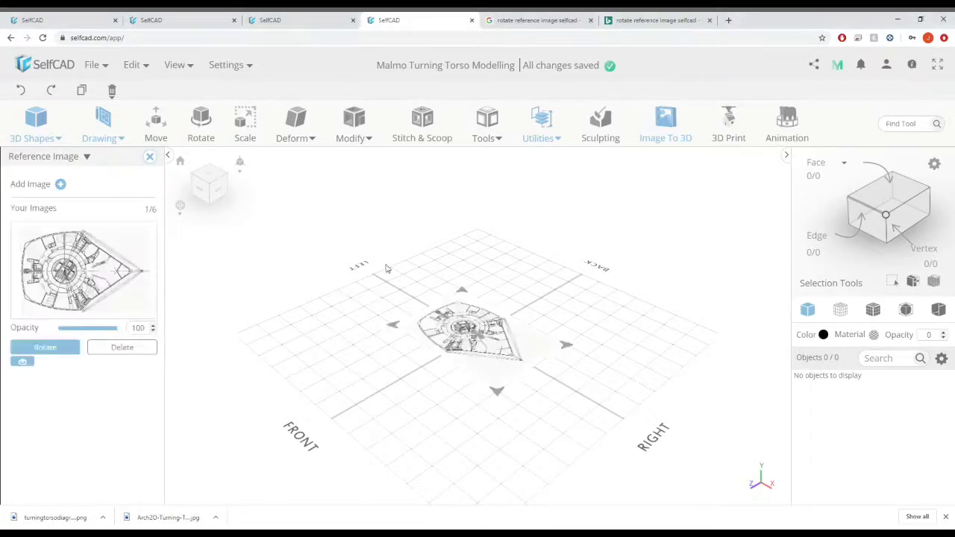
- View the floor-plan image in orthographic top view and move it so its centreline lies on the grid's central X line
drag(558, 278, 620, 343)
scroll(324, 328, up, 7)
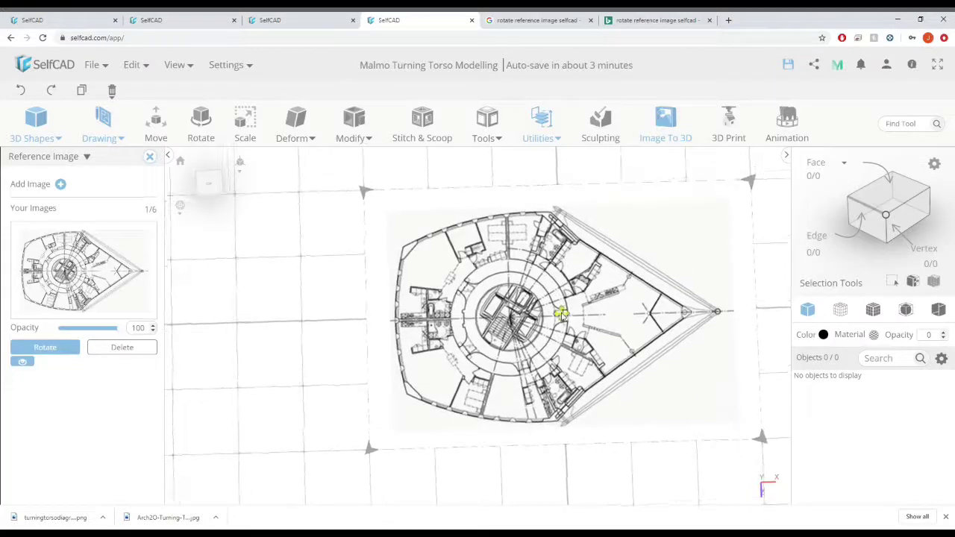
click(240, 162)
click(240, 187)
click(210, 194)
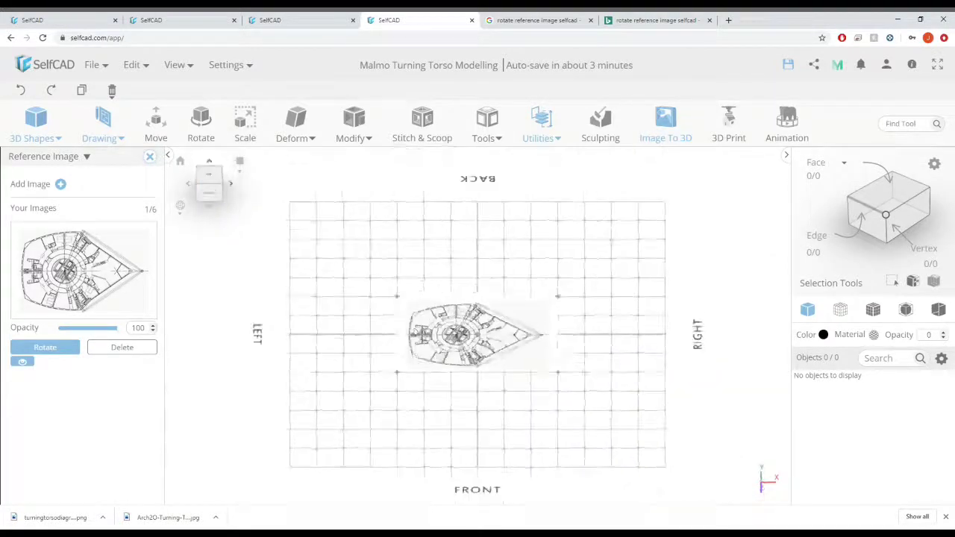
click(212, 179)
scroll(423, 335, up, 6)
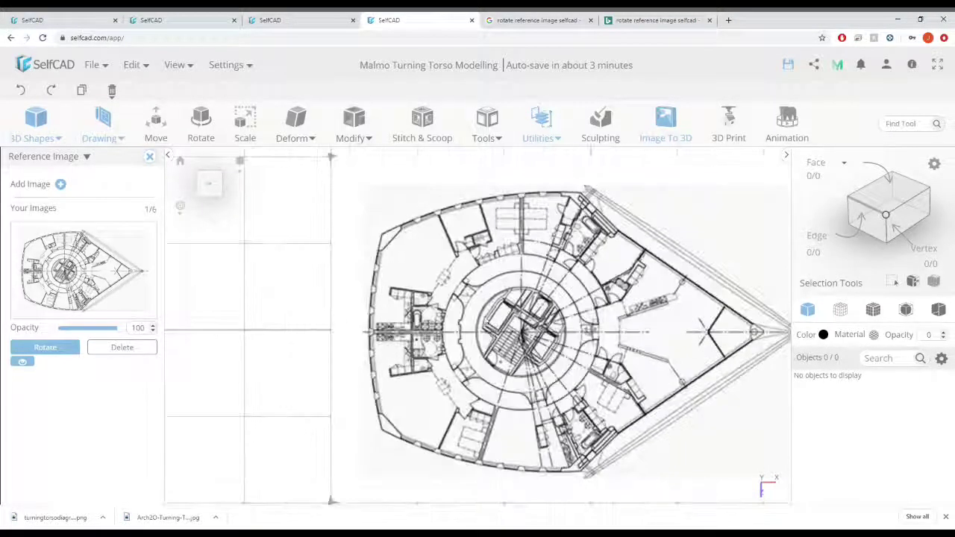
drag(590, 330, 591, 328)
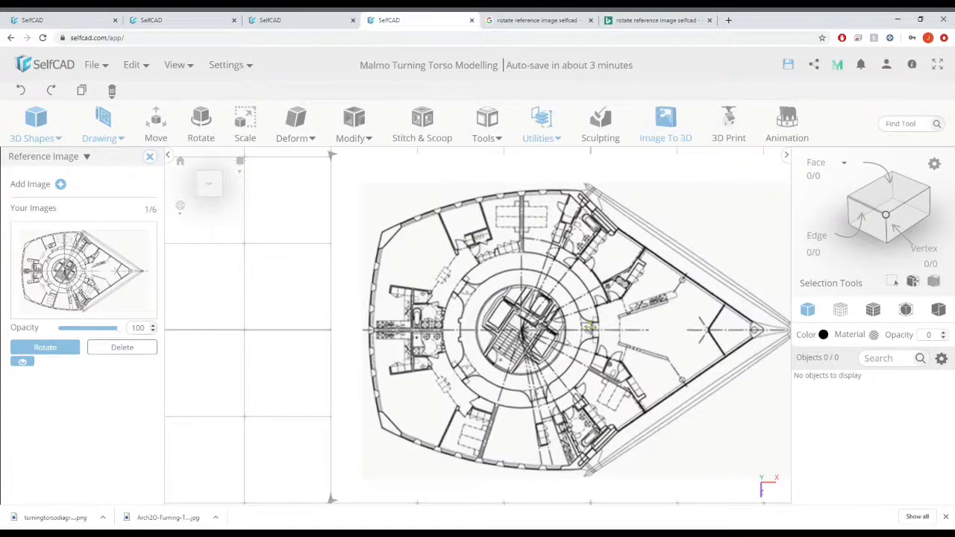
- Enlarge the floor-plan reference image from two opposite corners and realign its centreline with the grid's central X line
scroll(491, 342, down, 6)
drag(449, 386, 408, 425)
drag(585, 294, 629, 260)
scroll(515, 342, up, 5)
scroll(515, 342, up, 3)
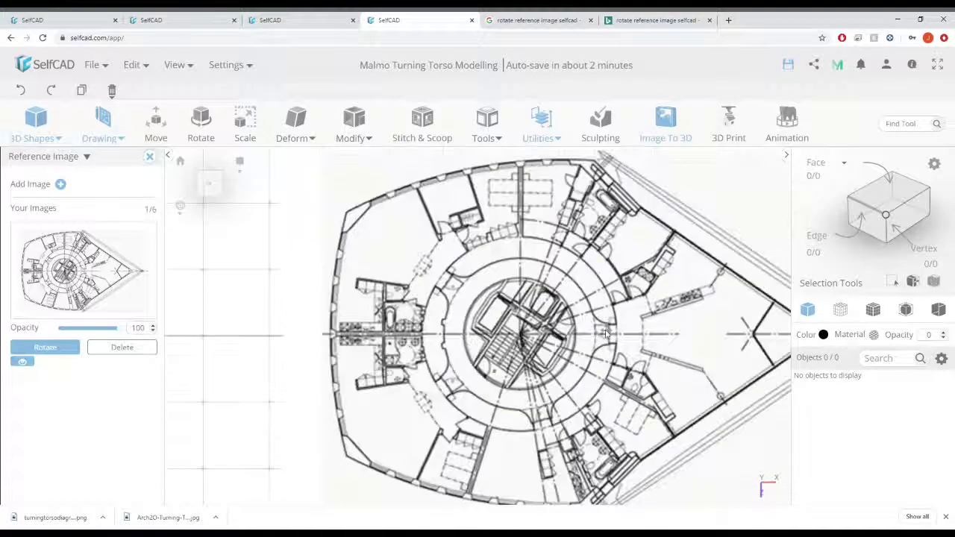
drag(607, 332, 608, 334)
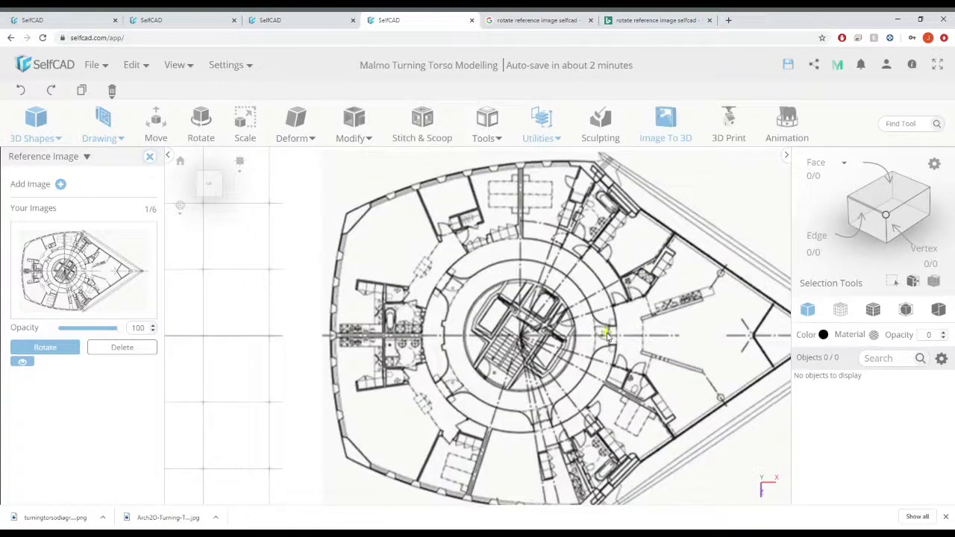
- Leave the reference image settings and start a 3D Sketch line on the Bottom / Top plane with Z symmetry enabled
click(150, 156)
click(121, 132)
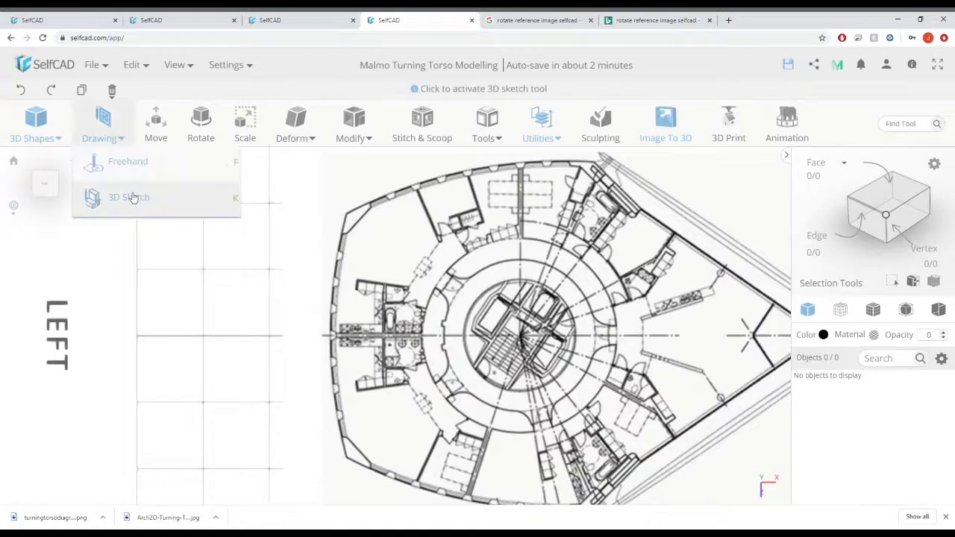
click(132, 197)
scroll(454, 365, up, 3)
scroll(187, 332, up, 5)
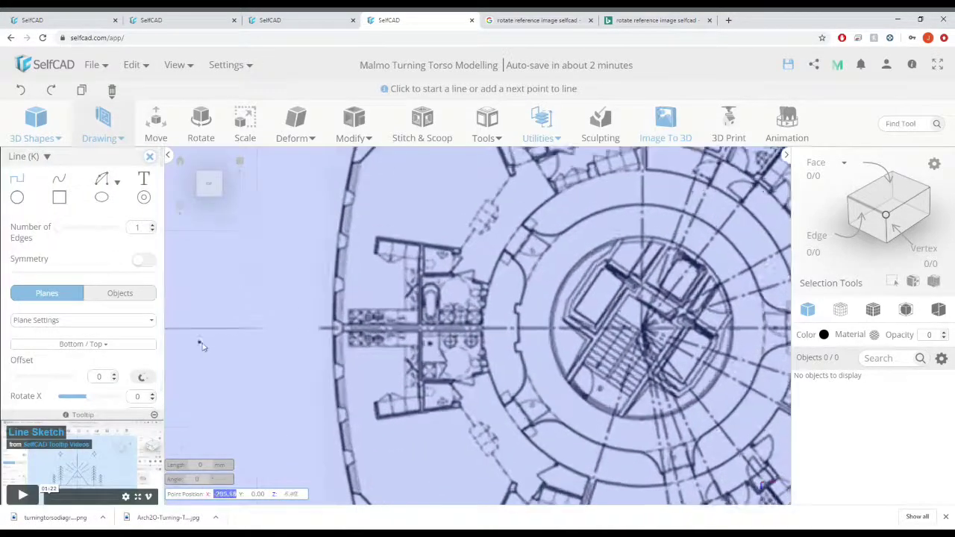
scroll(421, 345, up, 3)
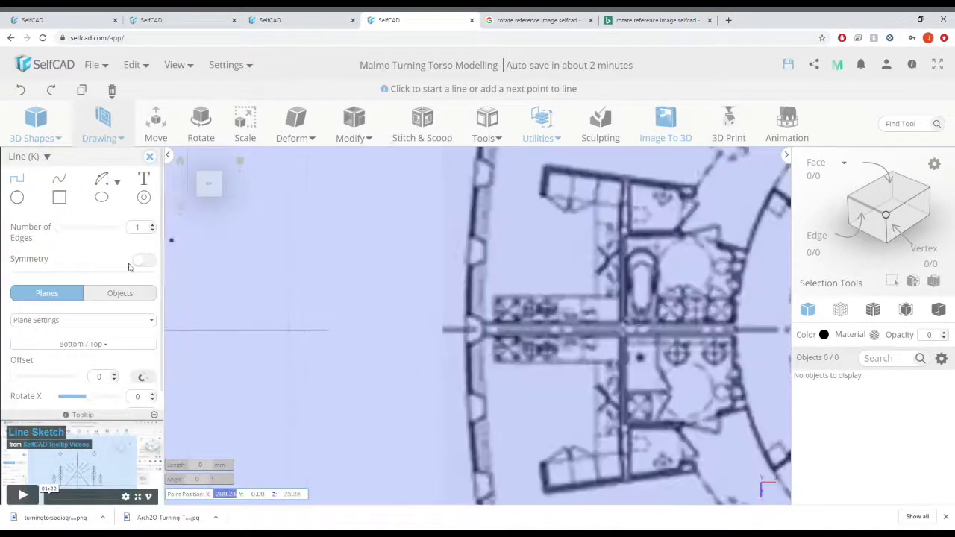
click(144, 260)
click(59, 276)
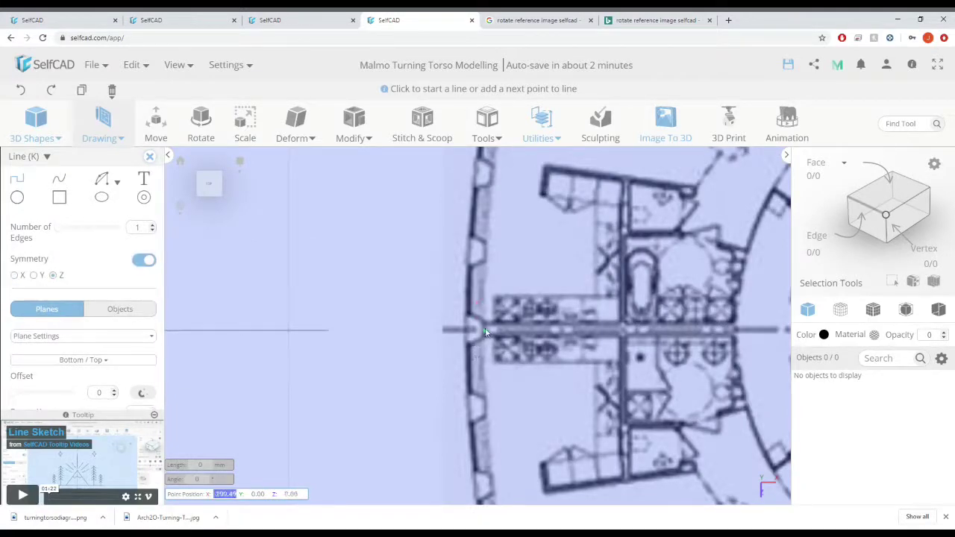
click(485, 332)
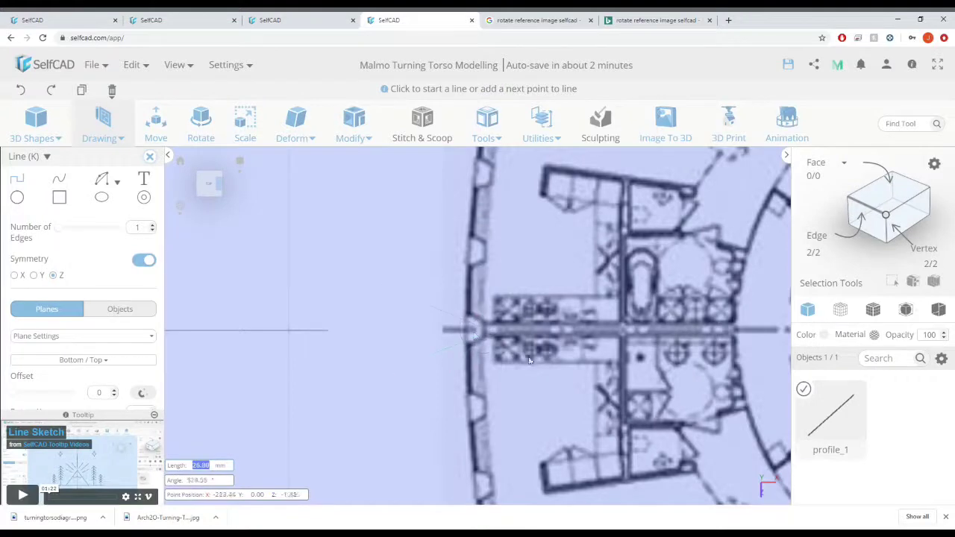
key(Escape)
key(ctrl+z)
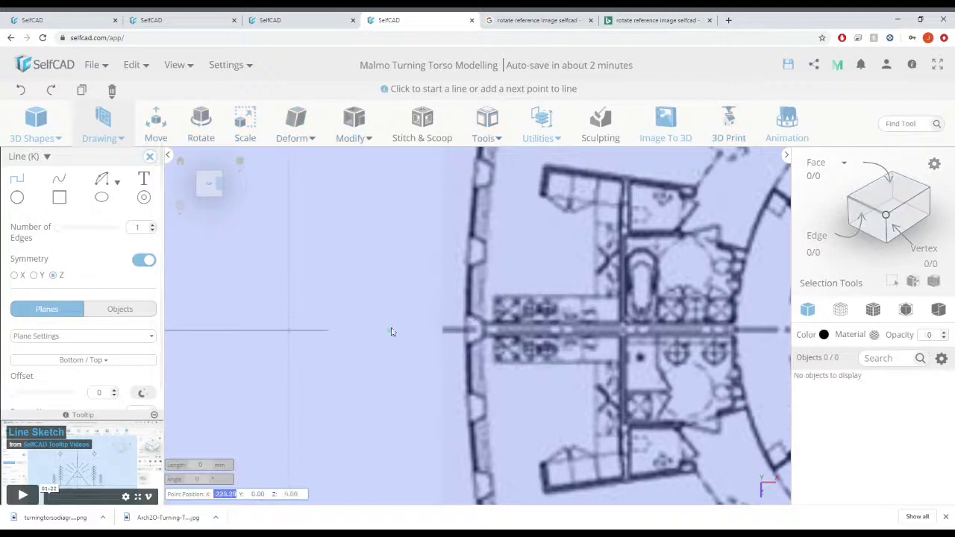
- Trace the floor plan's left outer wall with mirrored line segments, from beside the centreline up to the upper-left corner
click(468, 330)
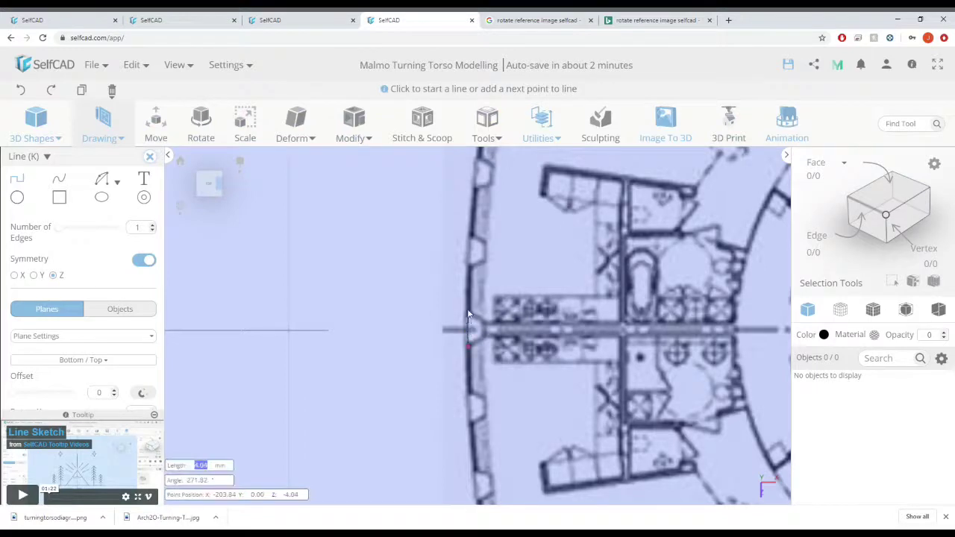
click(468, 314)
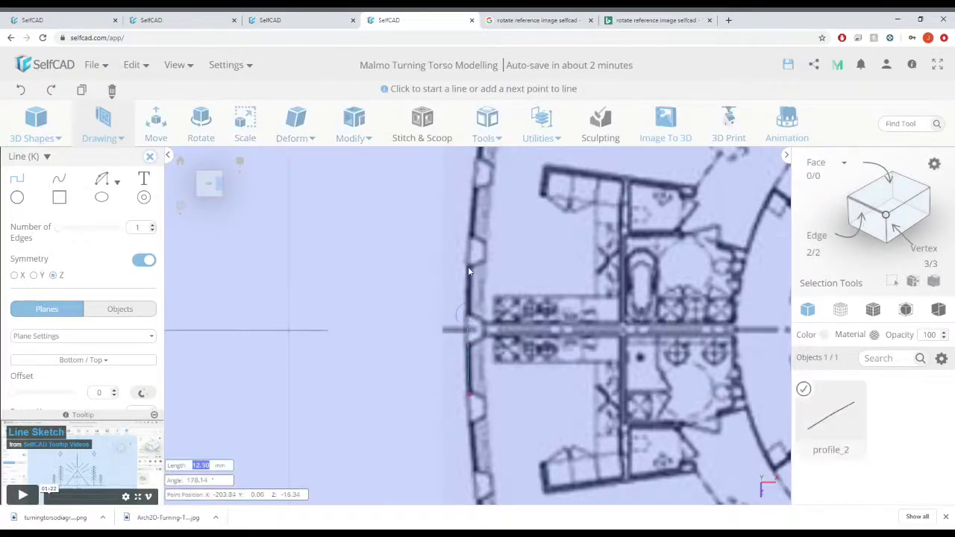
click(468, 268)
click(471, 234)
click(474, 188)
middle_drag(475, 188, 478, 299)
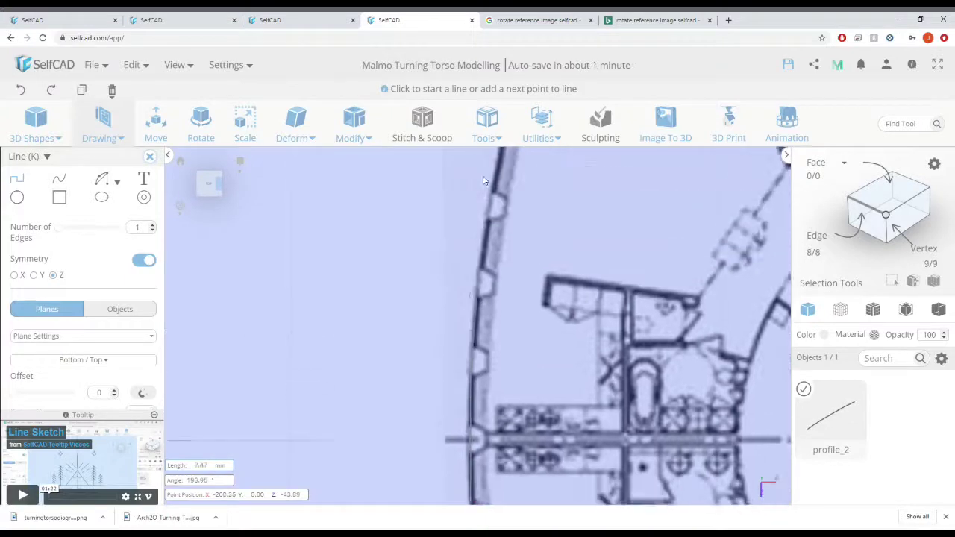
click(480, 270)
click(489, 224)
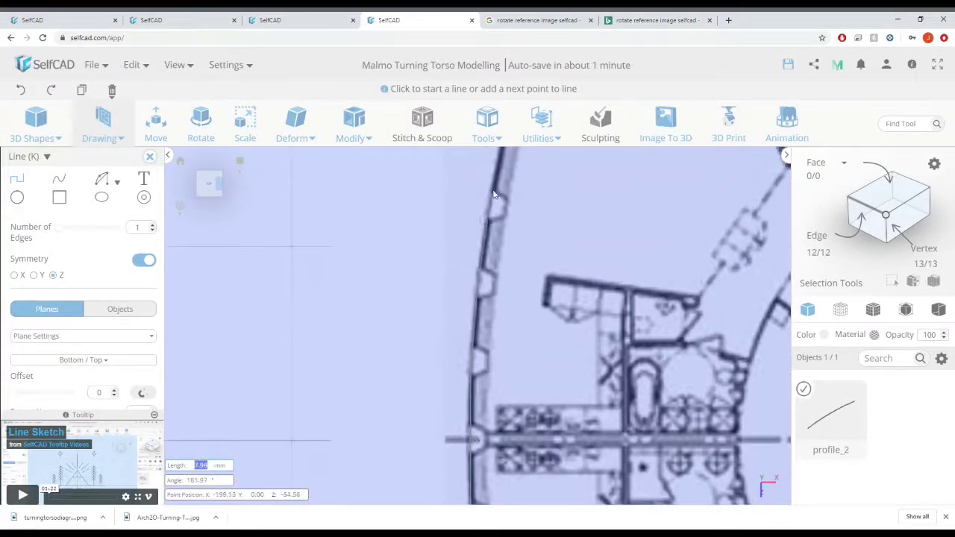
key(Up)
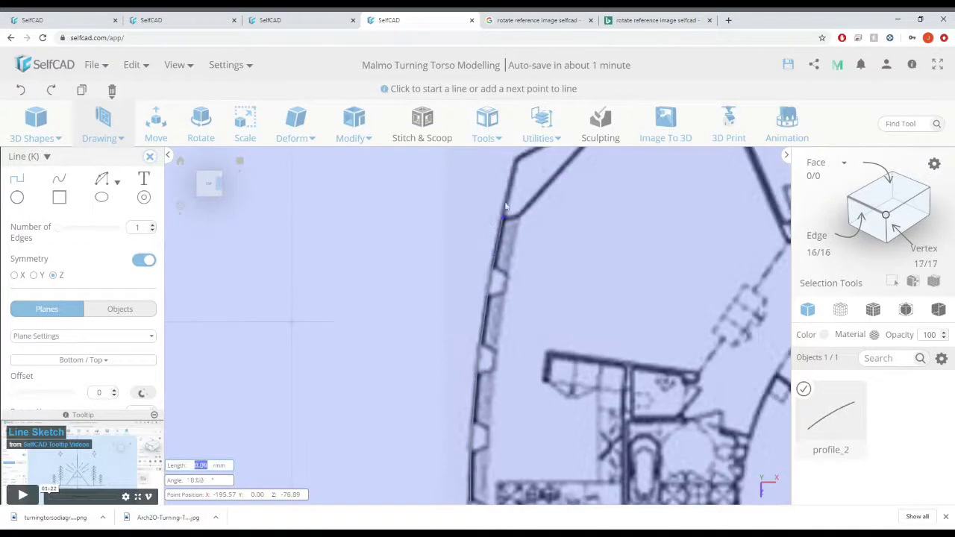
click(516, 160)
key(Up)
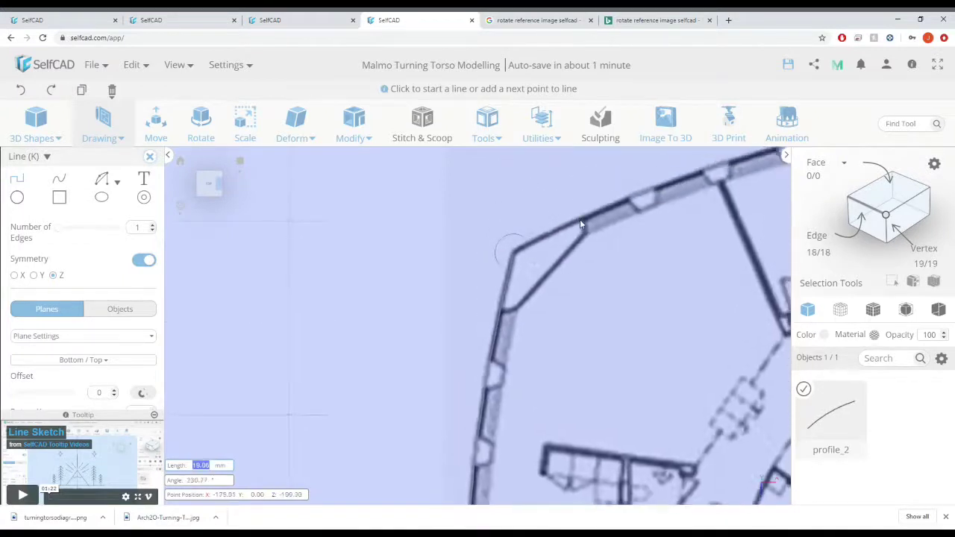
- Continue the mirrored outline from the upper-left corner along the curved upper wall, past the first interior partition
click(581, 220)
click(653, 189)
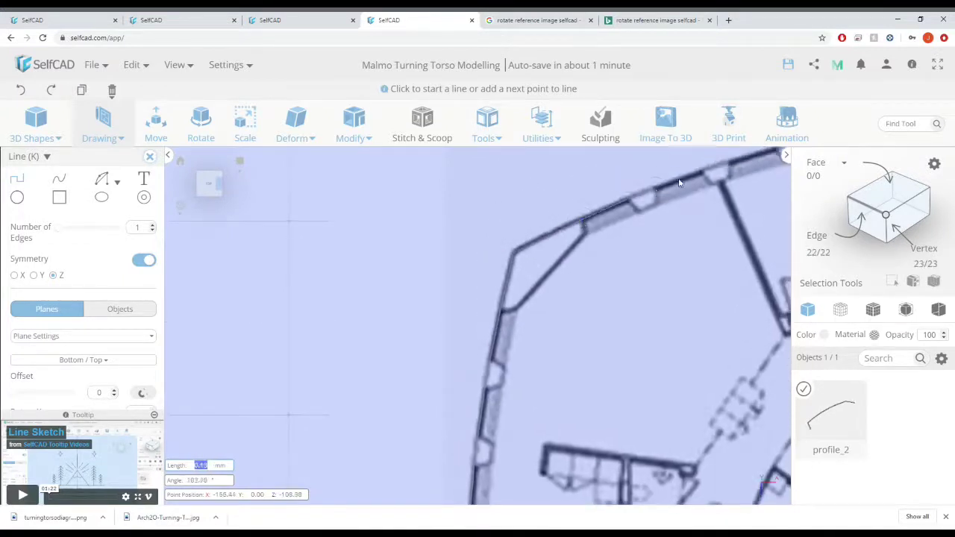
click(702, 173)
key(Up)
key(Right)
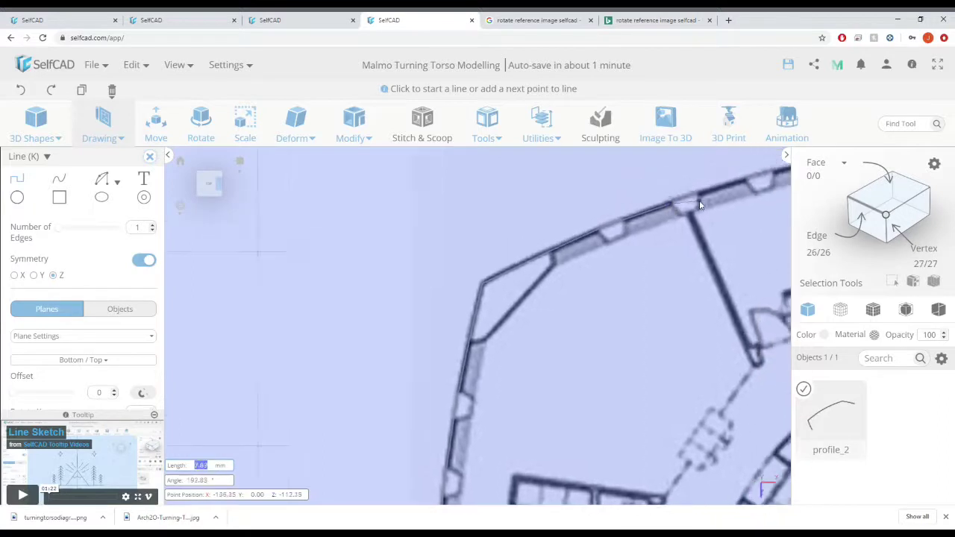
click(747, 184)
key(Up)
key(Right)
key(Right)
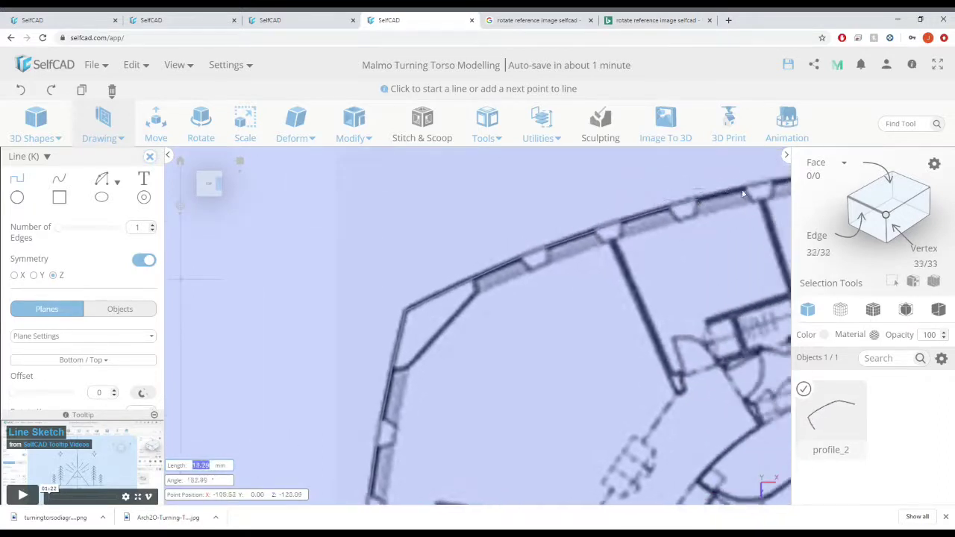
- Trace the remaining curved upper wall, segment by segment between the window openings, to the upper-right corner
click(742, 193)
right_drag(743, 193, 711, 197)
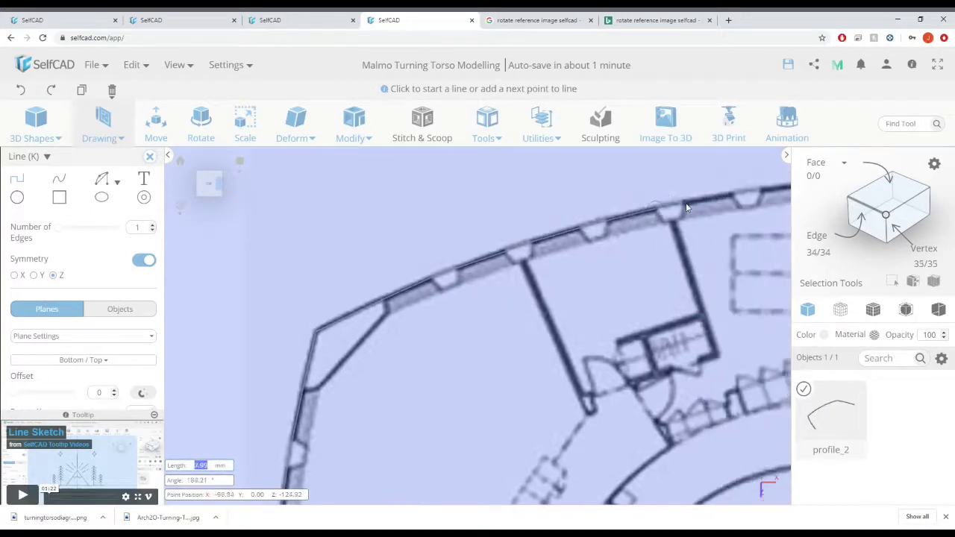
click(734, 198)
right_drag(764, 198, 667, 229)
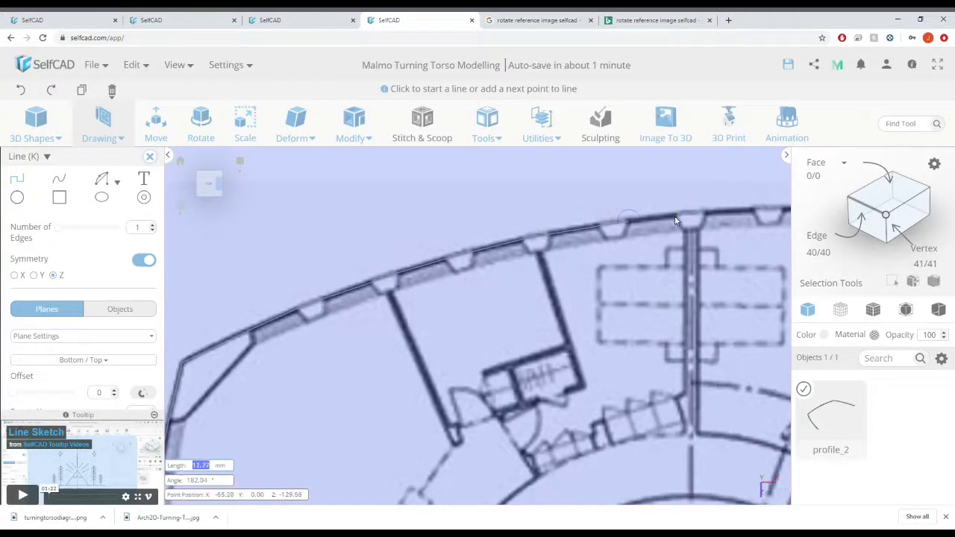
click(677, 216)
click(762, 215)
right_drag(762, 215, 661, 204)
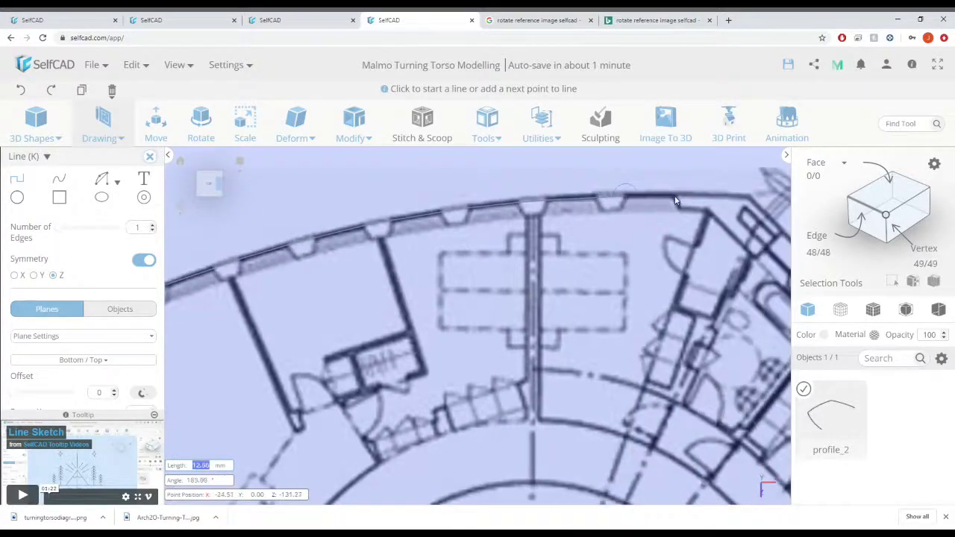
click(675, 200)
right_drag(749, 202, 625, 262)
click(626, 261)
- Trace from the upper-right corner to the start of the diagonal wall and along it to the small circle near the tip
scroll(625, 263, down, 2)
right_drag(735, 458, 618, 271)
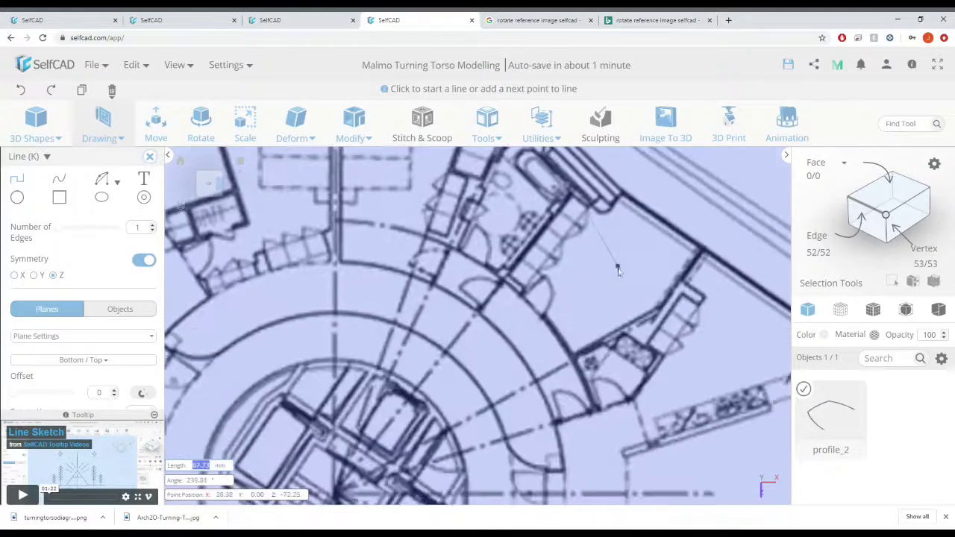
right_drag(621, 195, 555, 233)
click(625, 315)
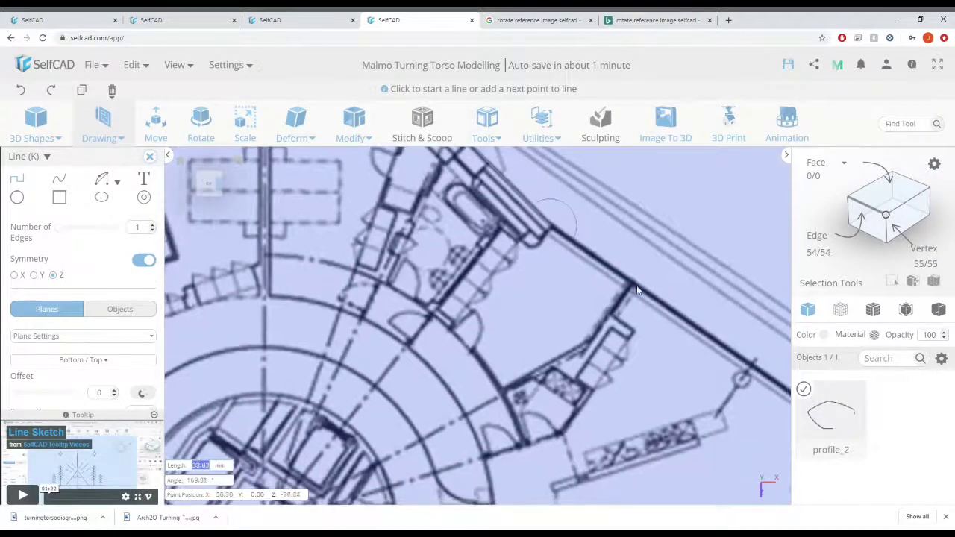
scroll(635, 287, down, 5)
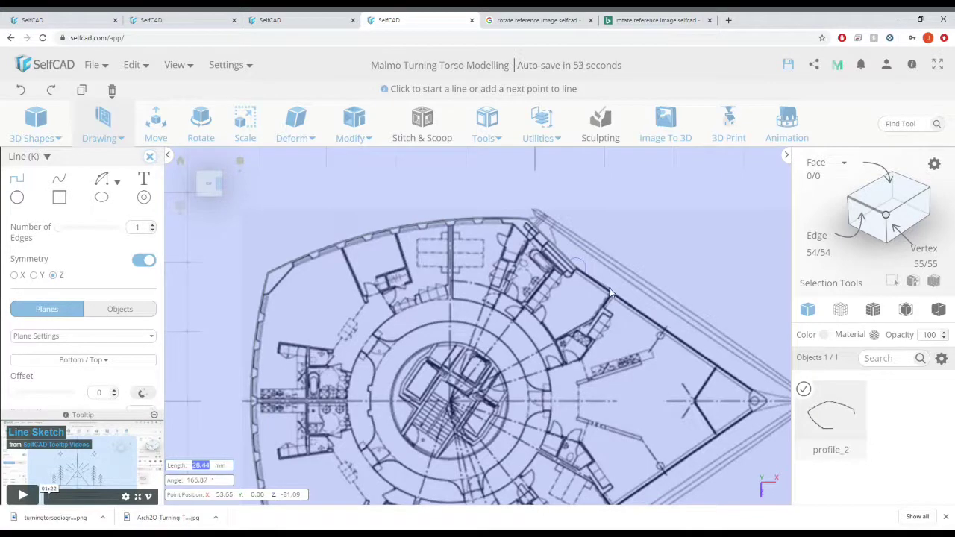
scroll(615, 294, up, 3)
right_drag(615, 294, 553, 212)
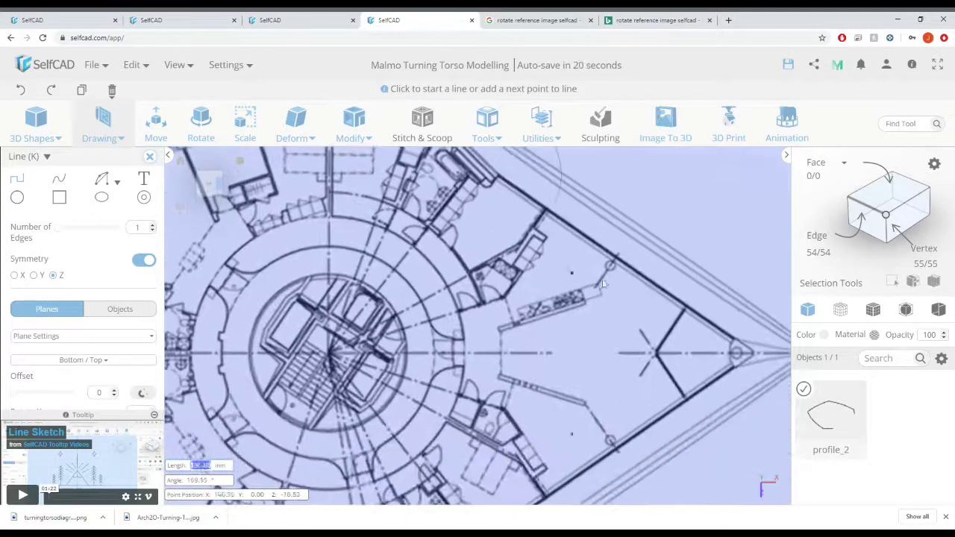
right_drag(736, 345, 695, 335)
click(696, 334)
scroll(696, 337, up, 2)
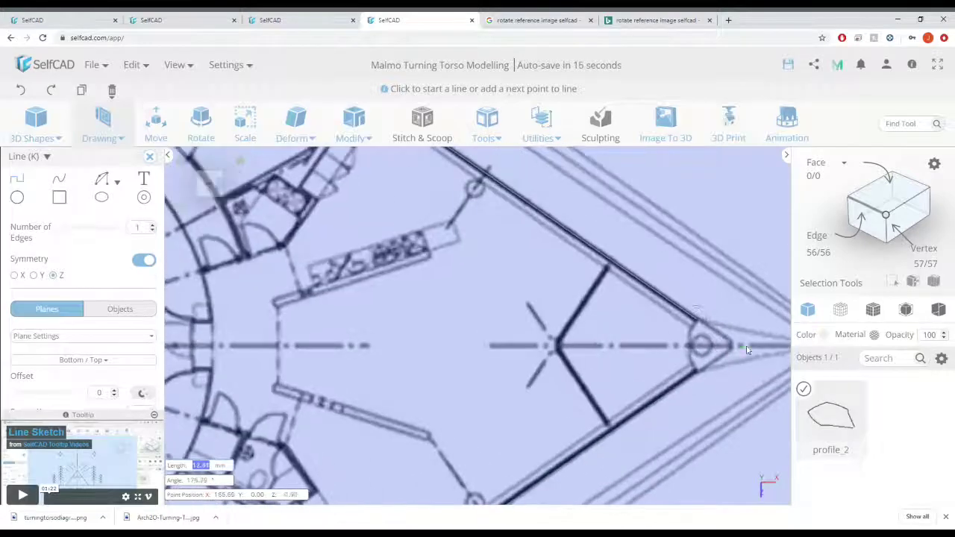
- Close the mirrored outline at the pointed tip on the centreline and exit the line sketch
click(731, 345)
scroll(727, 348, up, 2)
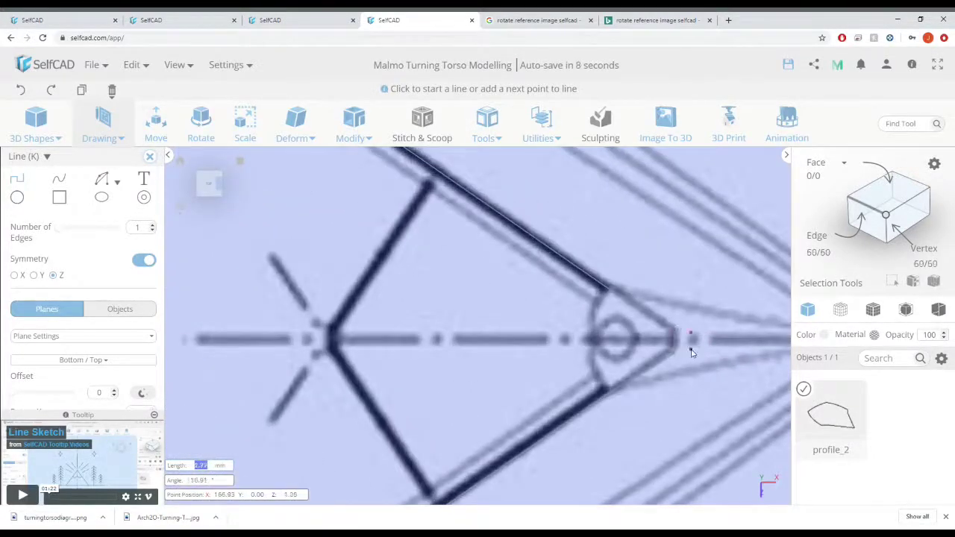
scroll(611, 343, down, 5)
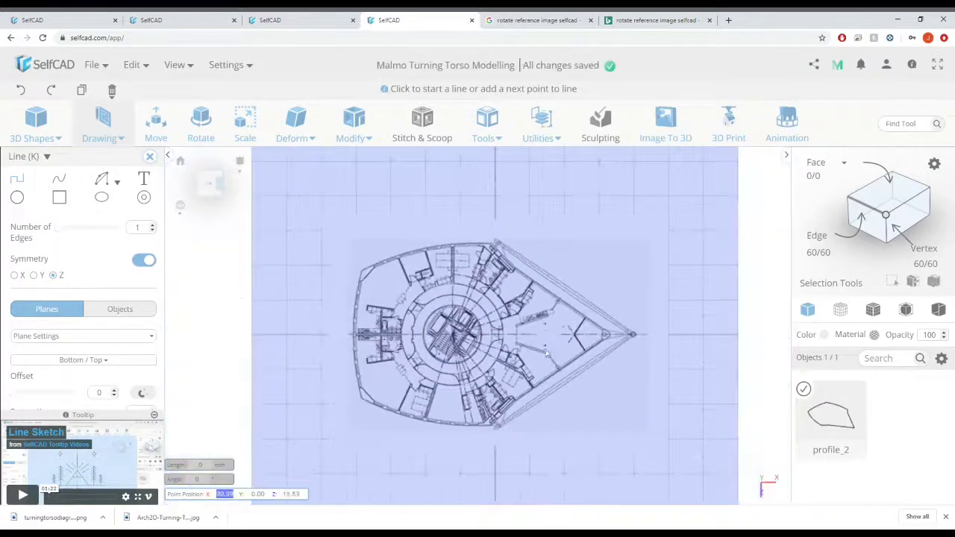
scroll(551, 336, down, 2)
click(150, 157)
mouse_move(687, 389)
right_down()
mouse_move(606, 299)
mouse_move(607, 322)
right_up()
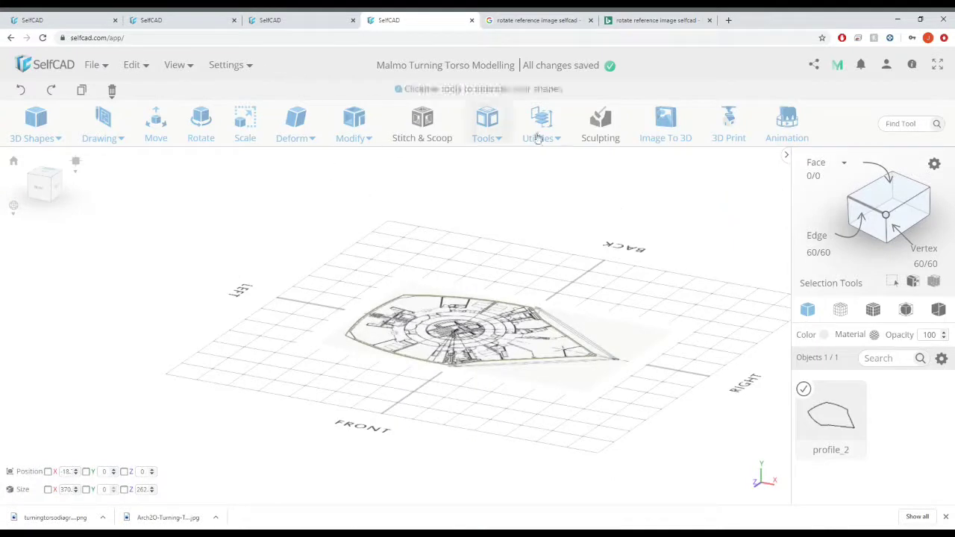
click(503, 139)
click(515, 205)
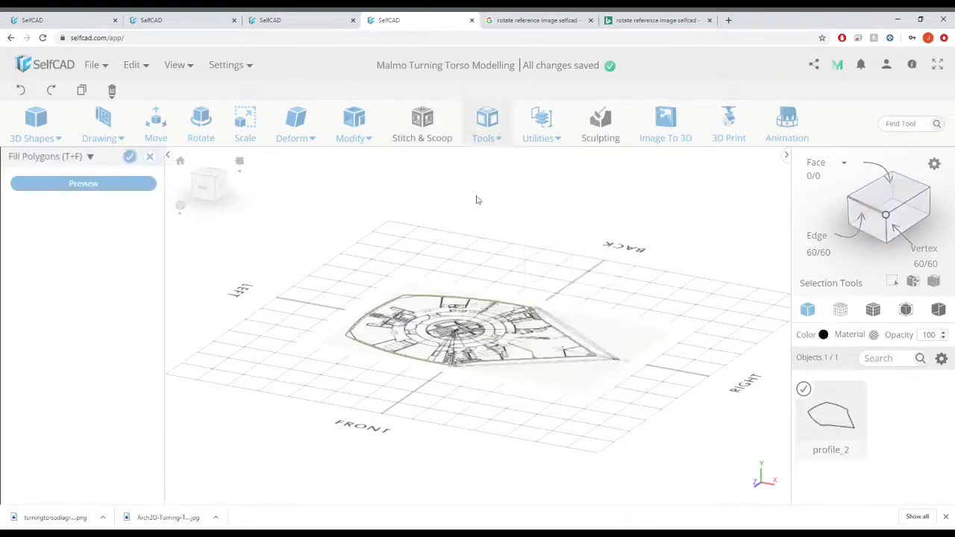
click(150, 157)
click(472, 306)
click(364, 140)
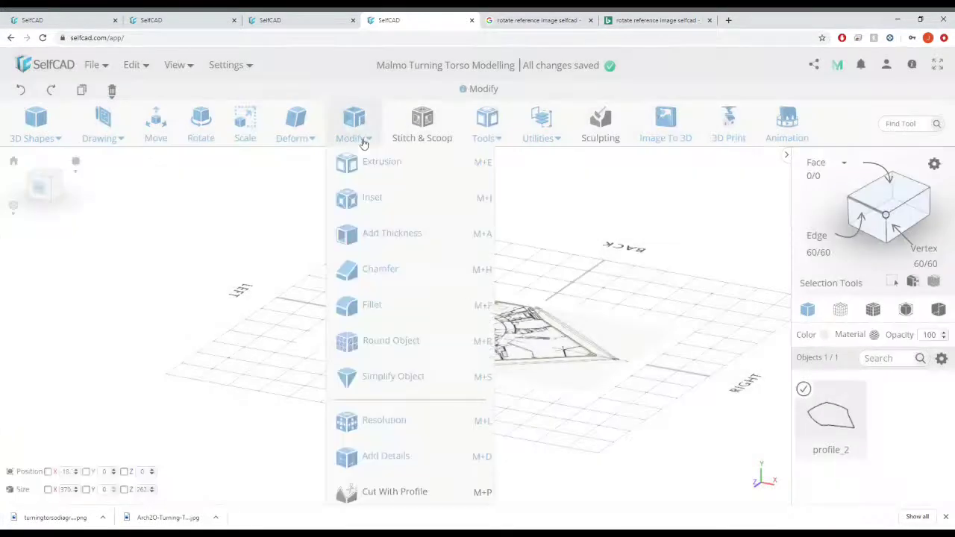
click(554, 142)
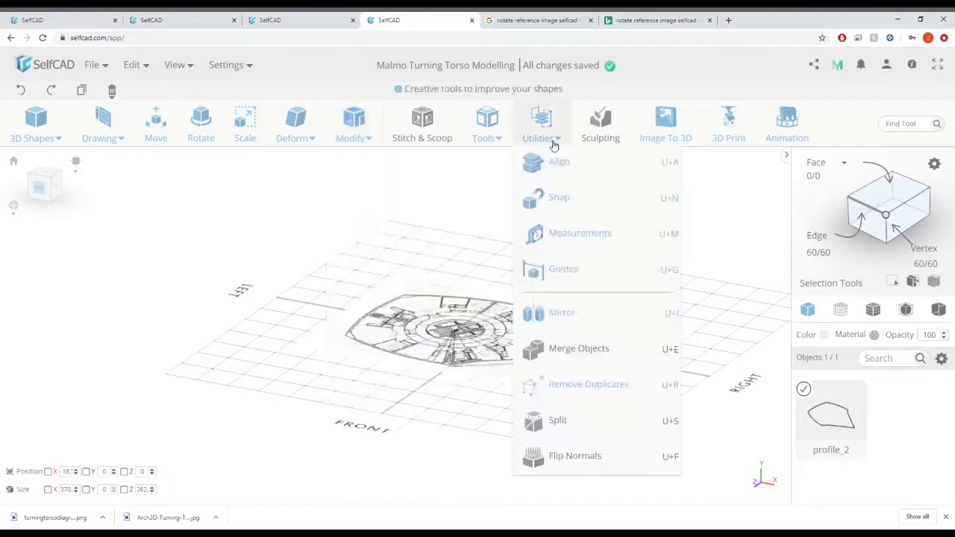
- Preview a polygon fill of the closed outline profile and display the model's faces together with their edges
click(488, 134)
click(491, 194)
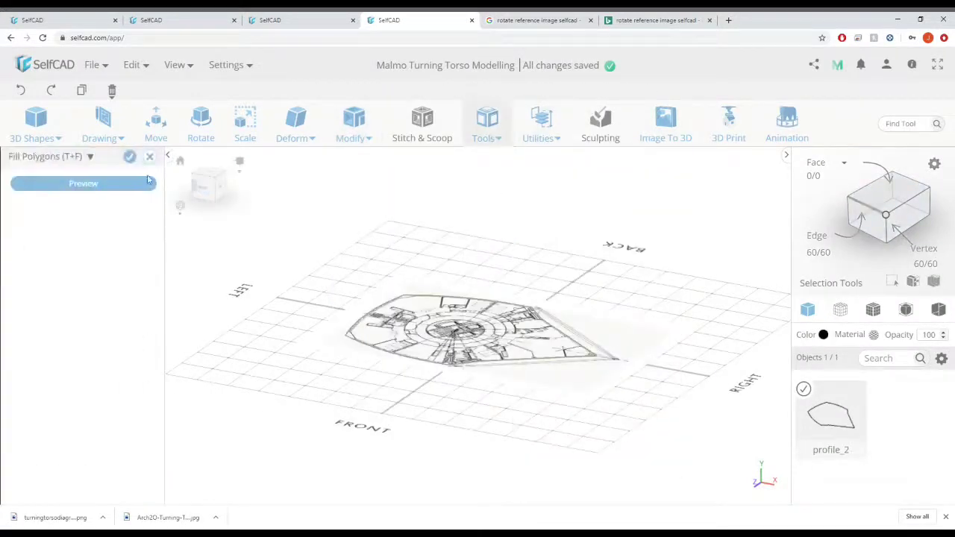
click(125, 183)
right_drag(501, 260, 487, 262)
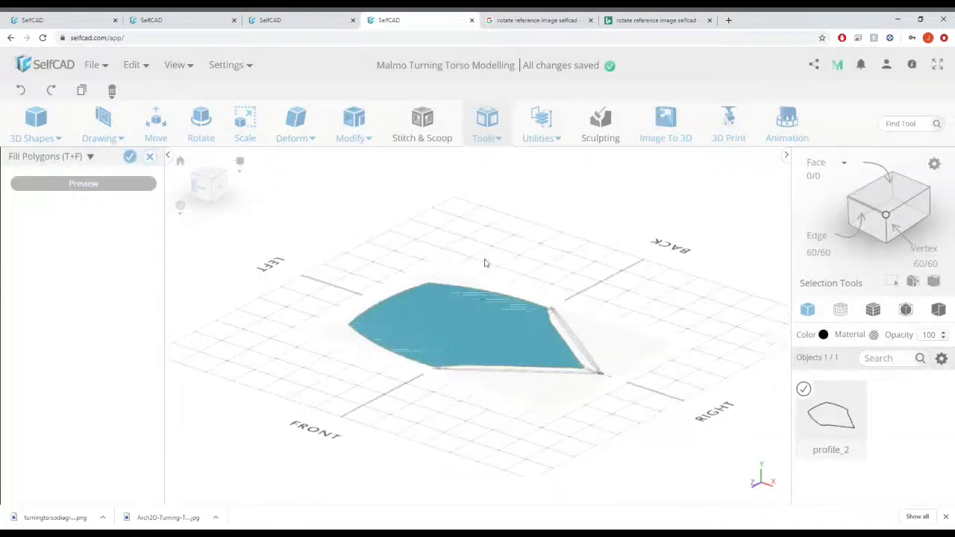
click(872, 310)
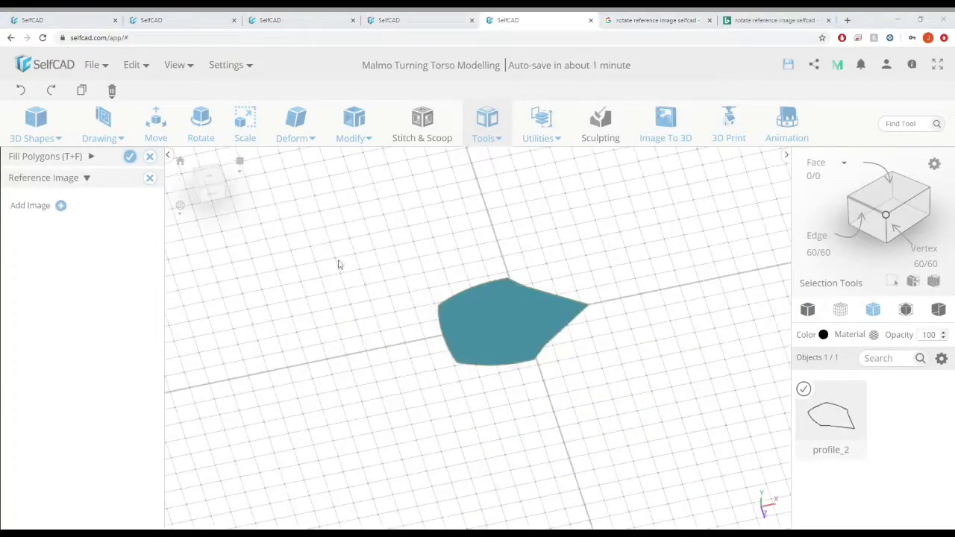
- Add the tower elevations diagram as a reference image and enlarge it across the grid
scroll(498, 333, down, 1)
scroll(505, 331, down, 3)
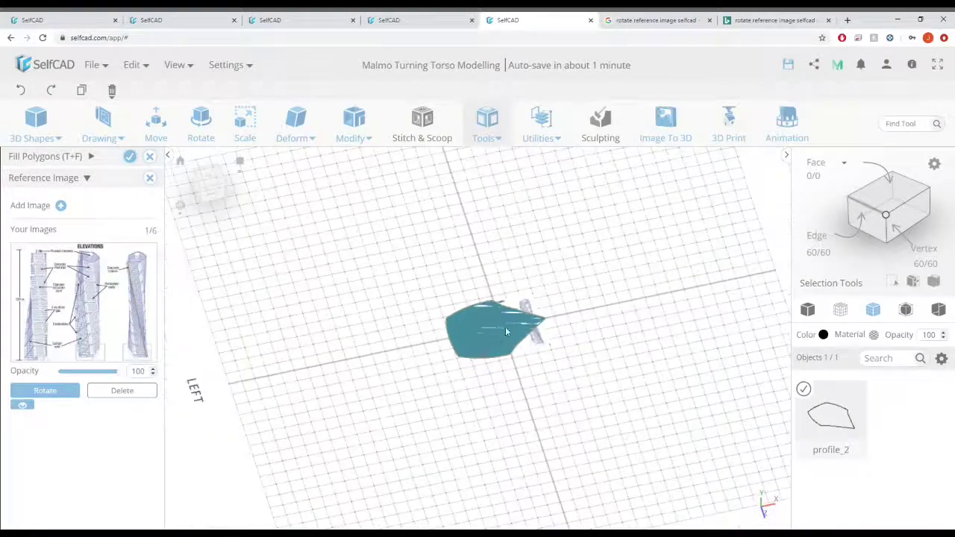
scroll(505, 328, down, 5)
scroll(511, 314, up, 5)
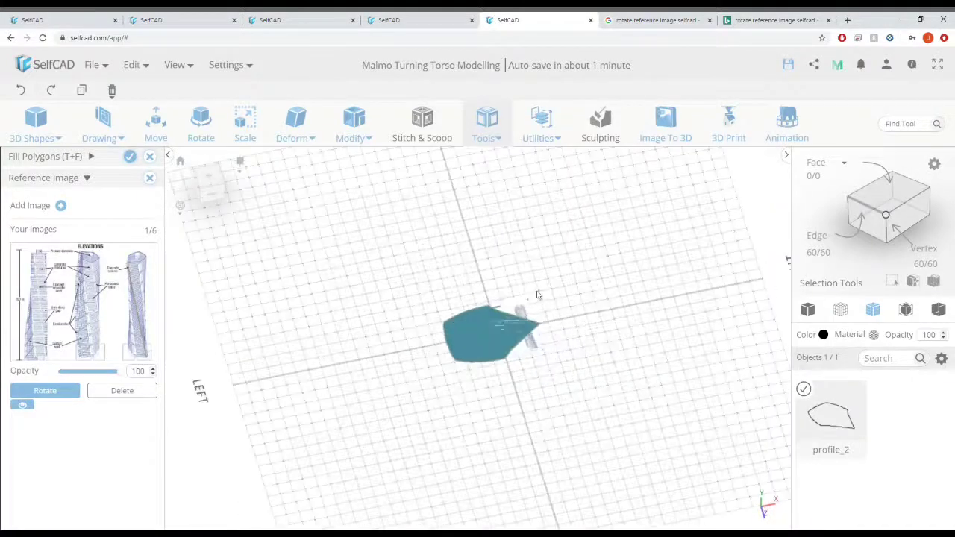
drag(428, 237, 228, 172)
drag(664, 326, 681, 335)
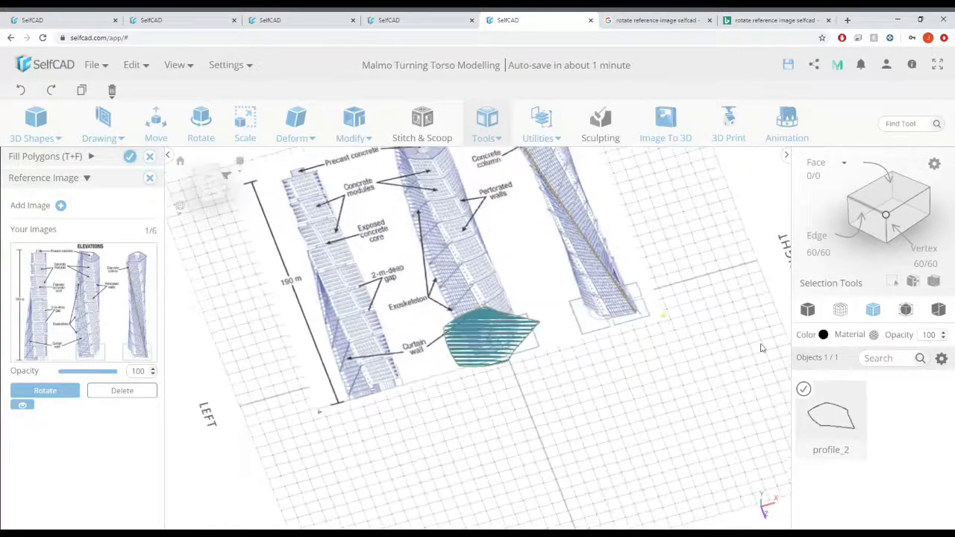
- Reposition and resize the elevations image in top view until it spans the full width of the grid
scroll(717, 344, down, 5)
scroll(568, 379, down, 3)
drag(388, 365, 553, 394)
click(210, 183)
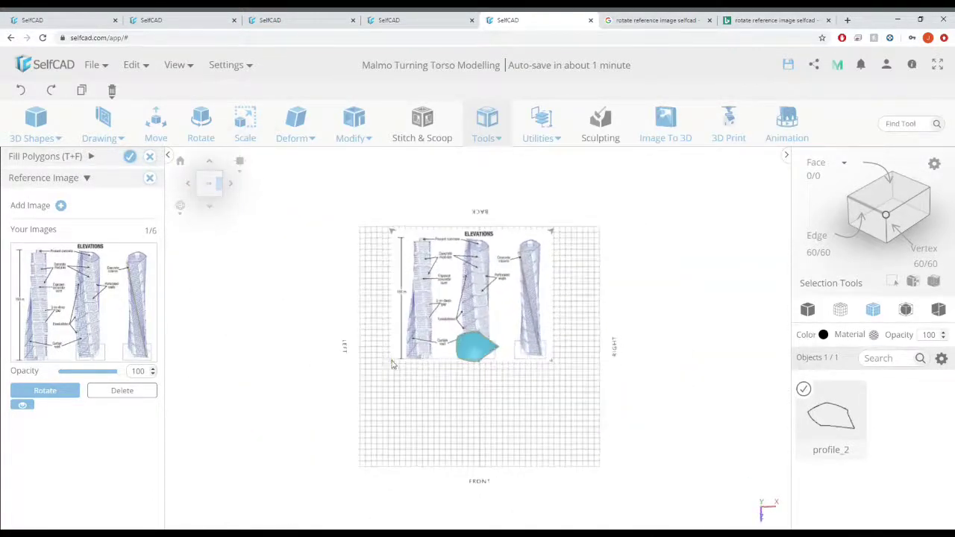
drag(392, 363, 359, 401)
scroll(431, 355, up, 3)
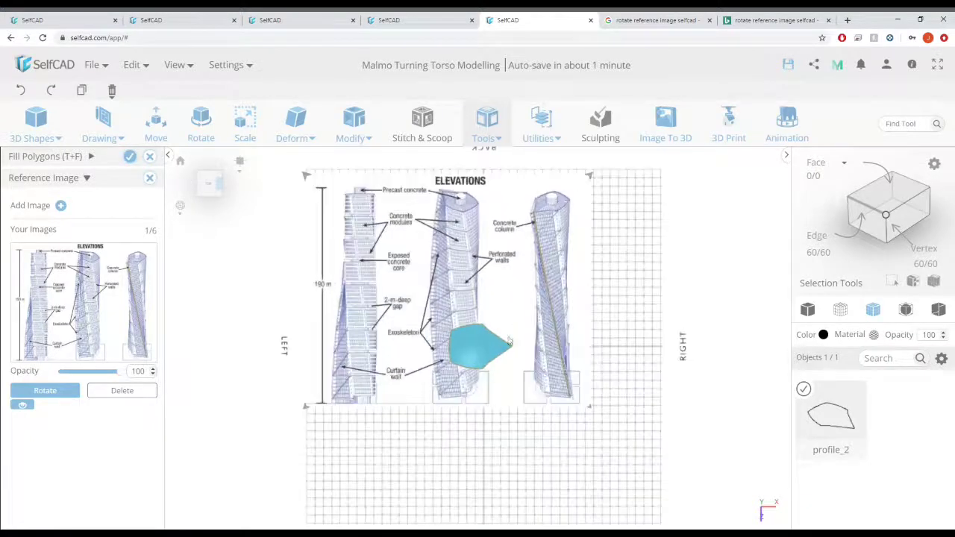
drag(446, 297, 453, 355)
drag(598, 465, 661, 520)
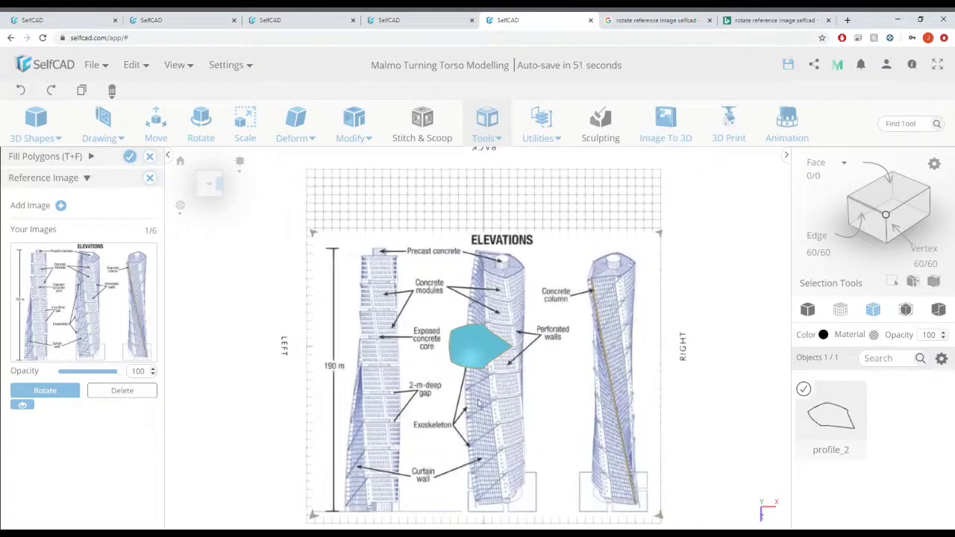
- Shift the elevations image sideways so the tower beside the 190 m height line lies under the filled profile
middle_drag(495, 395, 502, 328)
scroll(499, 378, up, 5)
scroll(501, 328, down, 4)
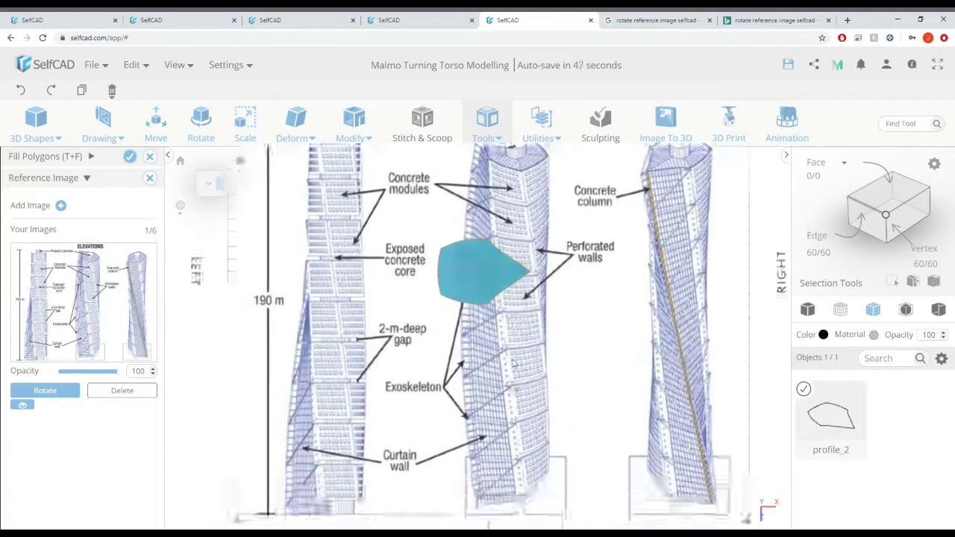
scroll(494, 328, down, 2)
scroll(493, 314, up, 5)
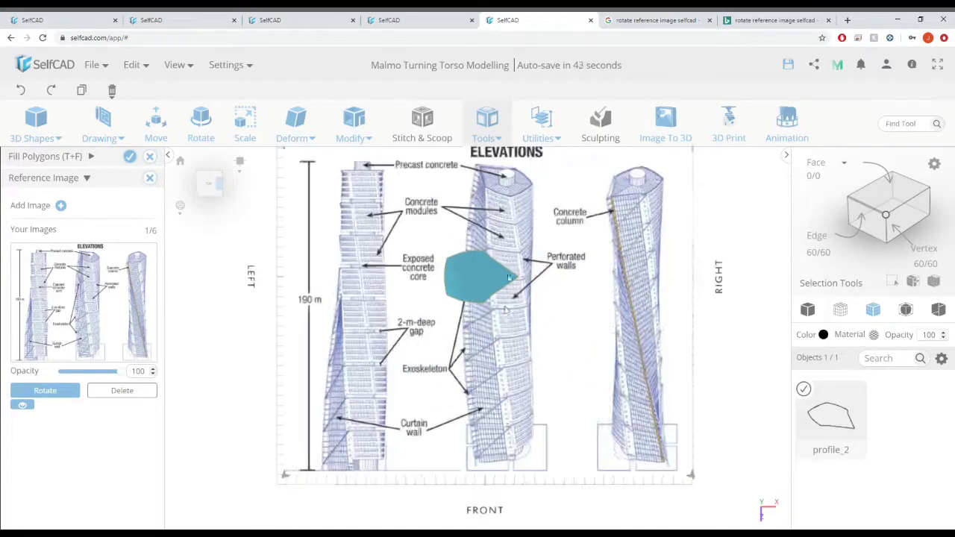
scroll(490, 279, down, 1)
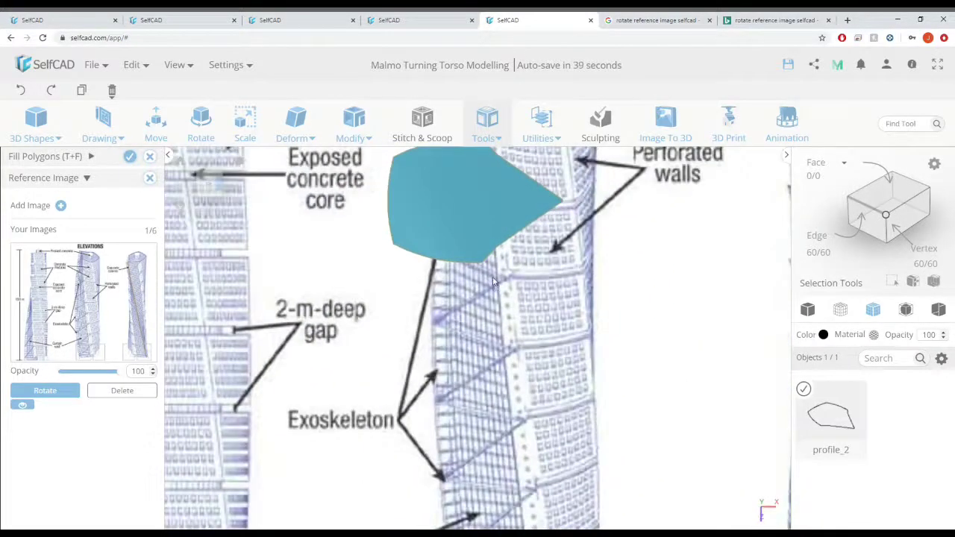
middle_drag(494, 282, 530, 327)
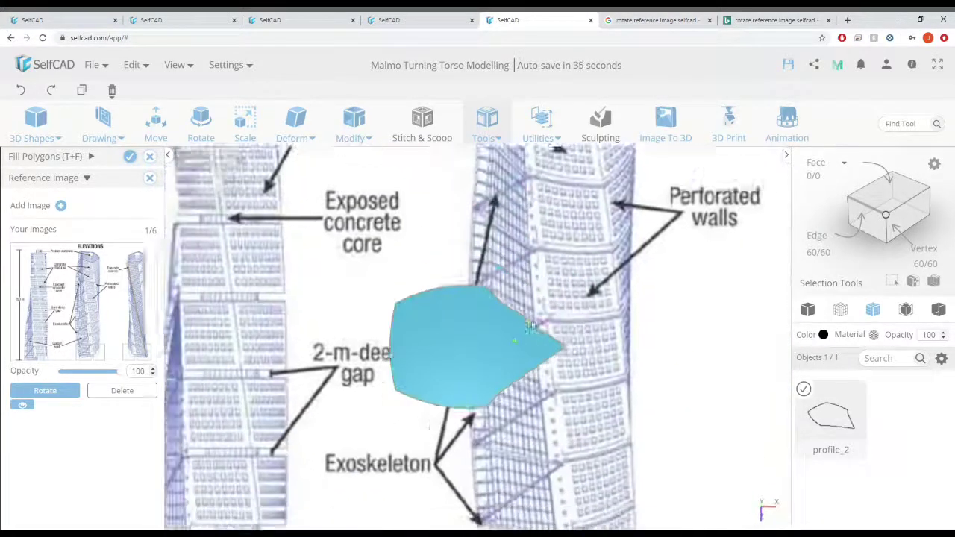
drag(529, 327, 736, 275)
scroll(617, 323, down, 5)
middle_drag(618, 323, 614, 345)
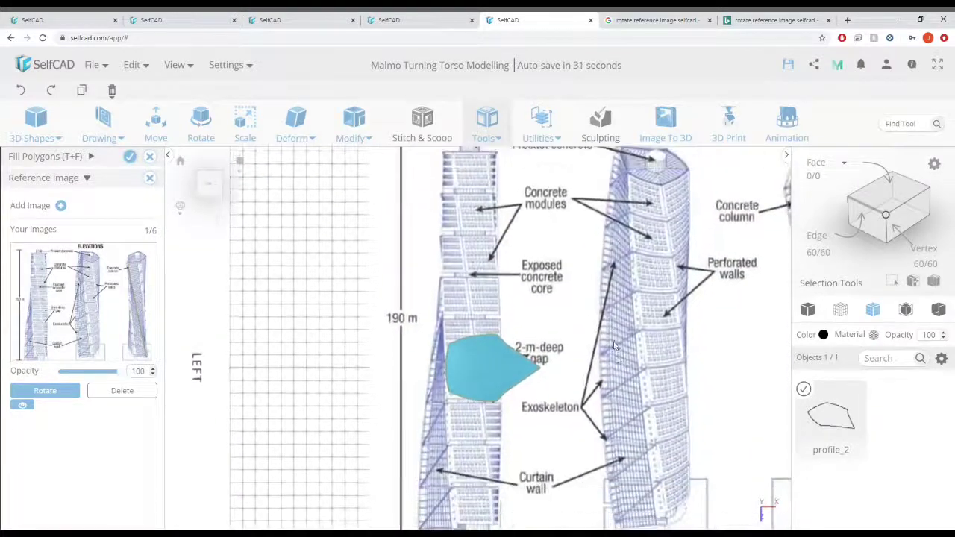
click(209, 183)
click(617, 309)
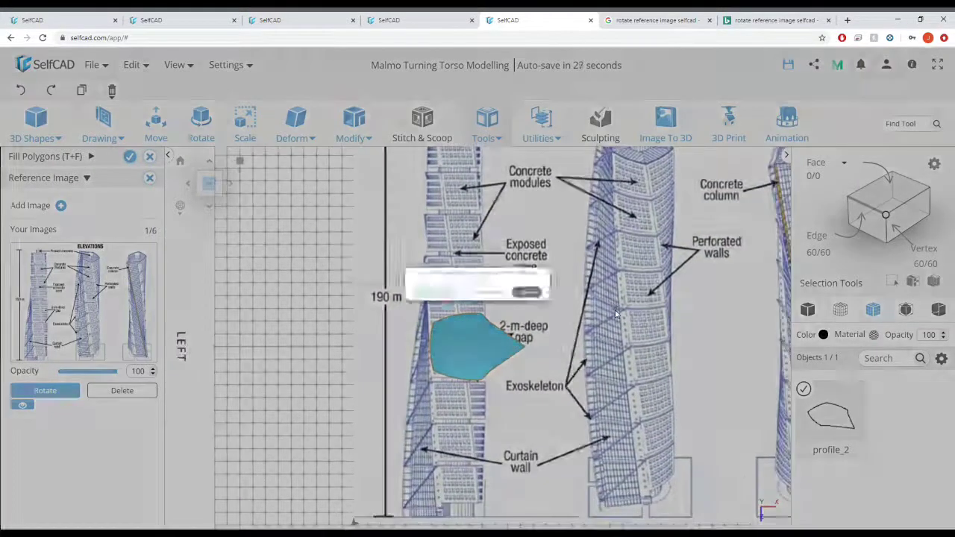
- Move the elevations image and rotate it 180 degrees so the tower bases face the back of the grid
drag(618, 310, 377, 426)
click(51, 397)
click(49, 393)
- Enlarge and reposition the elevations image until the base floors of the tower beside the 190 m line match the profile's width
drag(538, 299, 560, 273)
drag(390, 414, 370, 433)
drag(539, 296, 592, 263)
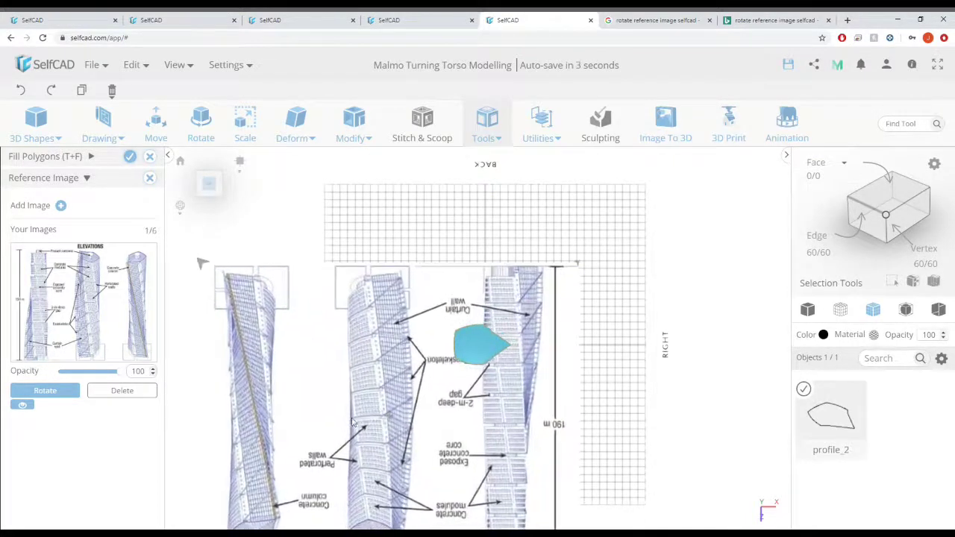
drag(389, 418, 359, 444)
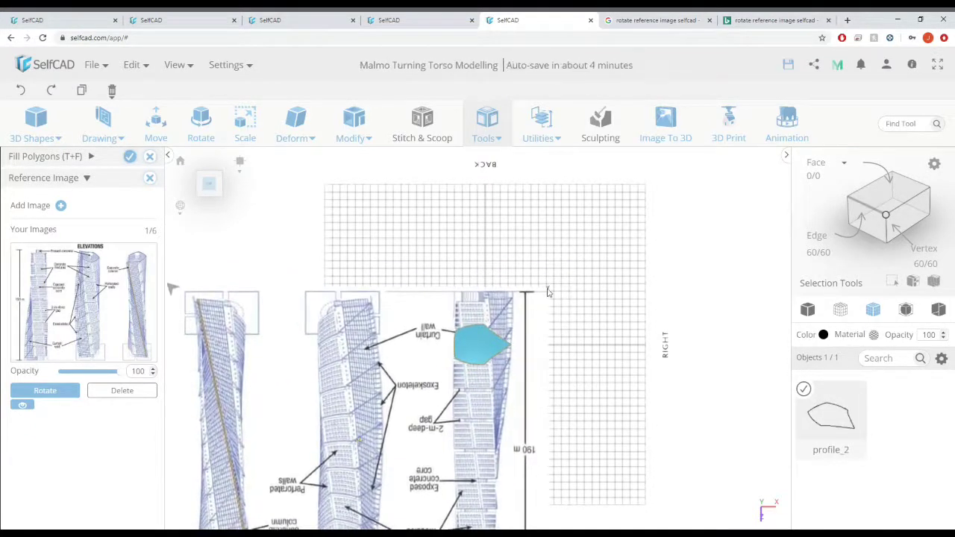
drag(547, 293, 553, 289)
drag(360, 448, 356, 450)
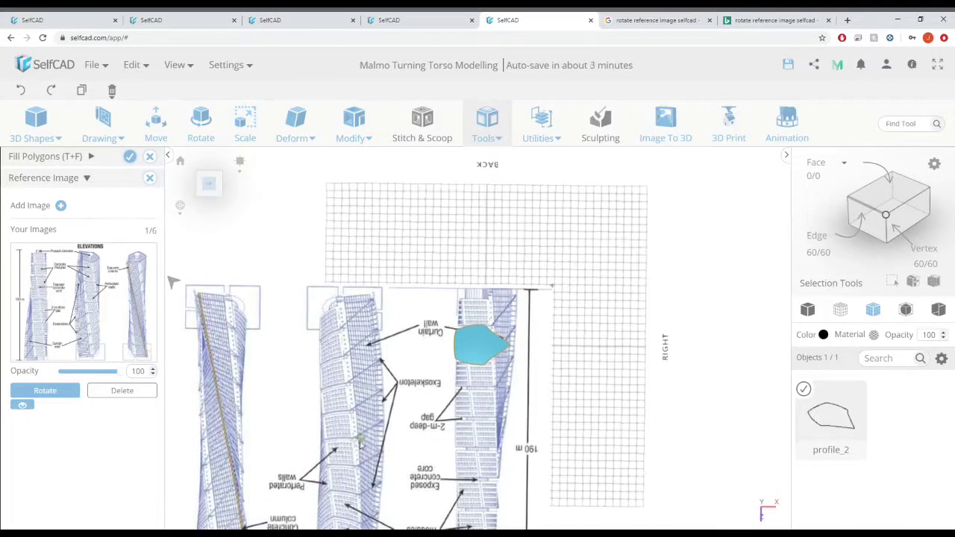
click(210, 185)
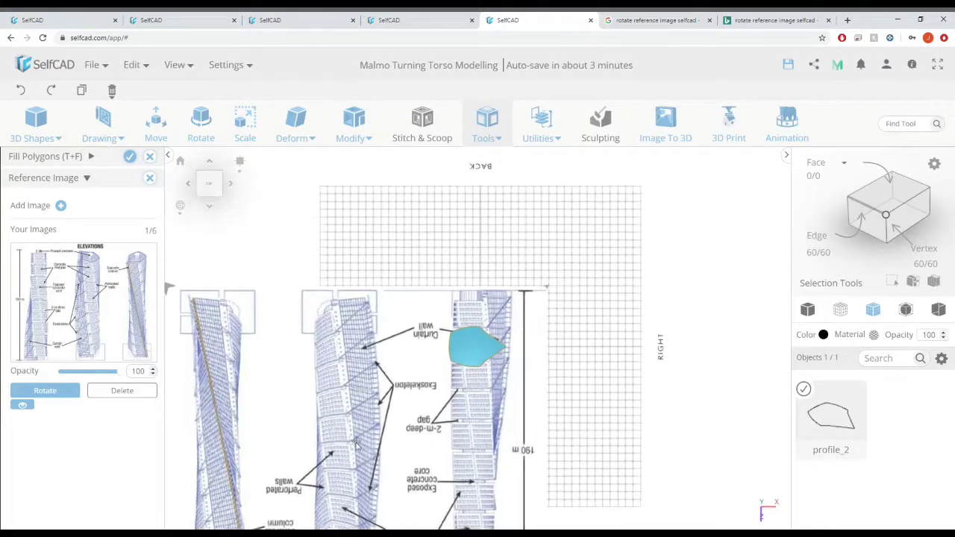
drag(358, 446, 354, 447)
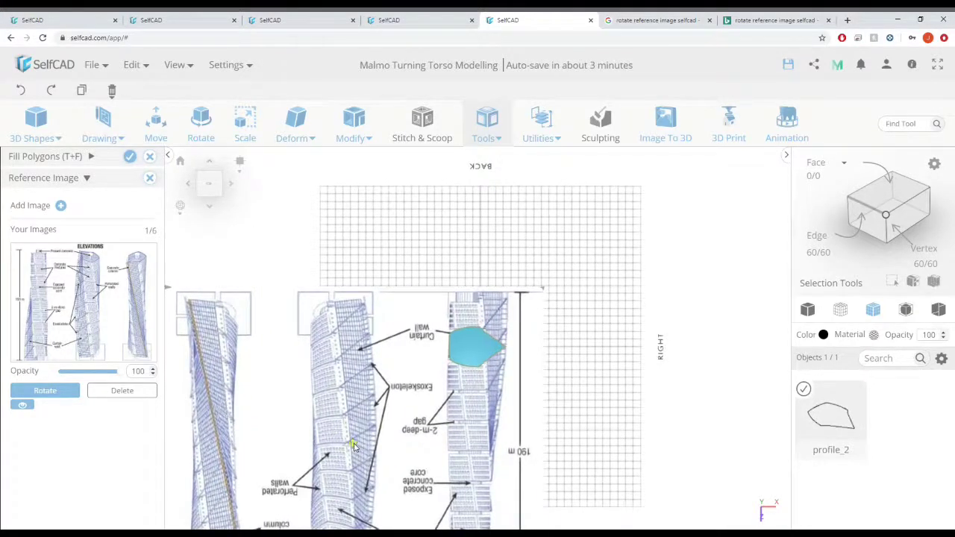
scroll(498, 368, up, 3)
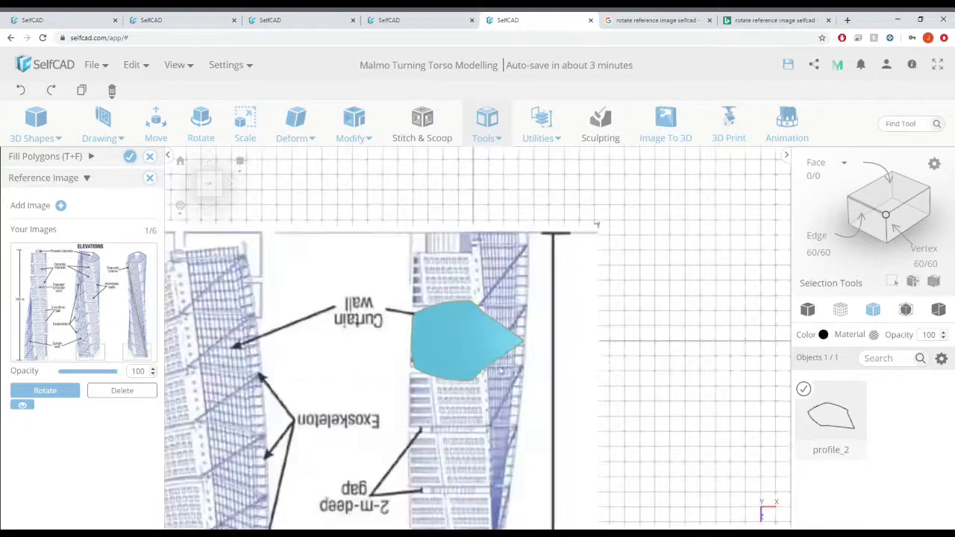
- Close the reference image settings and apply the polygon fill to the outline
click(150, 177)
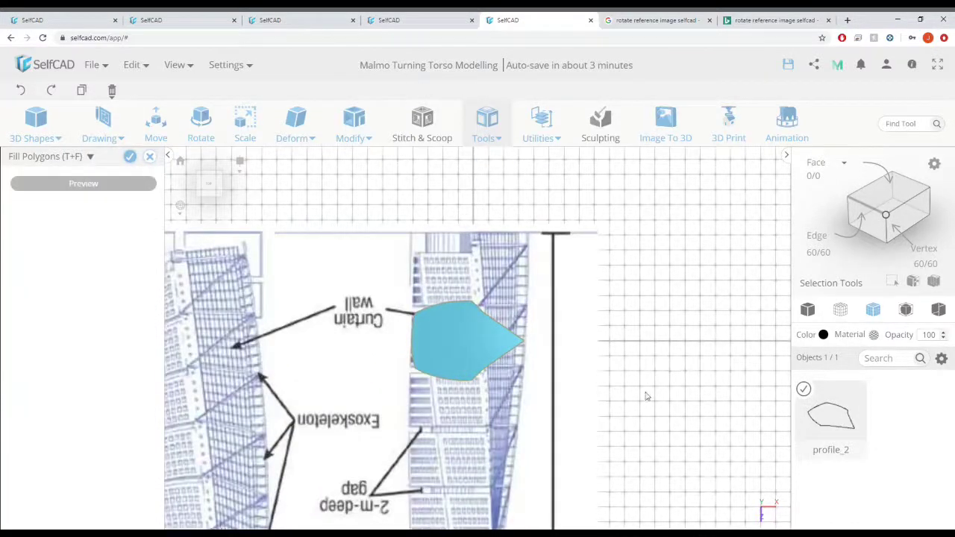
click(130, 156)
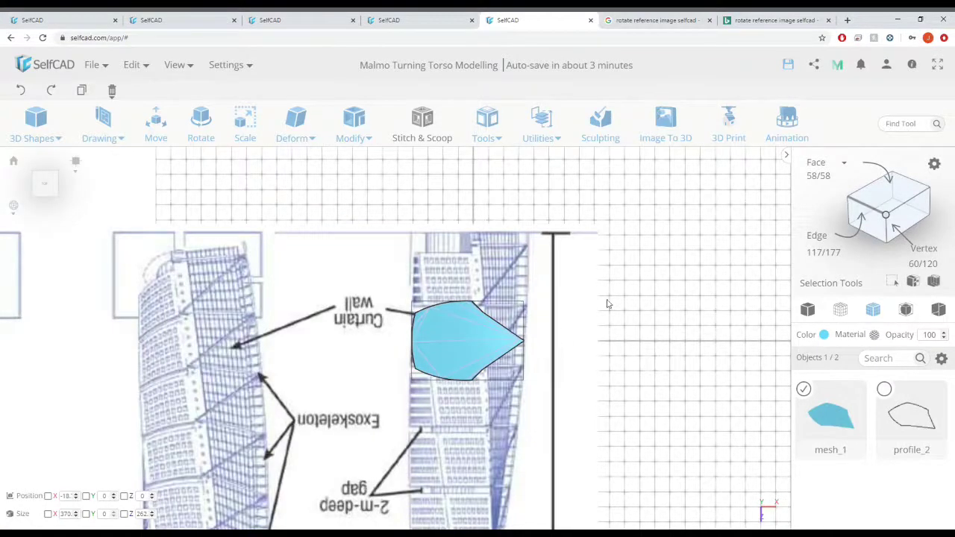
- Extrude the filled floor mesh by 5 with individual extrusion enabled
right_drag(610, 366, 651, 373)
scroll(484, 346, up, 2)
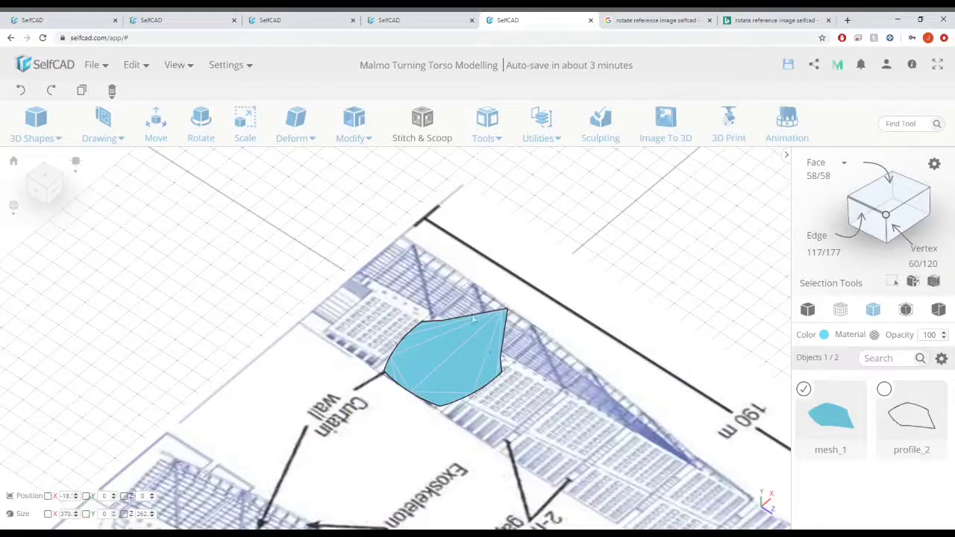
mouse_move(357, 134)
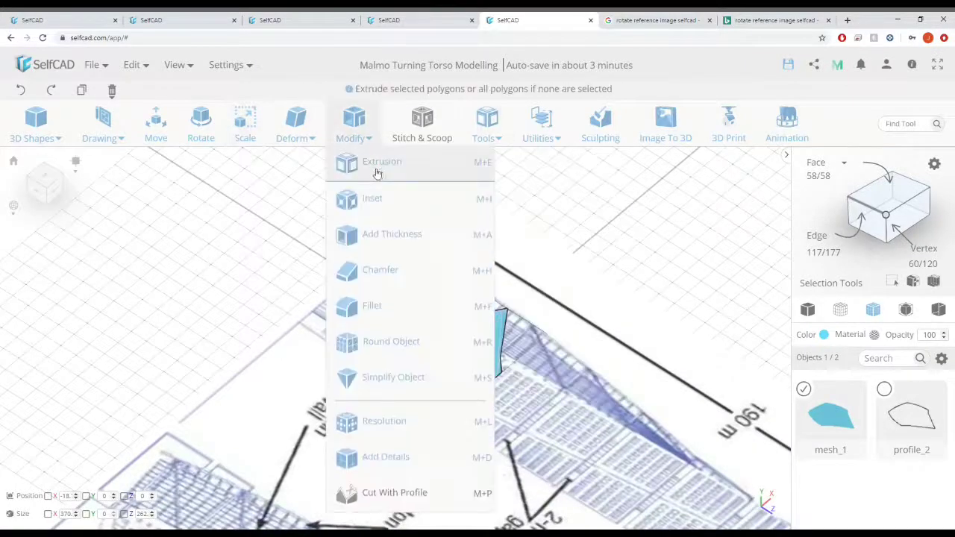
click(378, 170)
right_drag(572, 297, 602, 294)
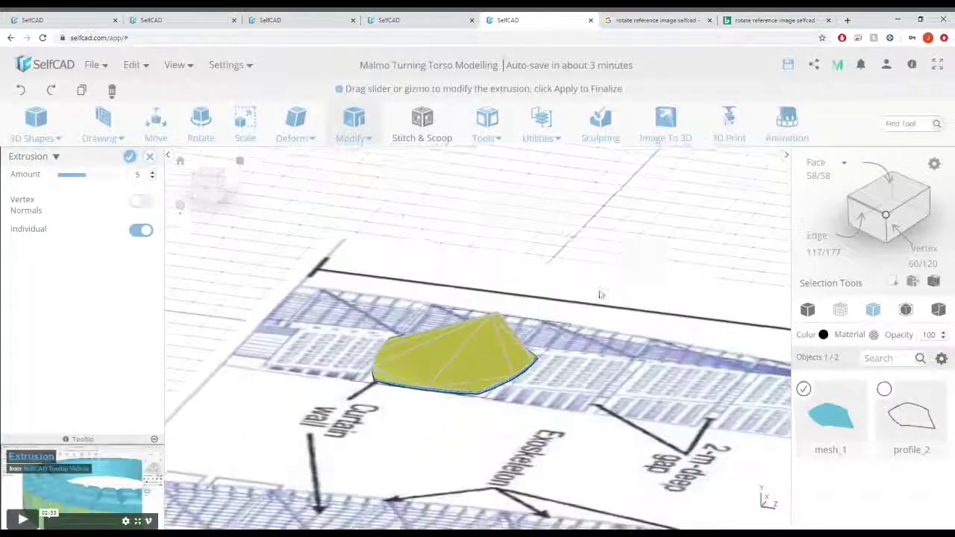
scroll(450, 385, up, 4)
scroll(450, 386, down, 3)
right_drag(523, 369, 588, 365)
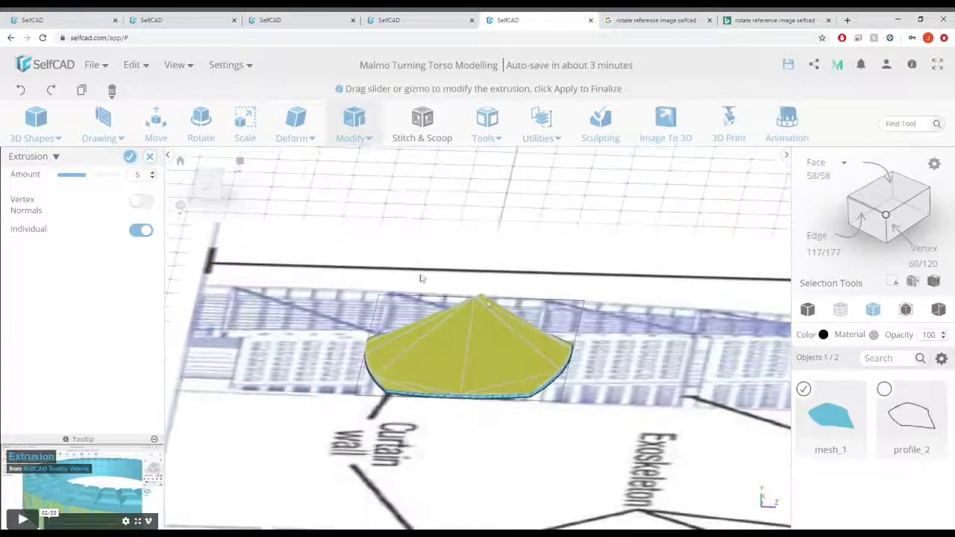
click(152, 135)
click(428, 284)
- Rotate the extruded floor mesh -90 degrees about the X axis so it stands upright
key(s)
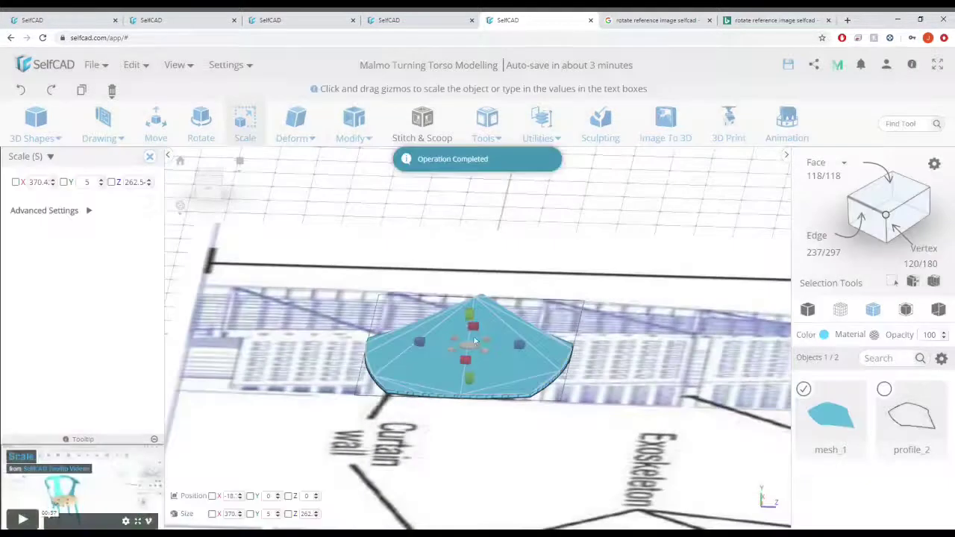
click(151, 157)
click(201, 133)
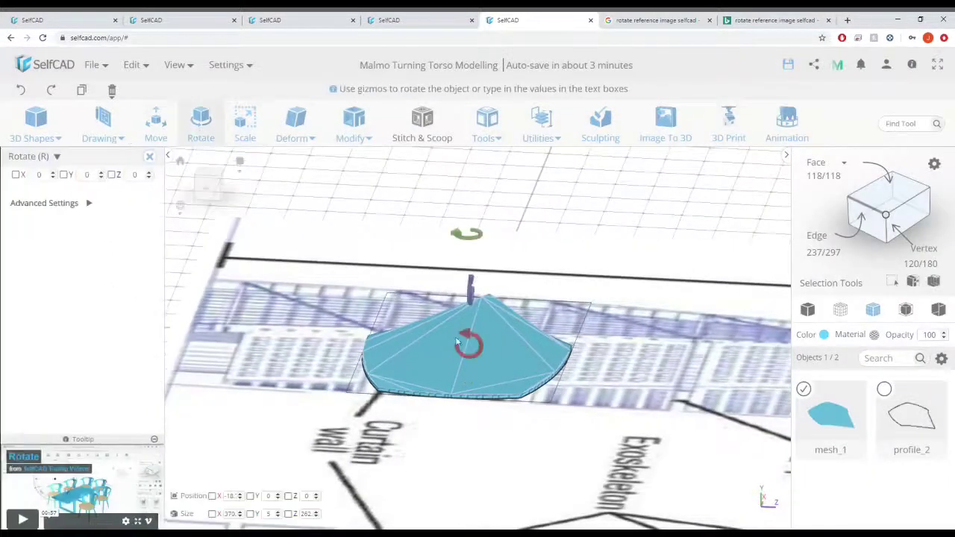
drag(468, 344, 477, 242)
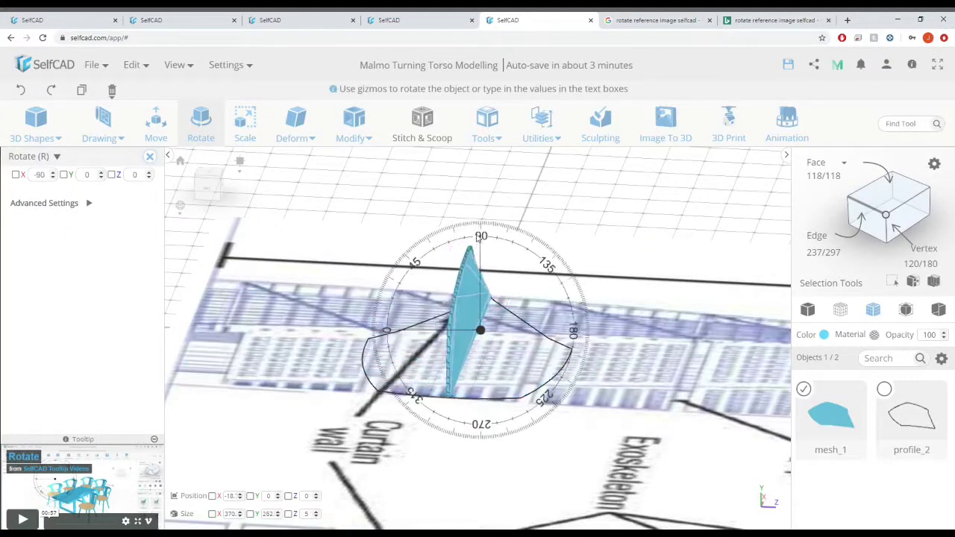
right_drag(573, 291, 303, 344)
click(150, 158)
- Scale the upright floor mesh's thickness along Z to 14 in top view
click(244, 136)
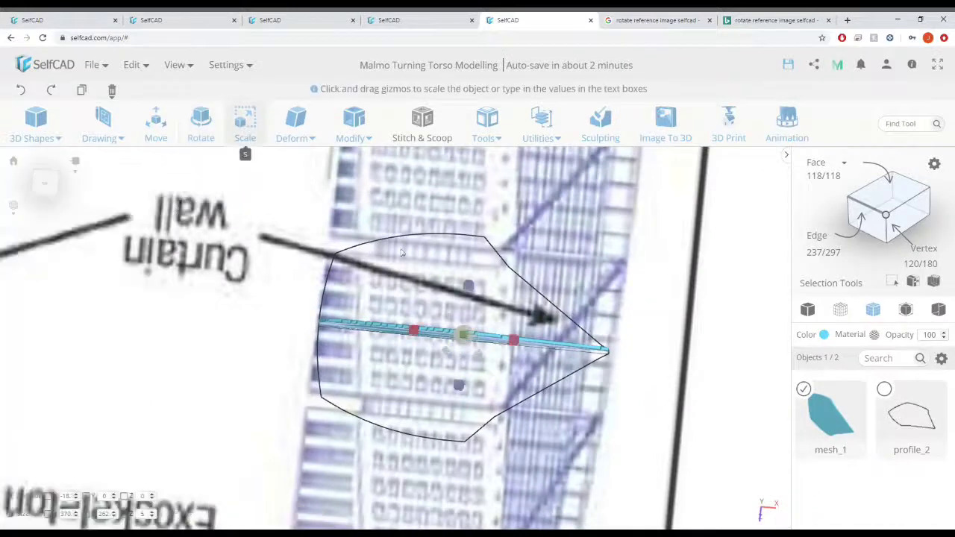
click(210, 184)
drag(479, 299, 481, 291)
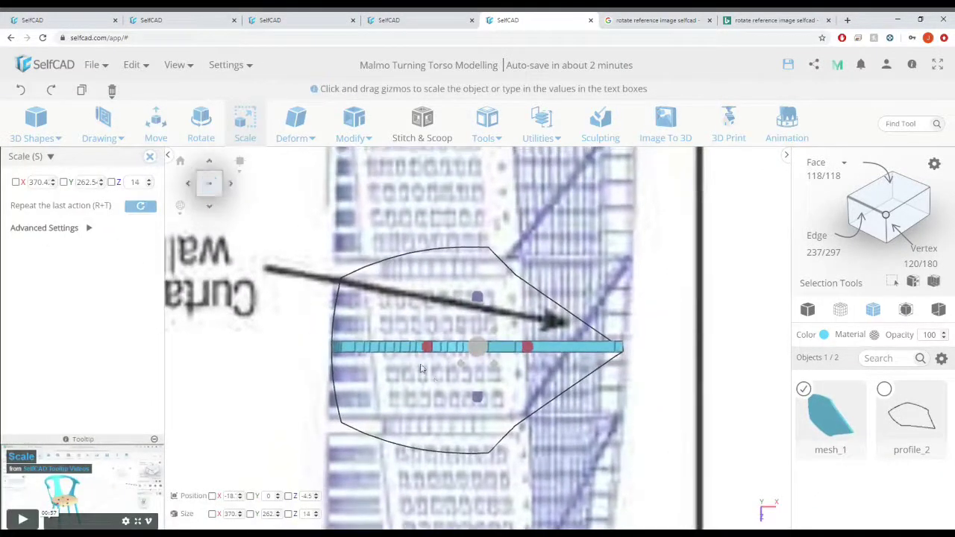
- Scale the floor slab's thickness along Z to 19 to match the window row in the elevation
drag(478, 398, 477, 405)
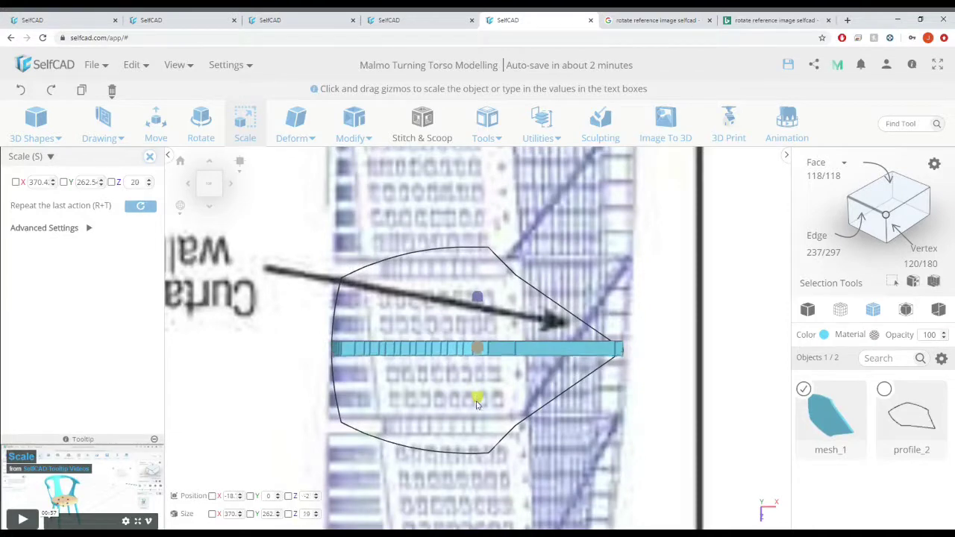
click(150, 157)
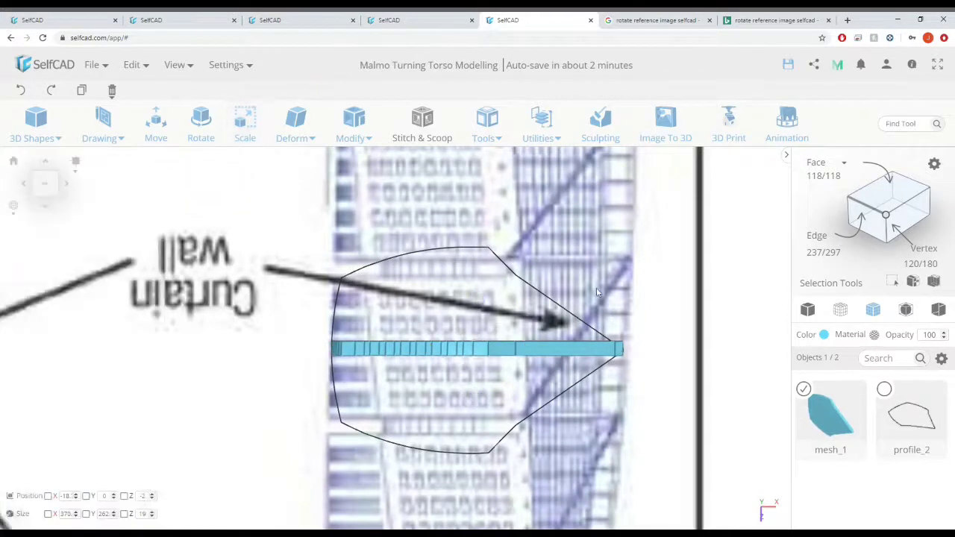
- Duplicate the floor slab along Z so that the copy sits directly against the original at Z position 17
click(156, 120)
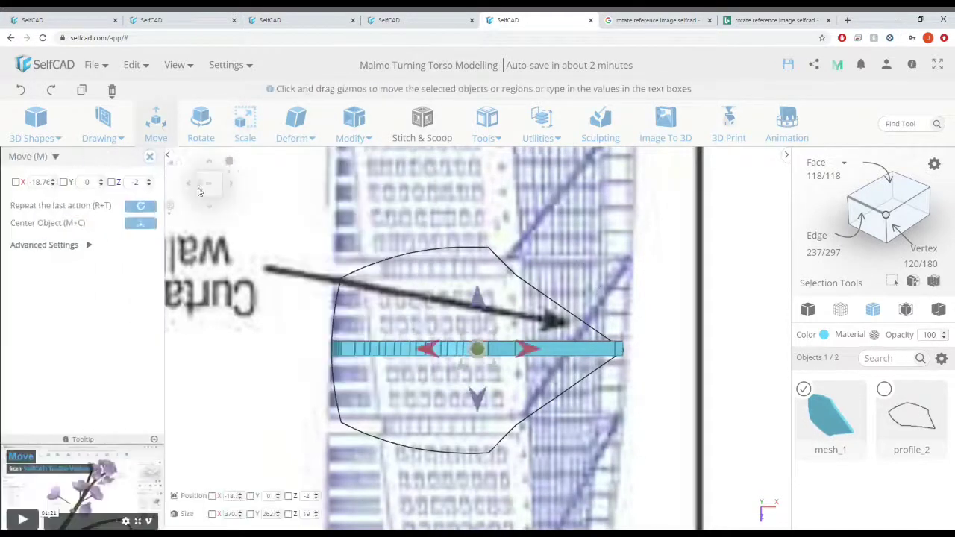
click(88, 245)
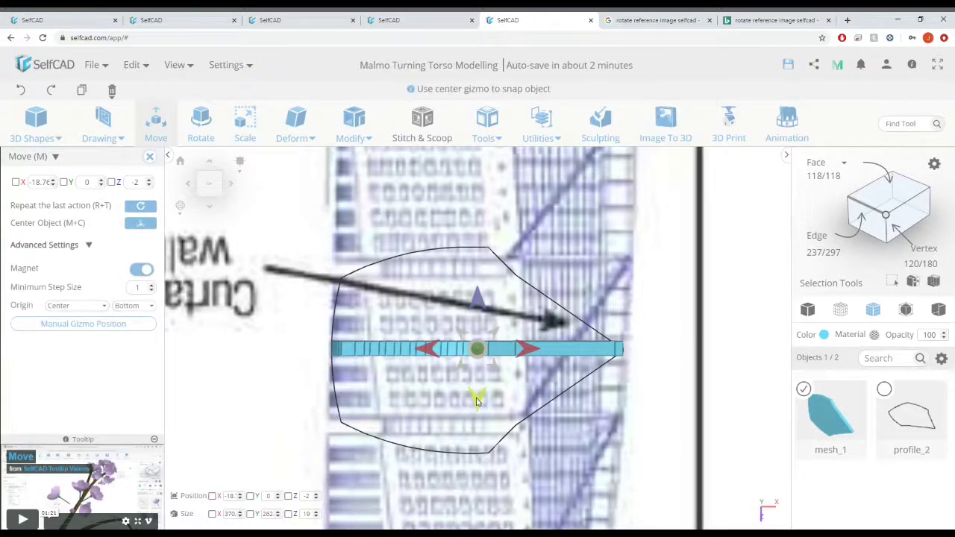
shift+drag(479, 402, 479, 416)
scroll(422, 366, up, 1)
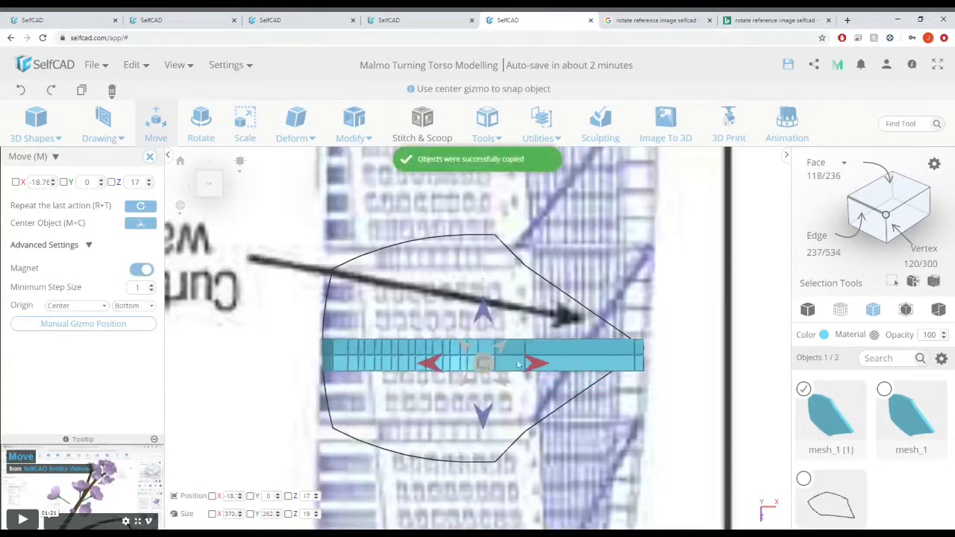
- Scale the copied slab's thickness along Z to 13, with the gizmo placed manually on the edge shared with the original
click(246, 134)
click(87, 229)
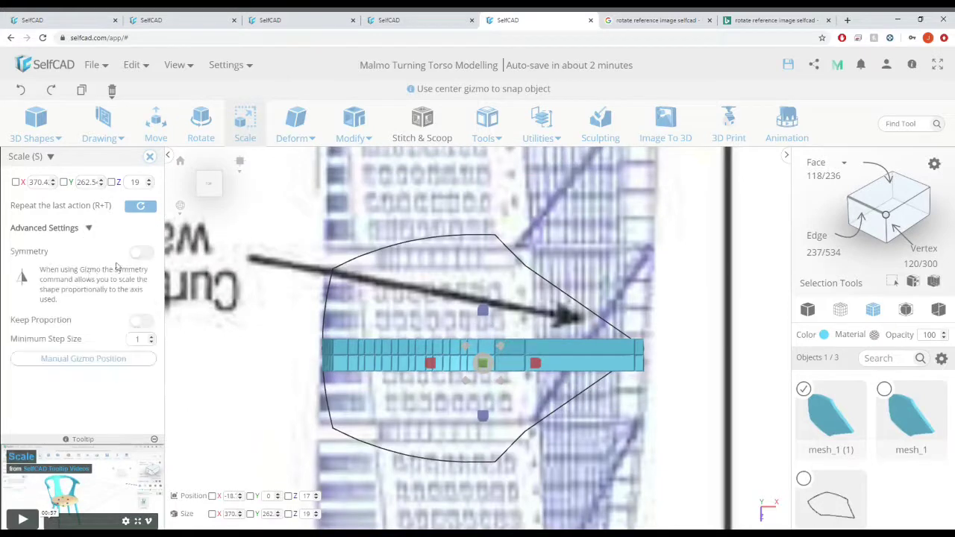
click(125, 358)
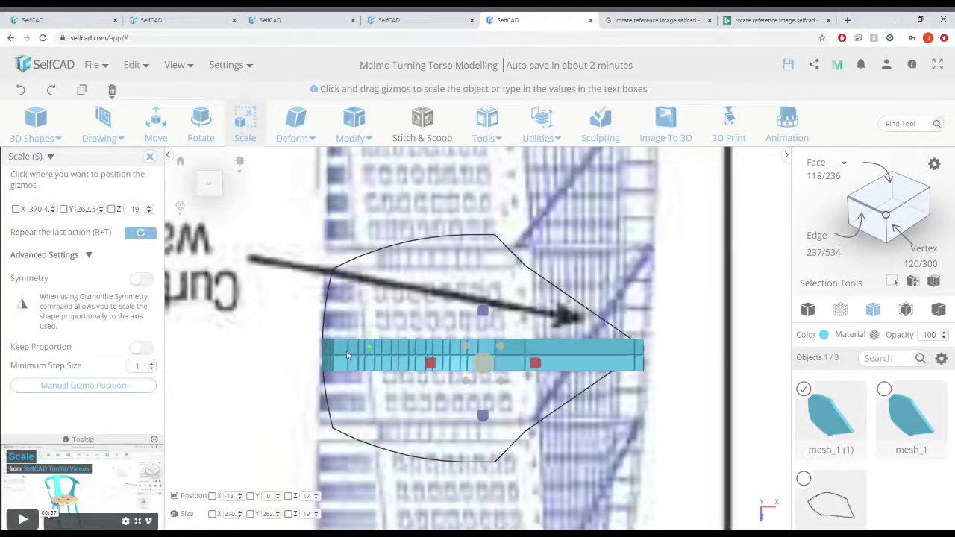
click(103, 389)
click(525, 354)
drag(525, 409, 523, 404)
click(168, 159)
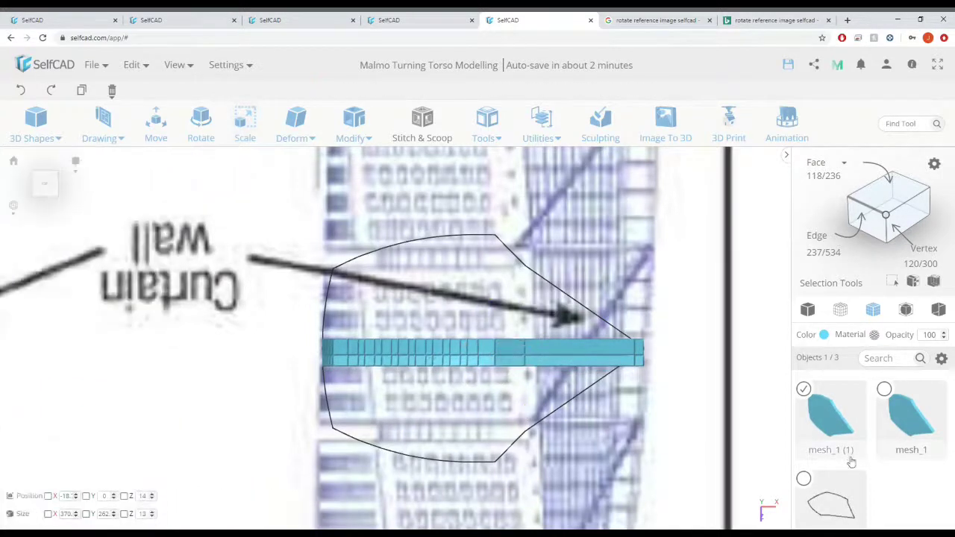
- Select both slabs and move them together along Z onto the lower floor band of the elevation, using a manually positioned gizmo
click(886, 393)
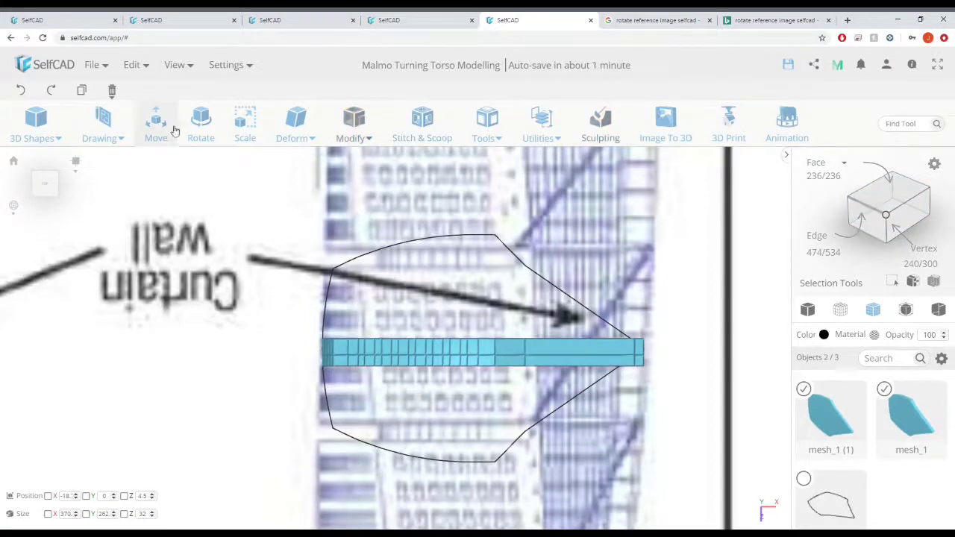
click(155, 123)
click(45, 245)
click(85, 322)
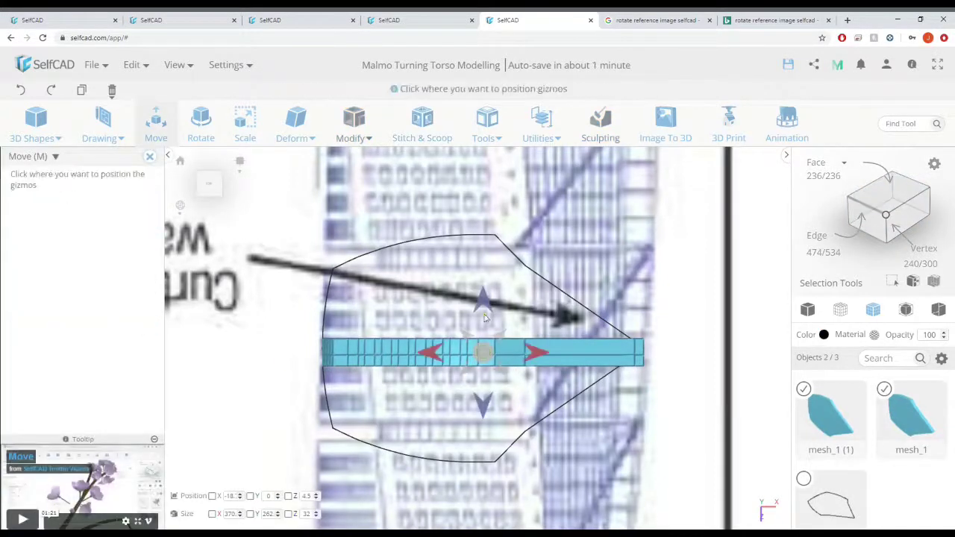
click(526, 342)
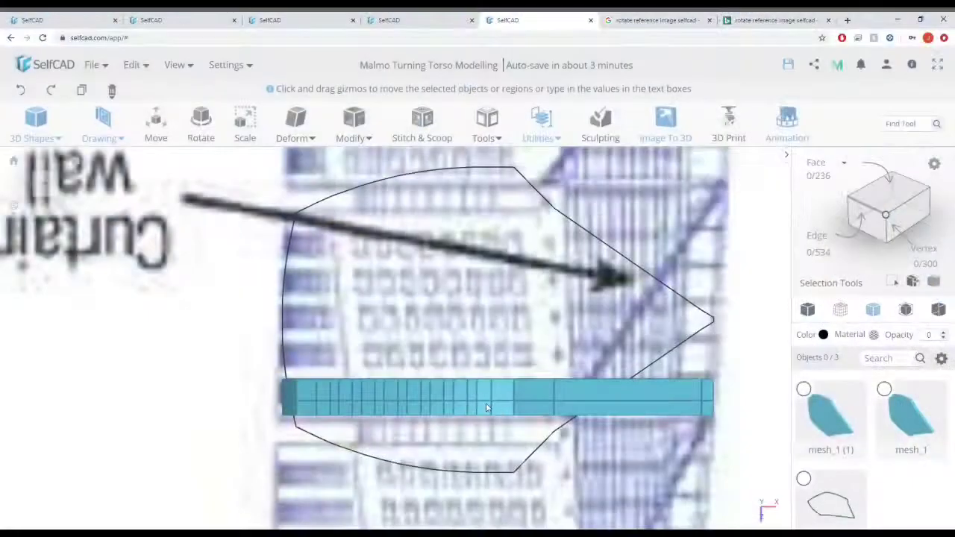
- In face selection mode, select every other side face along the top curved edge of the thicker slab
scroll(487, 396, up, 4)
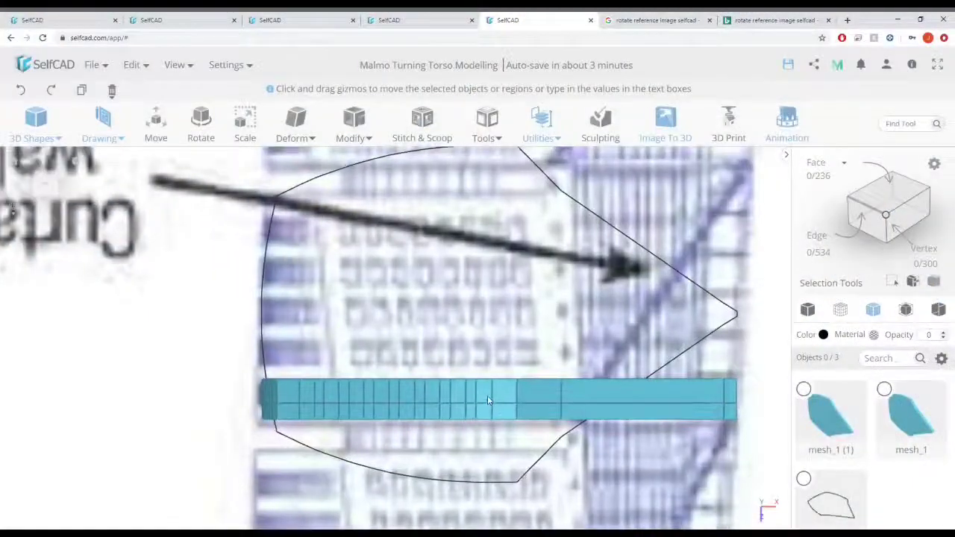
click(541, 401)
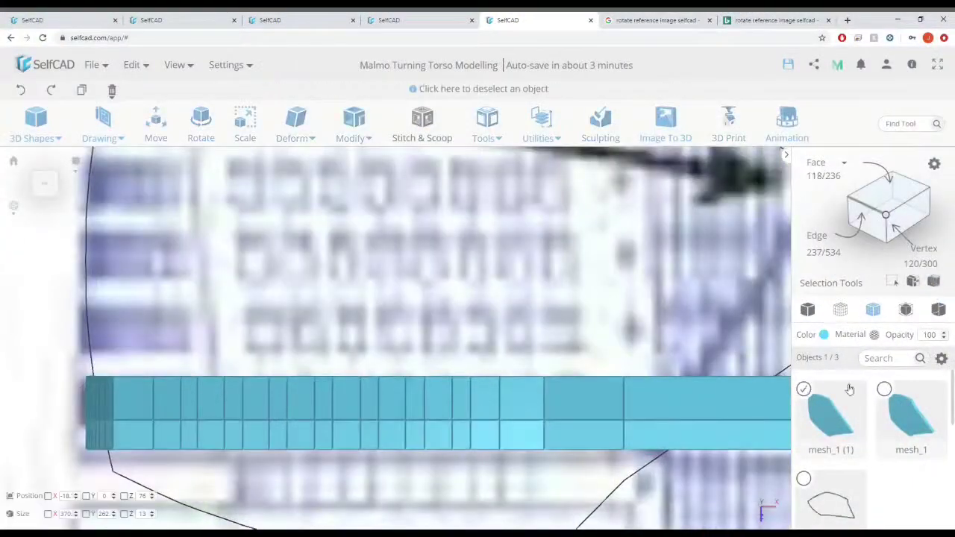
click(883, 200)
click(487, 397)
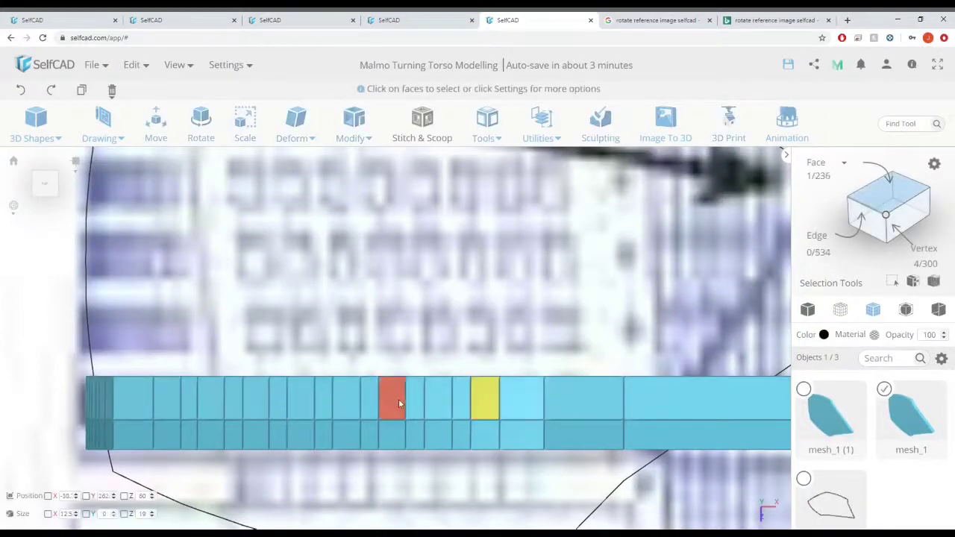
click(45, 184)
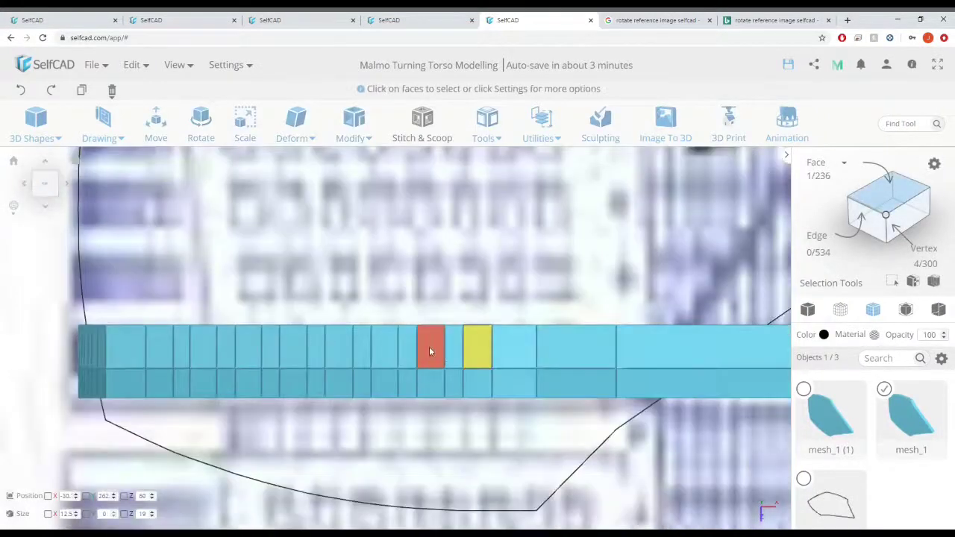
click(197, 352)
click(160, 349)
- Add every other side face along the thicker slab's blunt curved end to the selection
scroll(358, 343, down, 5)
right_drag(366, 351, 453, 298)
scroll(403, 290, up, 3)
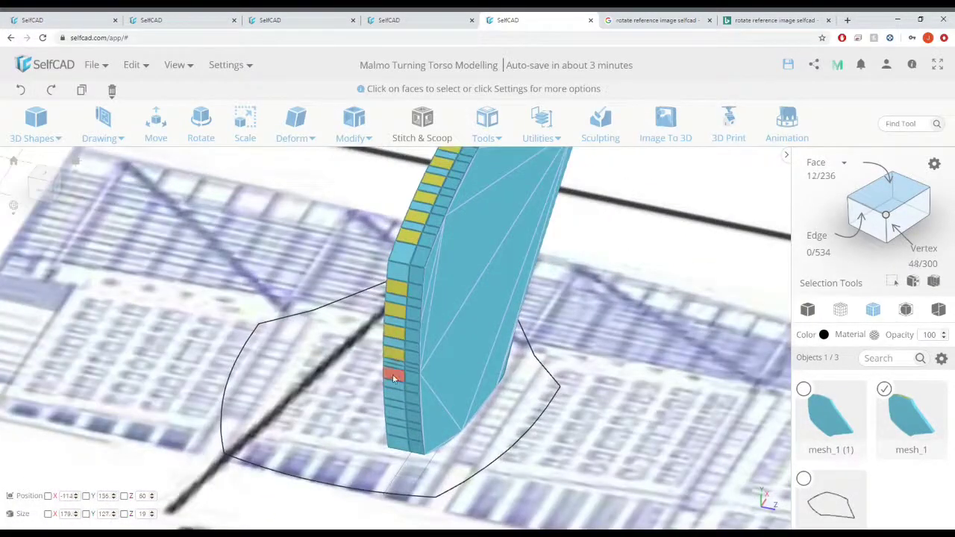
click(394, 417)
right_drag(397, 417, 433, 377)
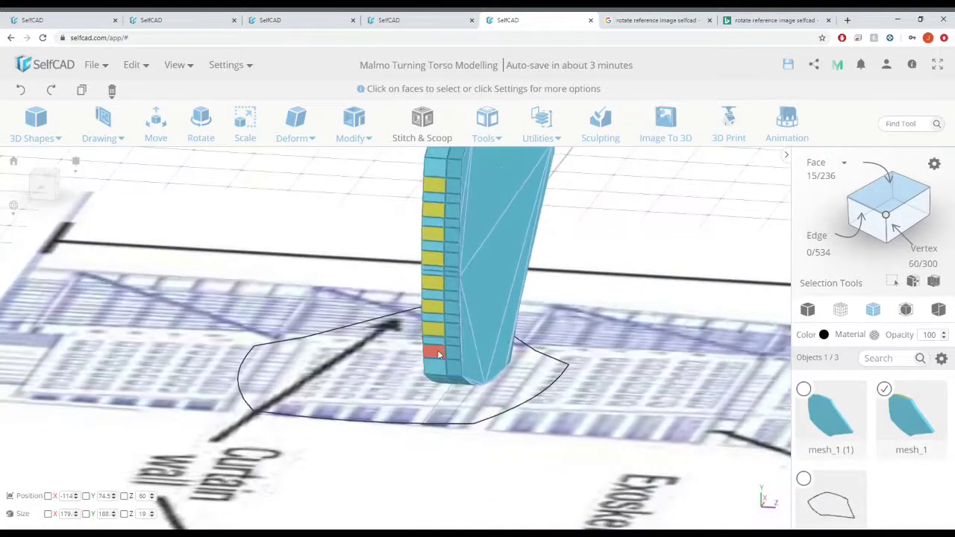
click(437, 355)
- Add every other side face along the thicker slab's bottom curved edge to the selection
right_drag(593, 446, 606, 364)
middle_drag(597, 235, 612, 329)
click(468, 274)
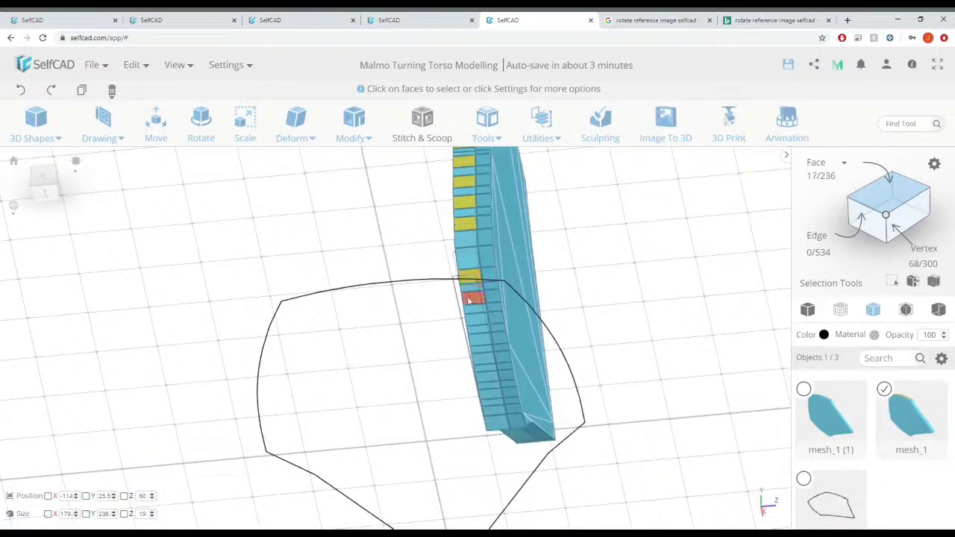
click(473, 297)
click(474, 321)
click(480, 340)
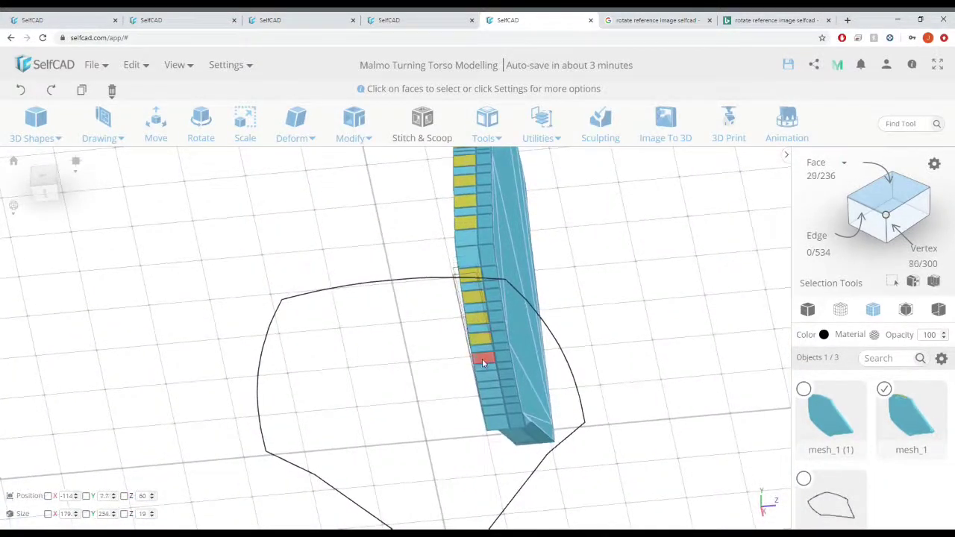
click(484, 360)
click(487, 377)
click(490, 395)
click(492, 411)
right_drag(523, 430, 641, 448)
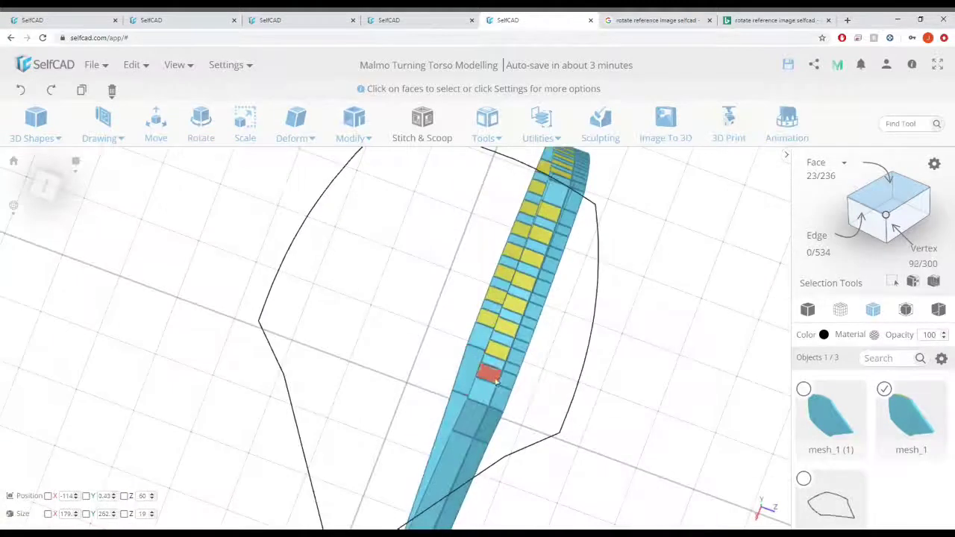
right_drag(538, 388, 537, 250)
scroll(677, 405, down, 3)
scroll(623, 265, up, 3)
mouse_move(348, 141)
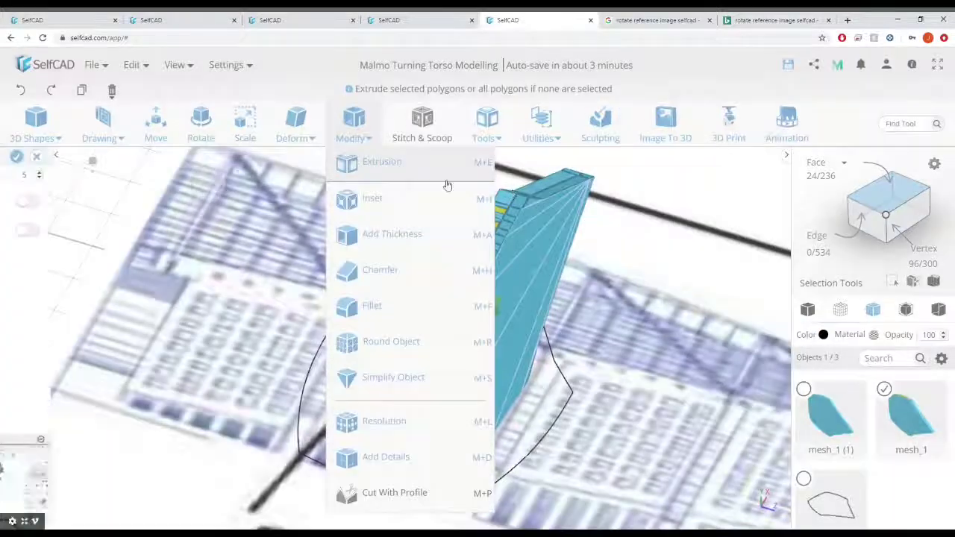
click(396, 163)
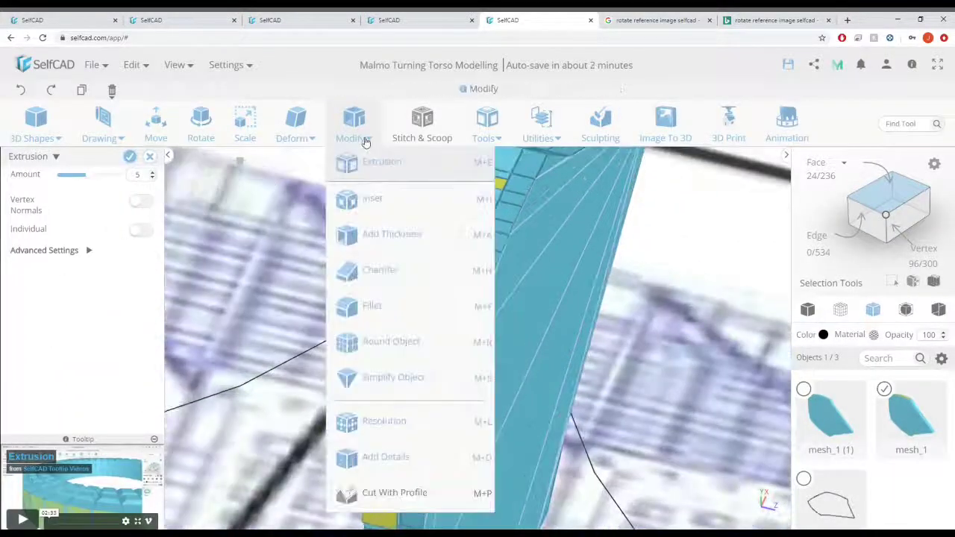
click(150, 157)
click(440, 294)
- Inset the selected side faces of the thicker slab by an amount of 1
mouse_move(365, 140)
click(371, 197)
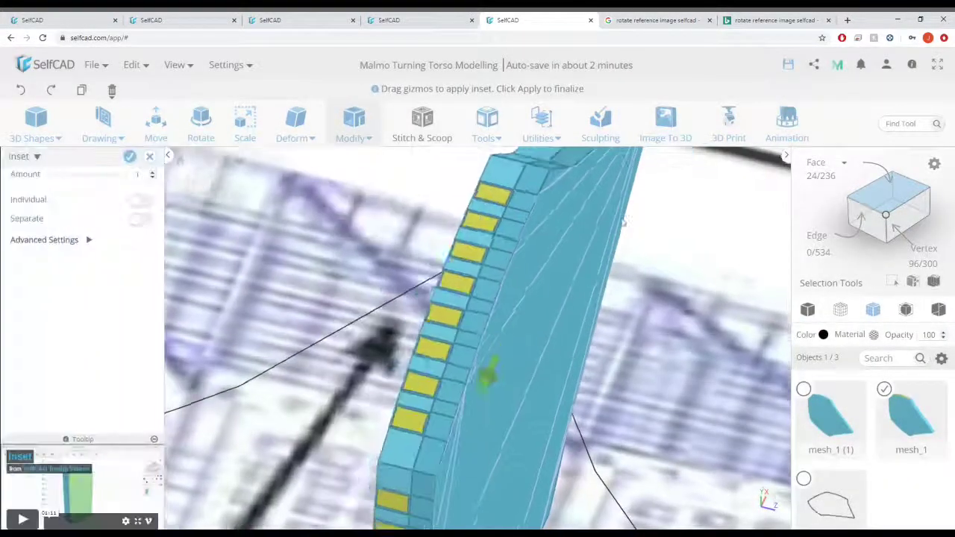
scroll(551, 268, down, 5)
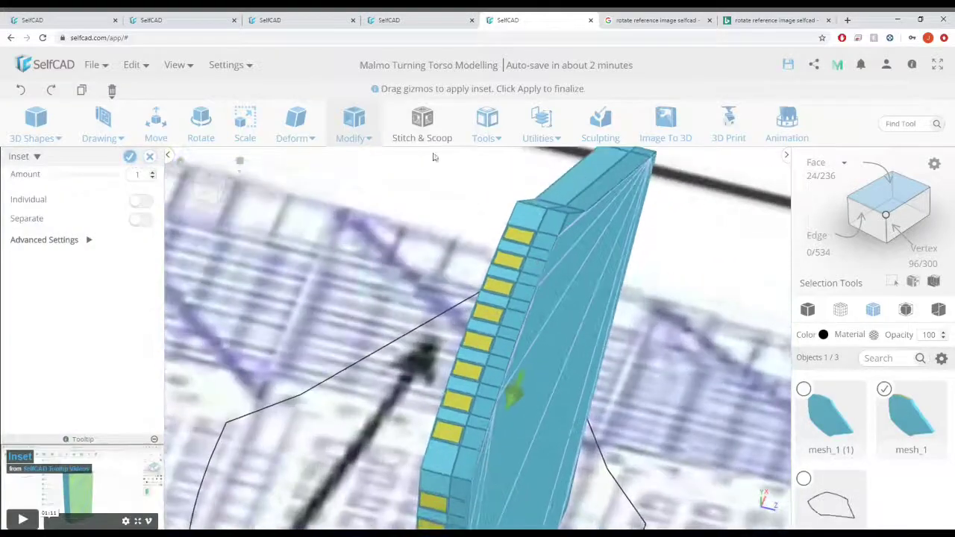
scroll(551, 299, down, 5)
right_drag(612, 396, 571, 276)
click(130, 157)
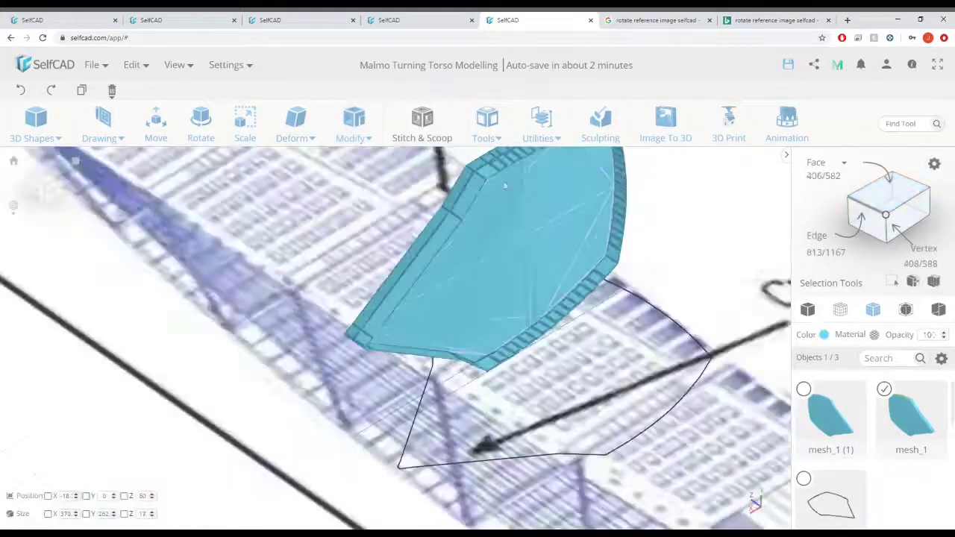
- Apply Fill Polygons to the inset slab
click(487, 121)
click(557, 200)
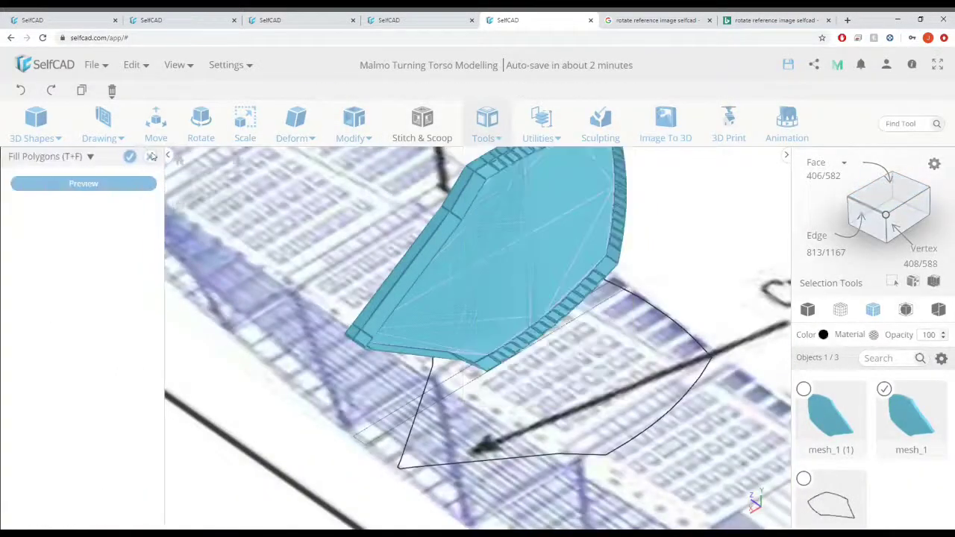
click(130, 156)
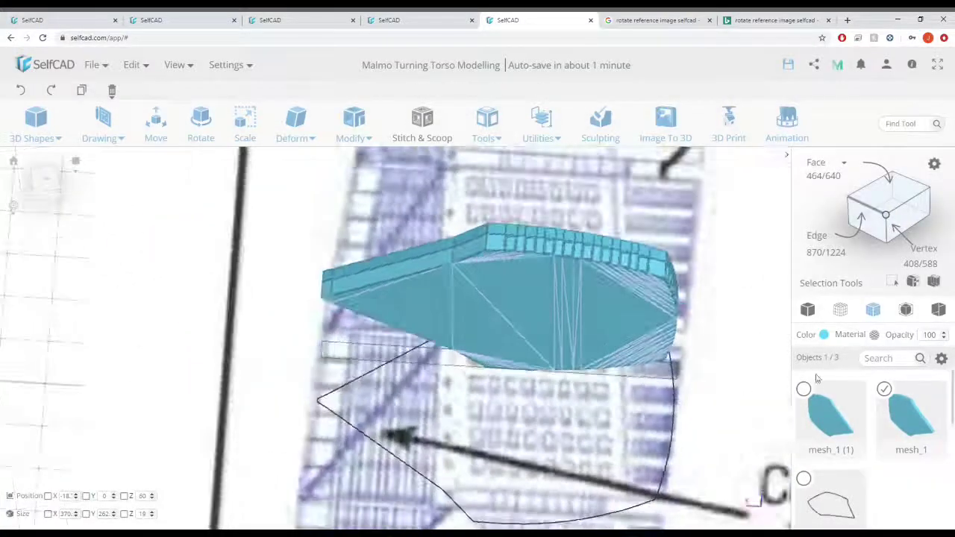
- In face selection mode, select the eight inset window faces along the thicker slab's top curved edge
click(816, 162)
click(510, 244)
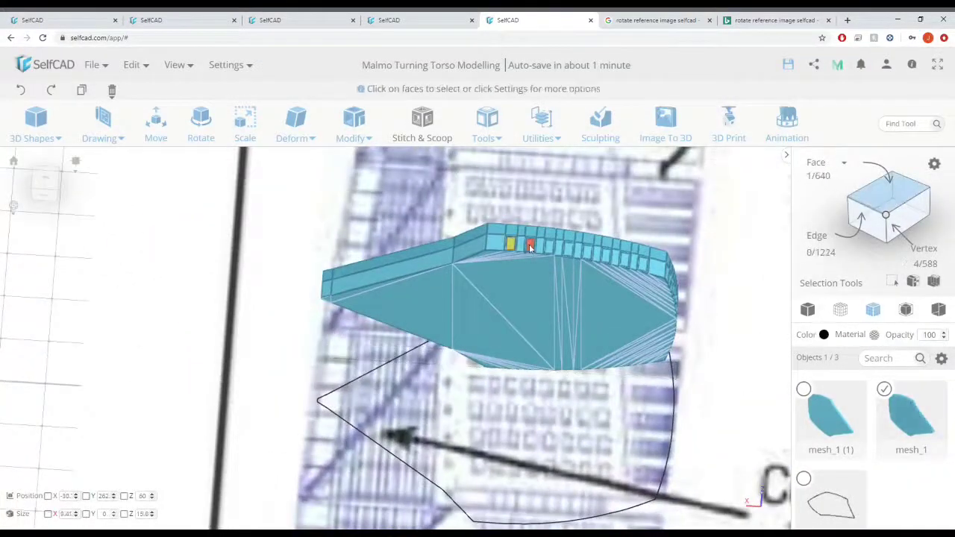
click(550, 247)
click(570, 251)
click(589, 254)
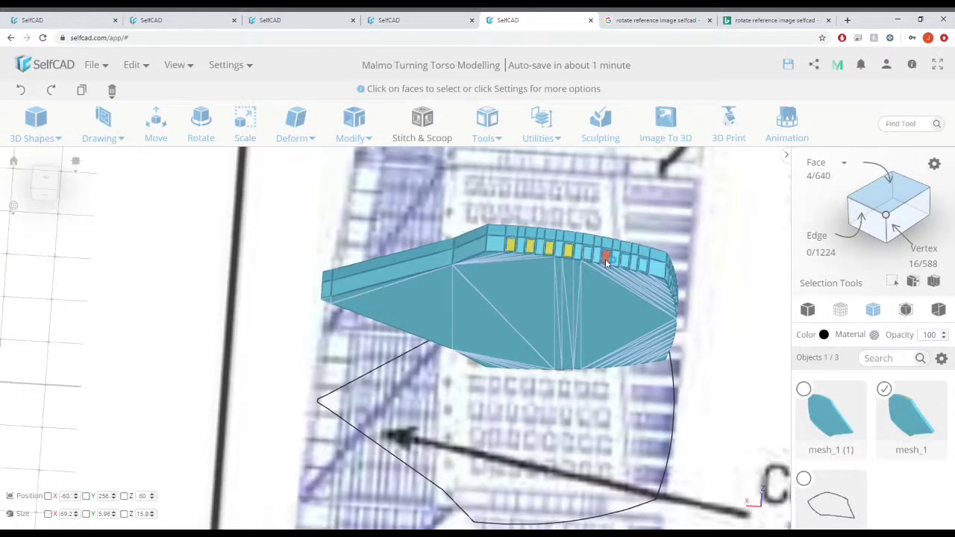
click(607, 257)
click(626, 261)
click(645, 266)
- Add the eight inset window faces on the thicker slab's blunt curved end to the selection
right_drag(674, 277, 628, 243)
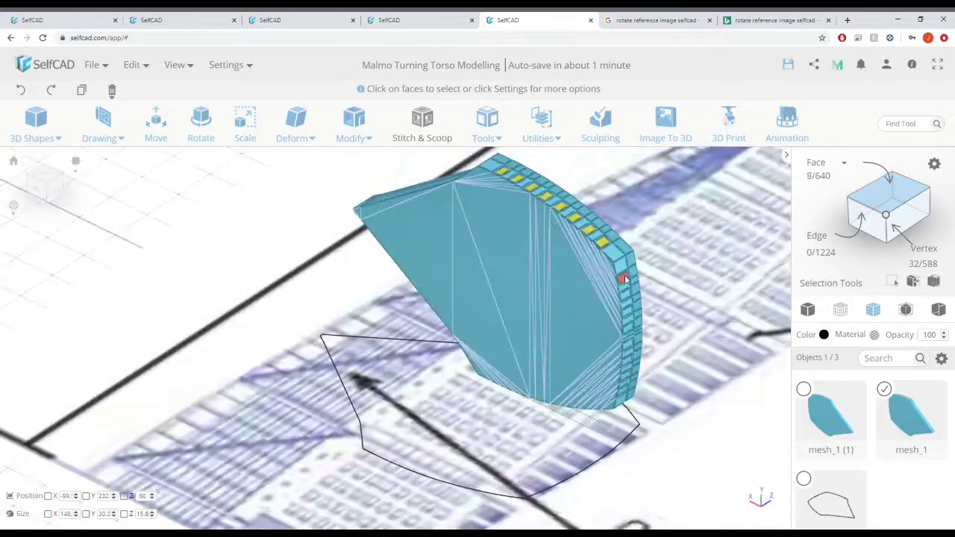
click(624, 278)
click(626, 295)
click(627, 313)
click(629, 333)
scroll(629, 335, up, 2)
click(648, 344)
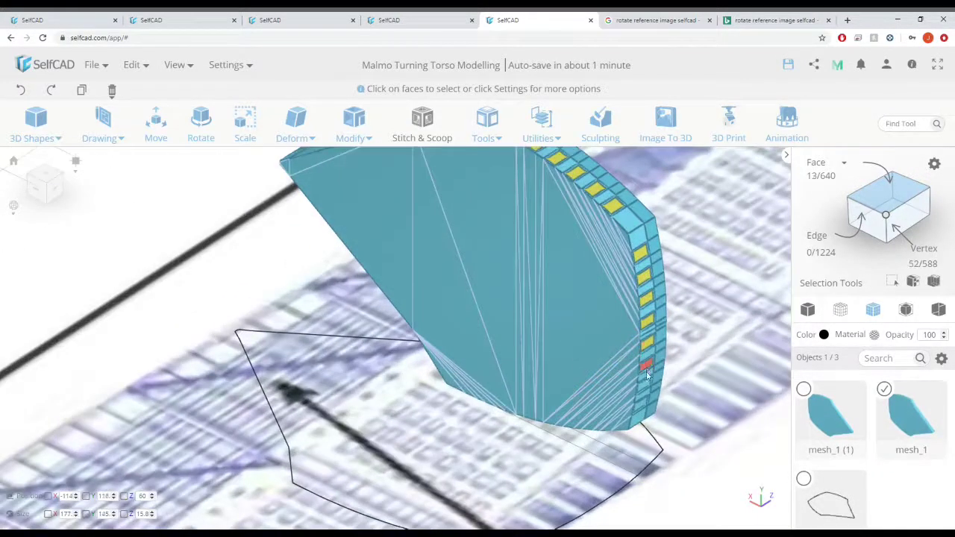
click(647, 366)
click(645, 386)
click(642, 405)
- Add the eight inset window faces along the thicker slab's bottom curved edge to the selection
right_drag(561, 462, 631, 302)
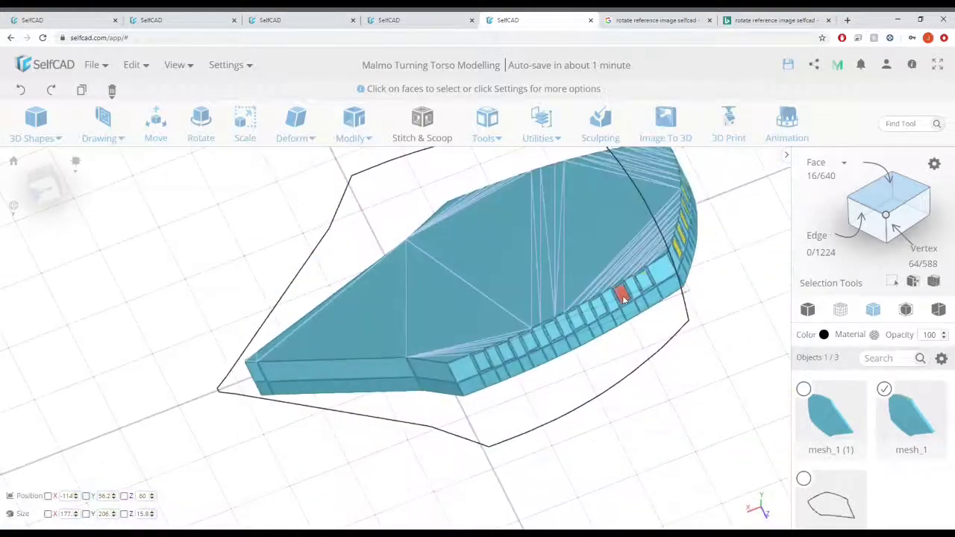
click(621, 296)
click(600, 308)
click(643, 281)
click(574, 319)
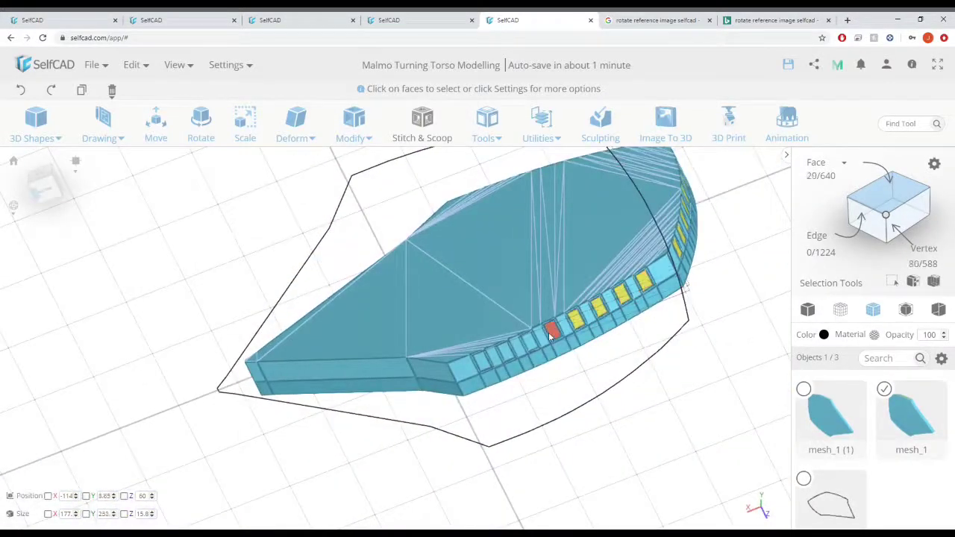
click(551, 330)
click(528, 341)
click(504, 352)
click(482, 364)
- Split the selected window faces off the thicker slab into a separate object
right_drag(697, 248, 741, 295)
mouse_move(537, 139)
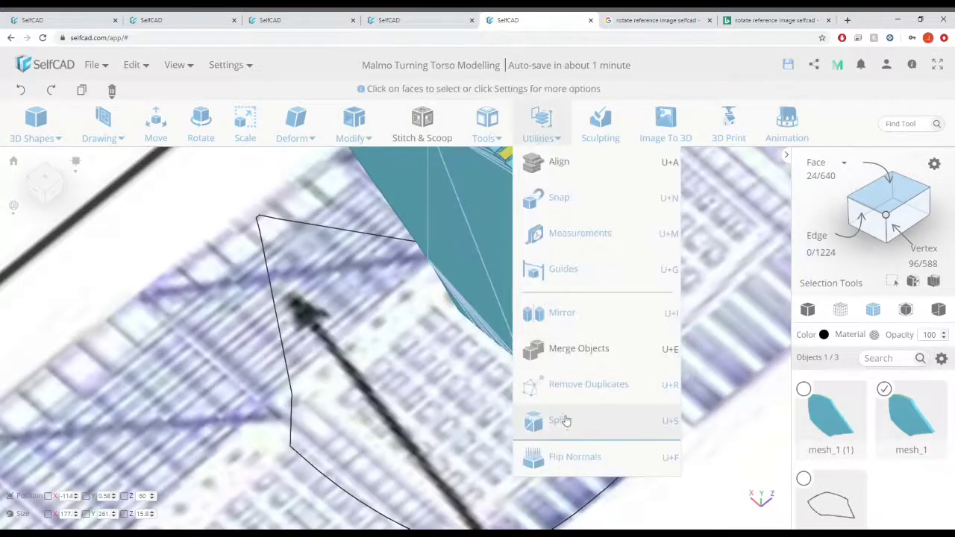
click(565, 423)
right_drag(579, 237, 676, 257)
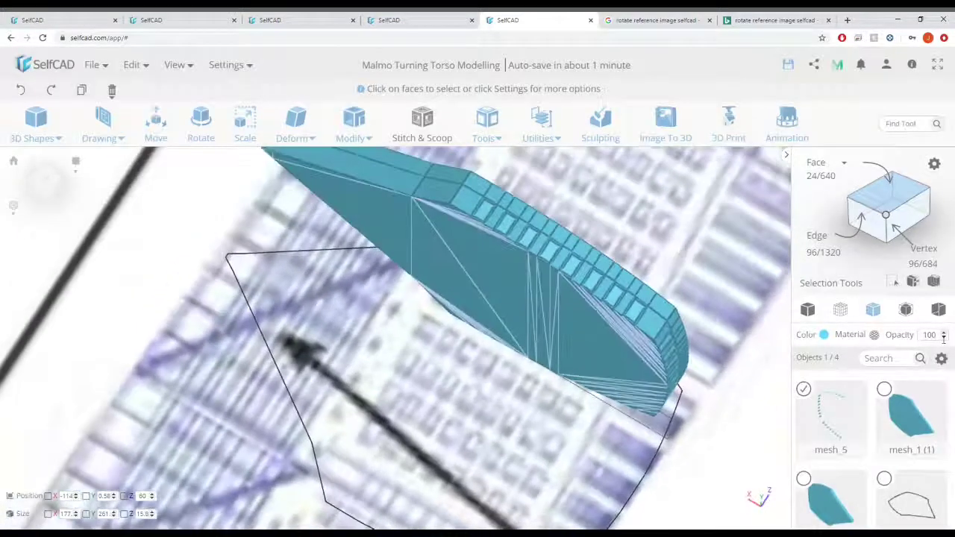
- Set the opacity of the separated window-face object to 40
key(Return)
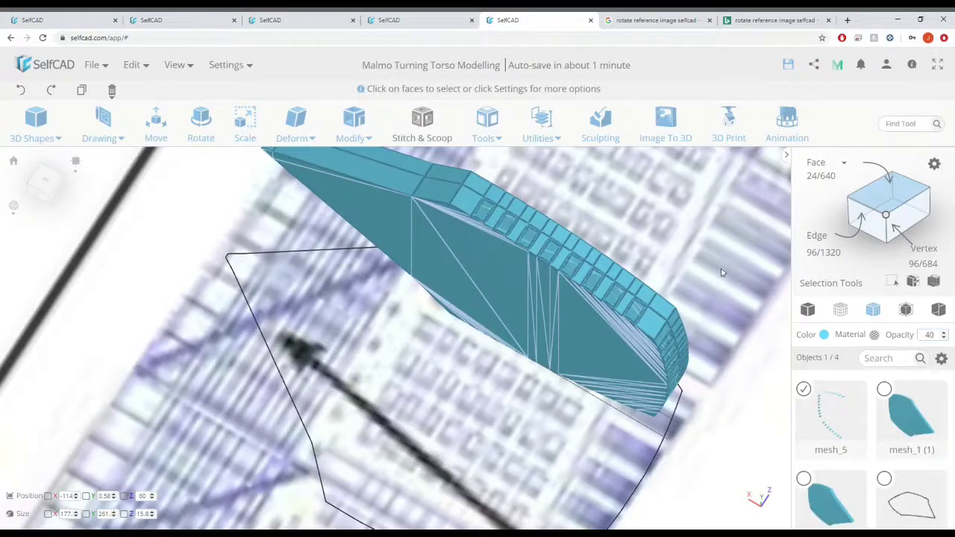
right_drag(721, 271, 728, 269)
- With Add Details, draw seven evenly spaced edges across the thinner slab's straight side leading to the pointed tip
right_drag(387, 343, 345, 438)
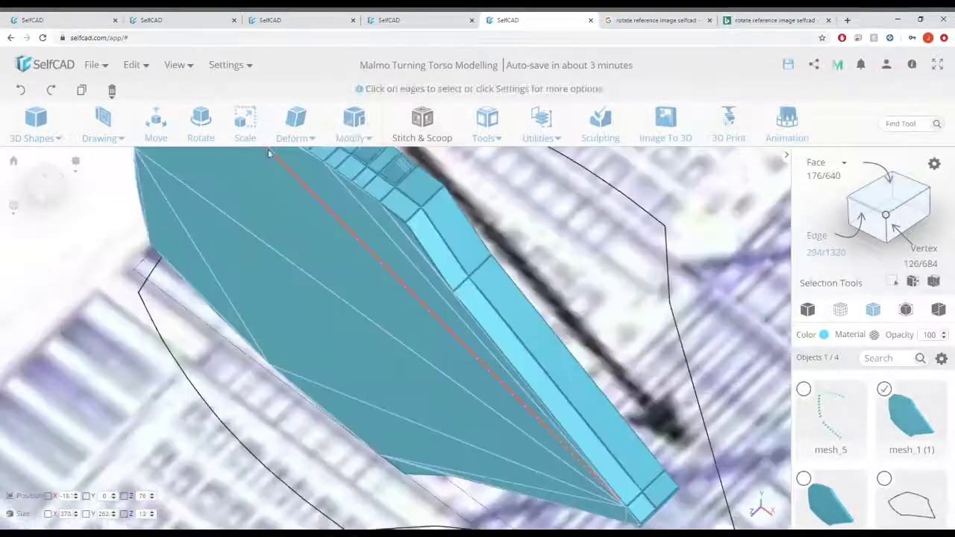
click(354, 138)
click(436, 457)
click(120, 194)
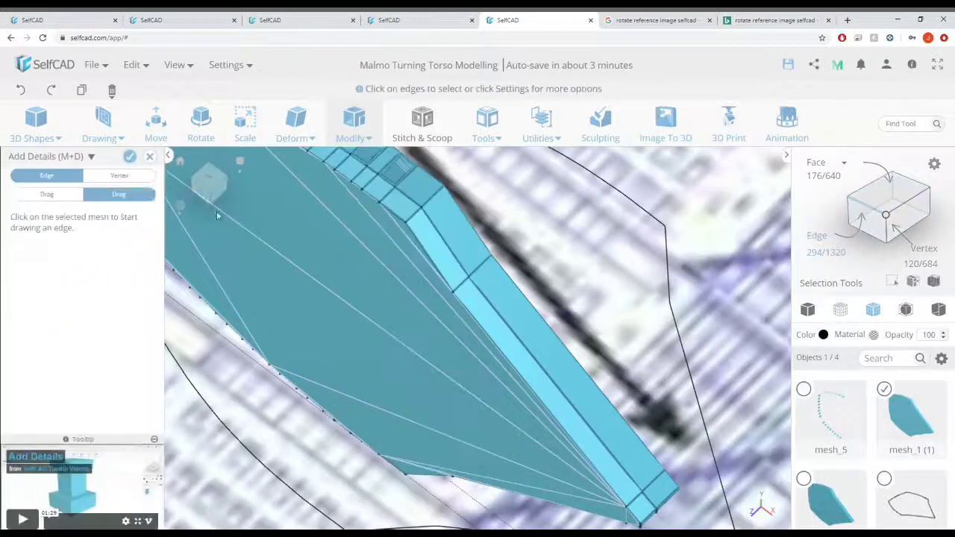
click(538, 399)
click(476, 320)
scroll(582, 390, down, 2)
click(573, 426)
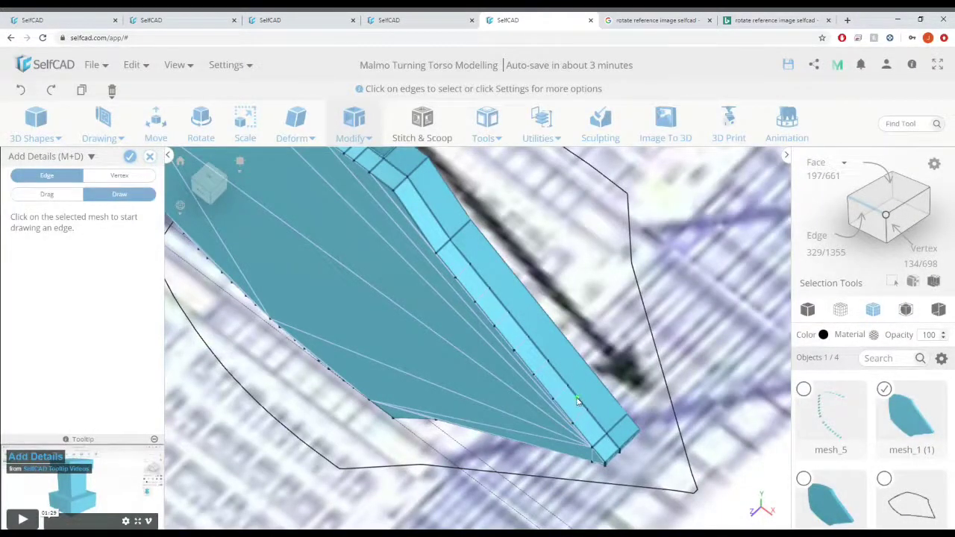
scroll(578, 400, down, 2)
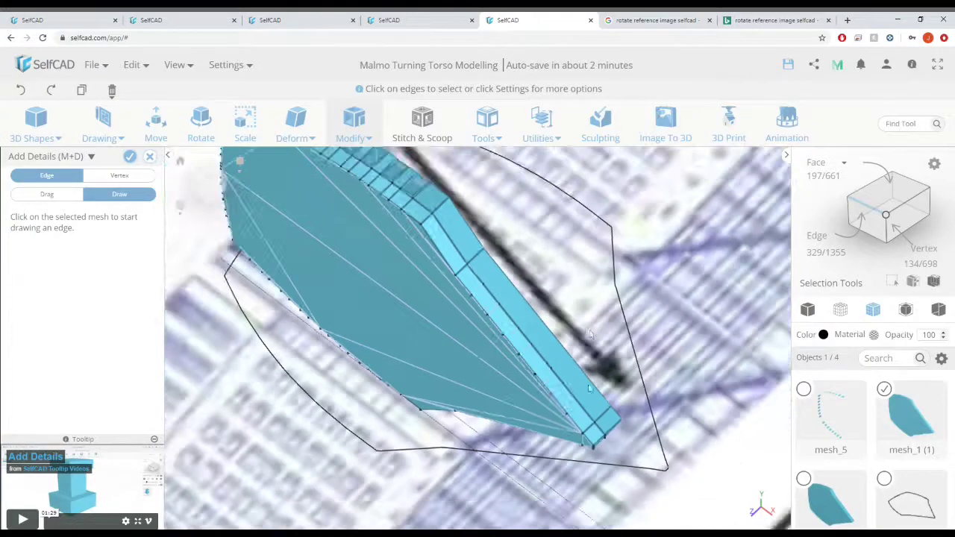
right_drag(592, 334, 685, 347)
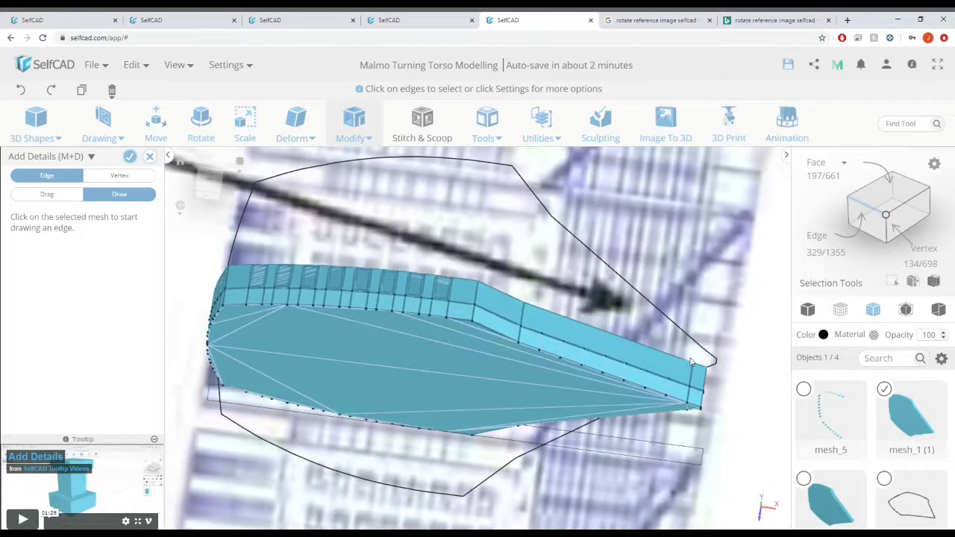
scroll(713, 366, up, 2)
middle_drag(593, 299, 586, 312)
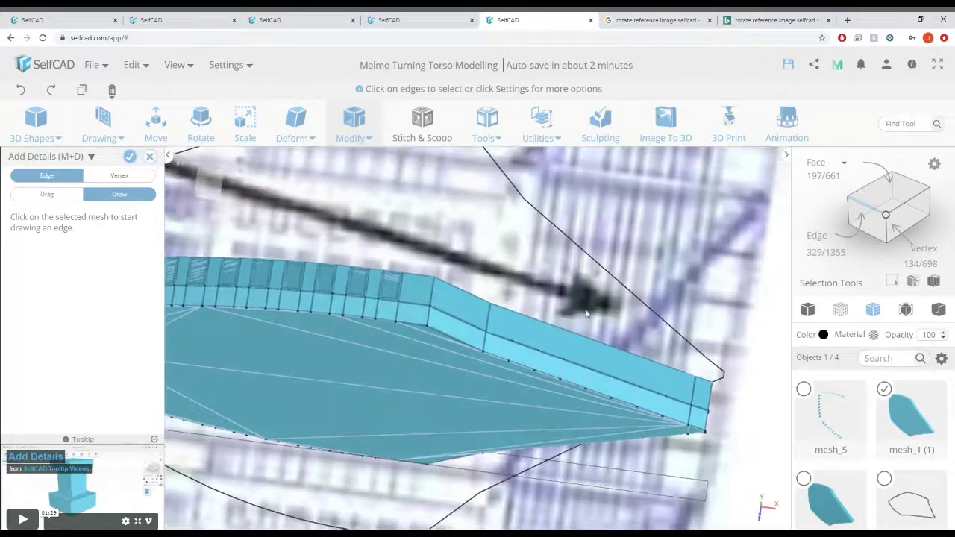
click(893, 403)
click(132, 157)
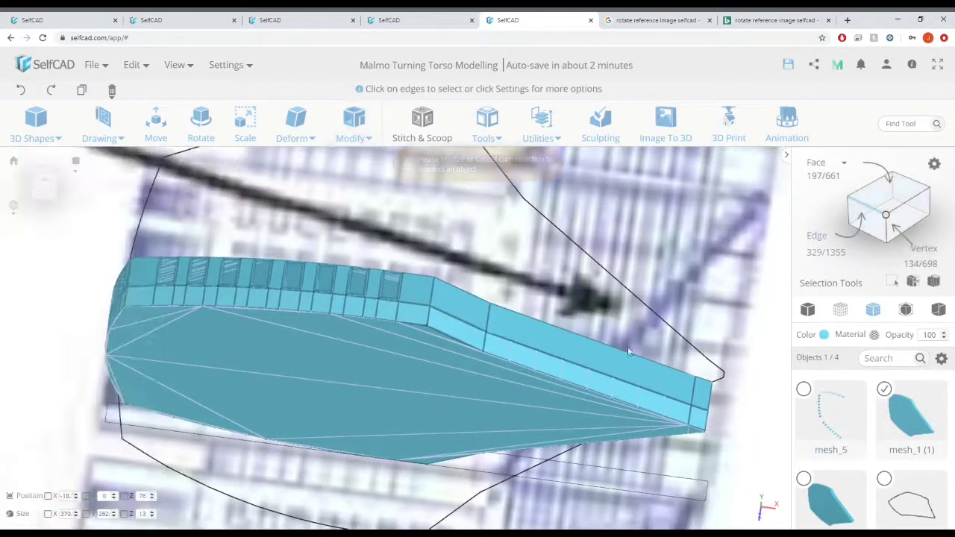
- Draw seven matching dividing edges across the thicker slab's straight side with Add Details, aligned with those on the thinner slab
click(884, 394)
click(806, 480)
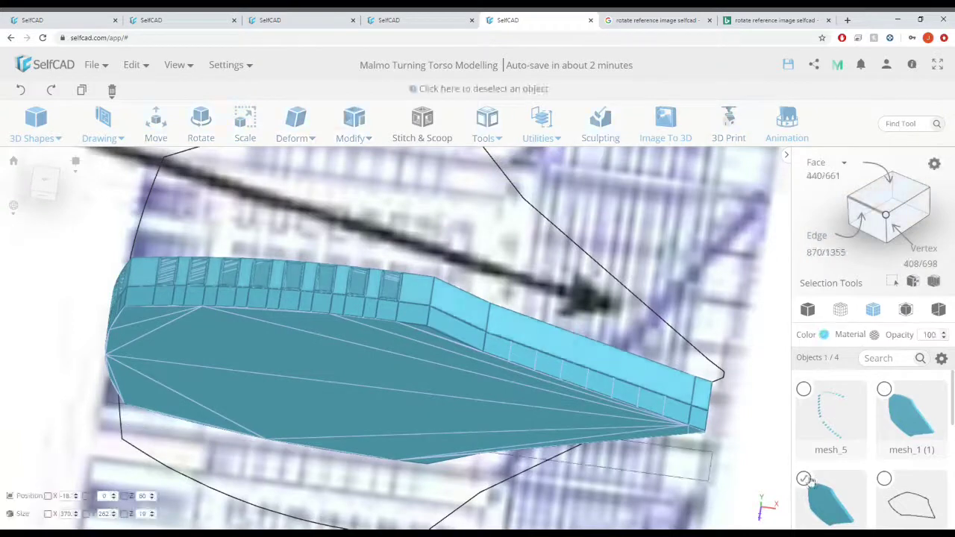
click(333, 137)
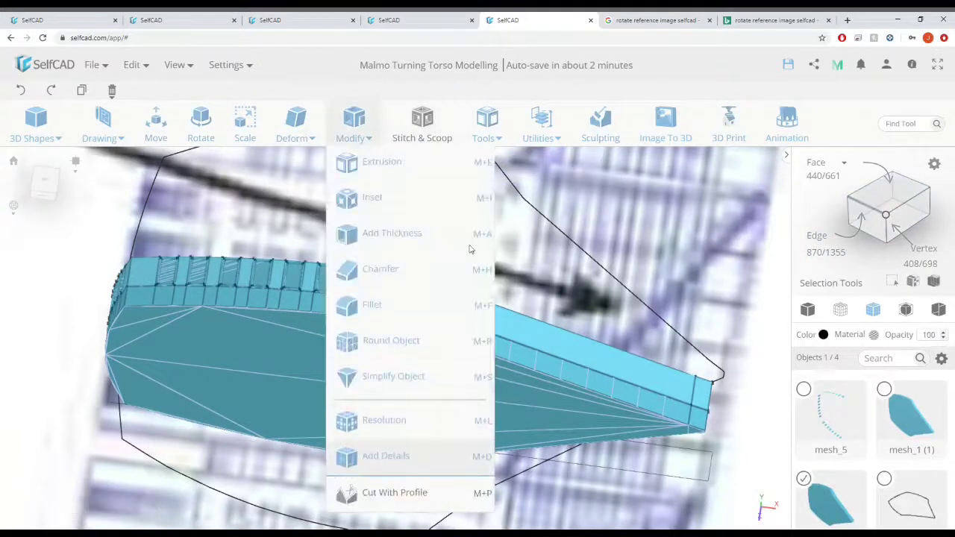
click(384, 455)
click(593, 375)
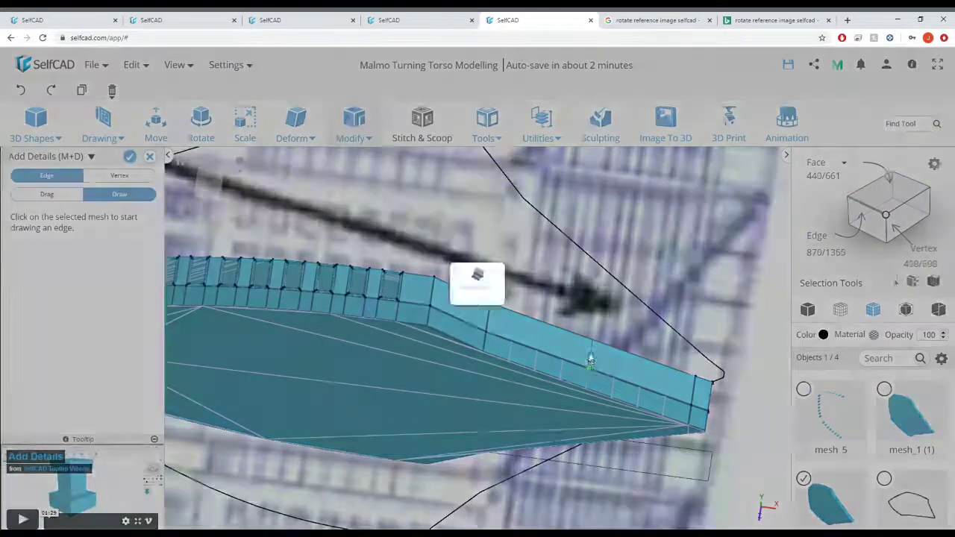
click(646, 365)
click(667, 377)
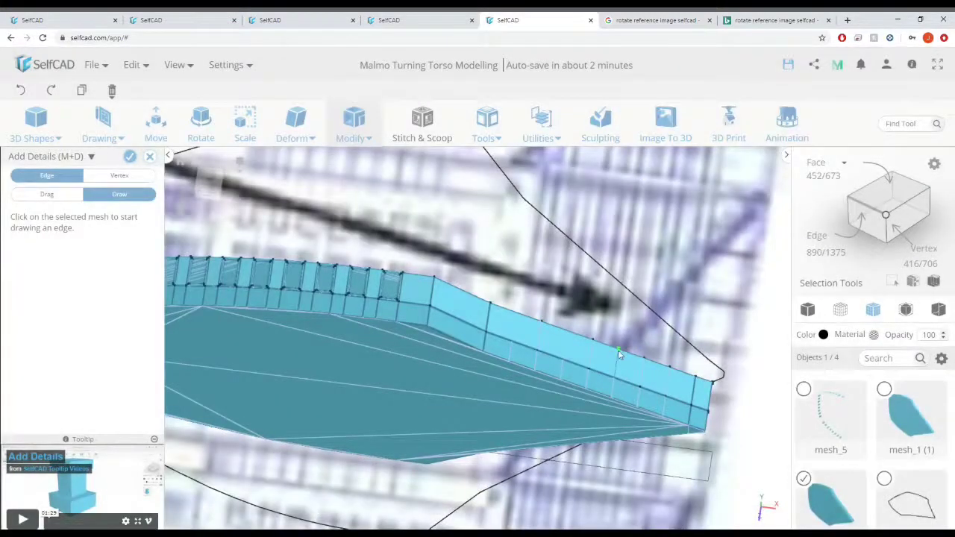
click(130, 157)
click(889, 192)
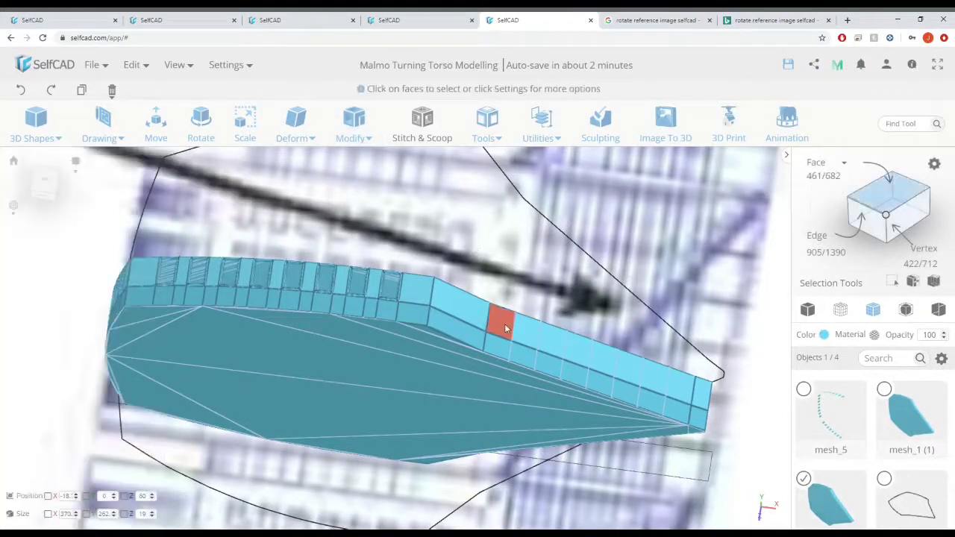
scroll(514, 323, down, 4)
right_drag(517, 327, 567, 303)
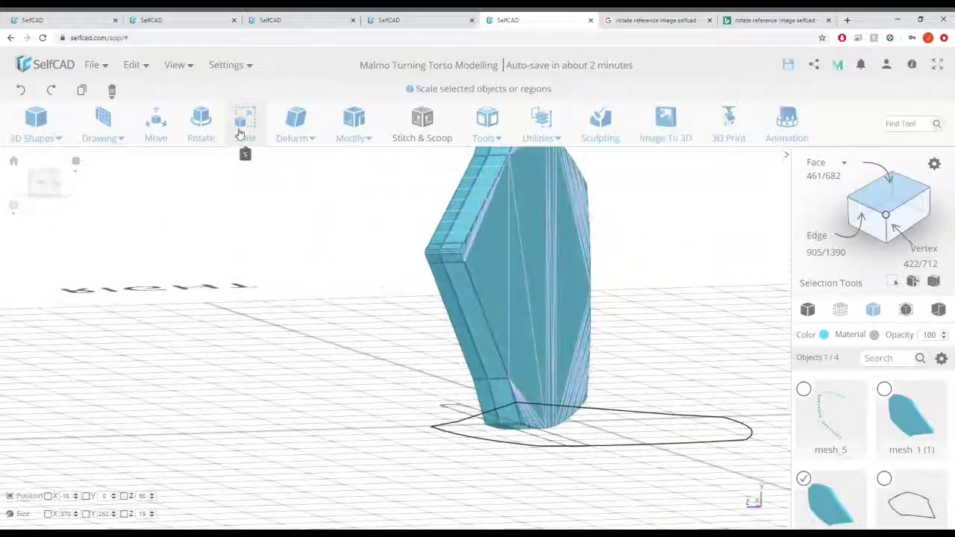
mouse_move(359, 147)
click(400, 457)
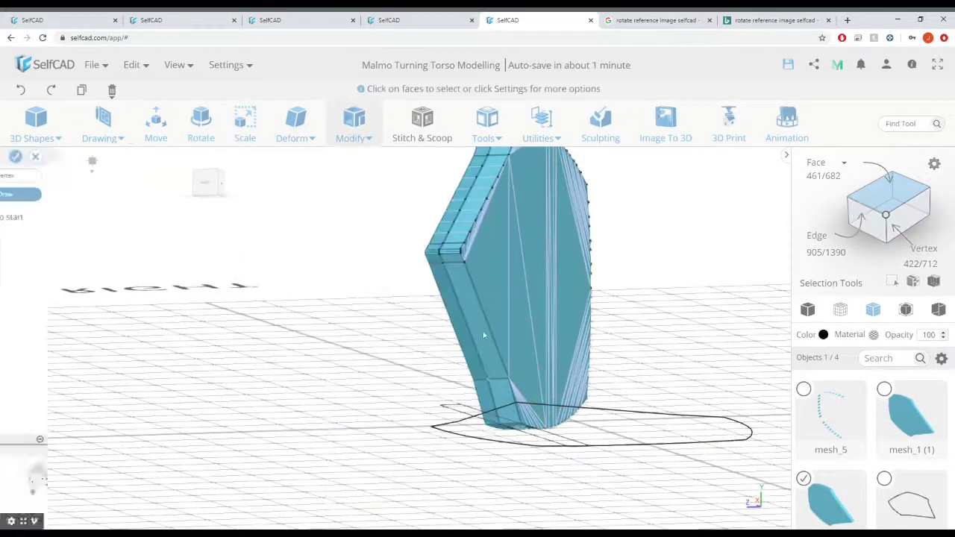
click(486, 320)
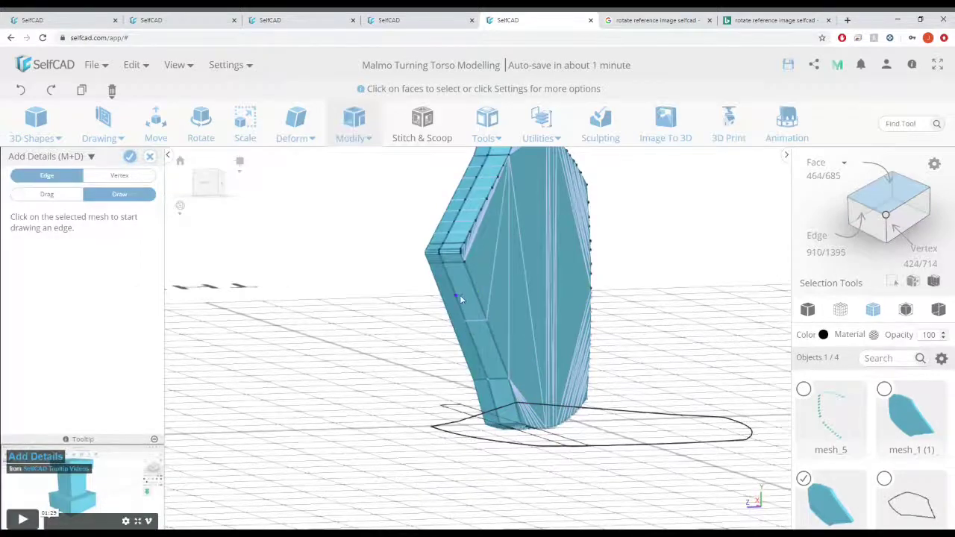
click(457, 293)
click(497, 348)
click(479, 352)
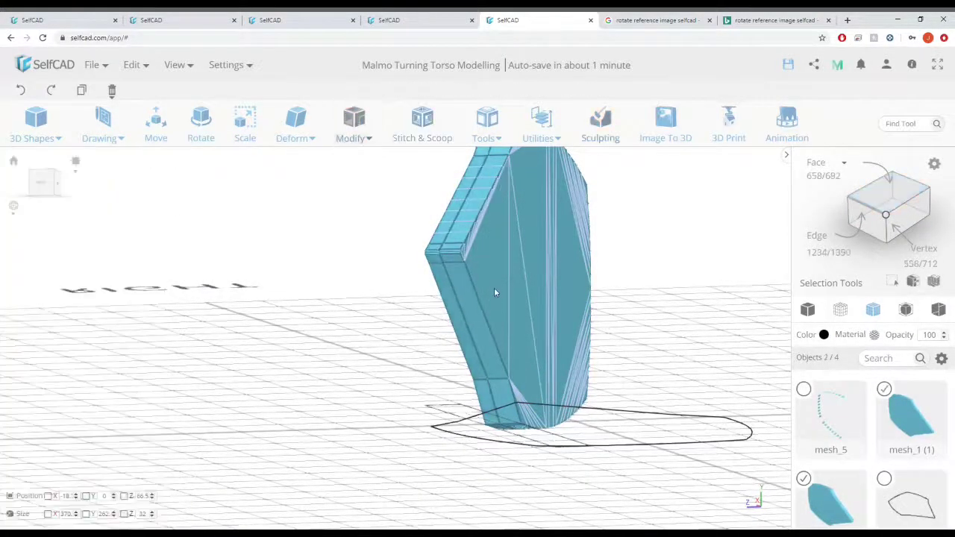
click(472, 289)
- Draw seven evenly spaced edges with Add Details across the thicker slab's other straight side, beyond the pointed tip
click(351, 123)
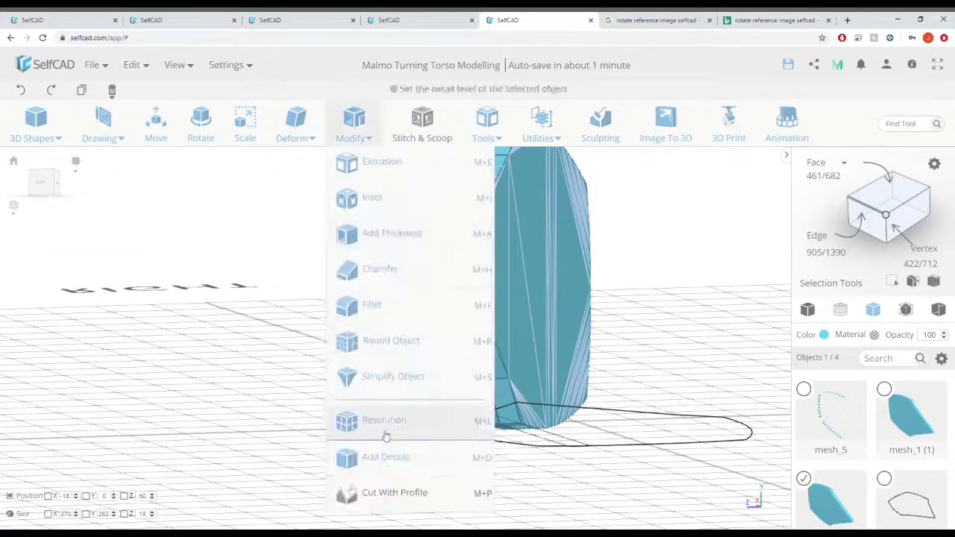
click(388, 420)
click(488, 320)
click(465, 321)
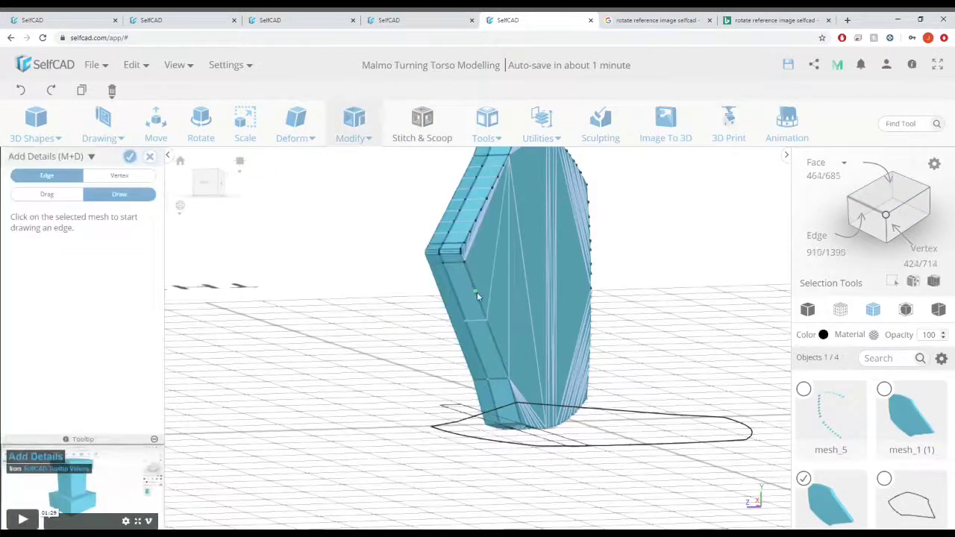
click(476, 292)
click(457, 292)
click(492, 336)
click(467, 278)
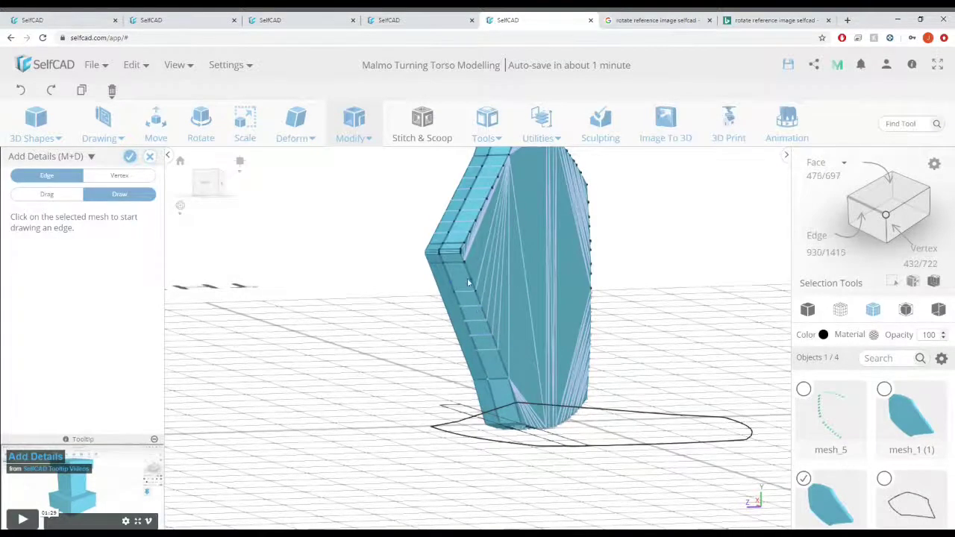
click(491, 341)
click(483, 363)
right_drag(604, 345, 633, 348)
drag(634, 348, 812, 474)
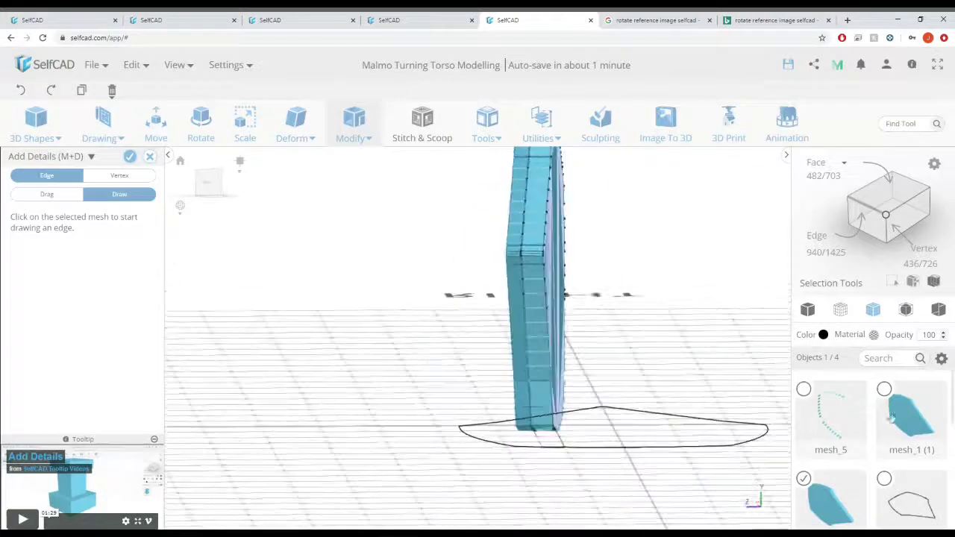
click(127, 158)
- Select only the thinner slab and draw seven matching edges across its undivided straight side with Add Details
click(803, 479)
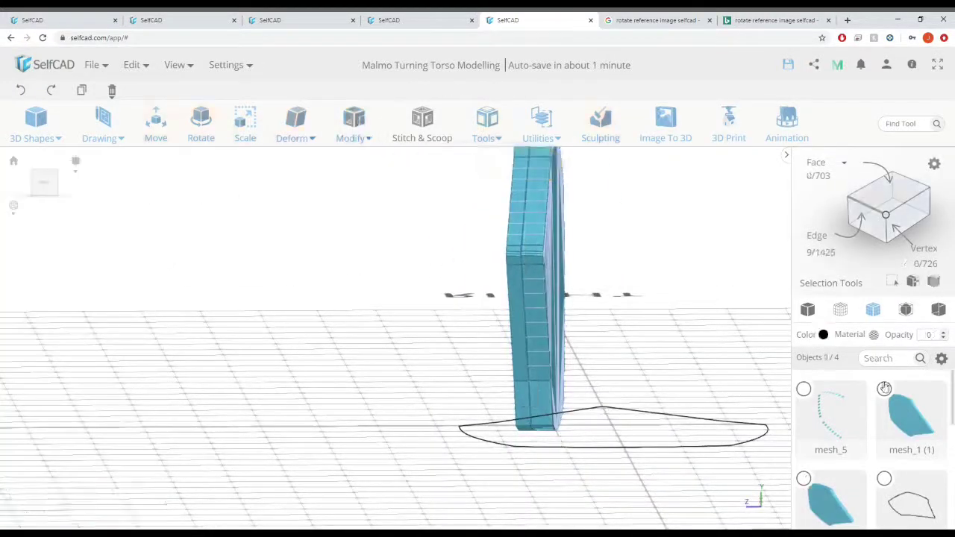
click(884, 390)
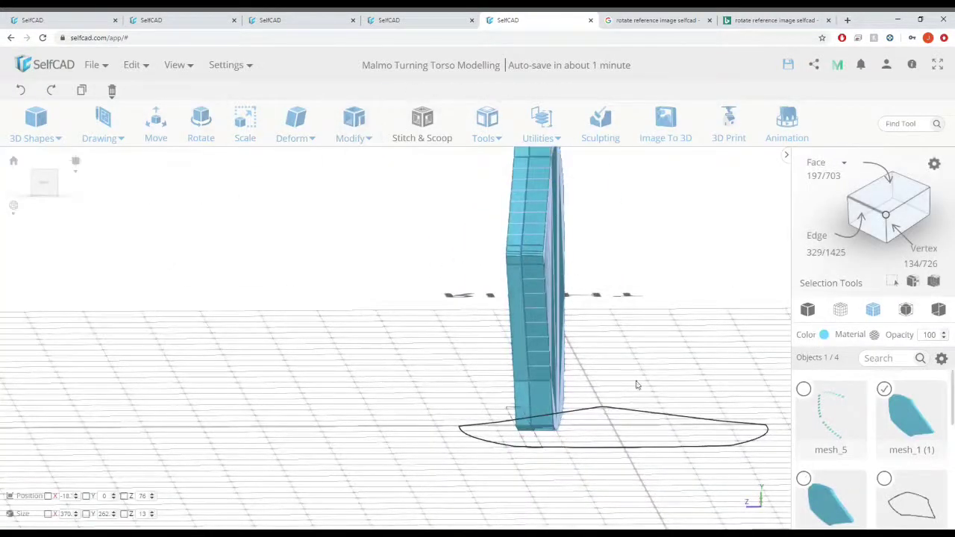
click(353, 139)
click(441, 455)
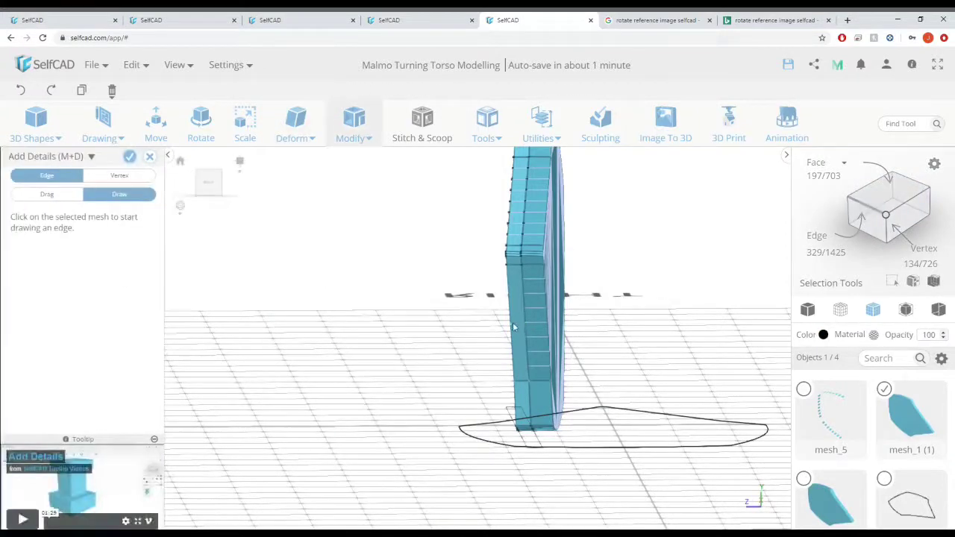
click(512, 291)
click(514, 352)
click(525, 337)
click(513, 338)
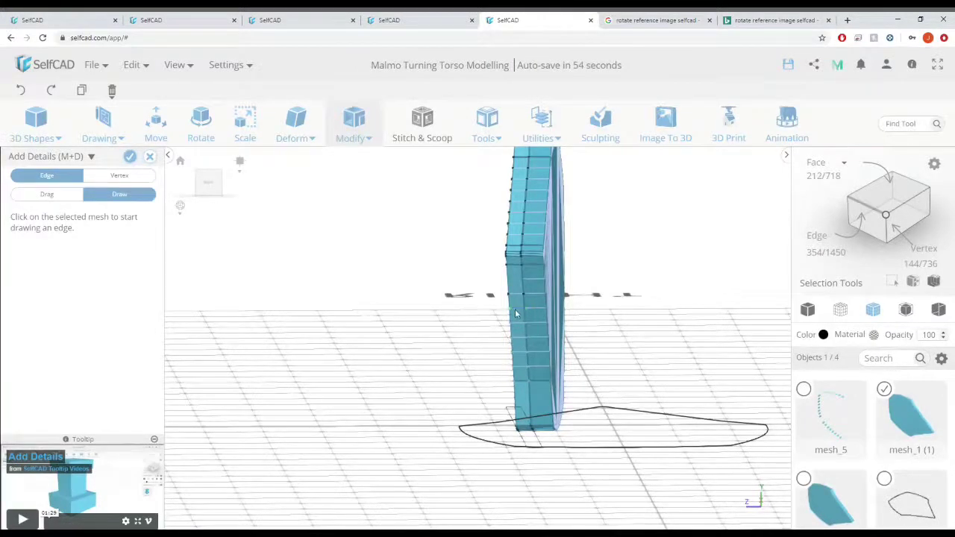
click(513, 309)
click(511, 279)
scroll(555, 303, down, 2)
right_drag(554, 303, 608, 315)
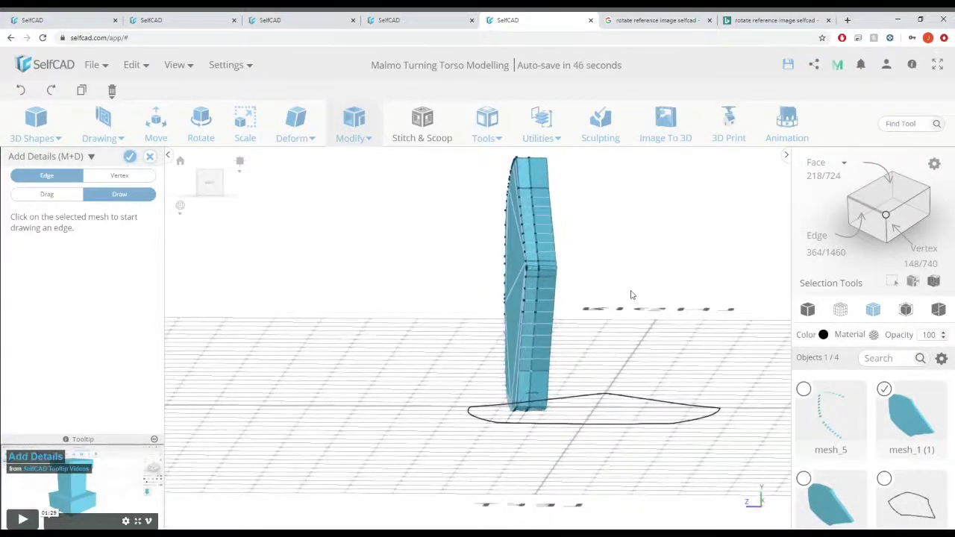
click(131, 156)
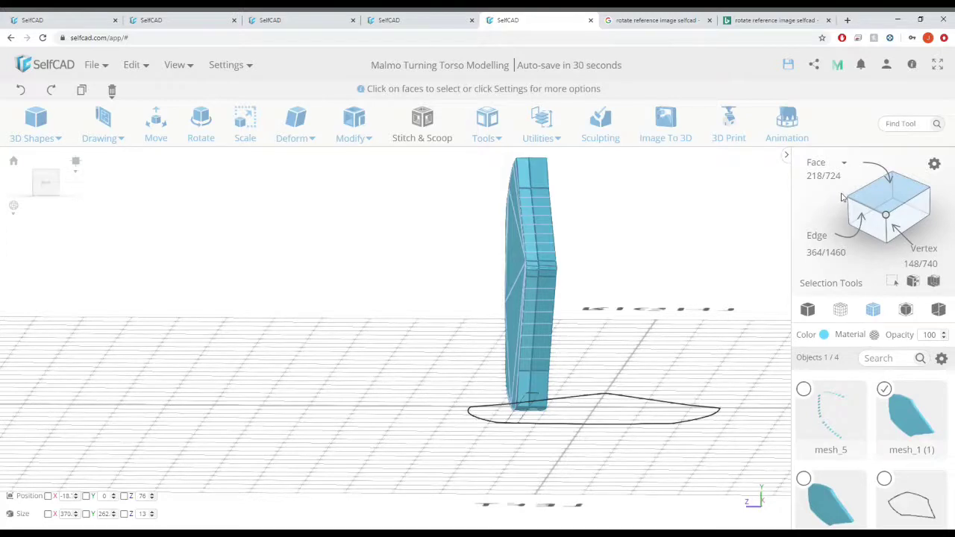
- Select the sixteen divided faces along the thinner slab's two straight sides, eight on each side of the tip
click(526, 366)
click(531, 331)
click(531, 320)
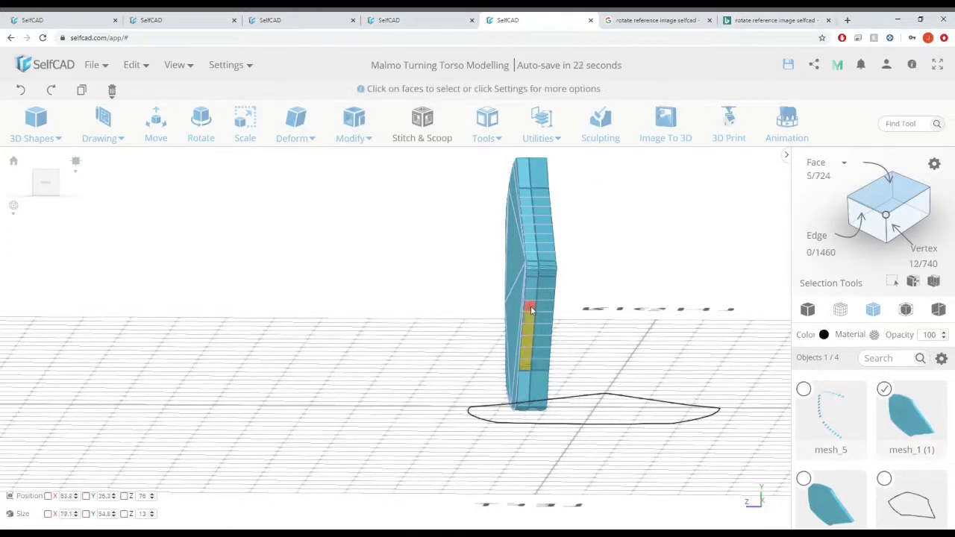
click(531, 309)
right_drag(573, 289, 580, 281)
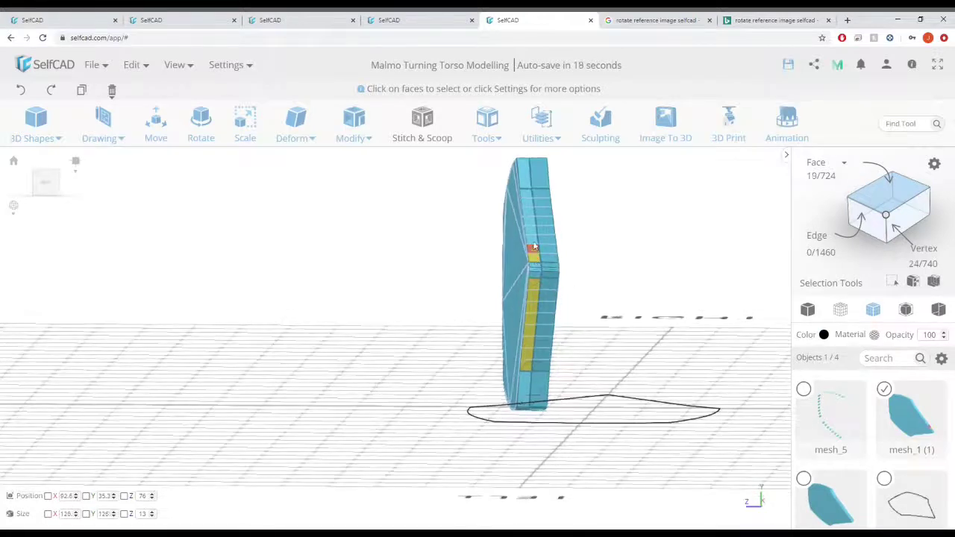
drag(534, 246, 534, 235)
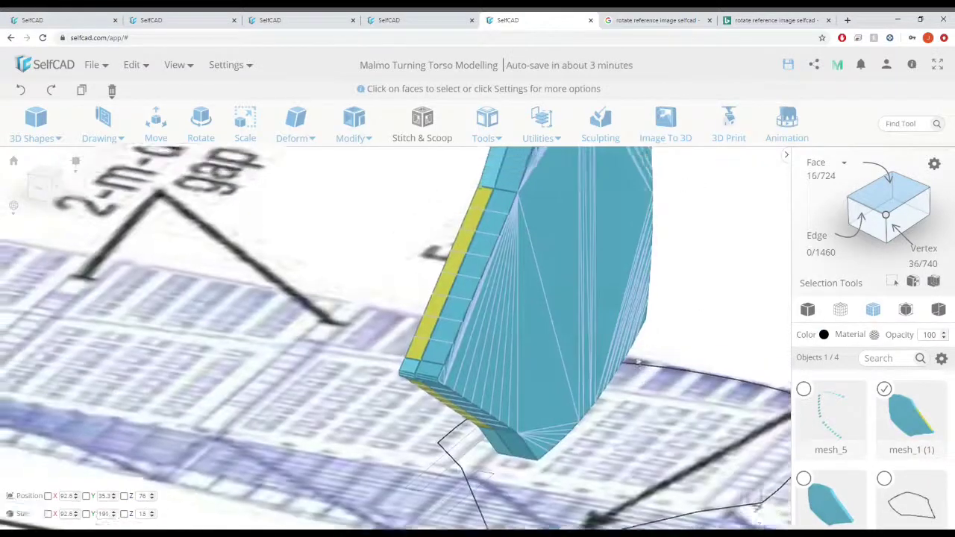
- Inset the selected faces of the thinner slab individually
click(355, 141)
click(407, 202)
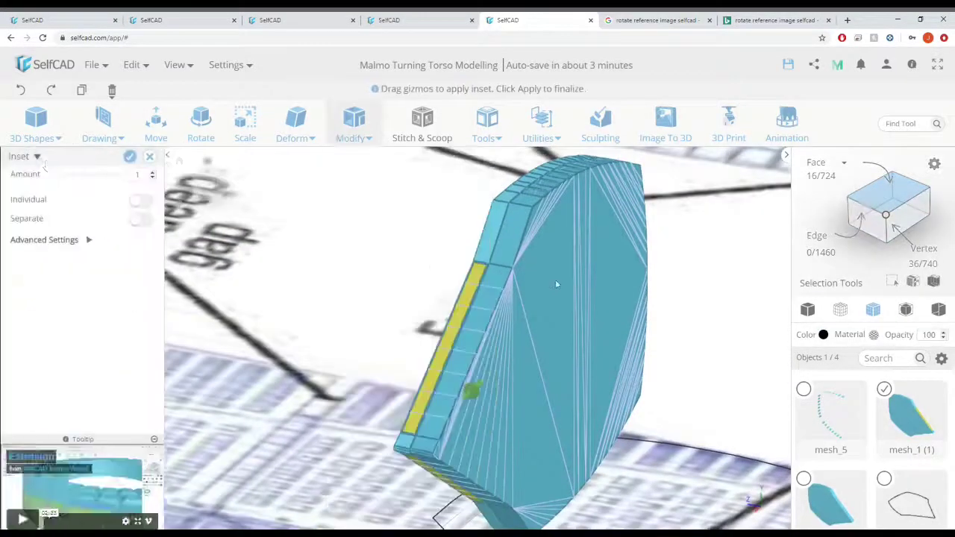
click(132, 158)
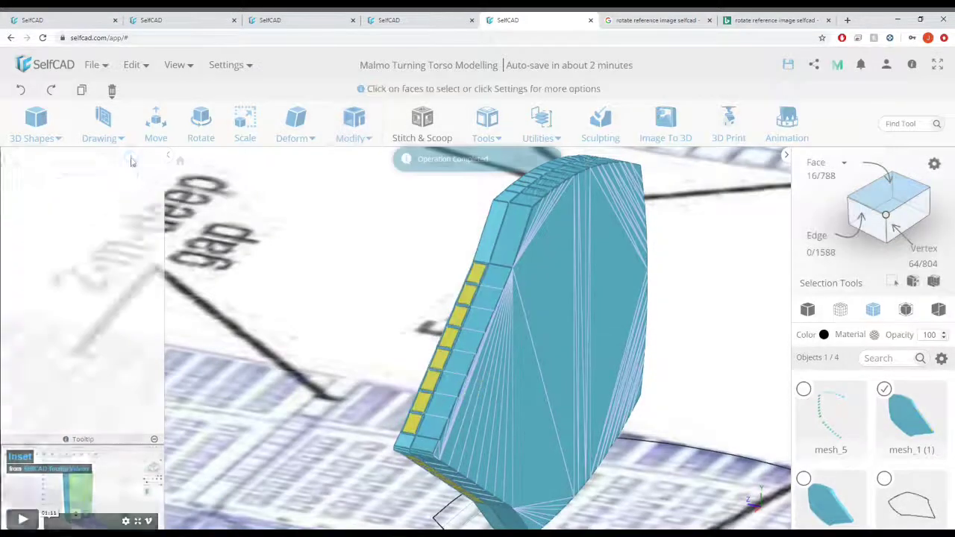
- Select only the thicker slab and pick the eight divided faces along its straight side on the near side of the tip
middle_drag(518, 348, 533, 320)
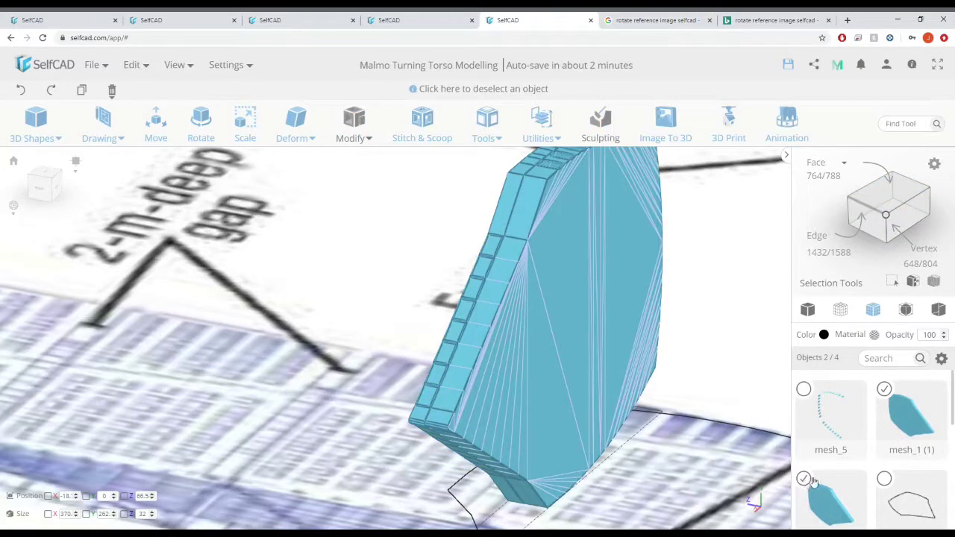
click(885, 391)
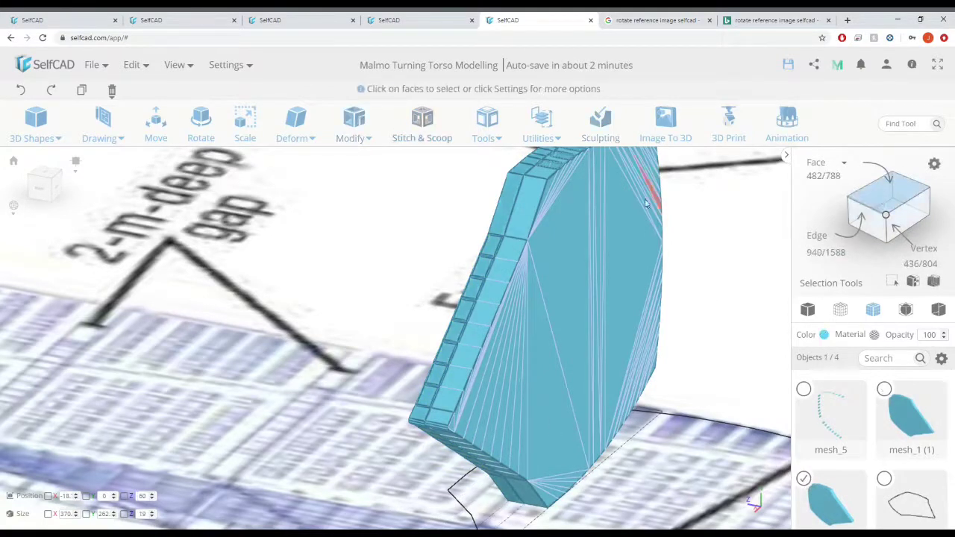
click(511, 250)
drag(478, 335, 472, 349)
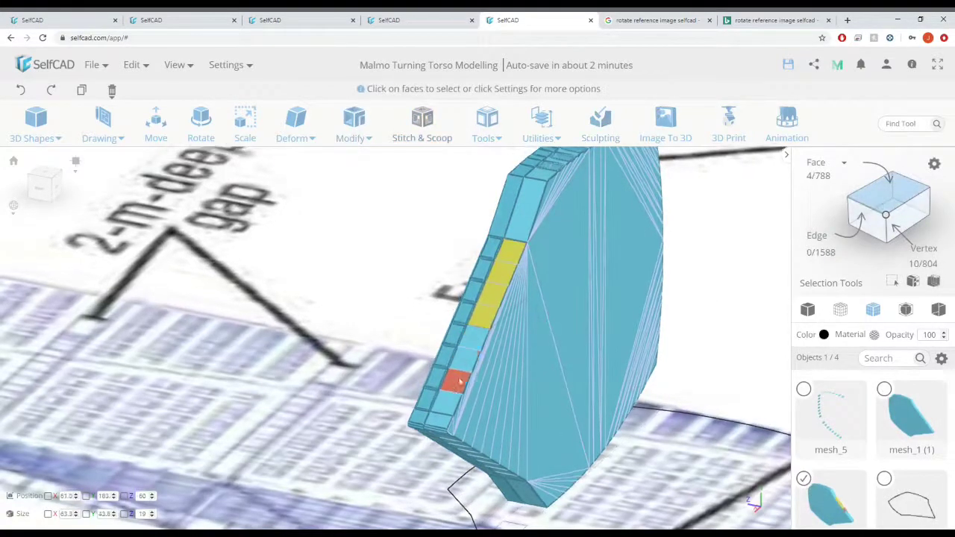
click(442, 410)
click(439, 423)
- Add the thicker slab's eight divided faces on the other side of the tip to the face selection
scroll(439, 426, up, 3)
right_drag(433, 503, 436, 378)
scroll(440, 335, down, 2)
drag(421, 320, 478, 307)
click(523, 296)
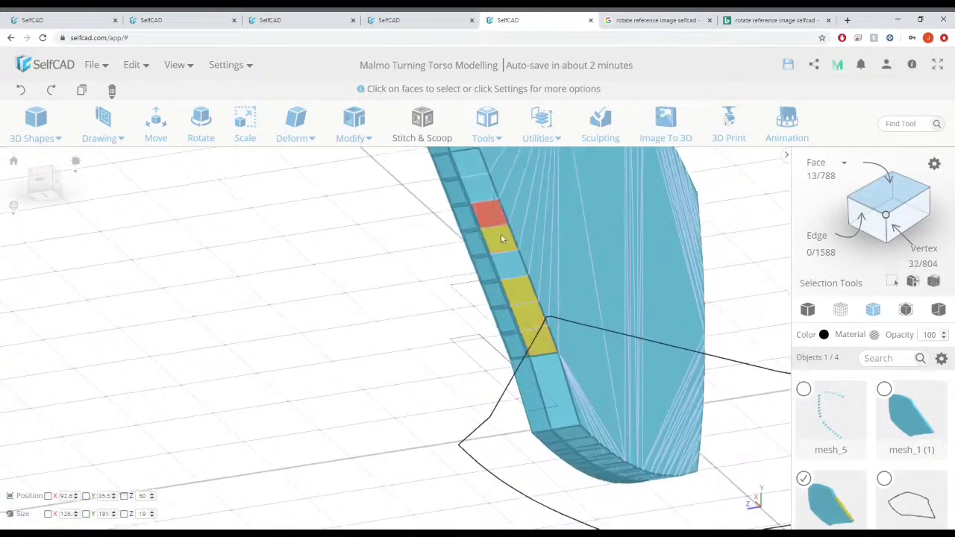
click(511, 262)
right_drag(503, 196, 517, 289)
click(490, 297)
click(485, 277)
scroll(719, 274, down, 4)
drag(718, 274, 662, 266)
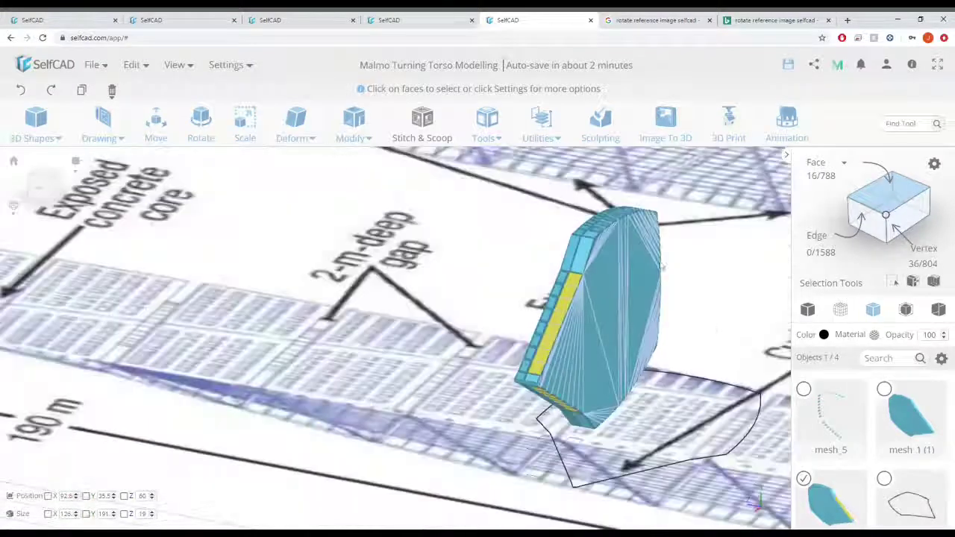
- Inset the sixteen selected faces of the thicker slab individually by 1
click(354, 123)
click(377, 196)
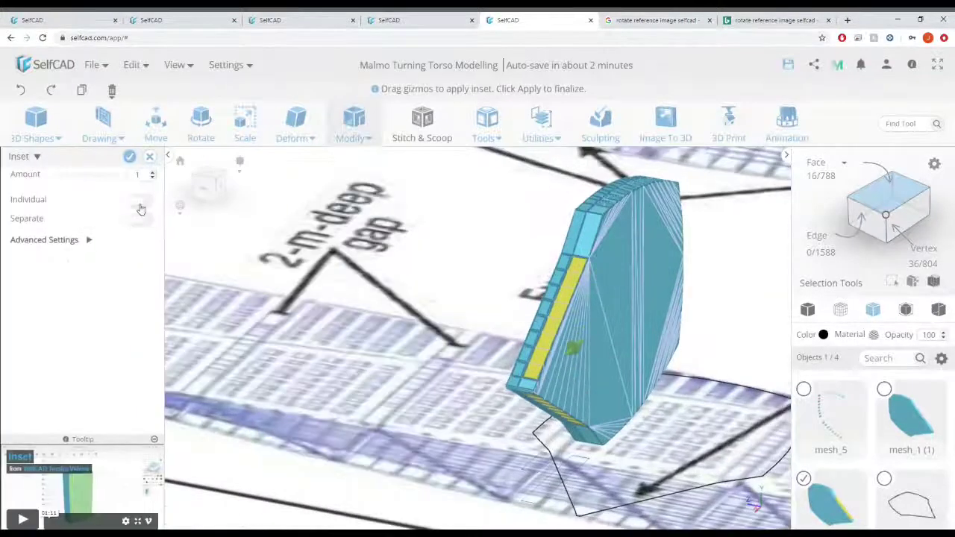
click(139, 204)
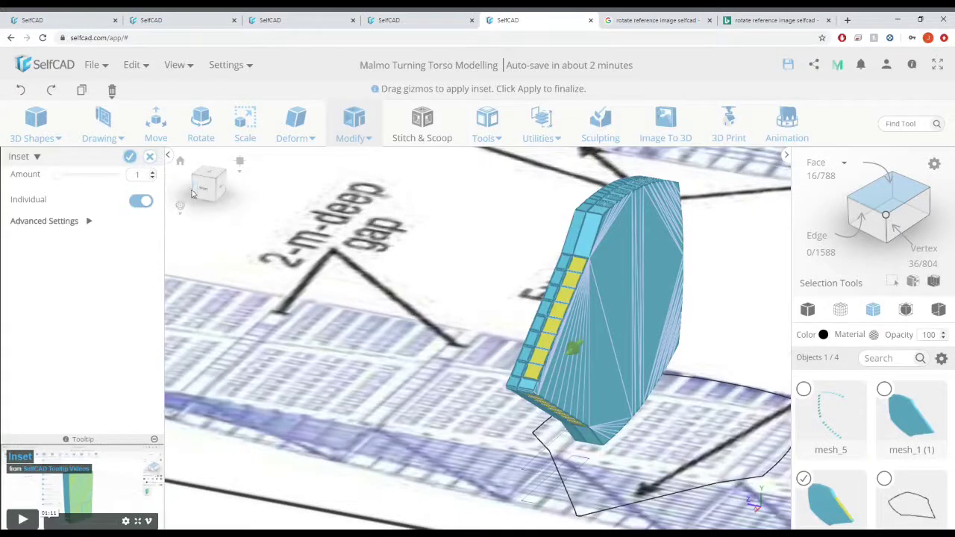
click(133, 158)
- Extrude the thicker slab's inset faces individually by -1 with Vertex Normals enabled to recess the windows
click(347, 140)
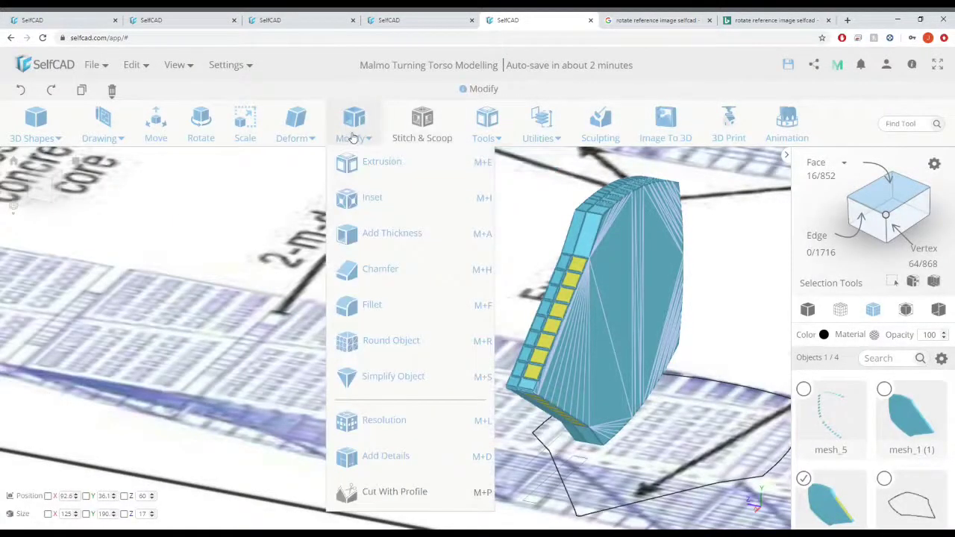
click(377, 162)
scroll(507, 273, up, 2)
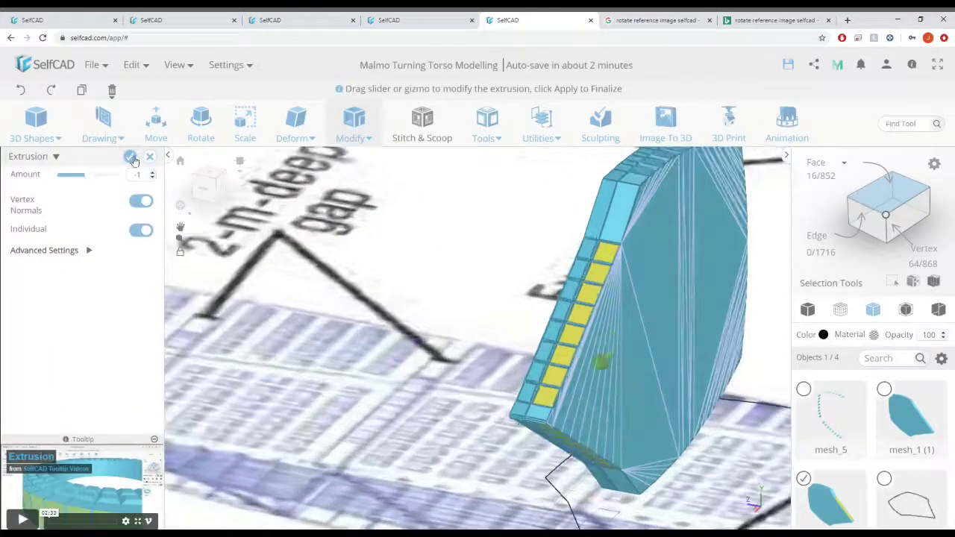
click(131, 157)
- Separate the recessed straight-side window faces into their own object and select it together with the curved-side window mesh
scroll(614, 273, up, 3)
scroll(612, 274, up, 2)
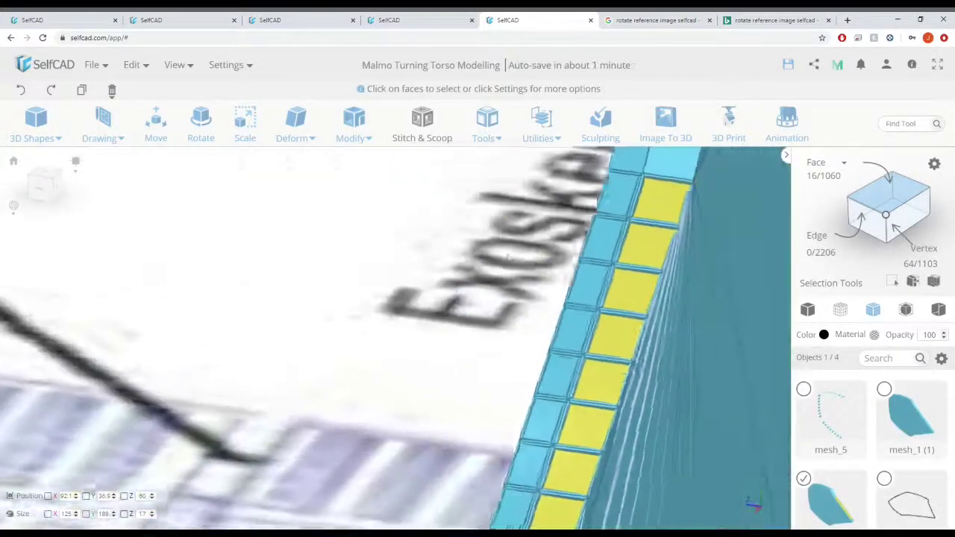
right_drag(604, 274, 501, 260)
click(372, 133)
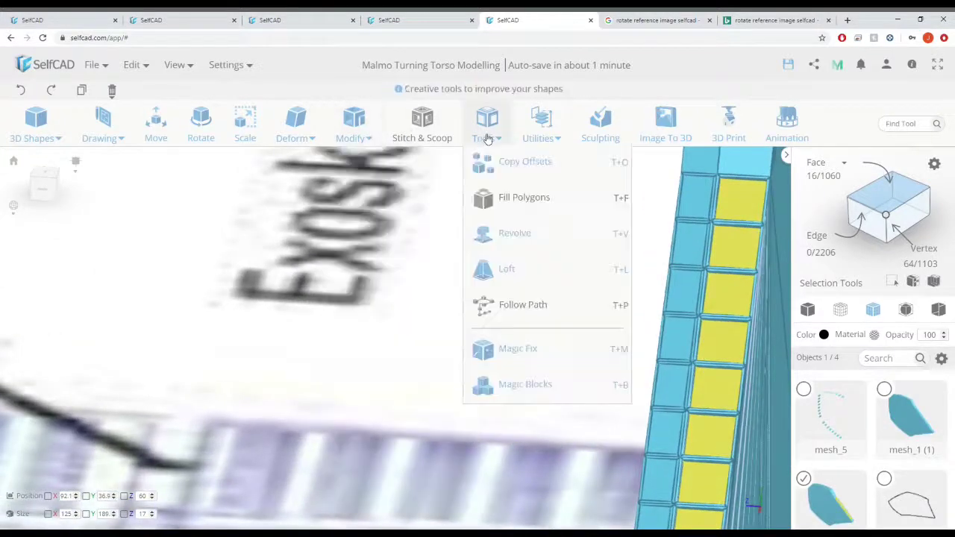
mouse_move(560, 136)
click(589, 416)
scroll(595, 352, down, 1)
scroll(595, 352, down, 2)
right_drag(595, 352, 514, 324)
click(882, 390)
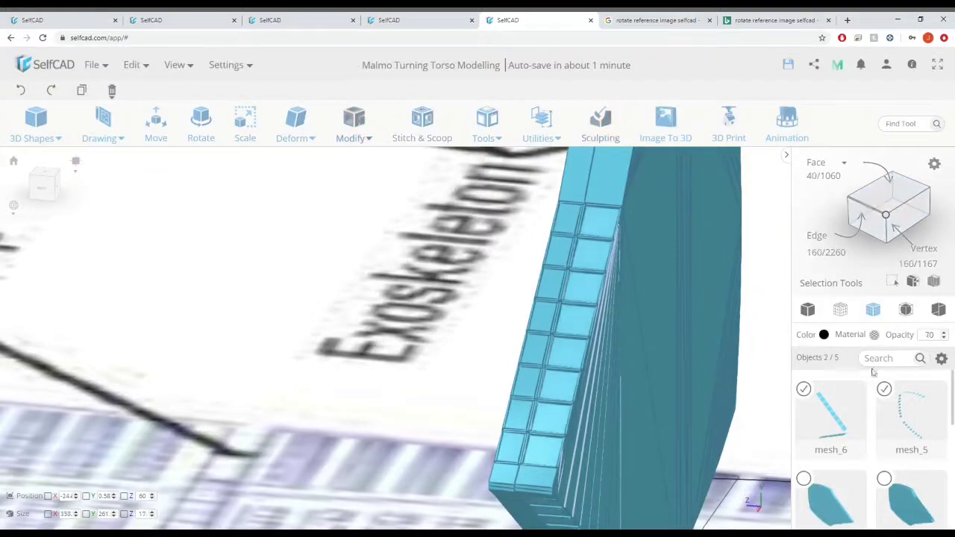
- Stack four copies of the two slabs and their window meshes directly against each other along the Z axis
scroll(526, 348, down, 5)
right_drag(608, 328, 789, 348)
right_drag(509, 341, 540, 284)
click(156, 125)
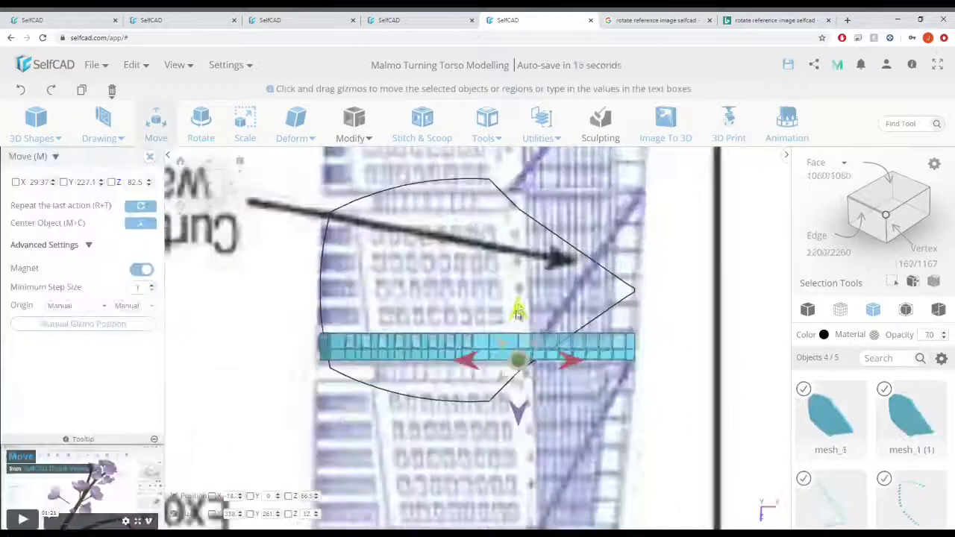
drag(520, 314, 521, 285)
key(ctrl+c)
key(ctrl+c)
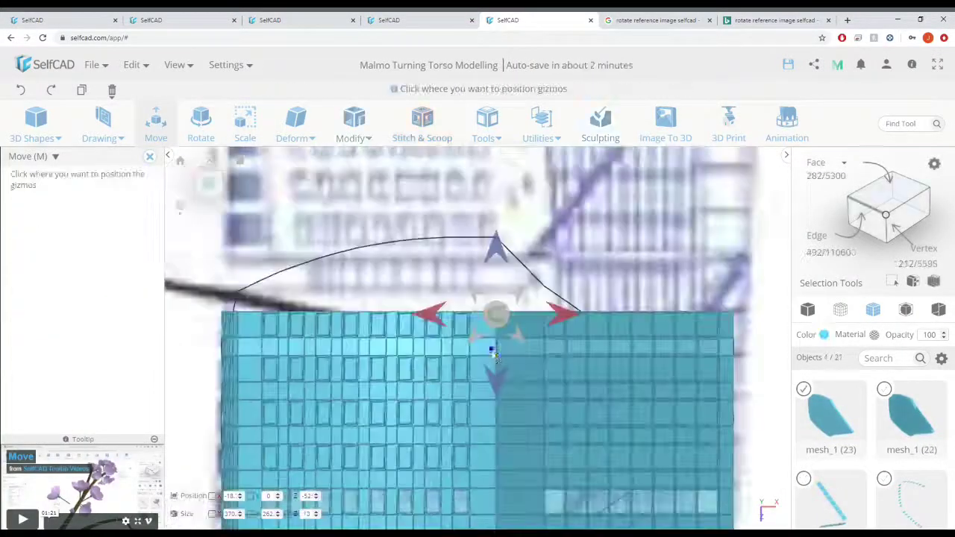
- Duplicate the outermost thinner slab with a repositioned gizmo and move the copy along Z to cap the floor stack
click(499, 359)
click(120, 325)
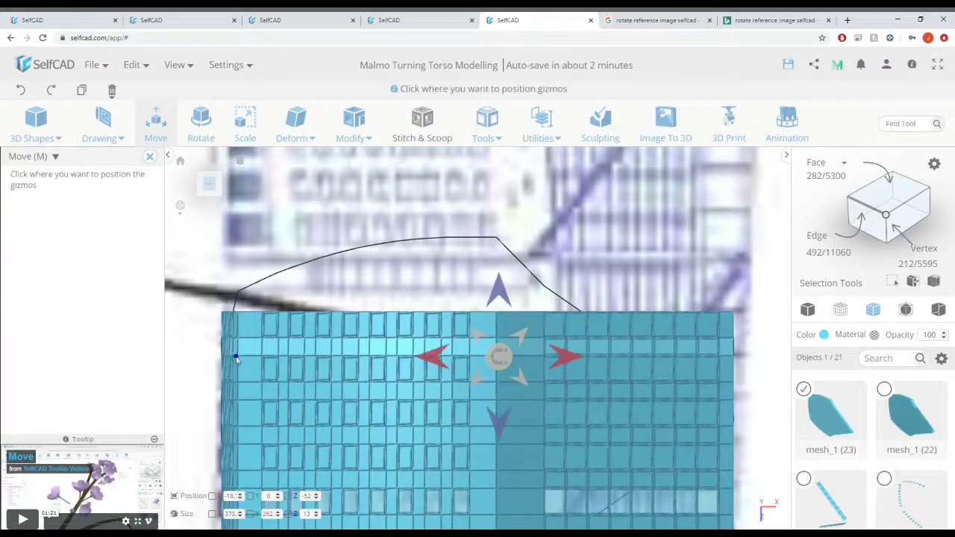
click(239, 359)
key(ctrl+c)
drag(239, 290, 241, 302)
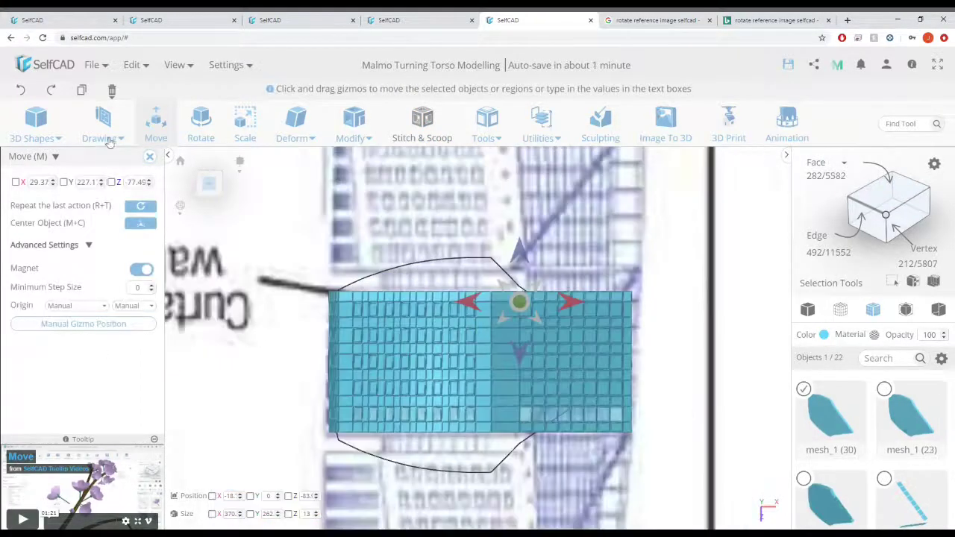
click(150, 156)
- Select all ten straight-side and curved-side window meshes of the floor stack and group them
scroll(299, 224, down, 5)
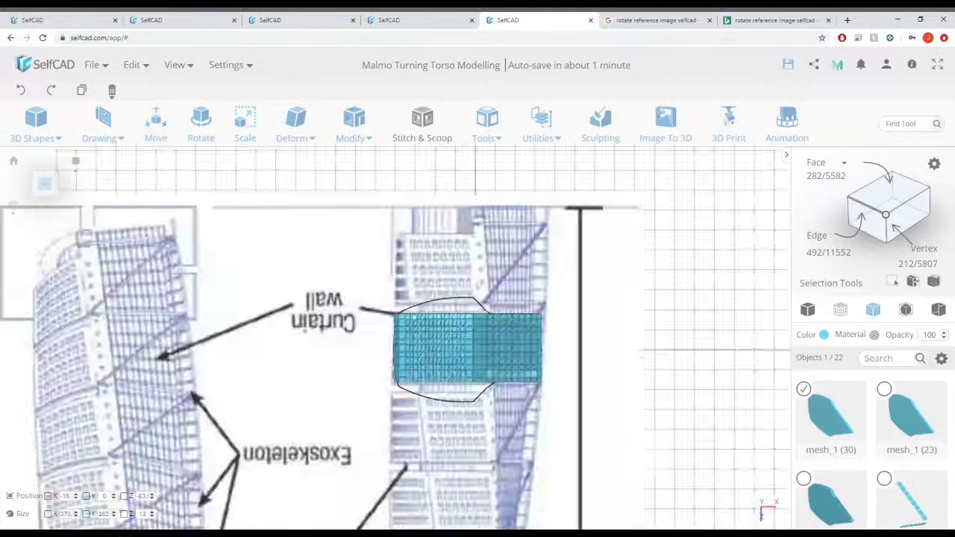
click(885, 479)
click(816, 401)
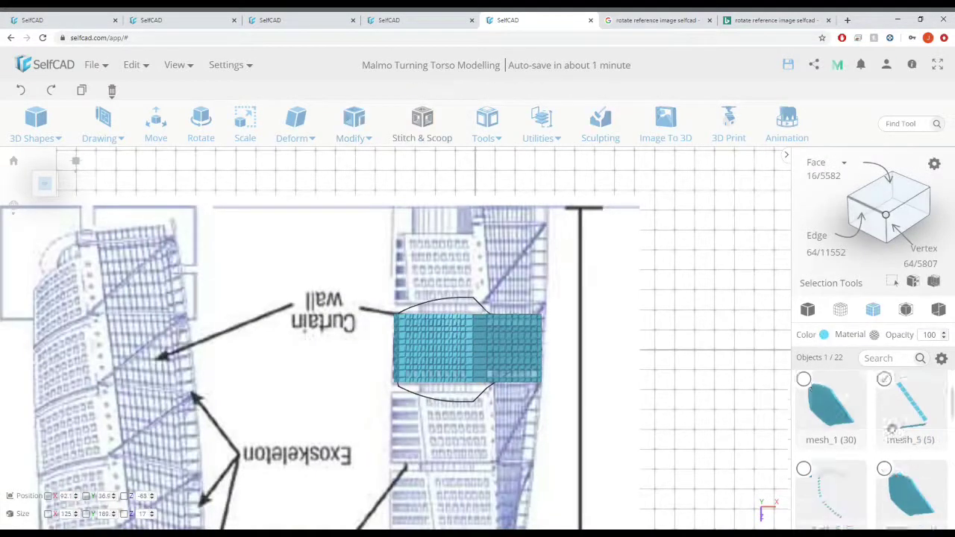
click(803, 470)
scroll(887, 462, down, 2)
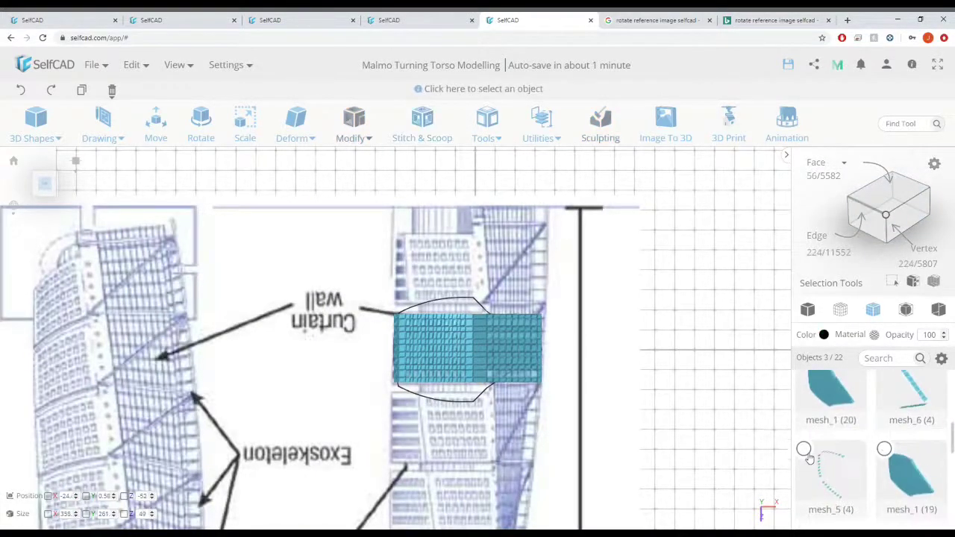
click(808, 453)
scroll(811, 457, down, 1)
click(884, 490)
scroll(884, 490, down, 2)
click(811, 484)
scroll(811, 485, down, 2)
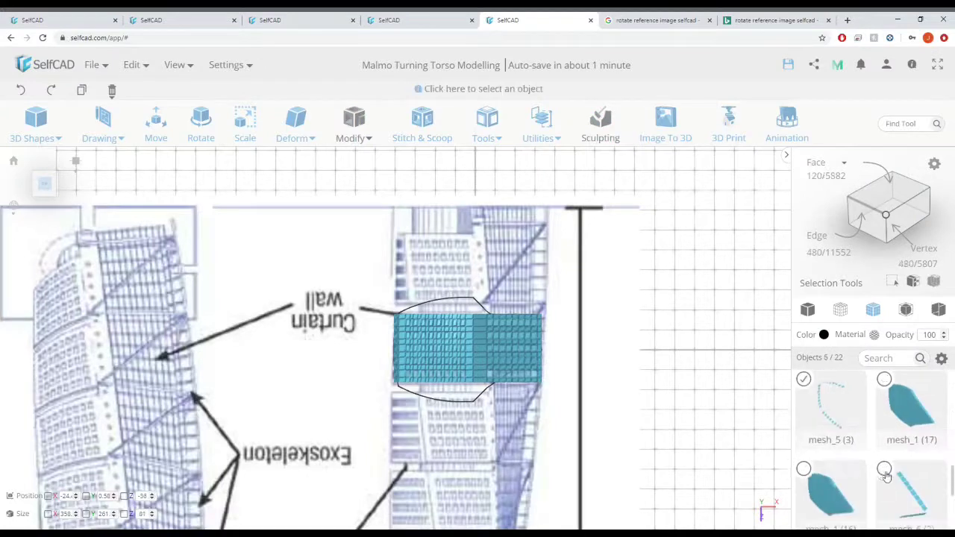
click(884, 475)
scroll(884, 475, down, 2)
click(812, 467)
scroll(813, 468, down, 2)
click(884, 456)
scroll(883, 458, up, 1)
click(883, 457)
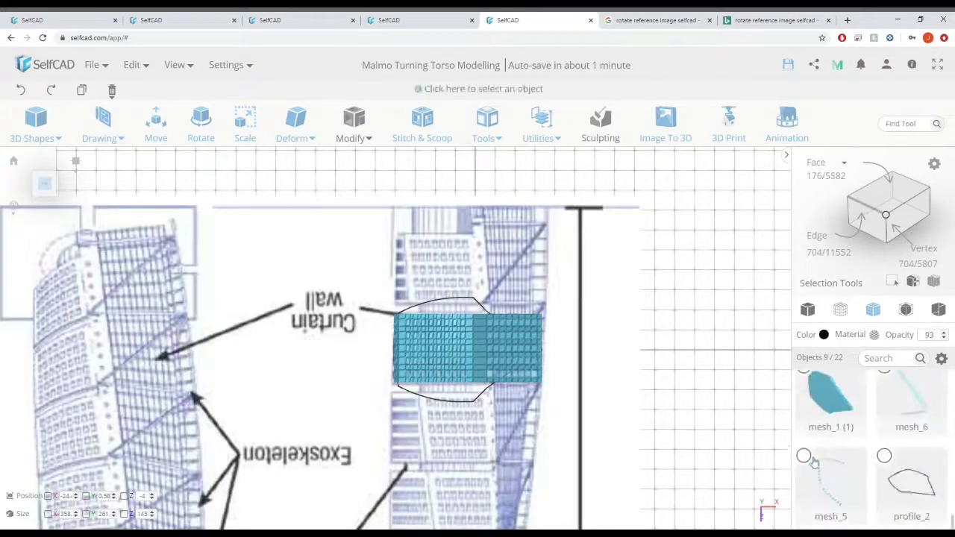
scroll(891, 467, up, 10)
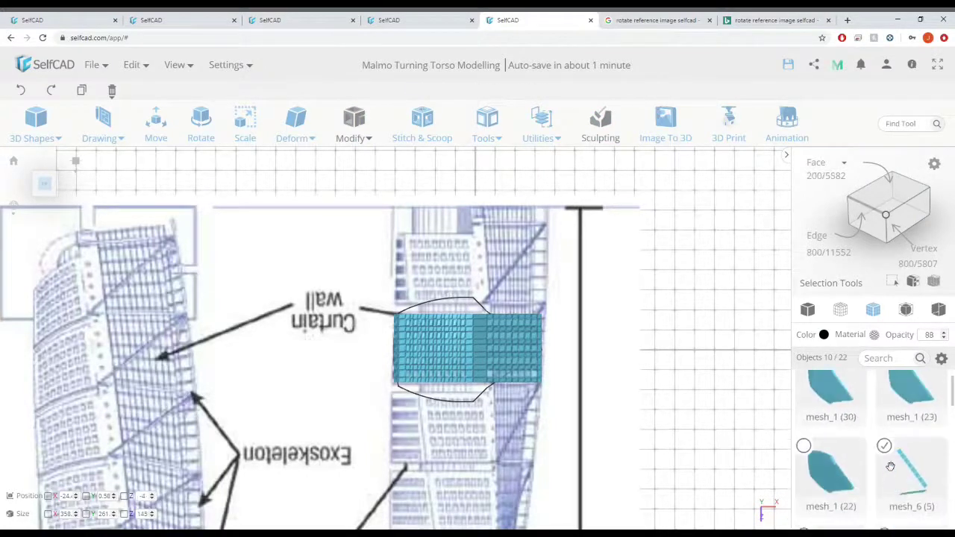
mouse_move(140, 67)
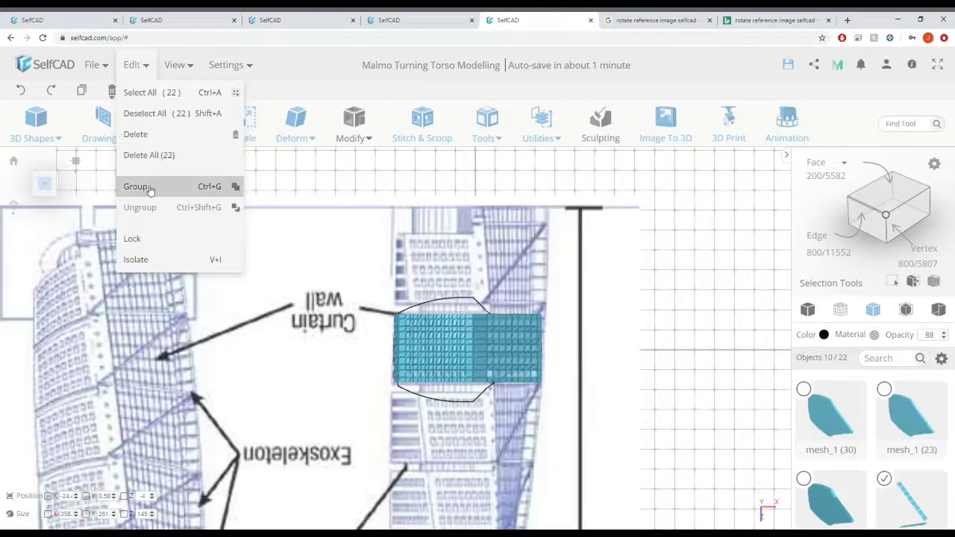
click(150, 190)
- Select all eleven slabs of the floor stack, without the window group and the outline profile, and group them
click(806, 393)
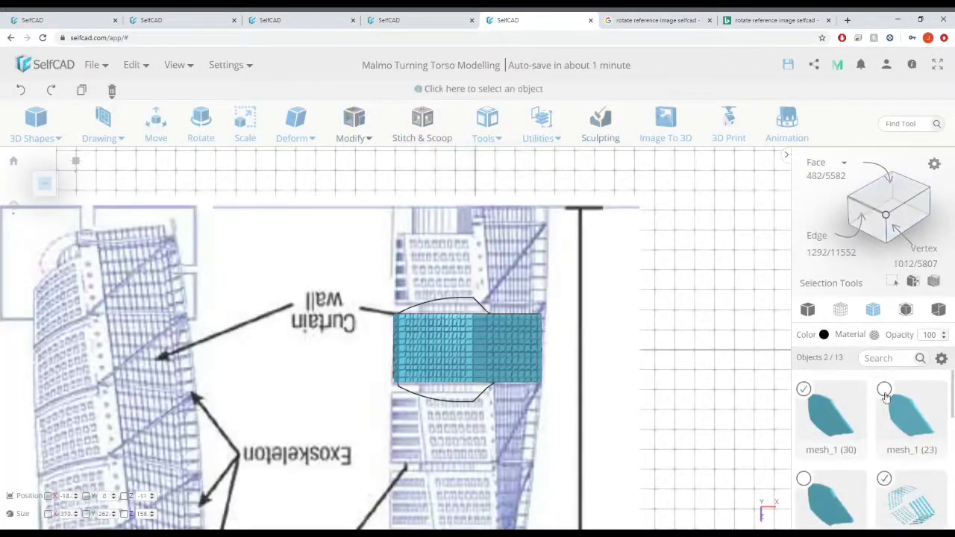
click(885, 479)
click(884, 393)
click(804, 480)
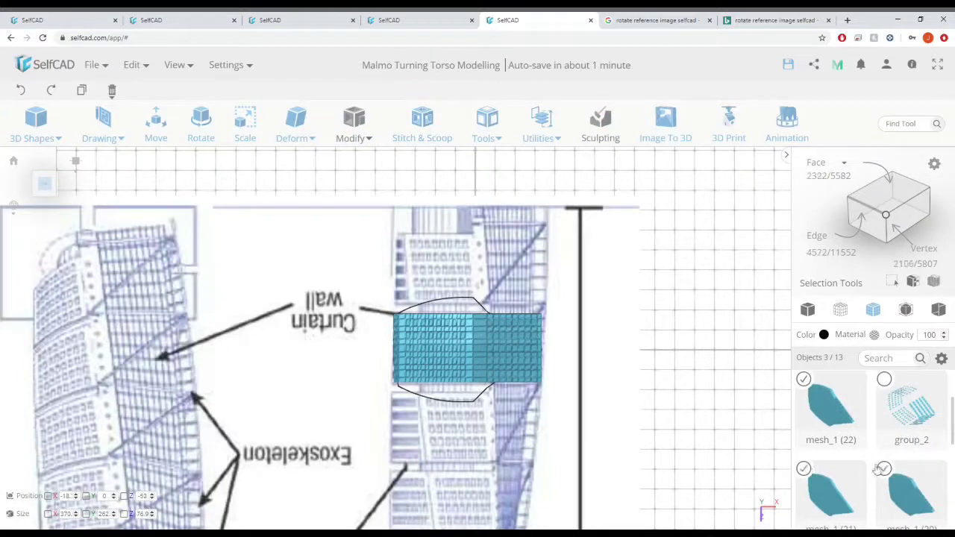
scroll(877, 469, down, 1)
click(804, 509)
click(885, 509)
scroll(870, 493, down, 3)
click(884, 450)
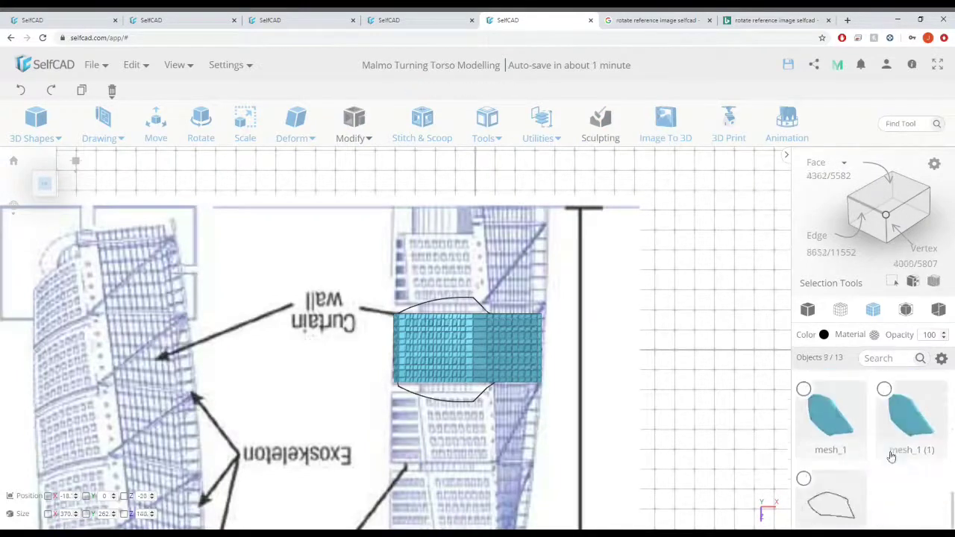
click(908, 404)
click(131, 65)
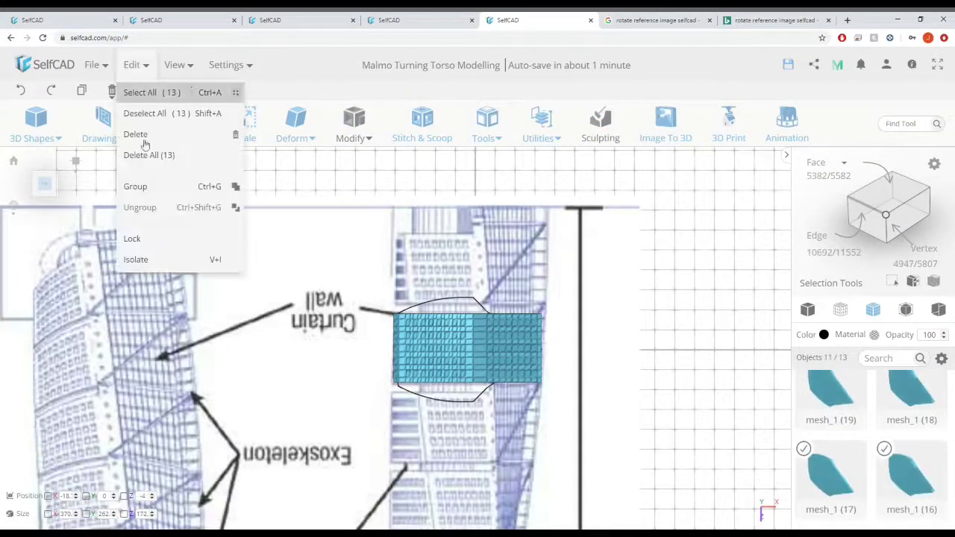
click(138, 185)
- Select only the outline profile and hide it
click(884, 389)
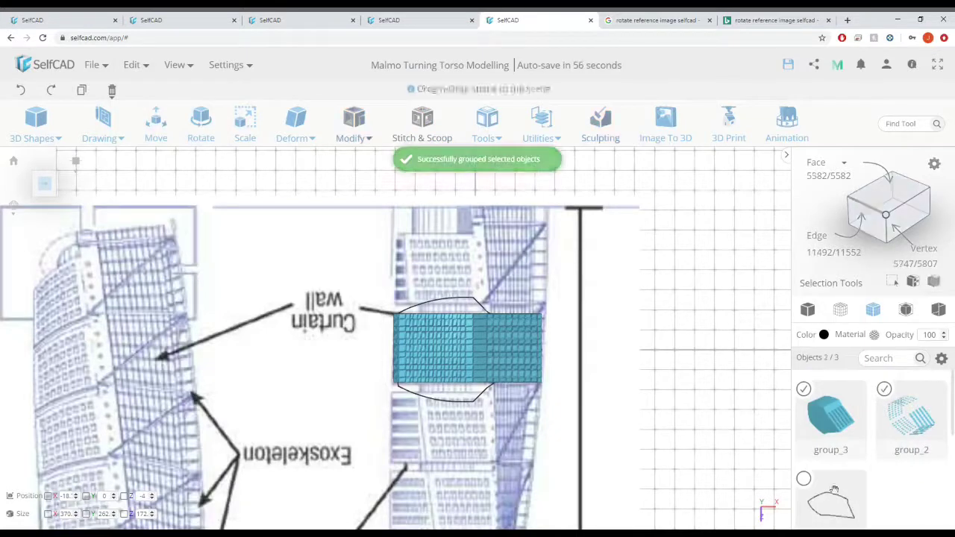
click(807, 391)
click(884, 390)
click(805, 480)
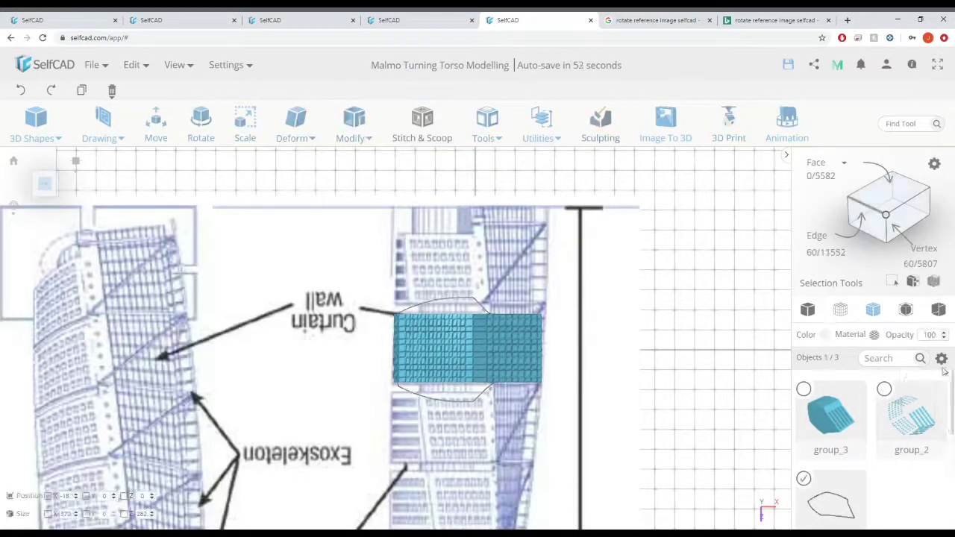
click(942, 359)
click(932, 399)
- Move the slab and window groups to about Z -202, over the reference's first window section beside the end of the 190 m dimension
key(ctrl+a)
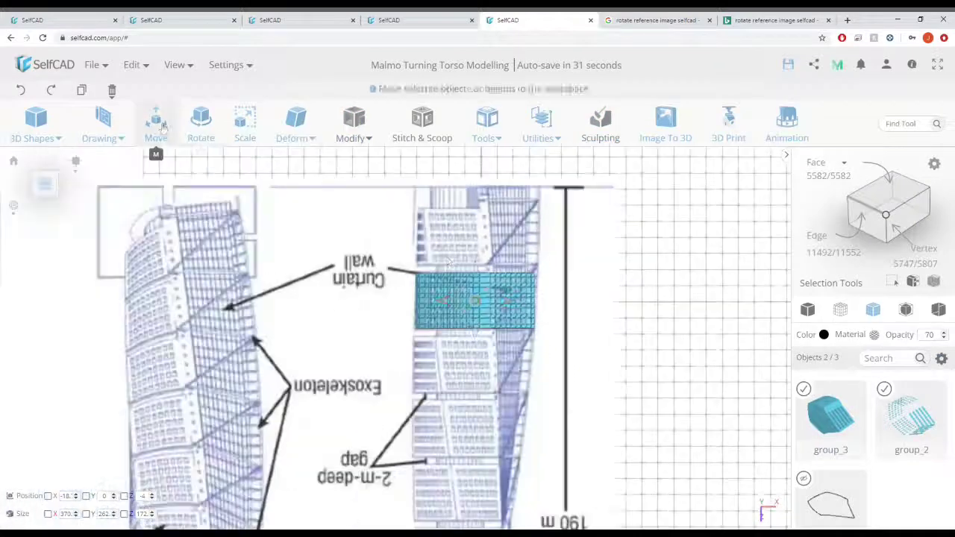
click(156, 137)
drag(476, 270, 477, 208)
scroll(515, 237, down, 2)
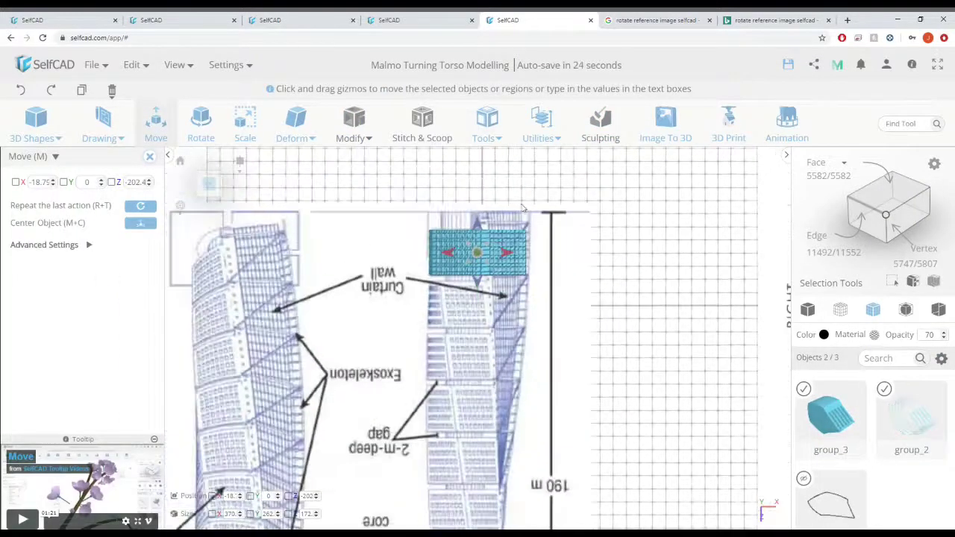
- Reselect the slab and window groups and set Copy Offsets to a 200 offset along Z with 8 copies
mouse_move(502, 144)
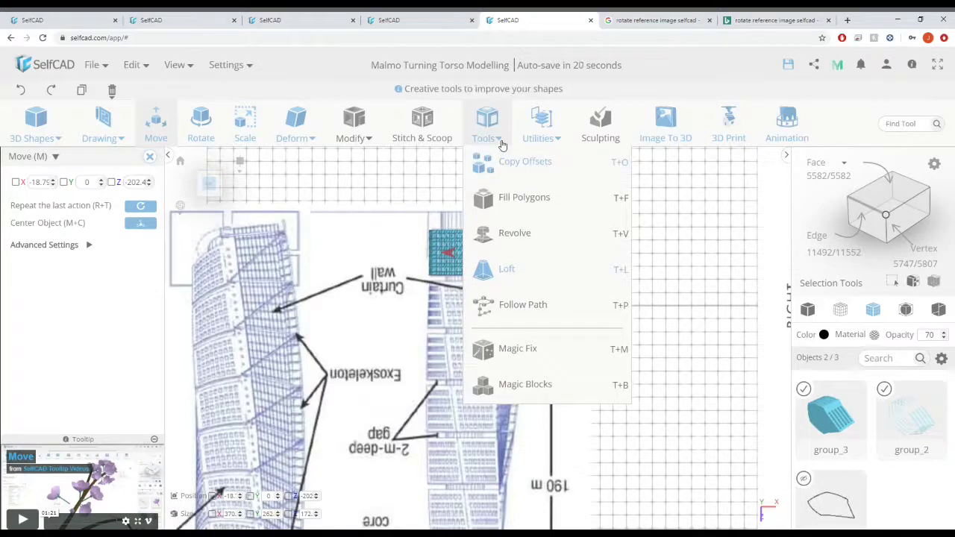
click(580, 241)
scroll(492, 228, up, 3)
middle_drag(492, 228, 496, 260)
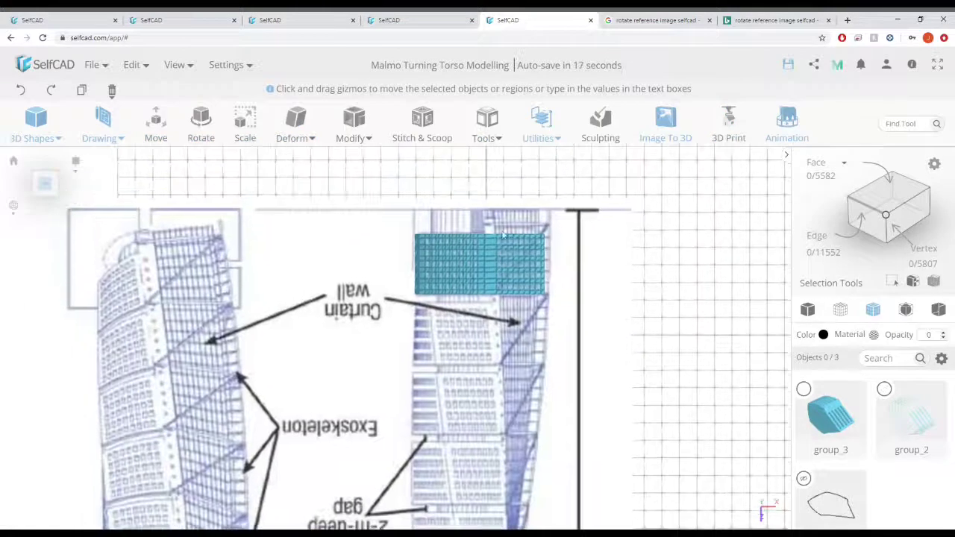
click(804, 390)
click(884, 389)
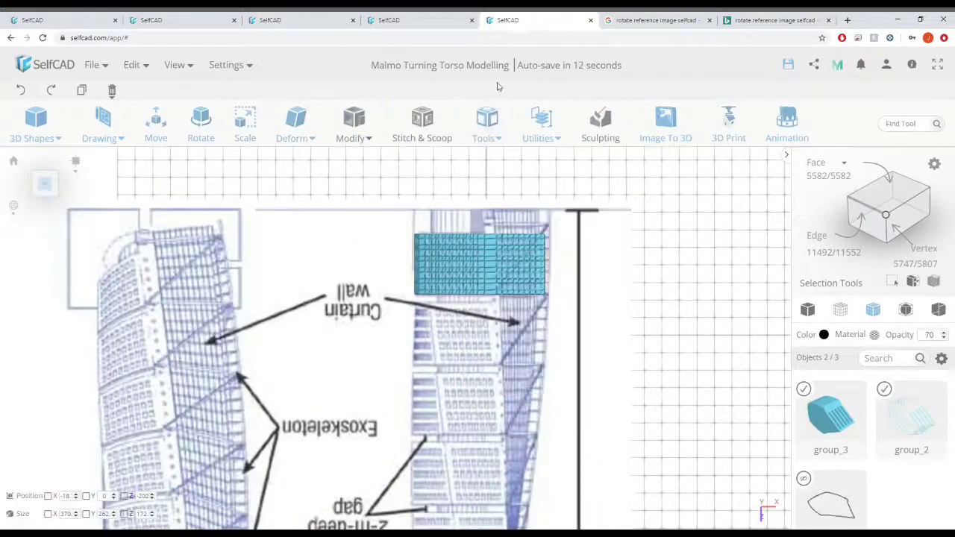
mouse_move(507, 142)
click(551, 171)
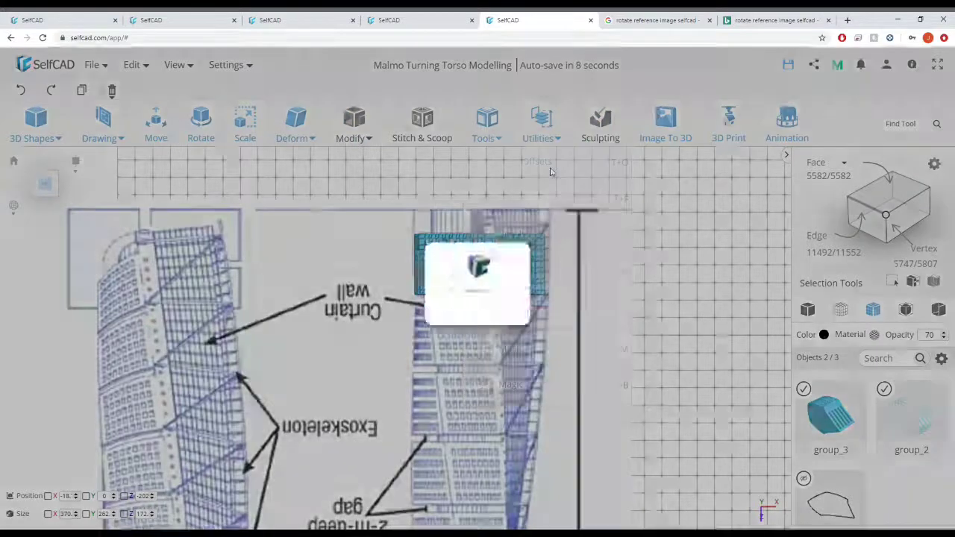
scroll(424, 324, down, 5)
middle_drag(485, 358, 493, 331)
scroll(493, 332, down, 2)
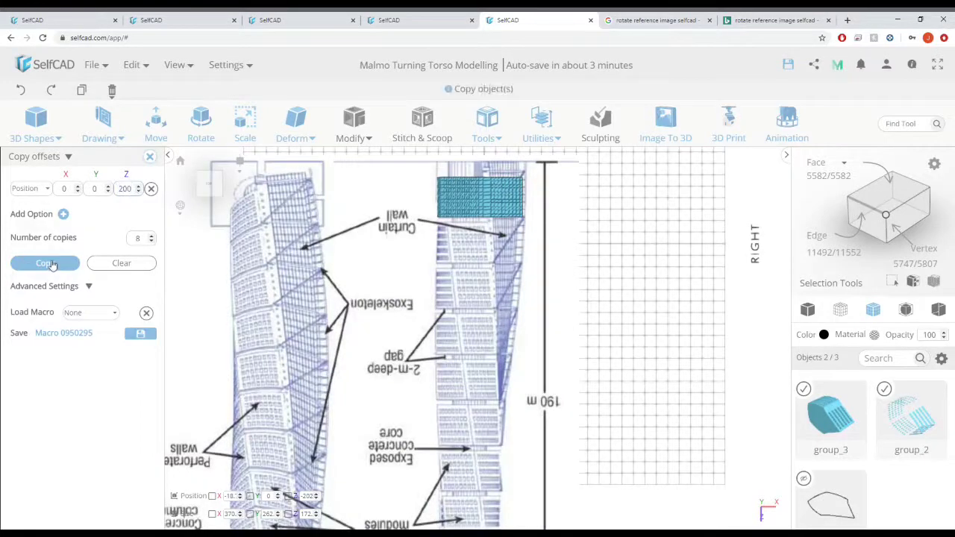
- Try to generate the eight offset copies of the slab and window groups down the reference tower
click(52, 265)
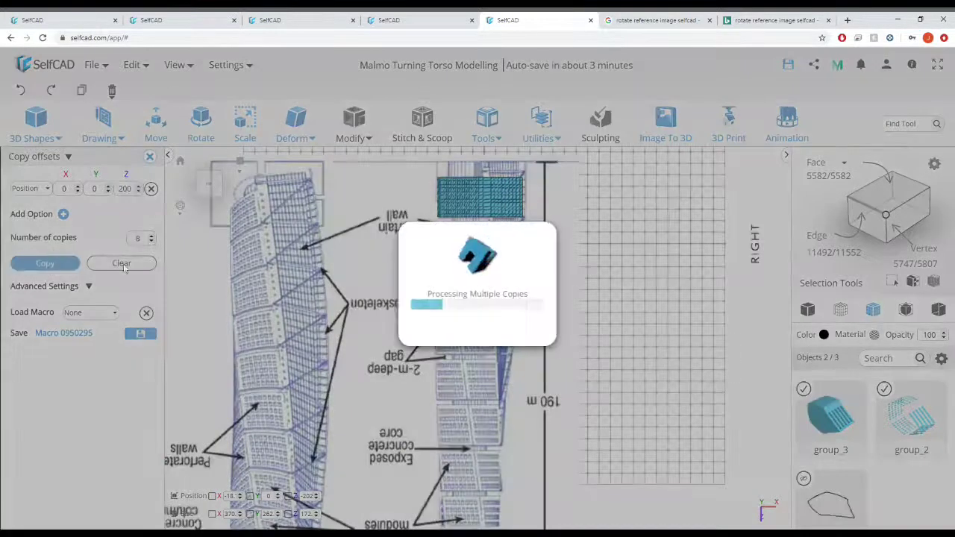
scroll(521, 355, down, 3)
scroll(474, 395, up, 1)
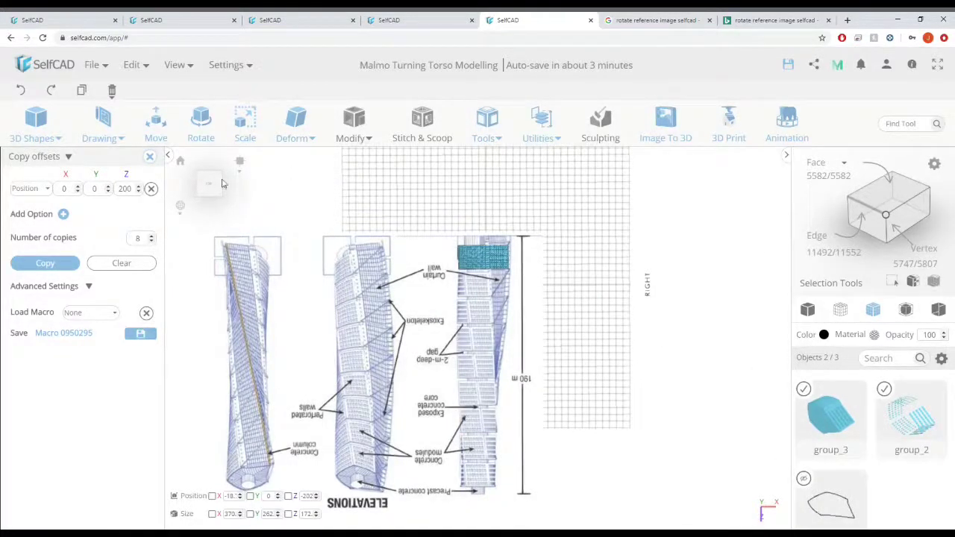
- Move the elevations reference image so that it sits centred on the workspace grid, and leave the reference image settings
middle_drag(441, 183, 435, 273)
scroll(440, 276, down, 3)
click(183, 65)
click(206, 168)
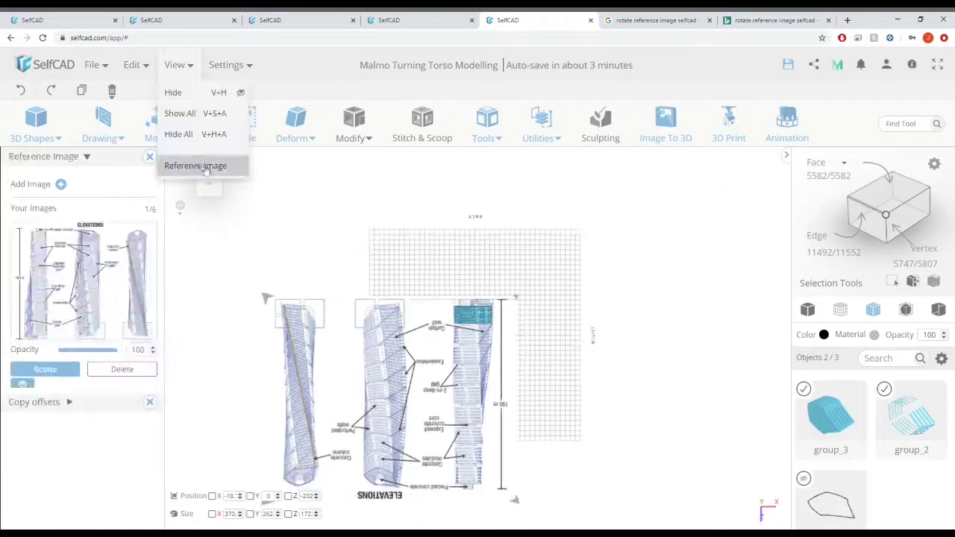
right_drag(388, 401, 399, 384)
click(209, 183)
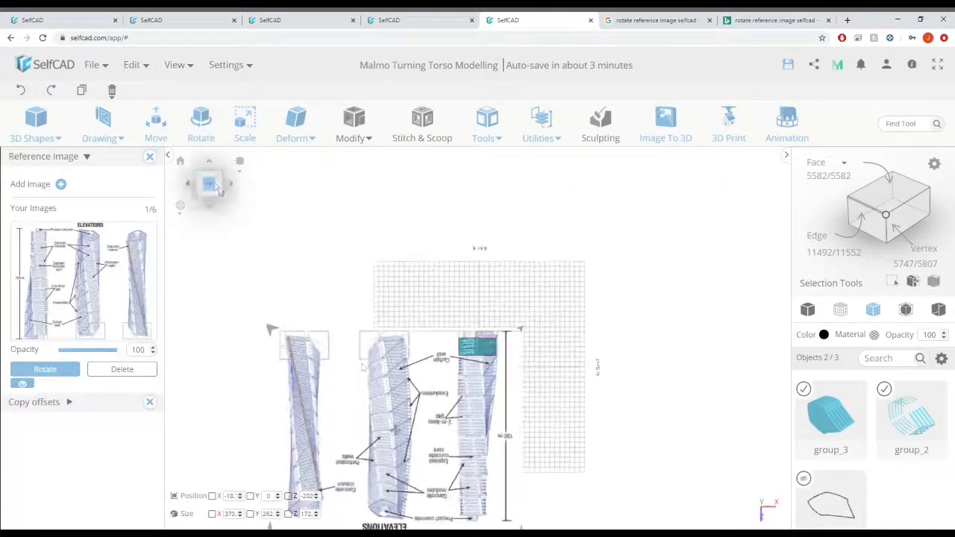
drag(396, 433, 458, 370)
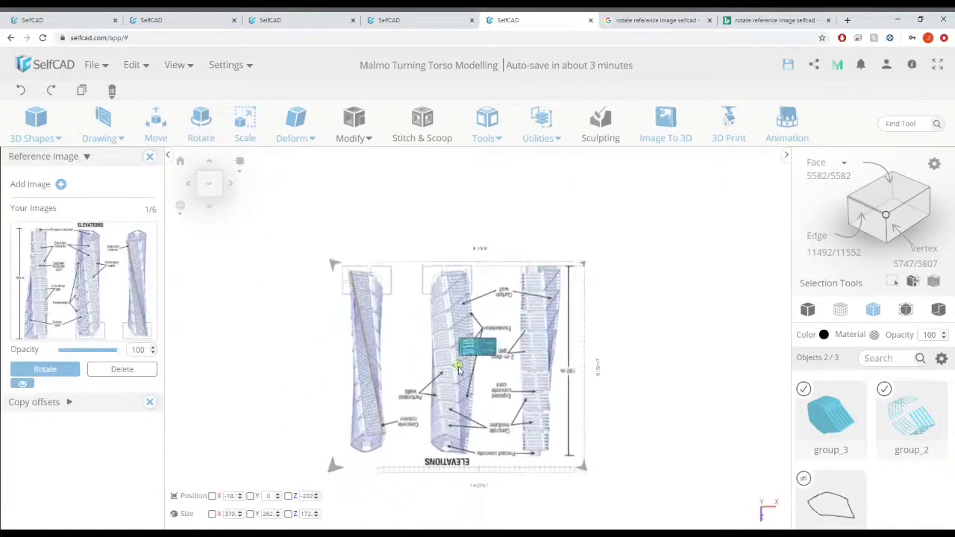
click(151, 156)
- Move the slab and window groups to about X 616.4, Z -842.2, over the first window section of the tower with the 190 m dimension
scroll(518, 338, up, 2)
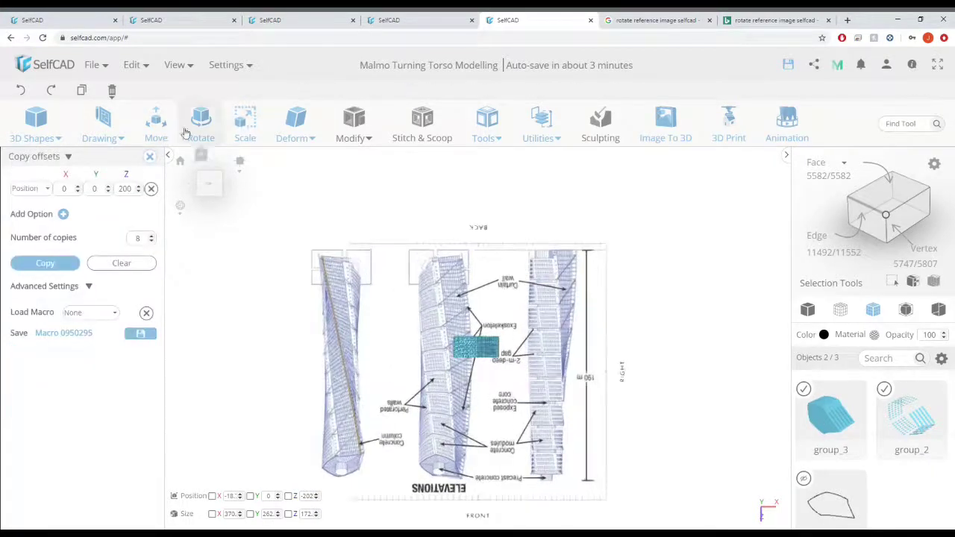
click(156, 127)
scroll(473, 349, up, 3)
drag(475, 348, 577, 245)
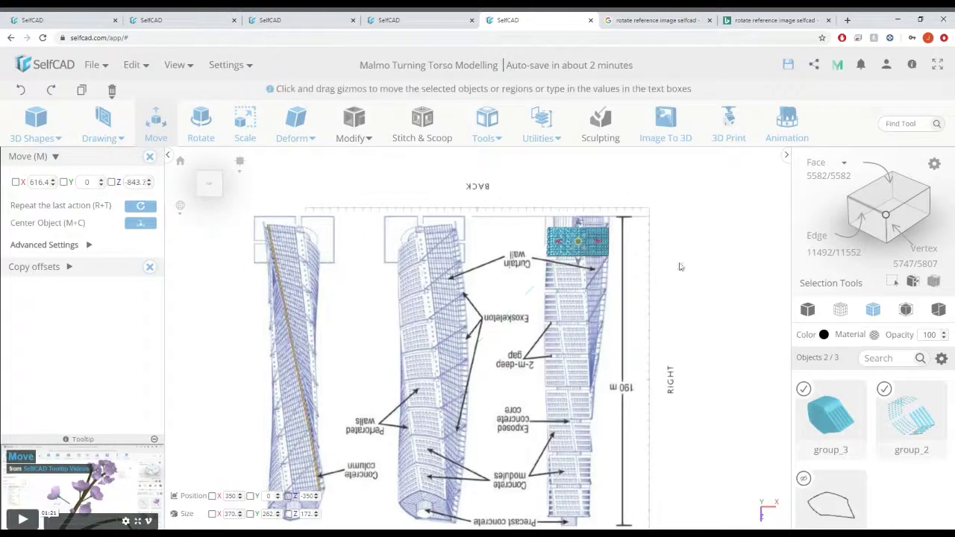
scroll(597, 258, up, 3)
drag(597, 266, 597, 266)
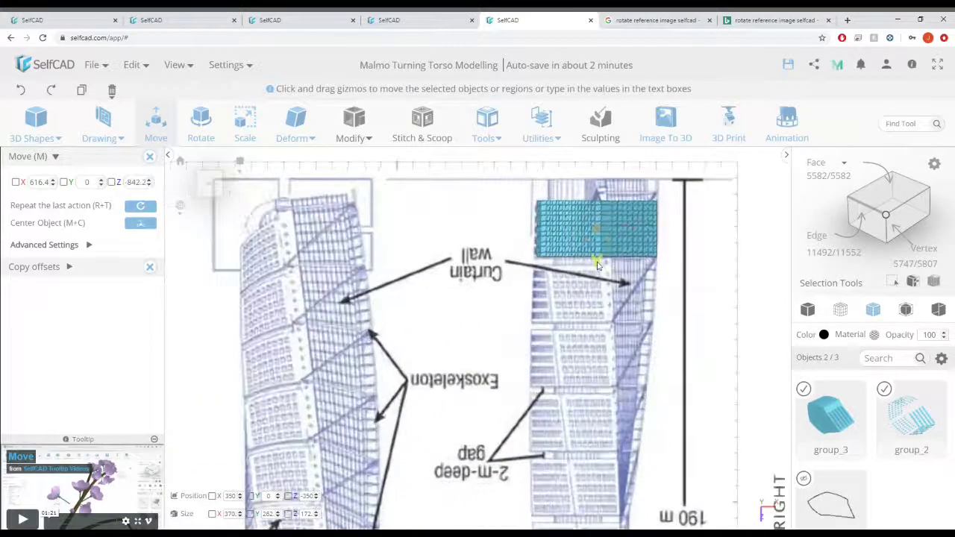
scroll(597, 266, down, 4)
right_drag(595, 267, 549, 275)
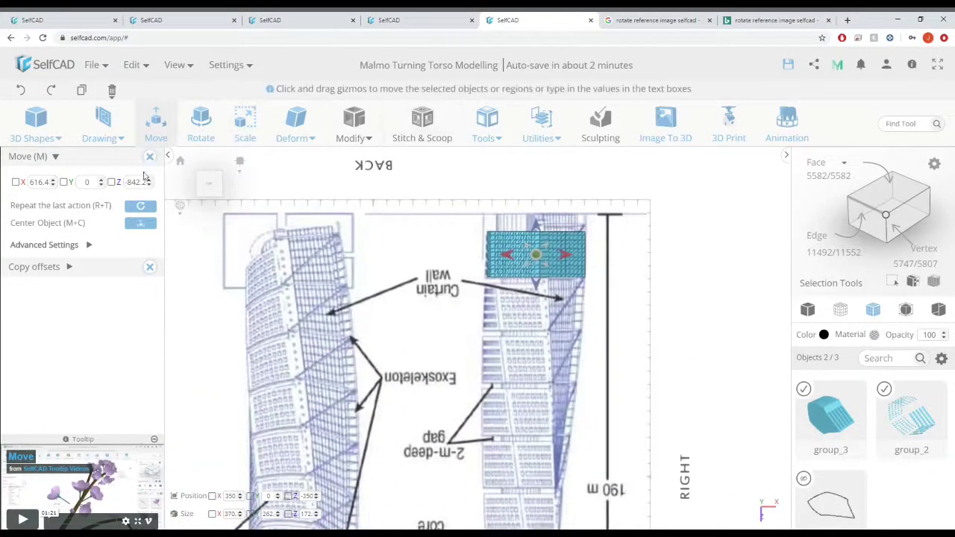
click(150, 157)
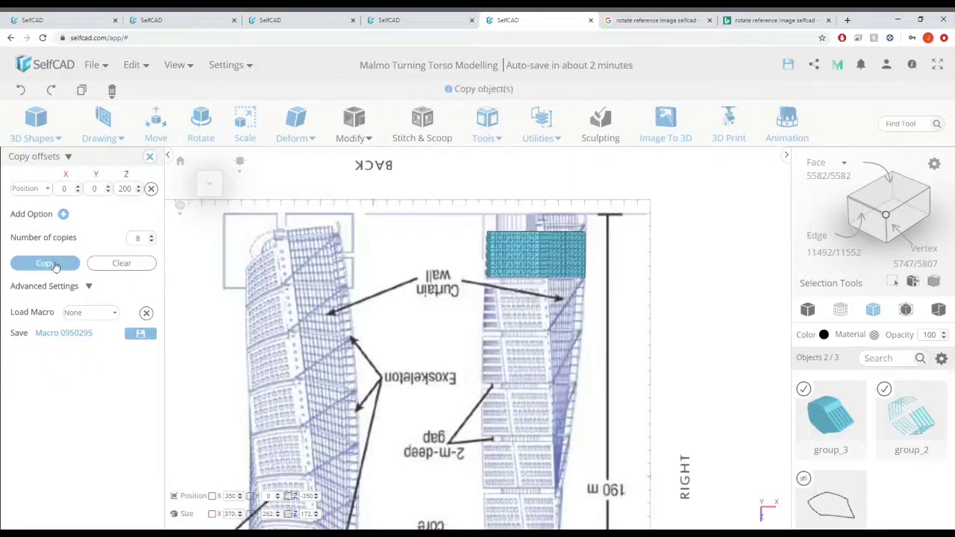
- Create 8 copies of the slab and window groups at a 200 Z offset and check them against the reference tower
click(46, 264)
scroll(583, 453, down, 3)
right_drag(583, 453, 608, 337)
scroll(437, 327, down, 3)
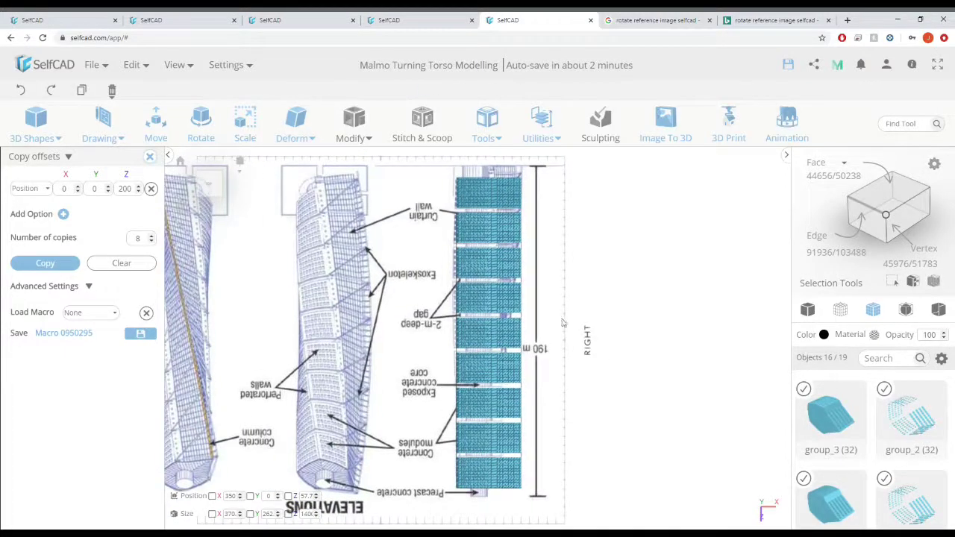
scroll(565, 325, down, 2)
drag(577, 361, 503, 356)
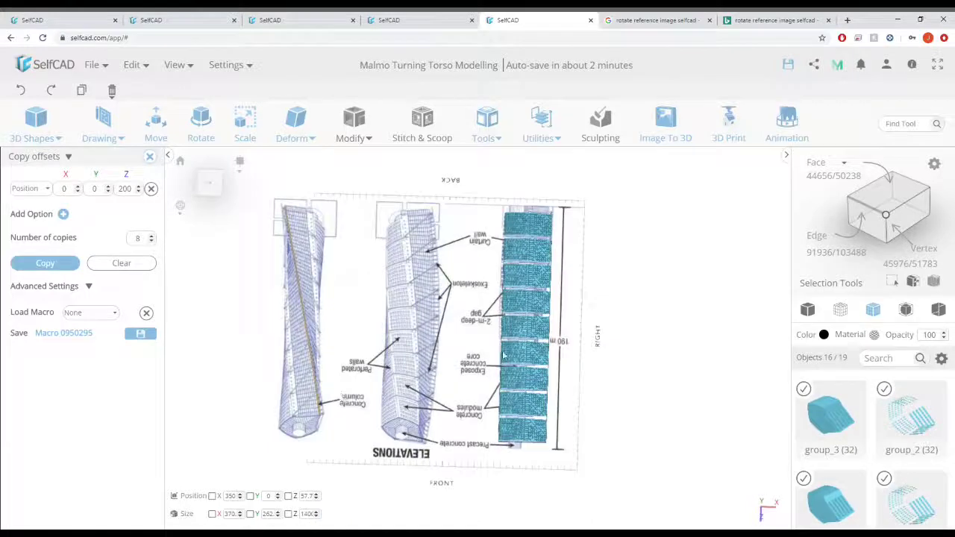
scroll(550, 356, up, 4)
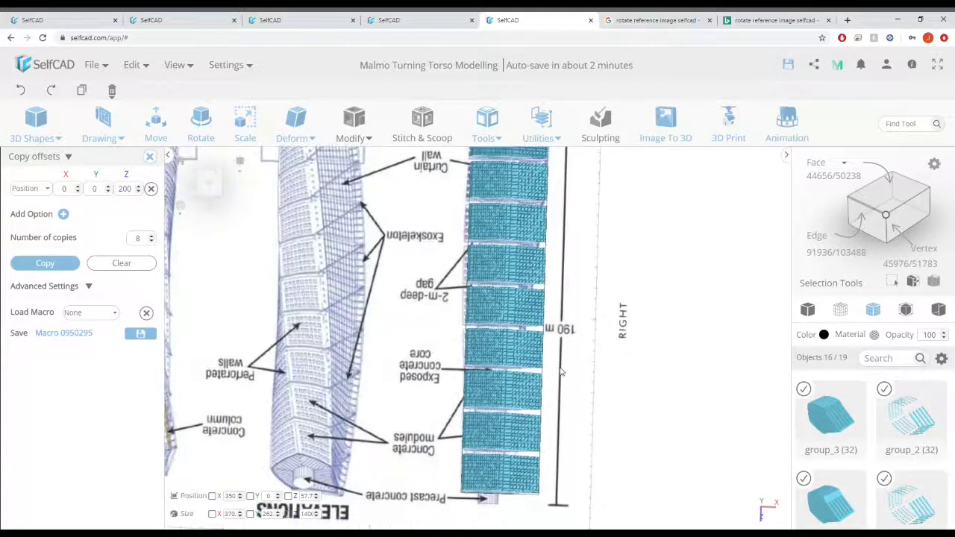
scroll(578, 379, down, 3)
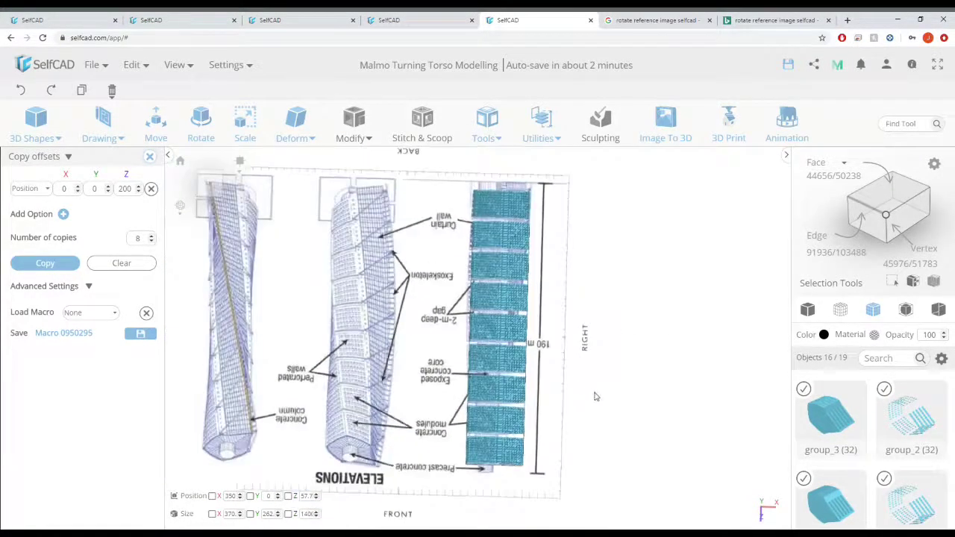
scroll(590, 395, down, 3)
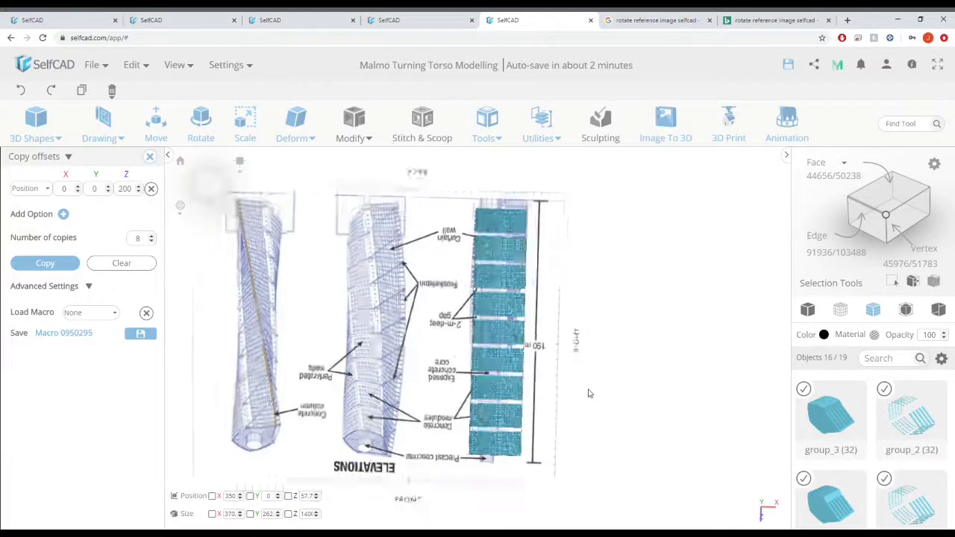
- Try rotating only the copied blocks about the X axis, and undo the rotation
drag(383, 358, 439, 315)
scroll(447, 324, up, 4)
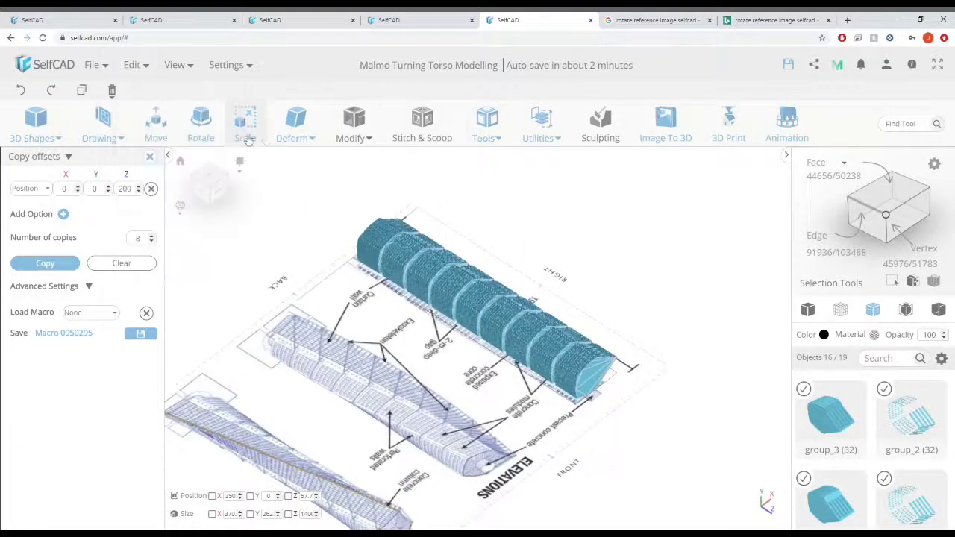
click(201, 122)
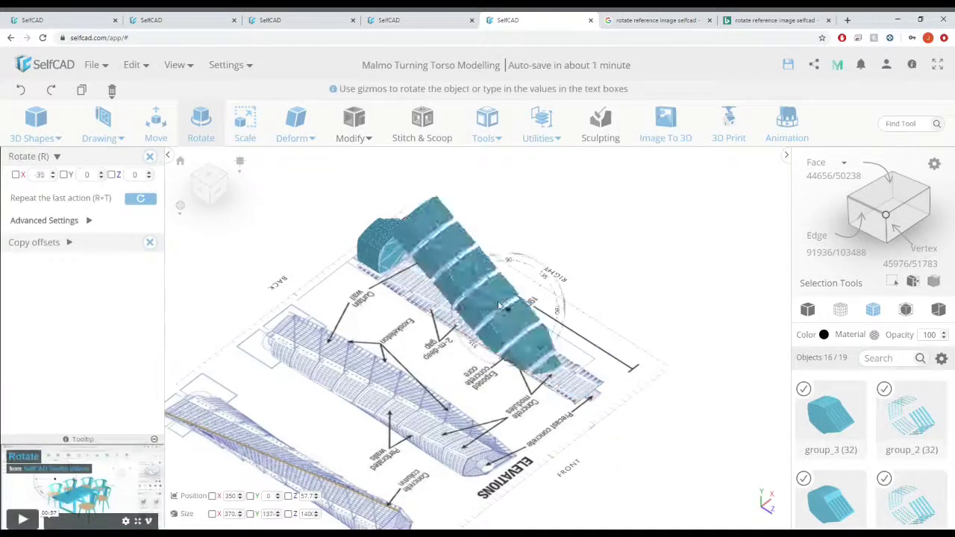
drag(499, 306, 617, 323)
key(ctrl+z)
- Add the original slab and window groups to the selected copies, leaving out the hidden profile
scroll(883, 478, down, 10)
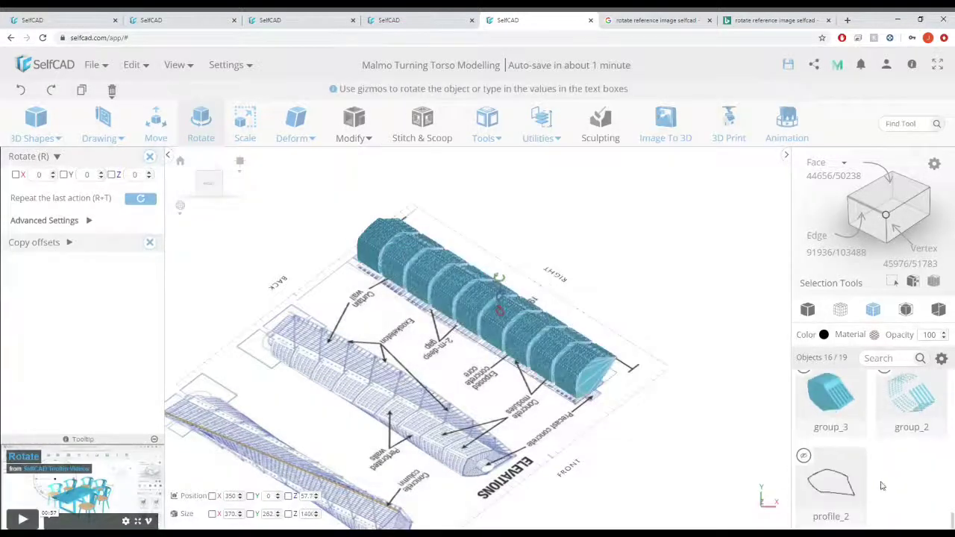
scroll(885, 495, up, 2)
click(804, 517)
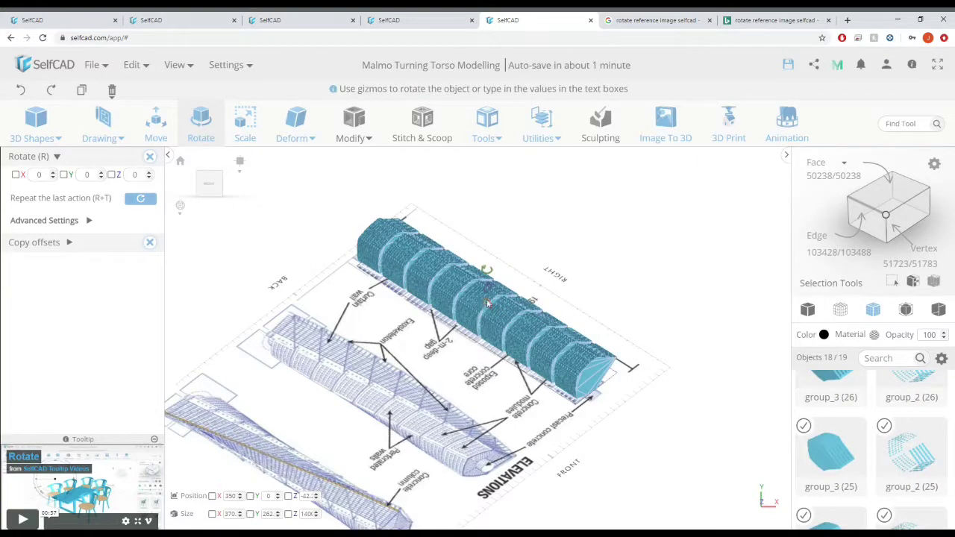
- Try rotating the complete row of blocks freehand about the X axis, and undo the rotation
drag(488, 303, 500, 306)
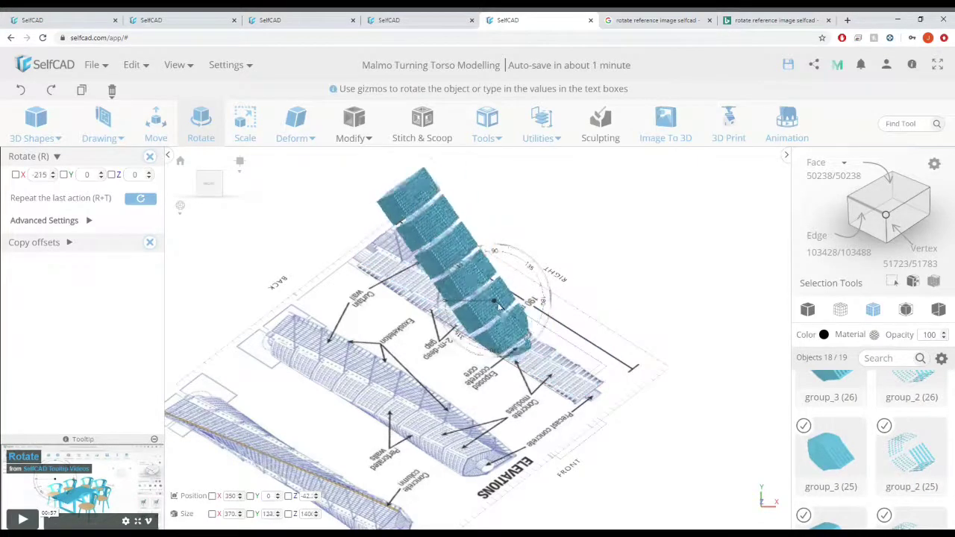
click(52, 172)
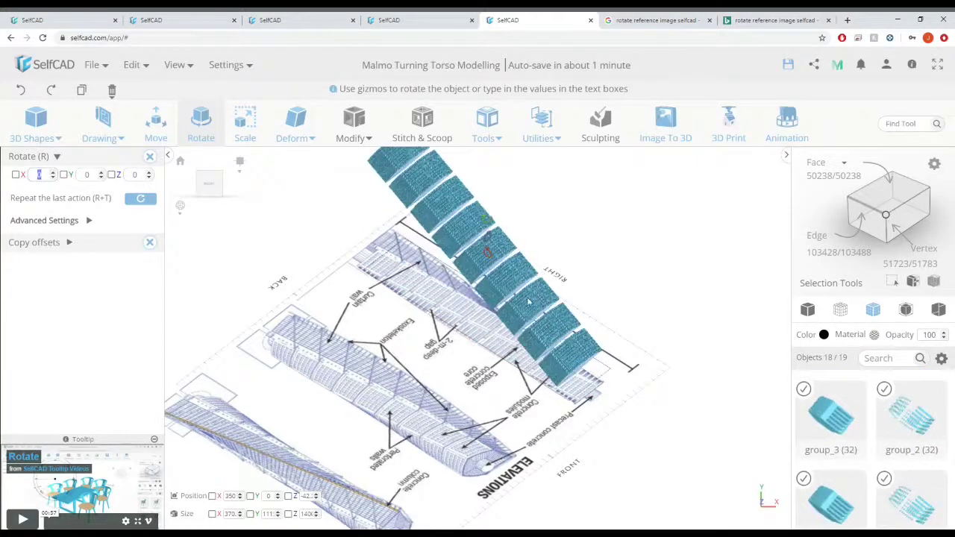
right_drag(660, 267, 620, 273)
scroll(620, 273, down, 2)
key(ctrl+z)
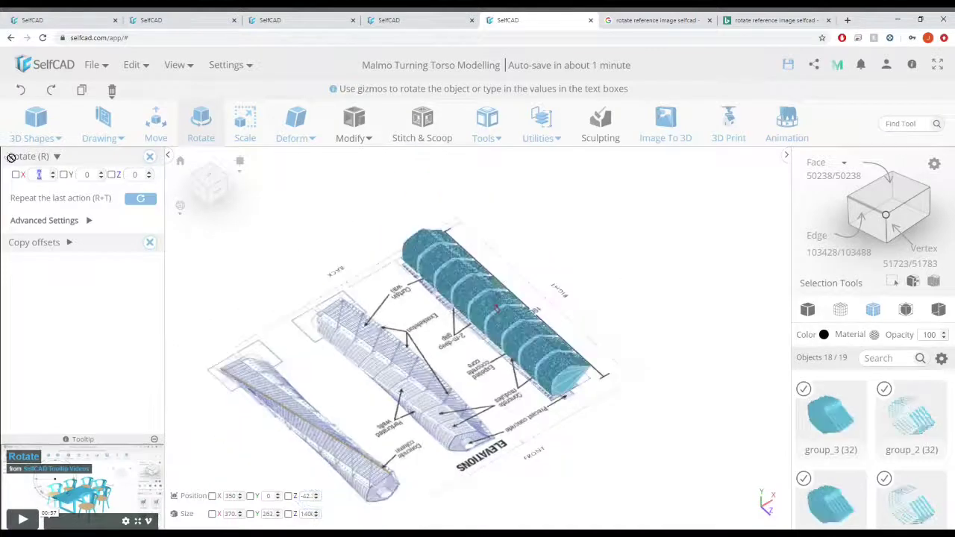
- Rotate the complete row of blocks about the X axis so the tower stands upright on the reference plane
key(Return)
right_drag(573, 319, 652, 326)
right_drag(301, 370, 333, 228)
scroll(350, 343, up, 4)
scroll(332, 228, up, 4)
right_drag(335, 351, 287, 338)
scroll(388, 332, down, 4)
mouse_move(512, 306)
right_down()
mouse_move(505, 320)
mouse_move(537, 360)
mouse_move(513, 358)
right_up()
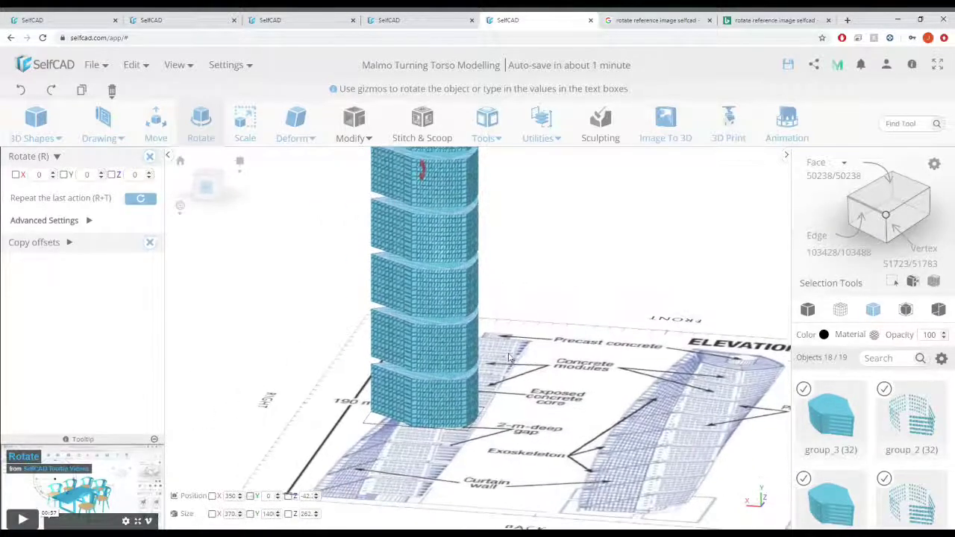
scroll(514, 312, down, 4)
drag(514, 309, 527, 301)
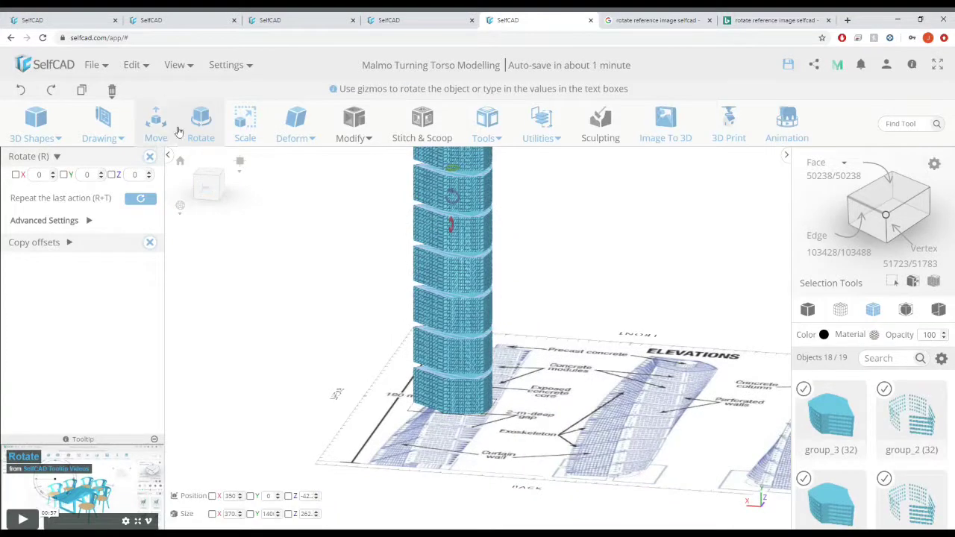
- Raise the upright tower to Y 51 above the reference plane
click(170, 133)
drag(452, 373, 452, 362)
scroll(572, 318, down, 4)
drag(488, 336, 570, 313)
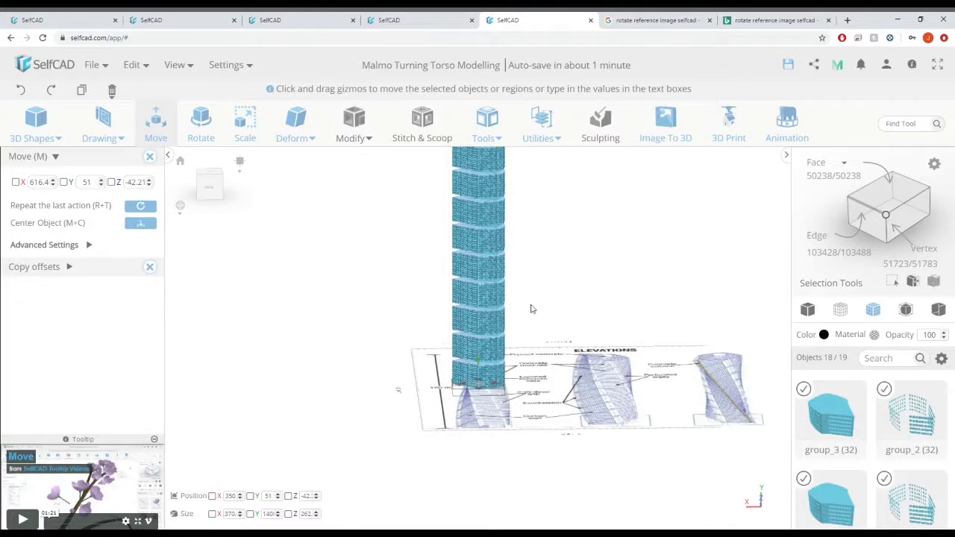
- Inspect the windowed blocks up close, group all eighteen slab and window groups into one object, and undo the grouping
scroll(450, 314, up, 5)
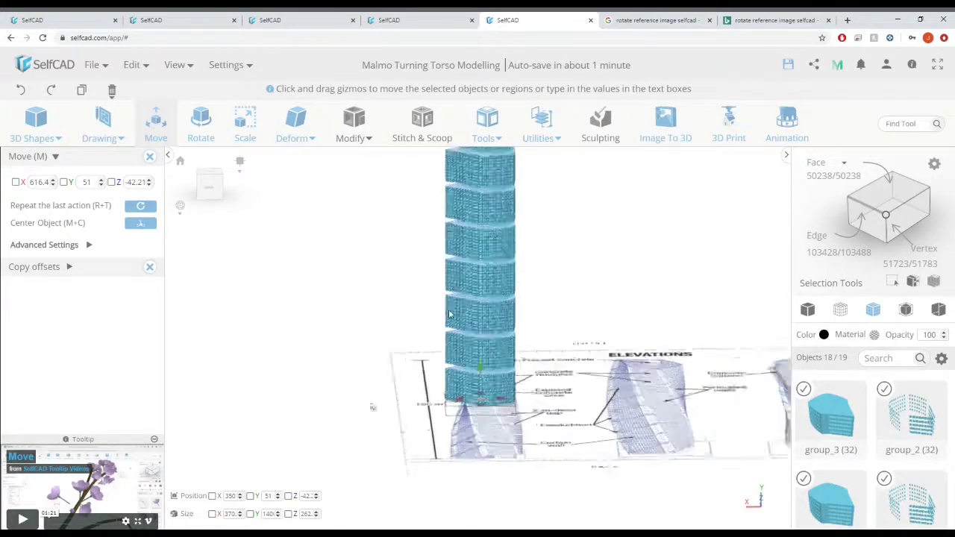
drag(545, 287, 618, 264)
scroll(492, 268, up, 5)
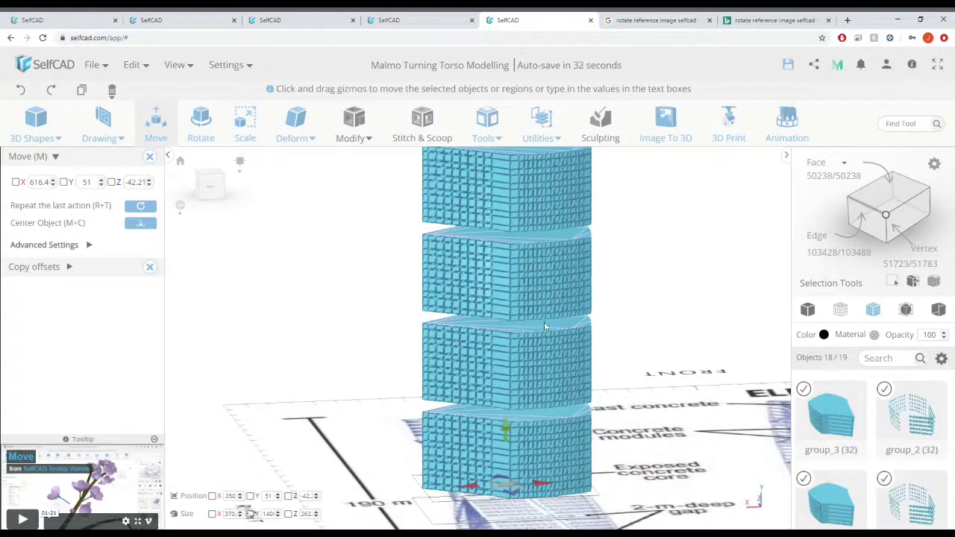
scroll(548, 323, up, 5)
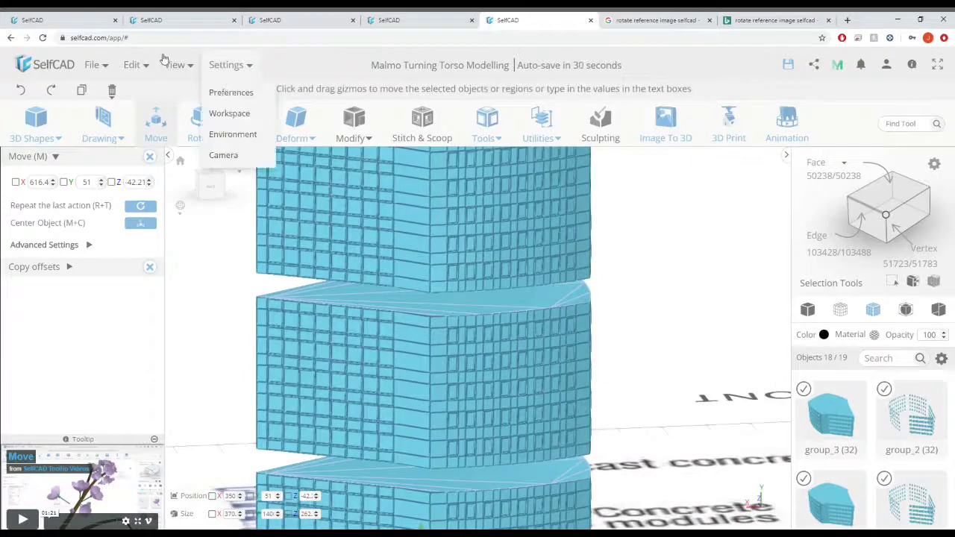
mouse_move(150, 73)
click(167, 187)
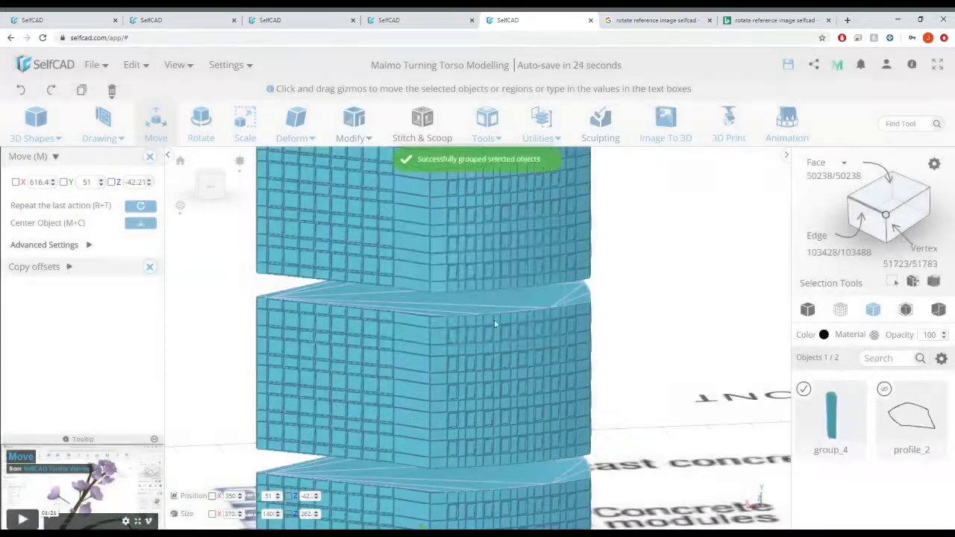
key(ctrl+z)
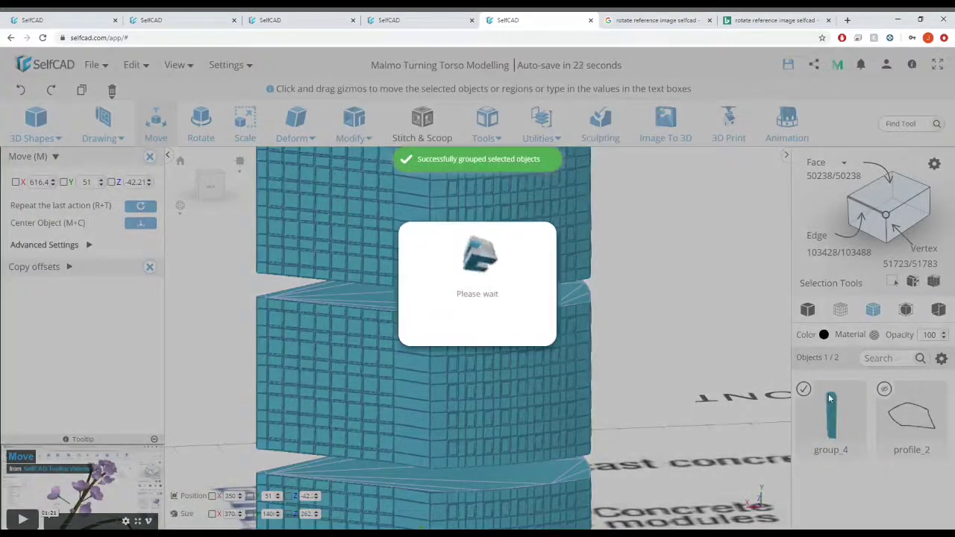
- Deselect the nine window groups and group the nine remaining slab groups into one object
scroll(844, 407, down, 5)
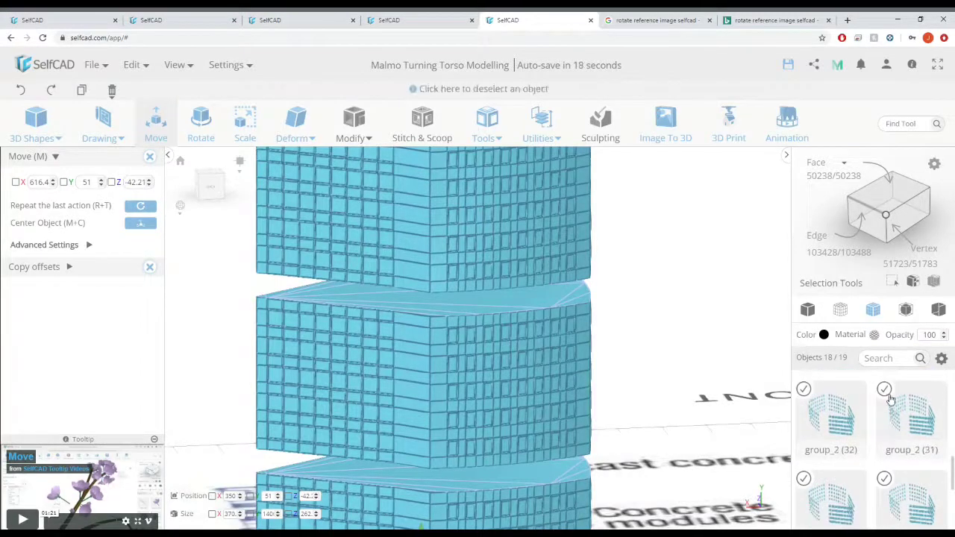
click(886, 392)
click(806, 392)
scroll(848, 416, up, 1)
scroll(887, 423, up, 2)
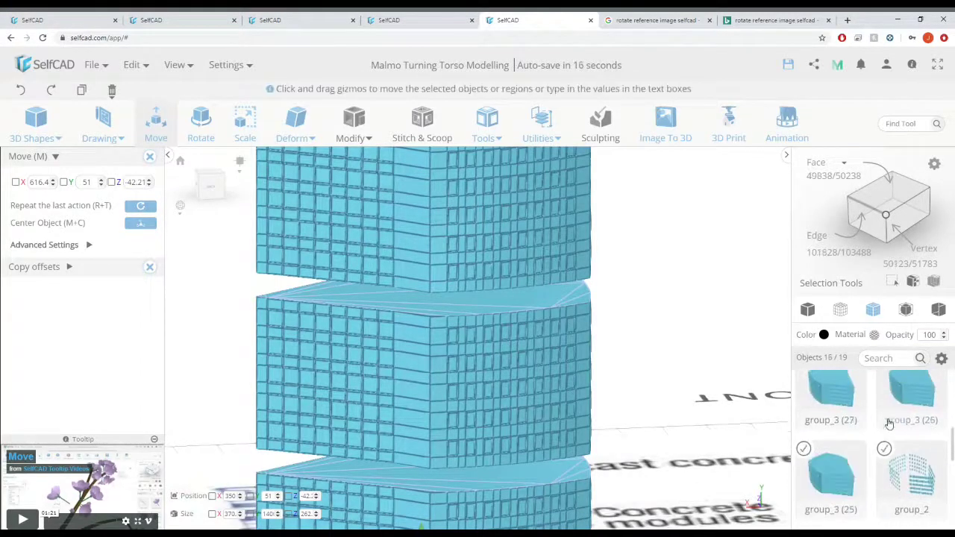
click(885, 450)
scroll(854, 460, down, 4)
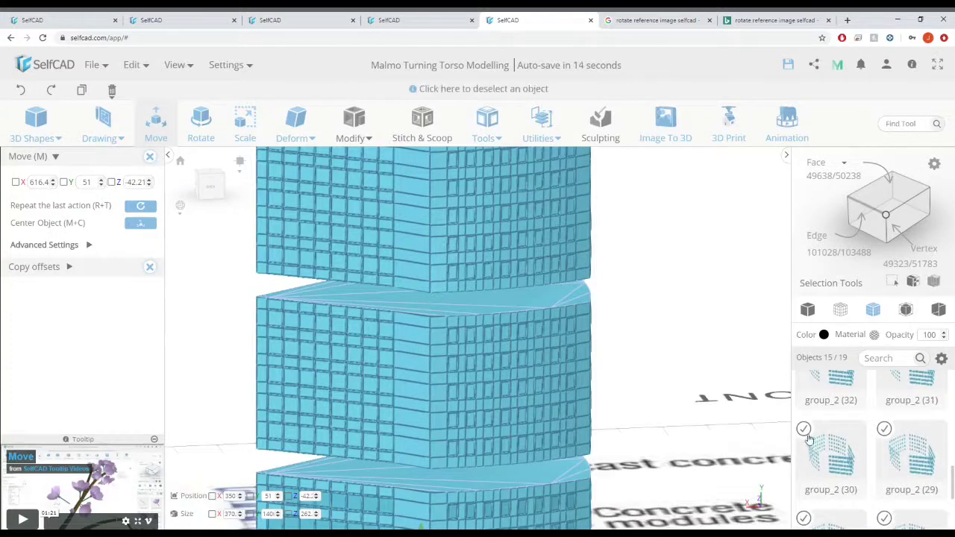
click(803, 430)
click(884, 430)
scroll(842, 440, down, 1)
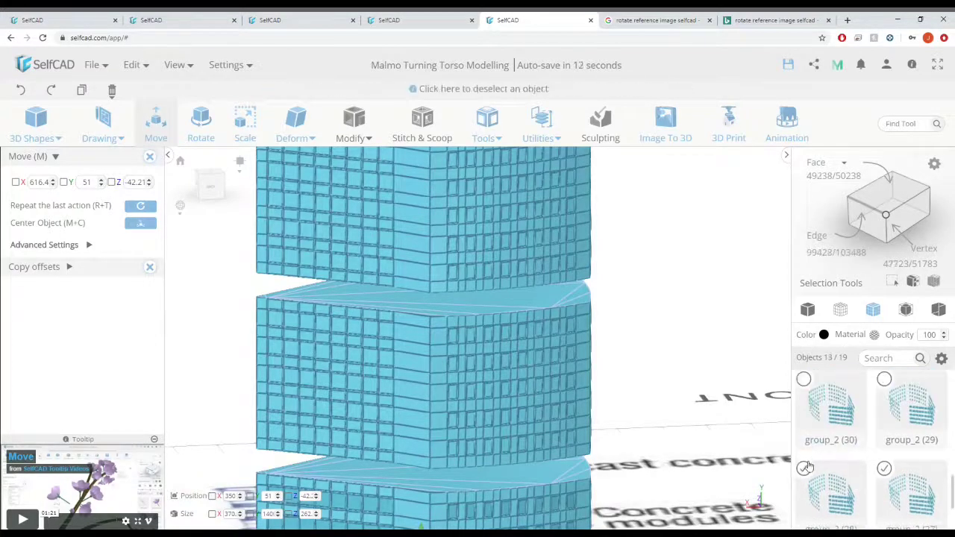
click(886, 471)
scroll(874, 465, down, 2)
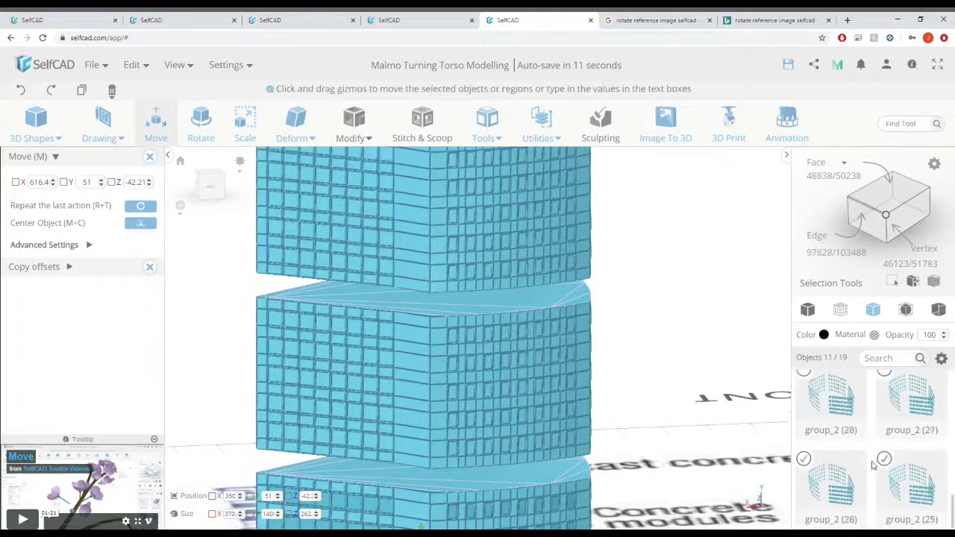
click(804, 459)
click(884, 460)
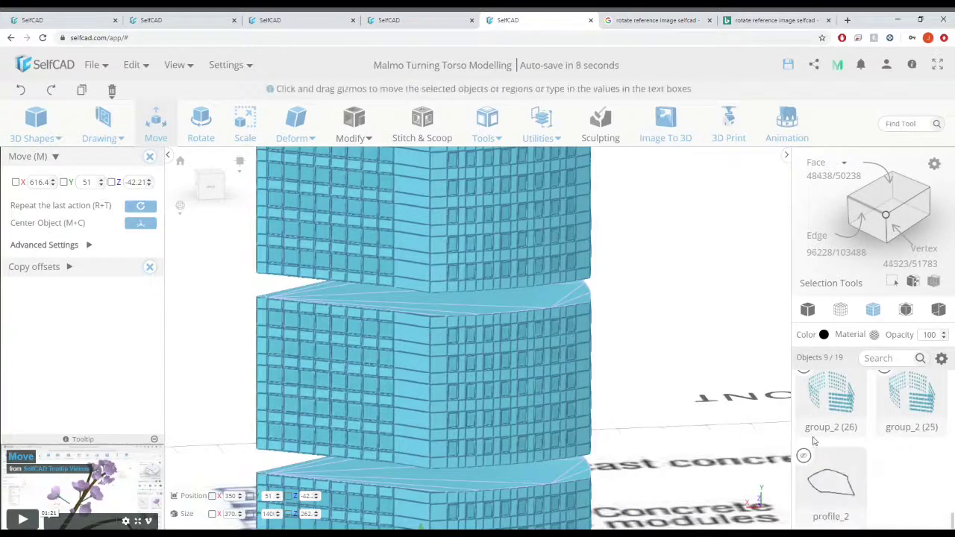
click(133, 65)
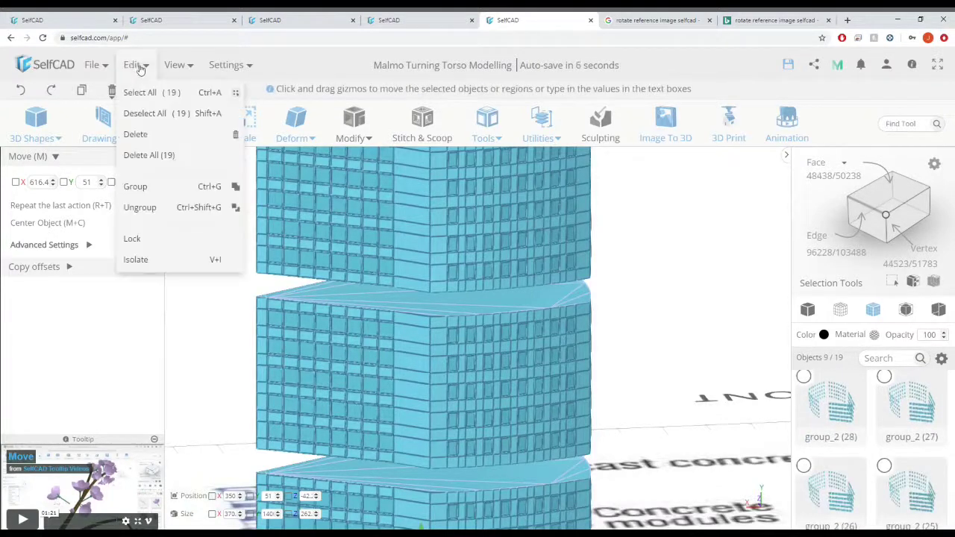
click(149, 185)
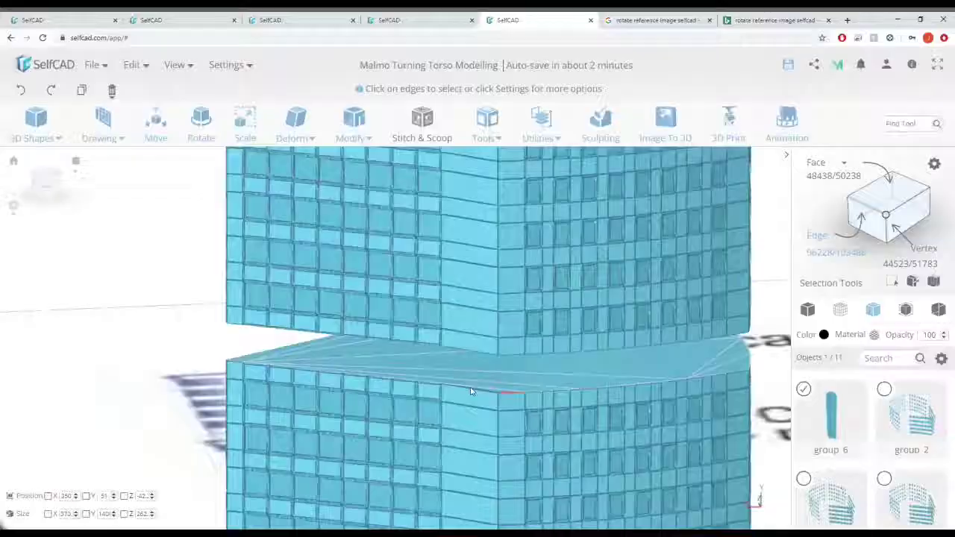
- Select the chain of upper edges along one windowed side of the block below the gap, through to its far corner
scroll(448, 388, up, 5)
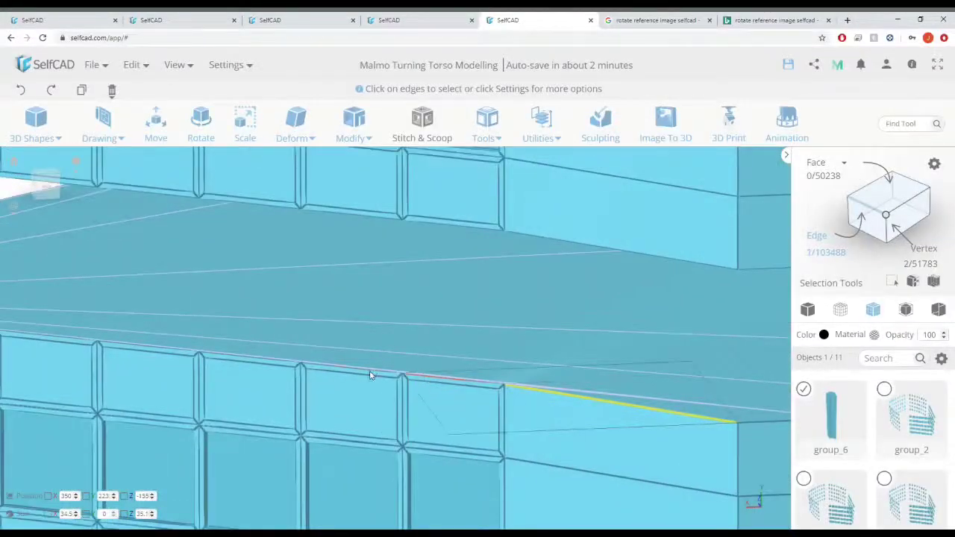
middle_drag(166, 349, 245, 364)
click(173, 352)
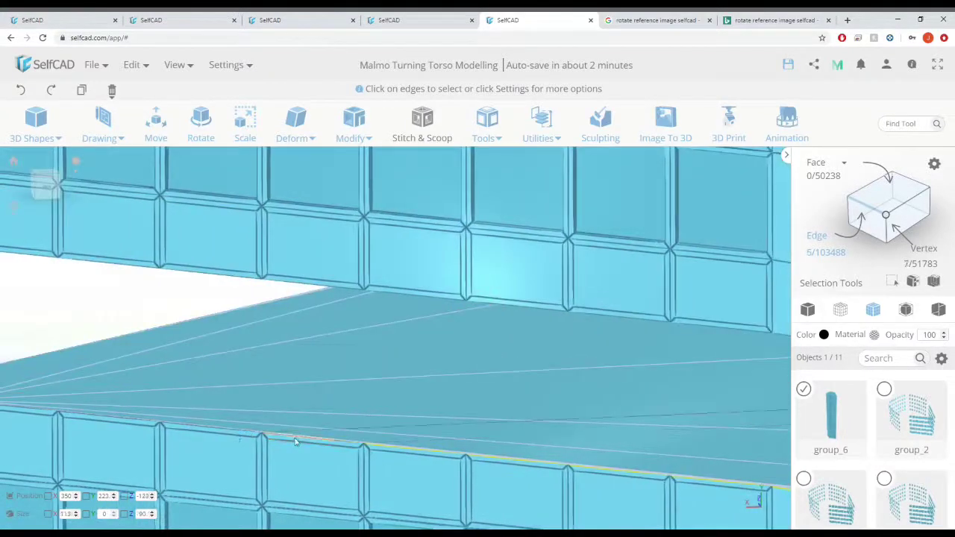
click(295, 440)
click(234, 431)
click(115, 421)
middle_drag(116, 421, 250, 445)
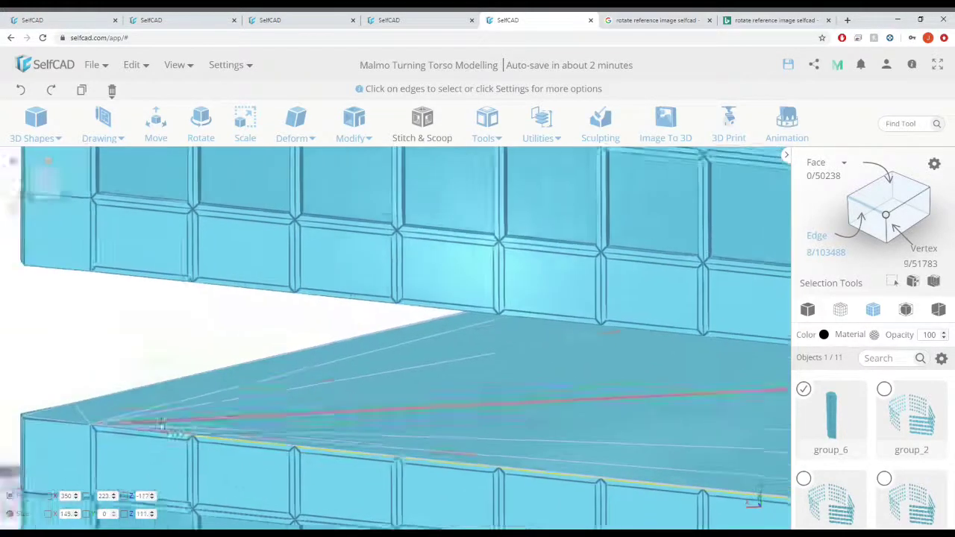
middle_drag(161, 424, 170, 427)
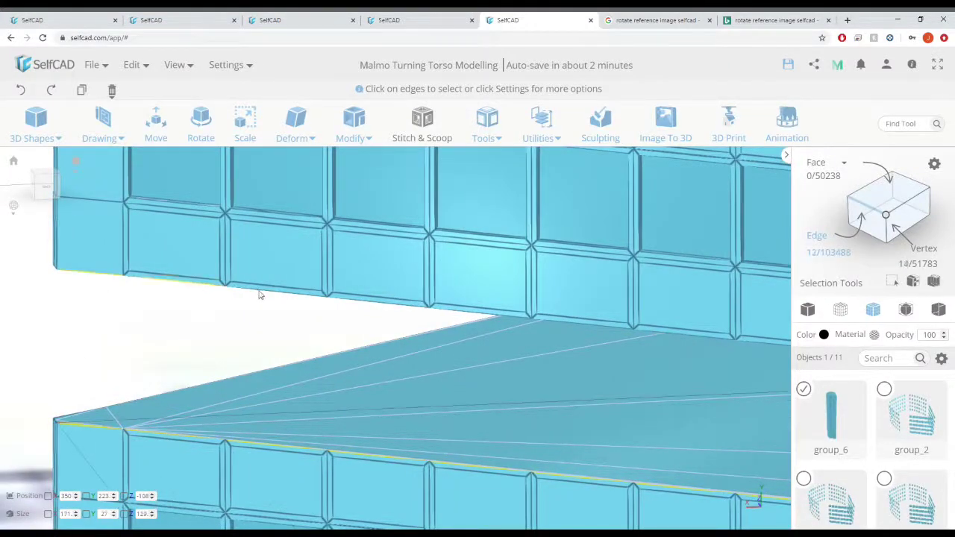
- Select the matching chain of lower edges on the block above the gap, including the narrow angled face
click(514, 317)
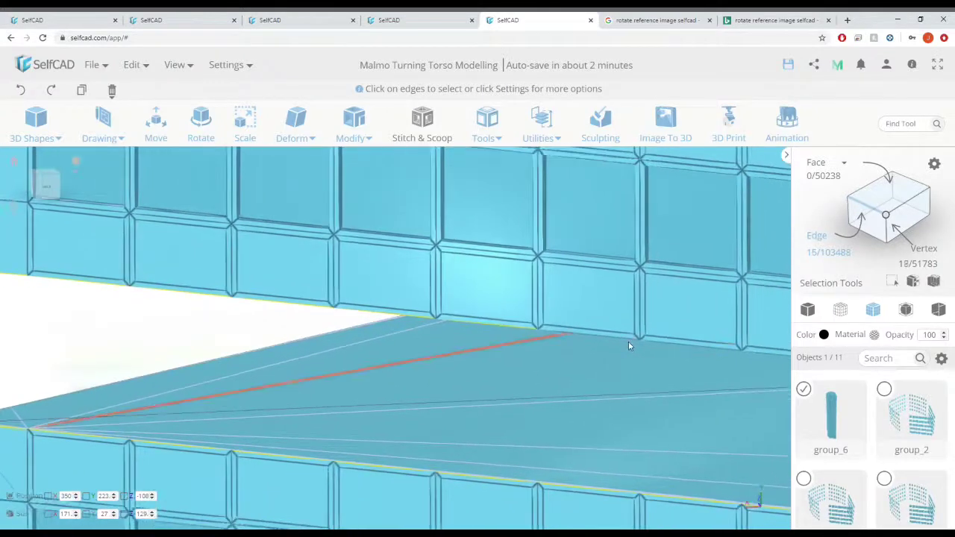
click(633, 341)
click(726, 350)
scroll(722, 352, down, 2)
middle_drag(721, 352, 516, 282)
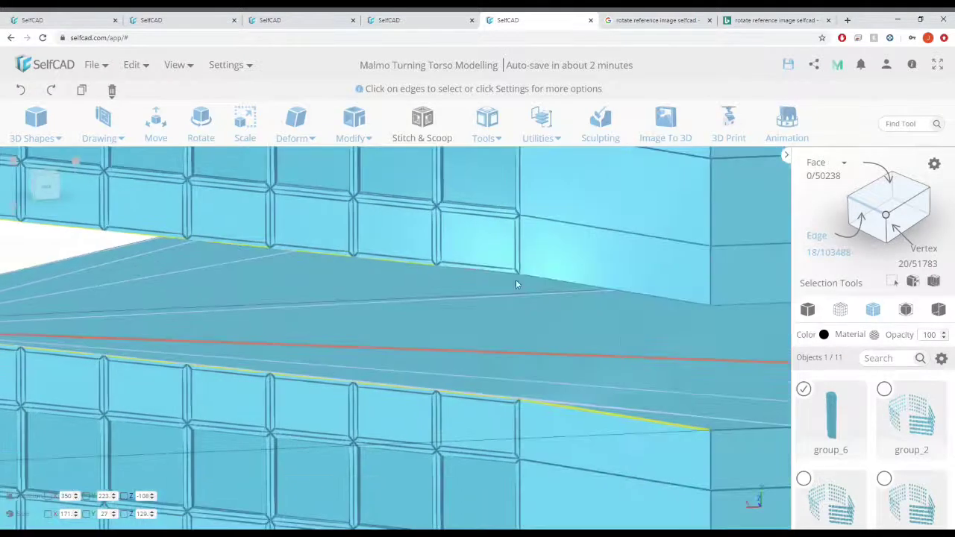
click(533, 280)
scroll(524, 296, down, 3)
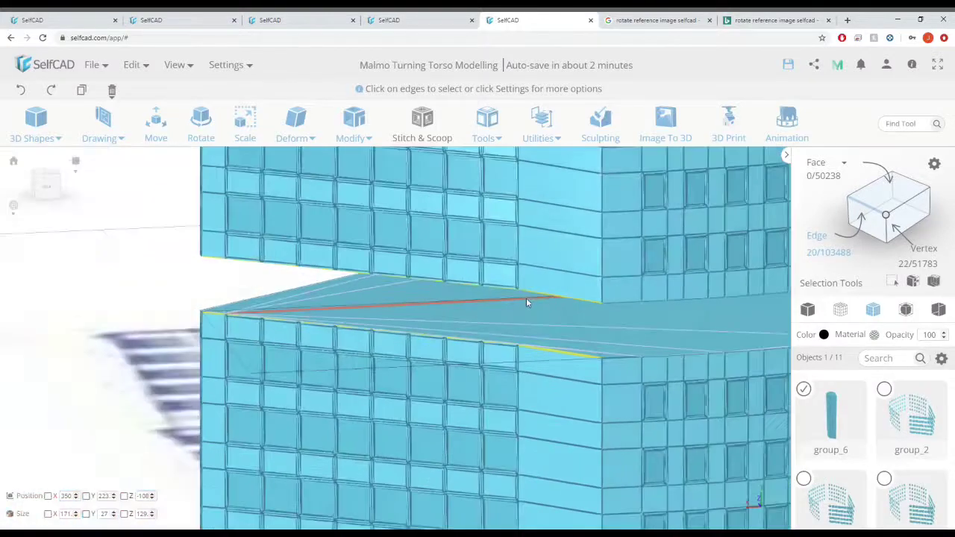
- Loft between the two selected edge chains to bridge the gap between the blocks on this side
click(492, 136)
click(532, 286)
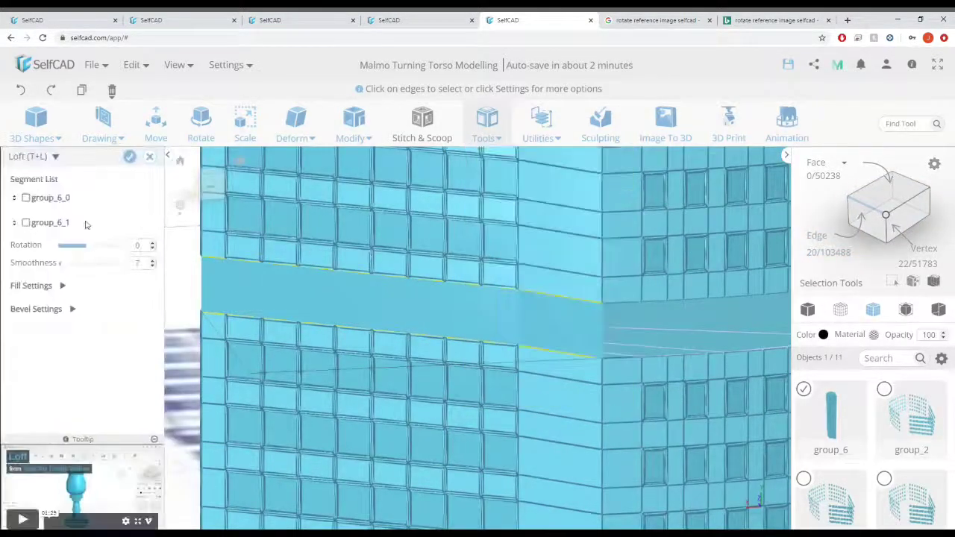
click(131, 158)
scroll(360, 277, down, 5)
right_drag(306, 302, 283, 302)
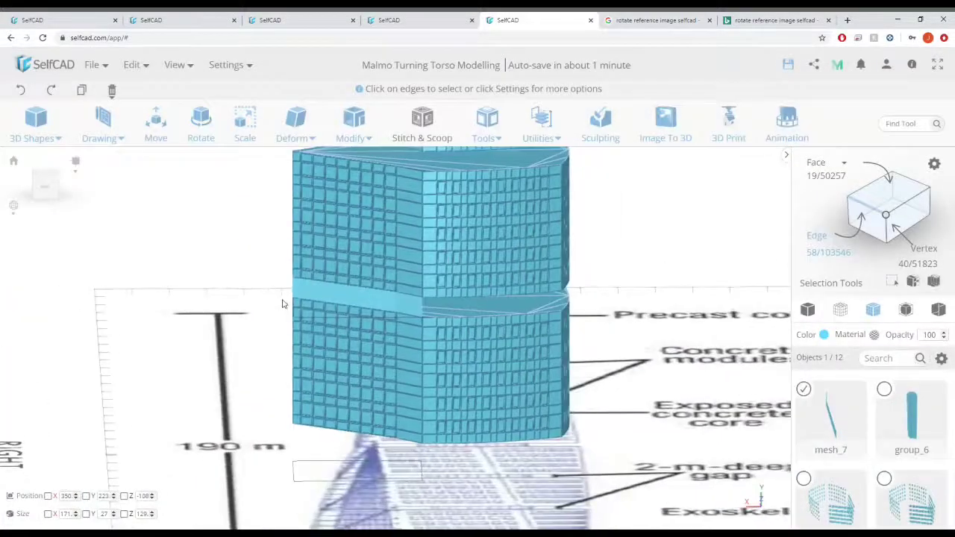
scroll(357, 293, up, 3)
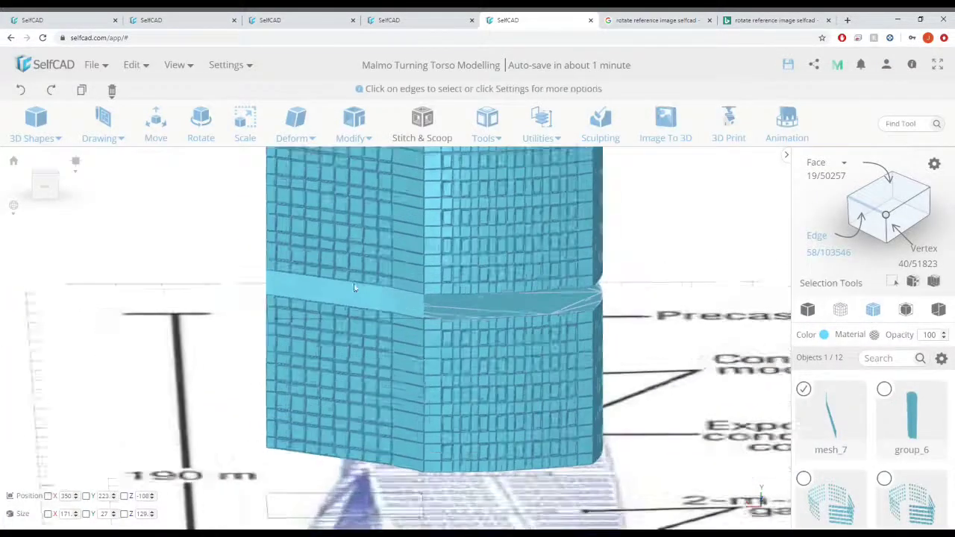
- Mirror the lofted band with the Front option, creating a copy on the adjacent side of the tower
click(908, 206)
right_drag(457, 187, 510, 210)
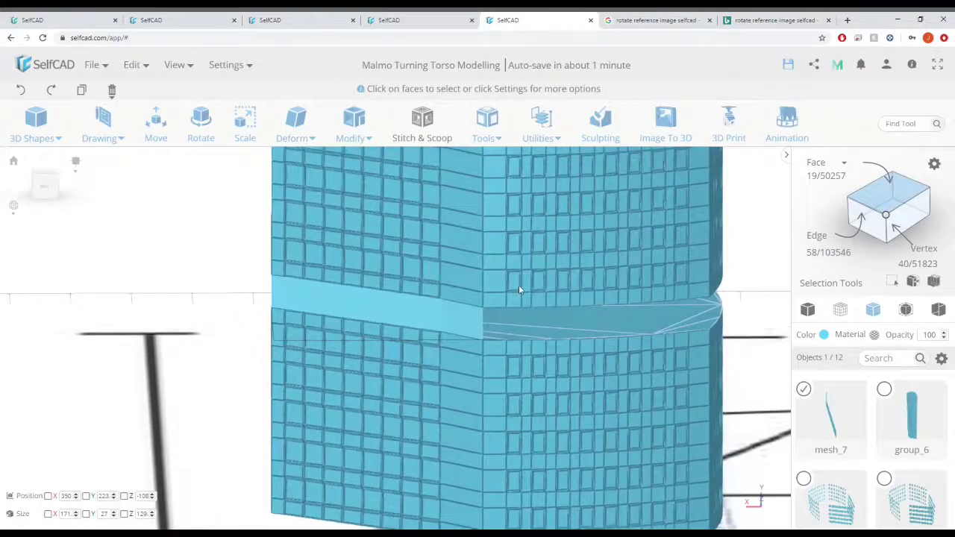
drag(250, 253, 446, 297)
right_drag(445, 297, 328, 263)
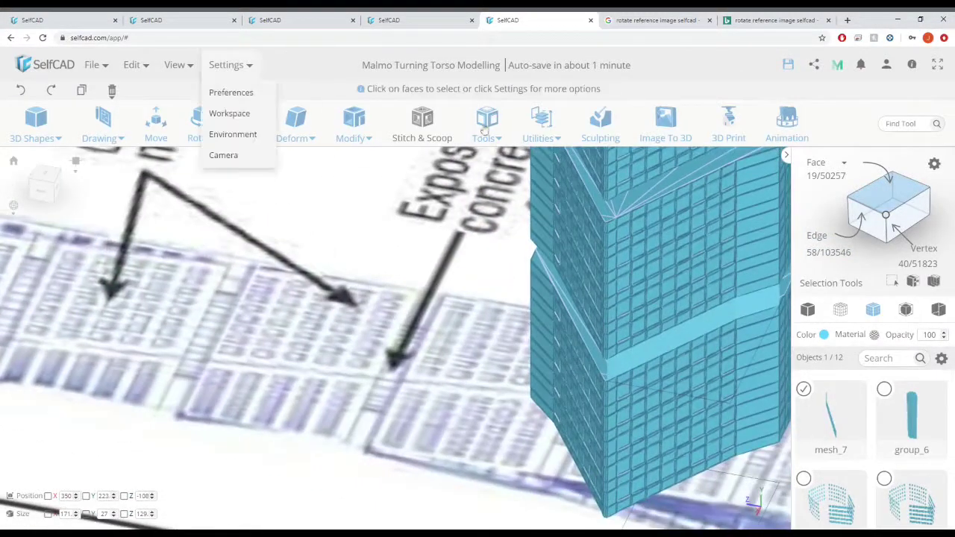
mouse_move(507, 141)
mouse_move(544, 132)
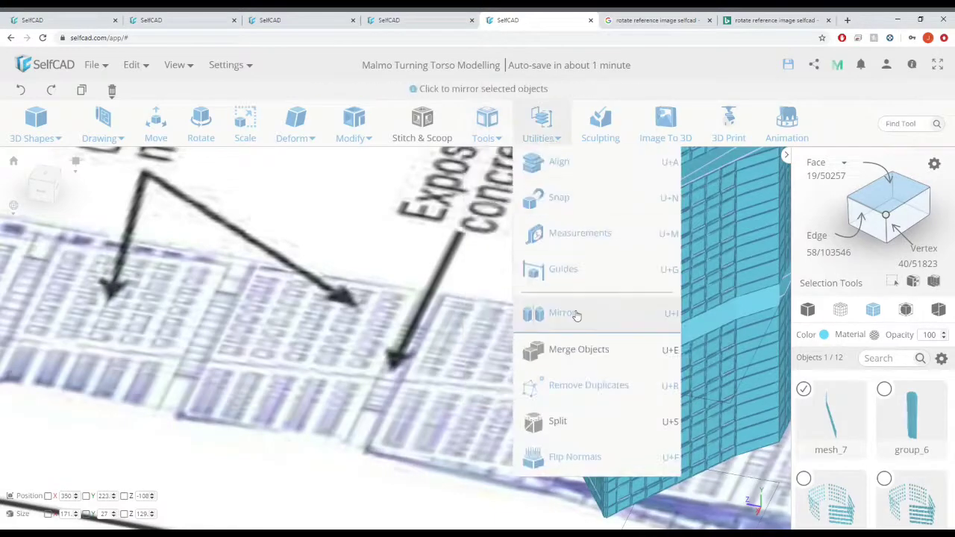
click(576, 314)
right_drag(326, 356, 418, 312)
scroll(418, 325, up, 4)
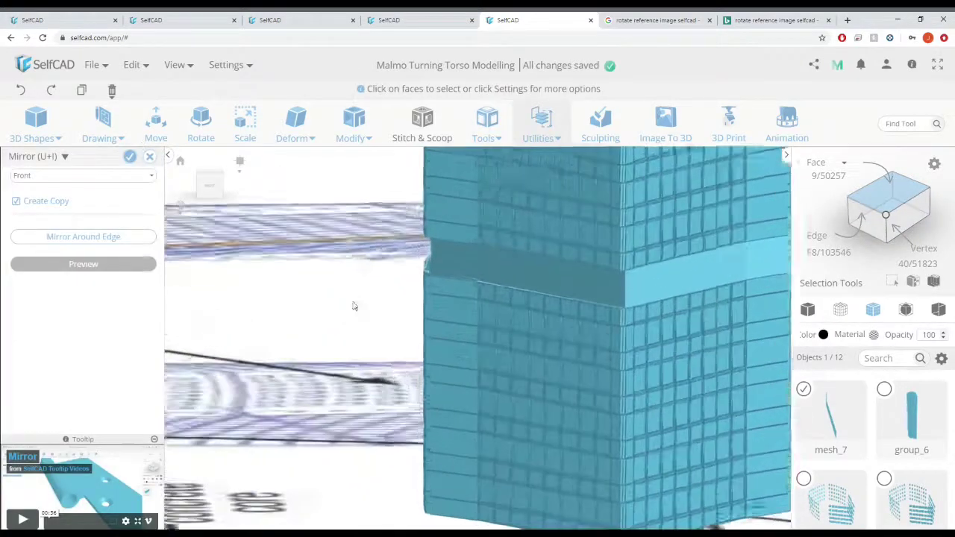
right_drag(356, 304, 324, 303)
scroll(299, 300, up, 2)
right_drag(260, 297, 212, 238)
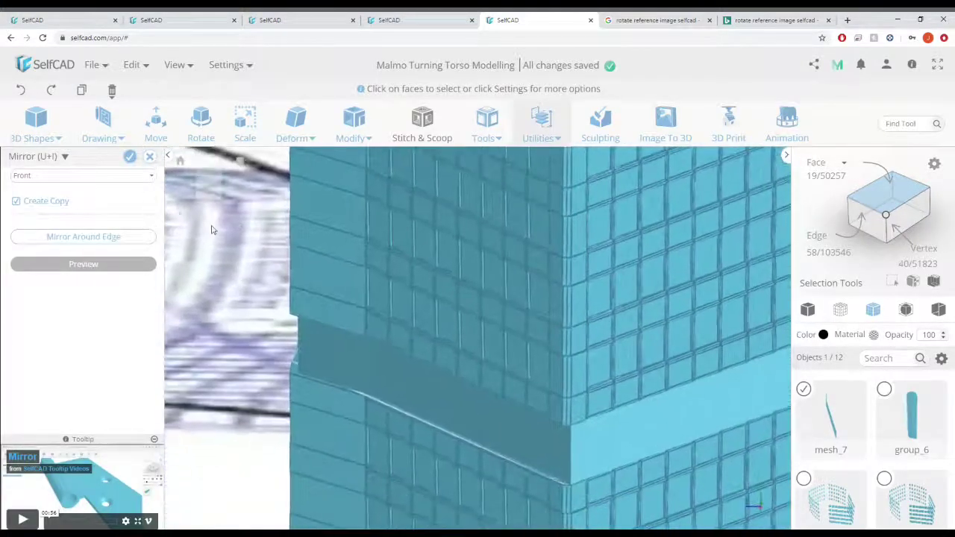
click(129, 158)
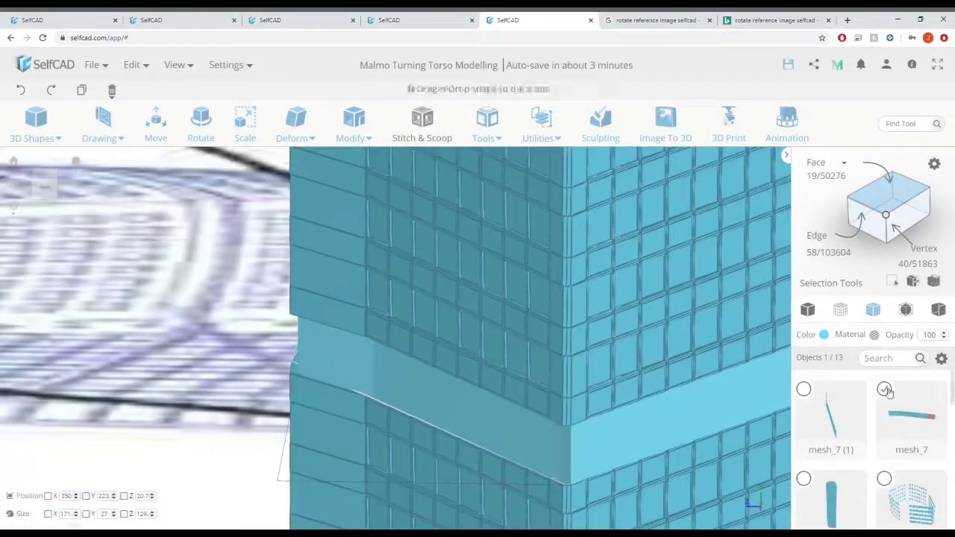
- Reposition the move gizmo to the mirrored band's outer lower corner and move the band along Z to about position 24.4
click(845, 213)
scroll(352, 411, down, 2)
right_drag(352, 411, 316, 358)
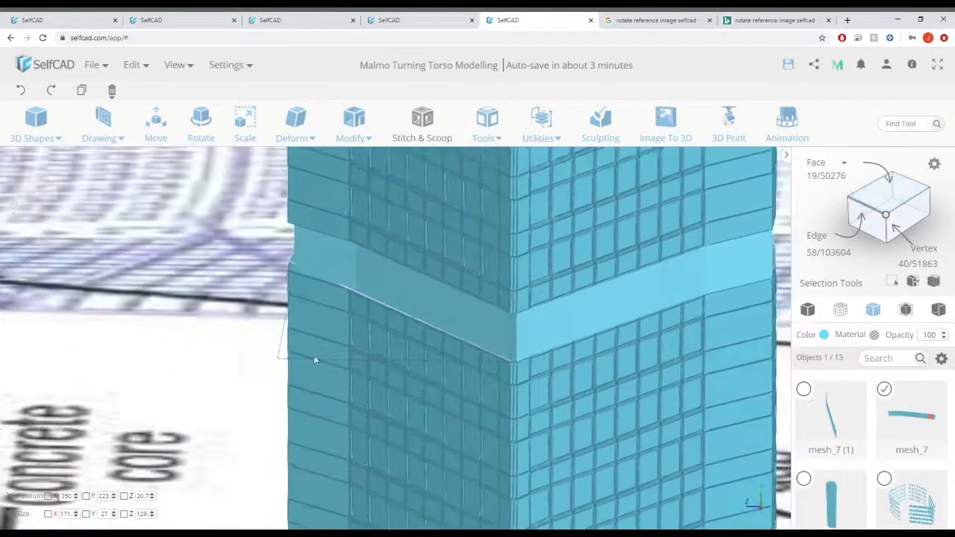
key(m)
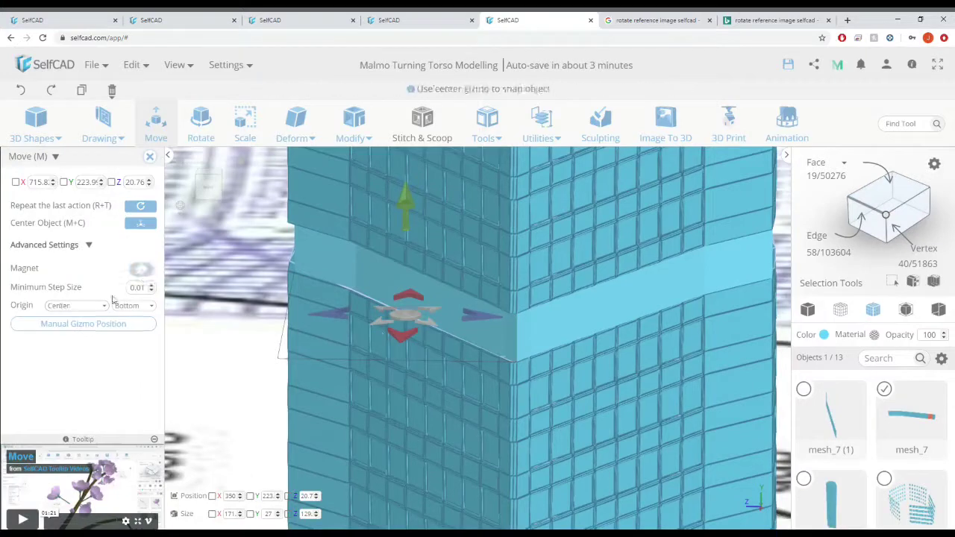
click(112, 324)
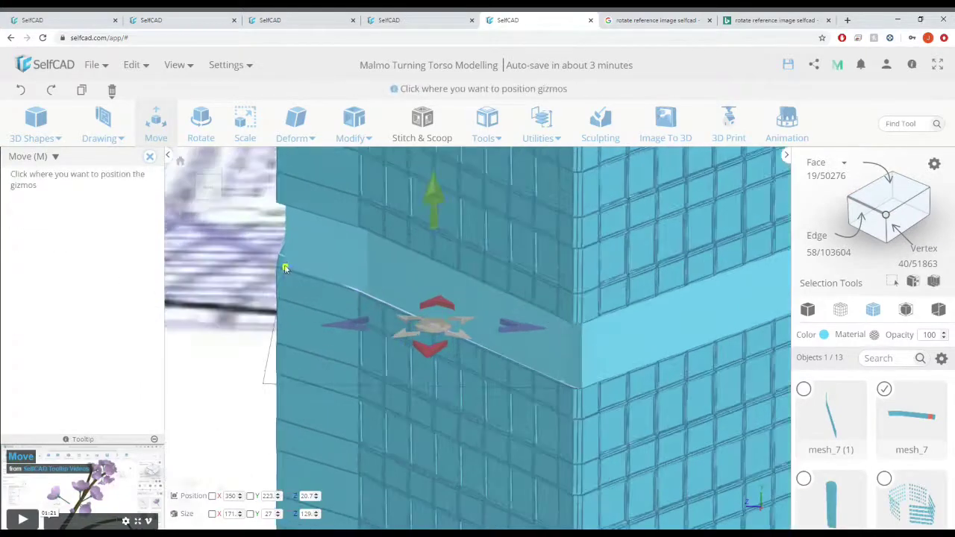
click(294, 274)
scroll(268, 269, up, 5)
drag(207, 268, 196, 266)
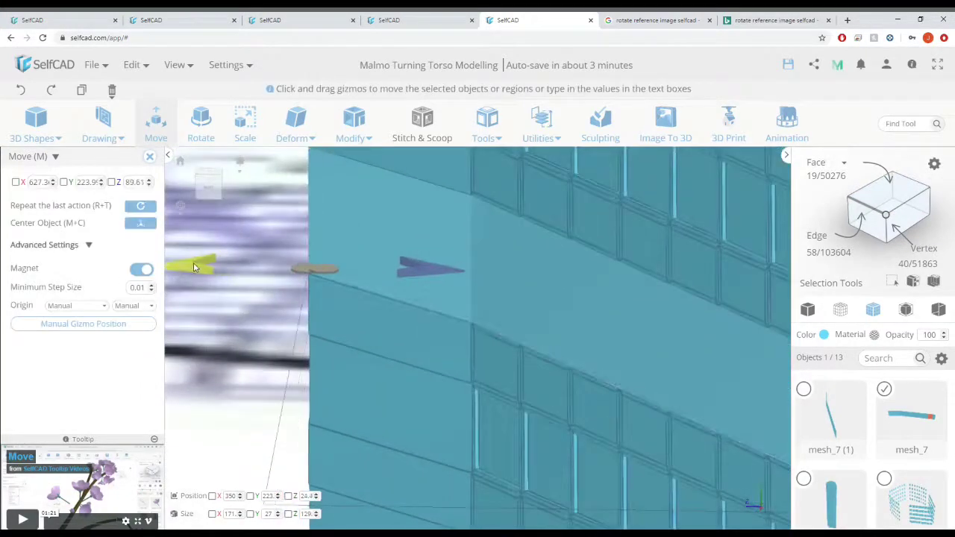
scroll(360, 304, down, 6)
scroll(477, 321, up, 2)
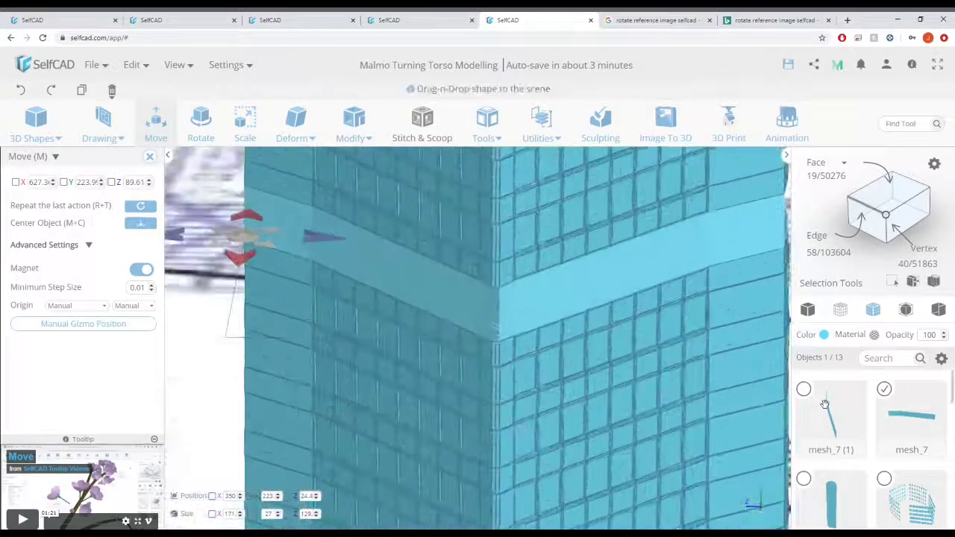
click(151, 159)
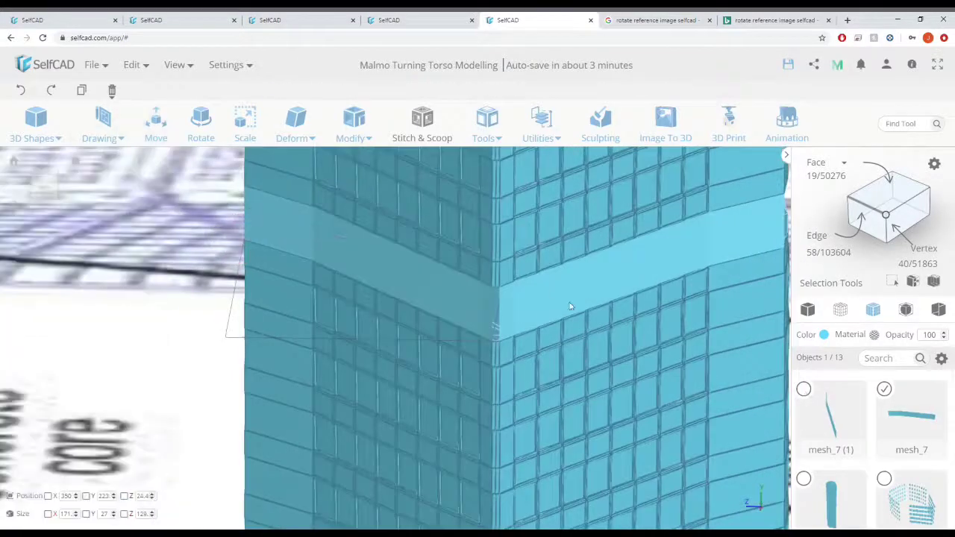
- Add the original band to the selection and merge the two bands into one object
click(803, 390)
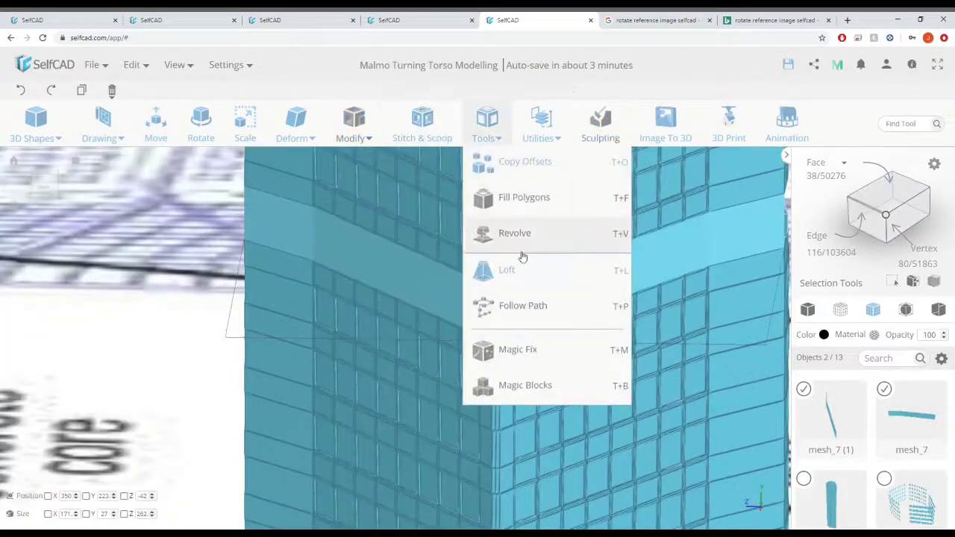
mouse_move(544, 139)
click(574, 349)
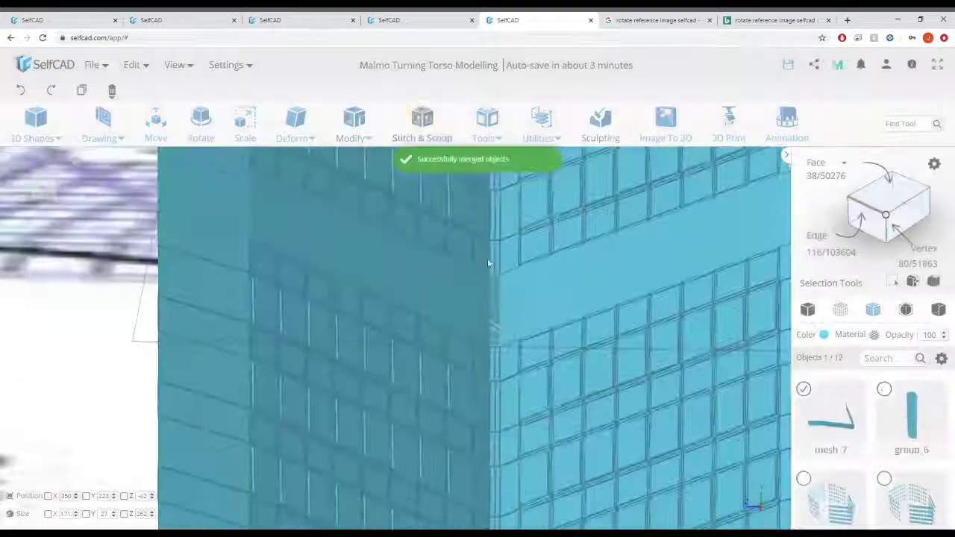
- Loft between the bands' adjacent vertical end edges to close the corner gap, and select the new corner piece together with the merged bands
click(491, 311)
click(500, 308)
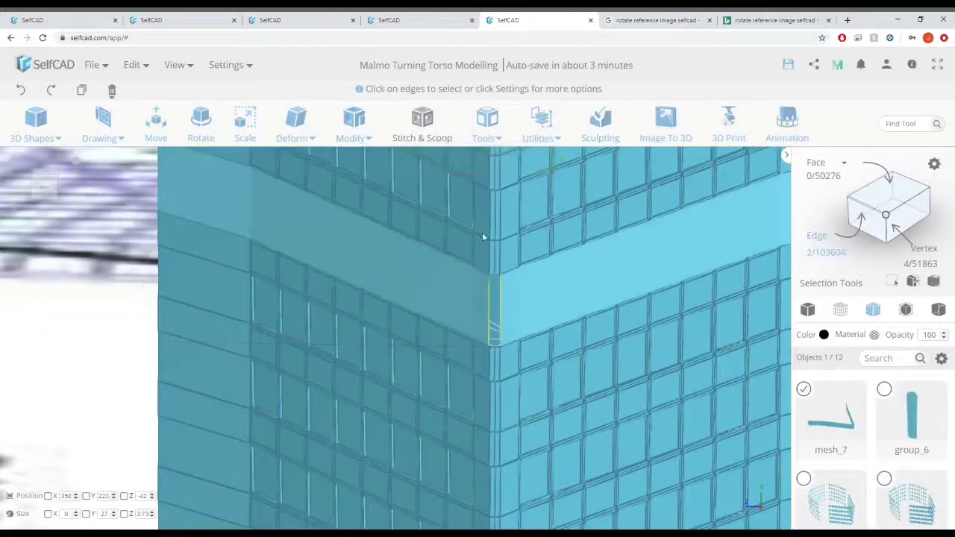
mouse_move(488, 135)
click(527, 267)
scroll(599, 358, down, 6)
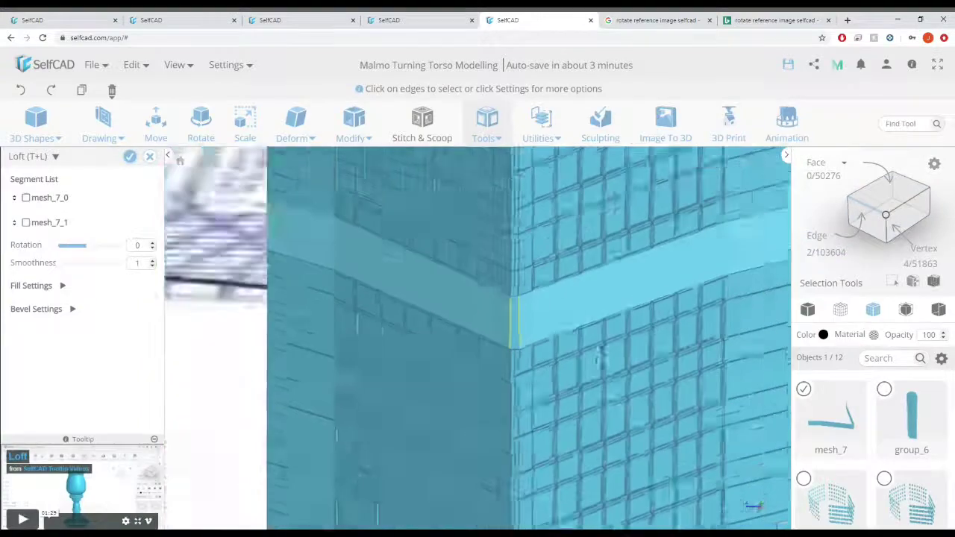
click(131, 158)
click(884, 389)
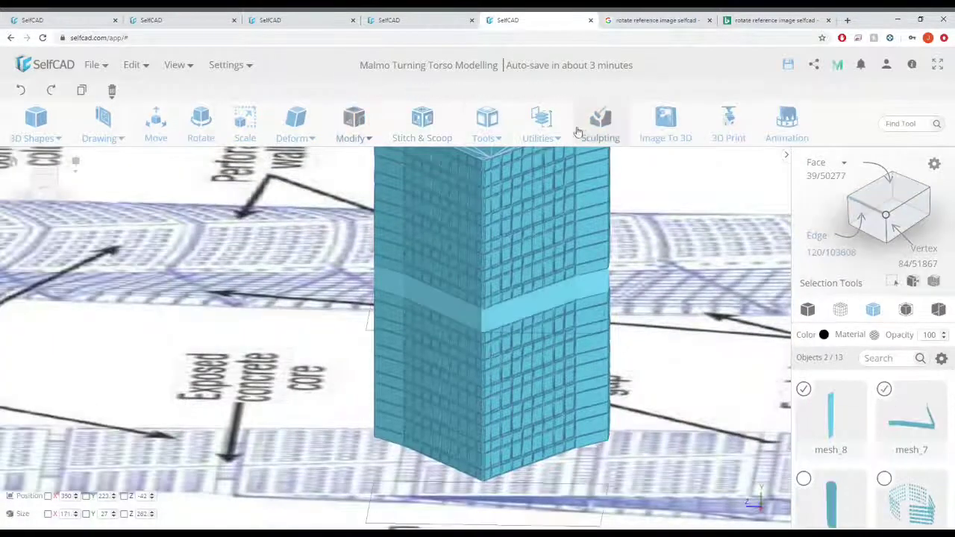
- Merge the new corner piece with the merged bands into one object
mouse_move(542, 136)
click(597, 350)
scroll(544, 327, down, 2)
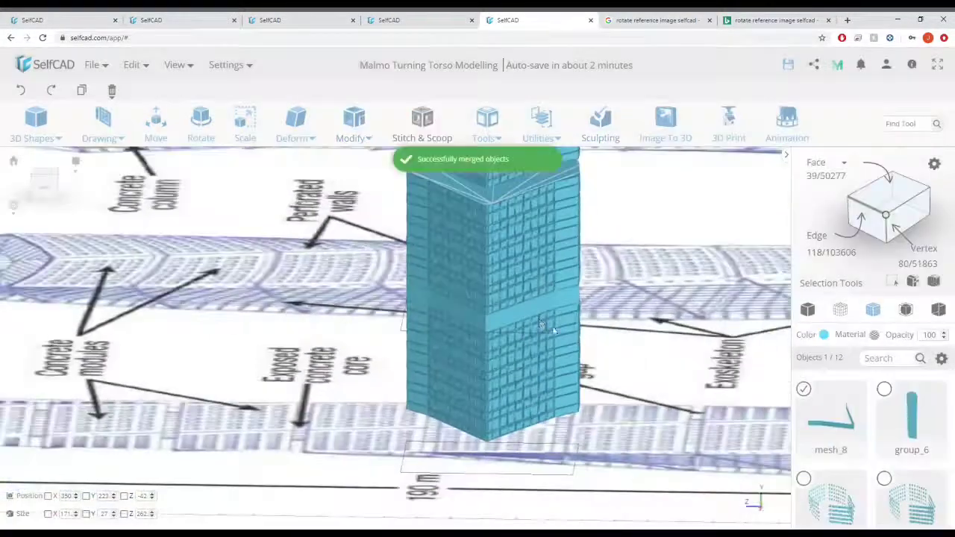
- Examine the bands and the open gaps around the tower's lower blocks from several angles
right_drag(544, 326, 602, 319)
scroll(349, 263, down, 3)
right_drag(349, 264, 567, 350)
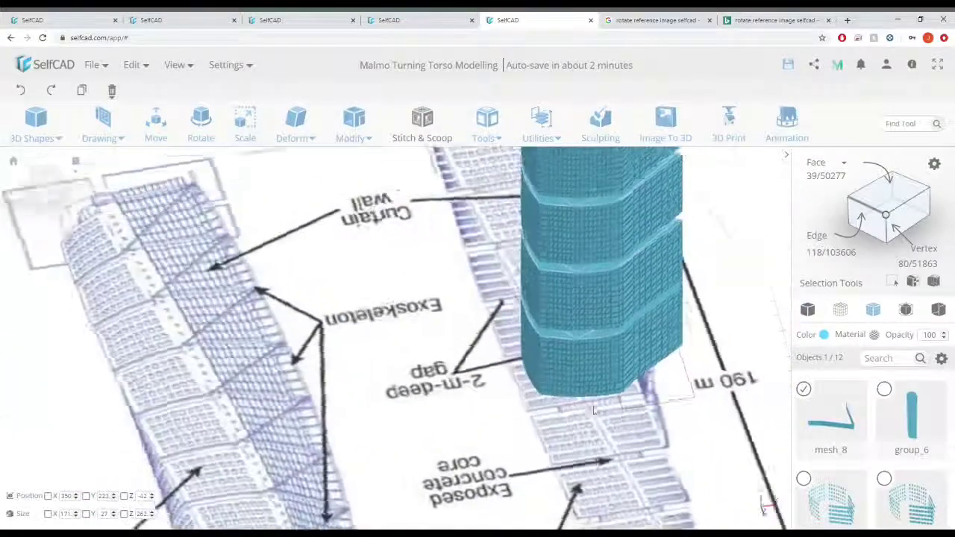
scroll(575, 388, up, 5)
right_drag(576, 388, 507, 415)
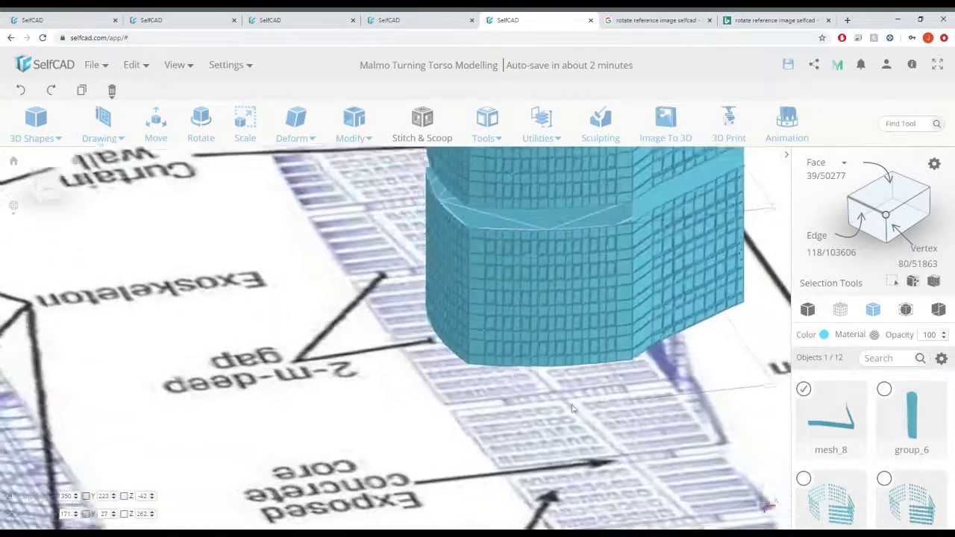
middle_drag(499, 220, 487, 289)
scroll(486, 289, up, 4)
scroll(541, 352, down, 14)
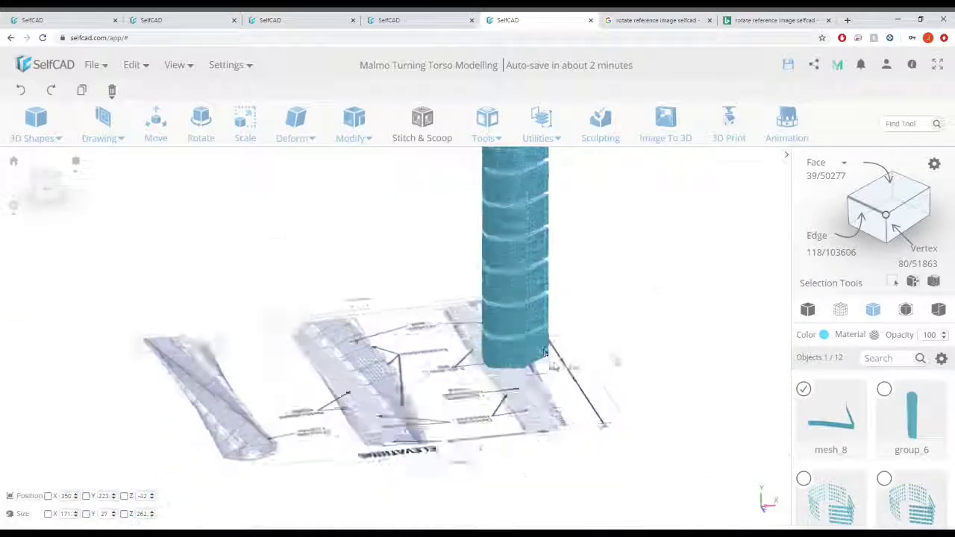
- Select the flat tower profile outline (profile_2) and fill it with Fill Polygons to make a surface
scroll(951, 426, down, 5)
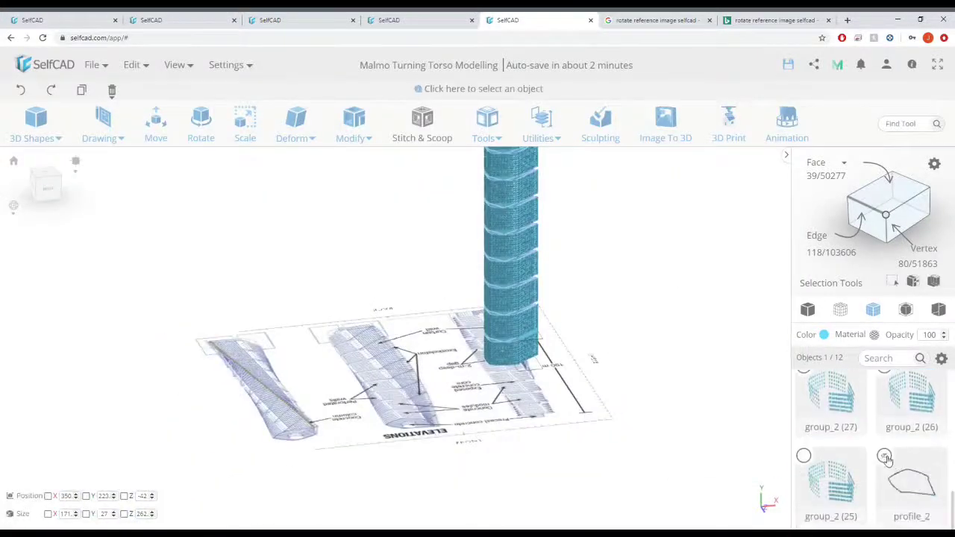
scroll(459, 381, up, 9)
scroll(371, 418, down, 2)
click(373, 401)
click(484, 135)
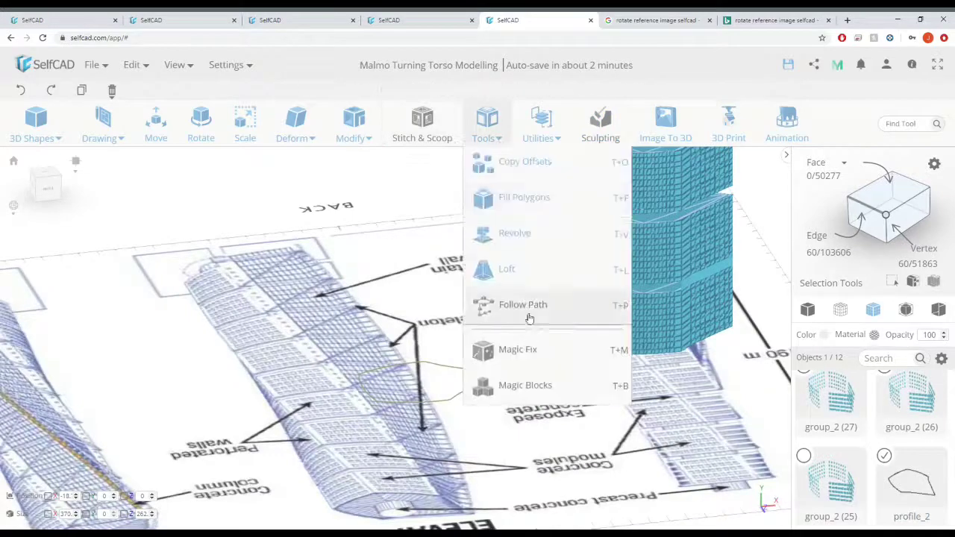
click(524, 198)
click(131, 157)
scroll(454, 391, up, 5)
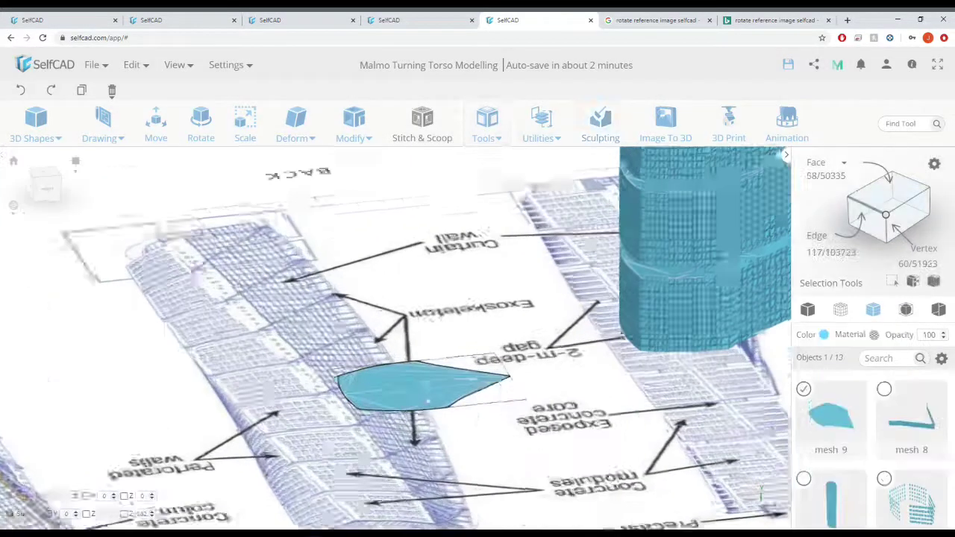
- Scale the filled profile down inside its outline to about 326 along X and 231 along Z
click(245, 121)
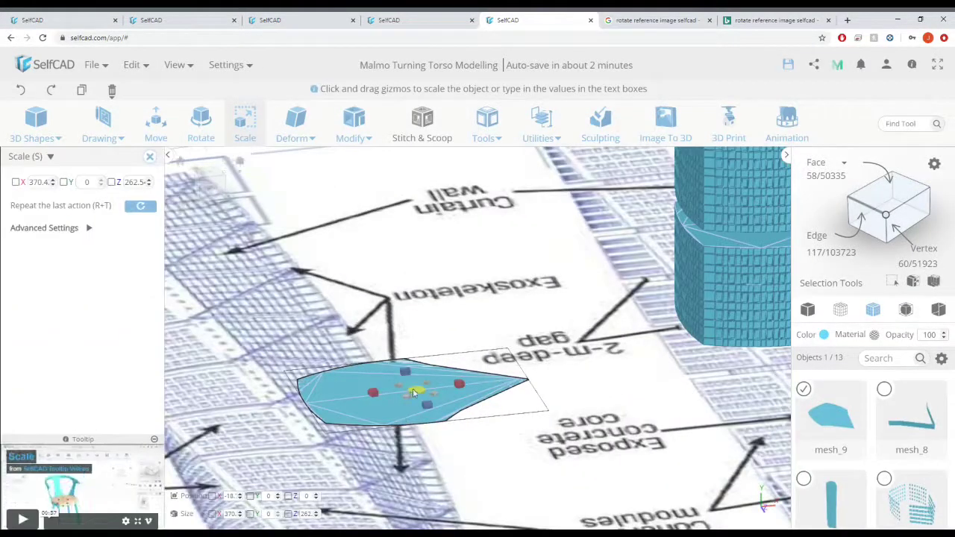
drag(407, 401, 334, 430)
click(153, 158)
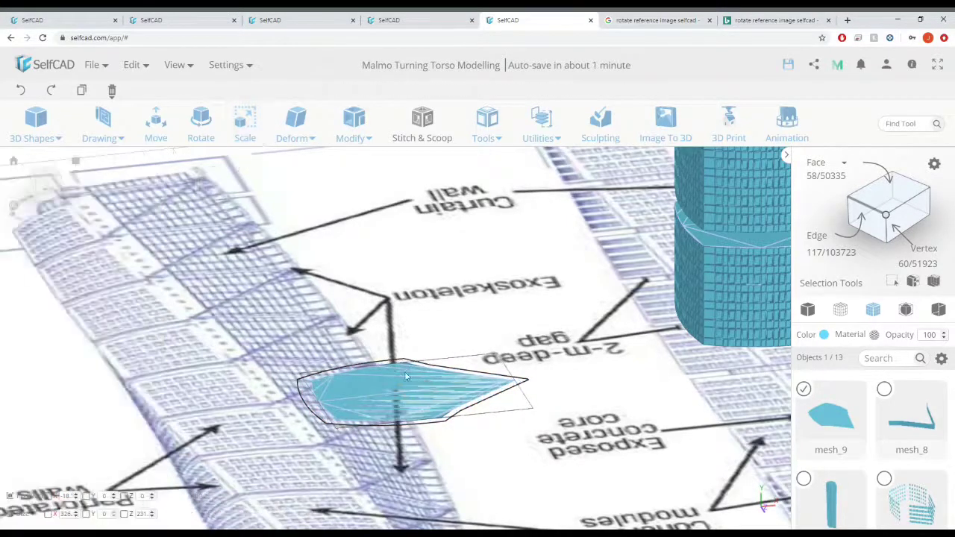
- Extrude the scaled profile upward by about 18 to form a slab
scroll(524, 396, down, 3)
middle_drag(527, 397, 478, 394)
scroll(687, 314, down, 5)
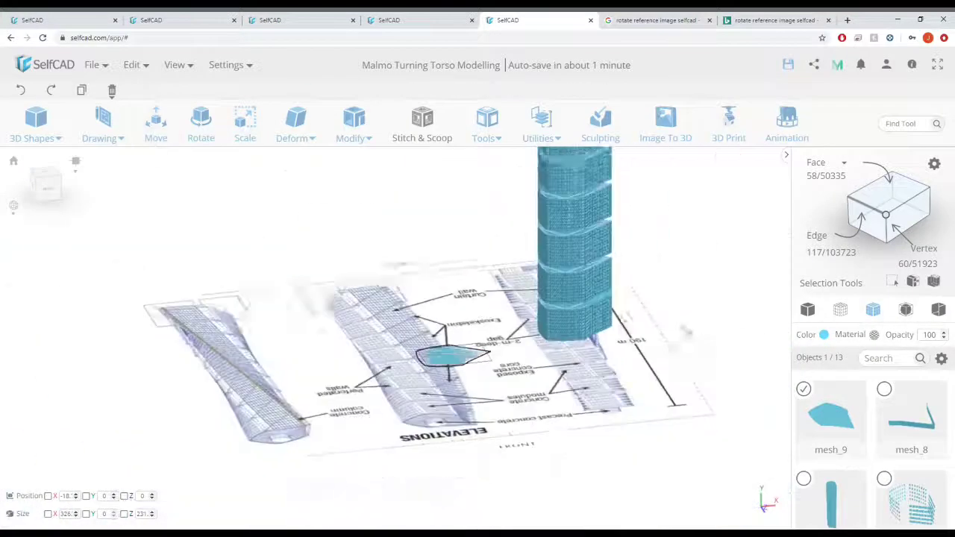
middle_drag(690, 310, 697, 361)
scroll(702, 388, up, 5)
middle_drag(709, 437, 702, 373)
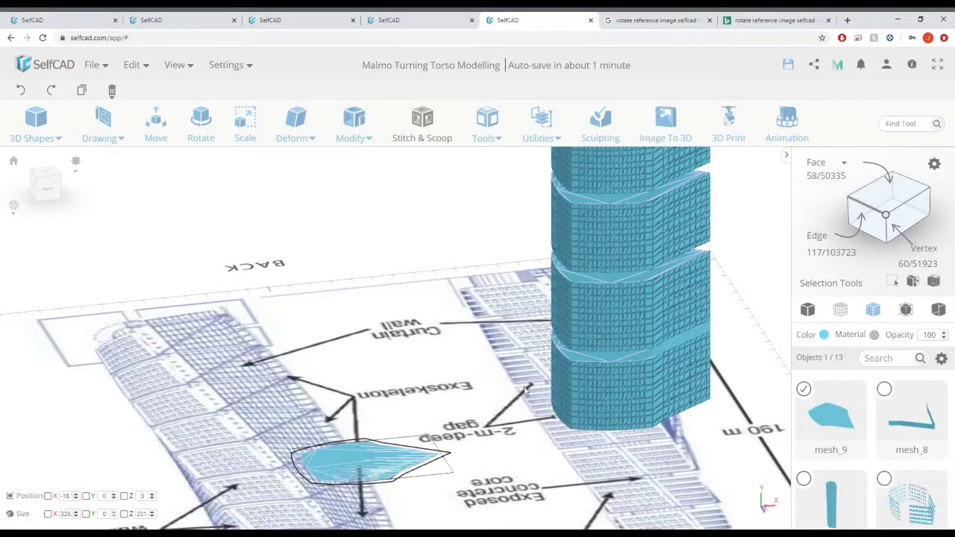
mouse_move(352, 136)
click(359, 163)
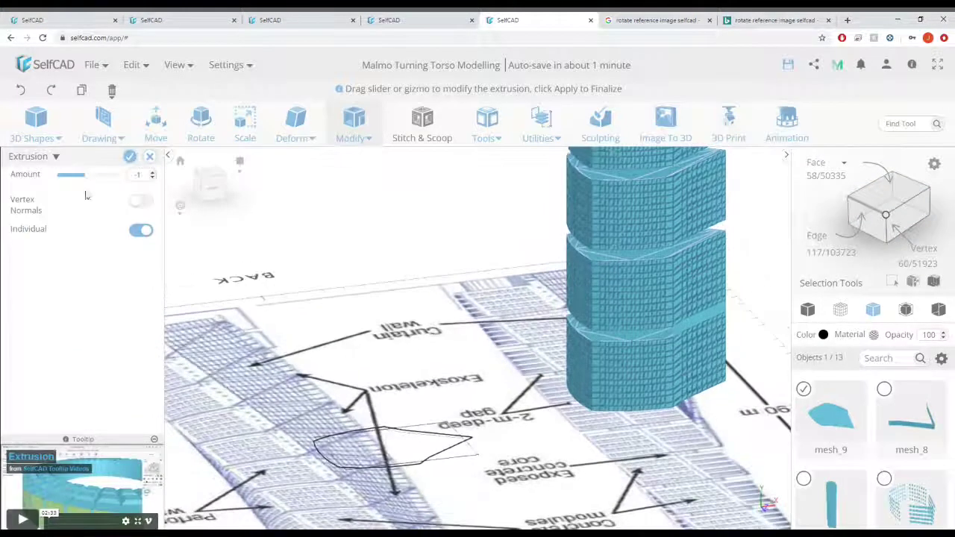
drag(88, 176, 97, 181)
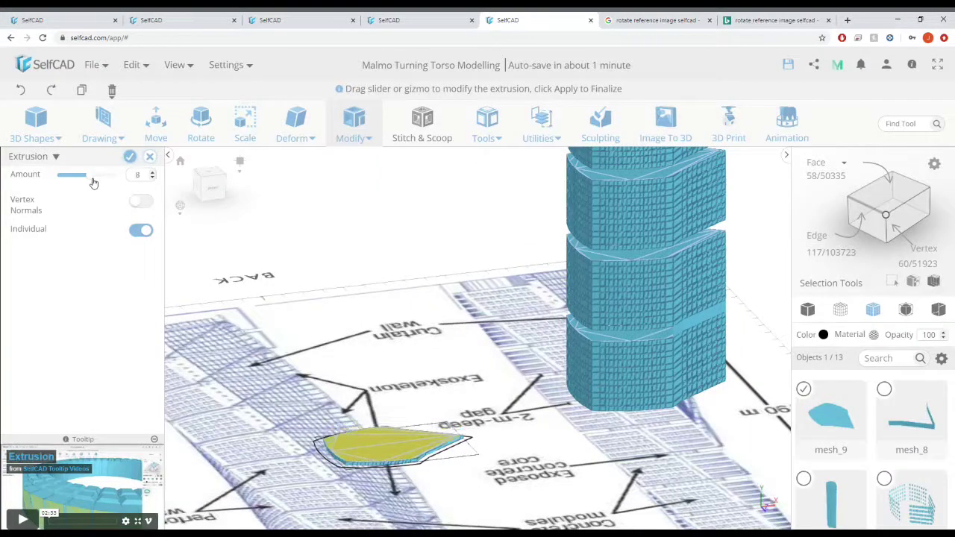
click(130, 157)
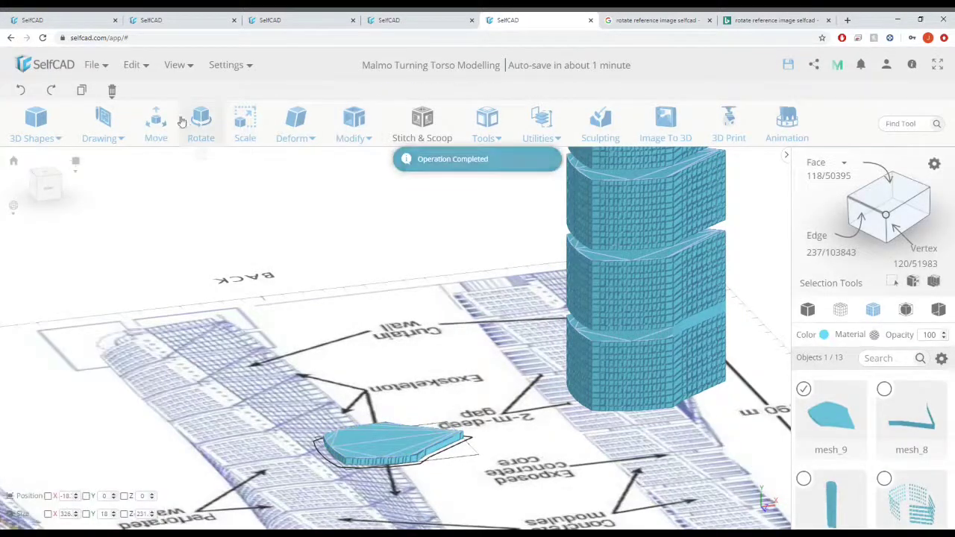
- Move the slab up to about Y 221.7 and along X to about 555, toward the tower's lowest gap
click(159, 125)
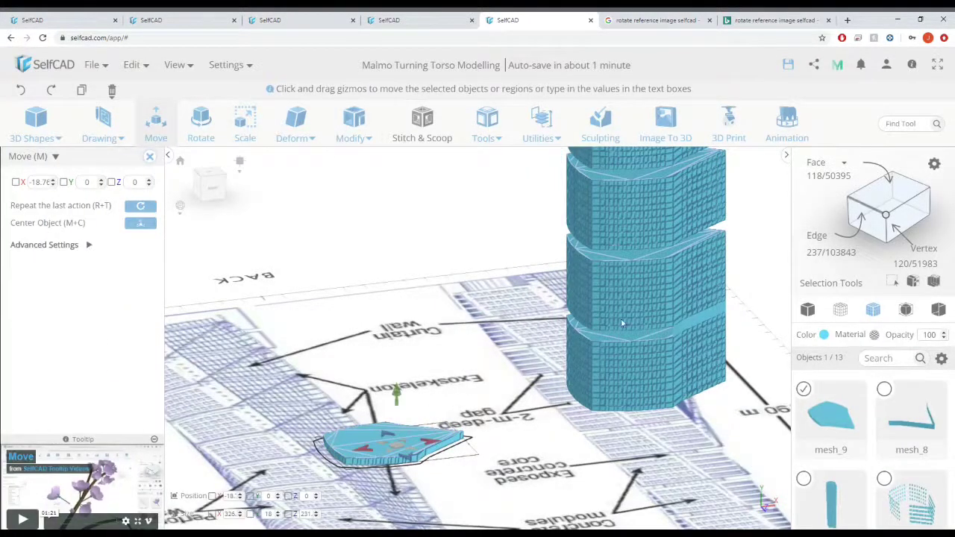
click(196, 192)
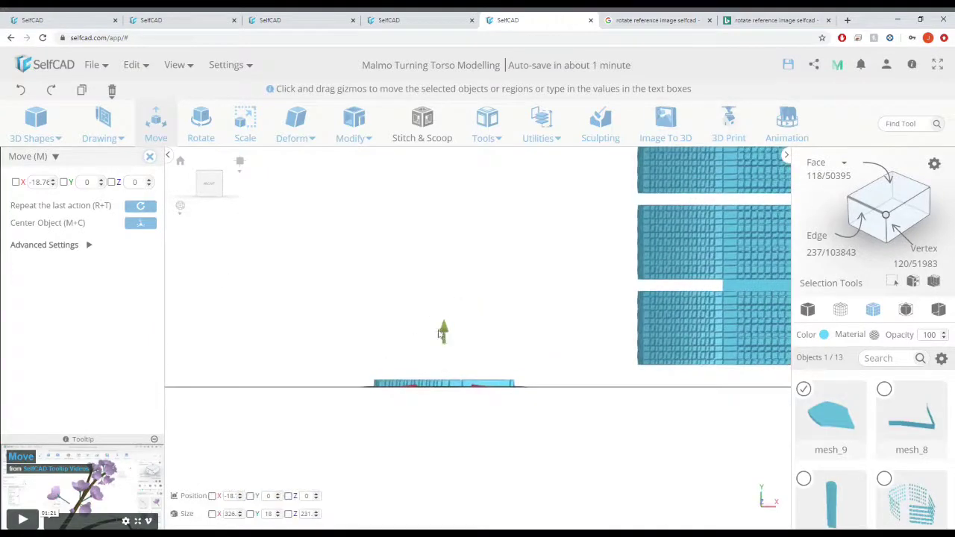
drag(444, 329, 613, 231)
right_drag(480, 297, 471, 328)
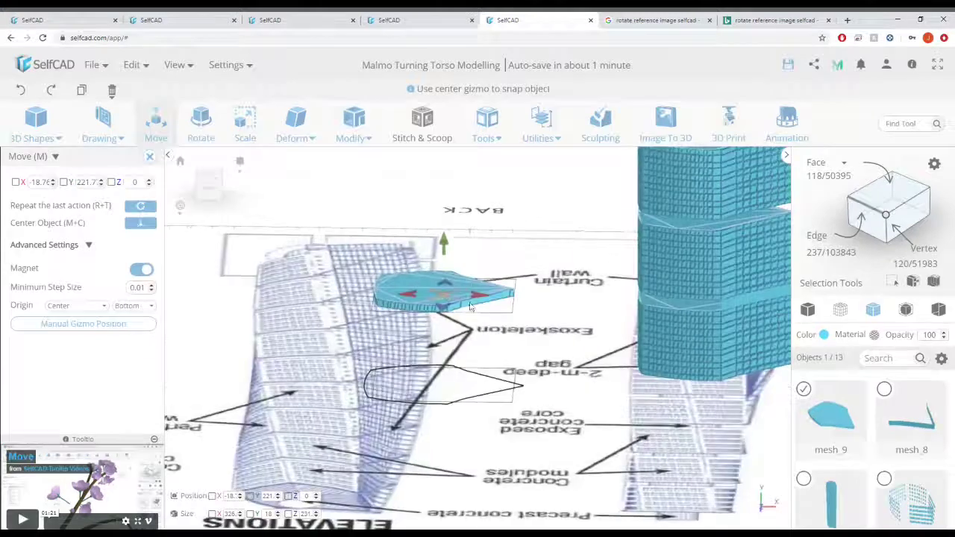
drag(480, 295, 724, 297)
right_drag(578, 381, 576, 357)
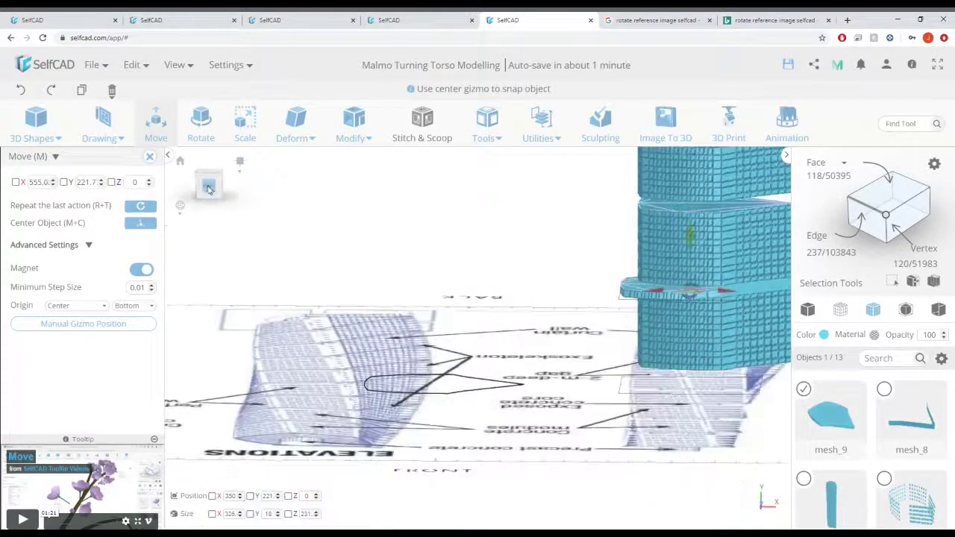
- Fine-tune the slab's position in the gap above the lowest block to about X 614.1, Y 223.2 and Z -42.53
click(209, 188)
scroll(485, 294, up, 5)
drag(478, 268, 479, 264)
right_drag(407, 369, 404, 395)
drag(434, 395, 508, 395)
right_drag(374, 399, 428, 419)
drag(644, 383, 603, 368)
right_drag(433, 399, 624, 396)
drag(315, 386, 309, 382)
right_drag(634, 410, 534, 399)
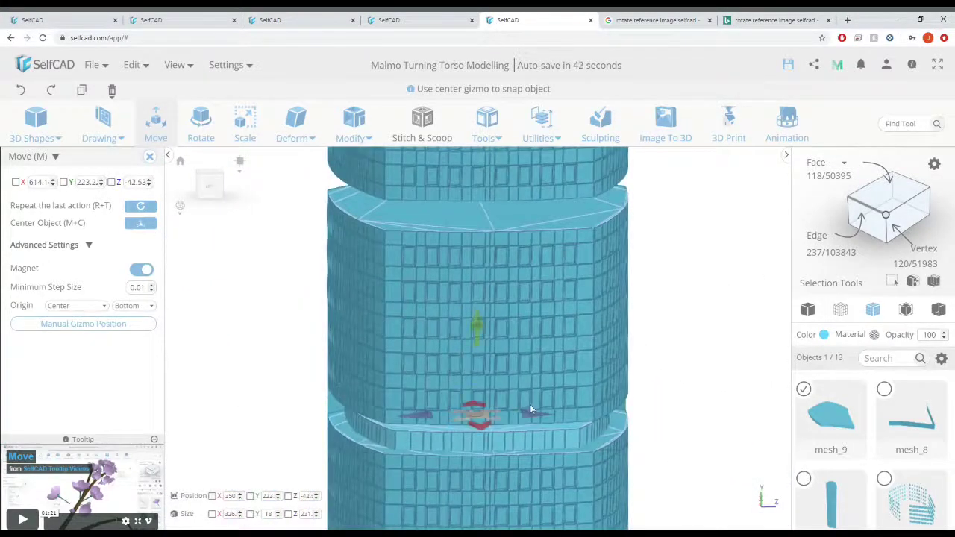
- Shift the slab along X to about 611.7 using a wireframe top view, and restore the solid display
scroll(533, 410, down, 5)
right_drag(657, 419, 643, 464)
click(211, 191)
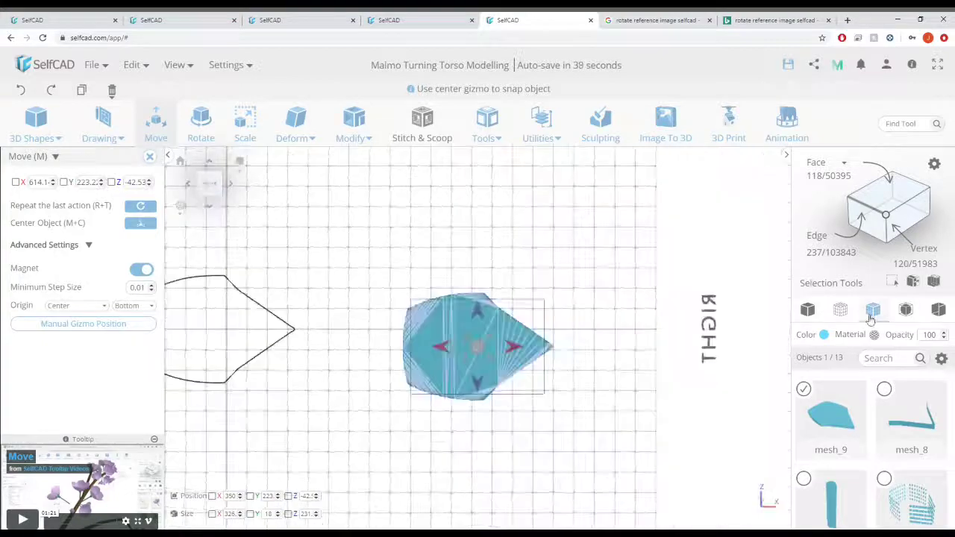
click(845, 313)
scroll(462, 334, up, 6)
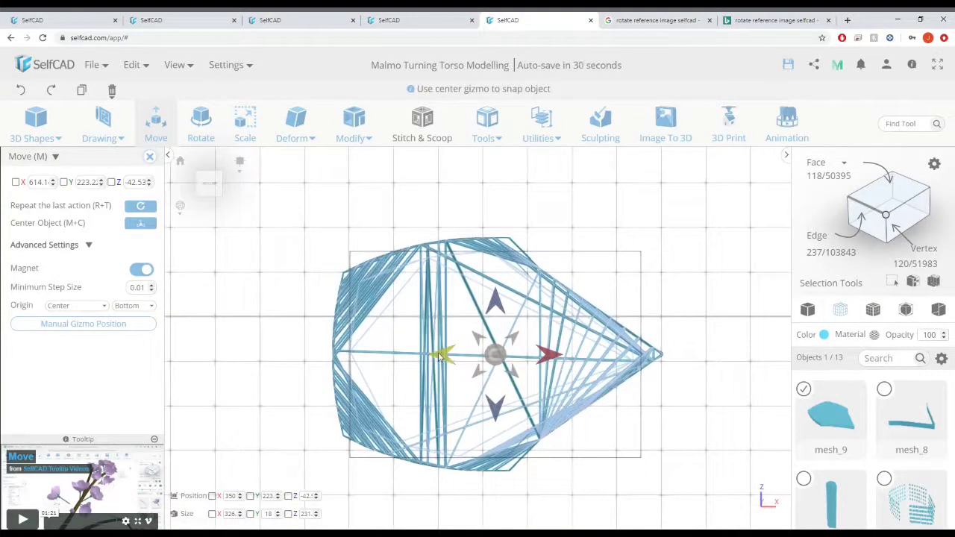
drag(440, 355, 438, 357)
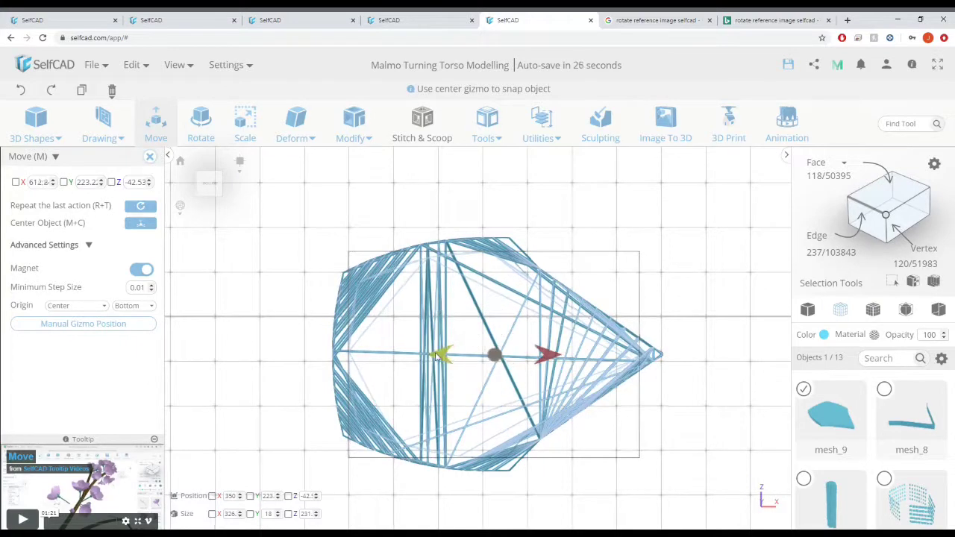
right_drag(644, 226, 853, 358)
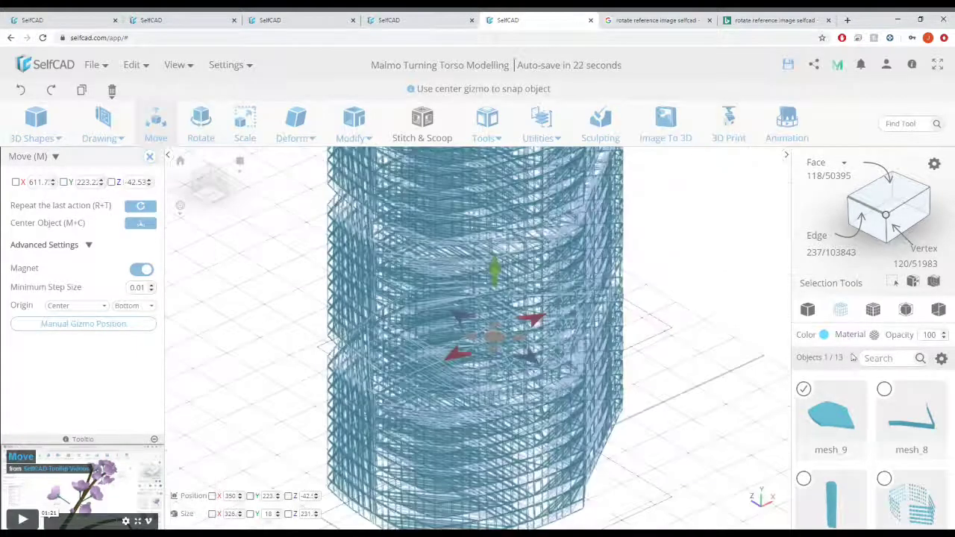
click(873, 313)
- Reposition the scale gizmo at the slab's base and stretch its height to about 33 to fill the gap
scroll(567, 366, down, 5)
right_drag(567, 366, 593, 435)
scroll(592, 435, up, 3)
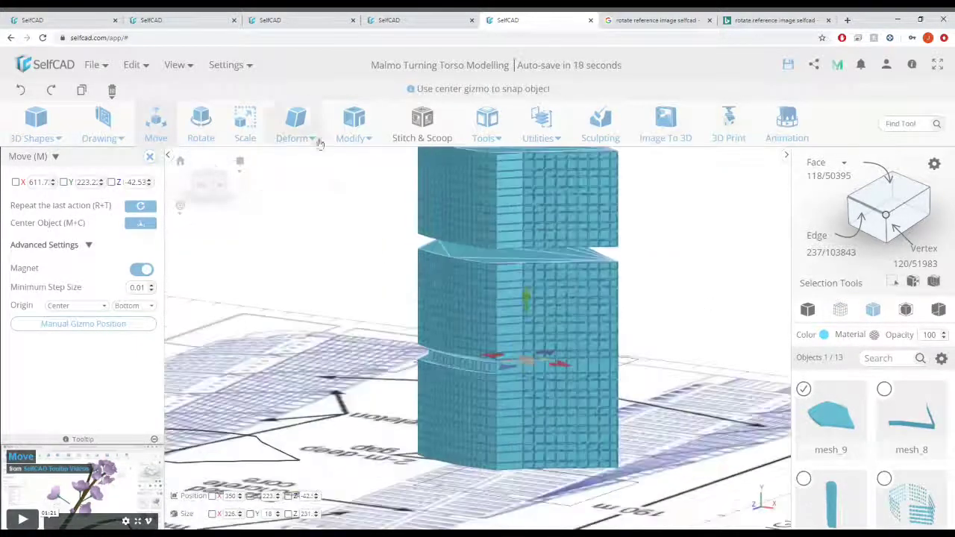
click(247, 128)
right_drag(410, 458, 428, 430)
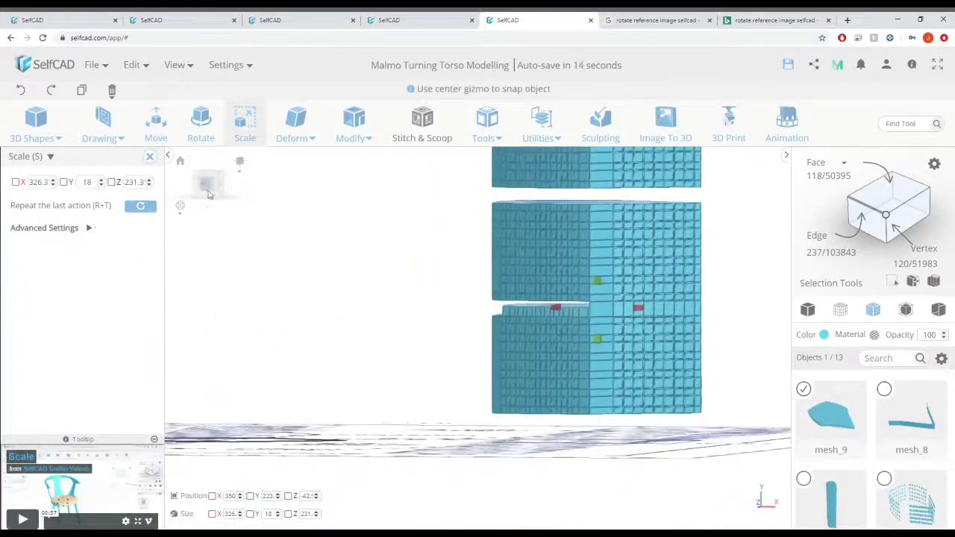
click(210, 194)
click(88, 227)
click(118, 359)
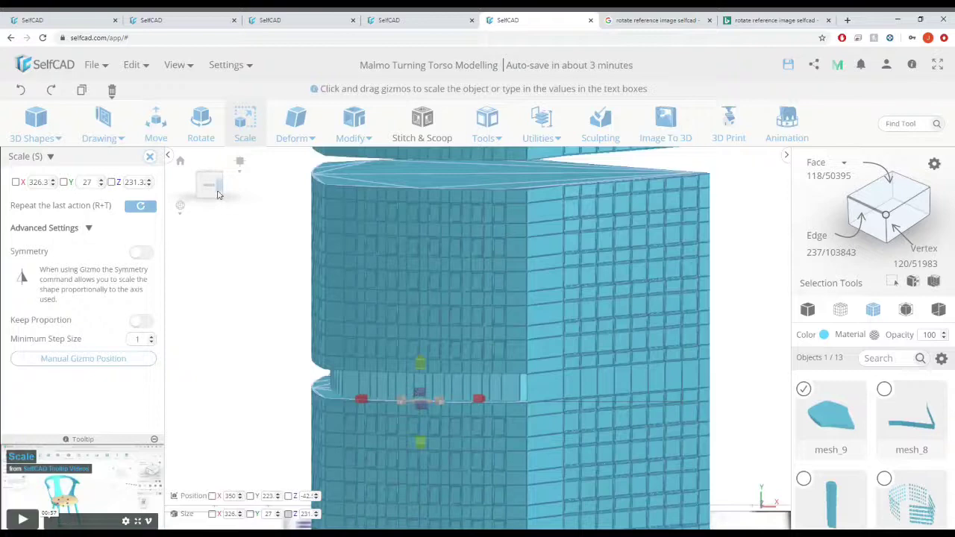
click(218, 195)
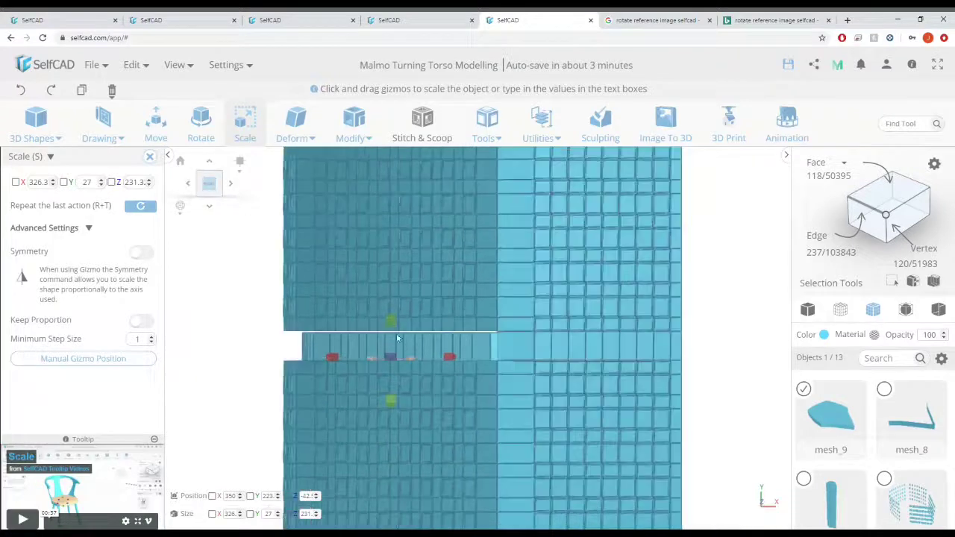
scroll(395, 323, down, 3)
click(150, 157)
scroll(608, 384, down, 2)
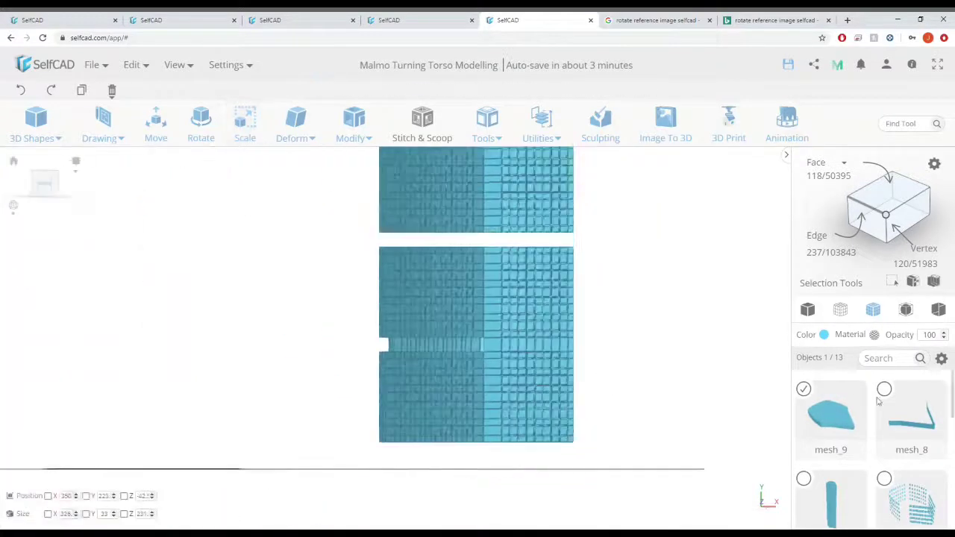
- Select the merged bands (mesh_8) without the slab and switch to face selection
click(885, 389)
right_drag(606, 327, 622, 367)
scroll(623, 368, up, 3)
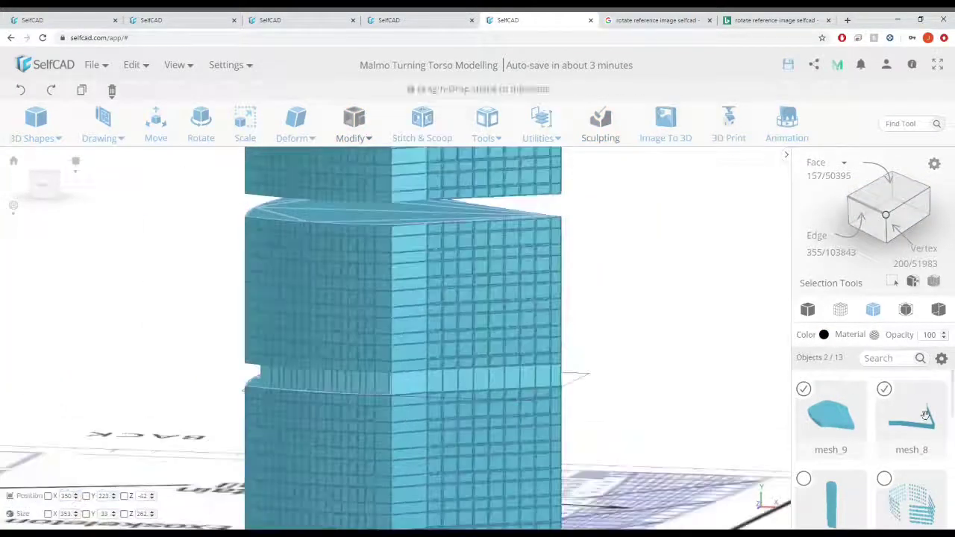
click(804, 389)
click(880, 180)
scroll(430, 381, up, 3)
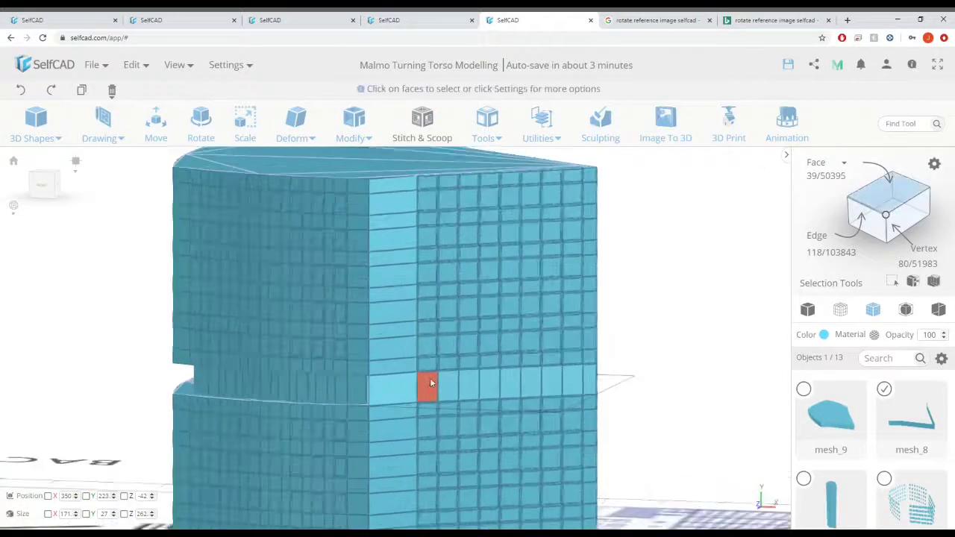
scroll(431, 385, up, 2)
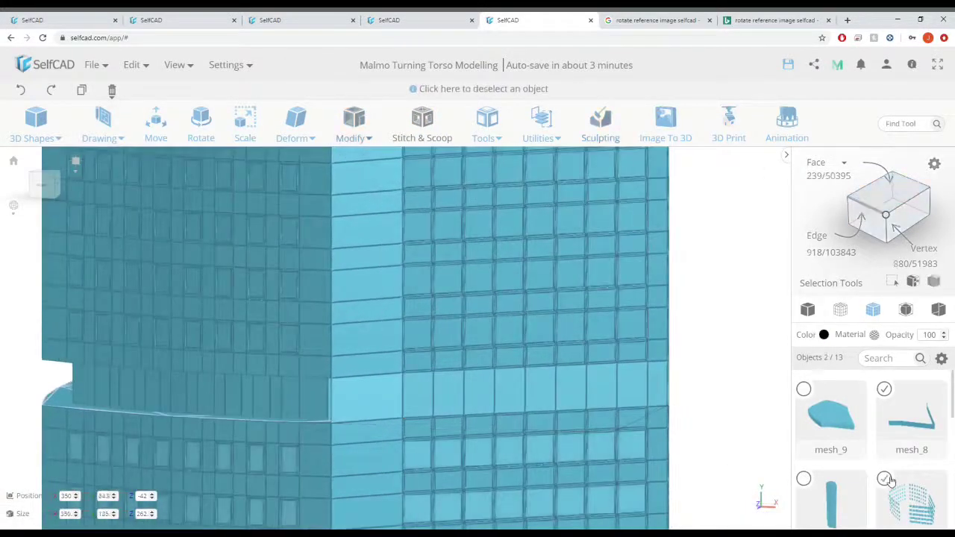
scroll(892, 481, down, 3)
scroll(891, 482, up, 2)
click(421, 398)
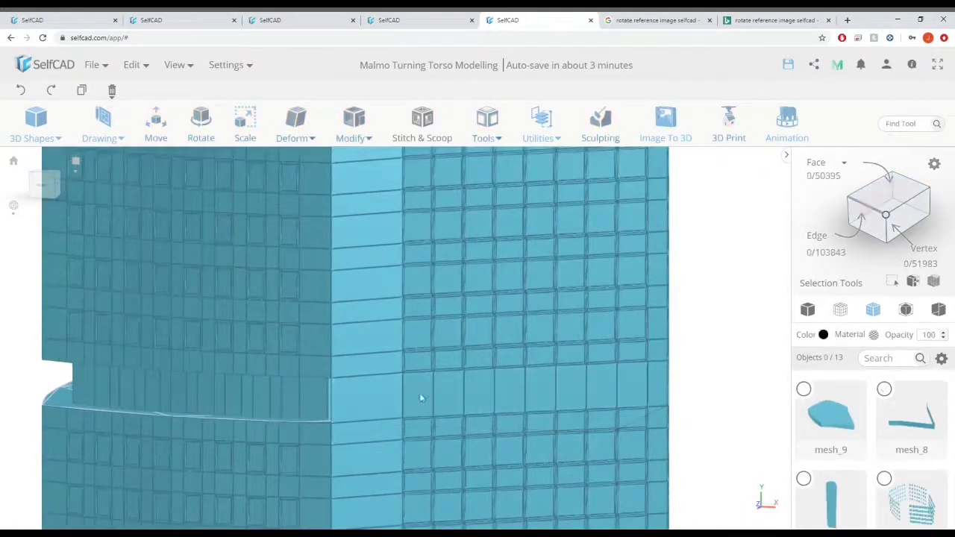
click(891, 390)
- Select the window-width faces of the mesh_8 band on both gridded walls, eight per wall, leaving out the corner faces
scroll(420, 398, down, 3)
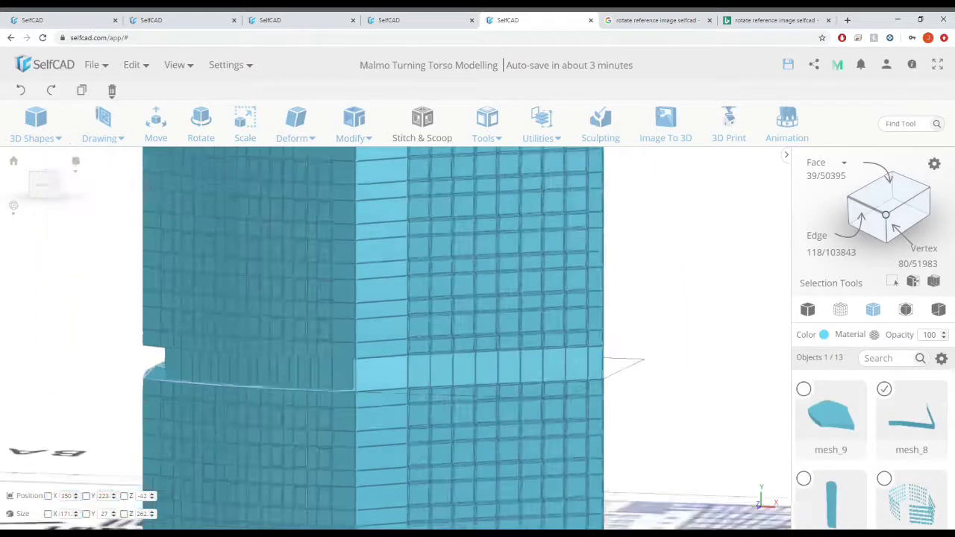
click(420, 370)
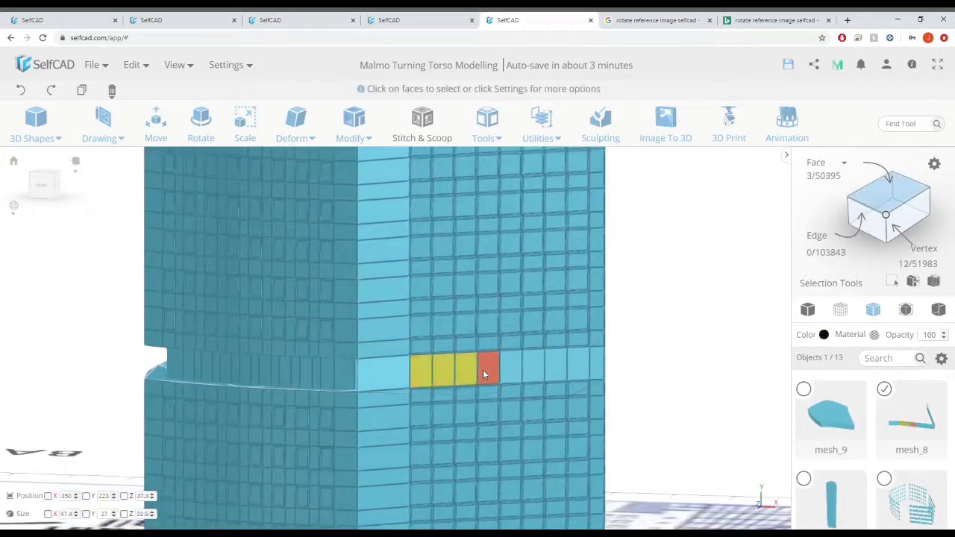
click(484, 370)
click(511, 367)
scroll(570, 366, down, 2)
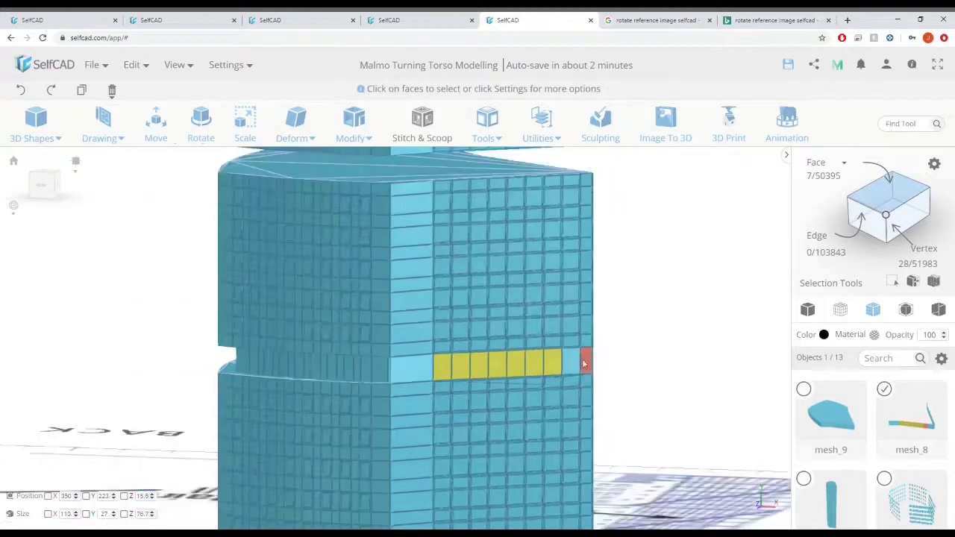
click(572, 363)
right_drag(687, 375, 513, 388)
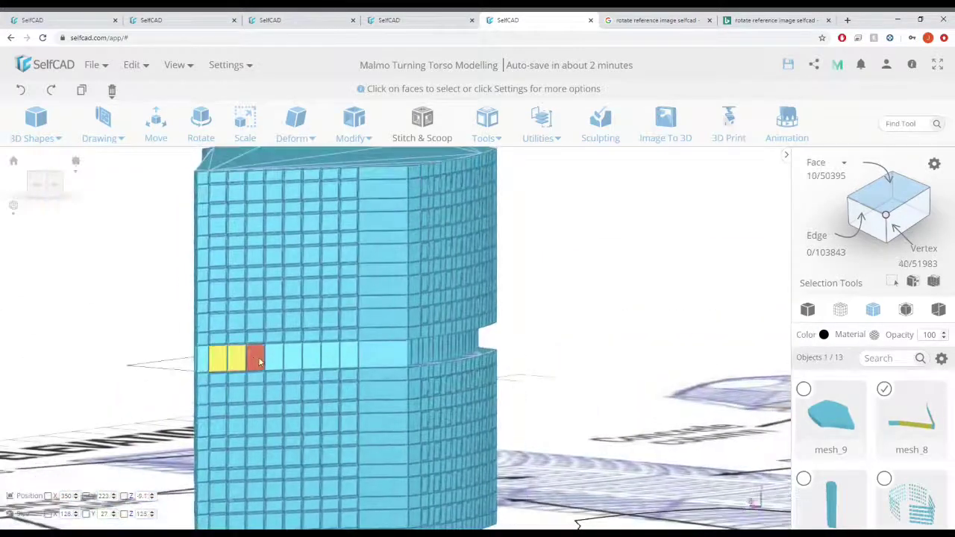
click(271, 362)
click(317, 363)
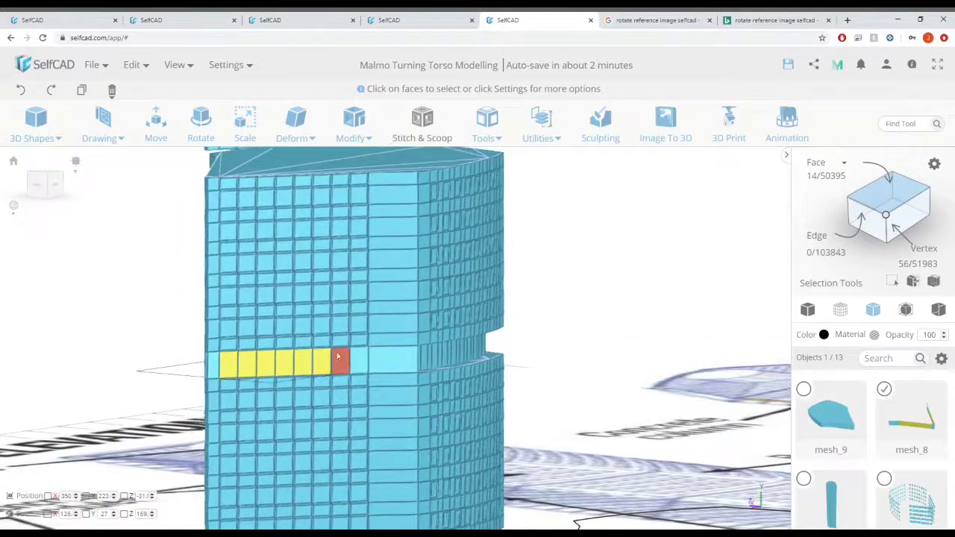
click(354, 361)
- Inset the selected band faces to frame them as windows like those on the floor blocks
click(361, 138)
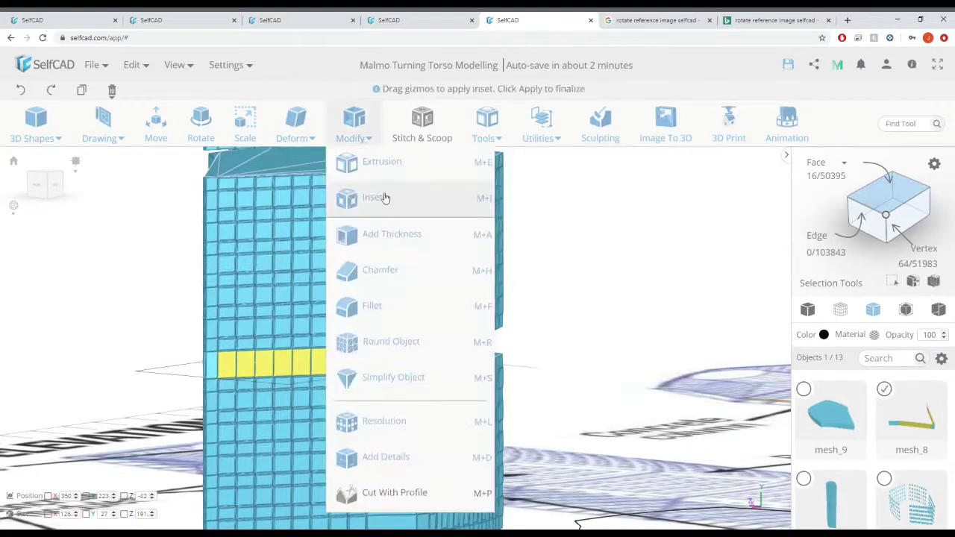
click(383, 197)
click(130, 159)
scroll(228, 373, up, 5)
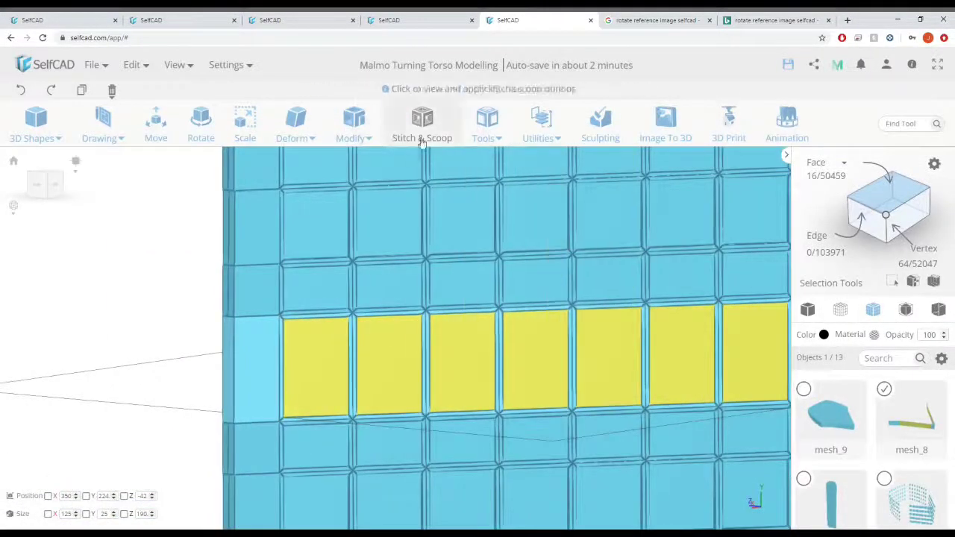
- Extrude the inset window faces by -1 with Vertex Normals and Individual enabled
mouse_move(364, 138)
click(408, 166)
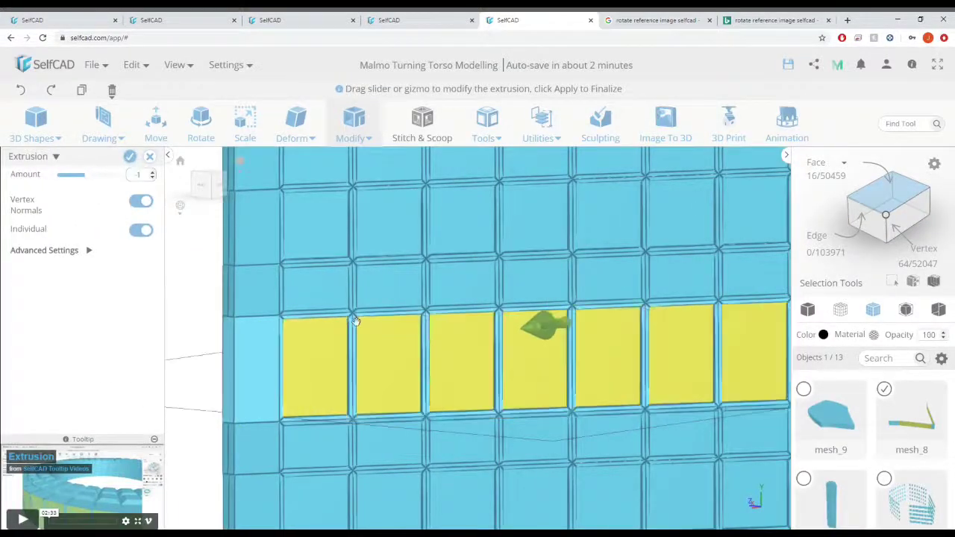
scroll(354, 320, down, 8)
drag(676, 348, 415, 314)
click(130, 157)
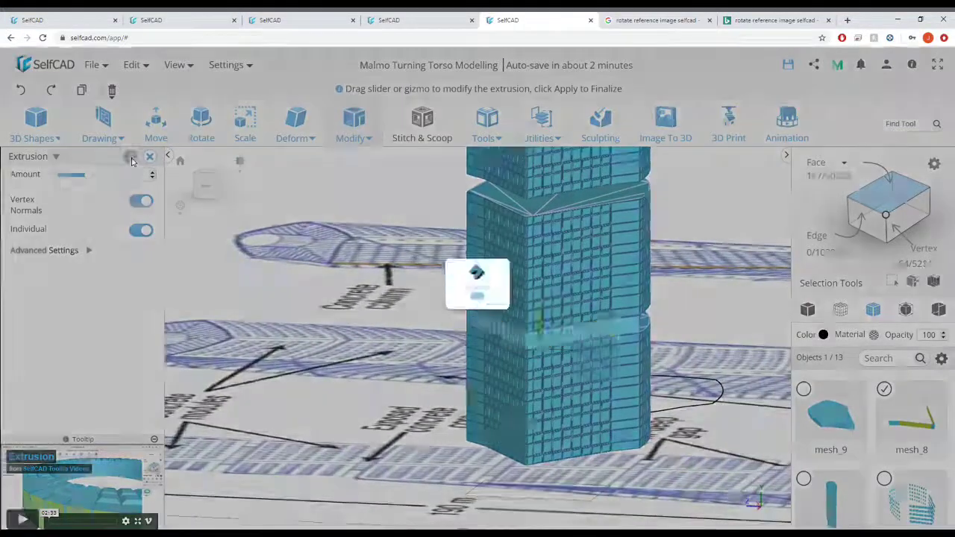
- Split the recessed window faces off the band as a separate object and set its opacity to 40
click(552, 134)
click(642, 420)
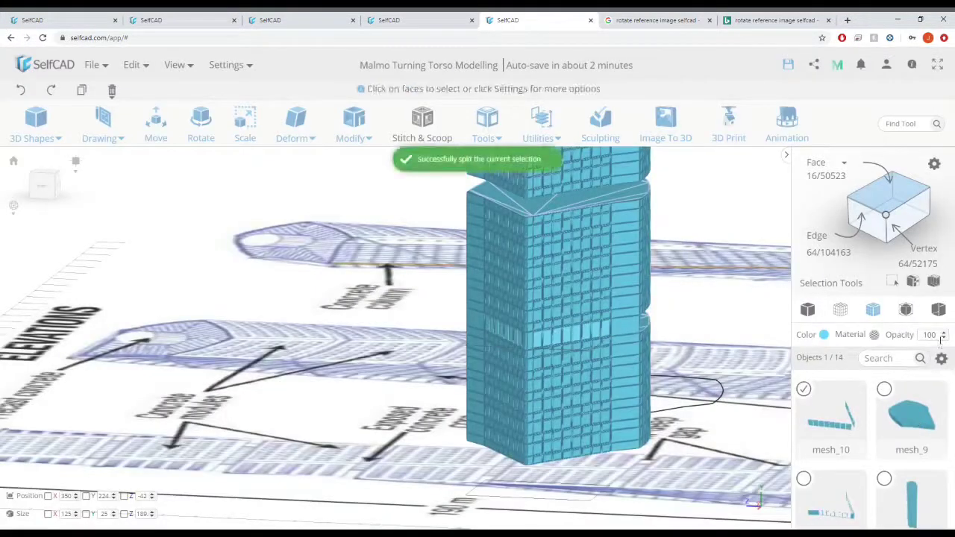
scroll(675, 355, up, 5)
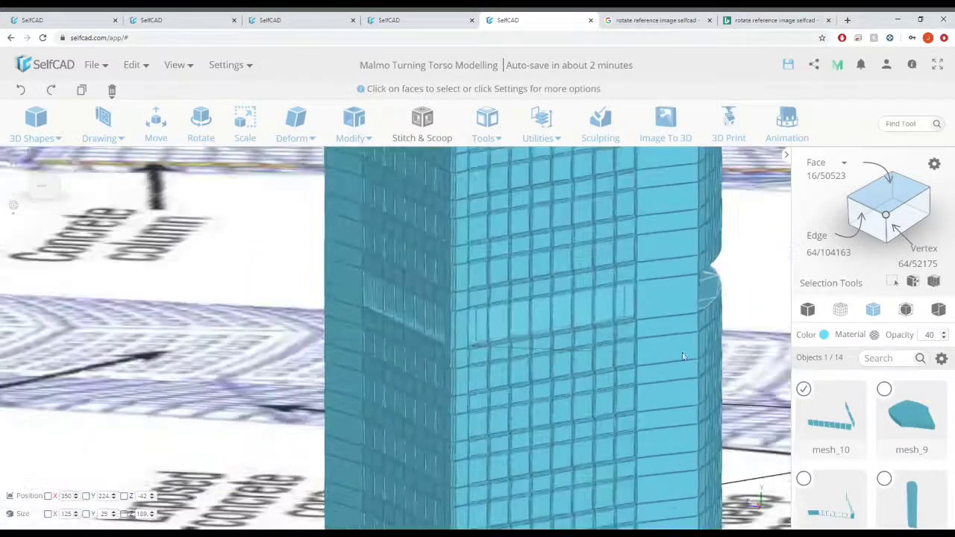
scroll(730, 340, down, 4)
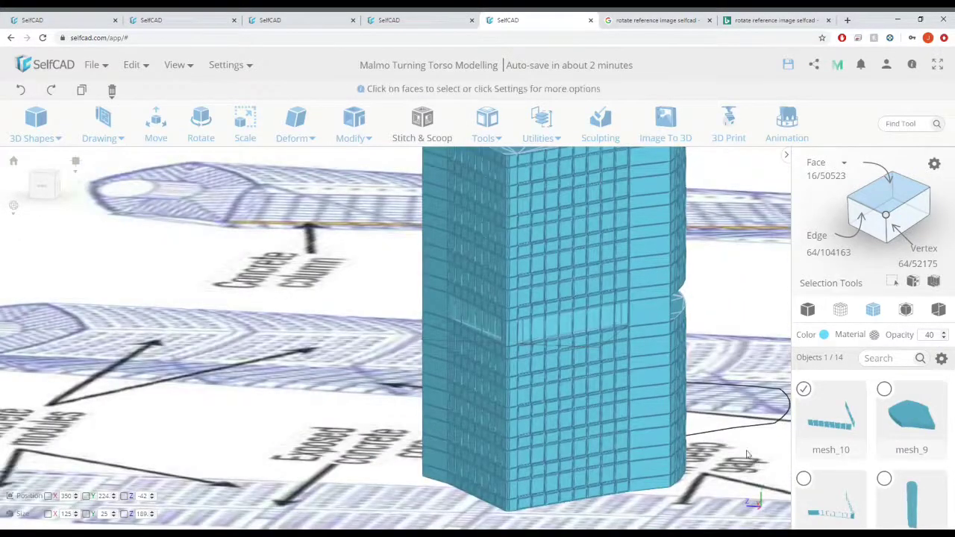
right_drag(747, 454, 729, 450)
click(740, 461)
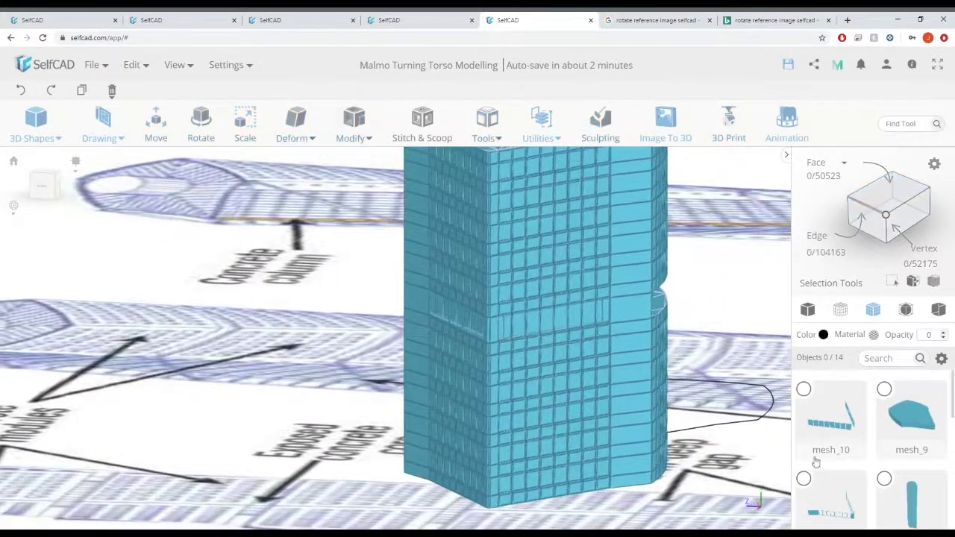
- Group the split window panes, the band and the slab (mesh_10, mesh_8 and mesh_9)
click(804, 390)
click(803, 476)
click(131, 65)
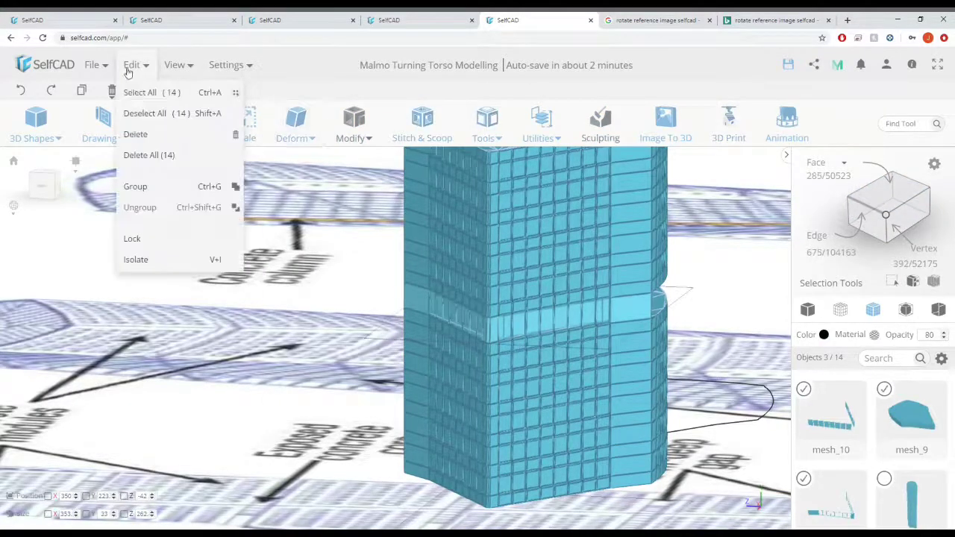
click(132, 185)
drag(612, 364, 571, 307)
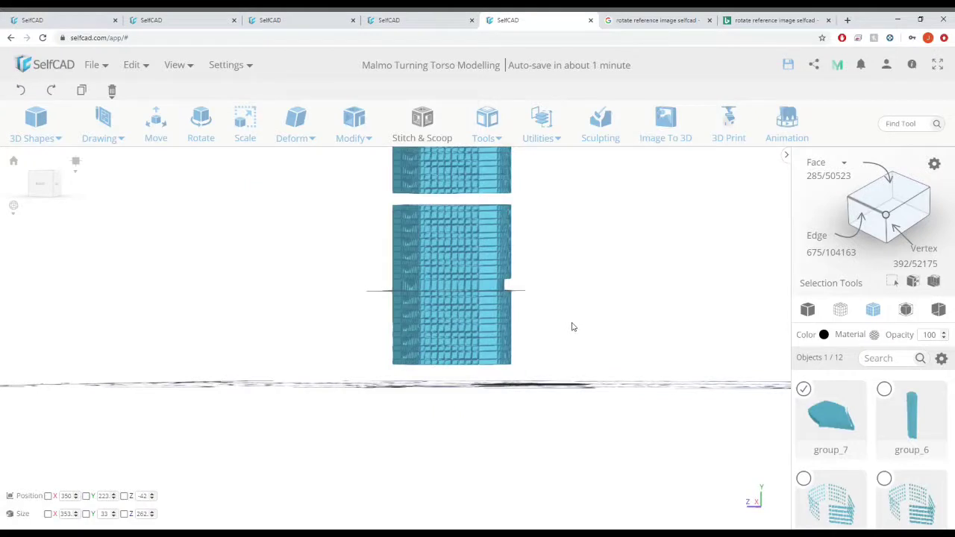
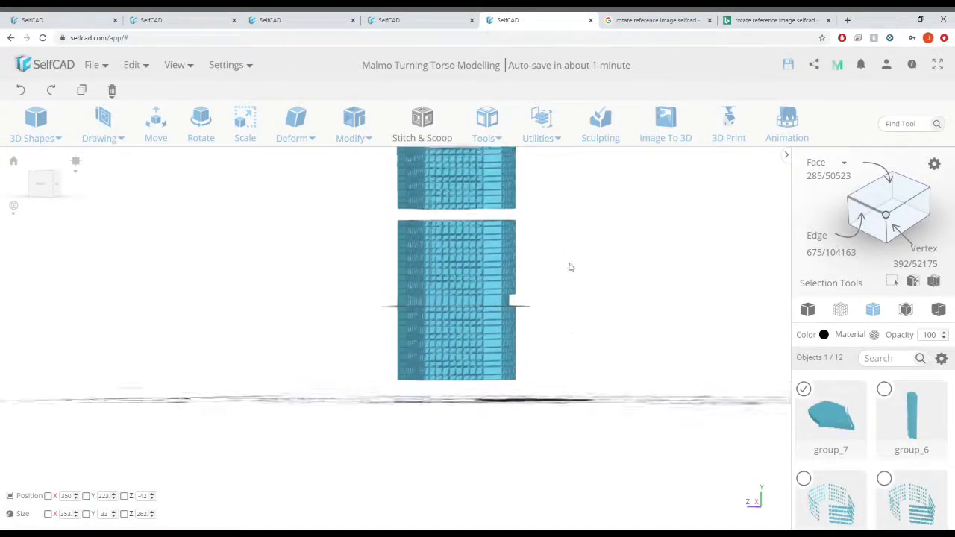
- Make seven copies of the gap group with a Z position offset of 200, and undo them
click(487, 123)
click(550, 164)
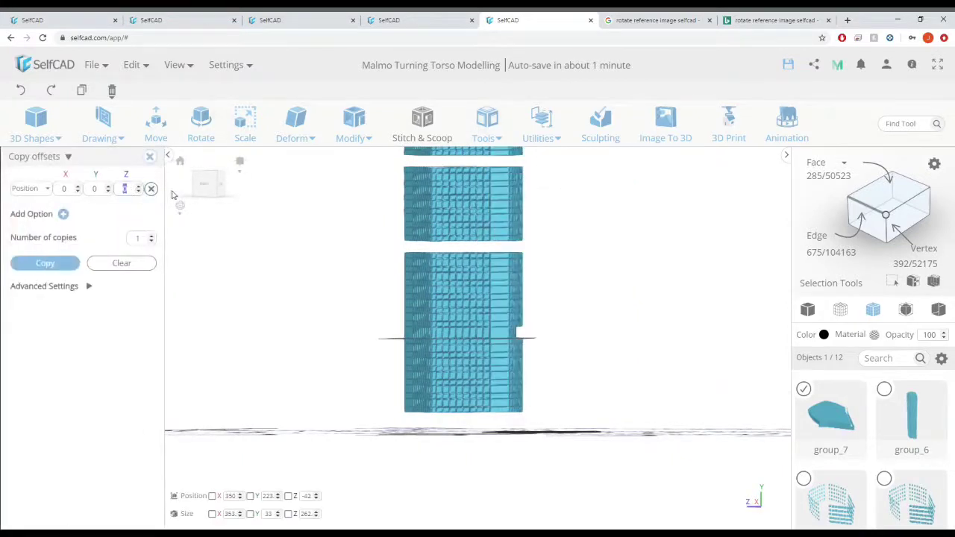
click(87, 288)
click(78, 290)
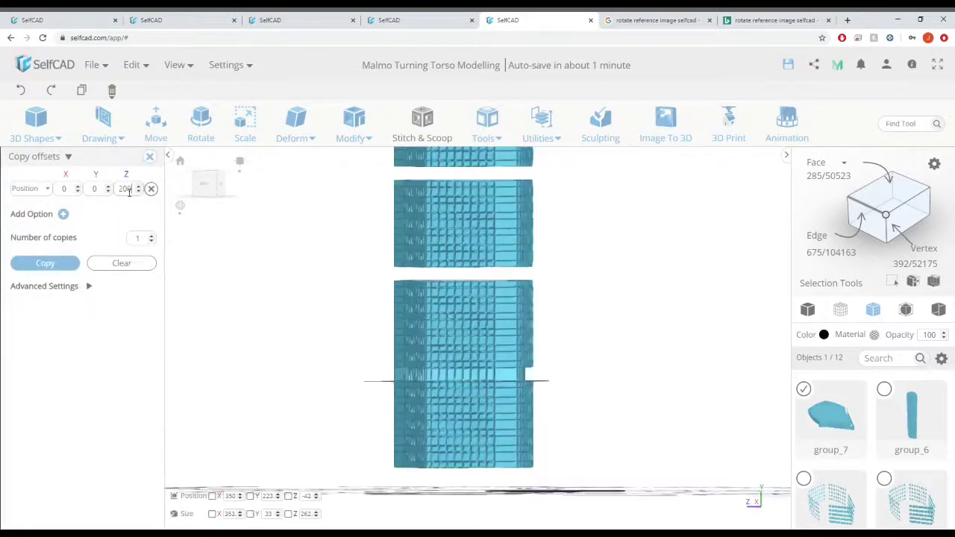
scroll(490, 354, down, 5)
right_drag(469, 242, 470, 284)
scroll(478, 254, down, 5)
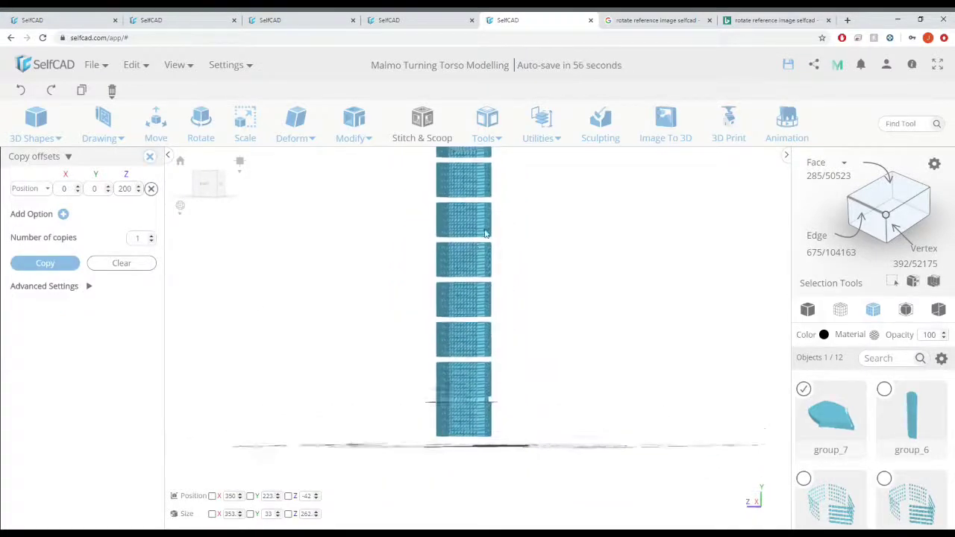
right_drag(483, 250, 480, 245)
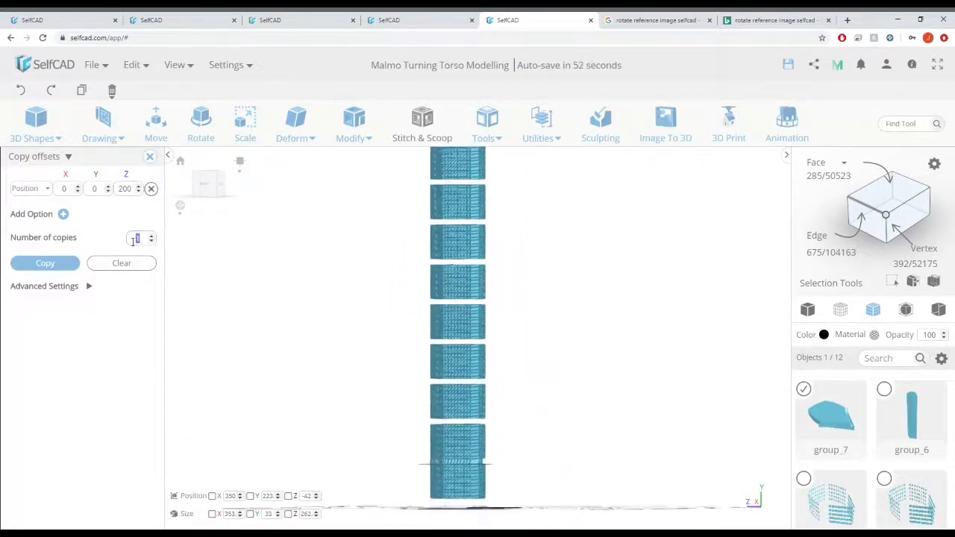
click(75, 265)
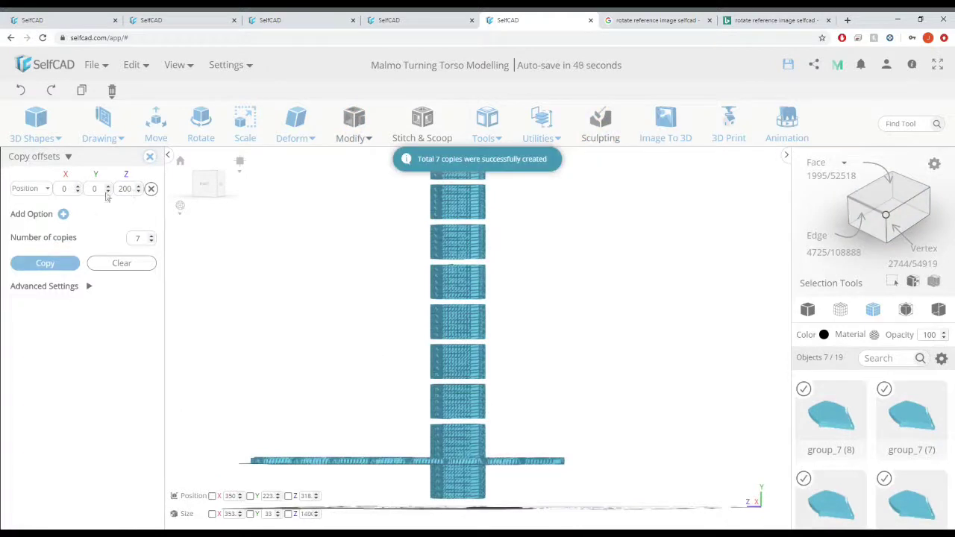
key(ctrl+z)
- Make seven copies of the gap group up the tower with position offsets of Y 200 and Z 0
double_click(136, 192)
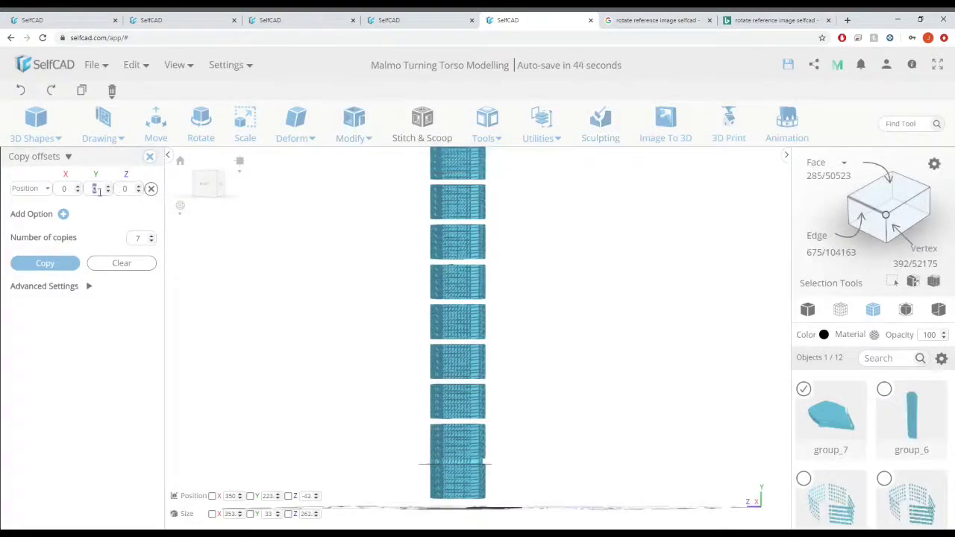
click(66, 264)
scroll(505, 264, down, 1)
scroll(559, 328, up, 3)
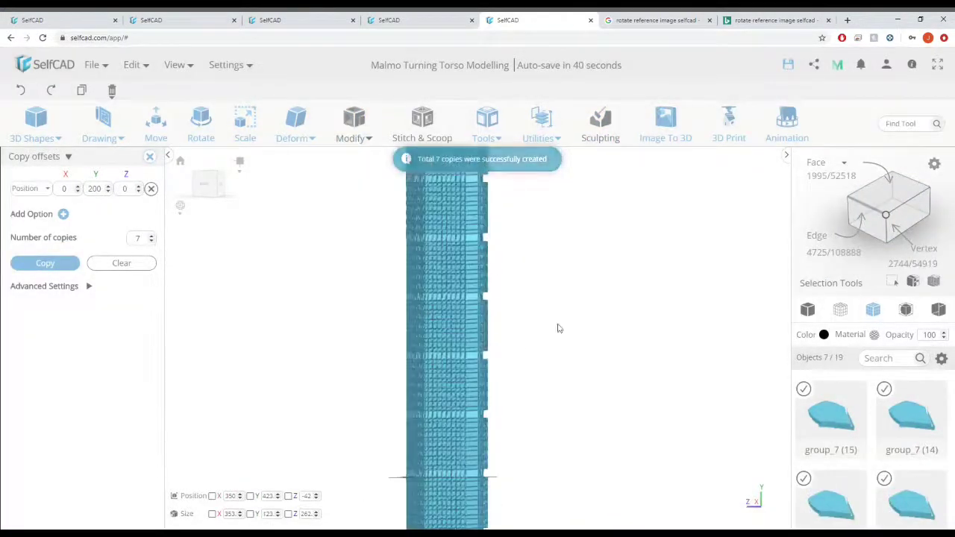
scroll(530, 306, down, 5)
- Add the original group_7 to the selected copies and group all the gap fillers
scroll(889, 474, down, 3)
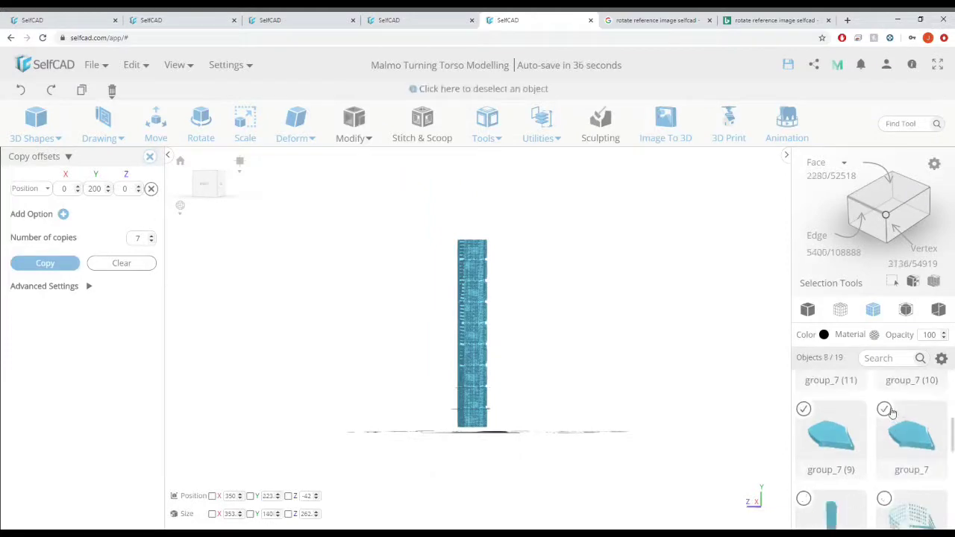
click(138, 70)
click(137, 186)
- Examine the filled gaps between the floor blocks from several sides and distances
right_drag(585, 329, 519, 364)
scroll(519, 364, up, 4)
middle_drag(519, 364, 535, 337)
right_drag(534, 338, 448, 354)
middle_drag(463, 359, 605, 384)
scroll(605, 384, up, 4)
scroll(605, 384, up, 4)
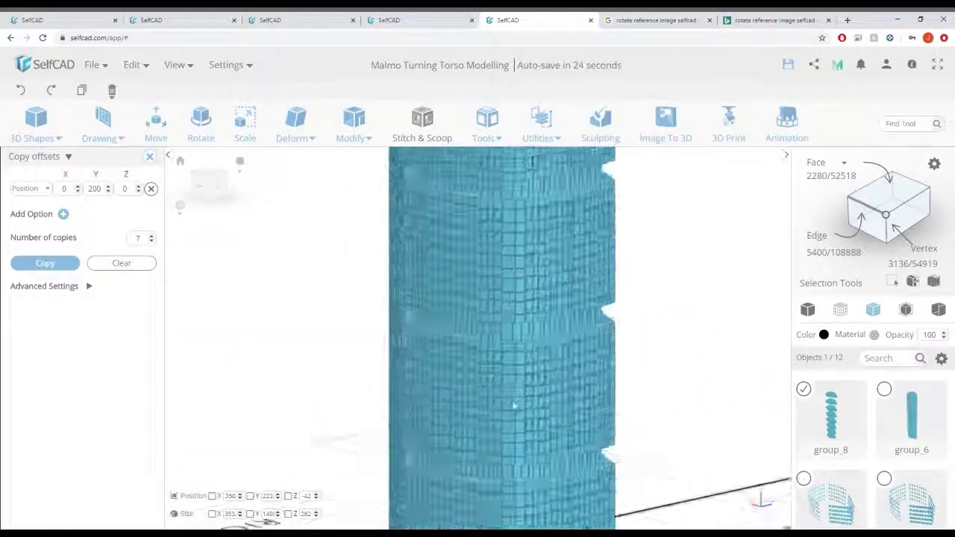
mouse_move(514, 405)
right_down()
mouse_move(699, 372)
mouse_move(610, 377)
mouse_move(424, 363)
mouse_move(482, 266)
mouse_move(467, 343)
mouse_move(599, 428)
mouse_move(645, 429)
right_up()
scroll(719, 376, down, 6)
scroll(601, 427, up, 4)
scroll(647, 429, down, 6)
mouse_move(622, 393)
right_down()
mouse_move(644, 415)
mouse_move(578, 345)
right_up()
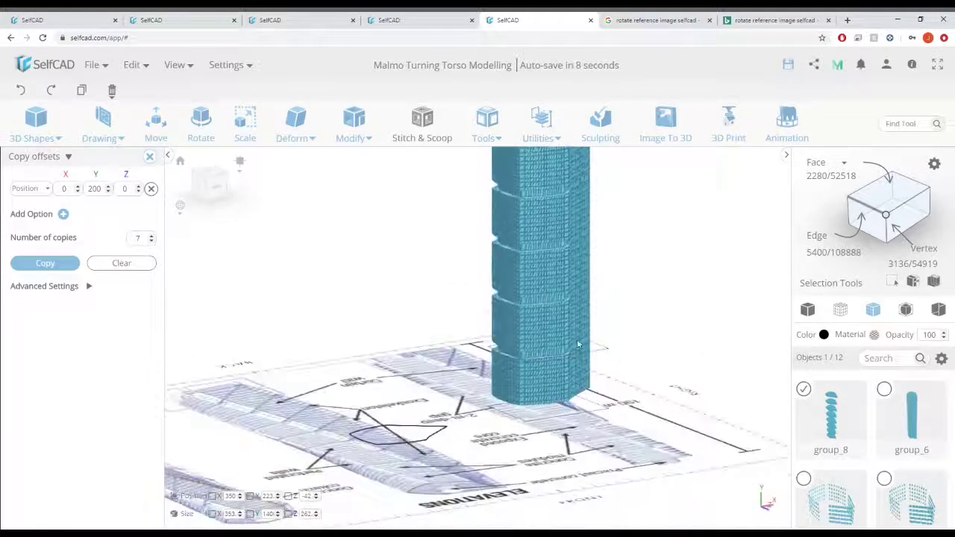
scroll(642, 372, down, 3)
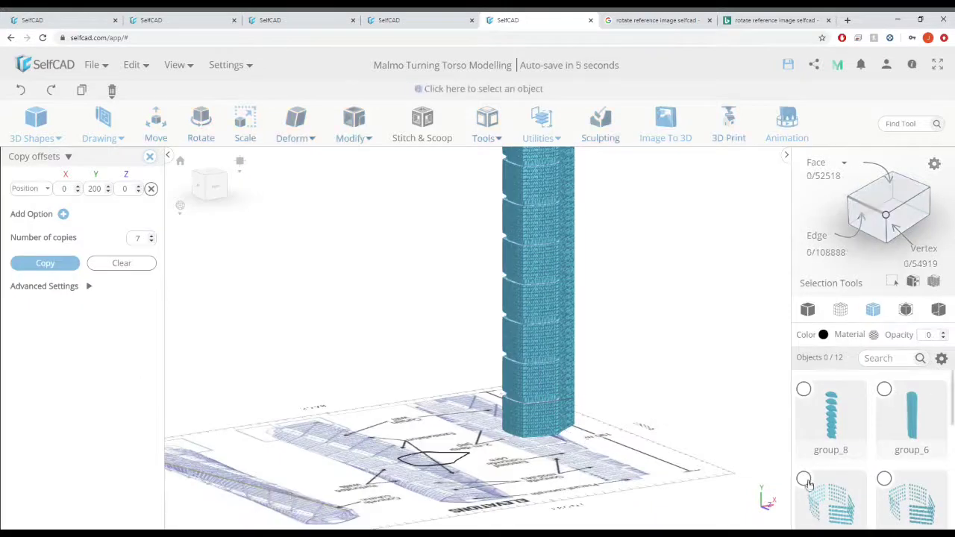
- Select the nine windowed group_2 objects without the gap fillers, core or outline, and group them
click(804, 481)
click(885, 481)
scroll(885, 480, down, 3)
click(806, 424)
click(888, 423)
scroll(889, 424, up, 1)
scroll(890, 425, down, 3)
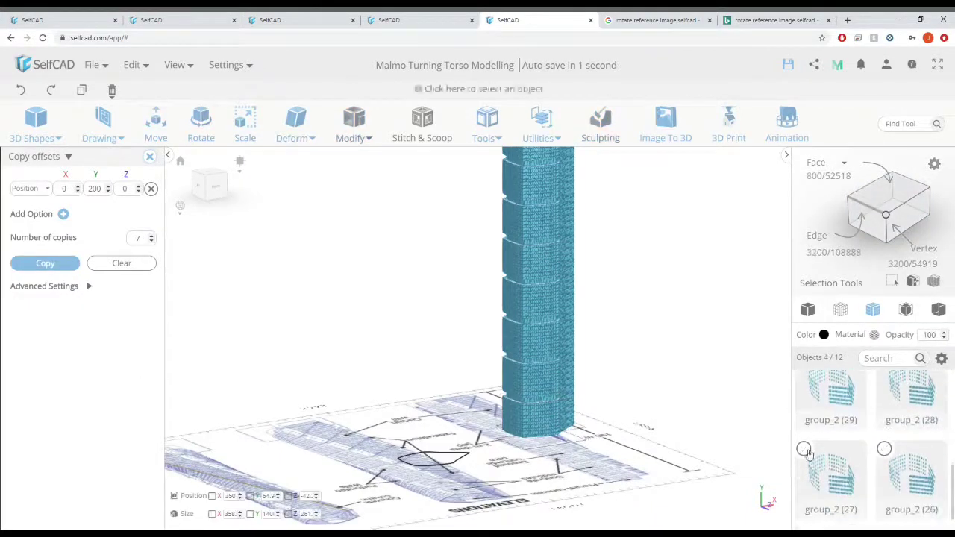
click(808, 454)
click(886, 452)
scroll(885, 452, up, 1)
click(888, 413)
scroll(890, 416, down, 2)
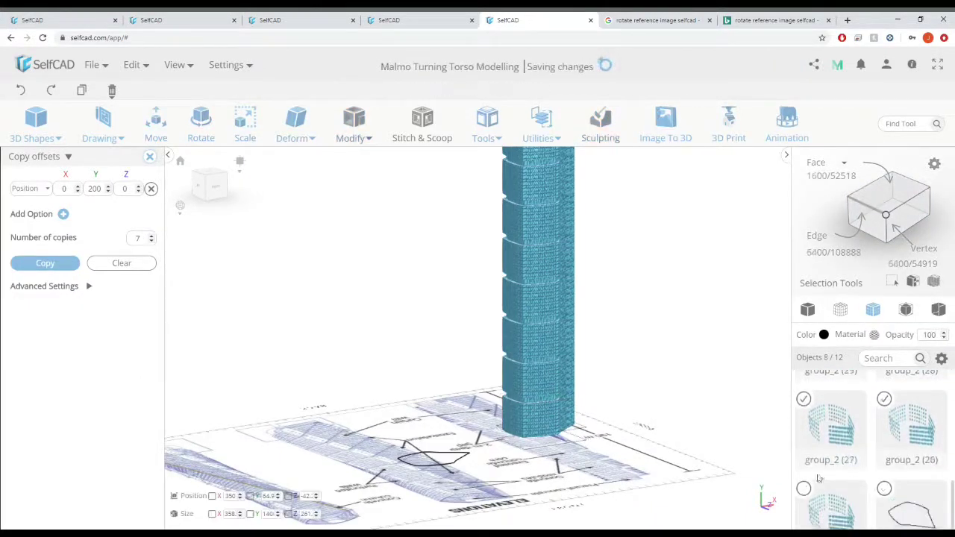
click(131, 65)
click(149, 186)
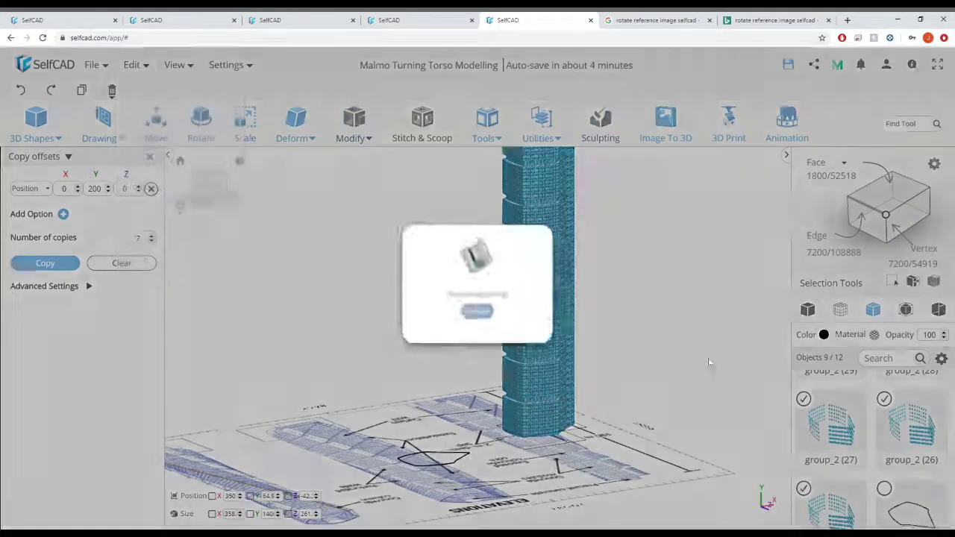
- Select group_8, group_6 and the grouped windows, and raise the whole tower along Y to about 80.59
click(808, 389)
click(888, 393)
scroll(635, 355, down, 4)
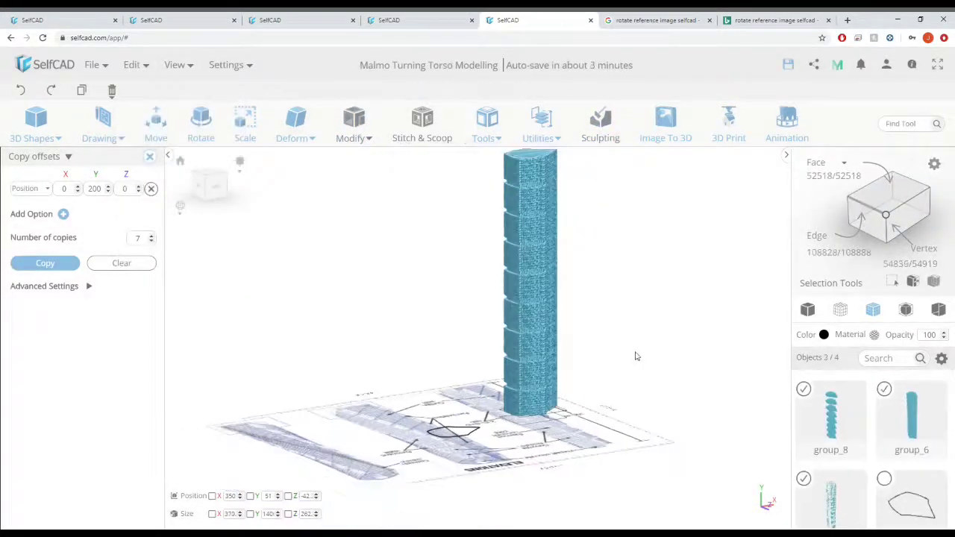
click(161, 132)
scroll(516, 414, up, 3)
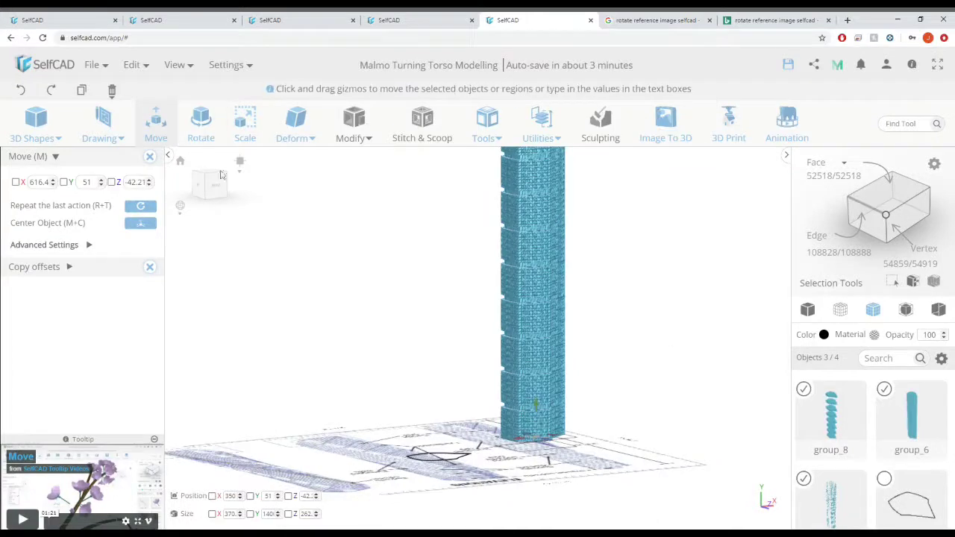
click(218, 182)
middle_drag(471, 481, 476, 424)
scroll(480, 429, up, 2)
drag(483, 428, 482, 422)
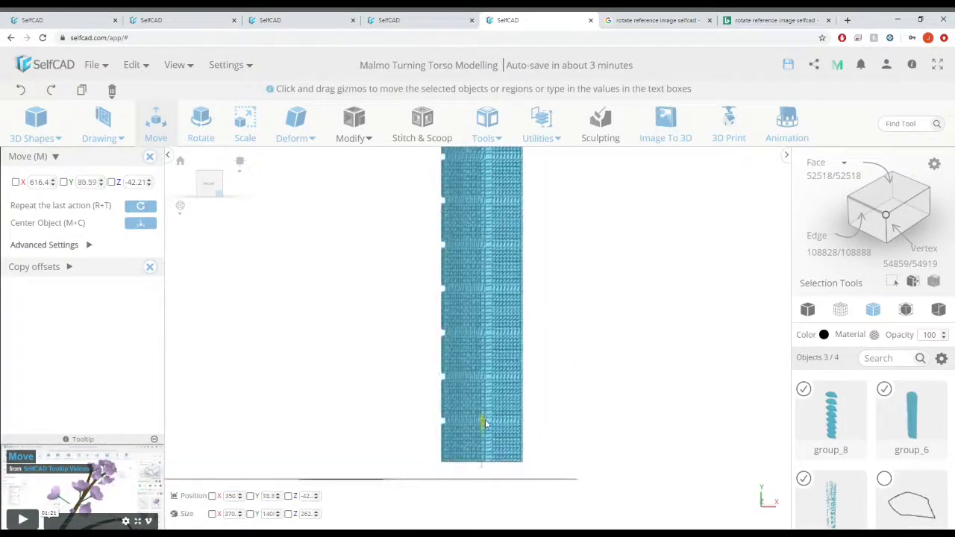
click(523, 415)
- Add a cylinder with top and bottom radii of 60, height 15 and 21 vertical segments
scroll(526, 418, down, 3)
right_drag(527, 417, 360, 346)
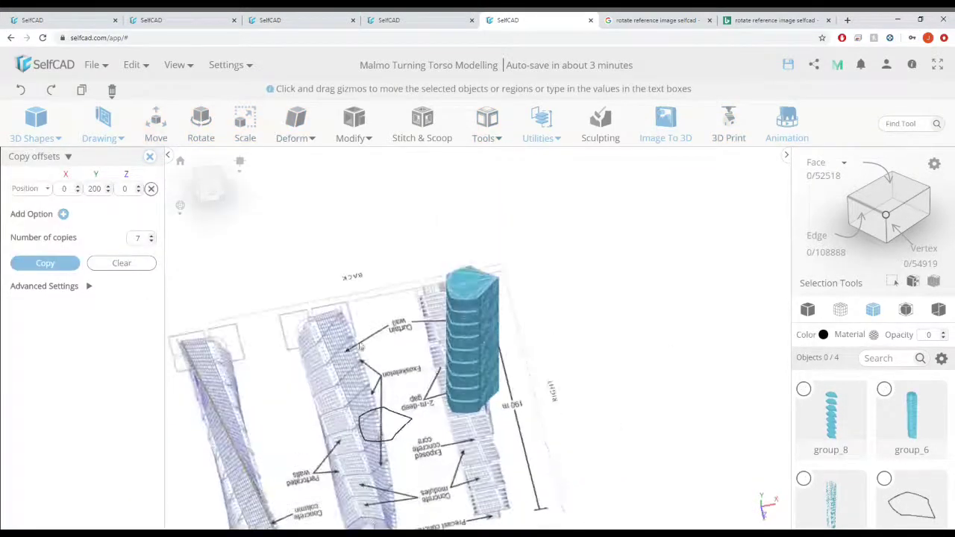
click(44, 136)
click(45, 245)
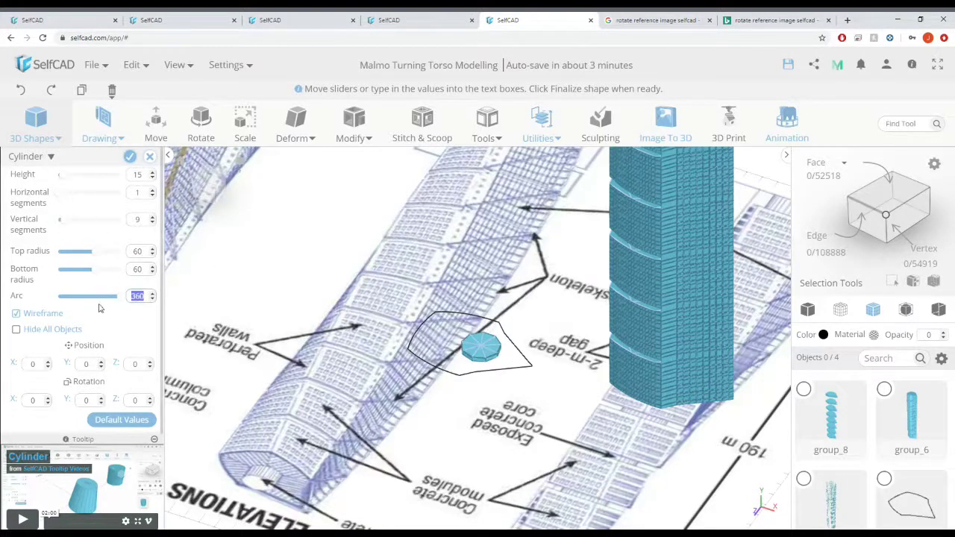
click(80, 223)
scroll(336, 250, down, 5)
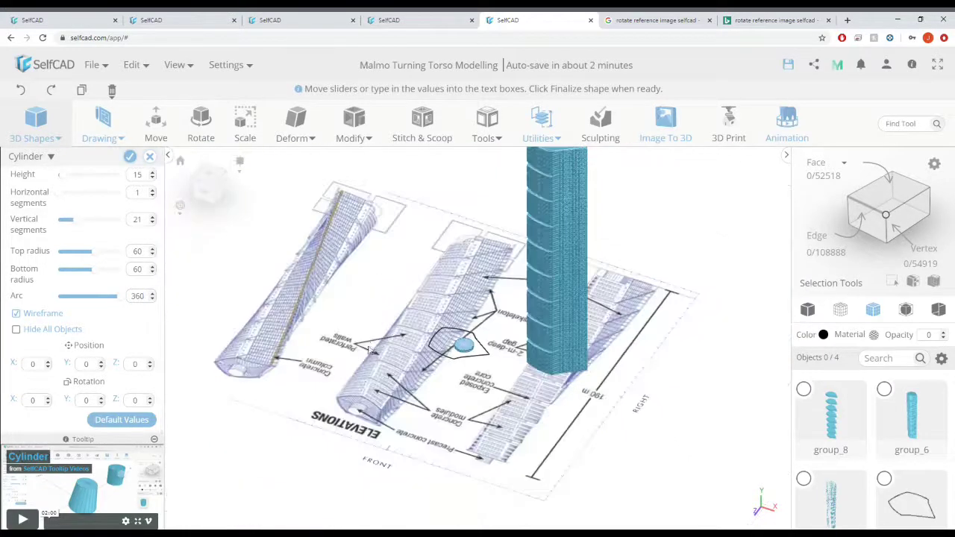
right_drag(336, 250, 364, 270)
right_drag(455, 344, 448, 308)
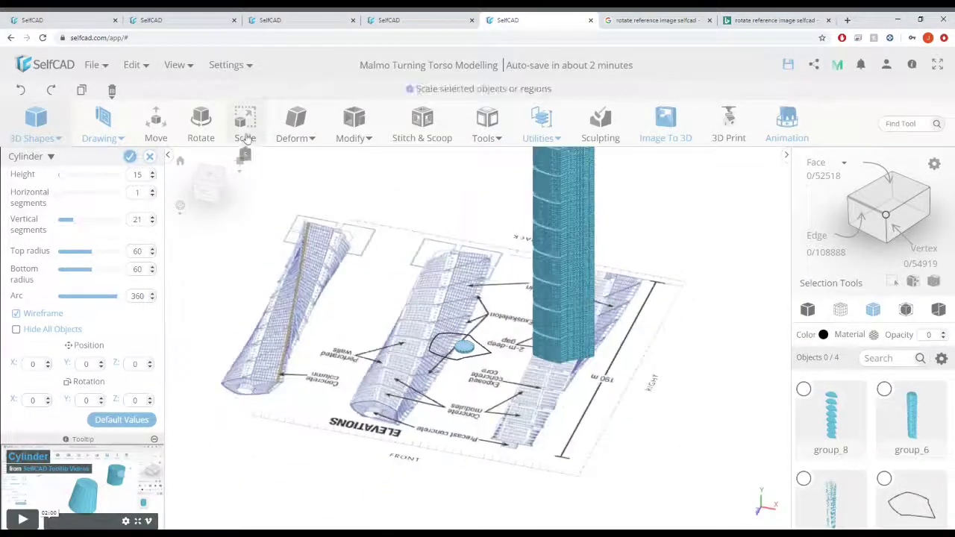
middle_drag(299, 202, 299, 253)
scroll(299, 253, down, 4)
click(130, 158)
- Stretch the new cylinder along Y to about 1882, roughly as tall as the tower
click(258, 130)
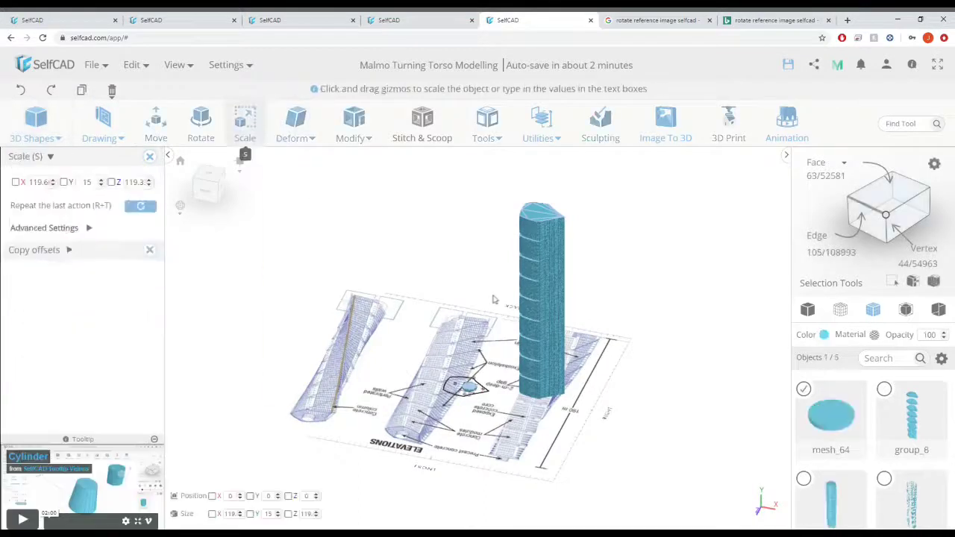
right_drag(473, 388, 476, 372)
drag(468, 366, 477, 216)
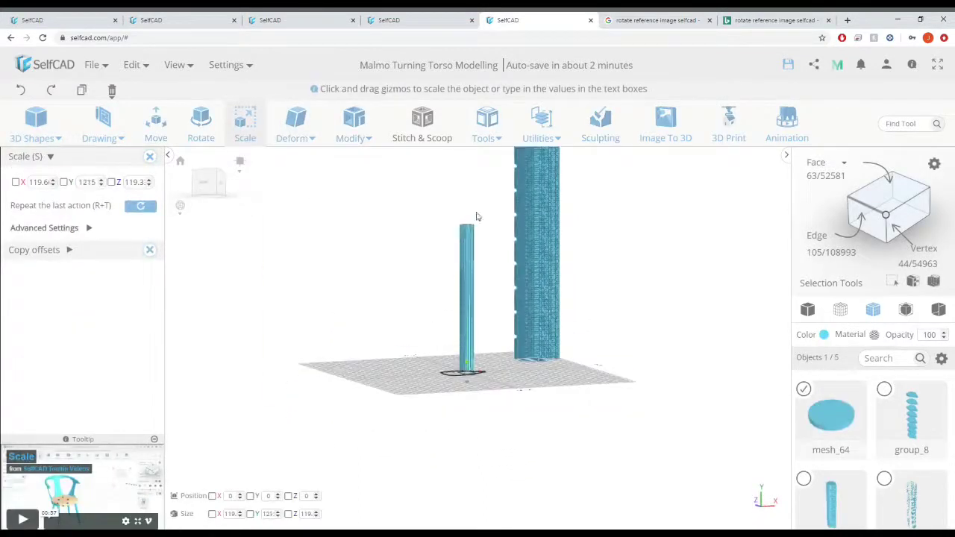
middle_drag(491, 250, 503, 317)
right_drag(503, 318, 486, 359)
click(469, 367)
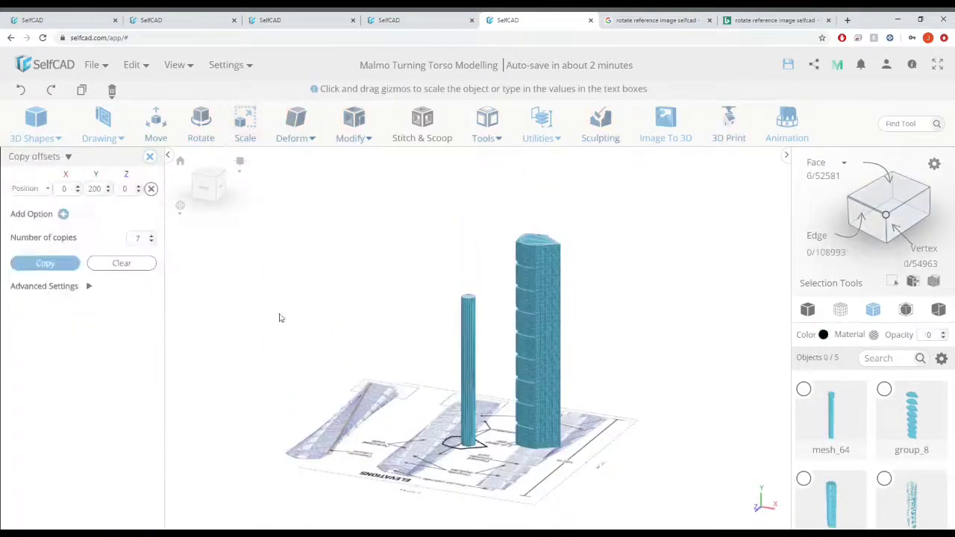
click(151, 157)
click(246, 128)
click(469, 398)
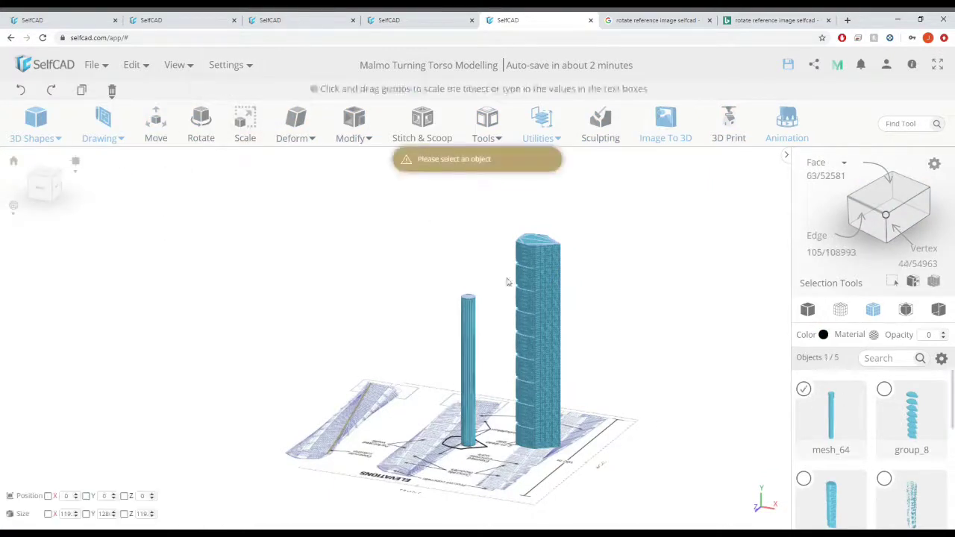
right_drag(471, 374, 468, 358)
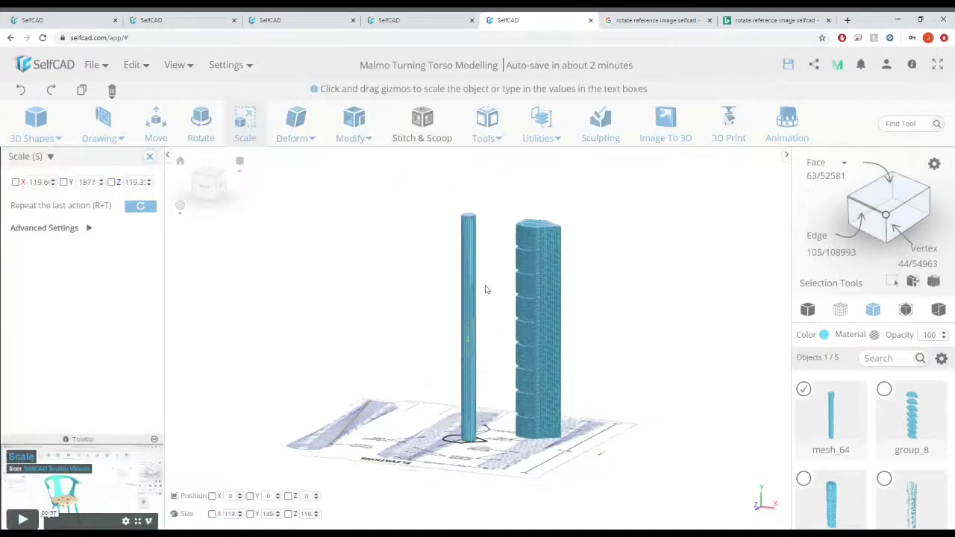
- Move the cylinder inside the tower's footprint, to about X 556.5 and Z -41
click(213, 173)
scroll(558, 385, up, 5)
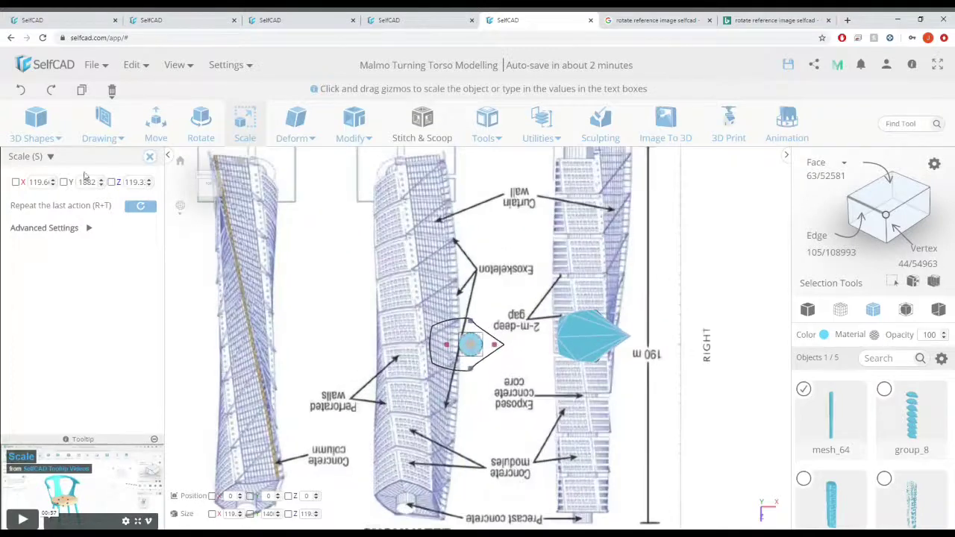
click(154, 124)
scroll(469, 344, up, 2)
drag(469, 344, 604, 338)
right_drag(606, 477, 610, 403)
scroll(611, 388, down, 5)
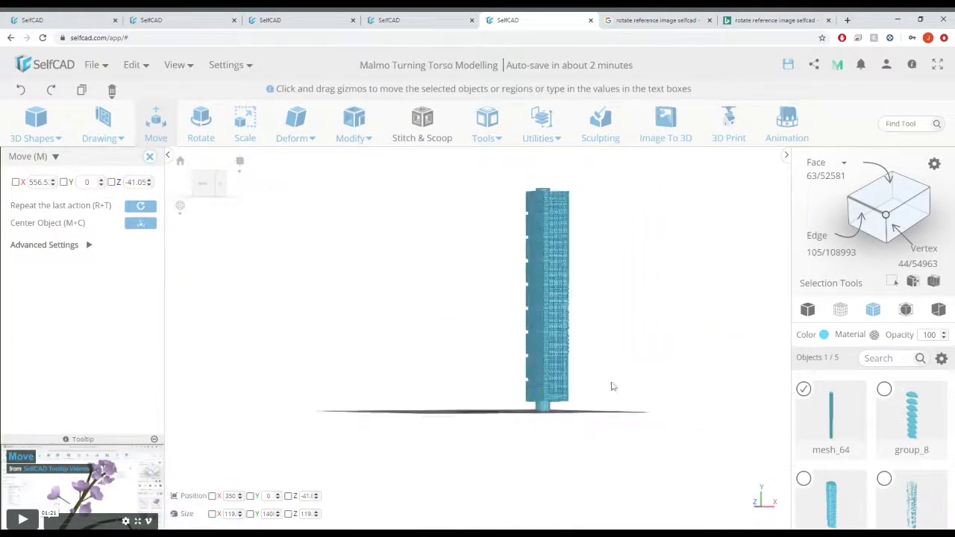
- Scale the cylinder along Y to about 1909 so it extends past the tower's roof
click(245, 118)
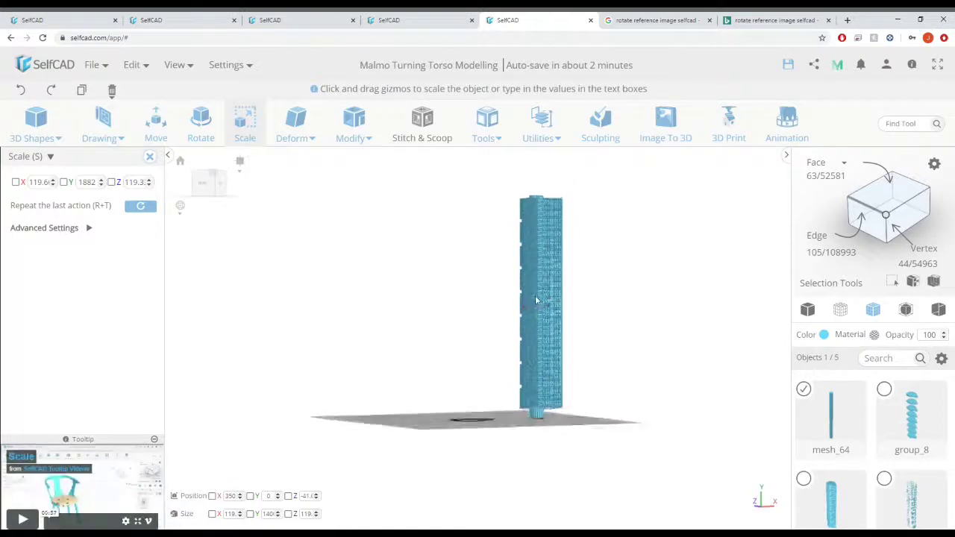
click(202, 184)
drag(479, 332, 480, 332)
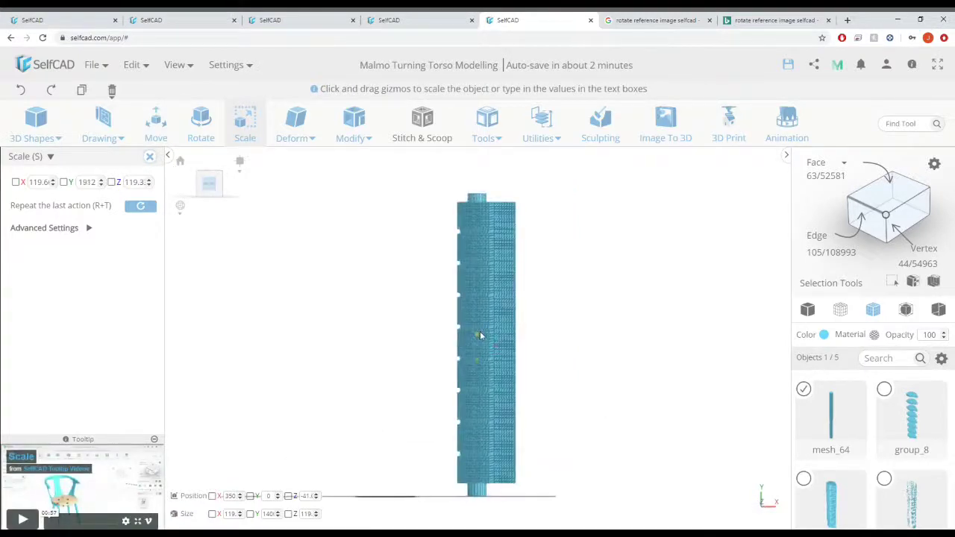
right_drag(482, 339, 499, 380)
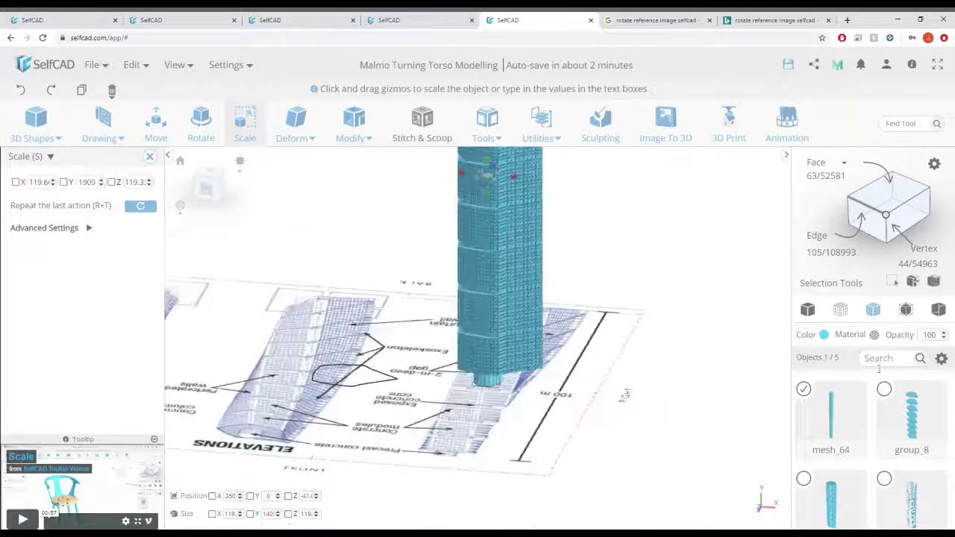
- Deselect the cylinder and ungroup group_8, the stack of gap fillers
click(805, 391)
click(885, 390)
mouse_move(137, 66)
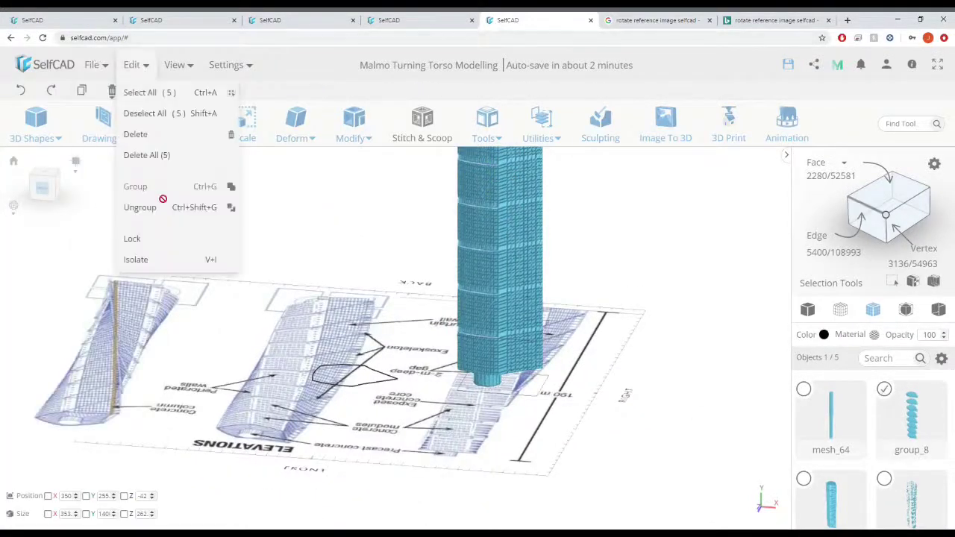
click(163, 208)
right_drag(614, 379, 609, 355)
scroll(610, 356, up, 2)
click(610, 356)
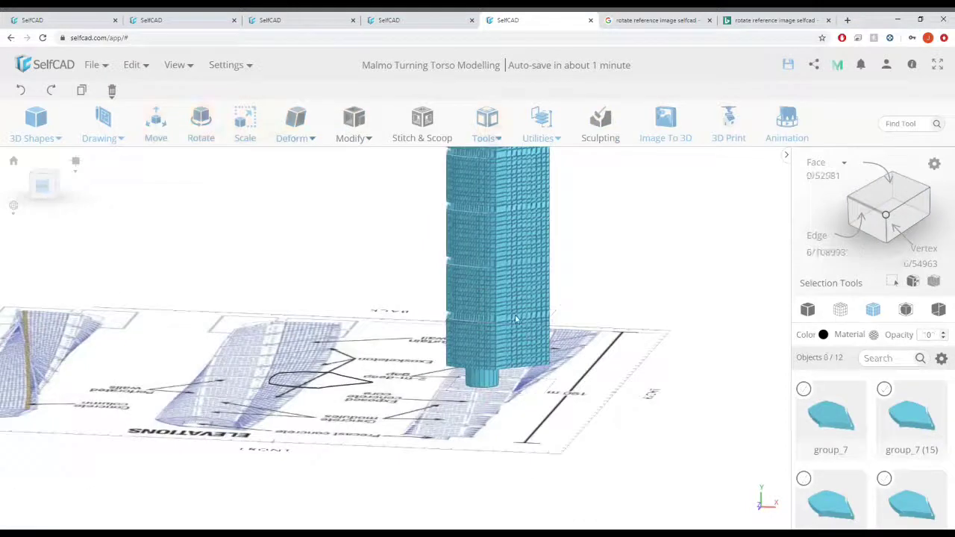
- Turn on the move magnet and place a copy of the lowest gap filler, group_7, on the ground at Y 0
click(516, 319)
scroll(516, 319, up, 3)
right_drag(516, 320, 504, 298)
click(43, 184)
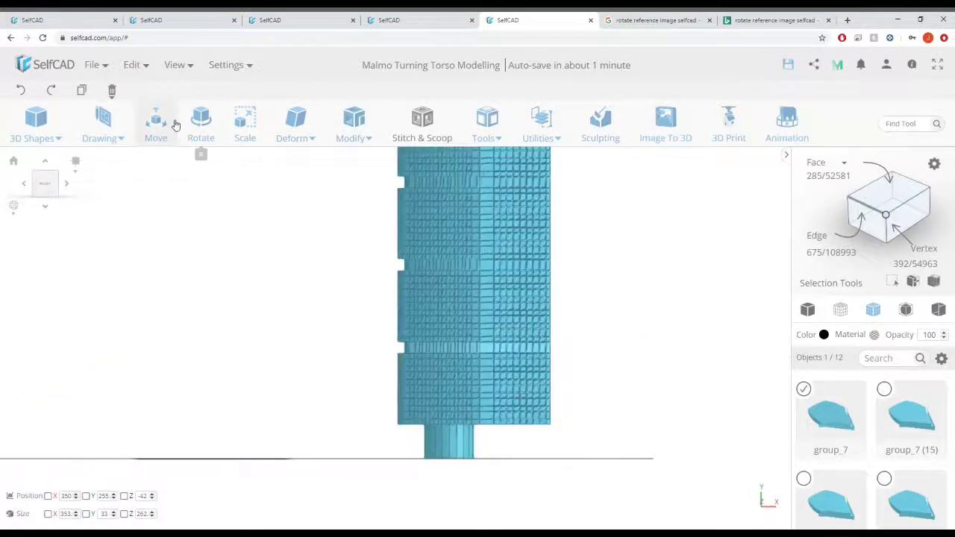
click(172, 125)
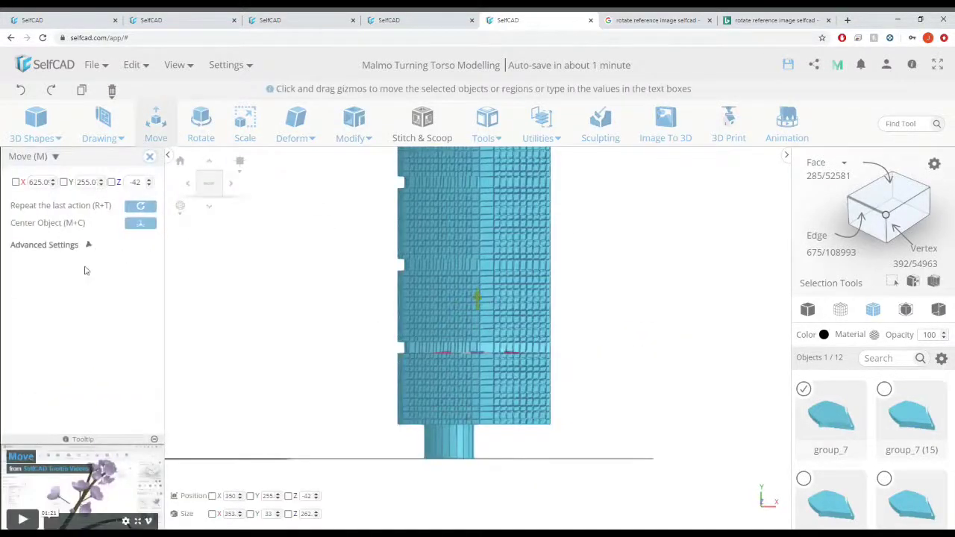
click(141, 271)
click(150, 289)
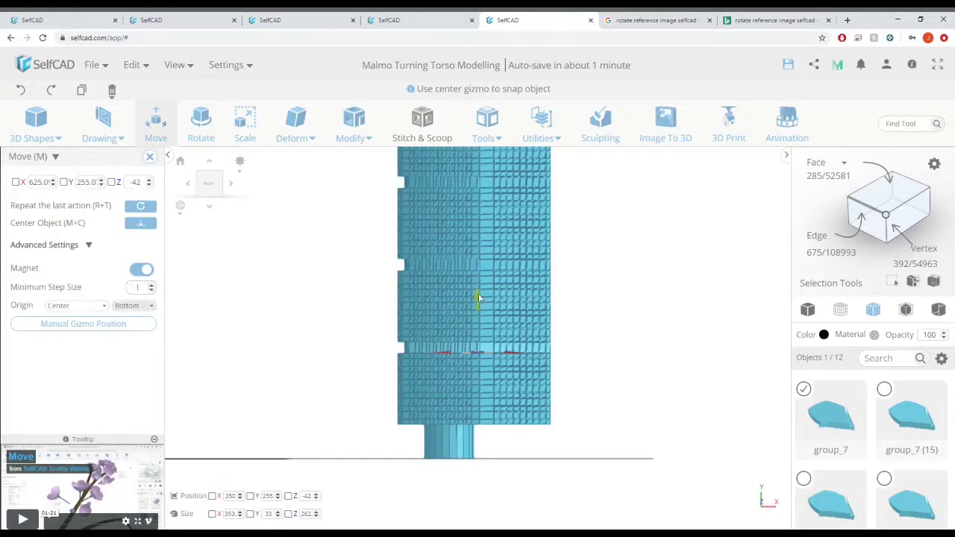
drag(479, 299, 482, 461)
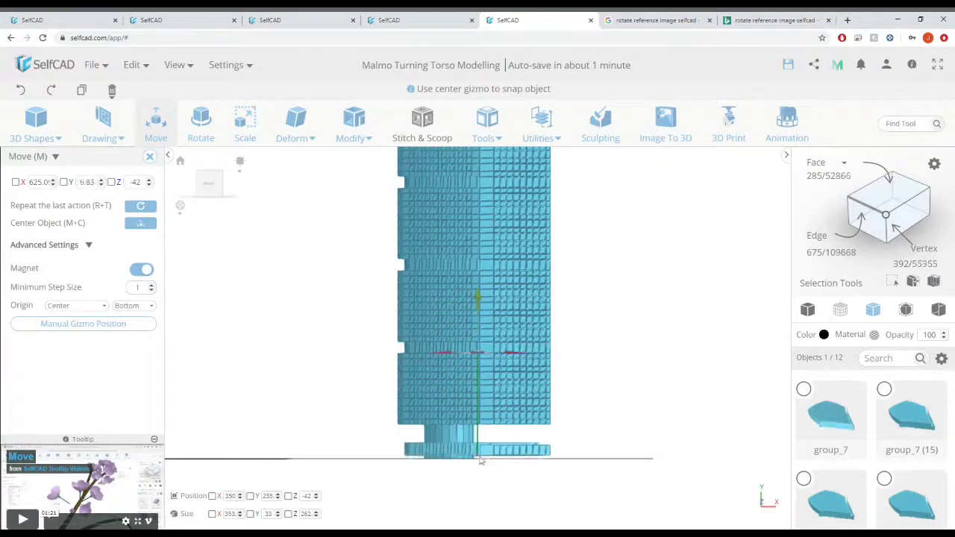
right_drag(574, 437, 543, 459)
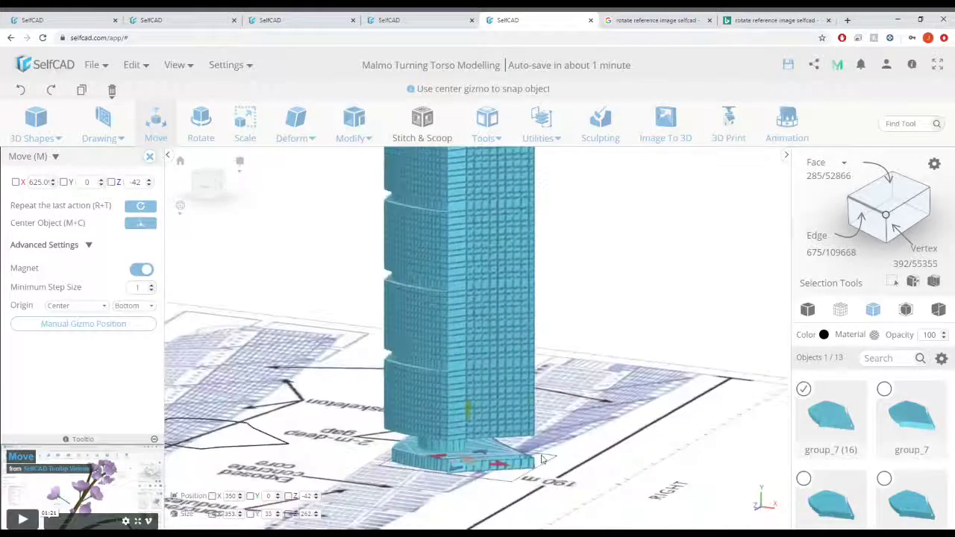
- Ungroup group_7 (16), the copied band at the tower's foot
scroll(451, 474, up, 5)
middle_drag(452, 474, 512, 401)
scroll(512, 401, up, 2)
click(135, 66)
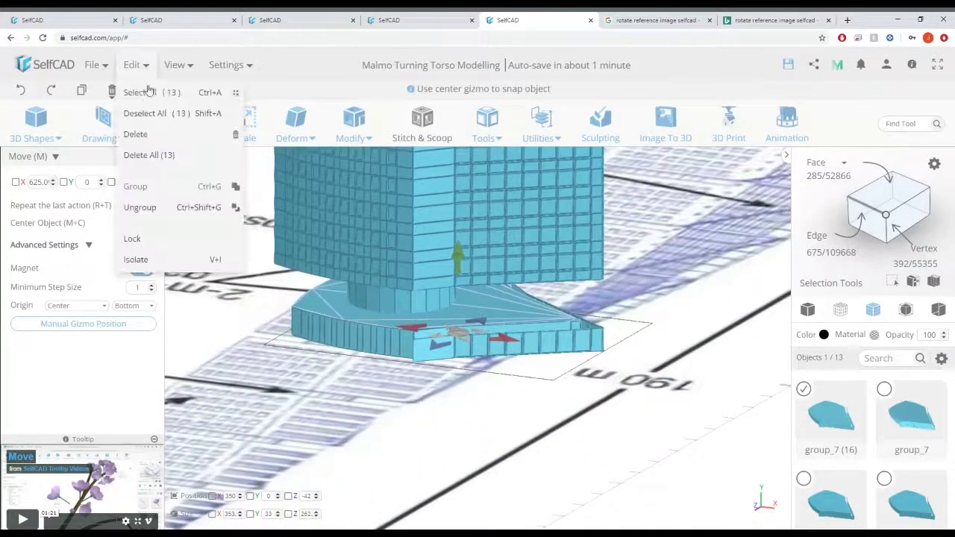
click(175, 215)
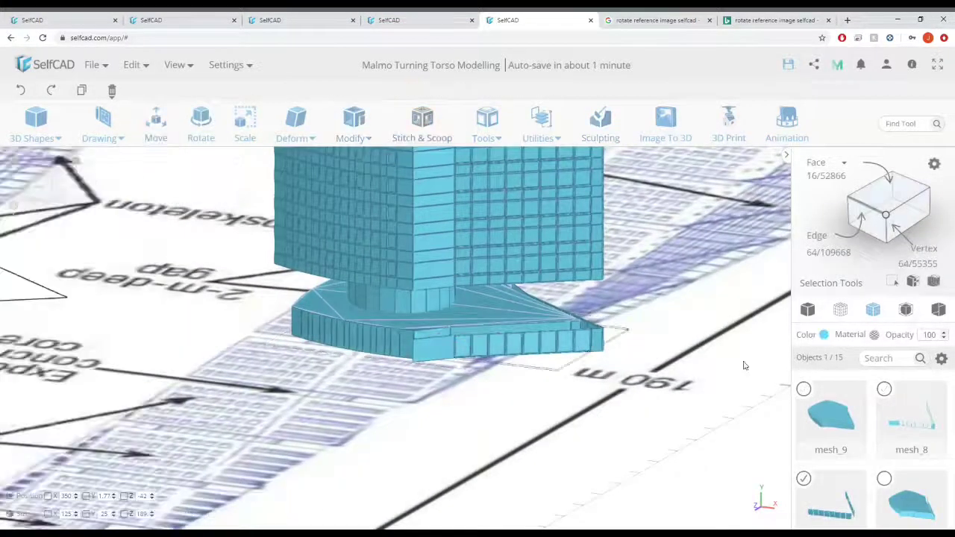
- Delete the two window pieces of the base band and select the remaining solid mesh_9
key(Delete)
key(Return)
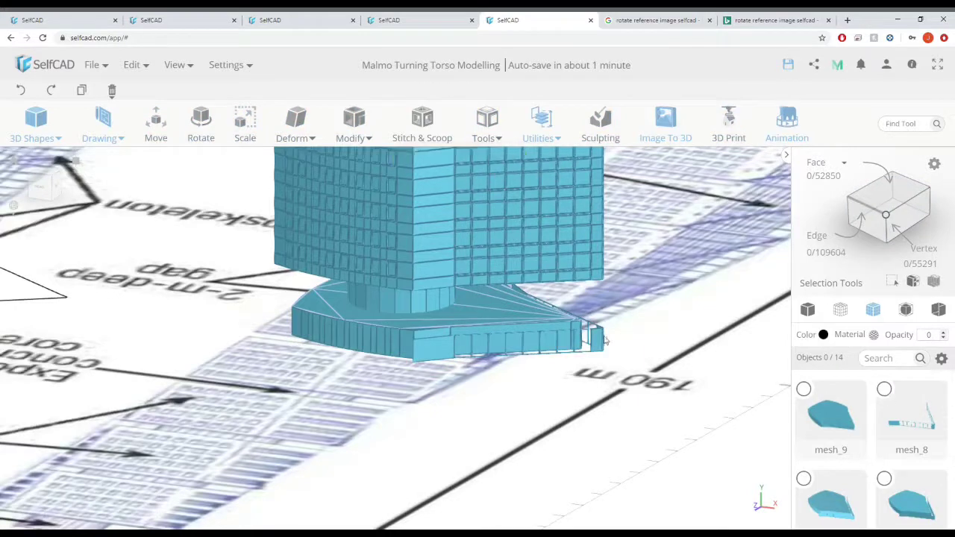
click(602, 341)
key(Delete)
click(455, 340)
click(497, 321)
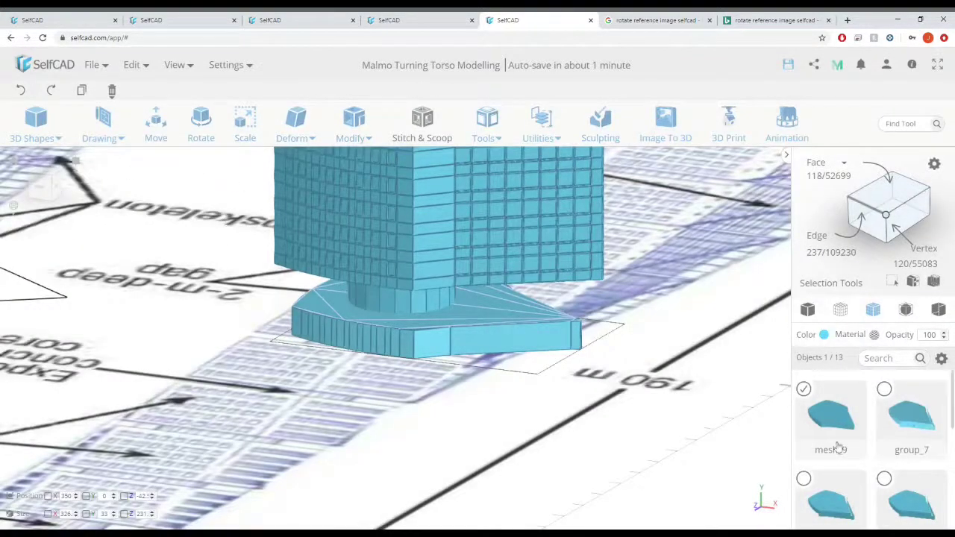
- Try an opacity of 40 on mesh_9
text(40)
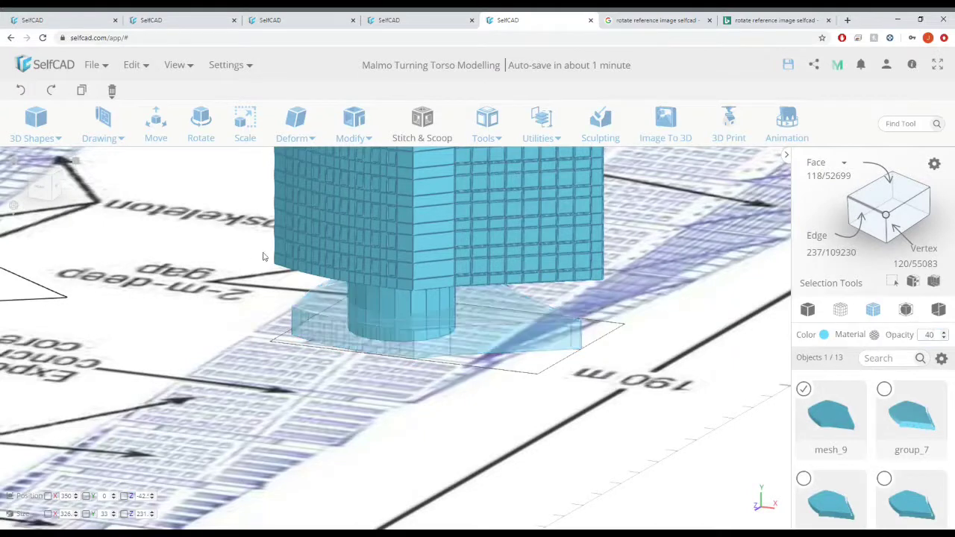
key(ctrl+z)
- Scale mesh_9 along Y to about 83 so the base reaches the underside of the lowest floor block
click(245, 123)
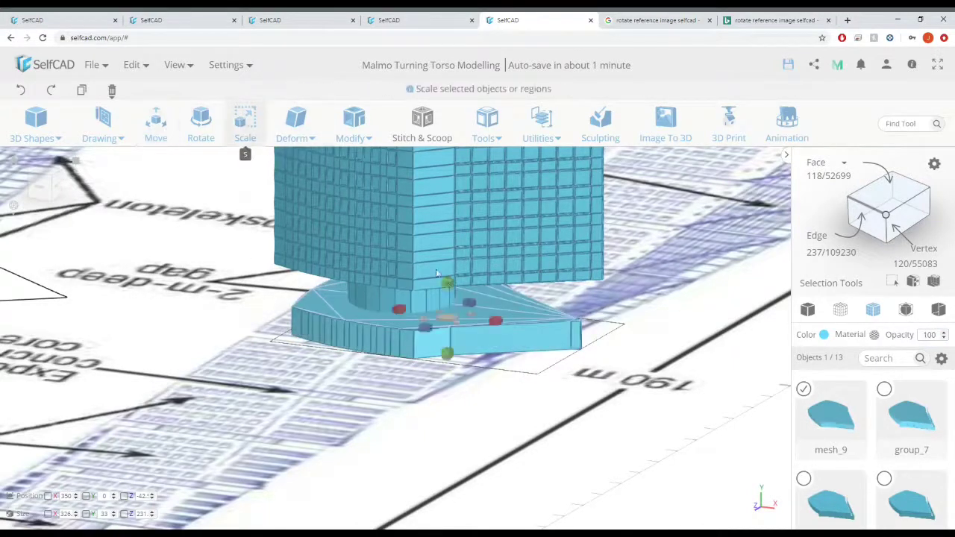
drag(448, 284, 452, 255)
right_drag(437, 407, 416, 302)
click(200, 188)
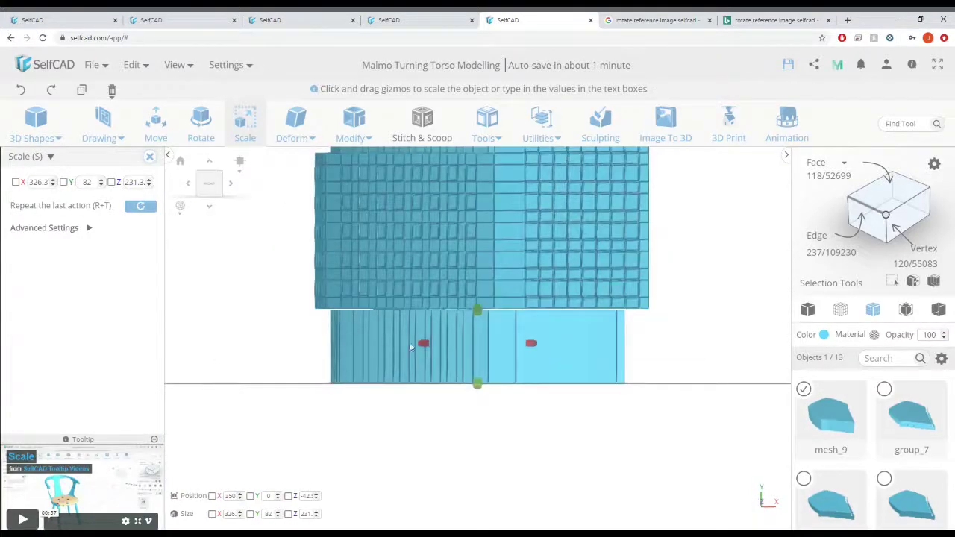
key(ctrl+z)
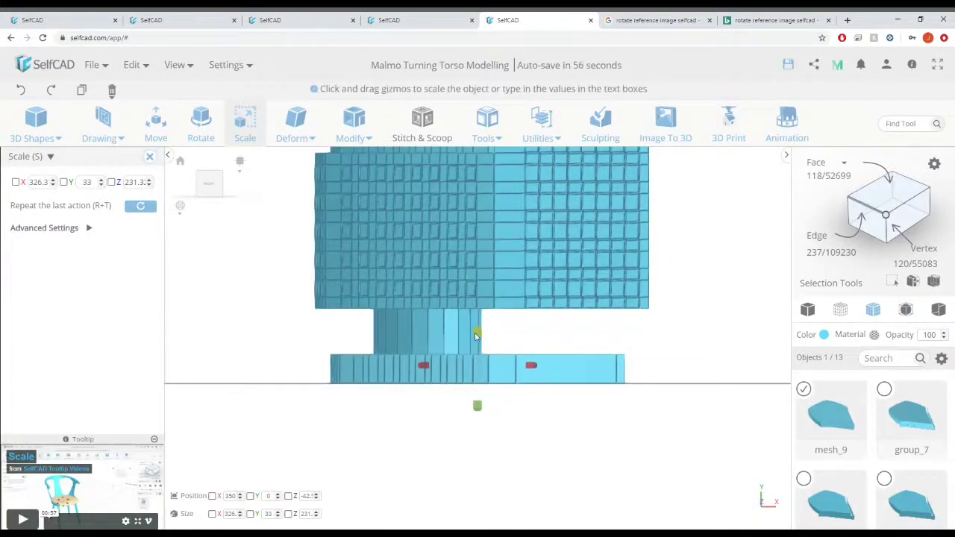
drag(477, 334, 496, 295)
right_drag(699, 355, 651, 346)
- Inset the faces of mesh_9 individually by an amount of 1
mouse_move(251, 177)
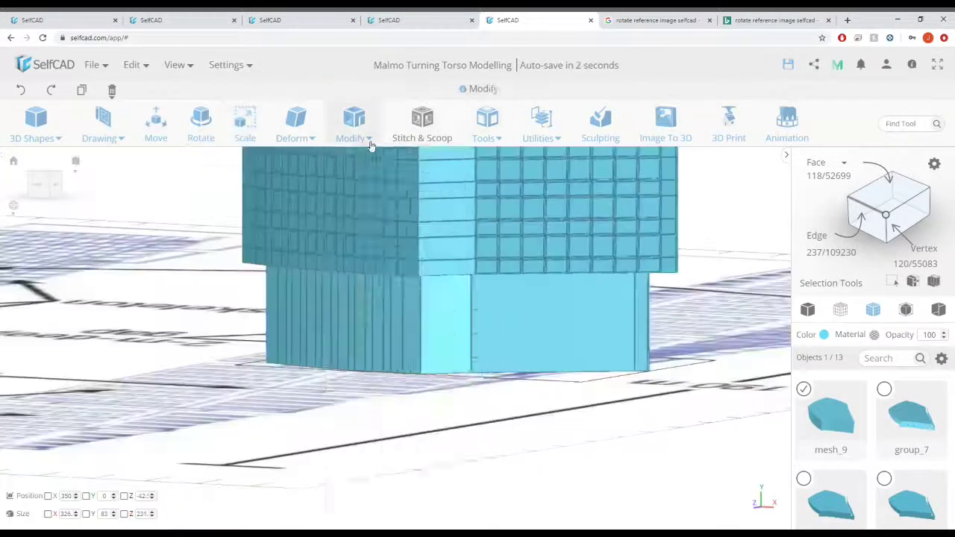
mouse_move(370, 143)
click(388, 198)
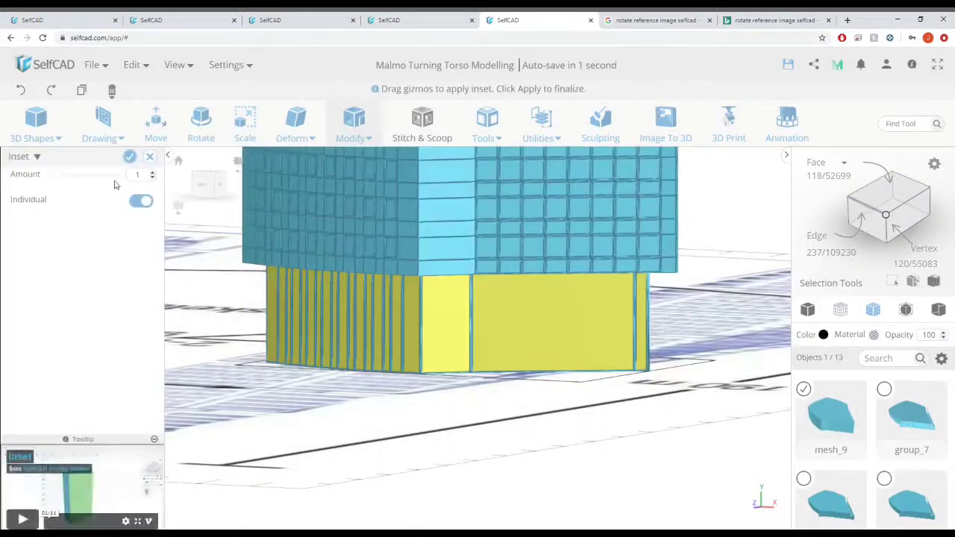
click(129, 156)
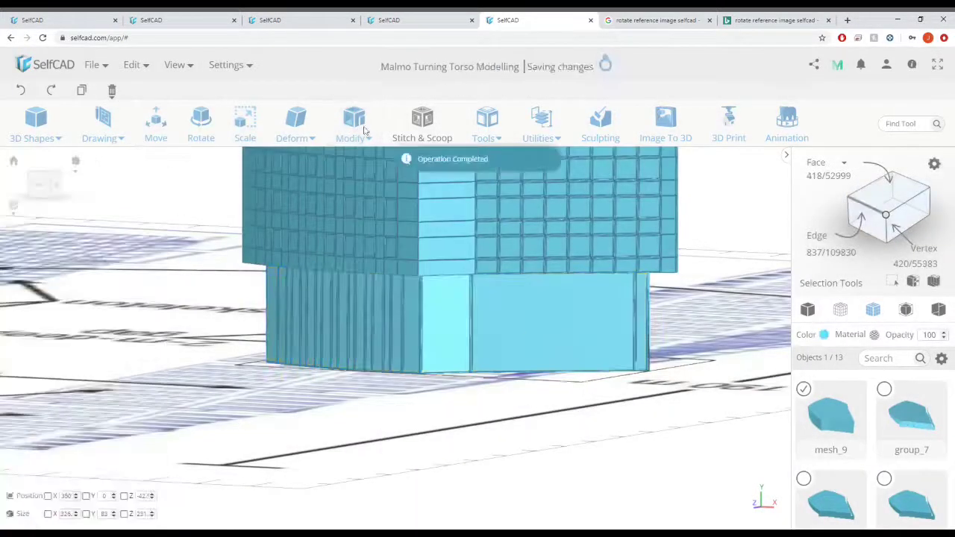
- Select the large flat face of mesh_9, its adjoining corner faces and alternate narrow strips along the neighbouring curved side
click(531, 314)
click(448, 313)
click(410, 315)
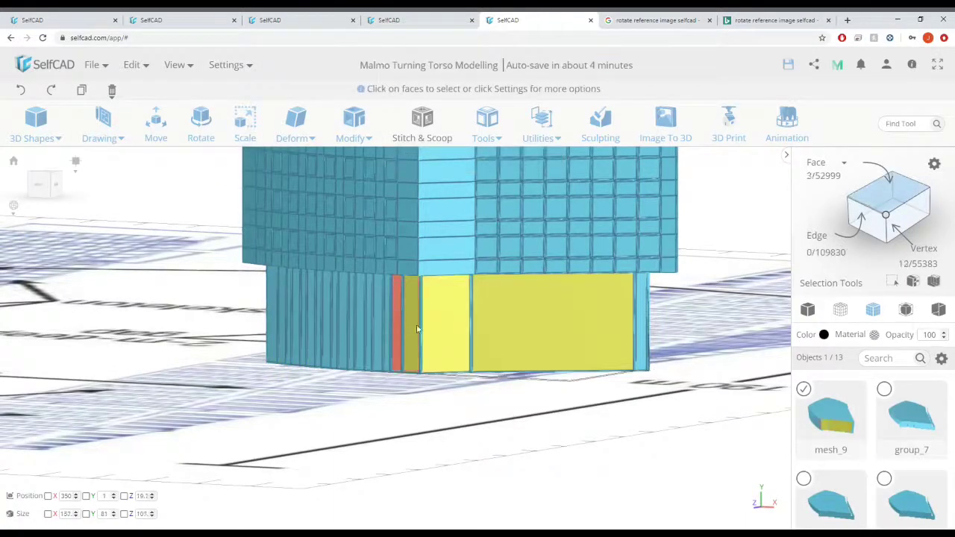
click(398, 327)
right_drag(407, 330, 490, 363)
scroll(493, 348, up, 2)
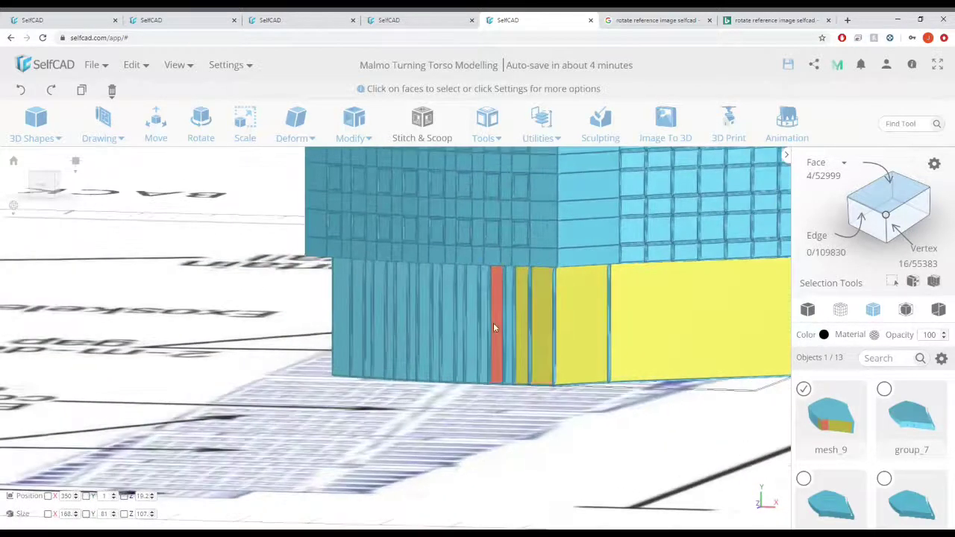
click(494, 323)
right_drag(465, 400, 481, 388)
click(492, 328)
click(465, 327)
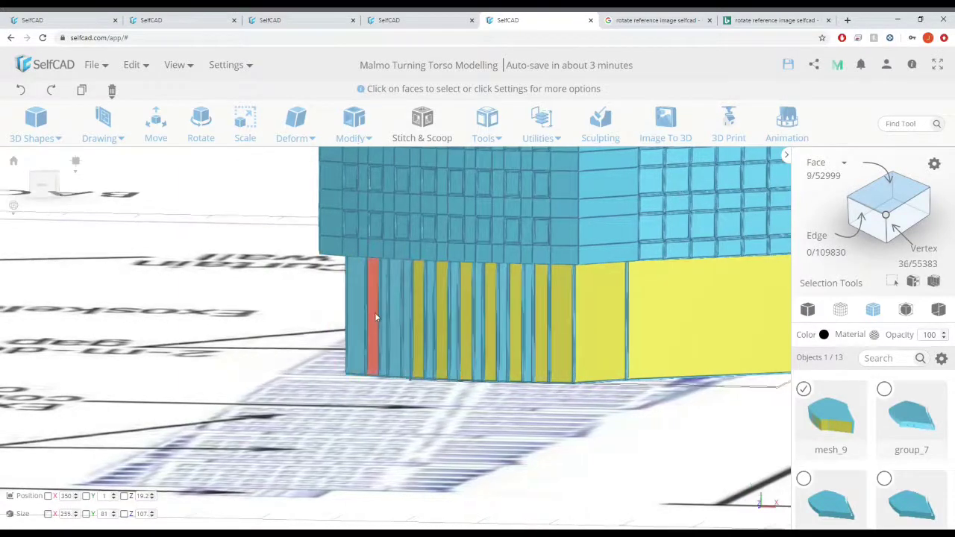
click(393, 305)
scroll(325, 324, up, 3)
scroll(325, 328, up, 2)
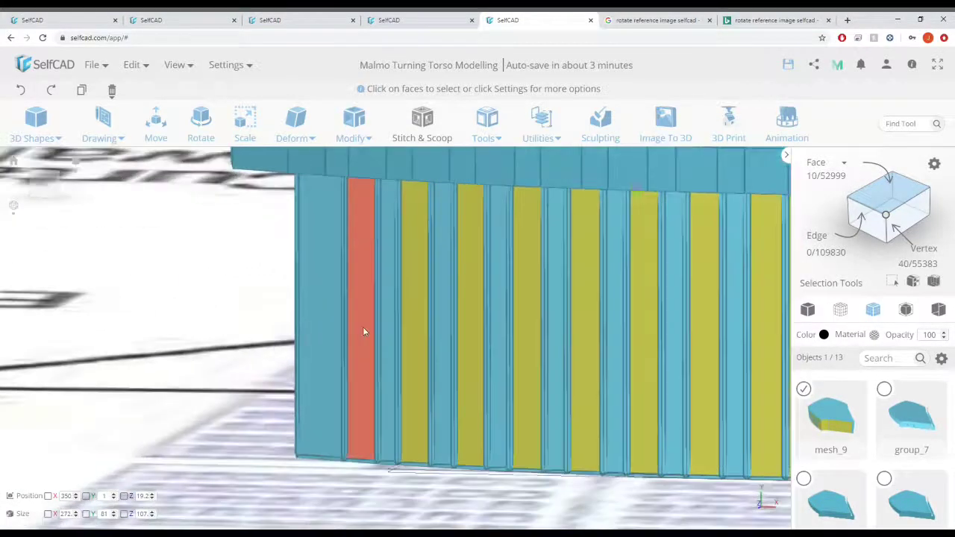
click(363, 329)
- Add alternate narrow strips along the second curved side of the base to the face selection
scroll(388, 330, down, 5)
right_drag(395, 332, 560, 365)
scroll(597, 375, up, 2)
scroll(610, 378, up, 2)
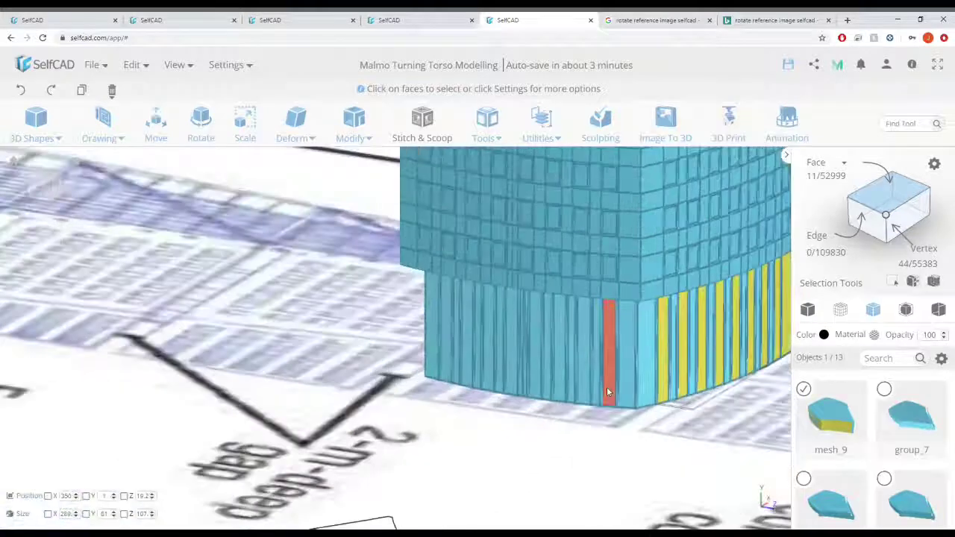
click(607, 388)
click(583, 386)
click(560, 385)
right_drag(515, 458, 525, 450)
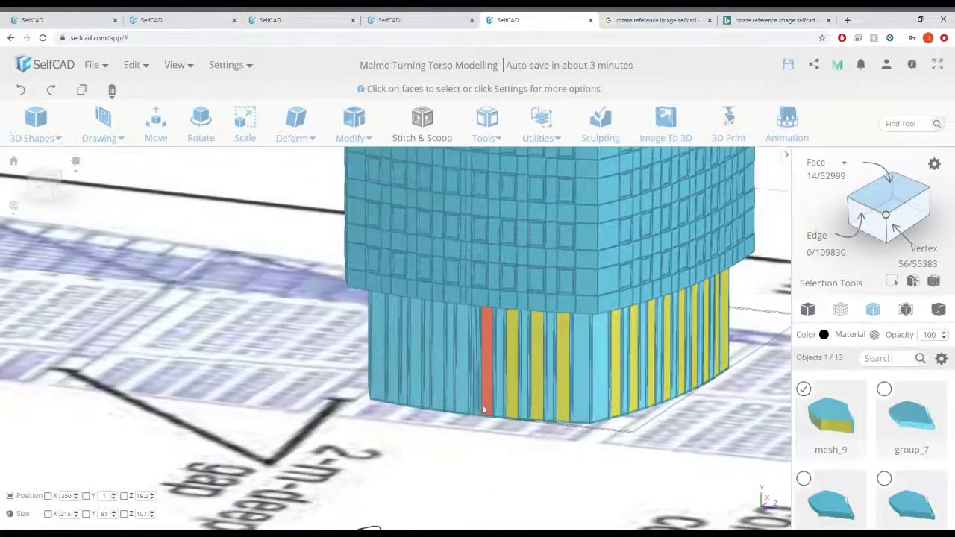
click(486, 408)
click(462, 403)
click(441, 398)
click(416, 394)
click(392, 389)
- Add the second large flat face of the base, its adjoining corner face and the narrow strip beside it to the selection
right_drag(340, 364, 396, 376)
scroll(317, 385, down, 5)
right_drag(313, 385, 392, 393)
scroll(328, 429, up, 4)
right_drag(317, 434, 377, 426)
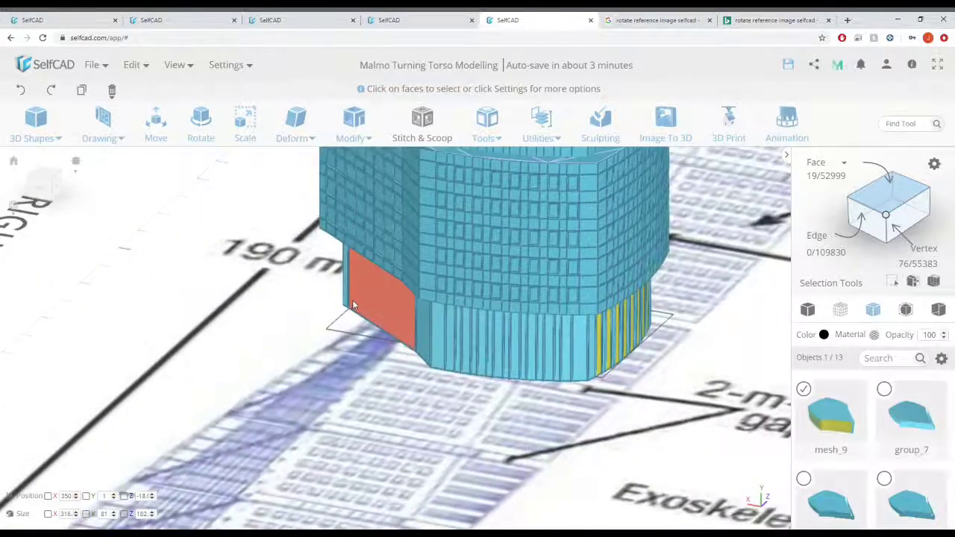
click(379, 322)
right_drag(358, 392, 441, 395)
click(424, 349)
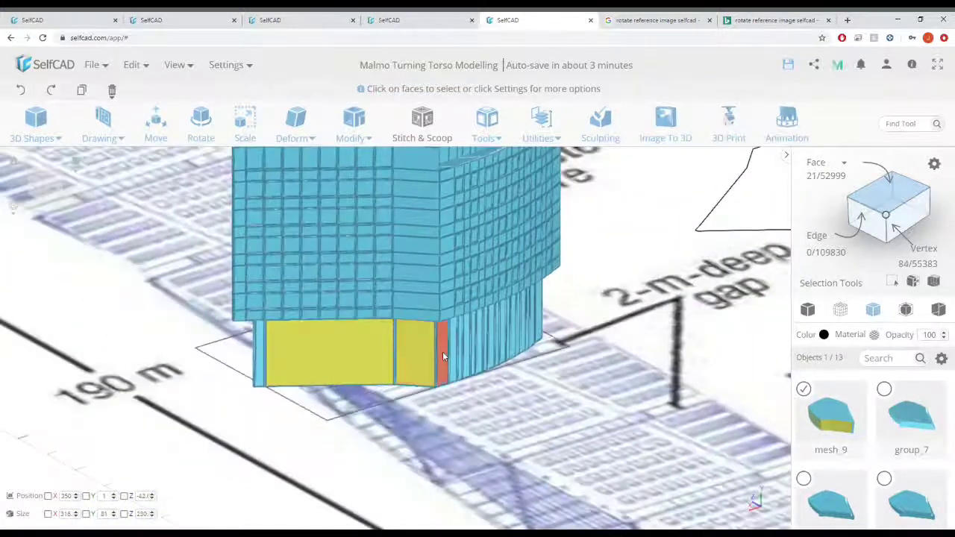
click(445, 353)
- Deselect the two angled corner faces beside the large flat faces and the narrow strip next to the second one
right_drag(347, 449, 467, 422)
click(520, 286)
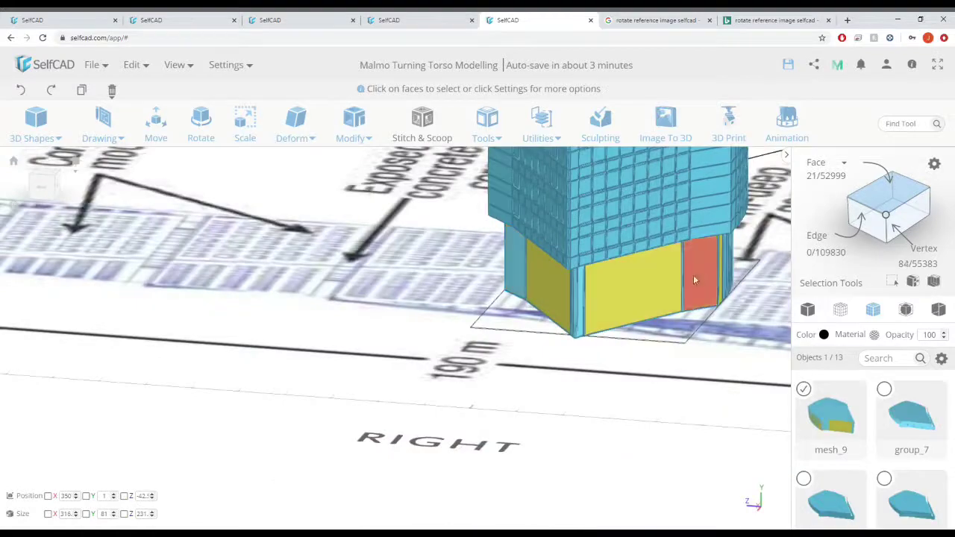
click(695, 277)
right_drag(675, 321, 373, 354)
scroll(358, 351, up, 2)
click(355, 349)
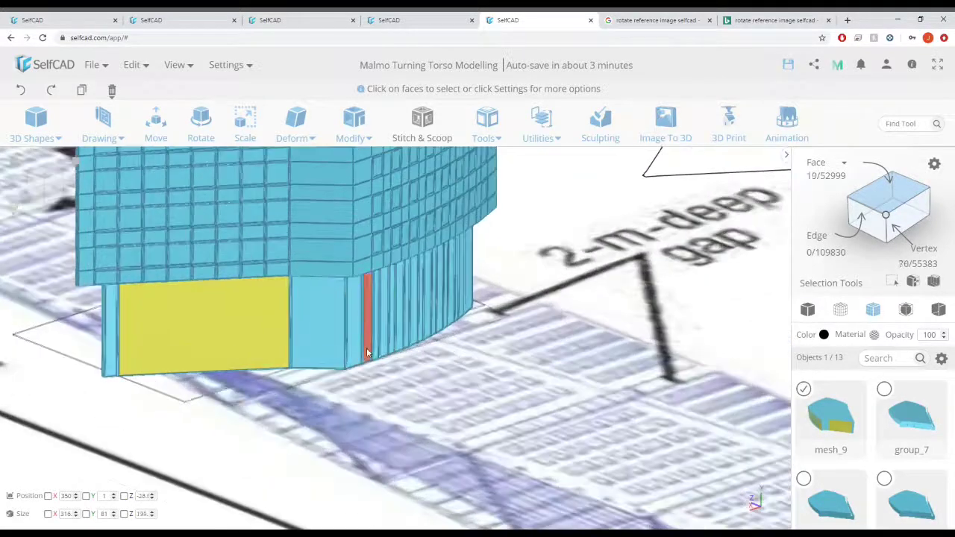
- Add alternate narrow strips along the remaining curved side of the base to the face selection
click(367, 348)
click(385, 343)
click(401, 338)
click(415, 335)
click(429, 332)
click(442, 329)
right_drag(478, 357, 186, 356)
click(111, 341)
click(95, 353)
- Split the selected window faces off mesh_9 into a separate object
middle_drag(94, 353, 401, 422)
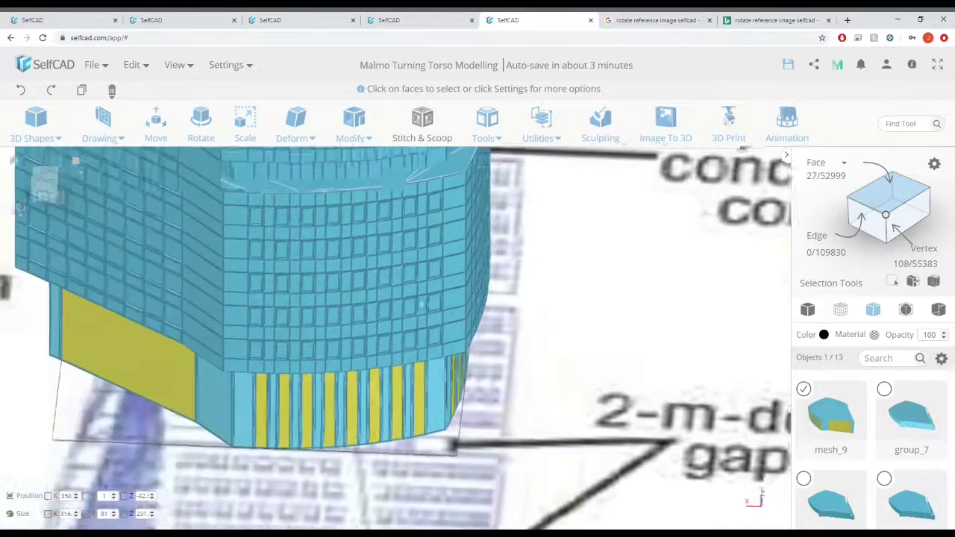
scroll(418, 388, down, 5)
right_drag(447, 373, 321, 321)
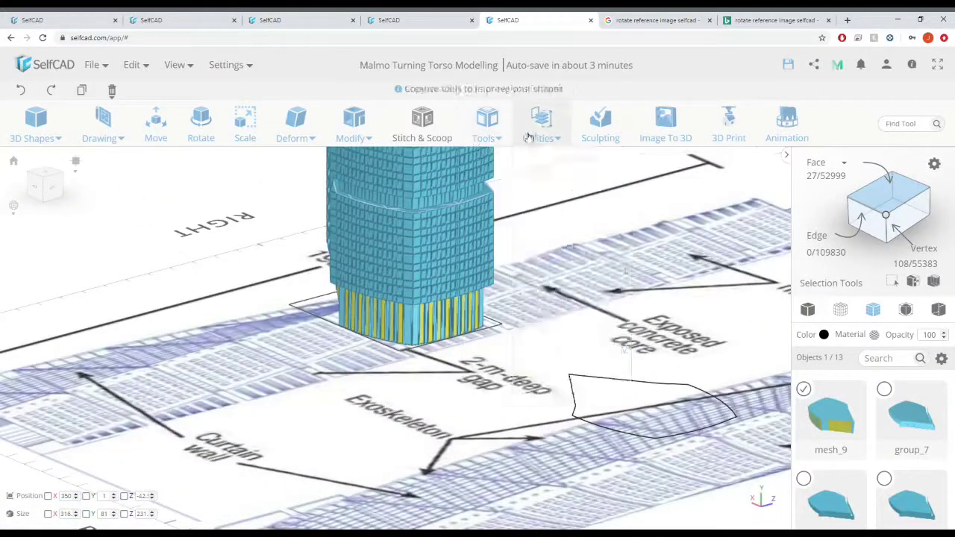
mouse_move(541, 133)
click(580, 426)
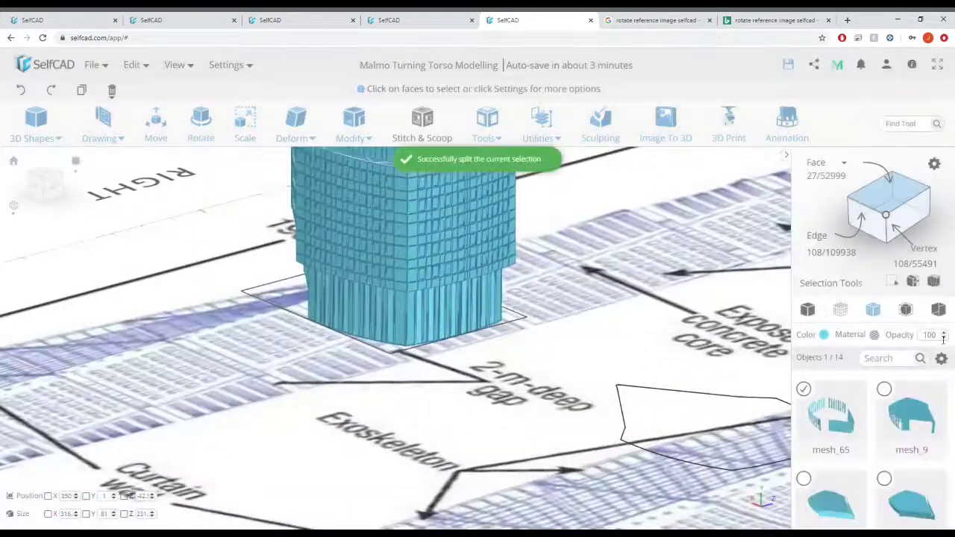
- Set the opacity of the split-off base window panels to 40
drag(942, 338, 900, 326)
text(40)
right_drag(415, 385, 538, 353)
scroll(576, 456, down, 4)
scroll(576, 457, down, 5)
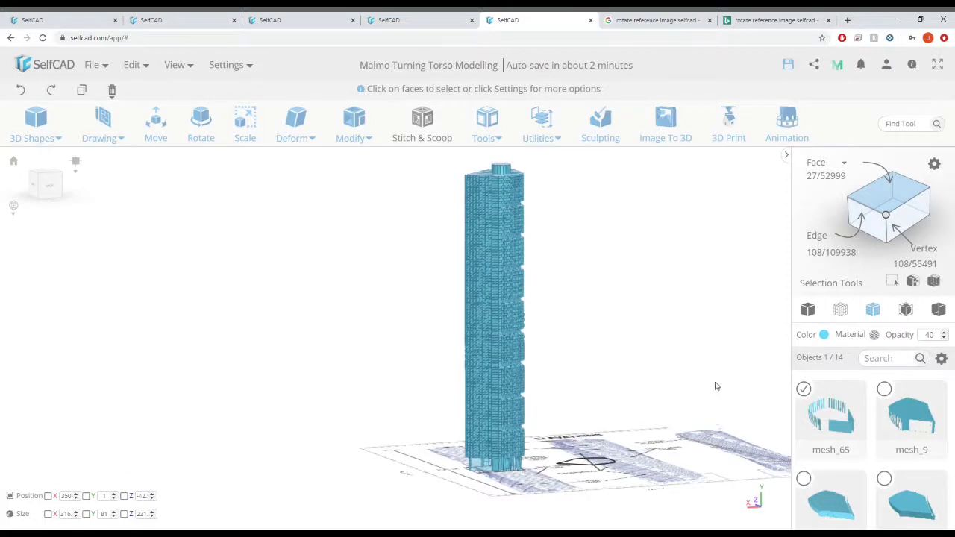
- Add mesh_9, group_7 and the group_7 copies (15) to (11) to the object selection alongside mesh_65
click(886, 391)
click(804, 479)
click(883, 478)
scroll(883, 475, down, 2)
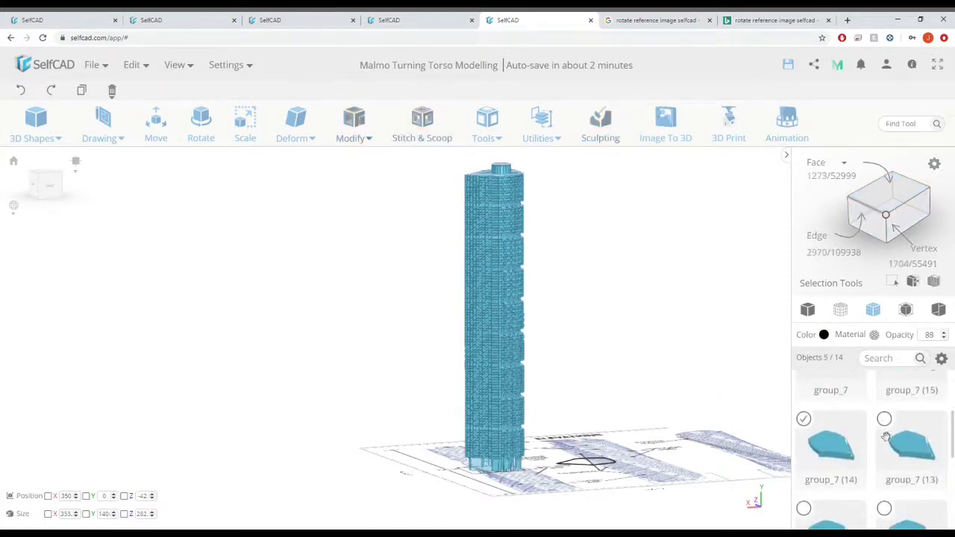
click(885, 423)
scroll(879, 436, down, 2)
scroll(788, 443, down, 2)
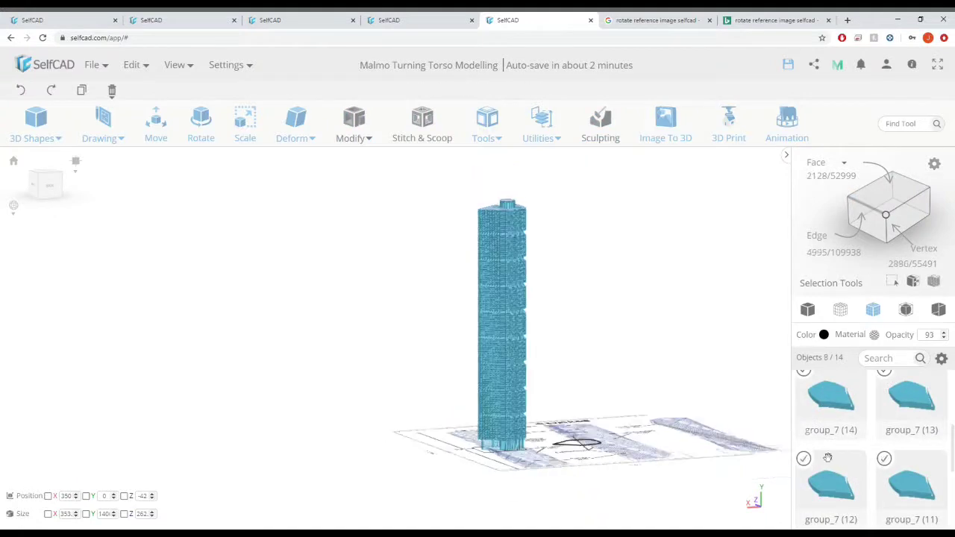
- Add the remaining tower parts to the selection, leaving out the profile_2 outline, and group all selected objects
scroll(601, 389, down, 1)
scroll(858, 491, down, 1)
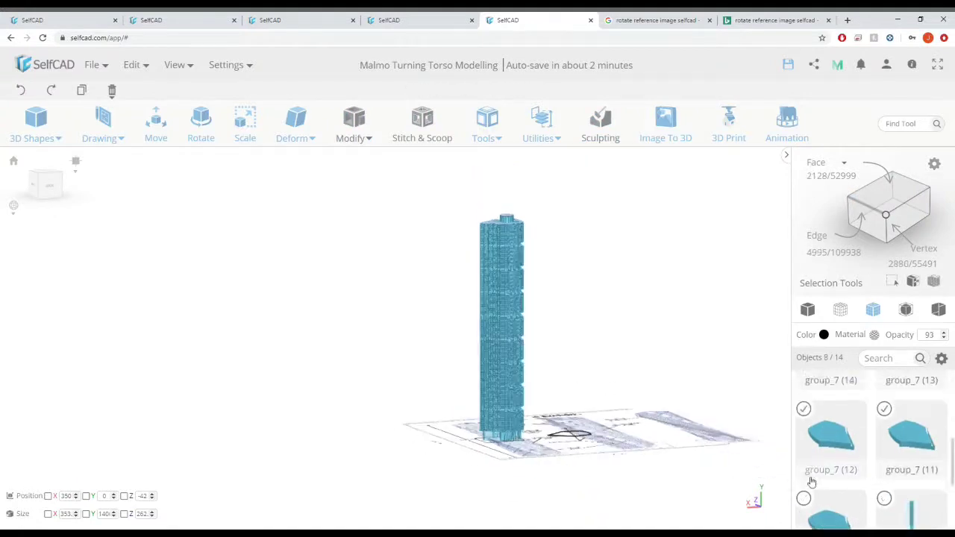
click(887, 499)
scroll(877, 496, down, 2)
click(883, 489)
scroll(881, 489, down, 2)
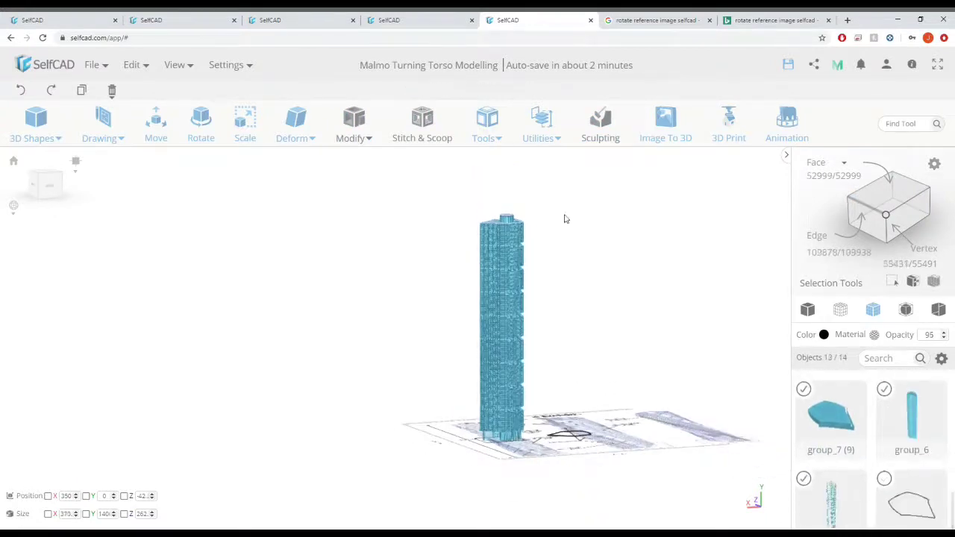
click(131, 65)
click(142, 185)
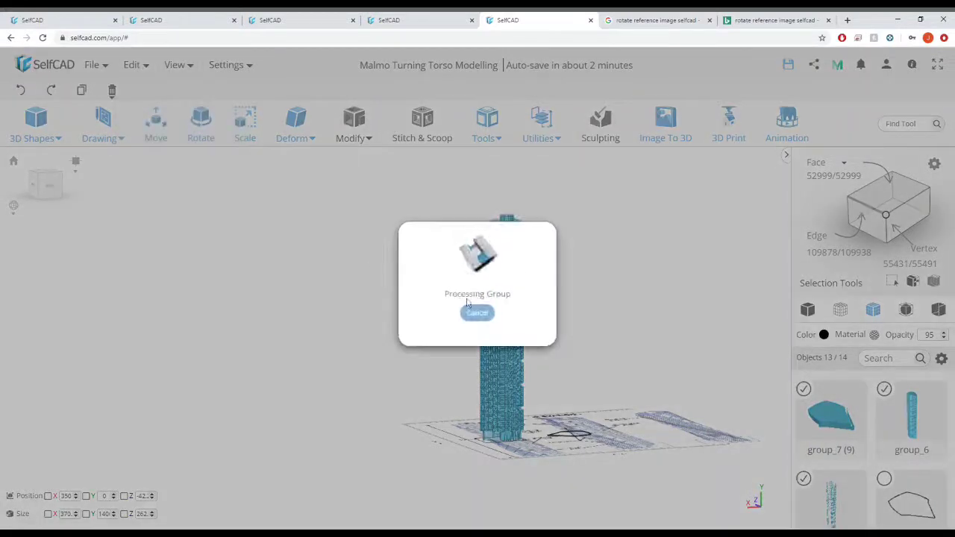
- Create a cube 111 wide, 200 high and 200 deep with 10 height segments, positioned at Y 200
scroll(614, 364, up, 3)
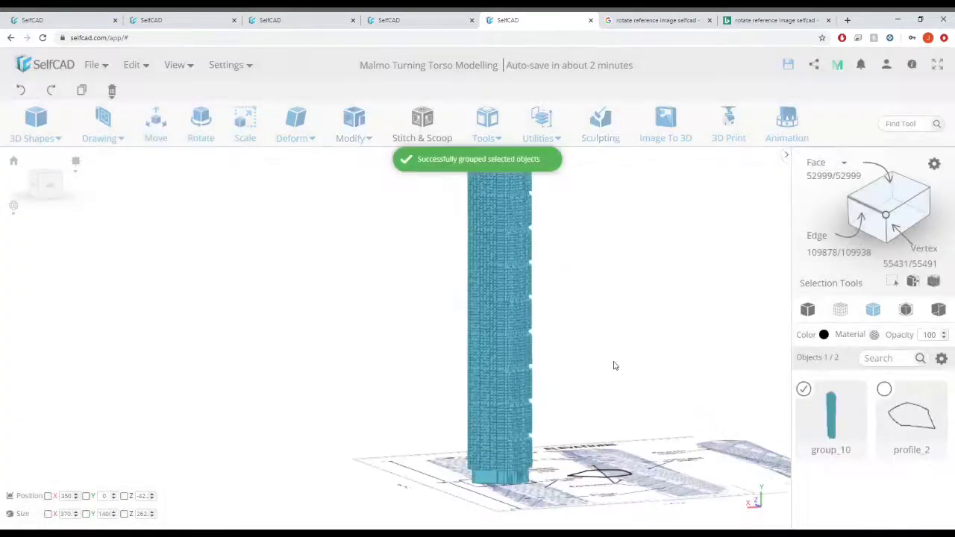
right_drag(615, 366, 563, 398)
scroll(560, 397, up, 5)
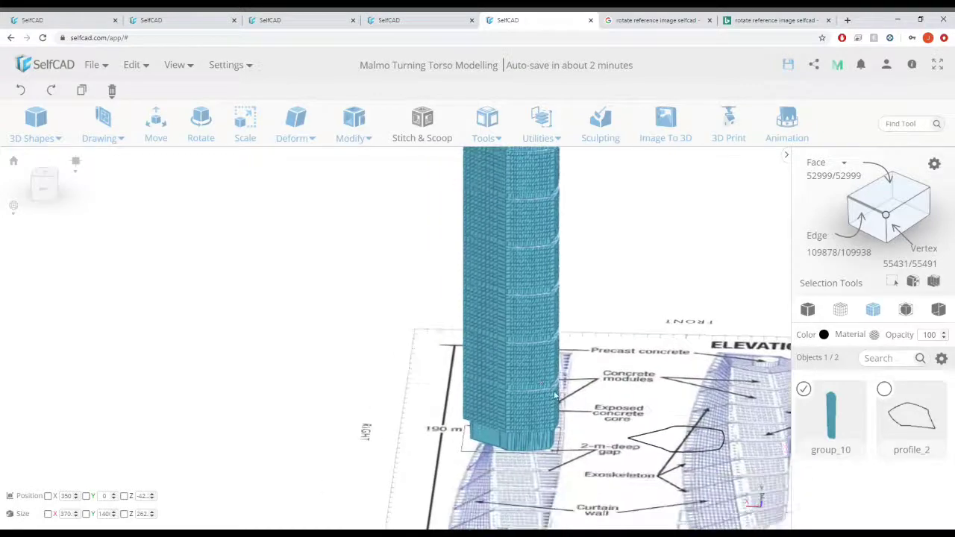
mouse_move(48, 142)
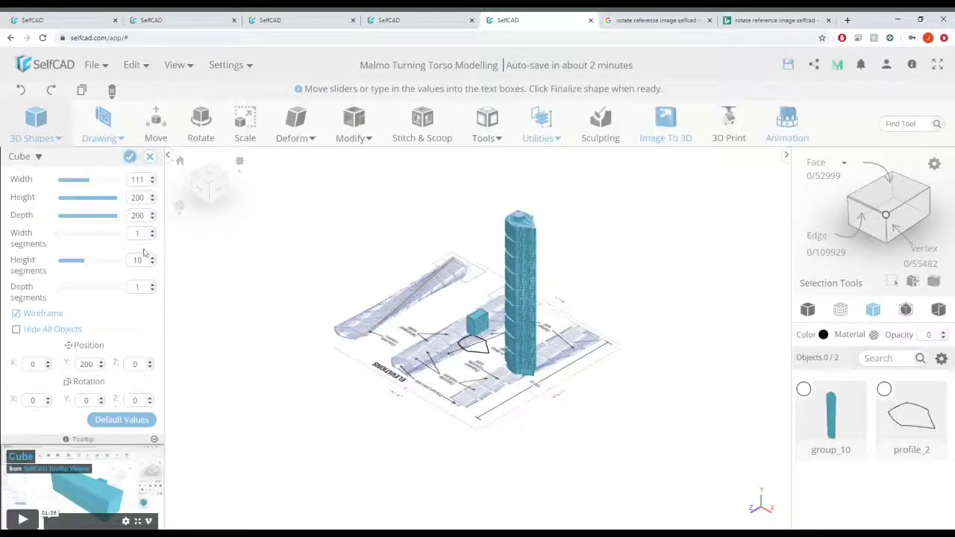
click(130, 157)
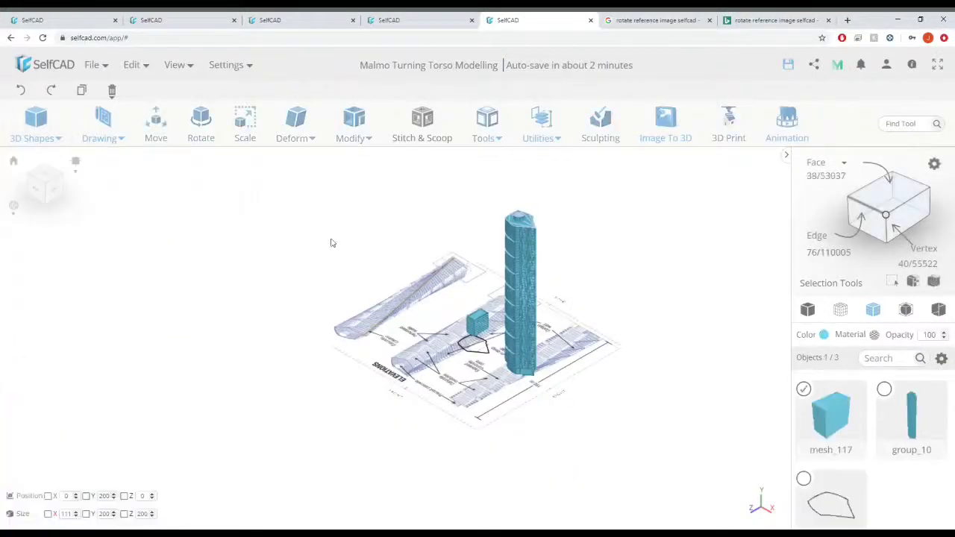
- Move the cube with Magnet enabled to X 358, Y 83, Z 25, beside the base of the tower
click(36, 190)
click(157, 130)
scroll(454, 347, up, 5)
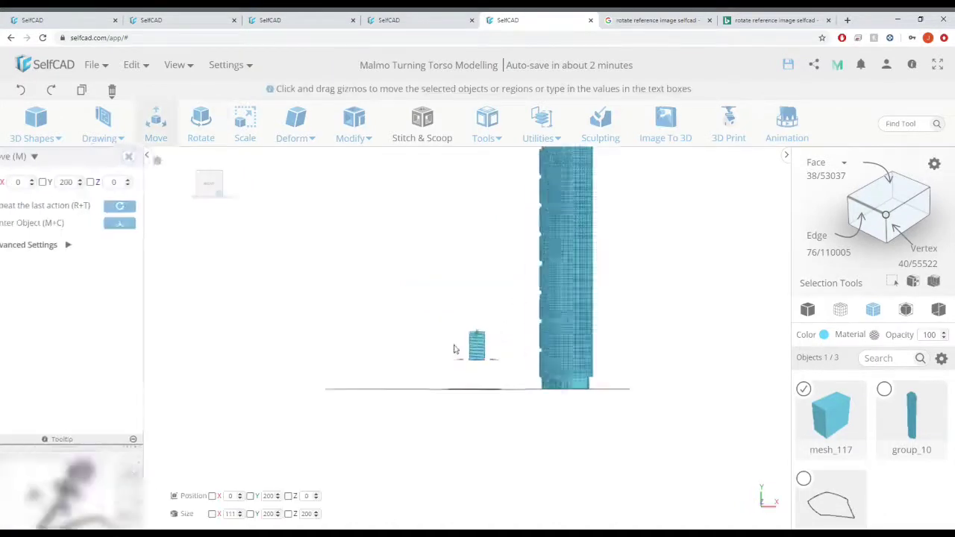
click(51, 248)
click(139, 270)
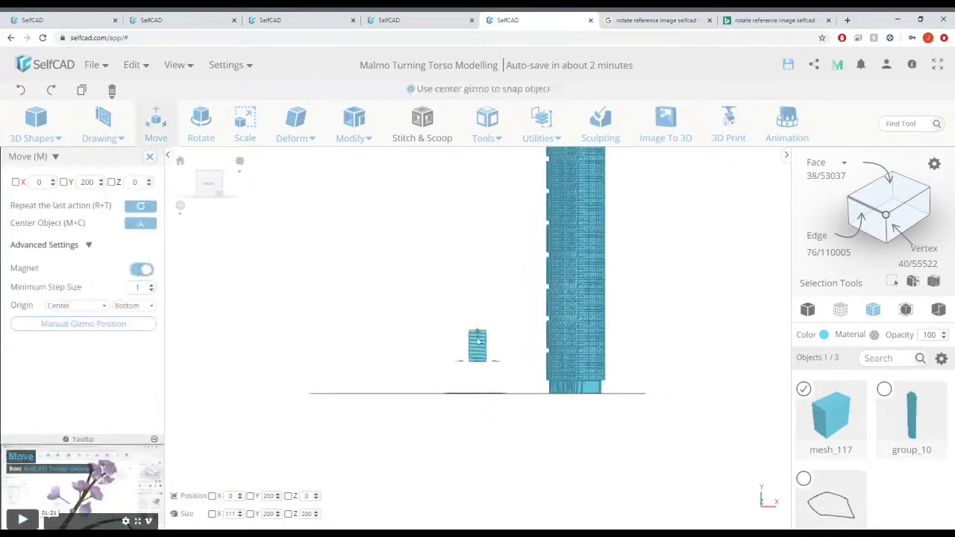
drag(476, 336, 528, 354)
scroll(542, 400, up, 4)
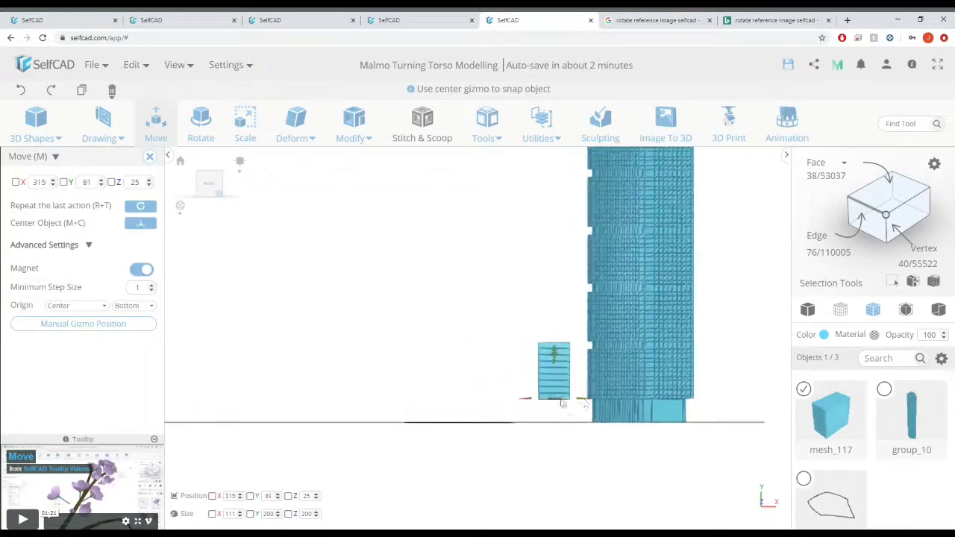
mouse_move(579, 400)
mouse_down()
mouse_move(603, 402)
mouse_move(591, 401)
mouse_up()
drag(570, 355, 569, 354)
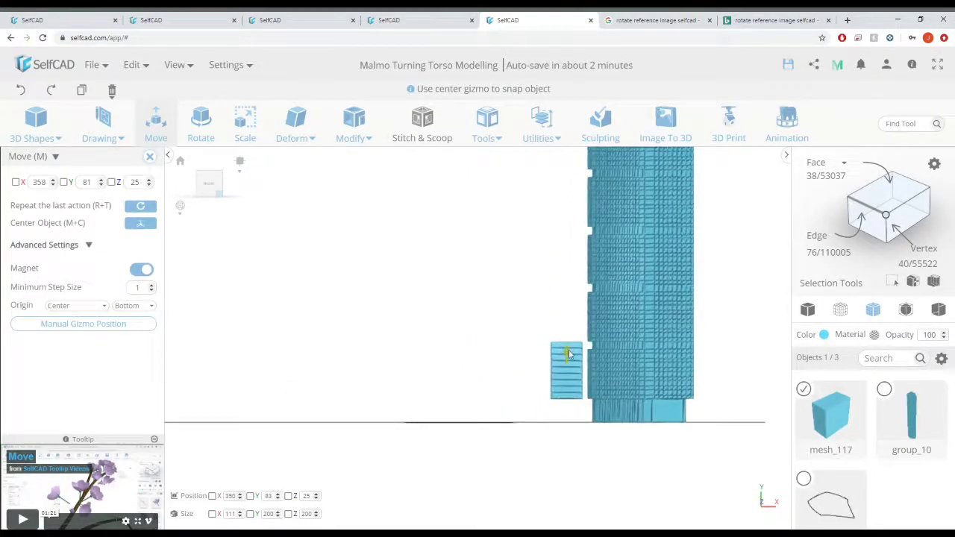
scroll(590, 373, up, 4)
- Scale the cube vertically to a Y size of 1772 so it matches the height of the tower's floor modules
scroll(645, 408, down, 9)
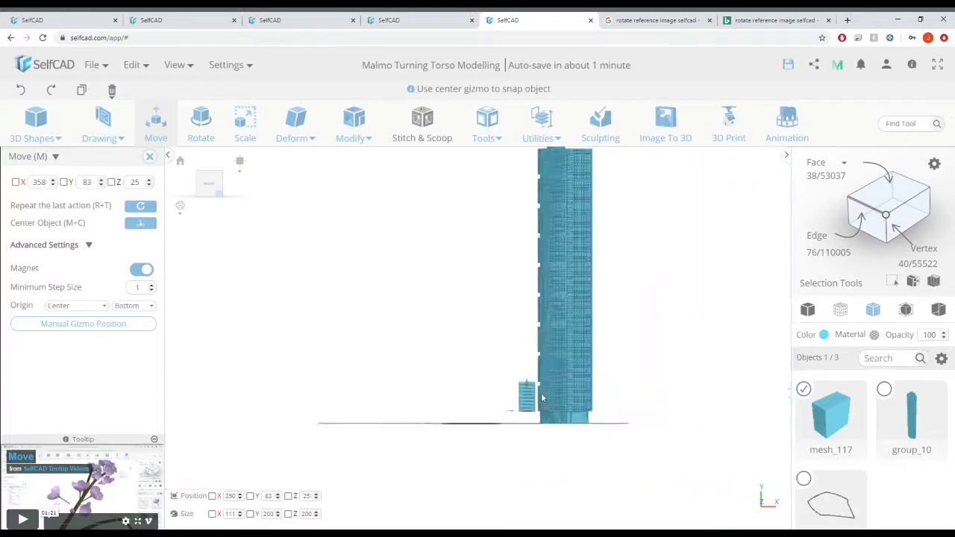
key(s)
drag(515, 382, 555, 228)
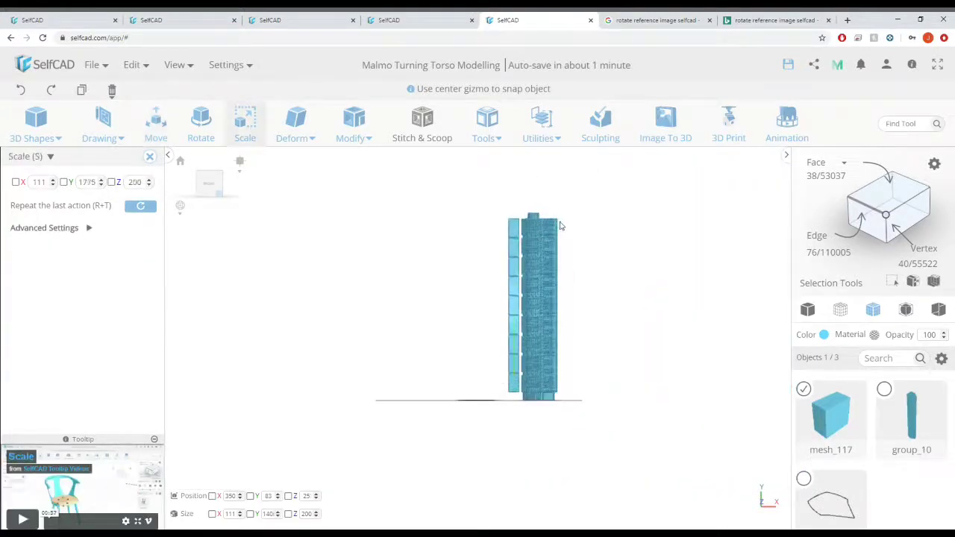
scroll(562, 226, up, 4)
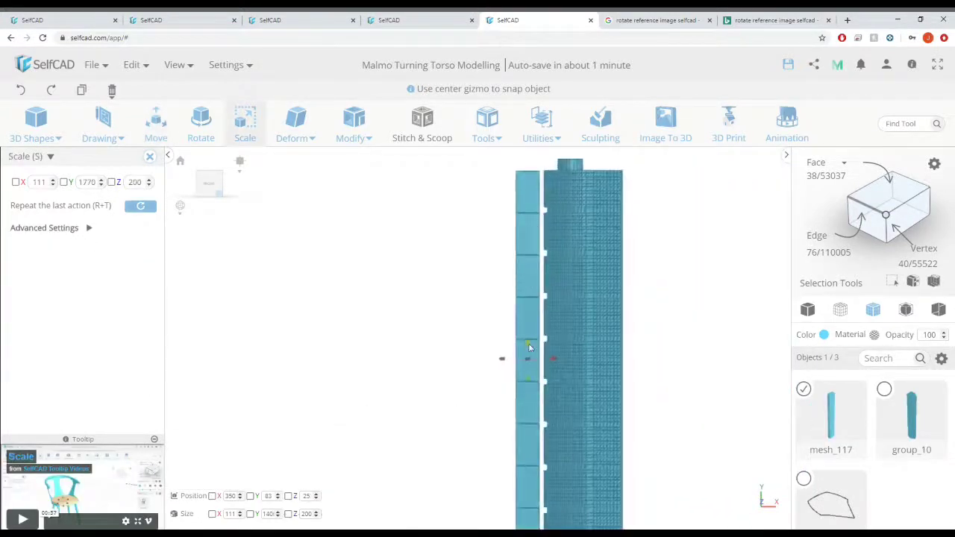
drag(529, 344, 531, 349)
- Use Add Details in edge-drawing mode to add a diagonal edge across the lowest segment of the column's outer face
scroll(638, 352, down, 4)
right_drag(639, 352, 739, 364)
drag(737, 363, 617, 354)
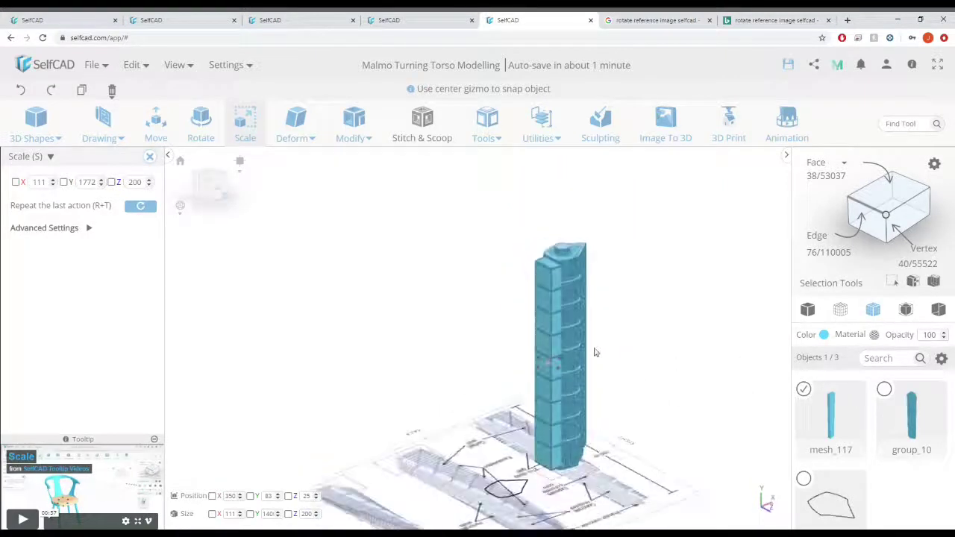
right_drag(262, 185, 273, 170)
mouse_move(370, 147)
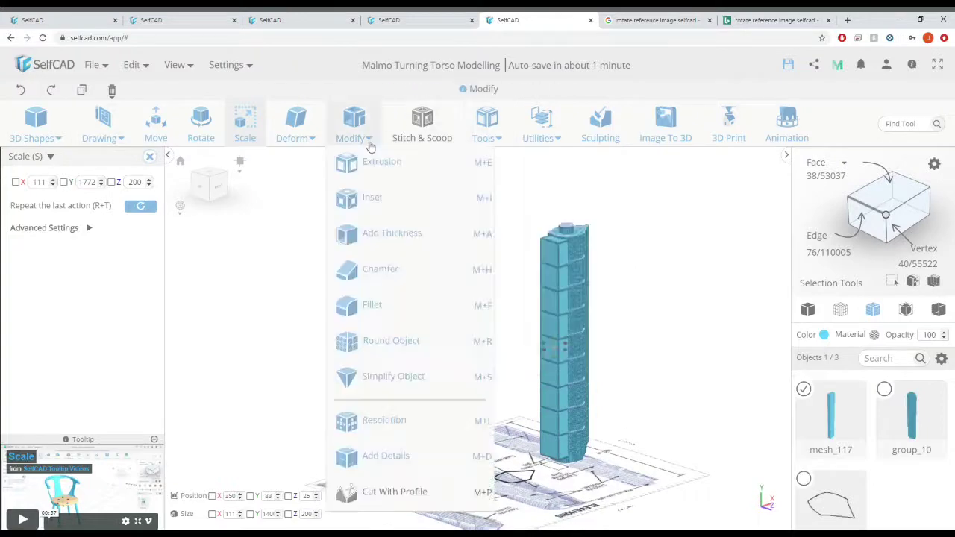
click(443, 456)
scroll(471, 476, up, 5)
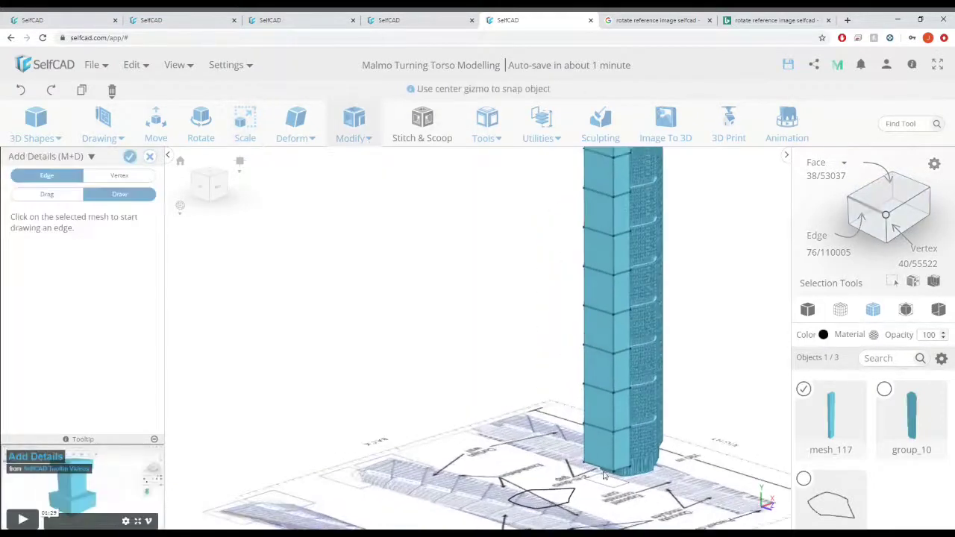
middle_drag(351, 331, 305, 244)
scroll(478, 338, up, 4)
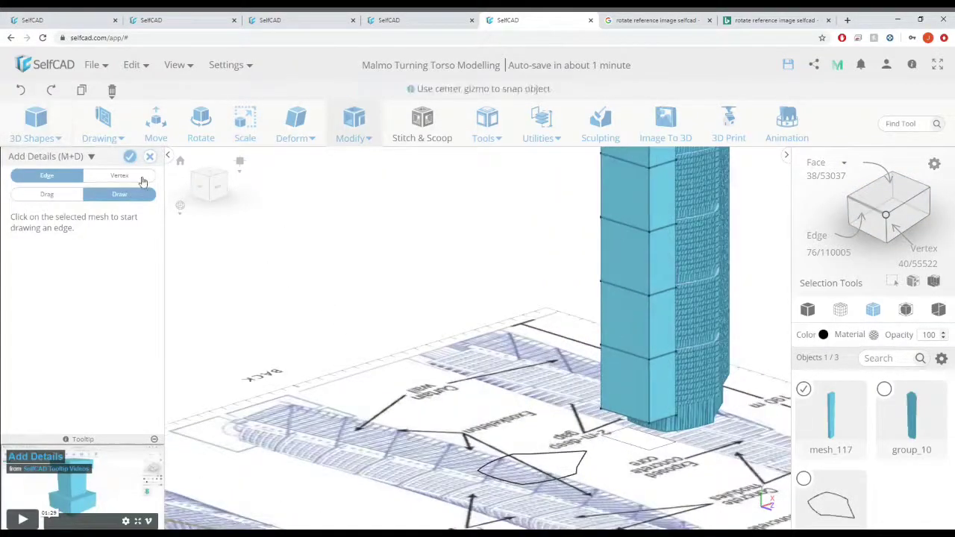
scroll(618, 351, up, 3)
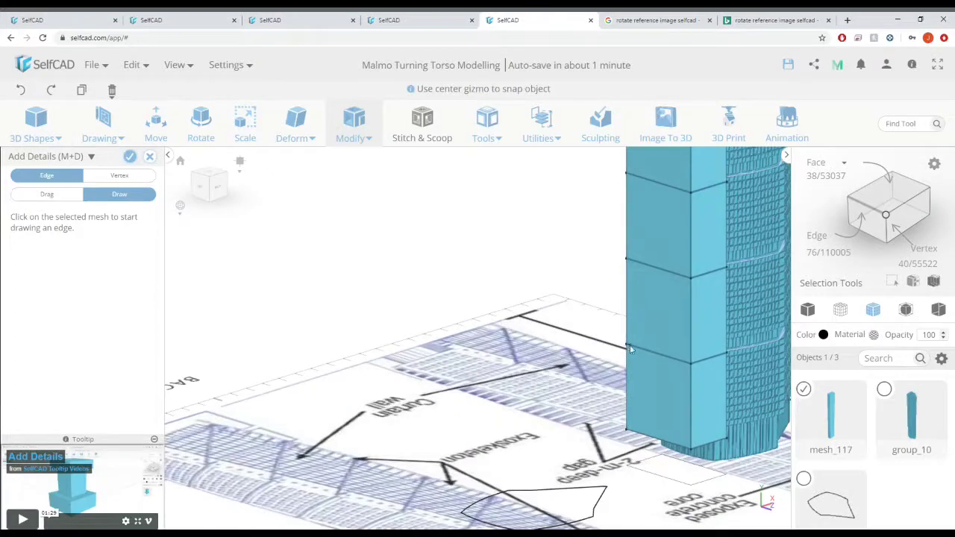
scroll(627, 347, down, 5)
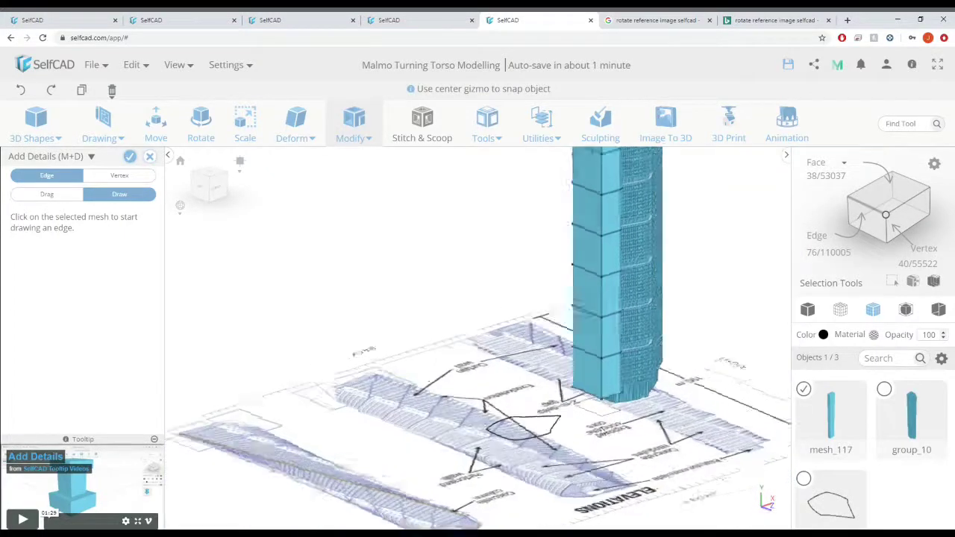
scroll(592, 416, up, 3)
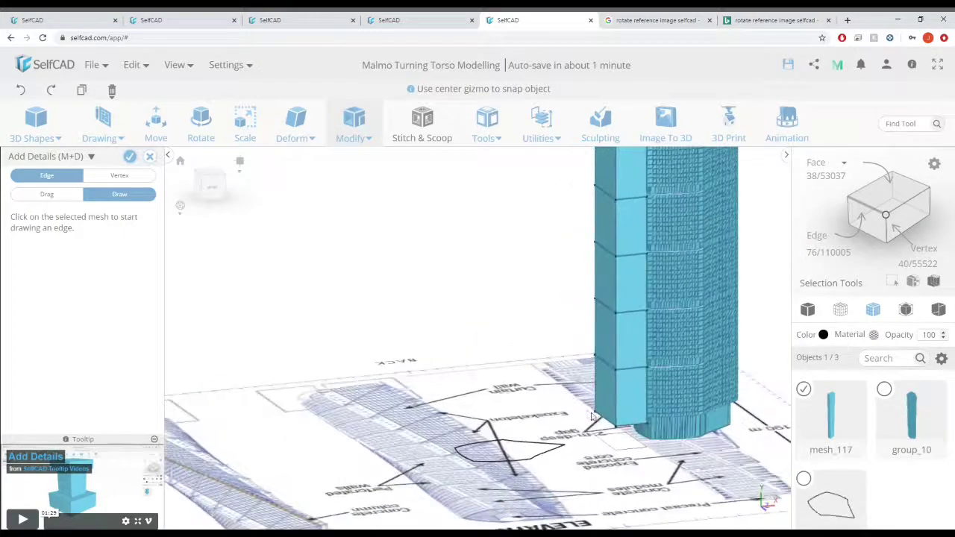
right_drag(591, 416, 623, 414)
click(137, 178)
scroll(582, 373, up, 3)
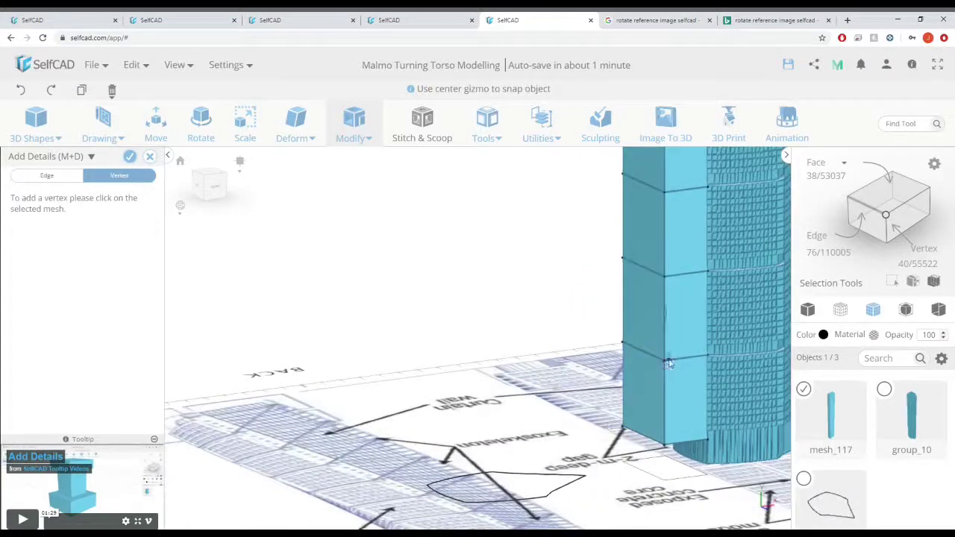
click(41, 175)
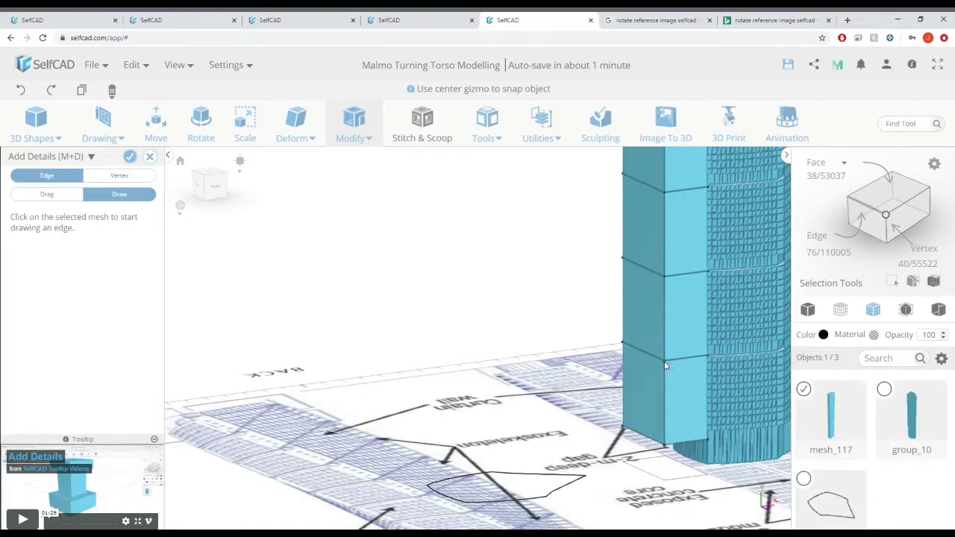
scroll(624, 431, up, 2)
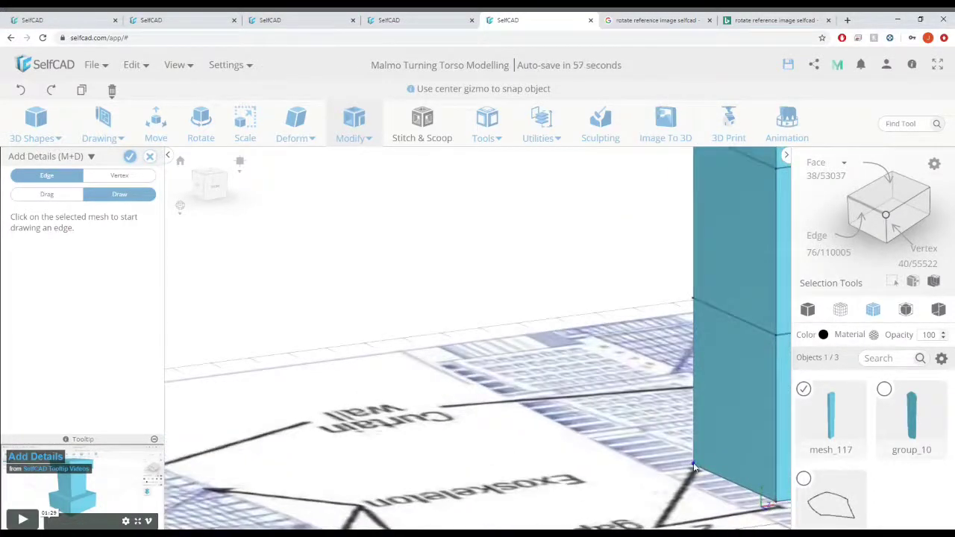
scroll(678, 380, down, 2)
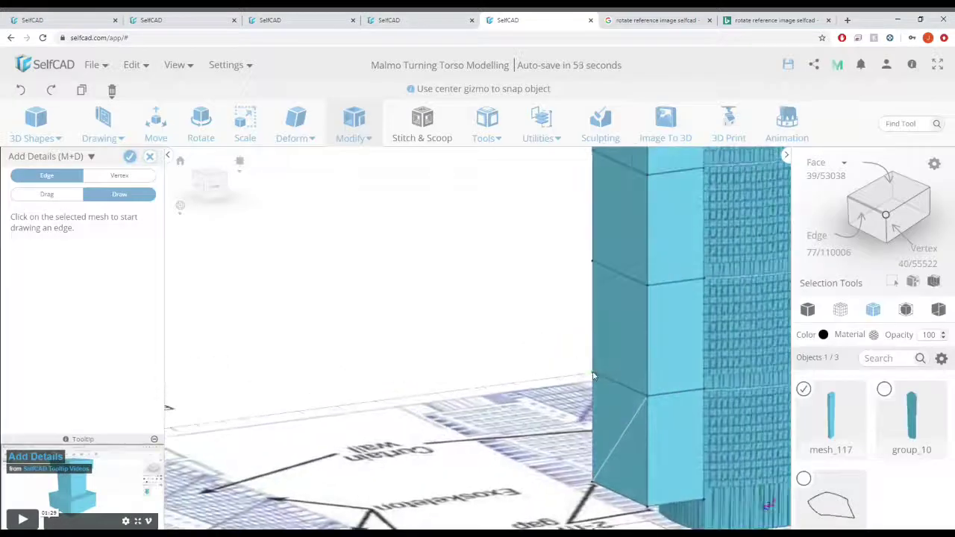
- Draw matching diagonal edges across the second and third segments from the bottom of the column's outer face
click(648, 286)
right_drag(590, 263, 582, 338)
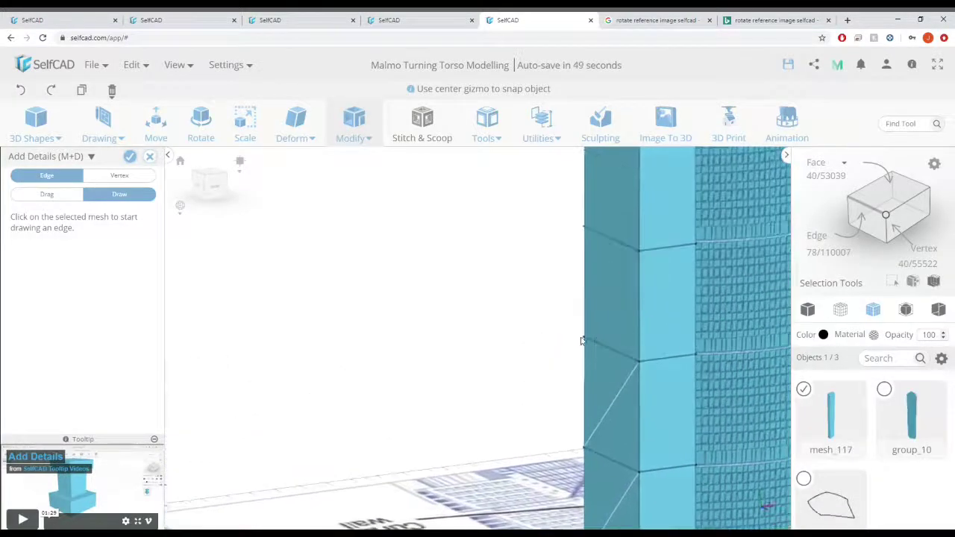
click(584, 336)
click(566, 299)
right_drag(534, 346, 562, 345)
scroll(563, 344, up, 2)
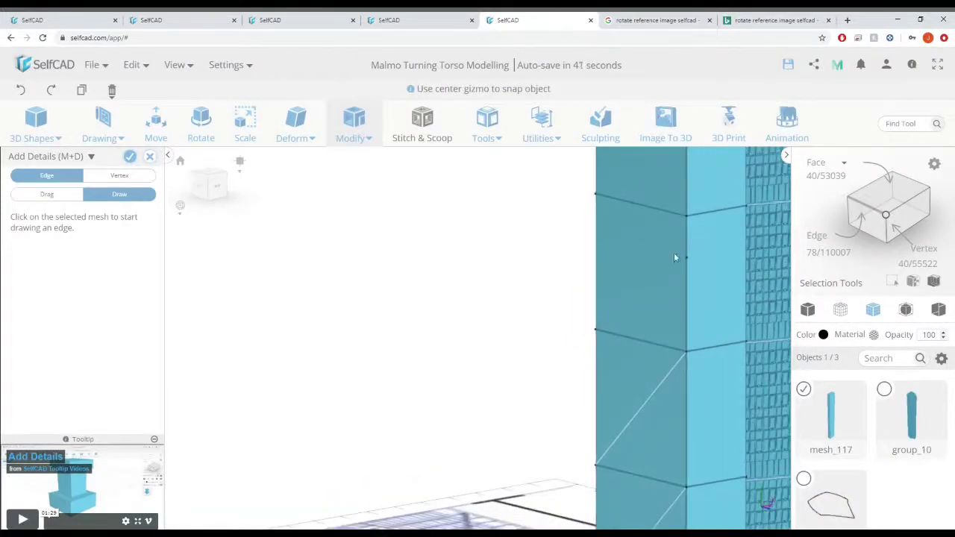
scroll(509, 358, down, 2)
right_drag(508, 358, 550, 354)
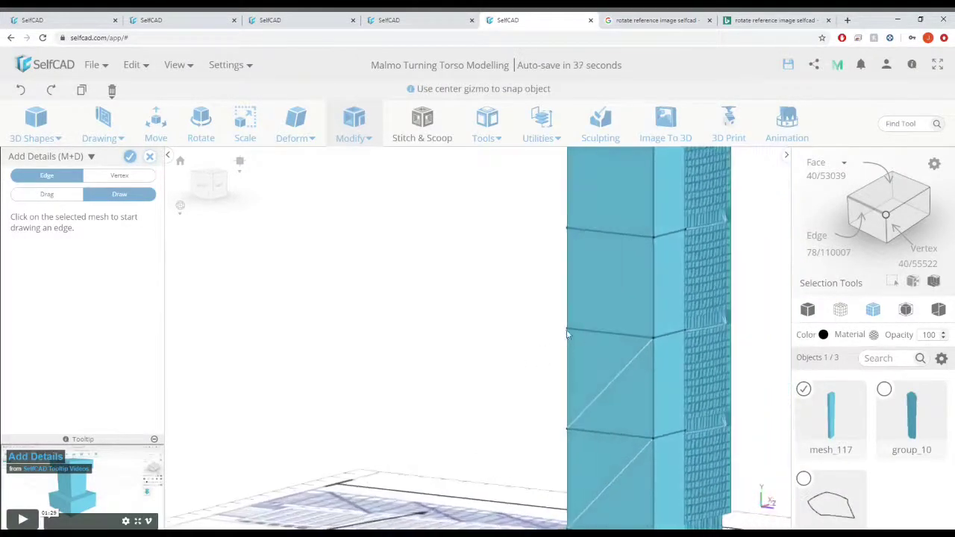
scroll(657, 242, up, 2)
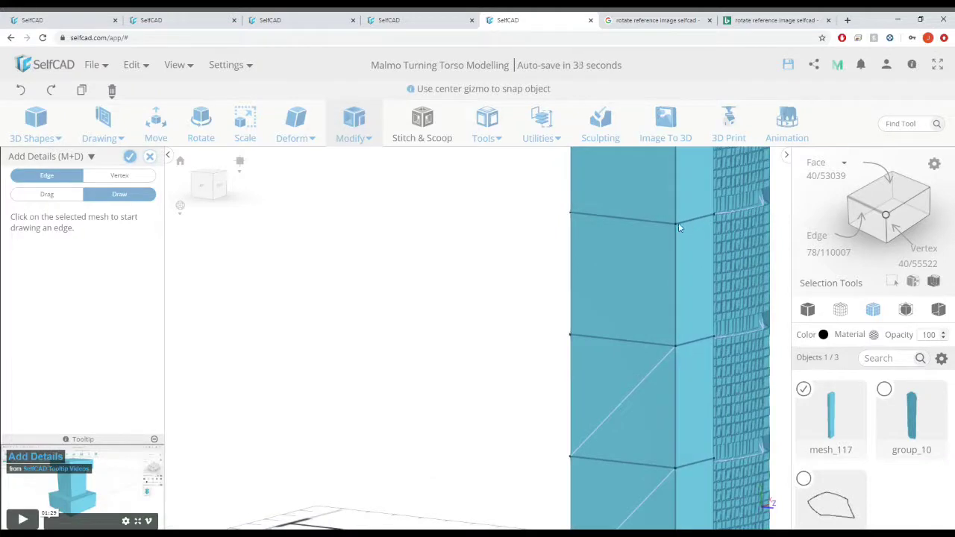
click(675, 225)
drag(605, 312, 568, 344)
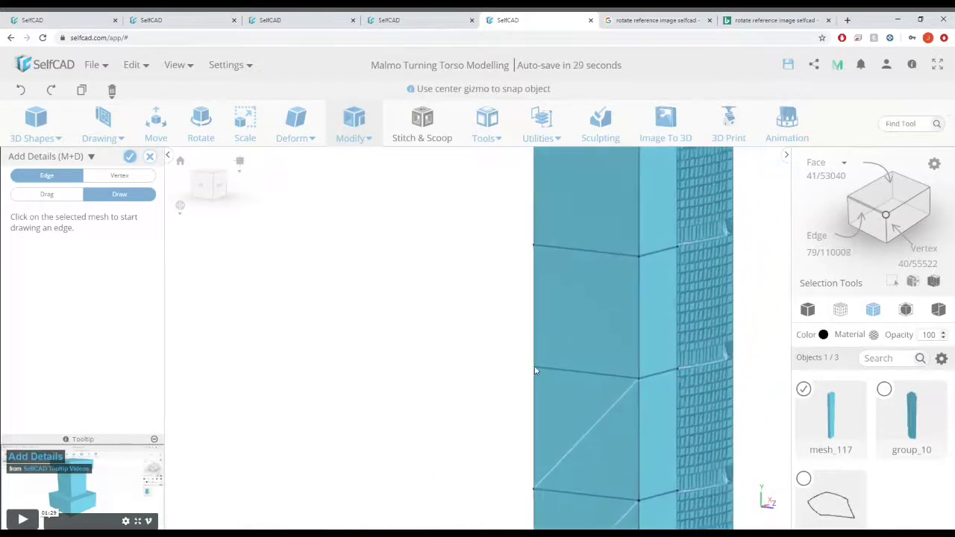
- Draw parallel diagonal edges across the fourth and fifth segments from the bottom of the column's outer face
click(640, 259)
middle_drag(630, 234, 622, 305)
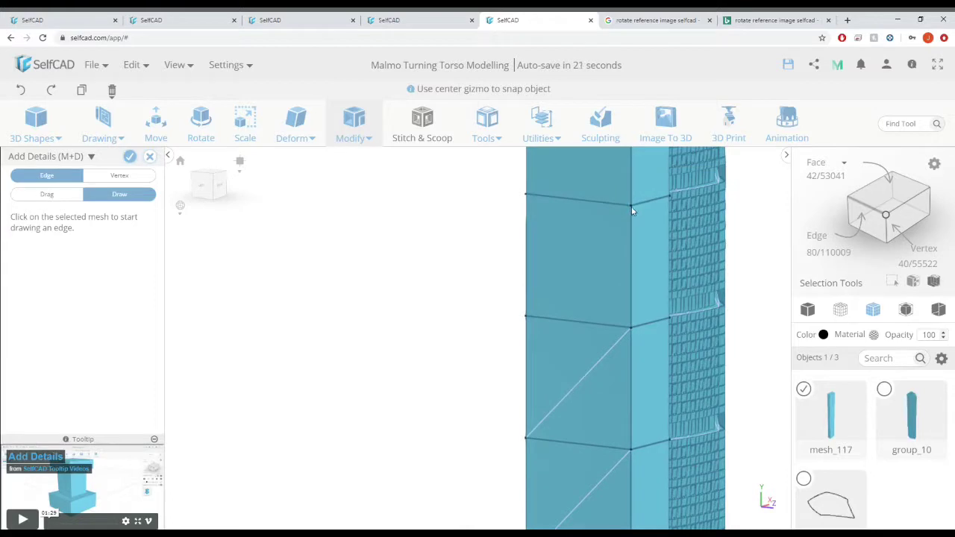
click(631, 207)
middle_drag(630, 207, 615, 311)
click(510, 299)
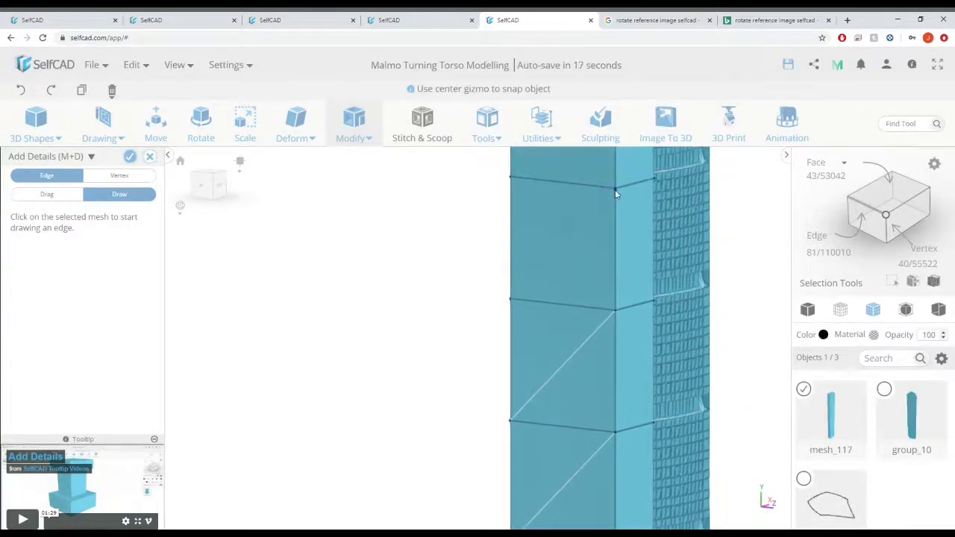
- Draw a parallel diagonal edge across the sixth segment from the bottom of the column's outer face
click(615, 189)
click(510, 299)
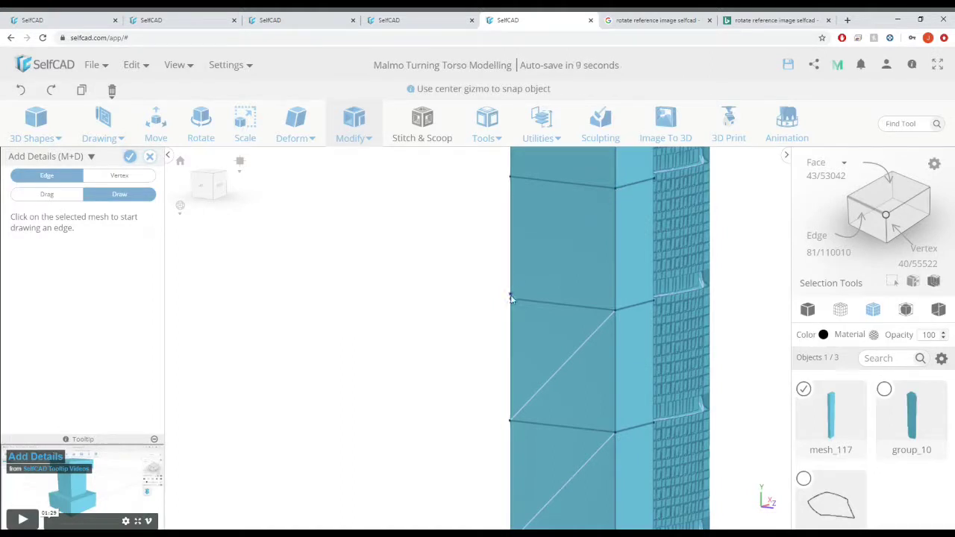
click(511, 302)
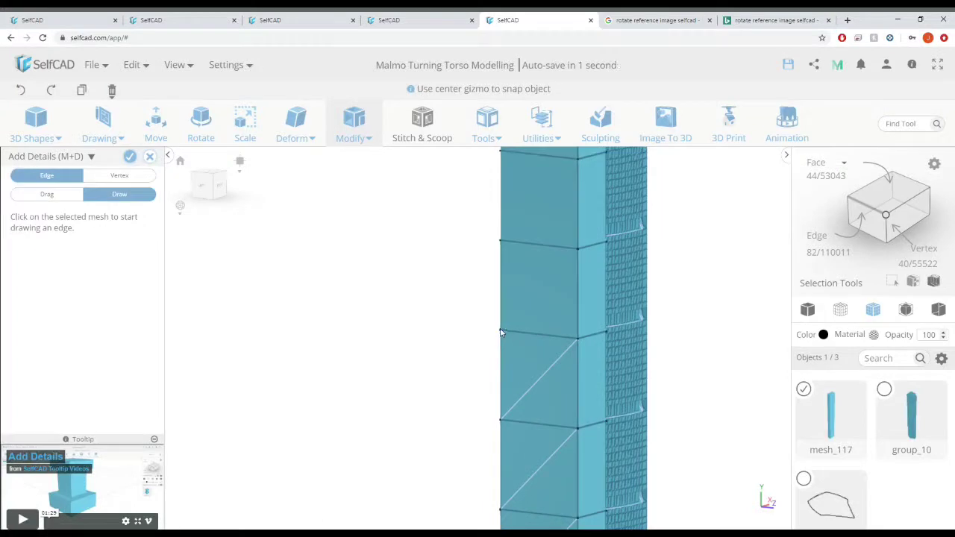
scroll(502, 333, up, 2)
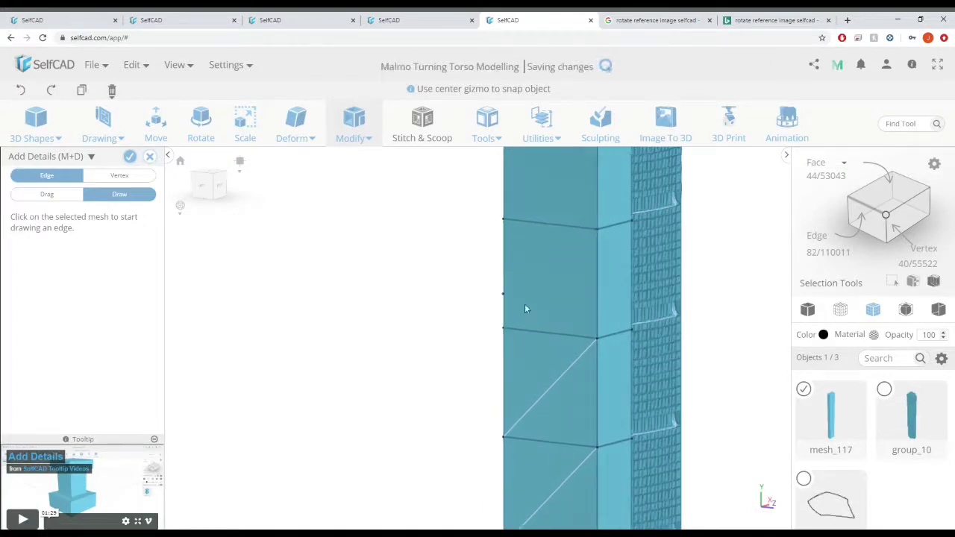
- Draw a parallel diagonal edge across the seventh segment from the bottom of the column's outer face
scroll(505, 332, up, 2)
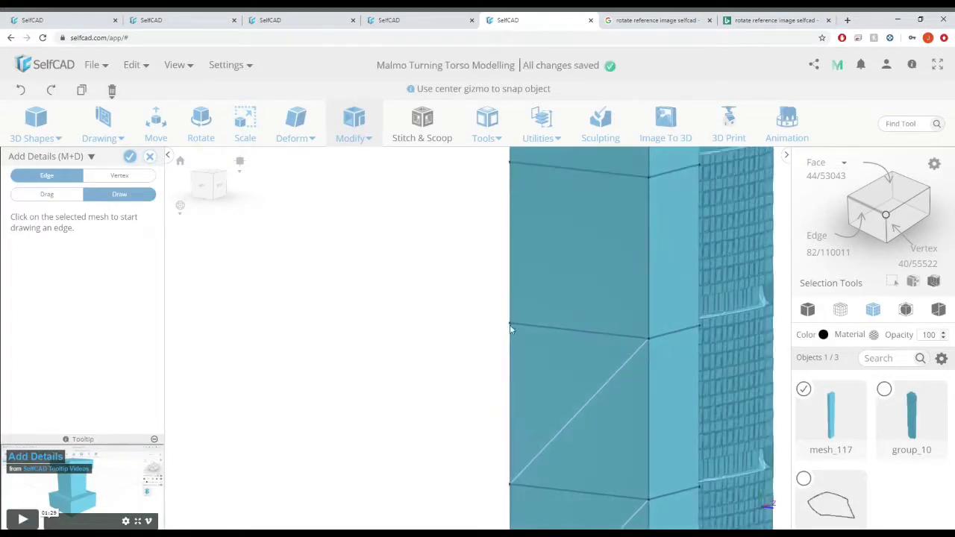
scroll(509, 326, down, 2)
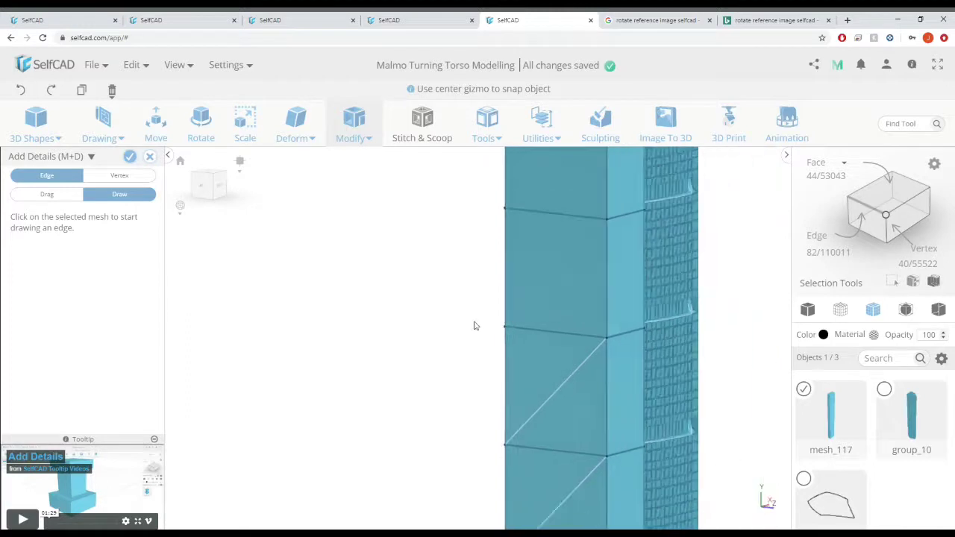
right_drag(476, 325, 497, 326)
scroll(539, 335, up, 1)
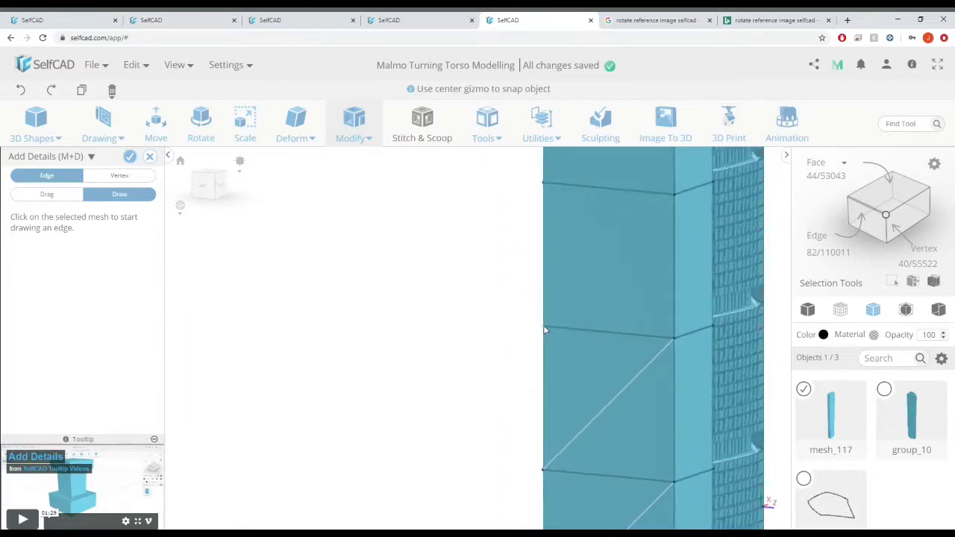
scroll(552, 326, down, 2)
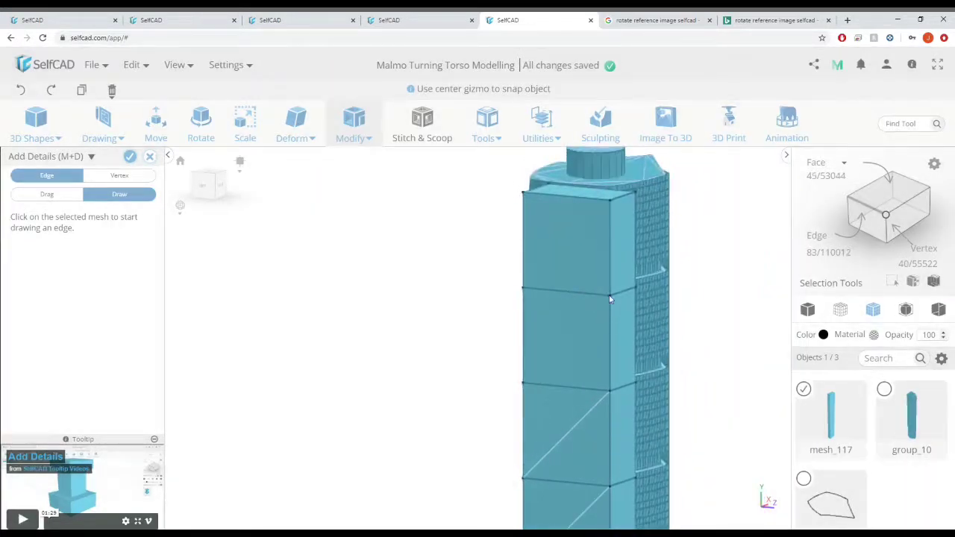
- Draw matching diagonal edges across the eighth and topmost segments of the column's outer face and apply the added details
scroll(526, 388, up, 1)
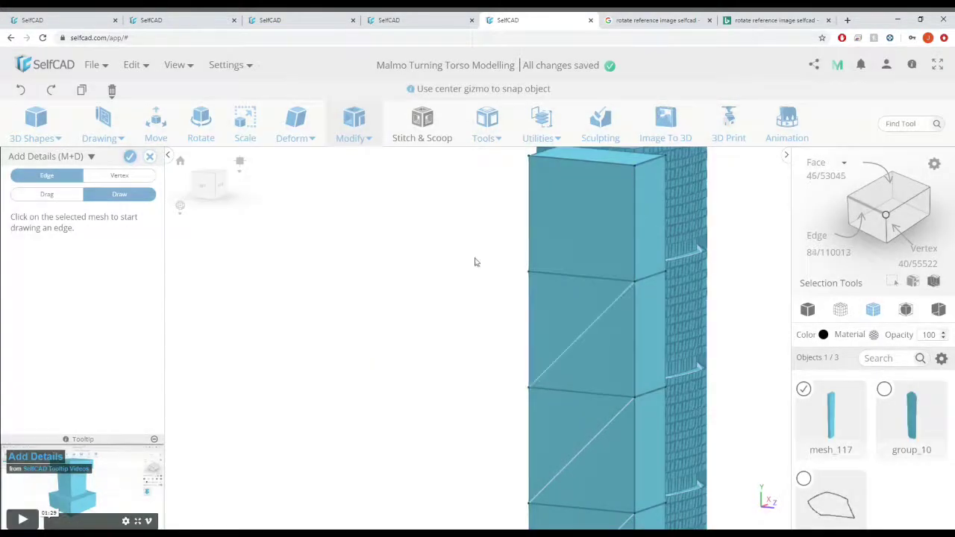
click(634, 165)
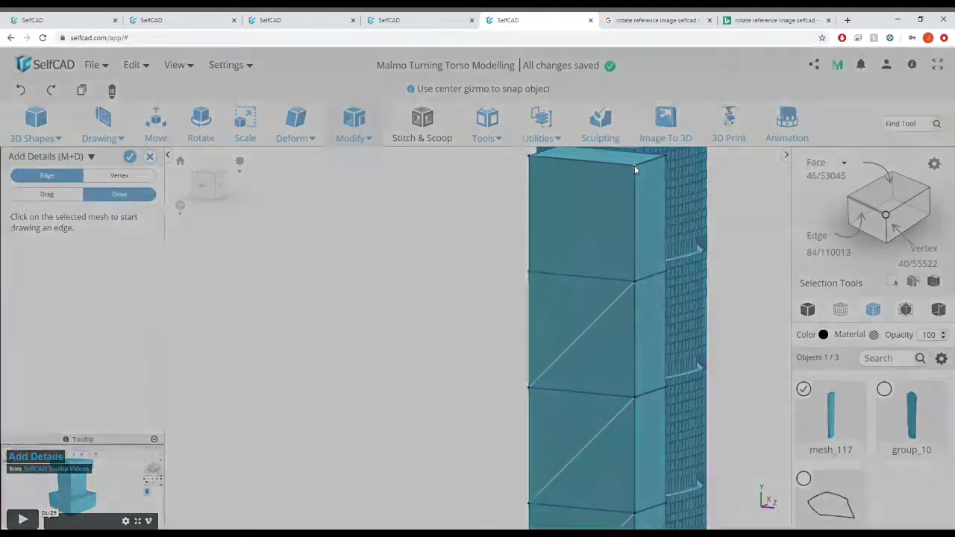
scroll(683, 331, down, 6)
middle_drag(680, 329, 646, 296)
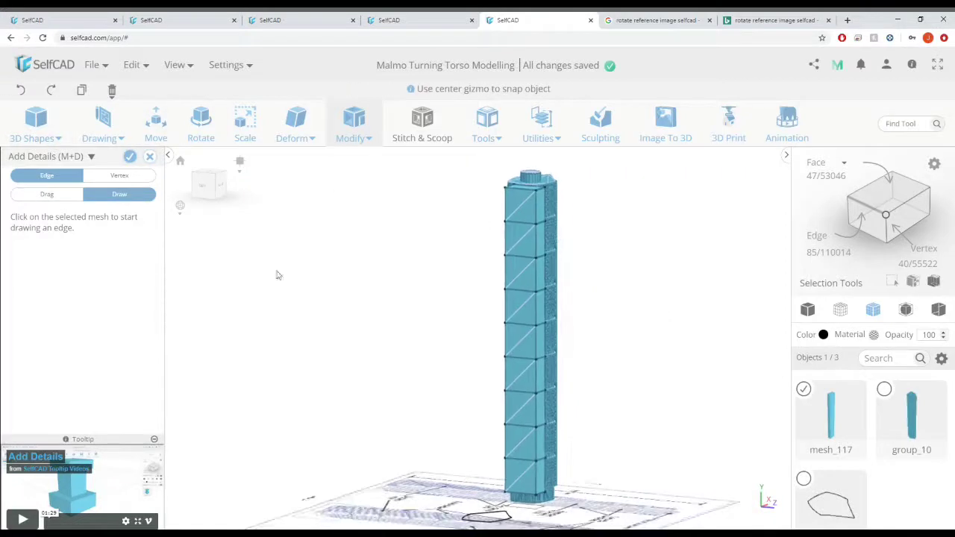
click(129, 157)
right_drag(627, 299, 530, 302)
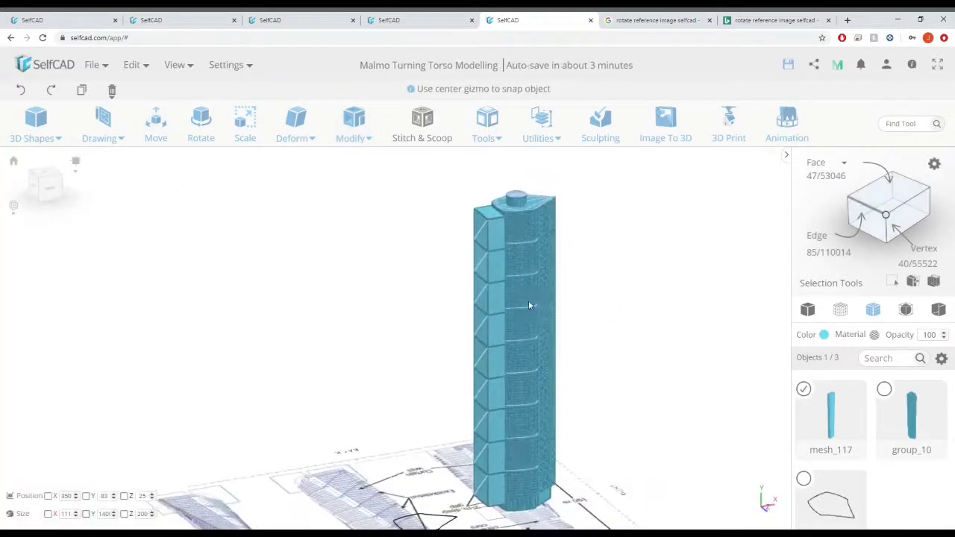
middle_drag(606, 332, 628, 308)
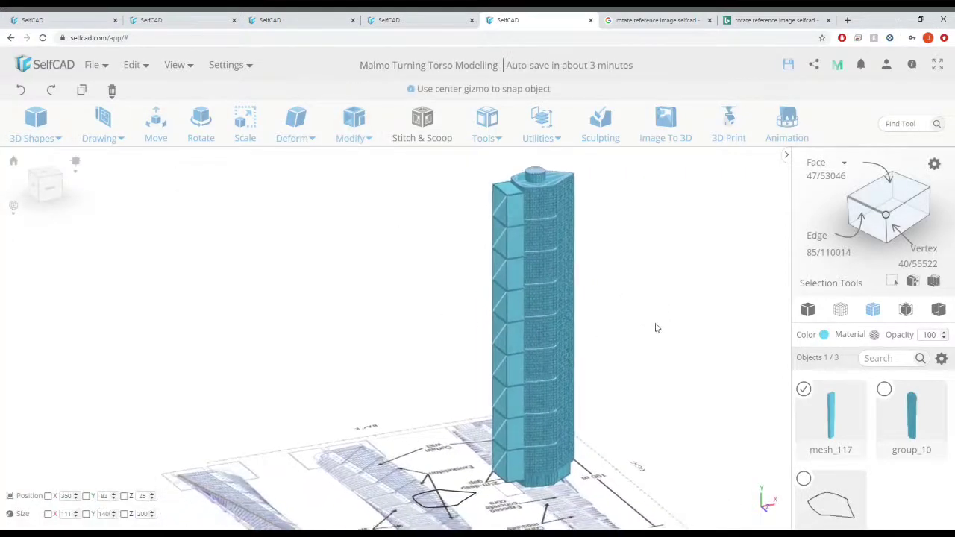
right_drag(657, 328, 684, 338)
mouse_move(58, 140)
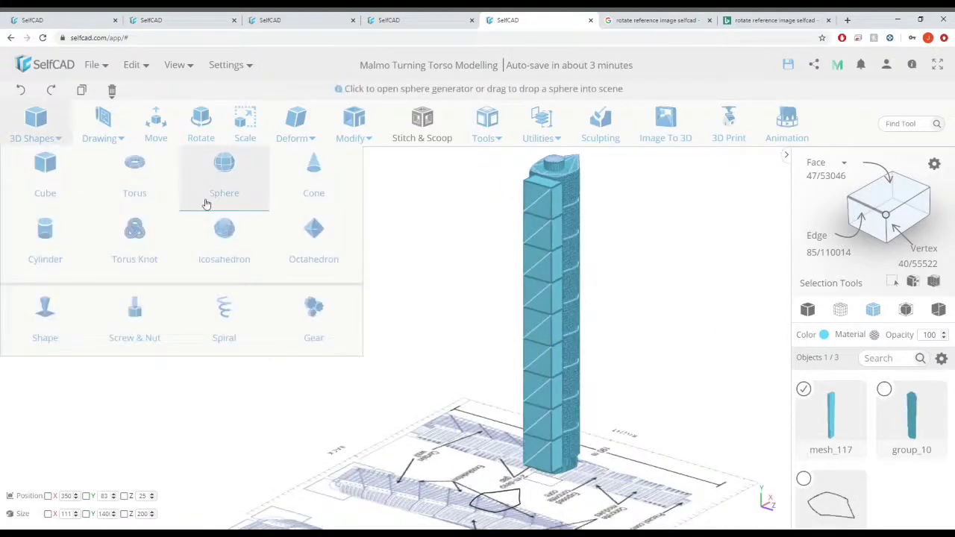
click(206, 203)
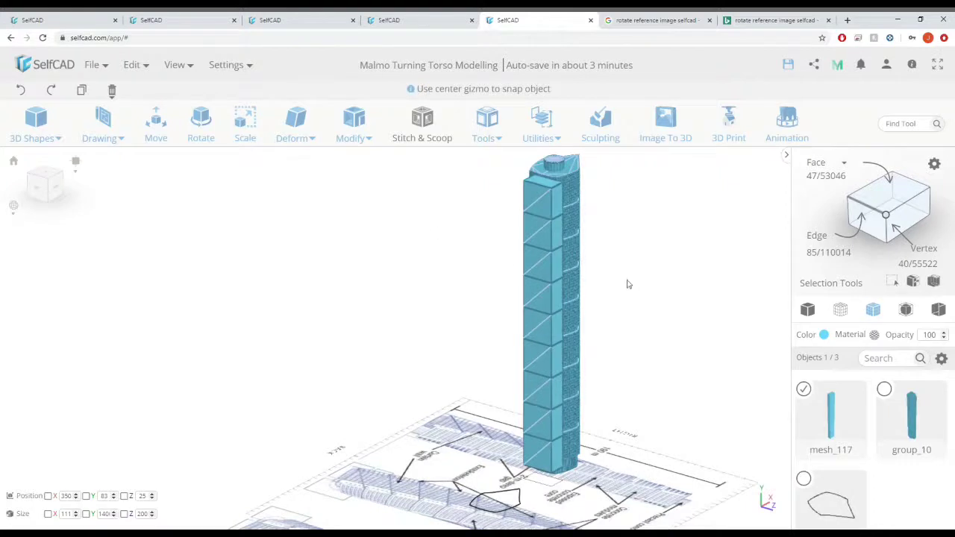
mouse_move(628, 284)
right_down()
mouse_move(659, 280)
mouse_move(610, 289)
right_up()
- Twist the segmented column 90 degrees about the Y axis and twist the tower group about the same axis
click(209, 133)
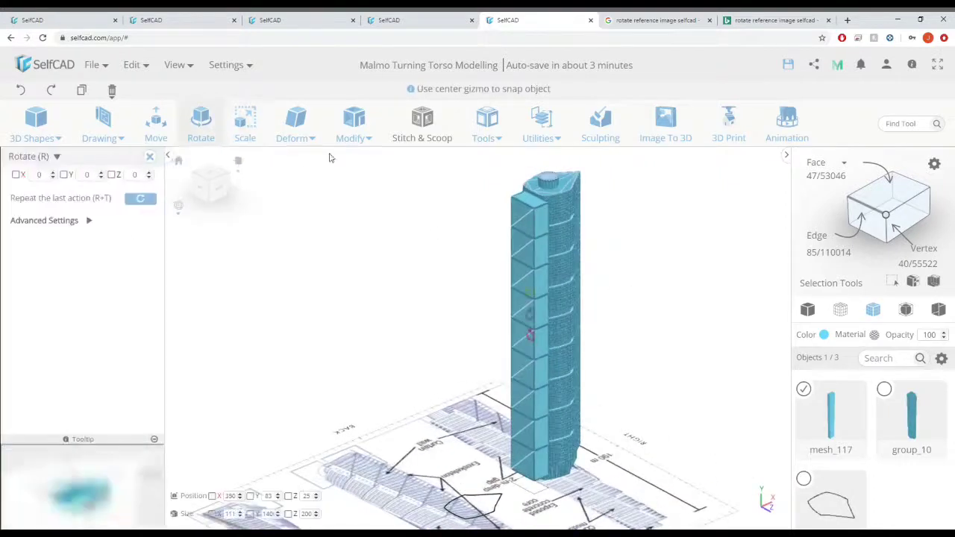
mouse_move(308, 139)
click(336, 237)
double_click(88, 182)
text(90)
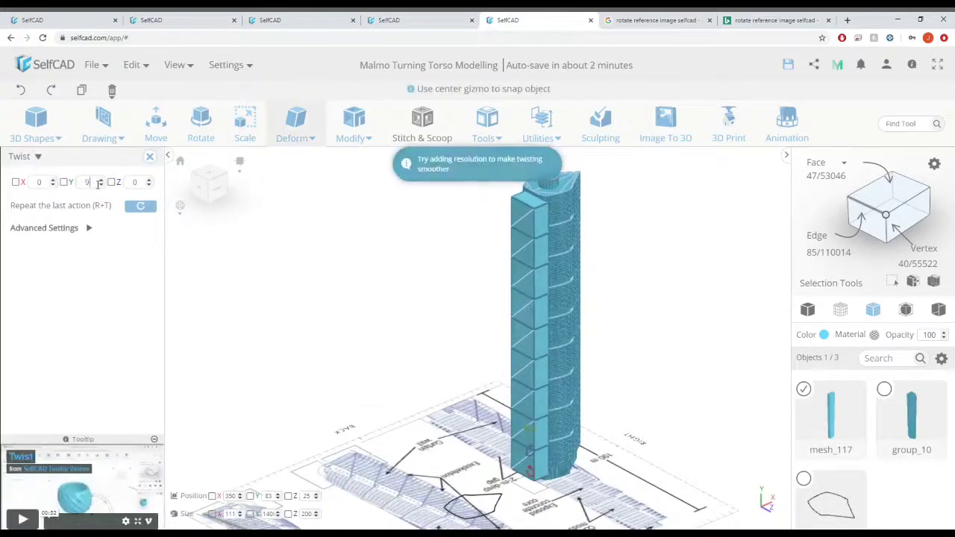
key(Return)
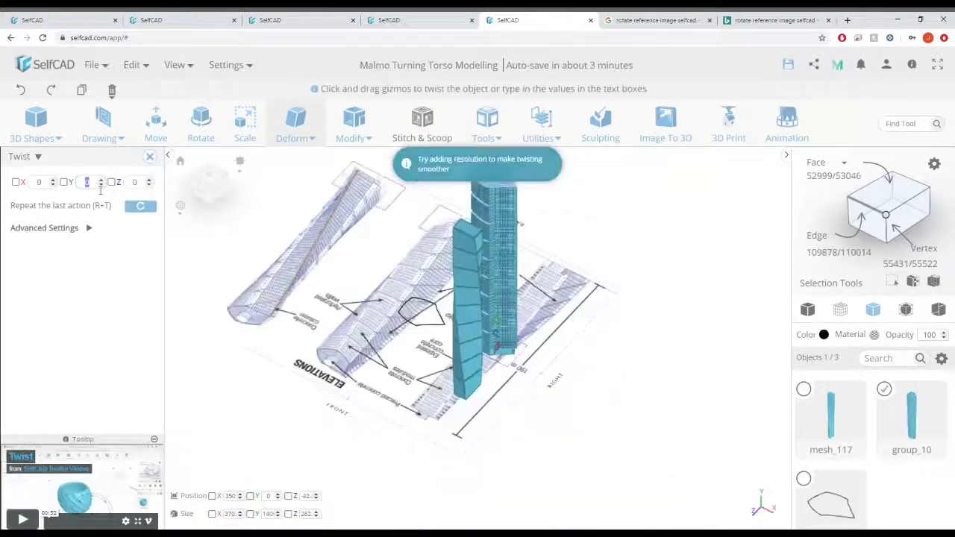
right_drag(565, 270, 629, 300)
click(150, 157)
right_drag(713, 406, 725, 430)
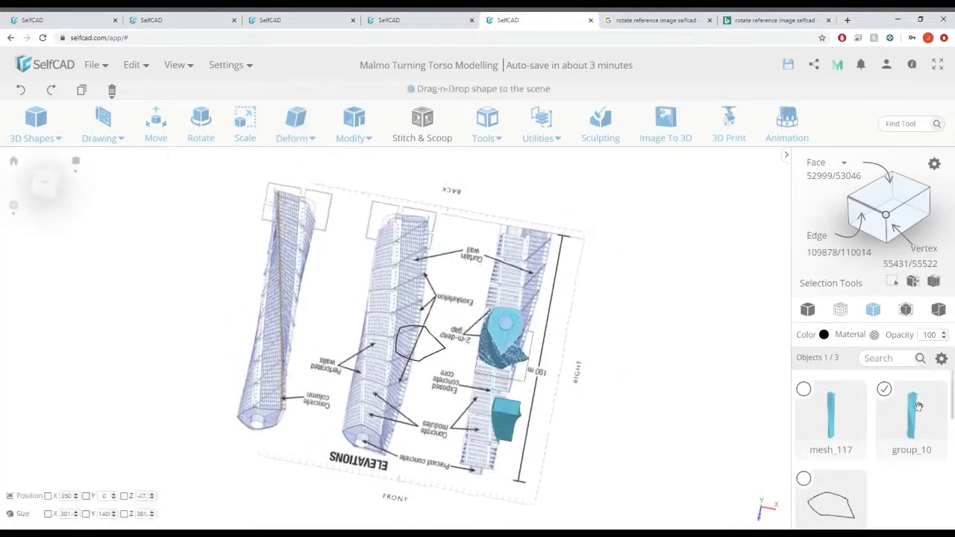
- Rotate only the twisted column freehand about its vertical axis to match the orientation of the tower's pointed corner
click(804, 389)
scroll(571, 392, up, 5)
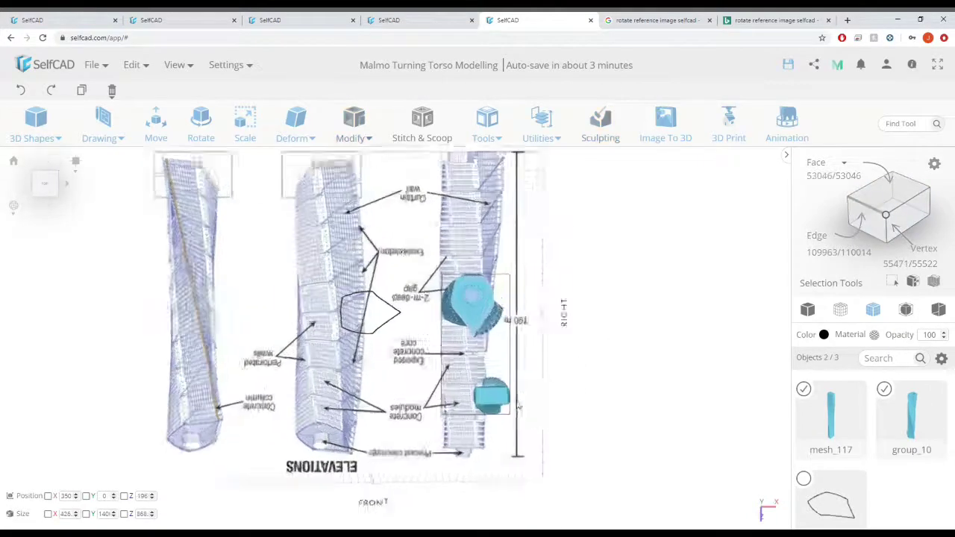
mouse_move(561, 402)
right_down()
mouse_move(569, 412)
mouse_move(189, 354)
mouse_move(561, 386)
right_up()
click(886, 390)
click(208, 131)
right_drag(629, 241, 634, 247)
drag(561, 244, 575, 257)
right_drag(575, 257, 575, 280)
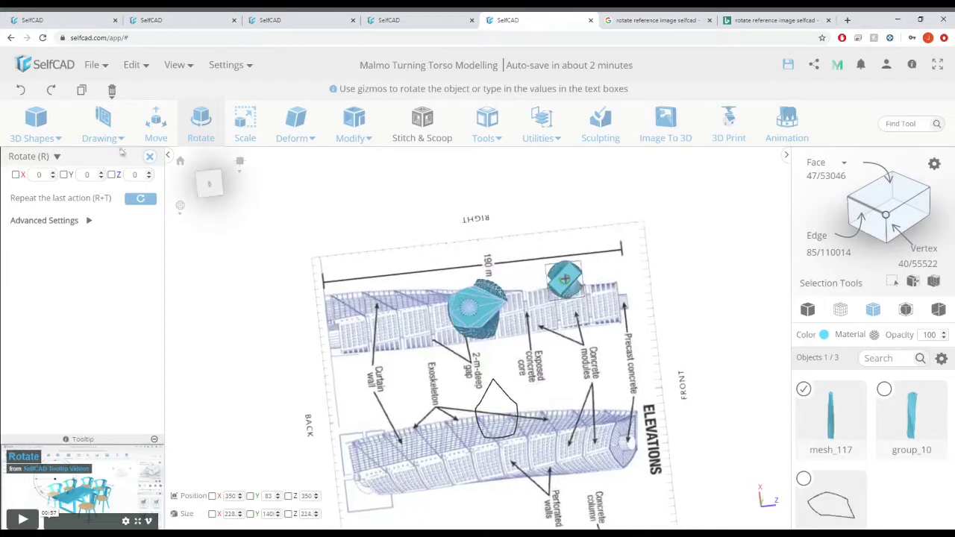
- Move the column in top view next to the tower's pointed corner, at about X 589, Z 134
click(209, 191)
drag(479, 342, 478, 339)
key(m)
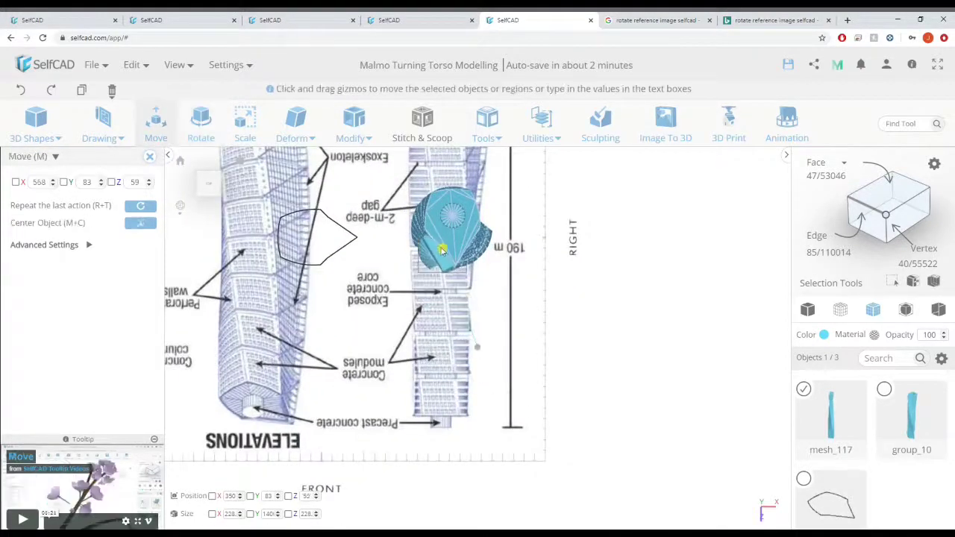
mouse_move(445, 256)
mouse_down()
mouse_move(451, 297)
mouse_move(457, 261)
mouse_move(449, 266)
mouse_up()
- Slide the column further into the tower's pointed corner so that their outlines overlap, at about Z 24
key(r)
key(m)
key(ctrl+z)
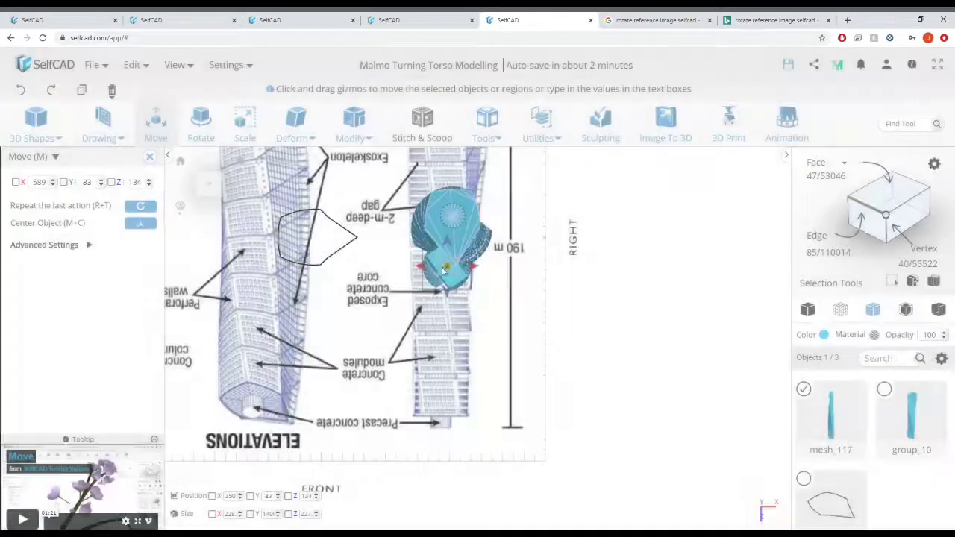
right_drag(443, 263, 441, 262)
scroll(435, 265, up, 2)
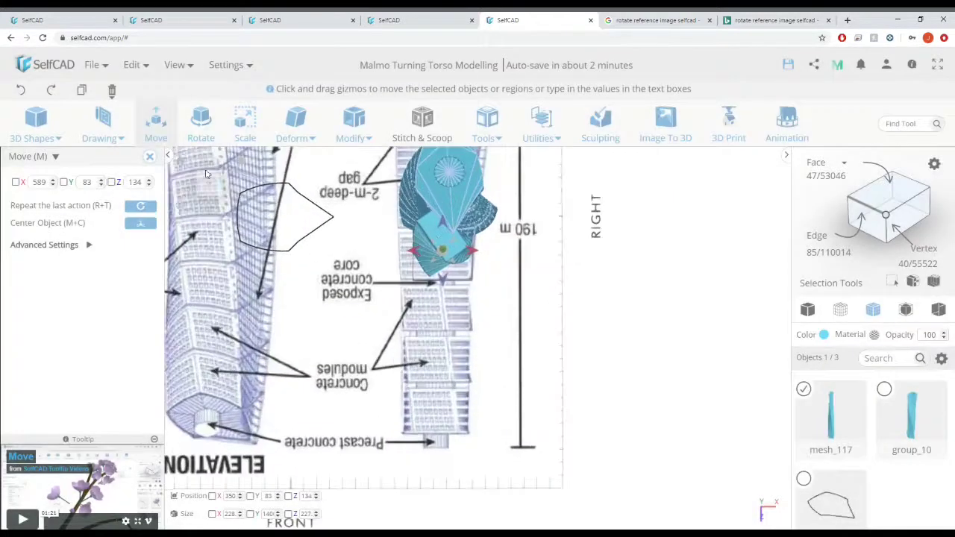
middle_drag(422, 238, 457, 334)
drag(469, 340, 491, 335)
- Try to enlarge the column's footprint to about 251 by 251
click(235, 135)
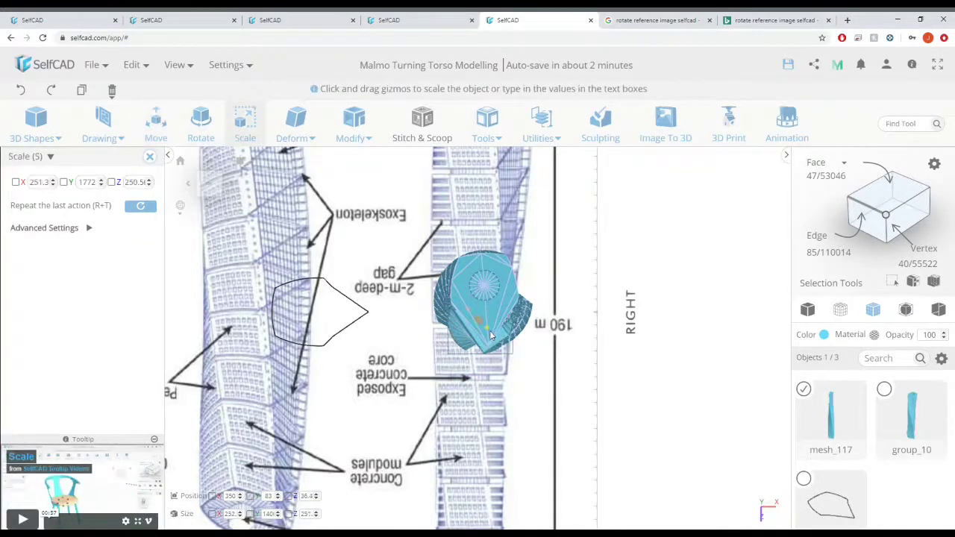
key(ctrl+z)
scroll(482, 336, up, 1)
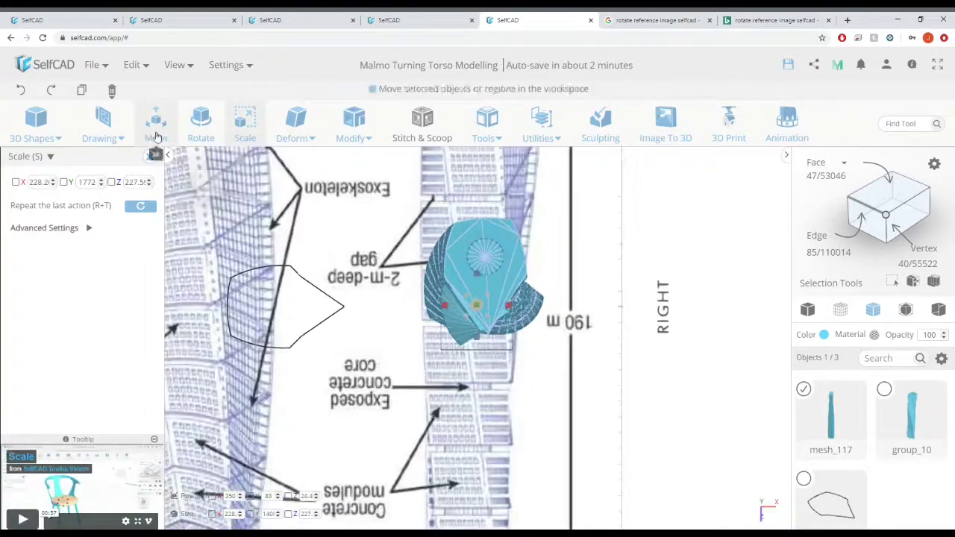
- Move the column in top view to about X 604.5, Z 40.7 at the tower's pointed corner
click(156, 136)
scroll(206, 167, up, 1)
middle_drag(300, 193, 303, 230)
scroll(303, 230, up, 2)
mouse_move(484, 356)
mouse_down()
mouse_move(497, 371)
mouse_move(489, 344)
mouse_up()
- Rotate the column 5 degrees about the Y axis to align it with the tower's tip
key(r)
key(ctrl+z)
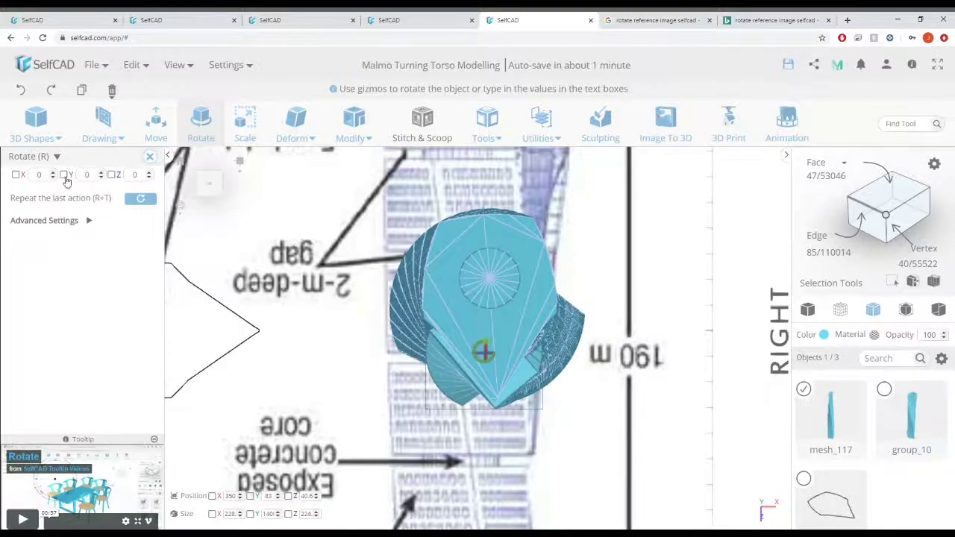
text(5)
key(Return)
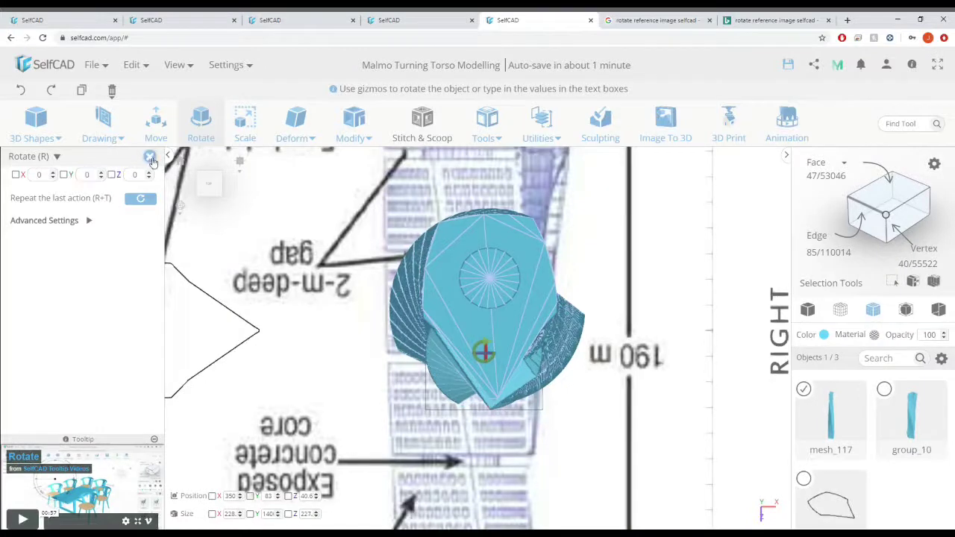
click(150, 158)
- Enlarge the column's footprint to about 273 by 272 and nudge it so it protrudes past the tower's tip
click(156, 127)
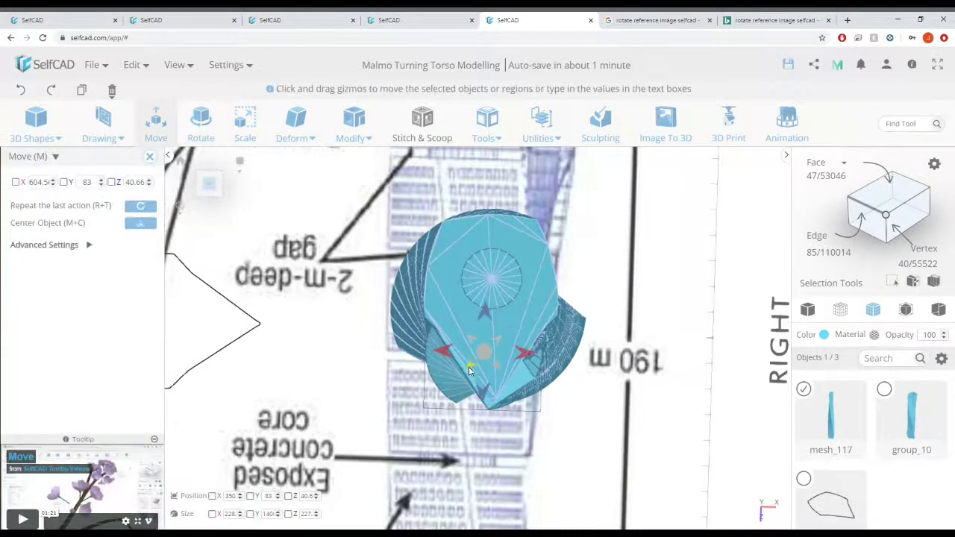
drag(469, 368, 496, 373)
click(239, 140)
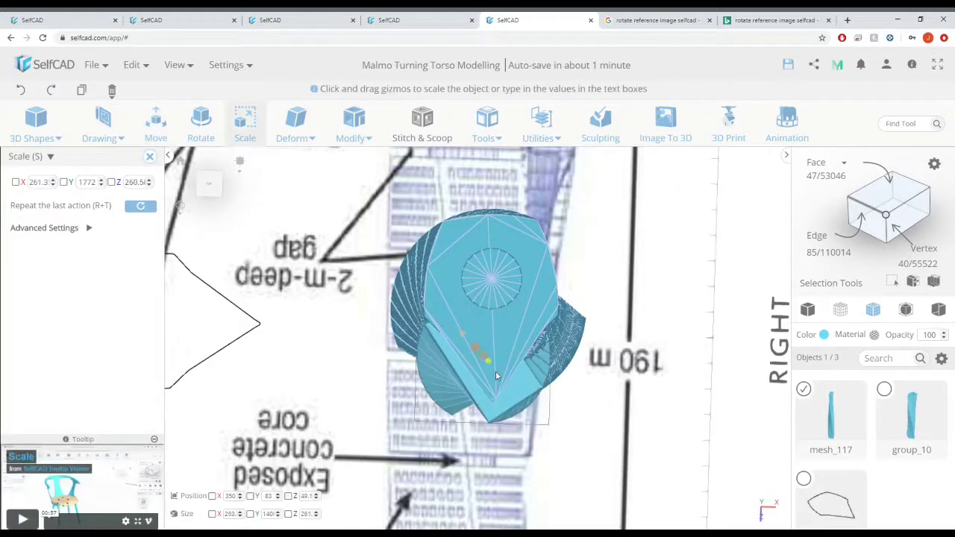
key(m)
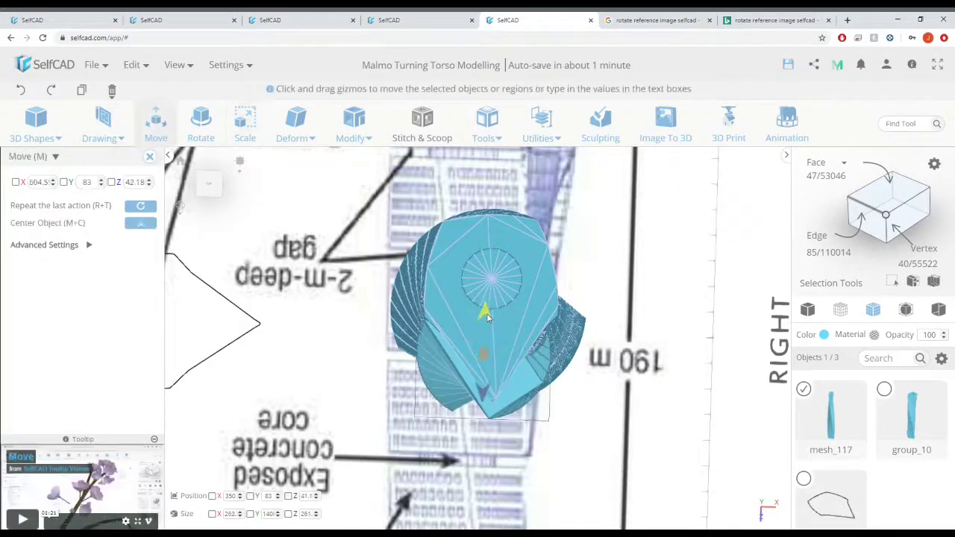
key(s)
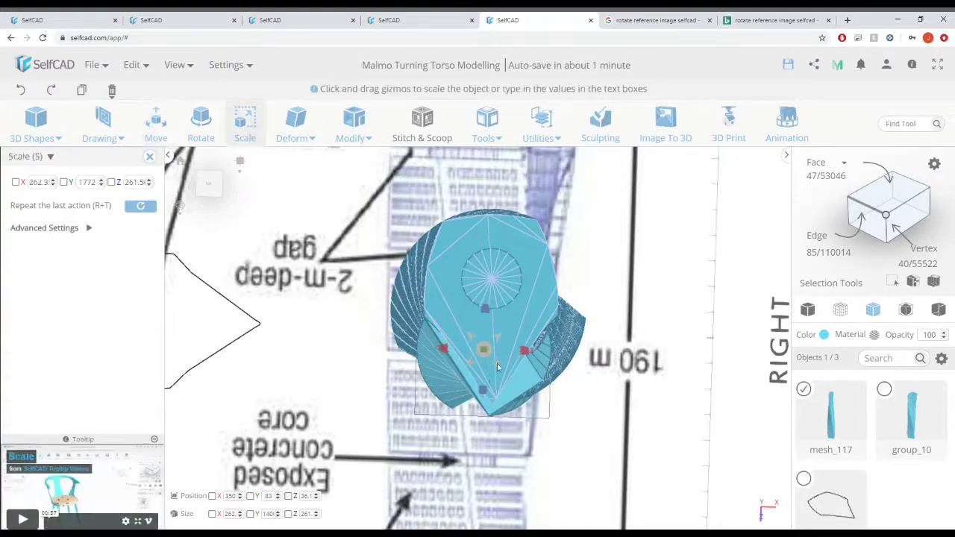
drag(497, 364, 499, 366)
- Move the enlarged column against the tower to about X 658, Z -15
right_drag(555, 520, 647, 333)
scroll(650, 343, down, 5)
right_drag(633, 365, 586, 396)
click(163, 127)
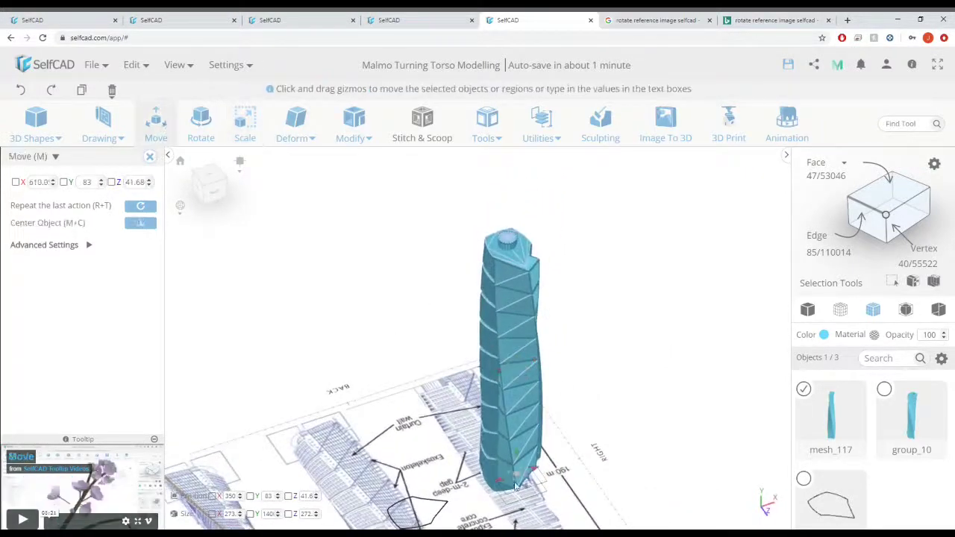
mouse_move(523, 491)
mouse_down()
mouse_move(513, 474)
mouse_move(529, 500)
mouse_move(521, 487)
mouse_move(524, 494)
mouse_up()
right_drag(564, 324, 529, 331)
mouse_move(510, 482)
mouse_down()
mouse_move(487, 453)
mouse_move(504, 469)
mouse_move(480, 487)
mouse_up()
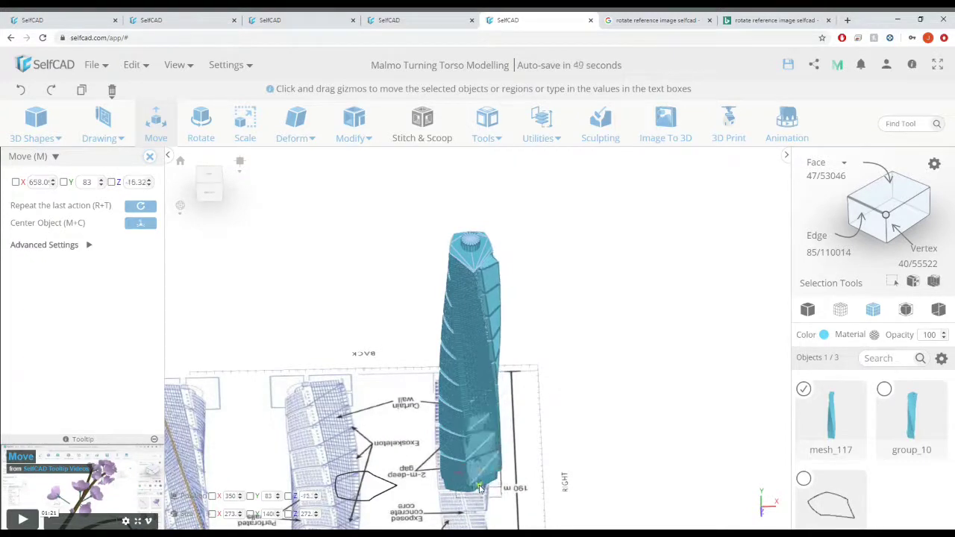
- Turn on Magnet for moving and manually position the column's gizmo at its lower corner near the tower's base
right_drag(572, 420, 600, 386)
scroll(661, 430, down, 1)
scroll(657, 426, up, 2)
scroll(600, 386, up, 5)
middle_drag(586, 522, 564, 452)
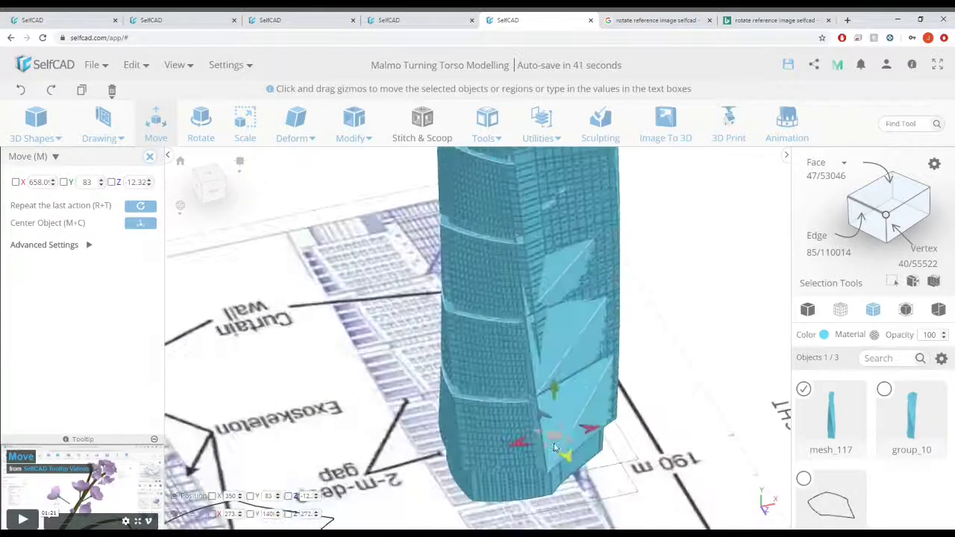
click(54, 251)
click(137, 270)
click(90, 324)
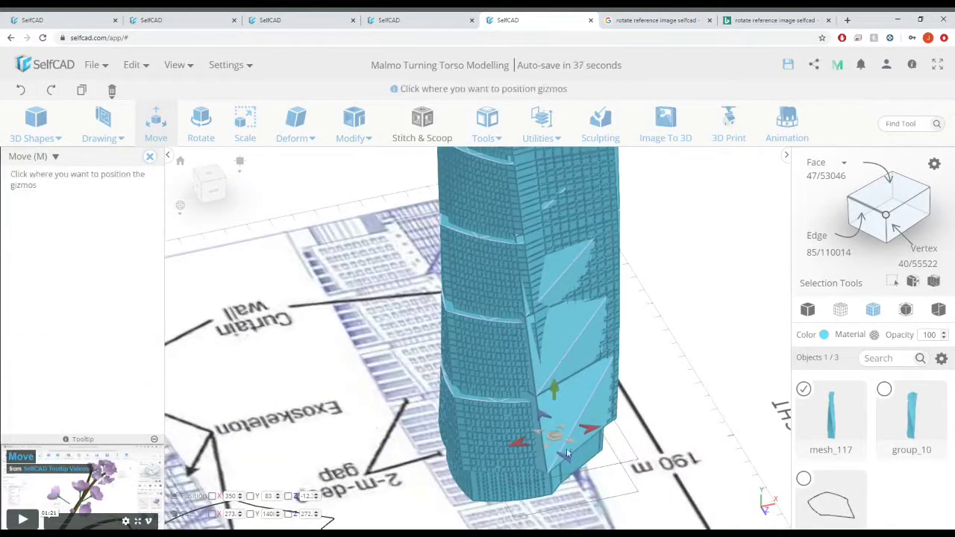
click(548, 479)
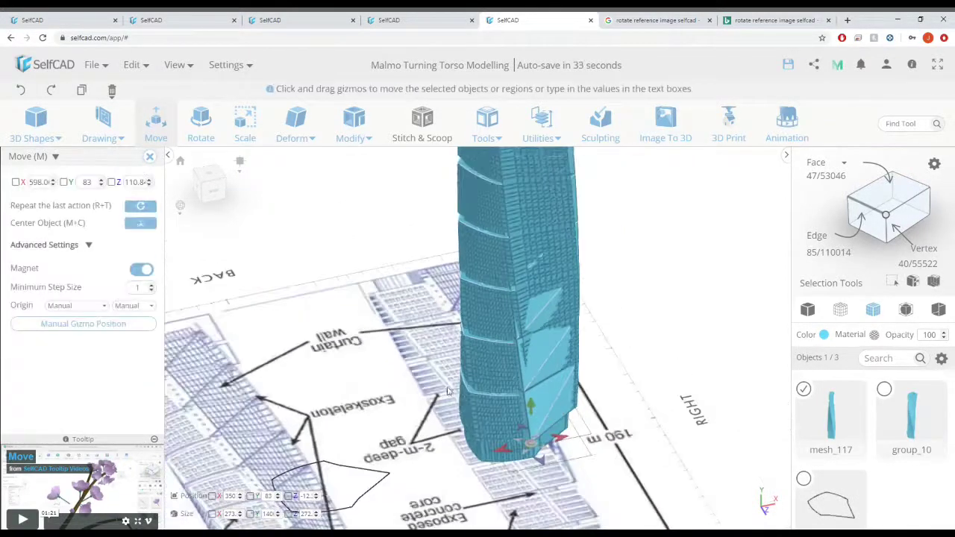
- Shift the column along the Z and X axes to about X 619, Z 91, measured at the repositioned gizmo
drag(521, 430, 517, 427)
scroll(522, 433, up, 5)
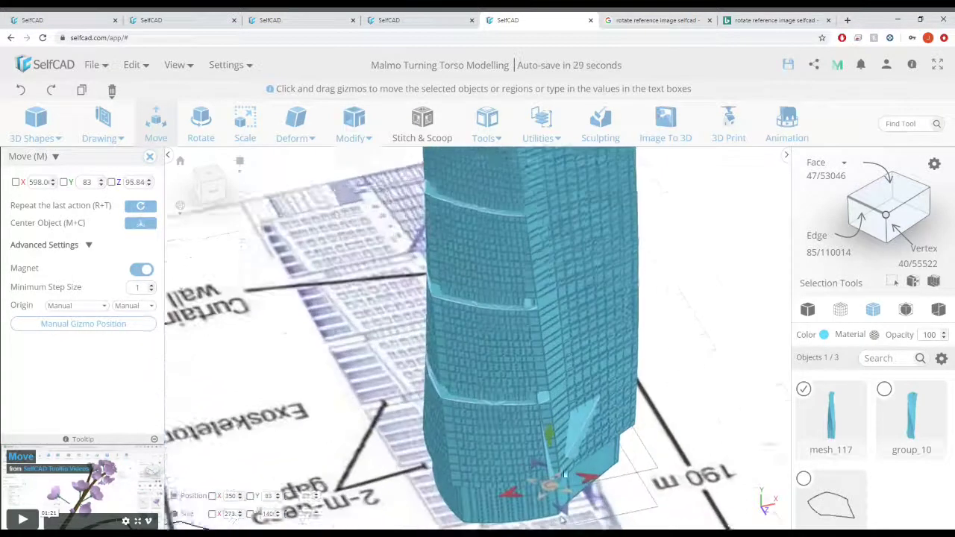
middle_drag(579, 491, 587, 433)
drag(603, 413, 558, 389)
drag(621, 404, 627, 405)
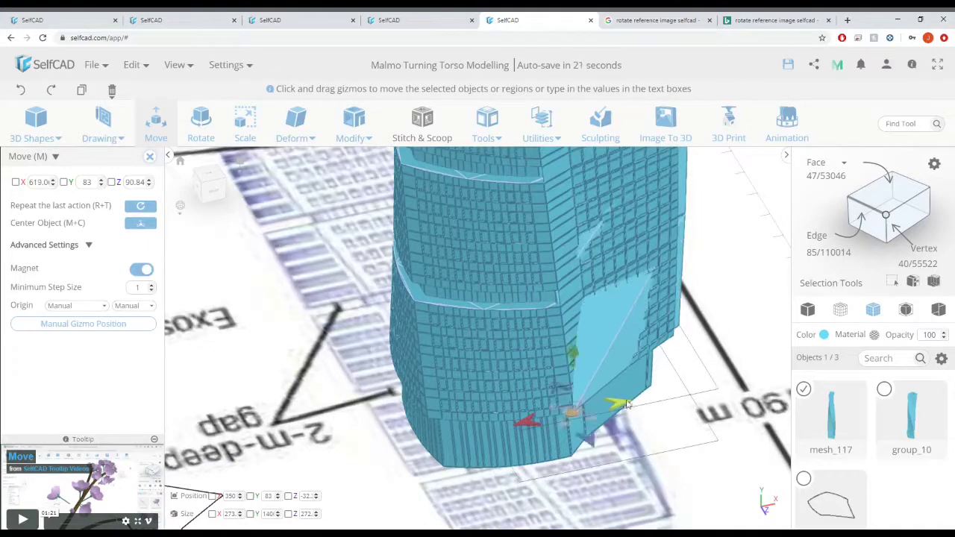
- Skew the column from its bottom origin along the X and Z axes, reaching about -14 and -11 on X
scroll(627, 405, down, 5)
mouse_move(627, 405)
right_down()
mouse_move(651, 427)
mouse_move(615, 401)
mouse_move(638, 410)
right_up()
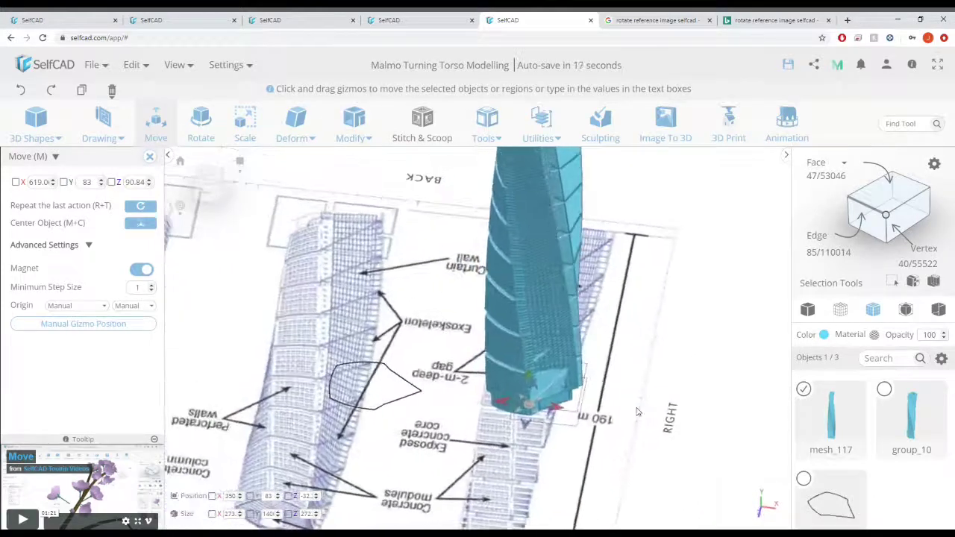
scroll(636, 407, down, 5)
mouse_move(290, 130)
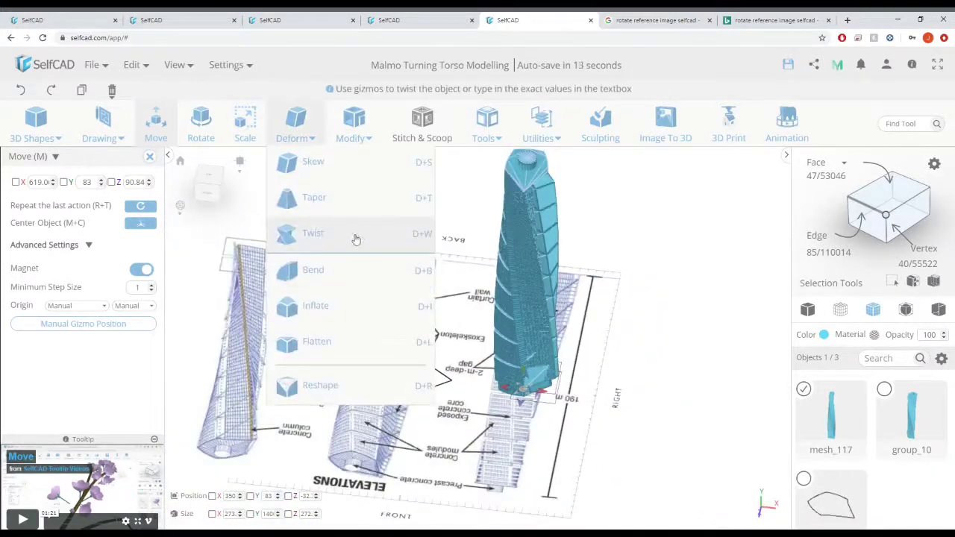
click(306, 162)
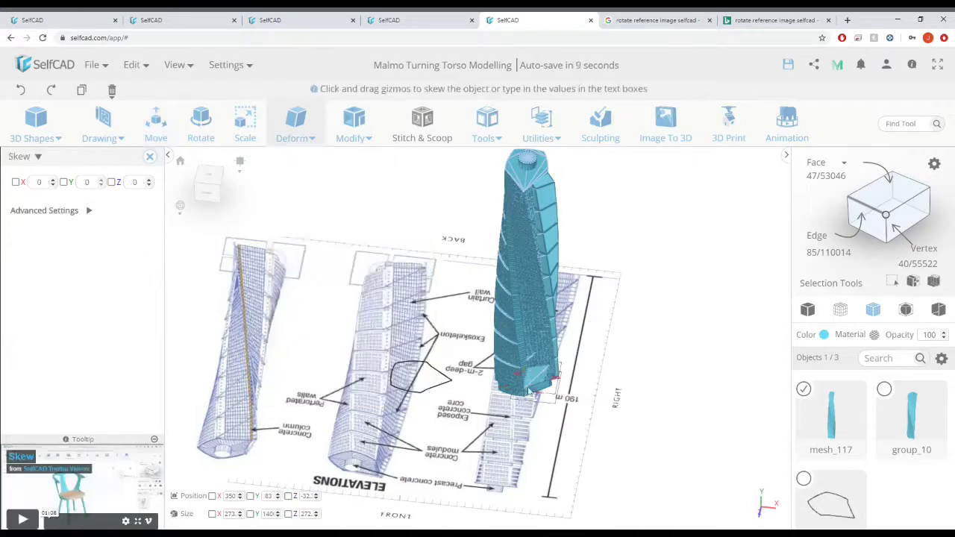
scroll(587, 407, up, 3)
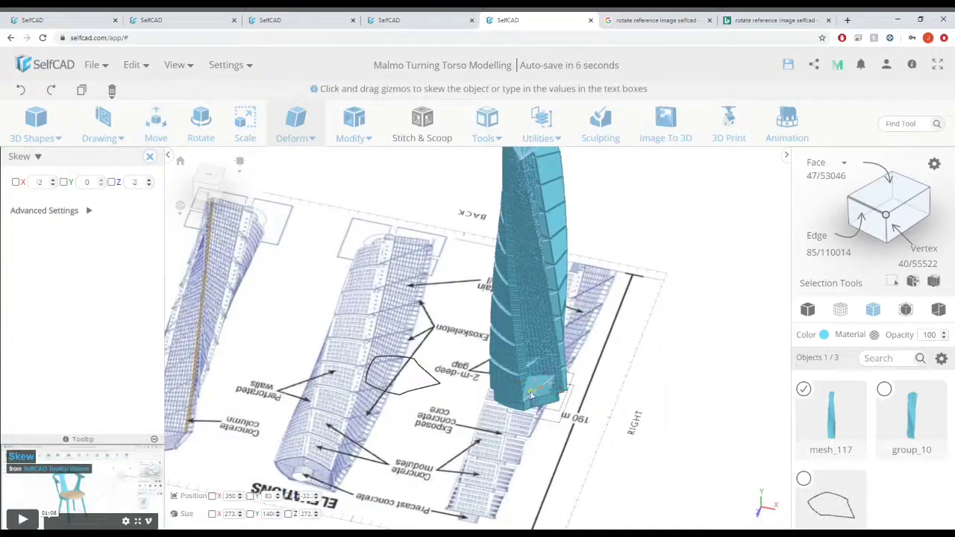
drag(515, 402, 503, 417)
middle_drag(503, 418, 534, 440)
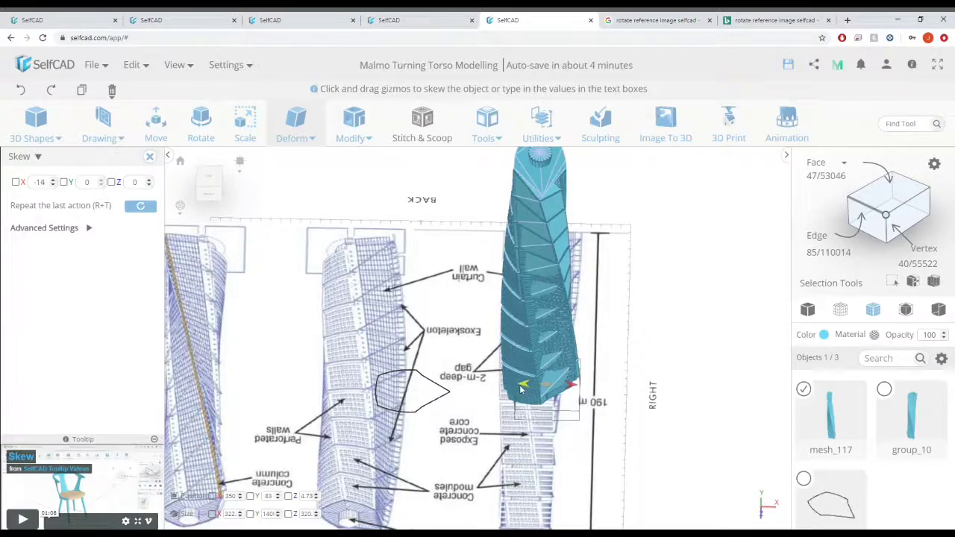
middle_drag(588, 382, 589, 382)
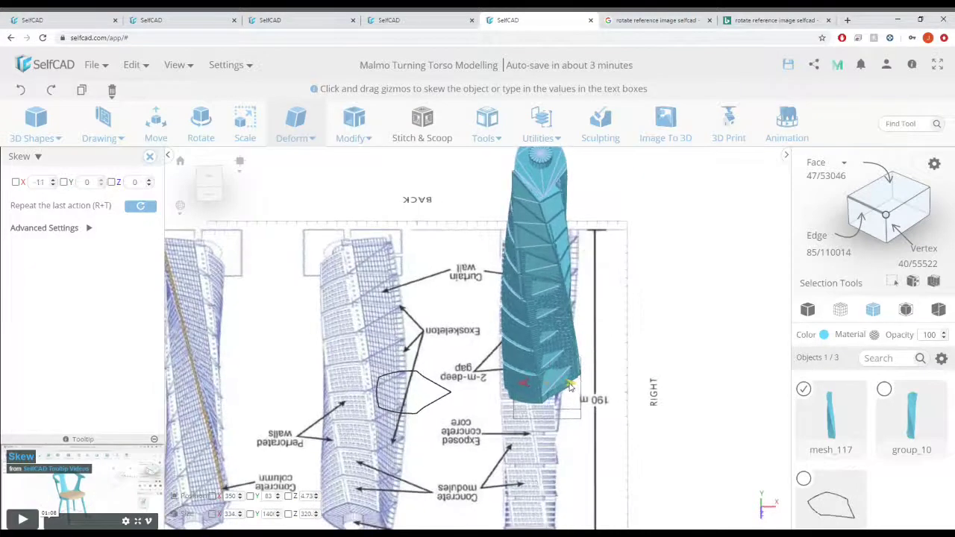
- Set the skew origin to Top and skew the column's upper end by about -12 on X
click(82, 229)
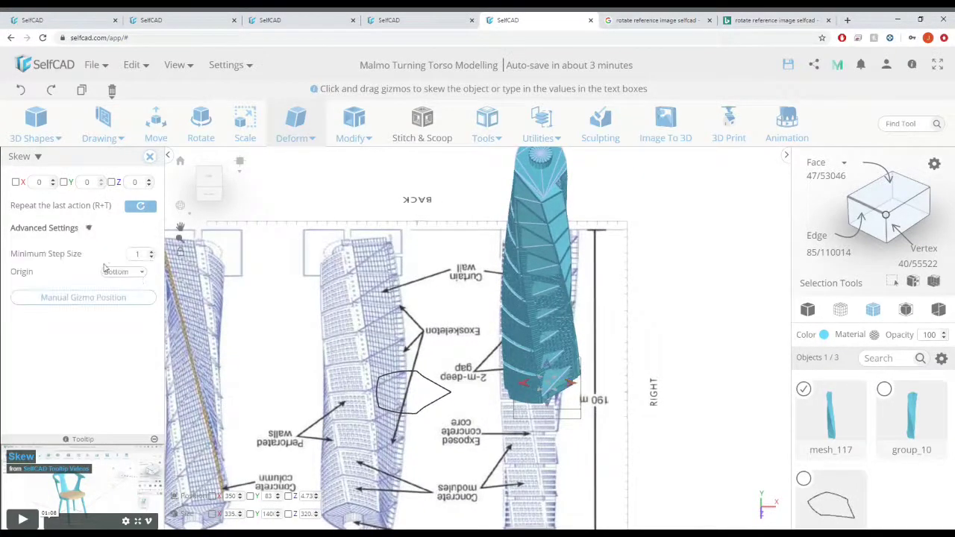
click(123, 272)
click(112, 283)
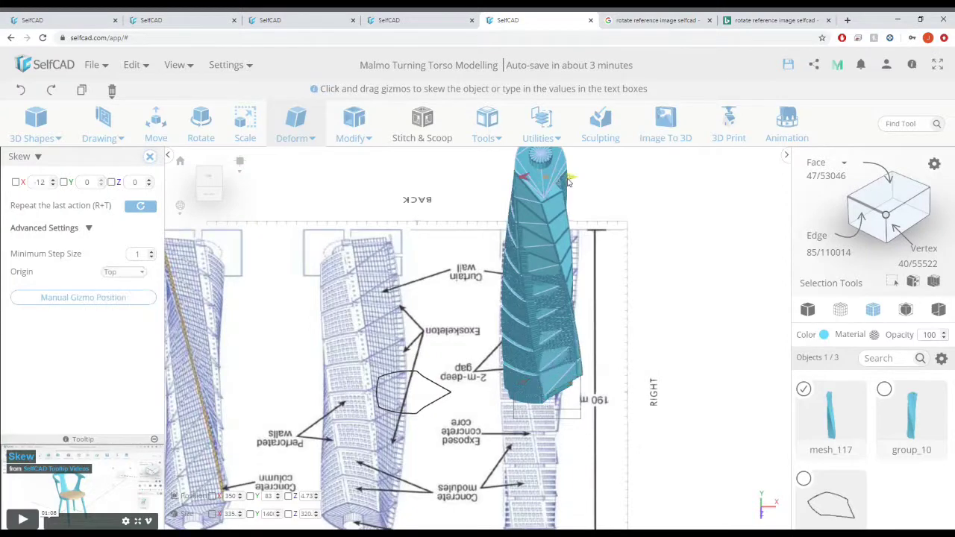
drag(566, 183, 557, 181)
right_drag(623, 230, 619, 229)
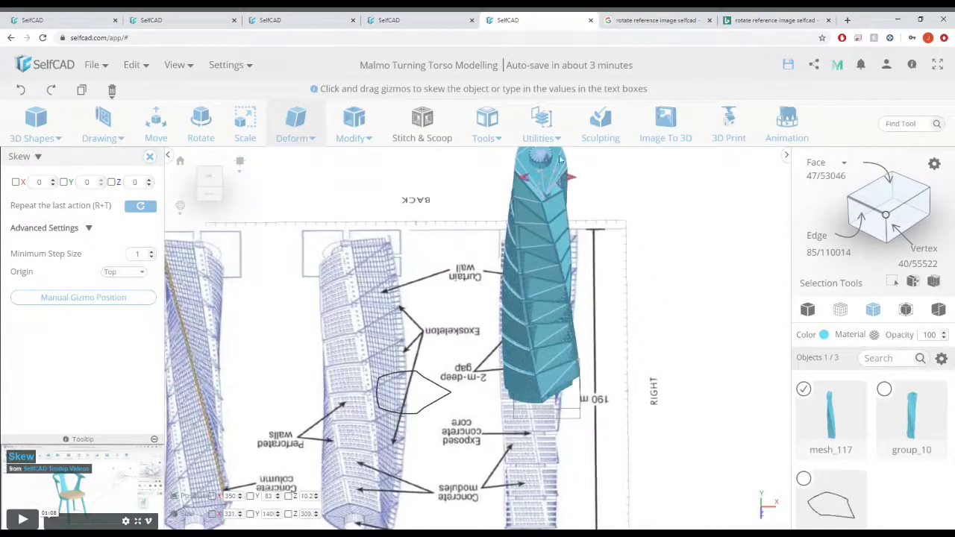
- Set the skew origin to Middle and skew the column slightly on X and Z, with about -8 on Z
click(123, 271)
click(117, 295)
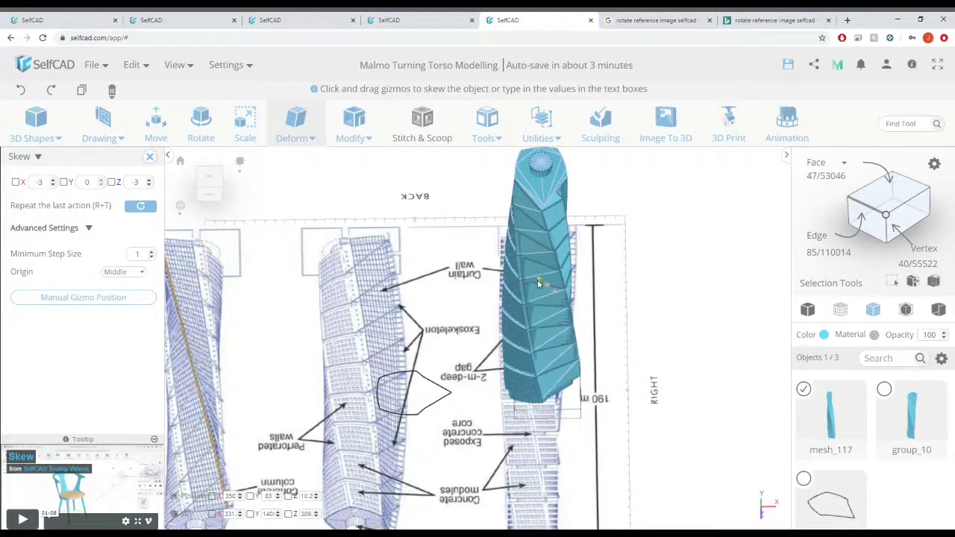
drag(539, 284, 540, 288)
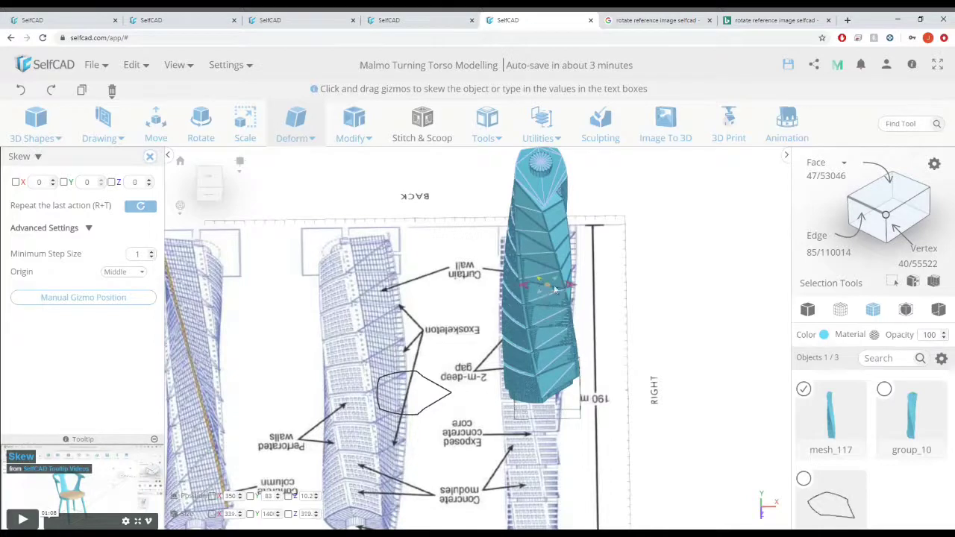
scroll(555, 290, up, 2)
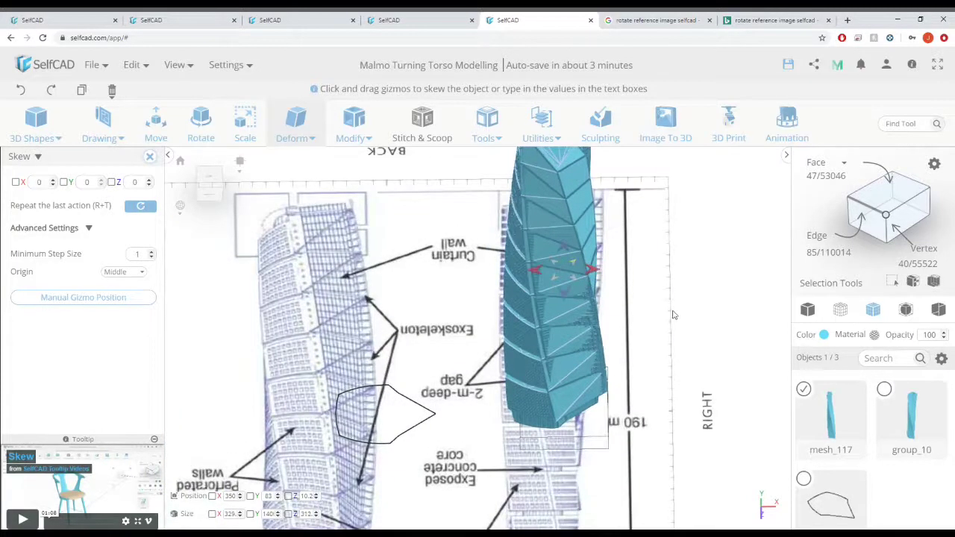
right_drag(672, 315, 660, 320)
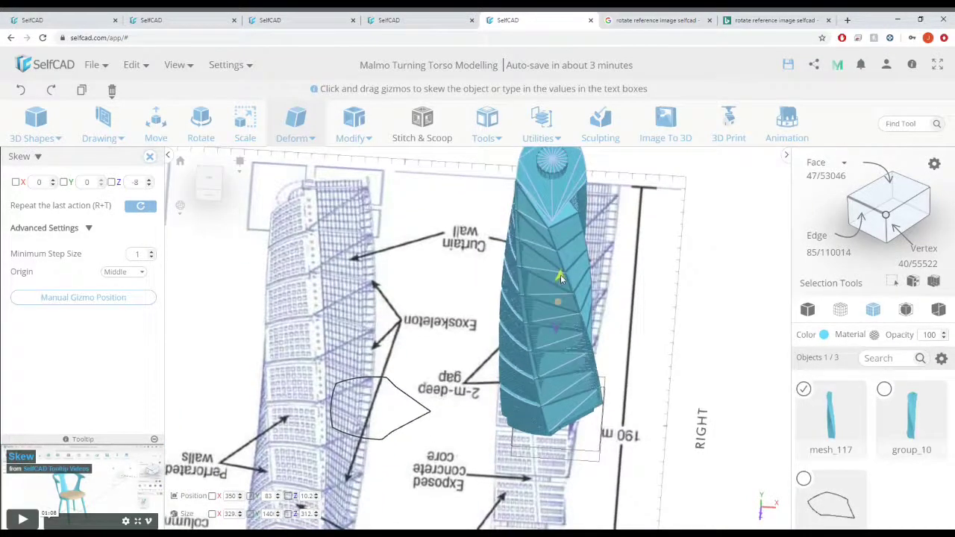
drag(560, 277, 565, 283)
right_drag(634, 319, 649, 307)
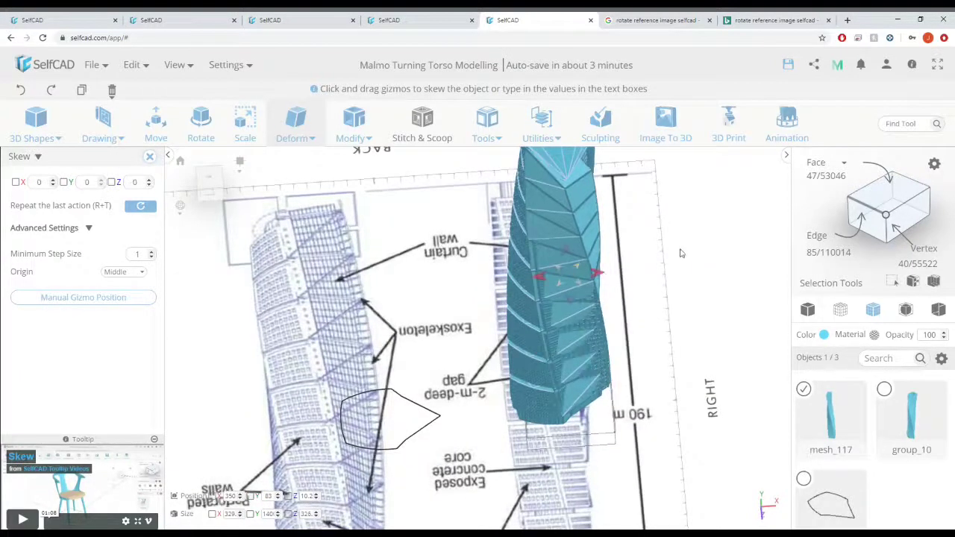
right_drag(681, 253, 682, 251)
click(150, 157)
- Inflate the column from its middle, about 159 on Y plus small adjustments on the Z and X axes
click(309, 136)
click(342, 305)
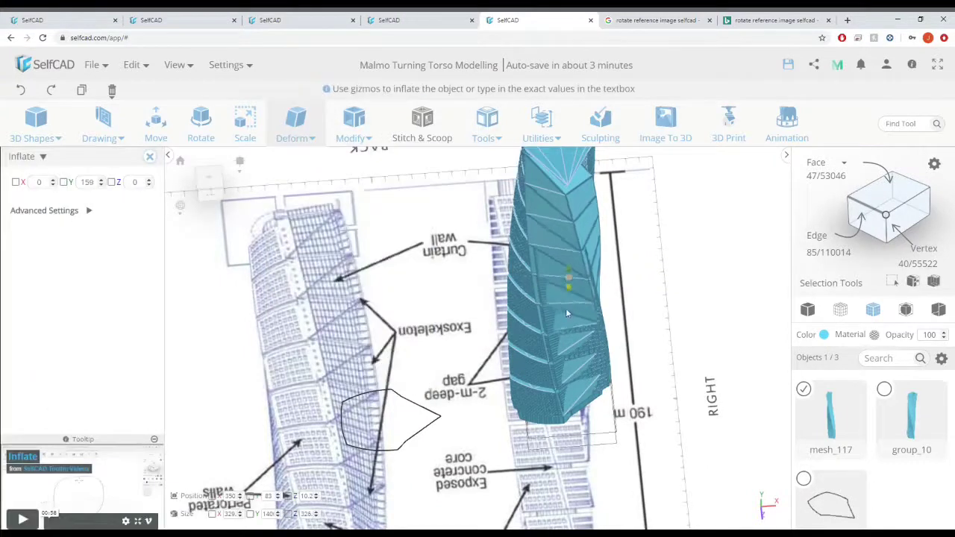
drag(565, 311, 565, 312)
right_drag(637, 307, 638, 276)
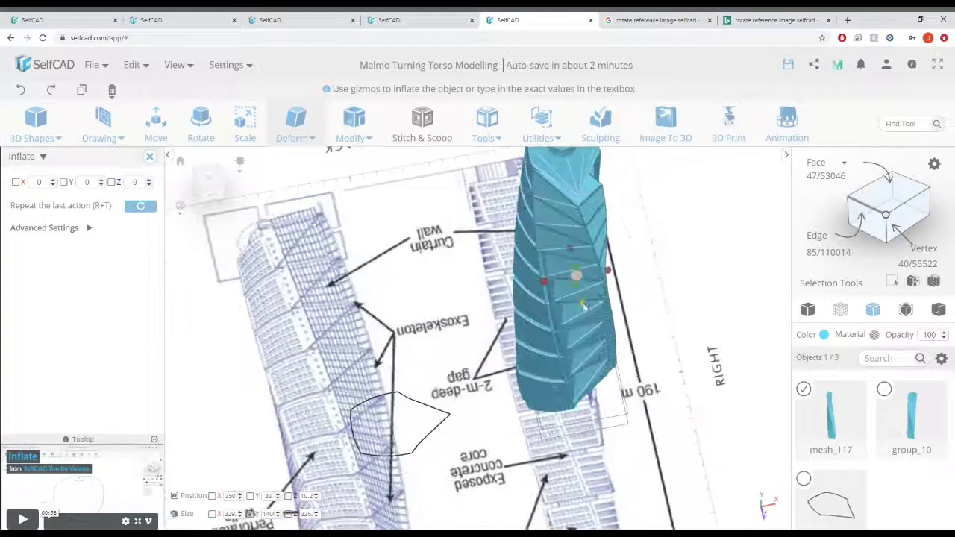
drag(584, 304, 587, 305)
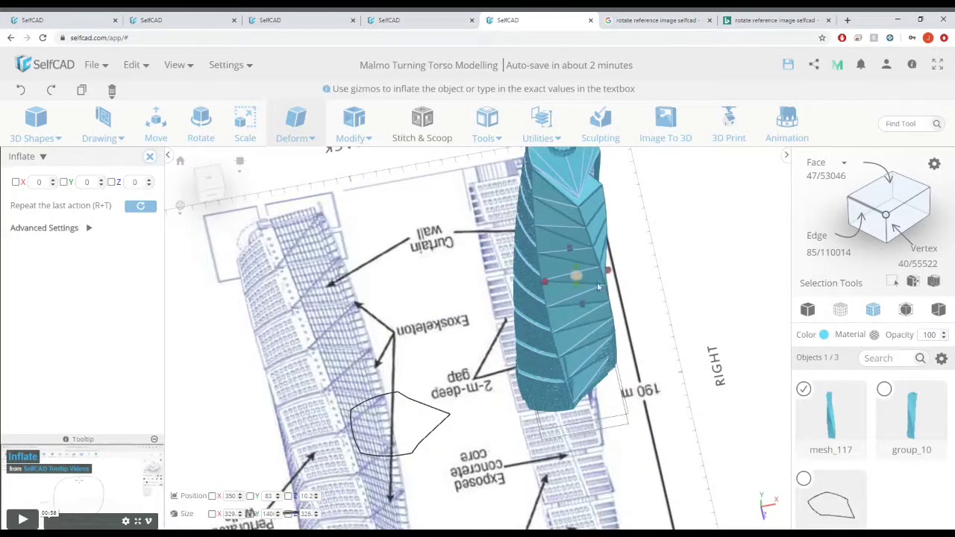
drag(608, 272, 607, 273)
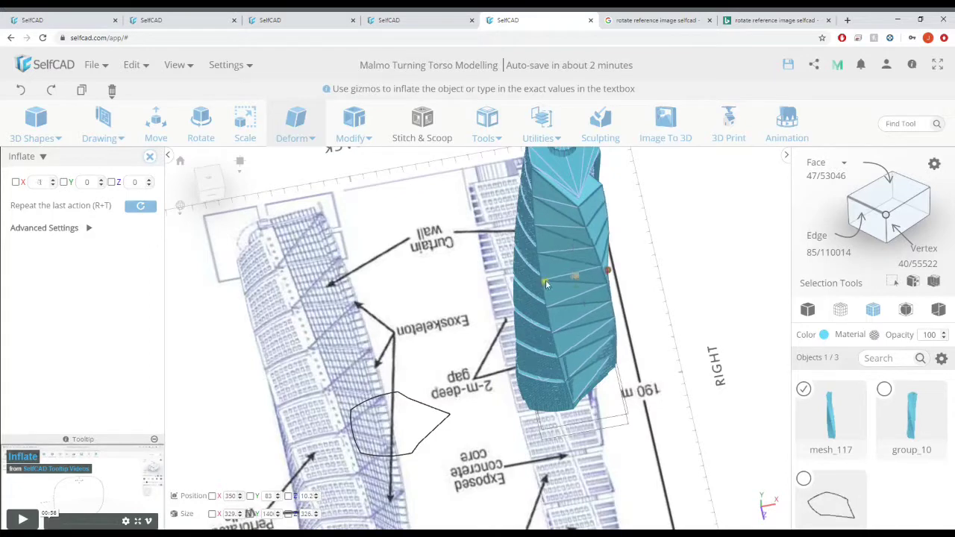
drag(546, 284, 550, 278)
right_drag(635, 298, 643, 272)
- Set the inflate origin to Bottom and adjust the column's inflation along X and Z at its base
click(90, 230)
click(138, 293)
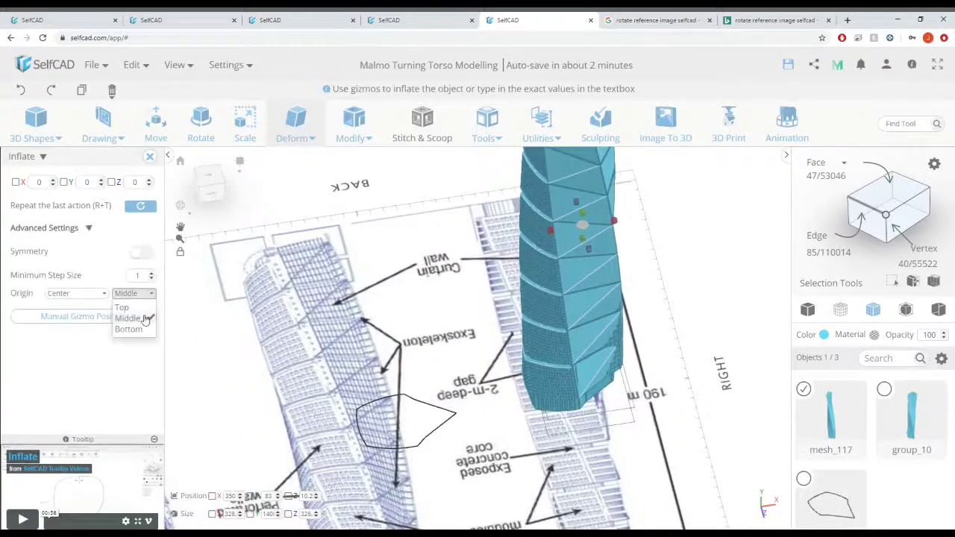
click(140, 333)
drag(613, 383, 554, 391)
right_drag(644, 313, 376, 349)
scroll(358, 321, up, 4)
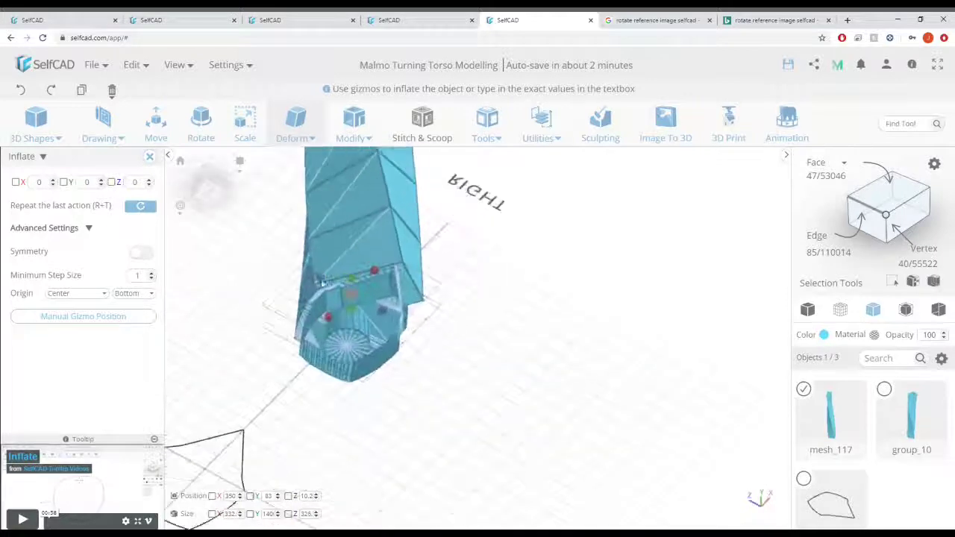
drag(323, 277, 324, 312)
- Taper the column with the origin set to Top, by about 19 on Z, and check the fit against the tower
click(301, 138)
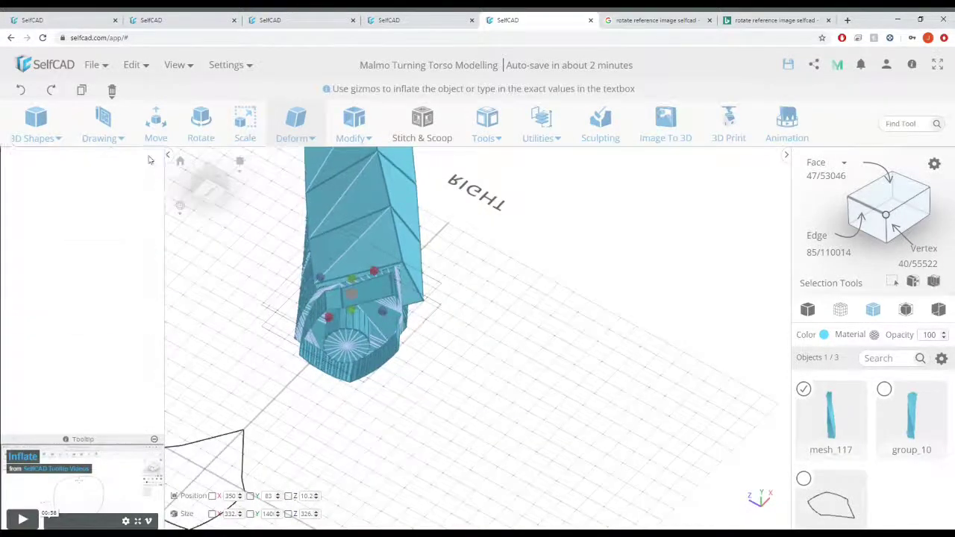
click(351, 198)
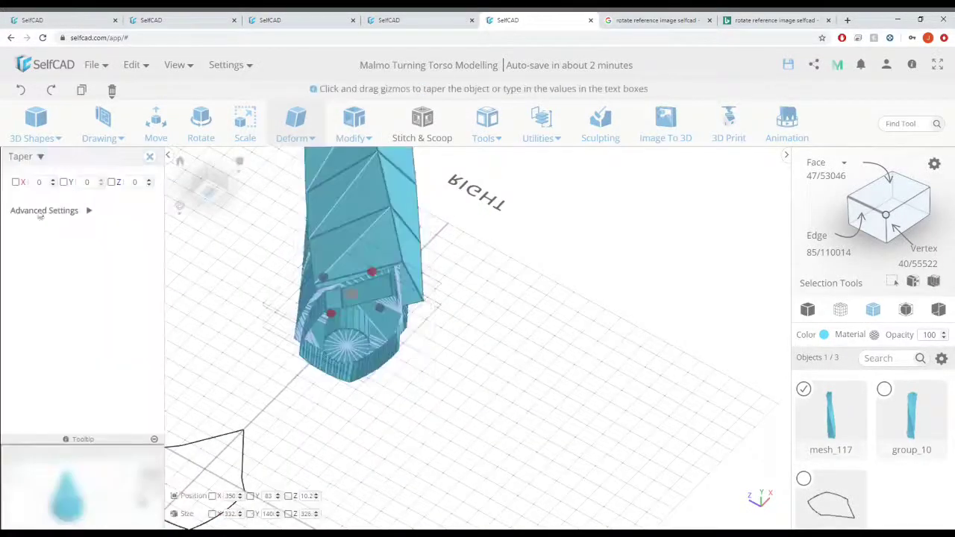
click(113, 259)
click(115, 279)
scroll(444, 247, down, 5)
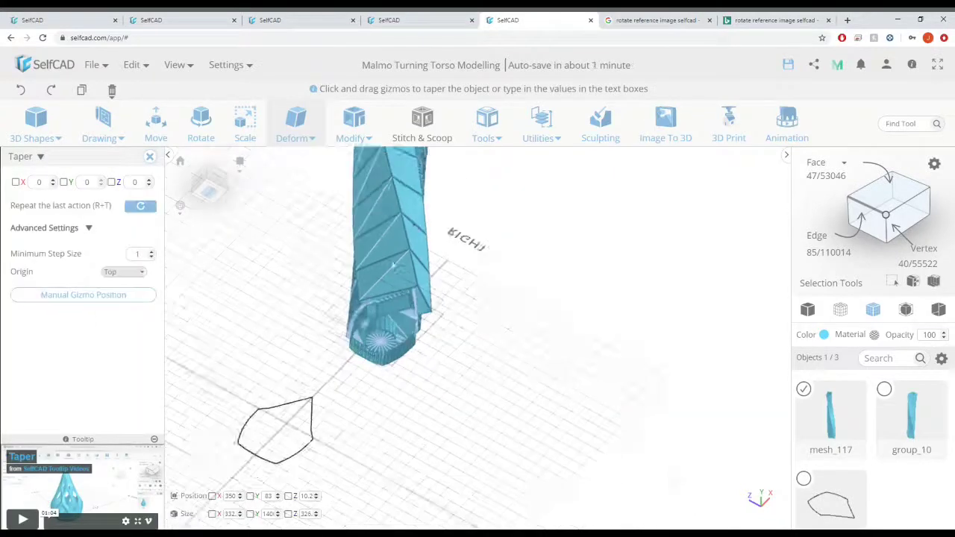
middle_drag(458, 201, 471, 274)
drag(411, 176, 408, 175)
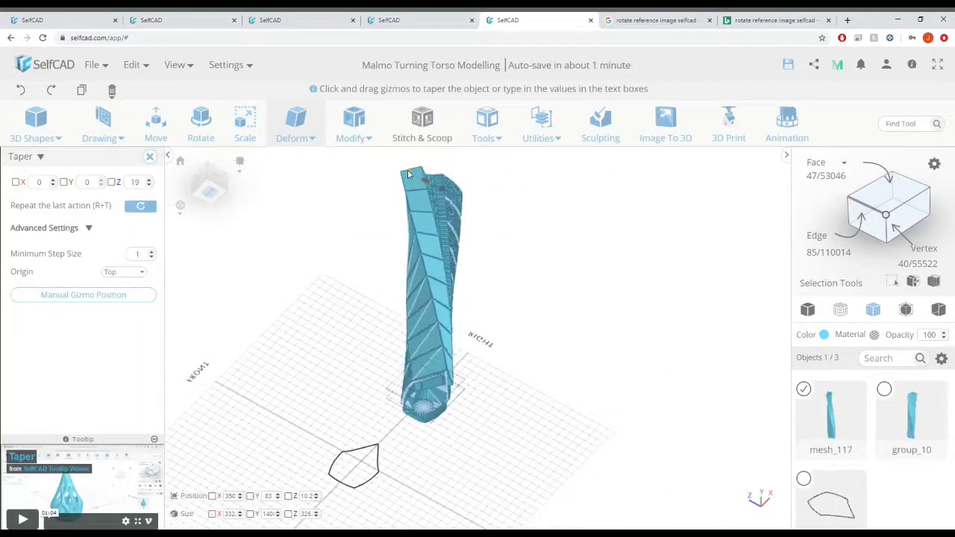
right_drag(464, 240, 691, 342)
scroll(690, 342, up, 3)
mouse_move(578, 489)
right_down()
mouse_move(574, 447)
mouse_move(566, 477)
right_up()
scroll(562, 366, down, 4)
mouse_move(562, 366)
right_down()
mouse_move(560, 376)
mouse_move(569, 351)
right_up()
click(150, 157)
- Select the nine diagonal brace edges on the column's side face, from the base up to the top
scroll(570, 352, up, 2)
scroll(239, 291, down, 3)
right_drag(246, 295, 213, 271)
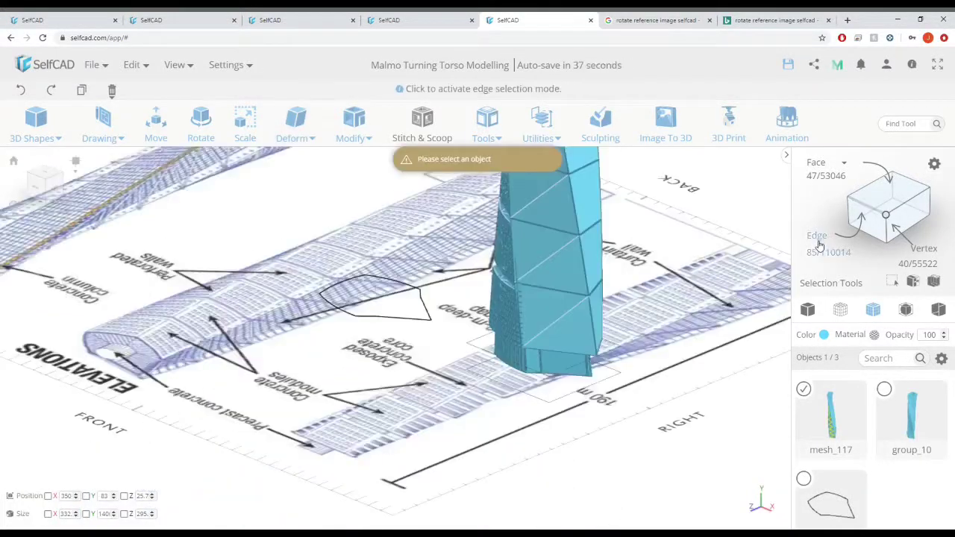
click(818, 245)
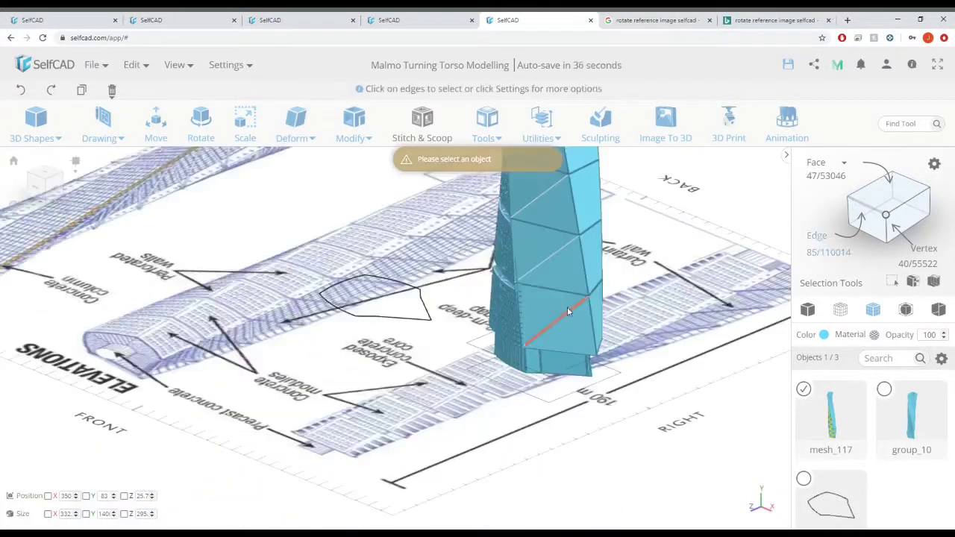
click(567, 309)
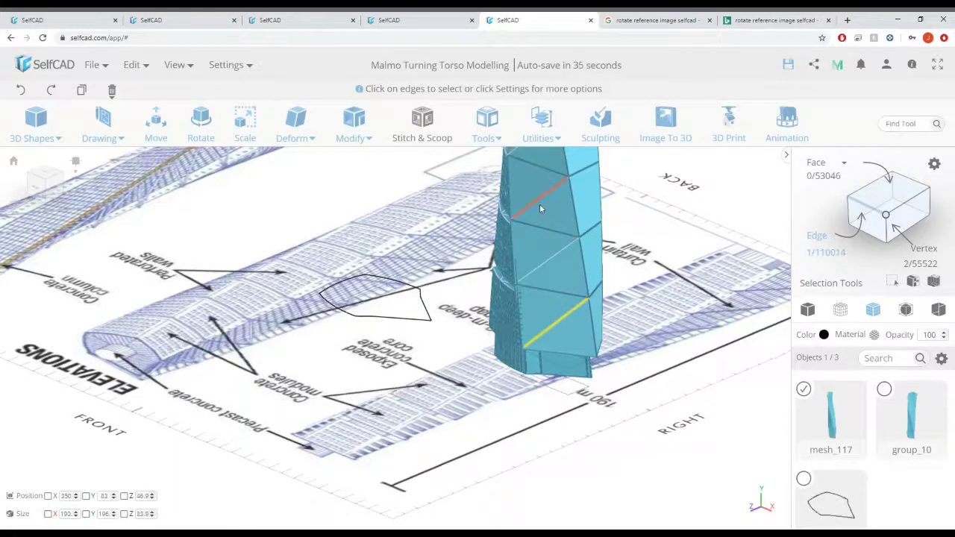
click(539, 200)
click(545, 256)
middle_drag(549, 235, 554, 313)
click(538, 212)
middle_drag(539, 186, 543, 238)
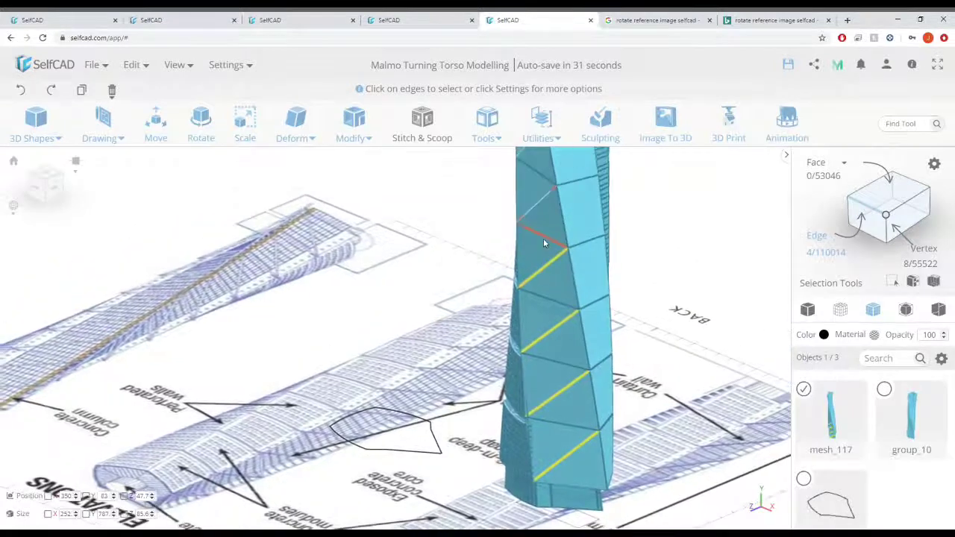
click(535, 210)
middle_drag(536, 172, 549, 258)
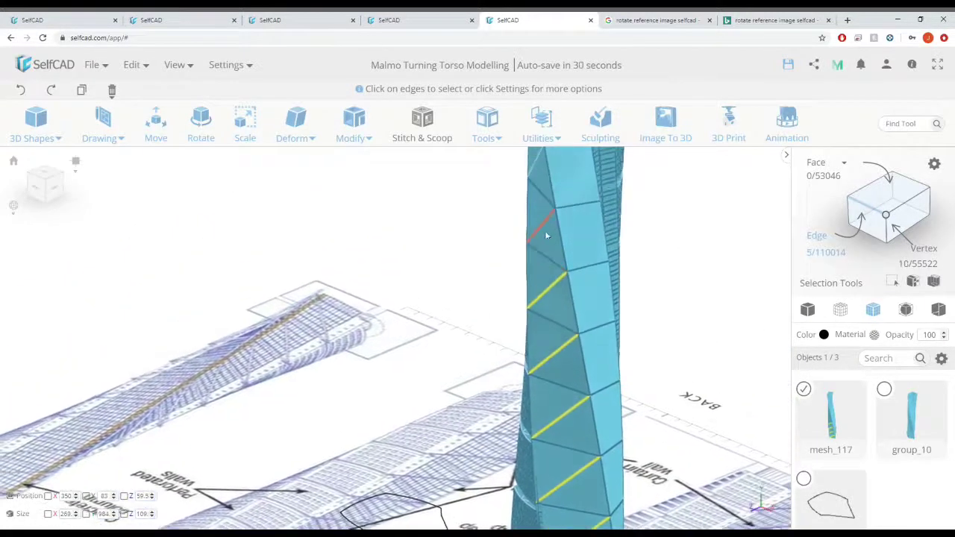
click(544, 229)
drag(476, 218, 551, 218)
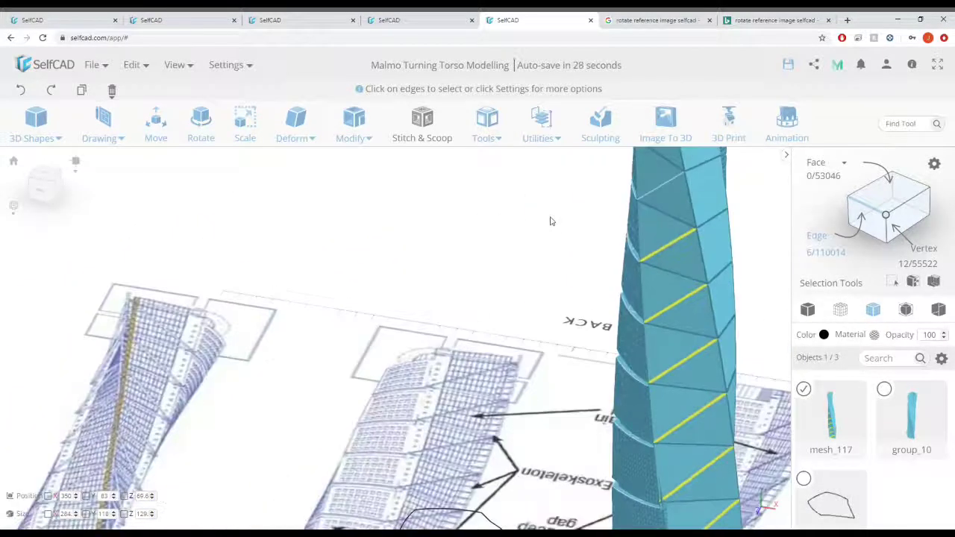
middle_drag(621, 173, 632, 276)
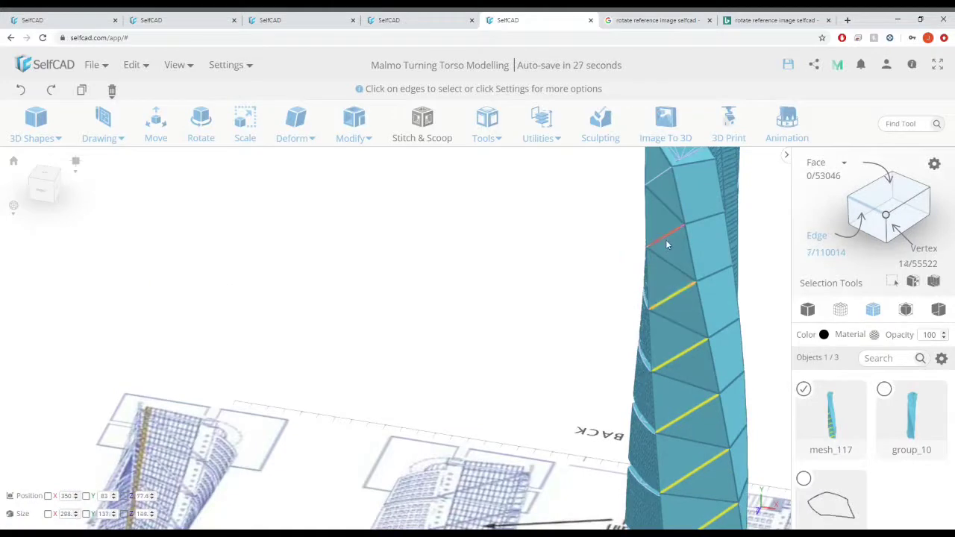
click(665, 175)
- Start moving the selected diagonal edges and copy them out as a separate profile
scroll(671, 243, down, 5)
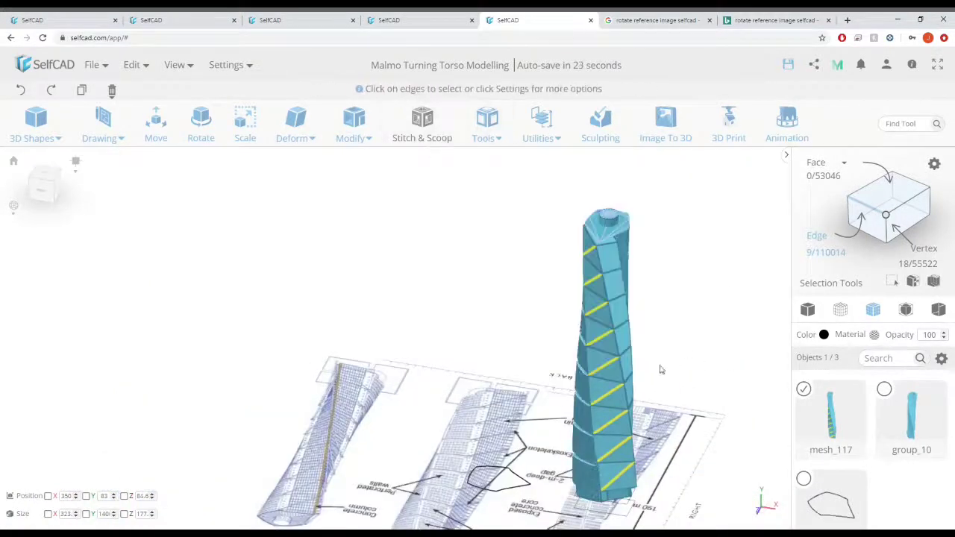
click(156, 121)
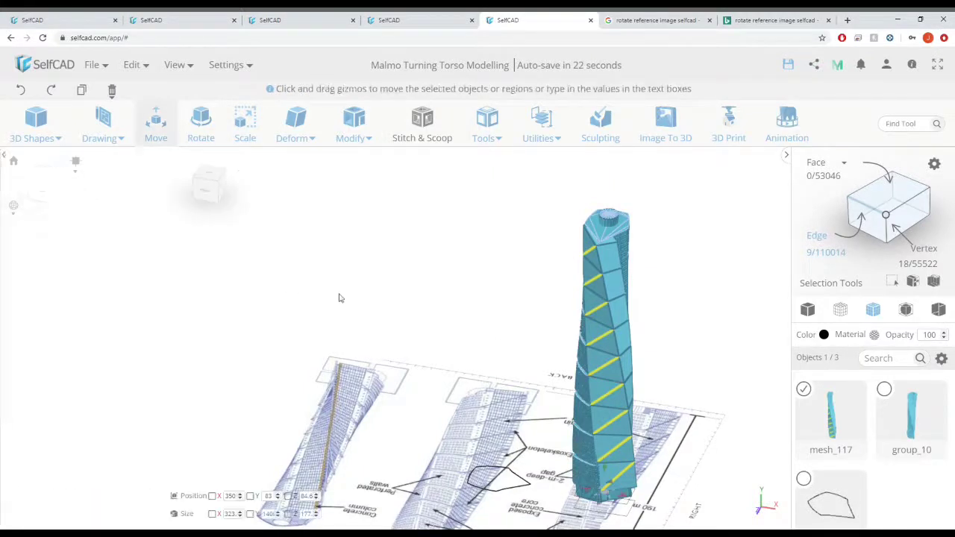
right_drag(678, 451, 679, 435)
key(ctrl+c)
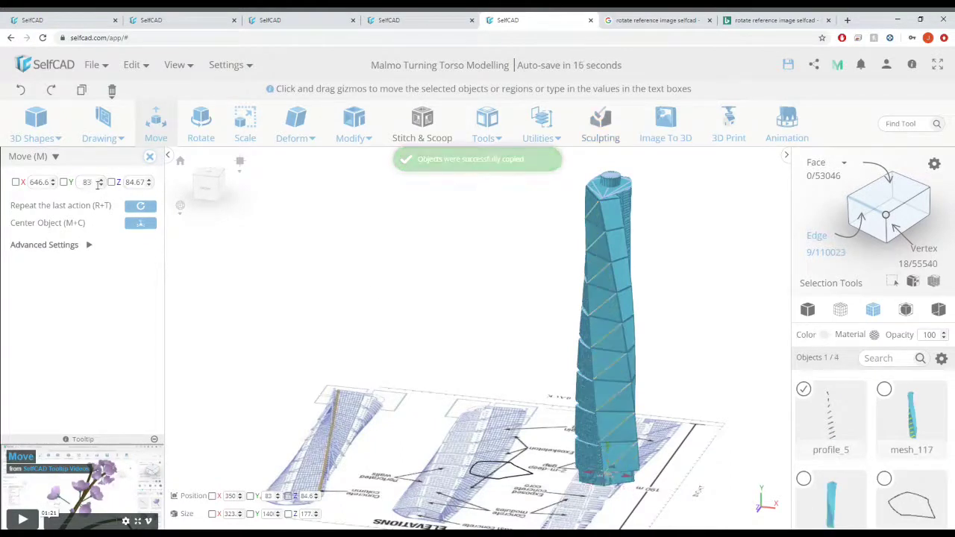
middle_drag(448, 394, 447, 333)
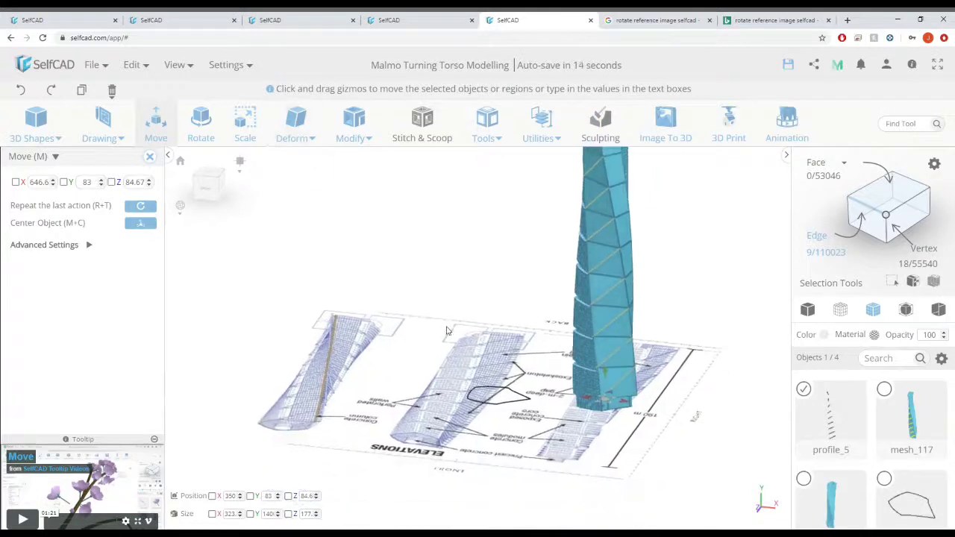
- Add a thin cylinder at the origin, 98 high with 3 horizontal segments, 15 vertical segments and top and bottom radius 3
right_drag(448, 333, 462, 343)
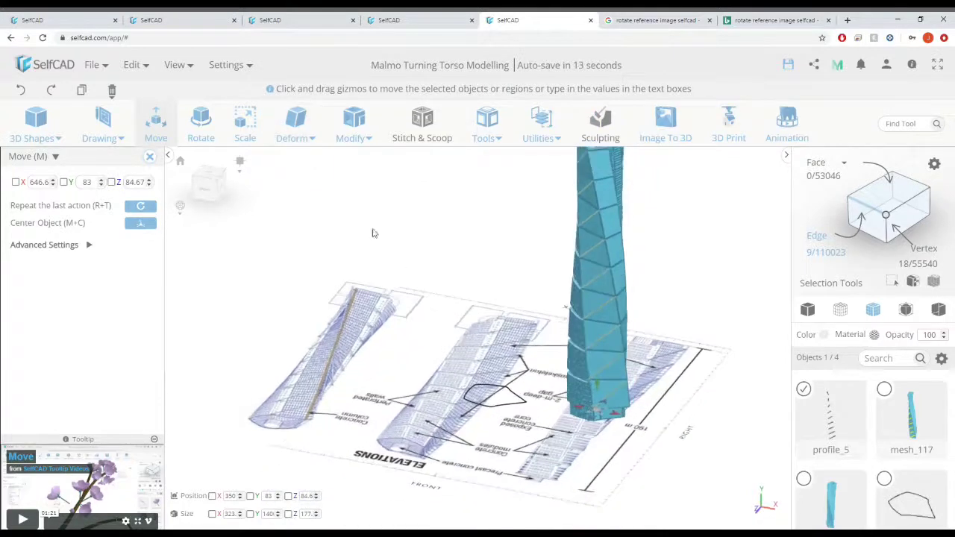
click(67, 132)
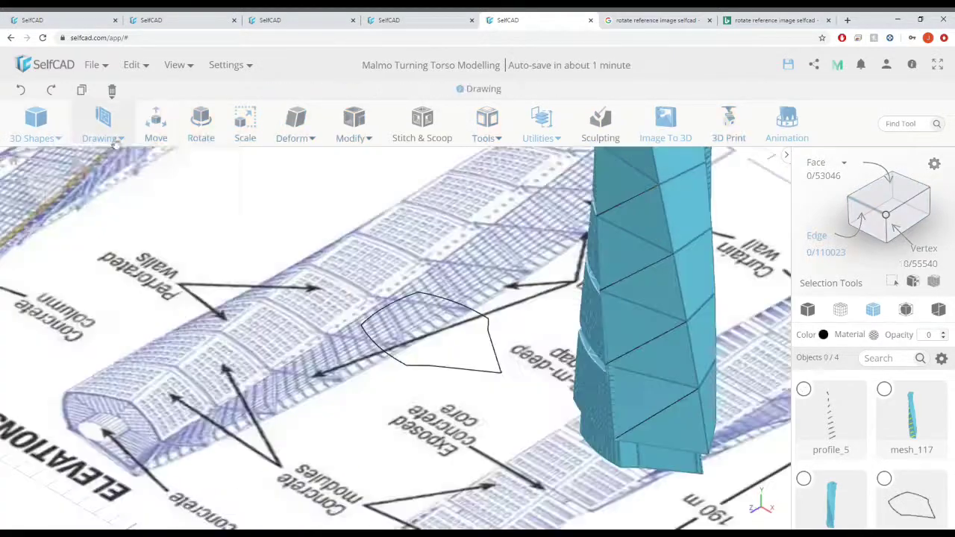
mouse_move(59, 145)
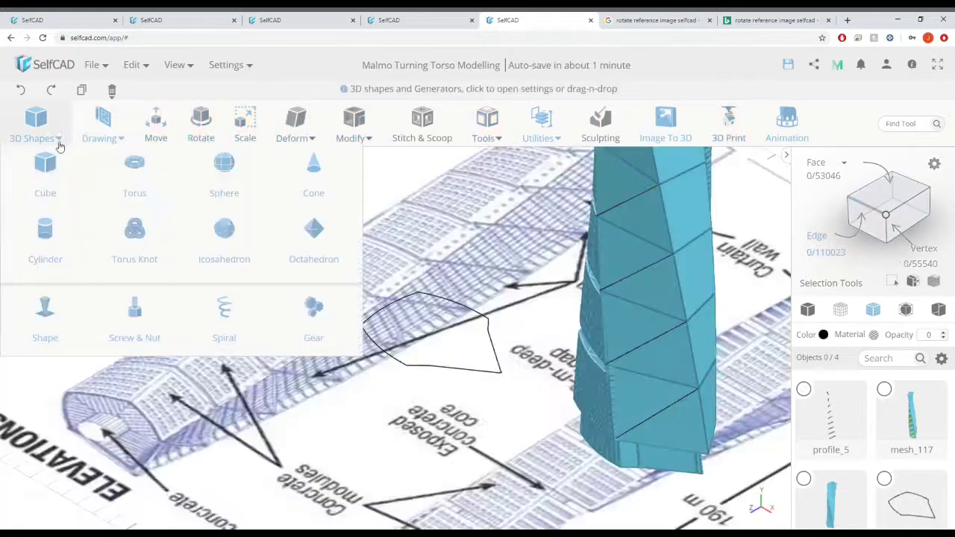
click(65, 247)
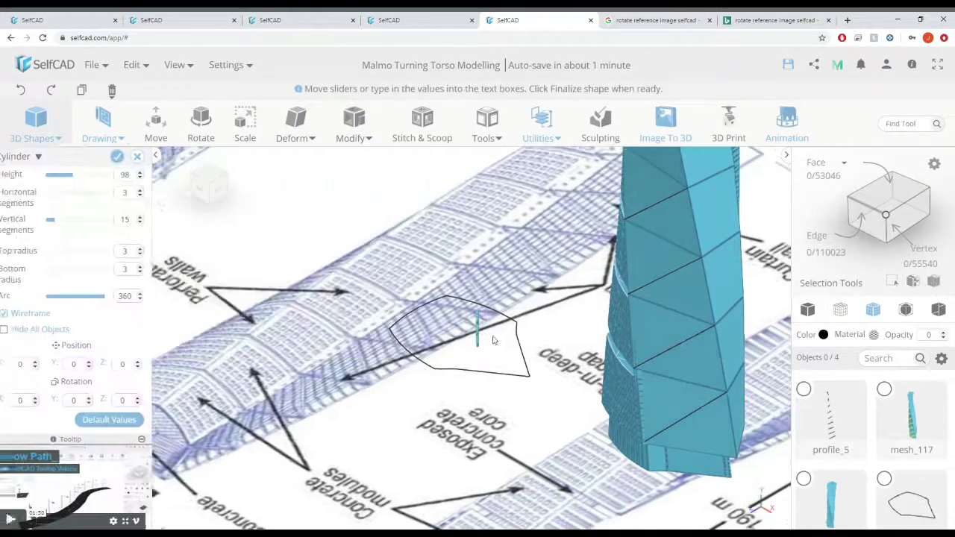
scroll(211, 274, up, 6)
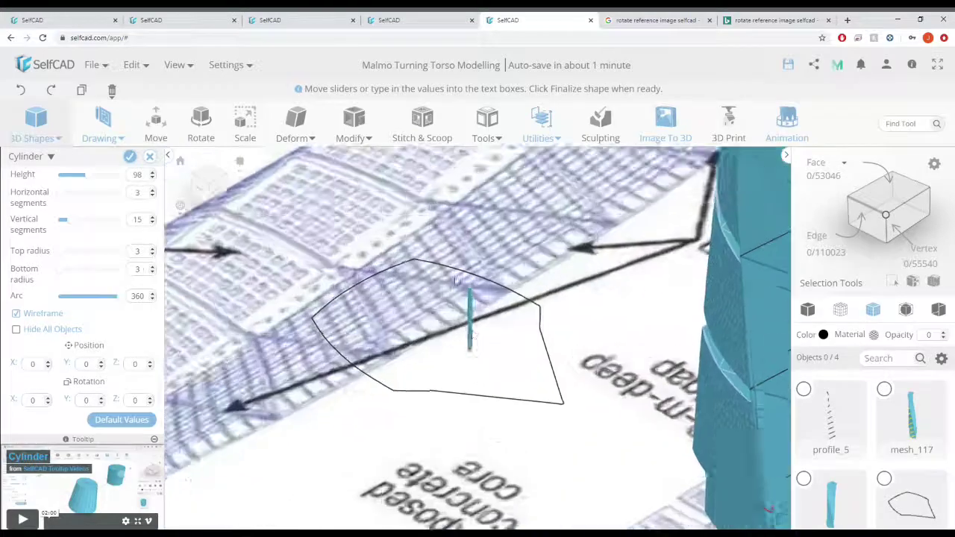
click(131, 157)
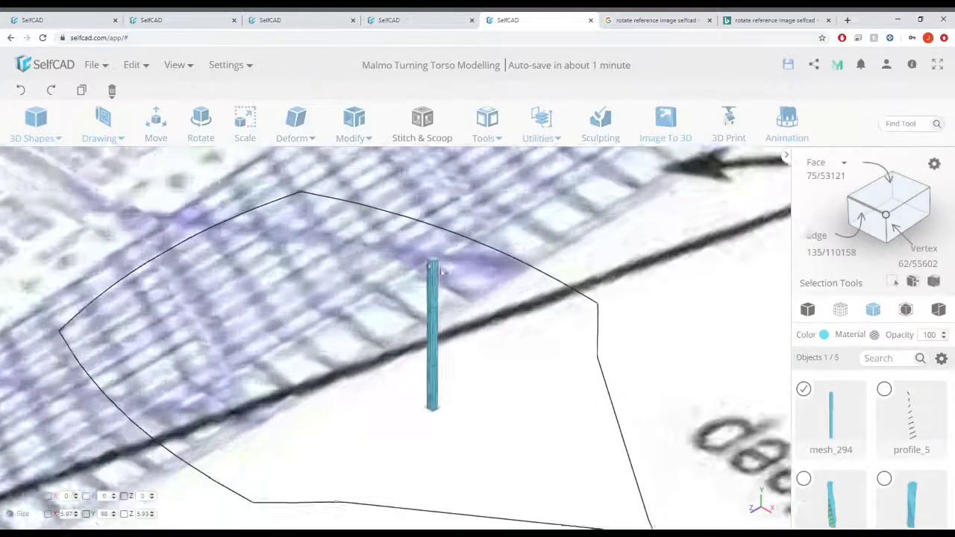
- Select the faces of both the top and bottom caps of the new cylinder
click(882, 193)
scroll(424, 247, up, 6)
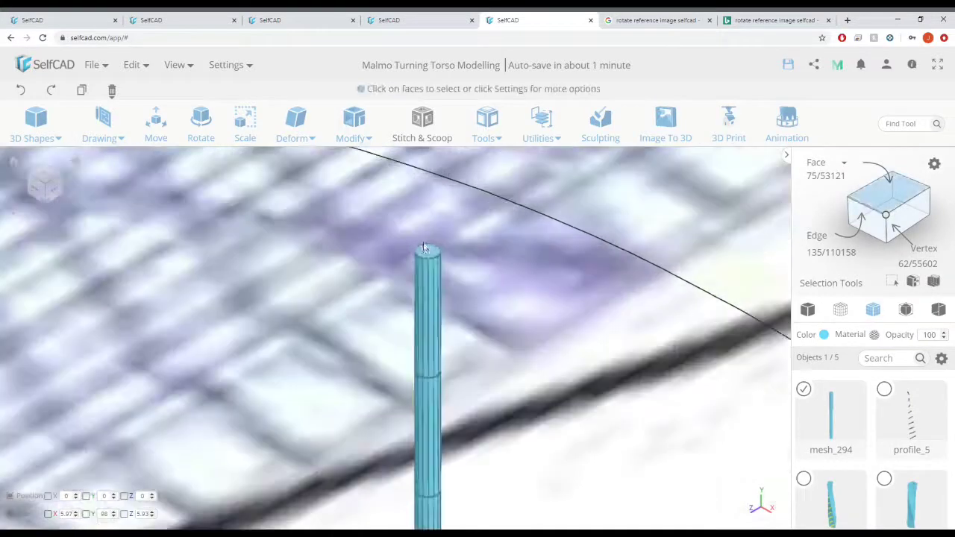
drag(395, 237, 539, 320)
scroll(546, 328, down, 8)
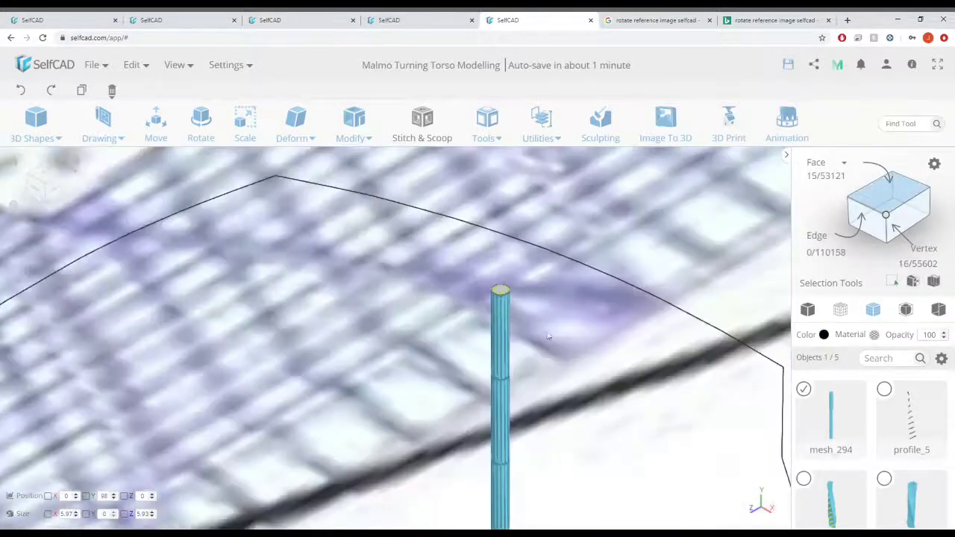
right_drag(555, 426, 563, 340)
scroll(564, 351, up, 5)
click(892, 281)
drag(451, 358, 555, 420)
scroll(555, 388, down, 5)
right_drag(554, 356, 560, 383)
- Scale the selected end caps uniformly to about 3.3 by 54.16 by 3.28 so the rod's ends taper inward
click(243, 126)
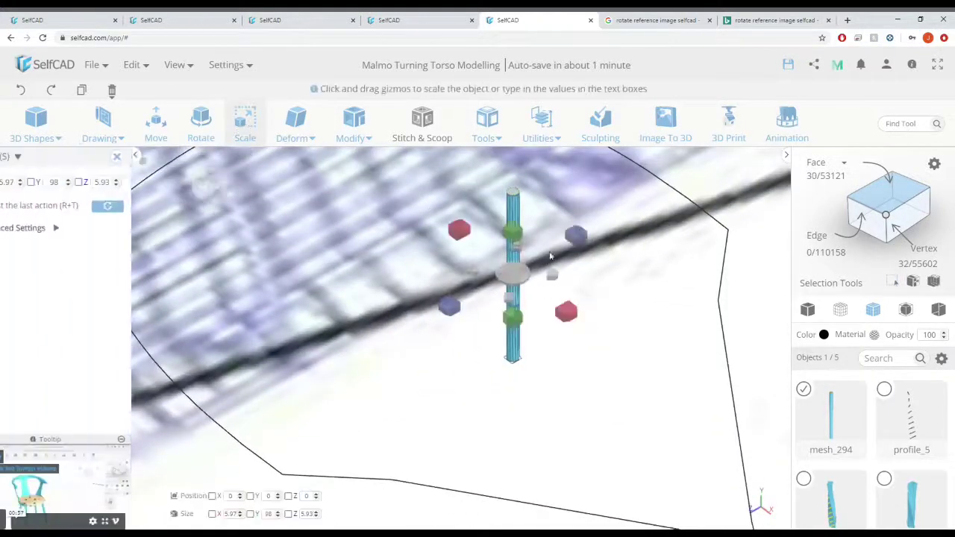
drag(516, 271, 507, 272)
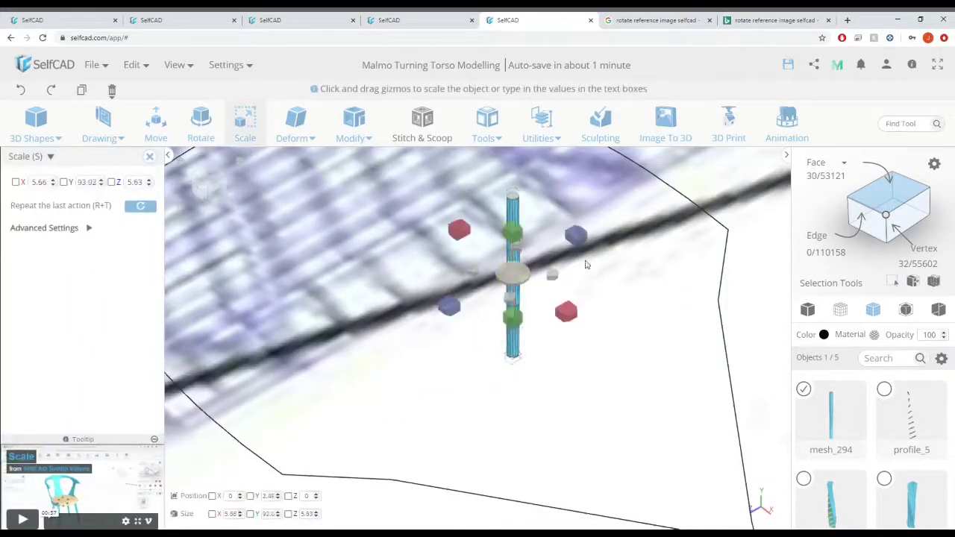
drag(575, 239, 567, 245)
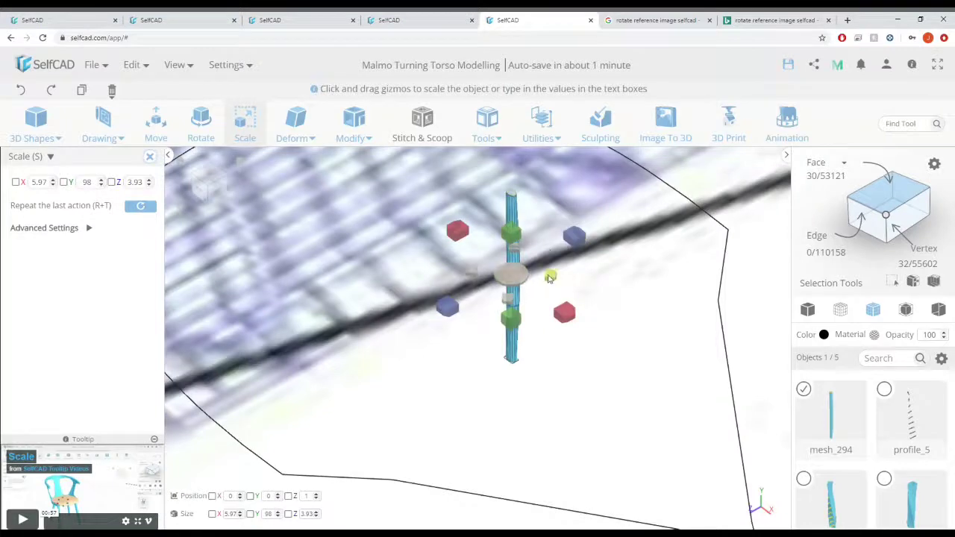
key(ctrl+z)
drag(551, 279, 605, 236)
key(ctrl+z)
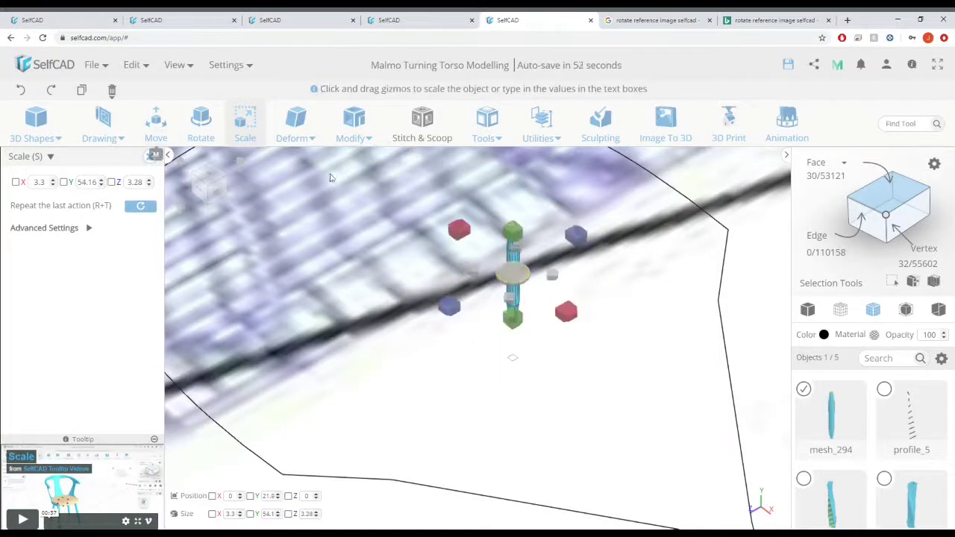
click(152, 157)
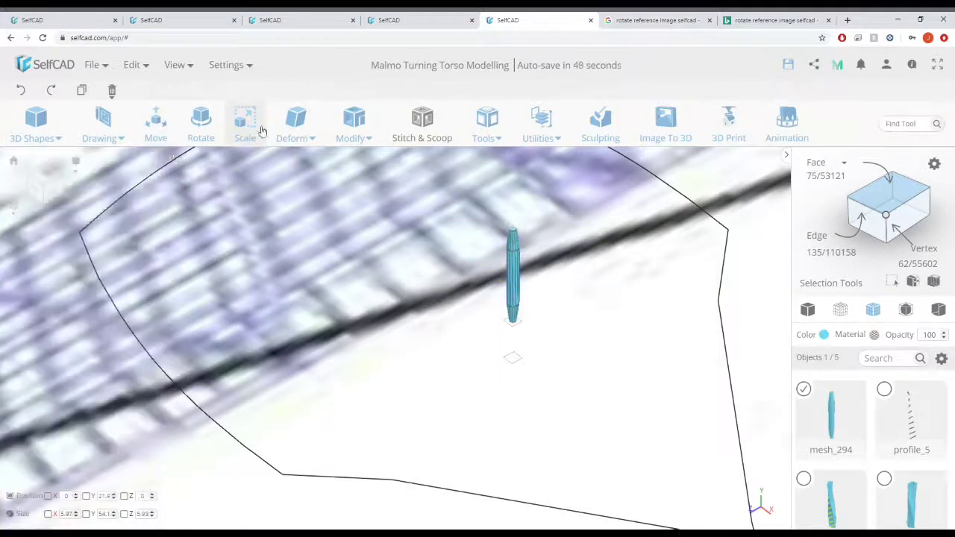
- Stretch the tapered rod along Y to about 125
click(260, 132)
mouse_move(513, 230)
mouse_down()
mouse_move(519, 158)
mouse_move(513, 230)
mouse_move(515, 213)
mouse_up()
scroll(522, 224, down, 5)
scroll(551, 317, down, 5)
click(152, 156)
scroll(566, 270, down, 3)
right_drag(565, 270, 529, 263)
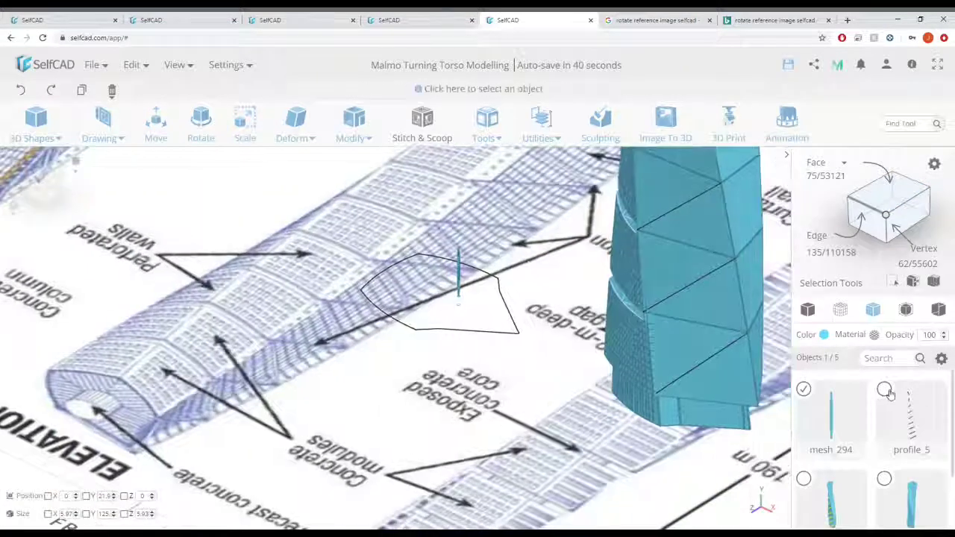
- Start Follow Path with the tapered rod and the diagonal edge profile, using Wrap mode and the Top orientation
click(886, 391)
click(481, 138)
click(534, 310)
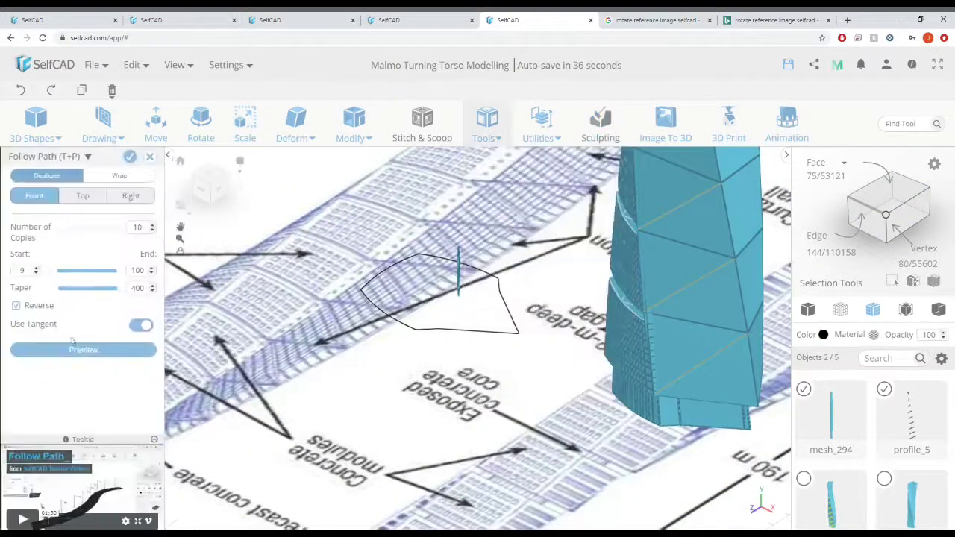
click(118, 177)
click(95, 199)
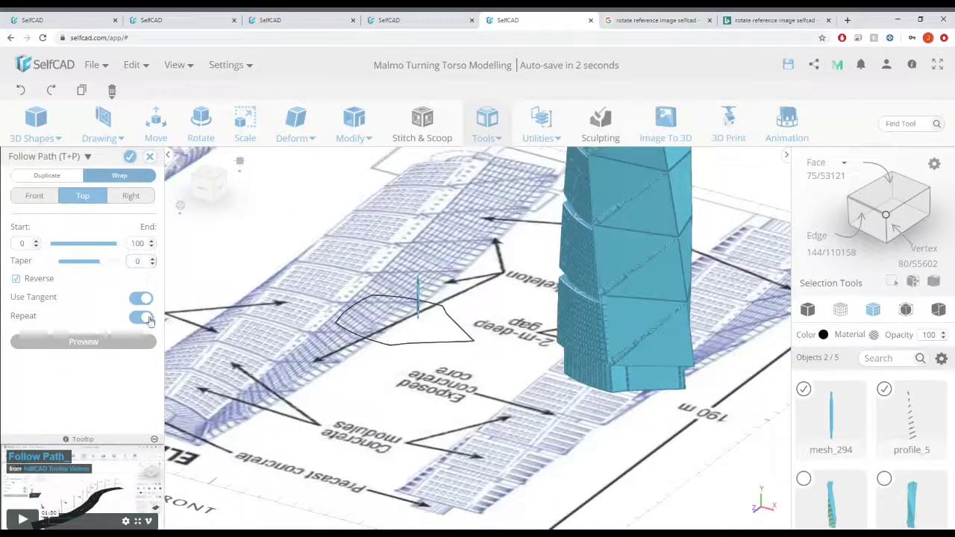
- Turn off Repeat, set the taper to 0 and apply the Follow Path along the diagonal edges
click(148, 318)
scroll(567, 298, up, 3)
right_drag(567, 298, 448, 298)
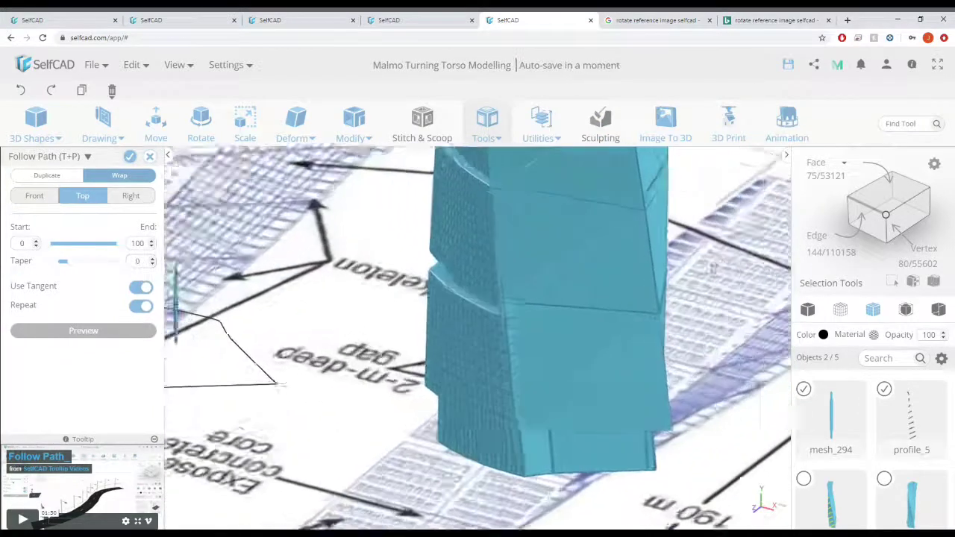
right_drag(597, 328, 567, 334)
scroll(567, 334, up, 2)
click(141, 308)
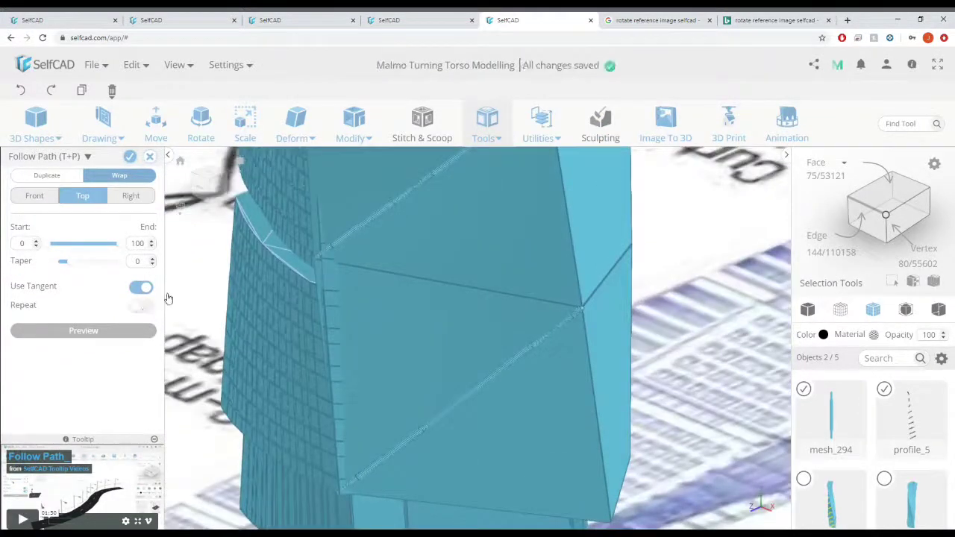
mouse_move(72, 266)
mouse_down()
mouse_move(136, 261)
mouse_move(64, 269)
mouse_move(88, 266)
mouse_move(62, 262)
mouse_move(82, 262)
mouse_up()
drag(145, 261, 130, 265)
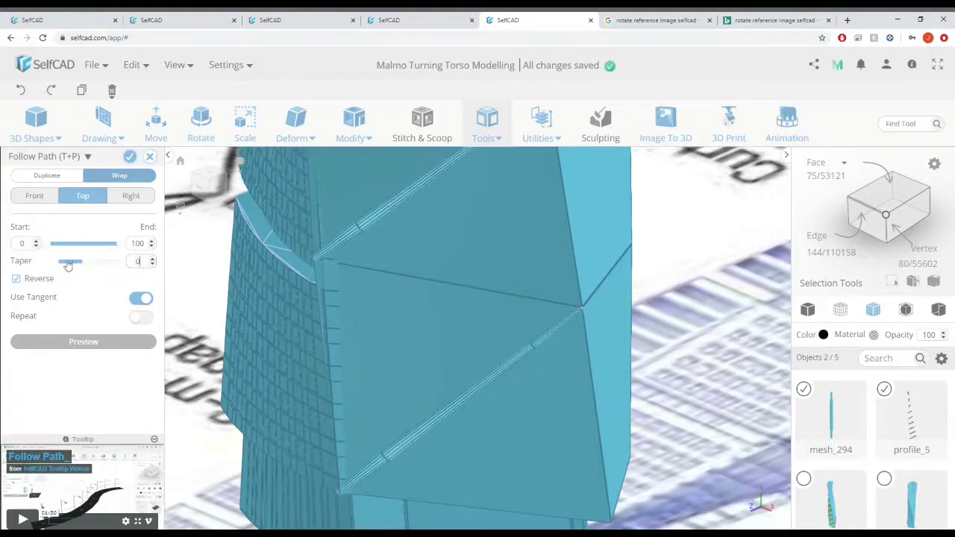
scroll(392, 365, down, 5)
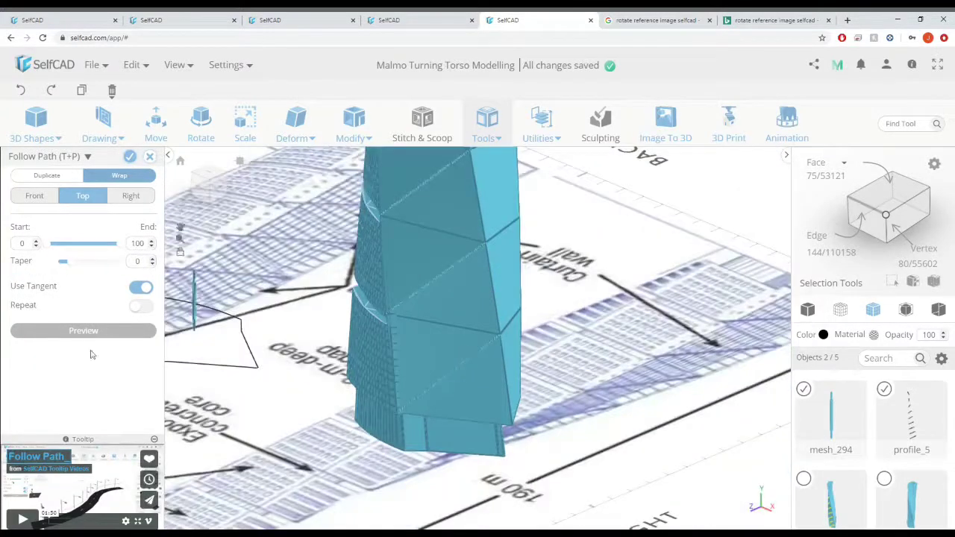
click(131, 159)
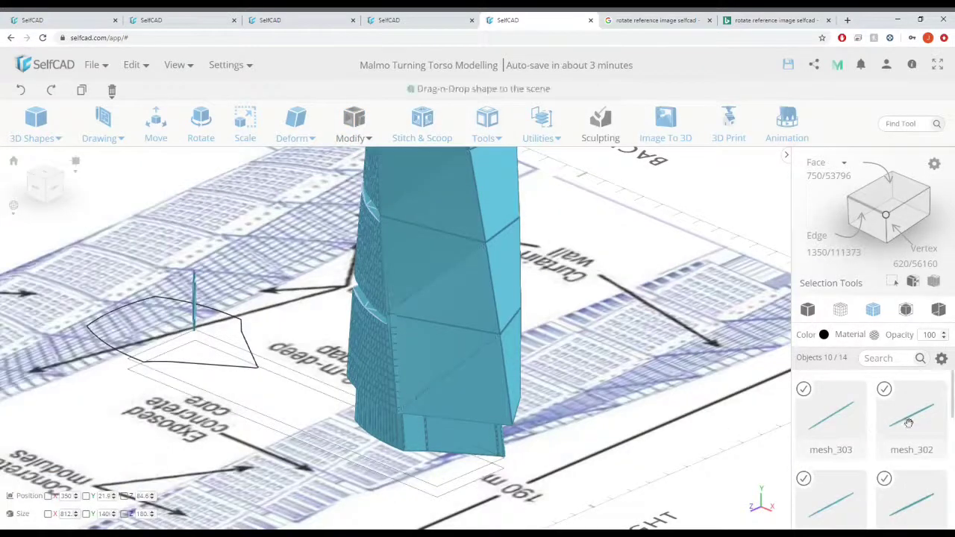
- Exclude the original rod from the selection and merge the nine new diagonal braces into one object
scroll(909, 423, down, 5)
click(887, 379)
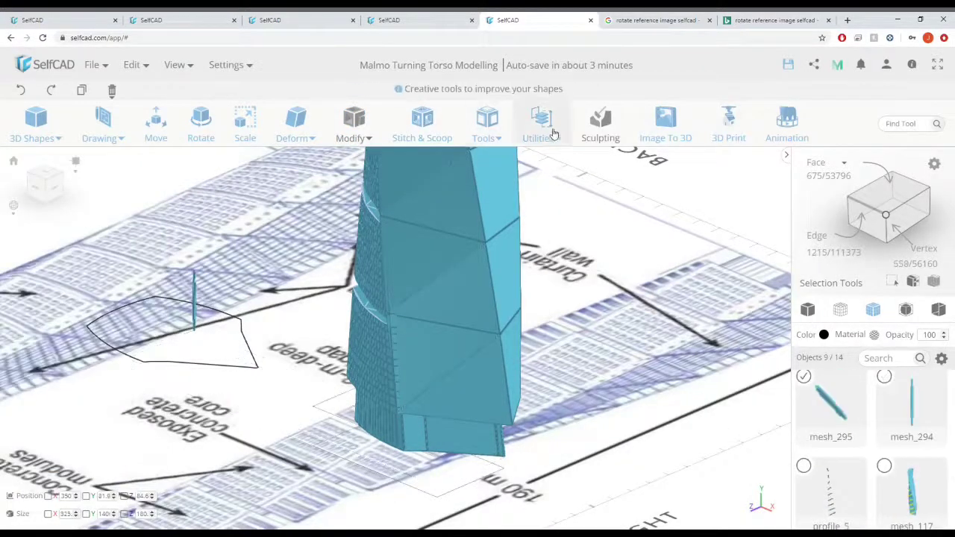
click(488, 130)
click(485, 142)
click(485, 142)
mouse_move(543, 137)
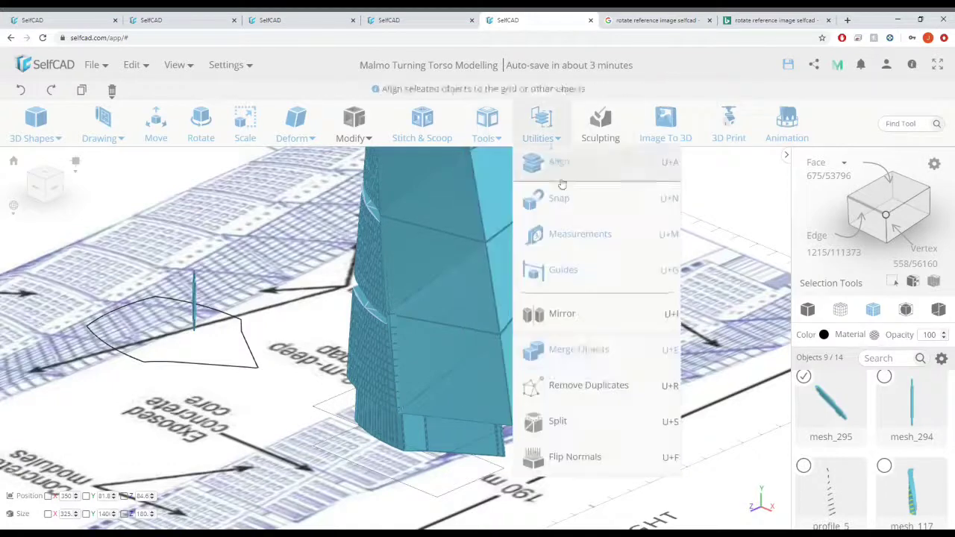
click(590, 349)
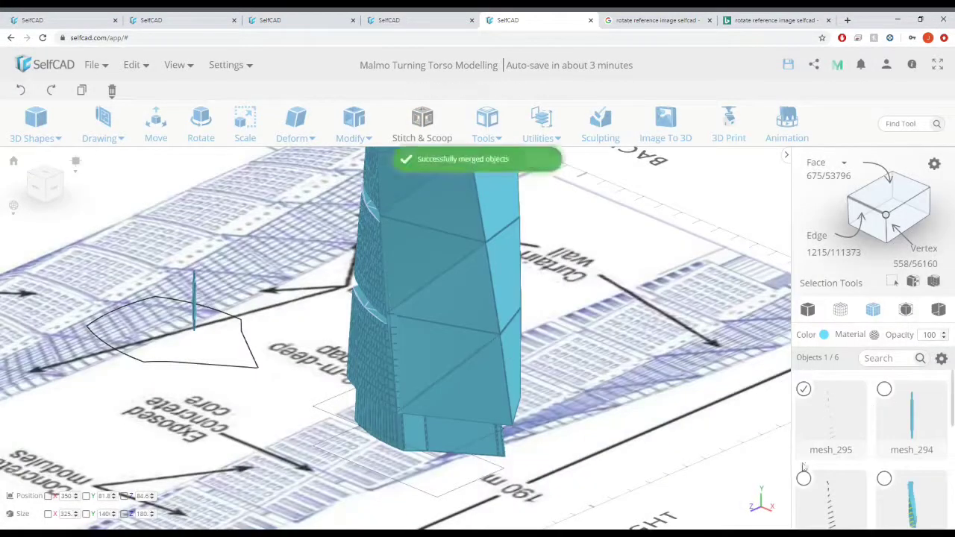
- Select the nine crosswise panel edges between the diagonals on the column's side face, from the base up to the top
scroll(819, 469, down, 2)
click(885, 380)
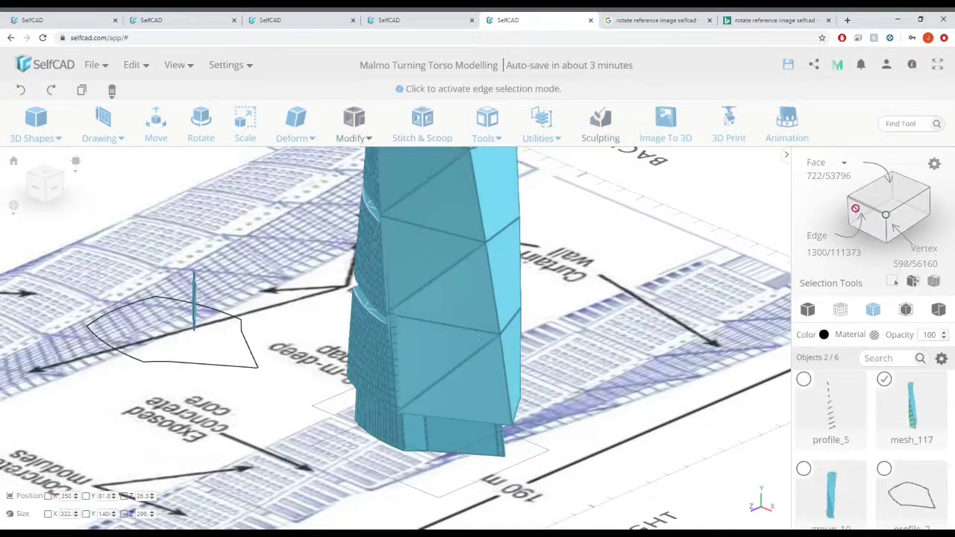
click(926, 399)
click(927, 398)
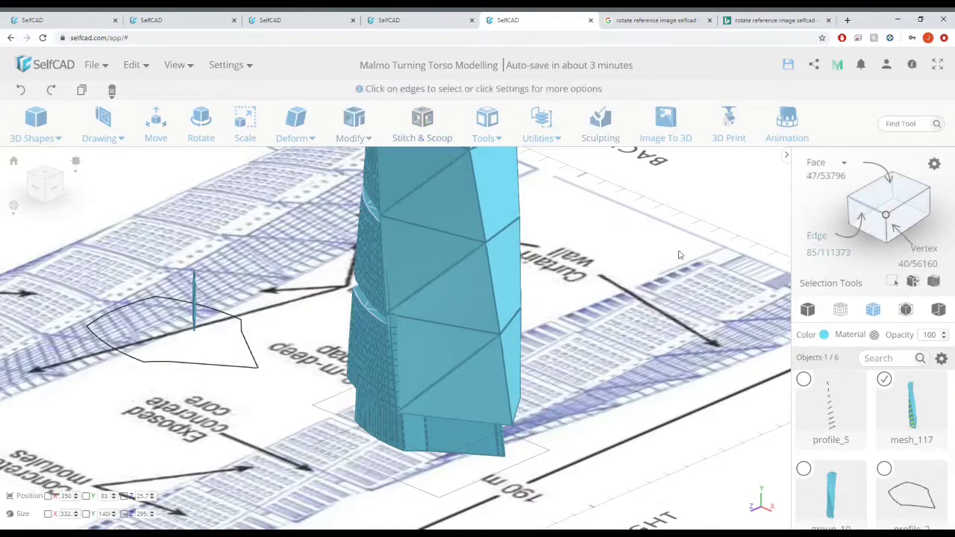
click(454, 326)
scroll(449, 224, down, 3)
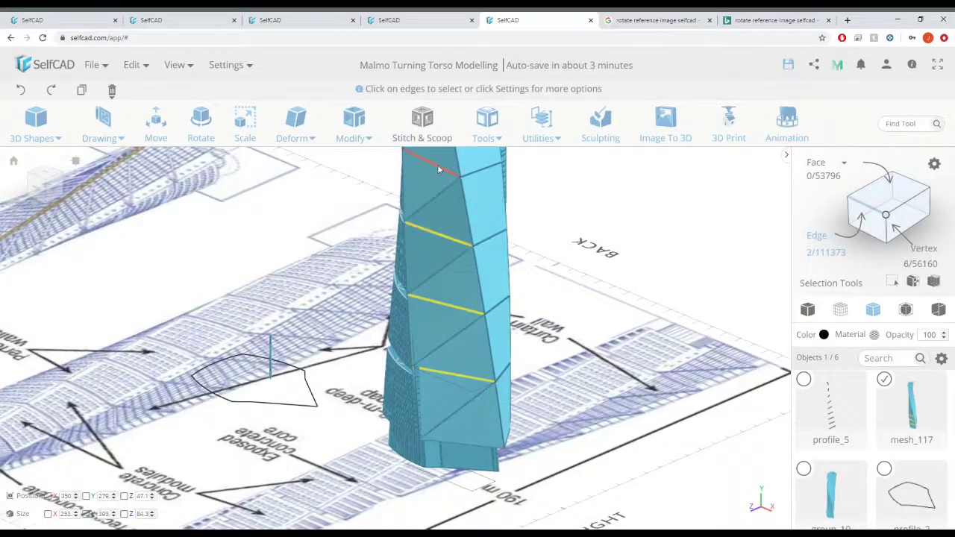
click(439, 169)
middle_drag(439, 170, 456, 280)
click(450, 209)
middle_drag(451, 209, 482, 311)
right_drag(392, 254, 485, 257)
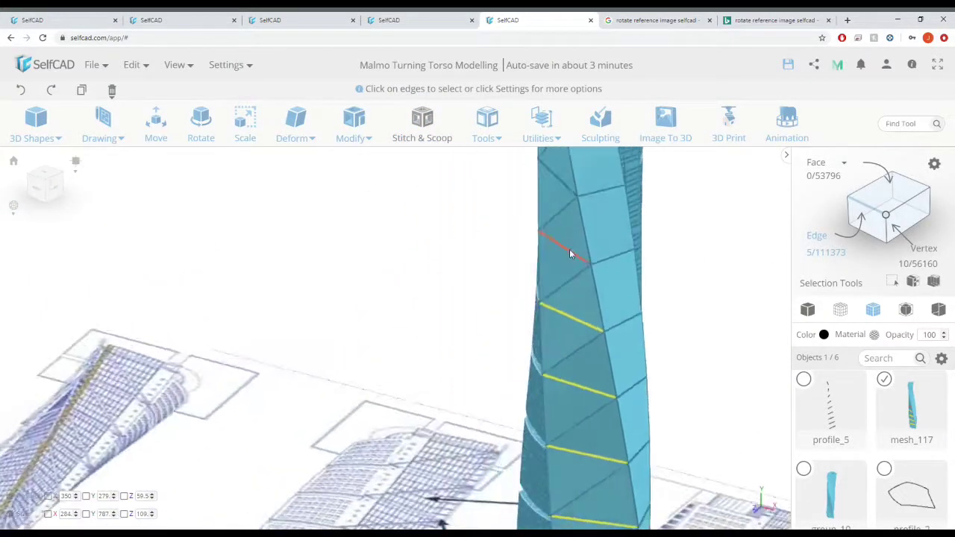
drag(473, 193, 683, 232)
click(682, 179)
scroll(633, 191, down, 3)
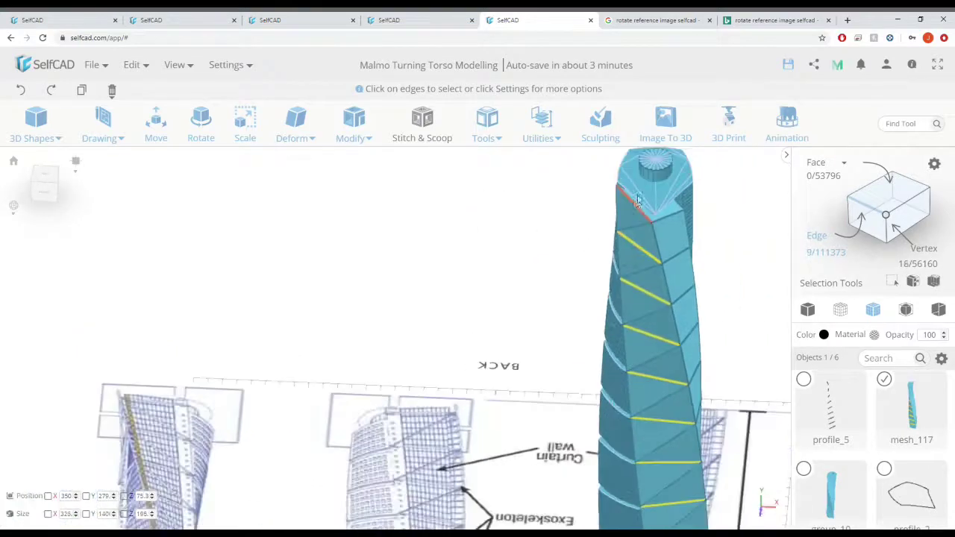
- Copy the selected crosswise edges out as a separate profile and set its Y position to 279.89
mouse_move(369, 143)
click(156, 123)
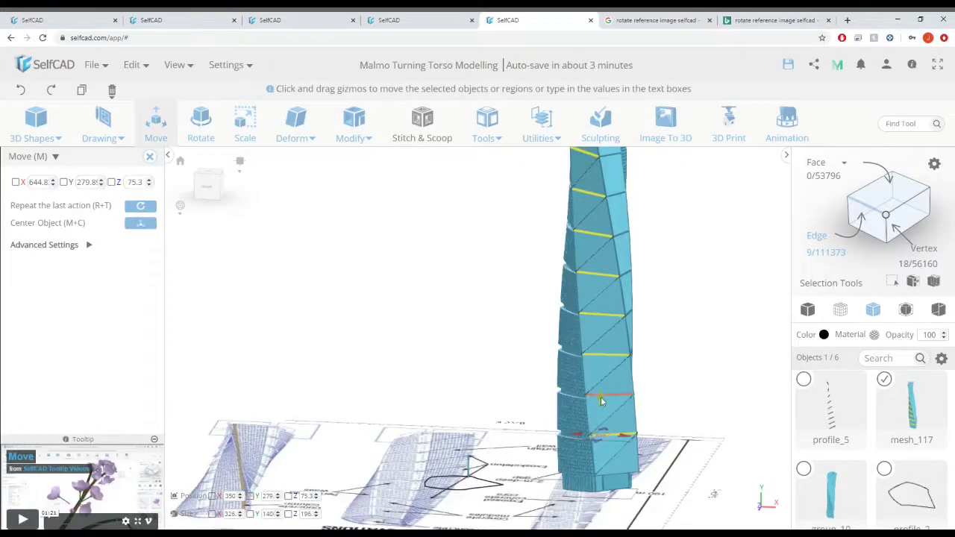
shift+drag(601, 397, 605, 416)
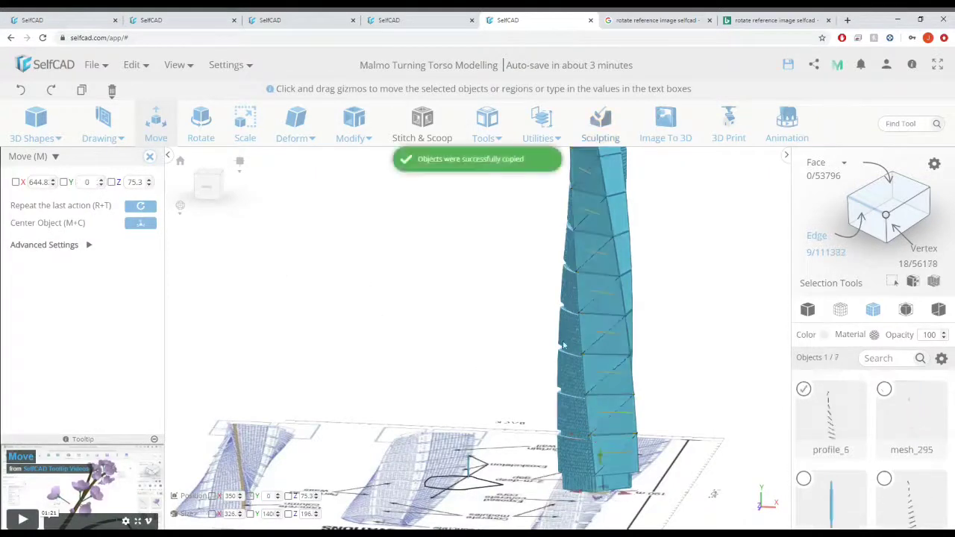
double_click(98, 187)
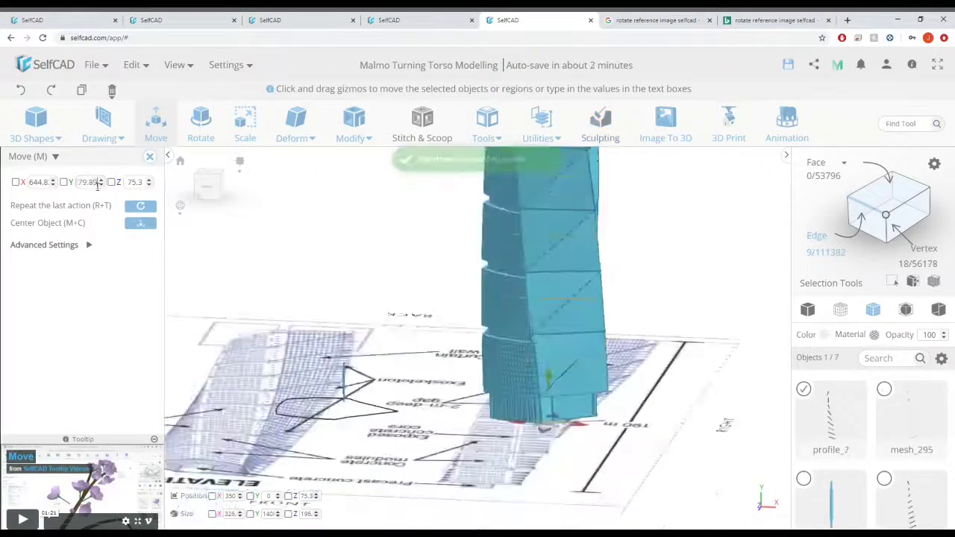
key(Return)
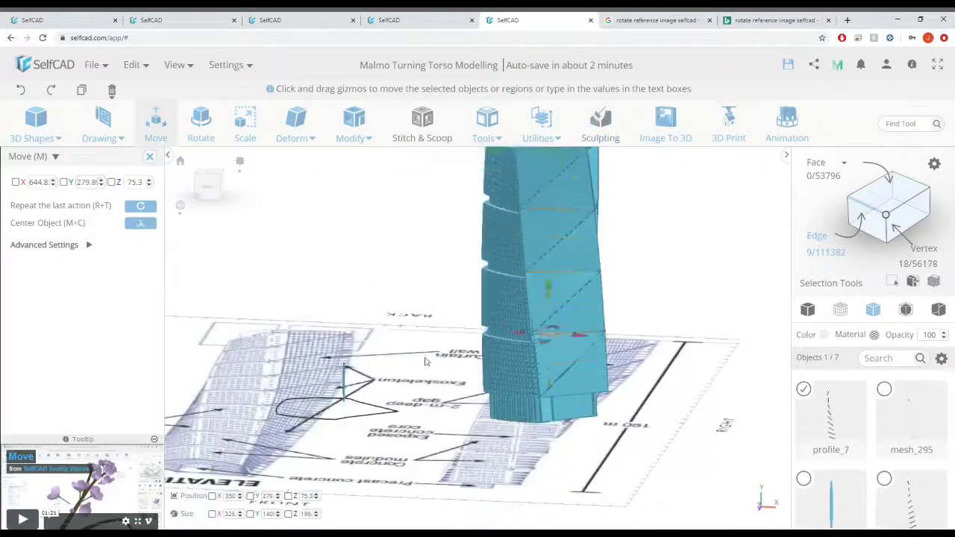
- Add the tapered rod to the crosswise profile selection and apply Follow Path in Wrap mode with Top orientation, taper 0 and Repeat off
scroll(672, 335, down, 3)
right_drag(672, 335, 700, 351)
click(804, 480)
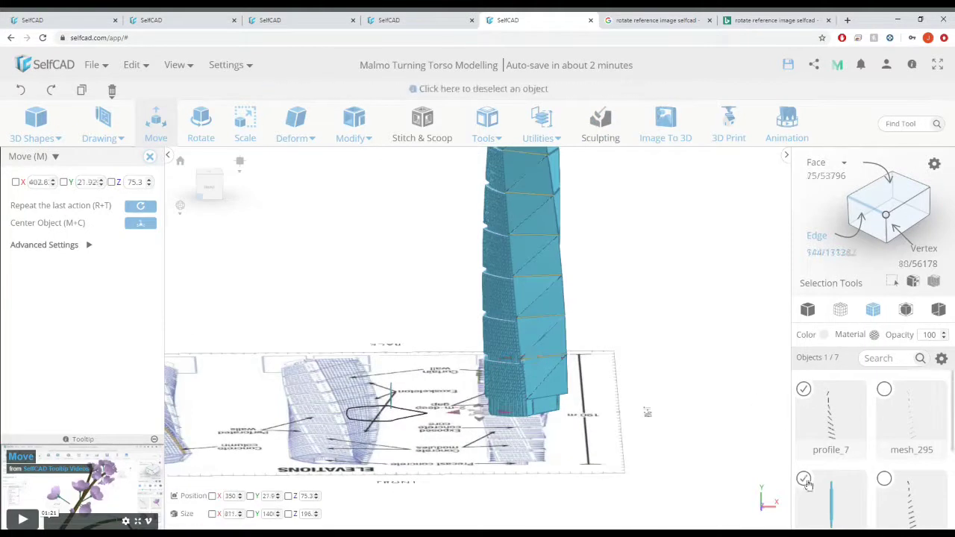
mouse_move(511, 141)
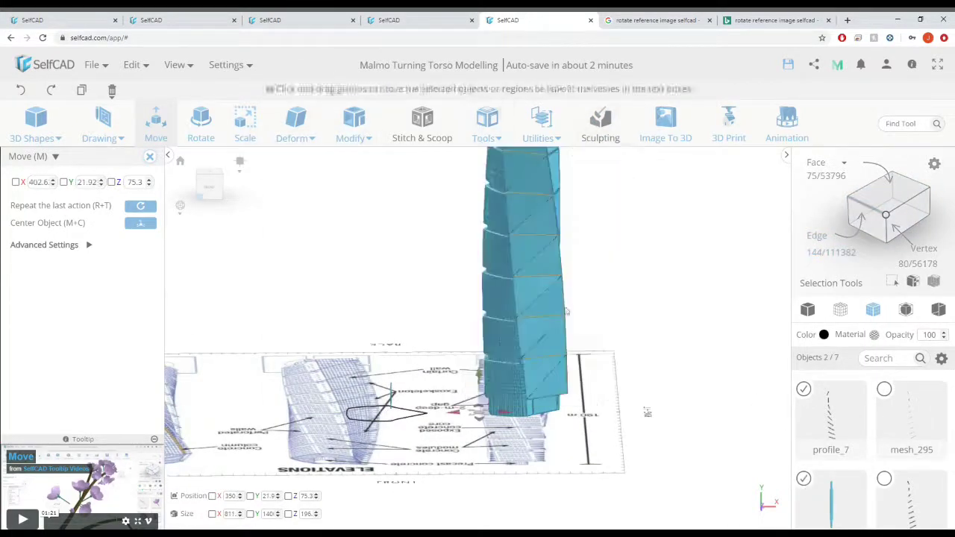
click(531, 305)
click(119, 175)
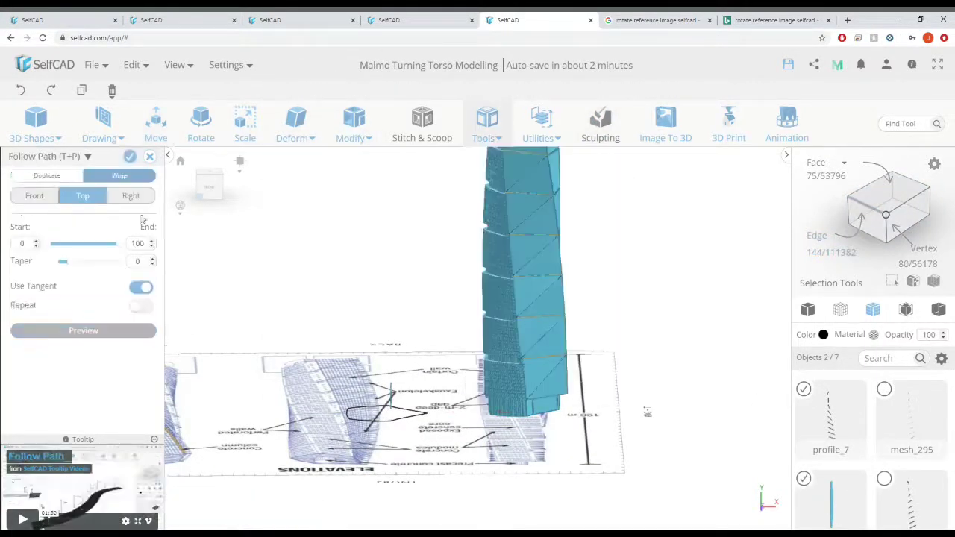
scroll(613, 305, up, 5)
scroll(608, 304, up, 2)
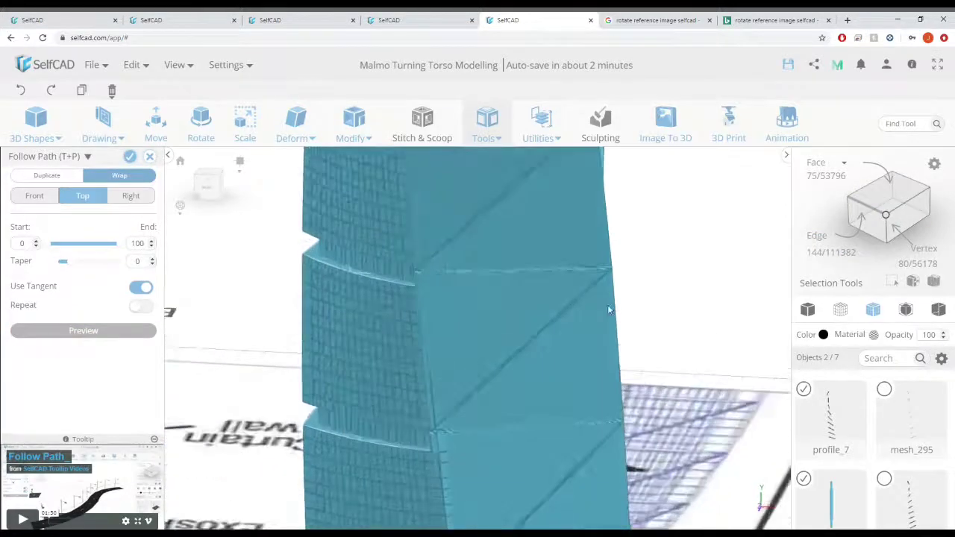
scroll(607, 304, down, 2)
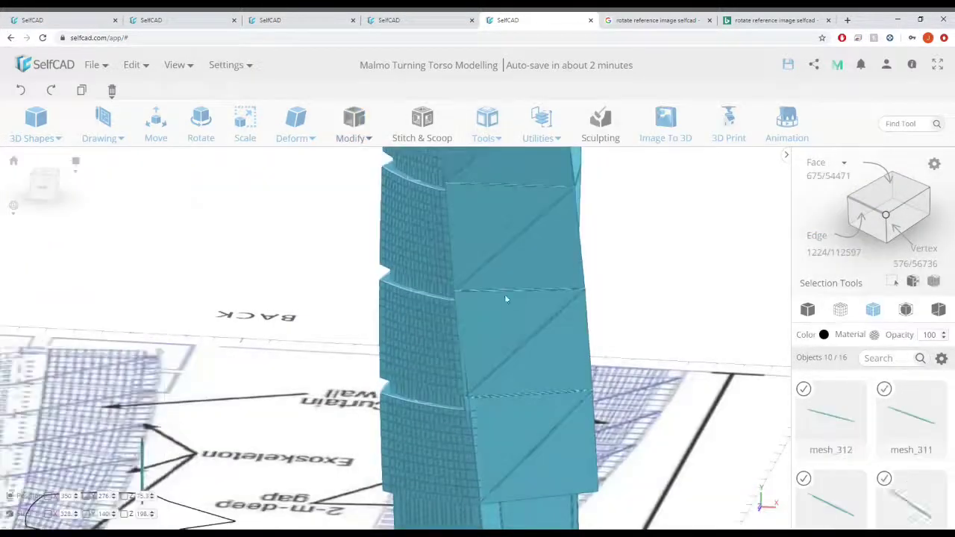
- Leave the edge profile out of the selection and inspect the nine crosswise braces against the column's side face
scroll(506, 299, down, 3)
scroll(853, 443, down, 8)
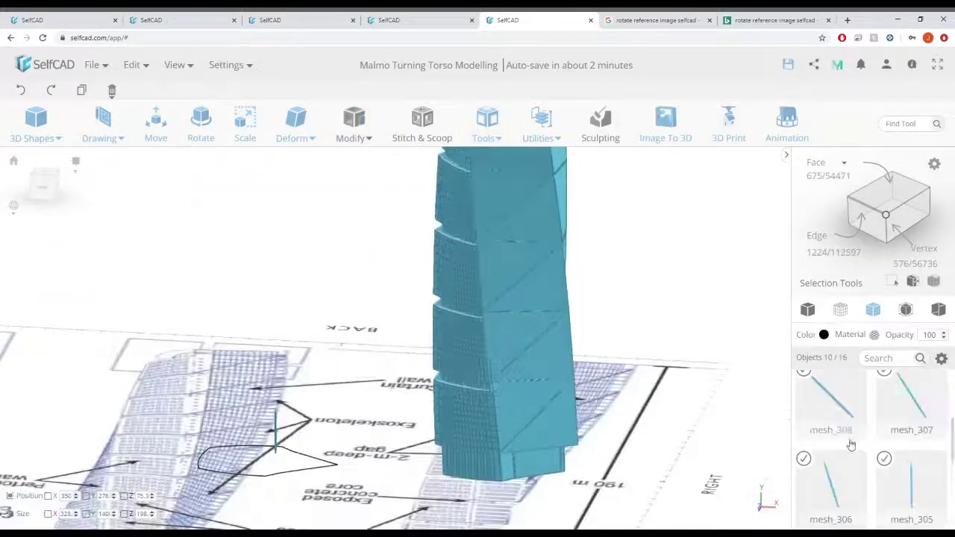
scroll(882, 453, up, 1)
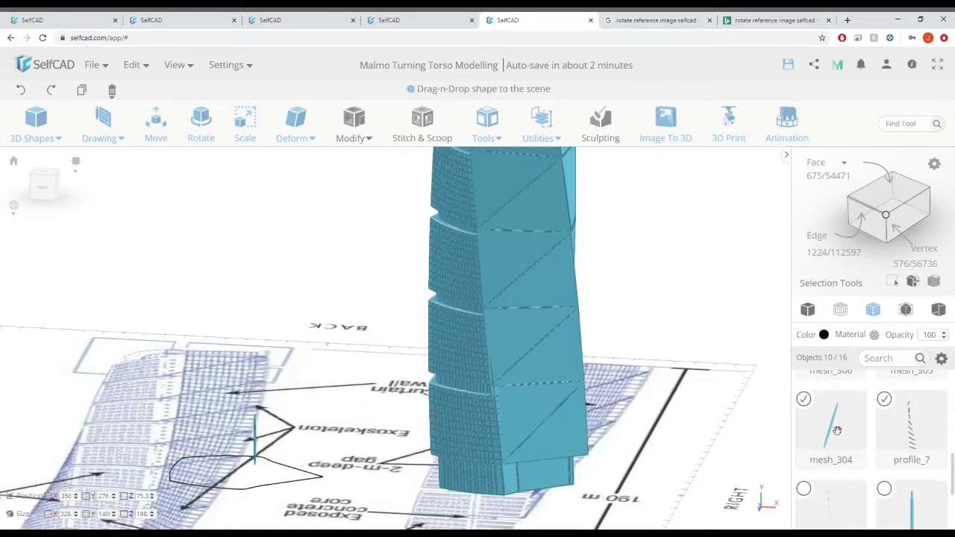
scroll(837, 430, down, 1)
scroll(843, 448, up, 3)
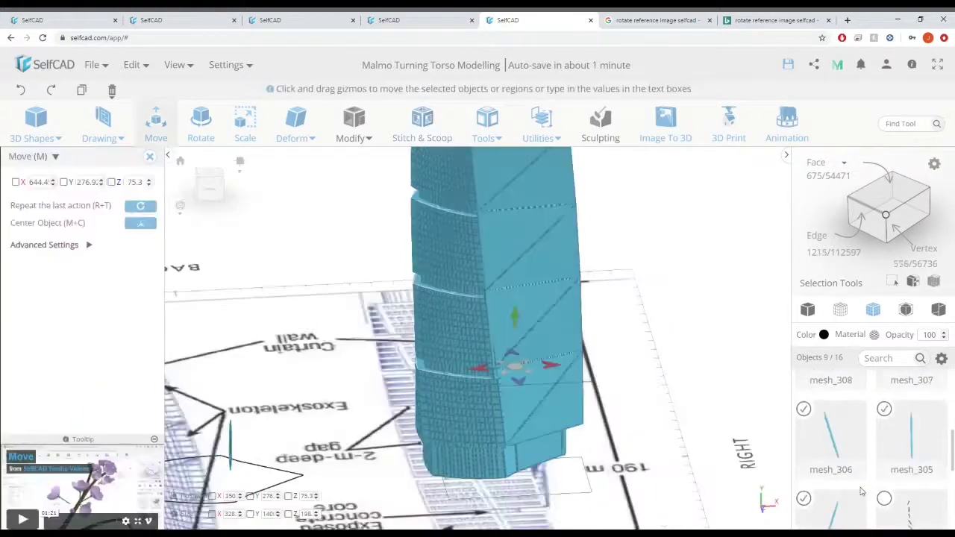
scroll(655, 467, up, 4)
right_drag(654, 467, 606, 443)
scroll(633, 444, down, 4)
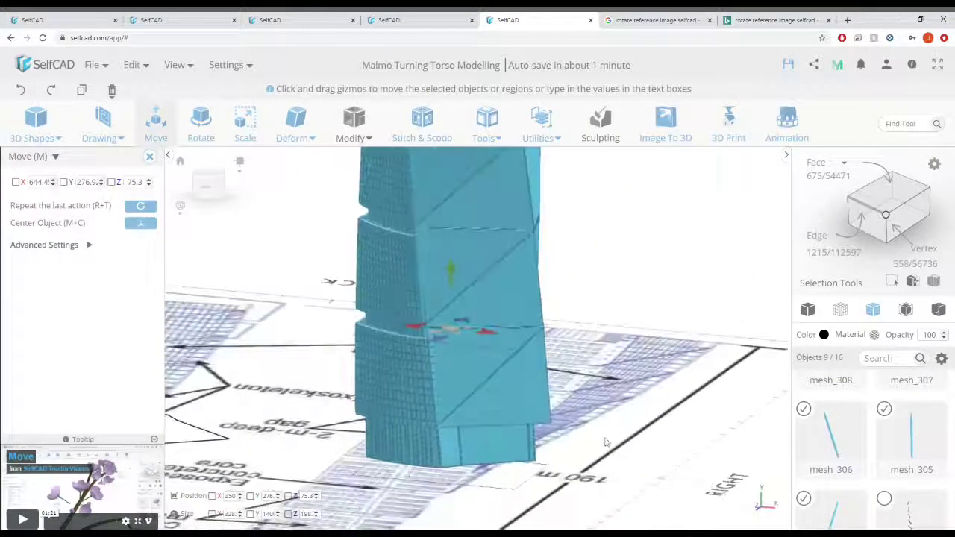
- Select the column's lowest crosswise edge, just above the base, and copy it out as a separate profile at Y 83
click(606, 443)
scroll(876, 467, down, 4)
click(884, 479)
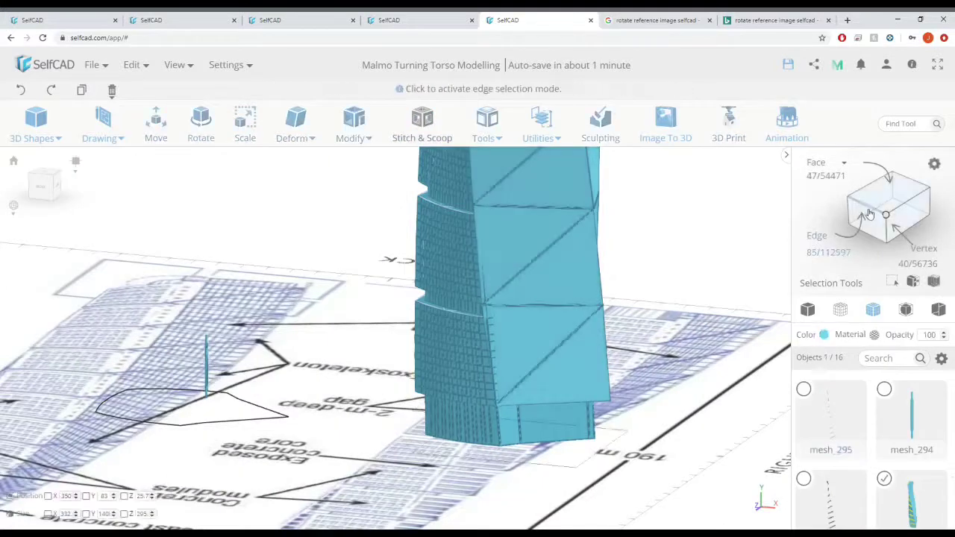
click(579, 402)
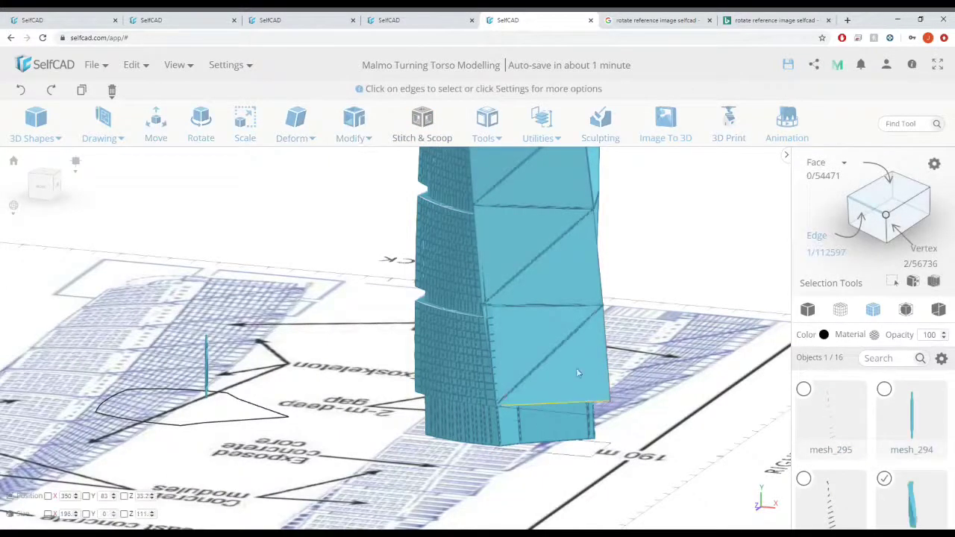
key(m)
shift+drag(554, 357, 554, 367)
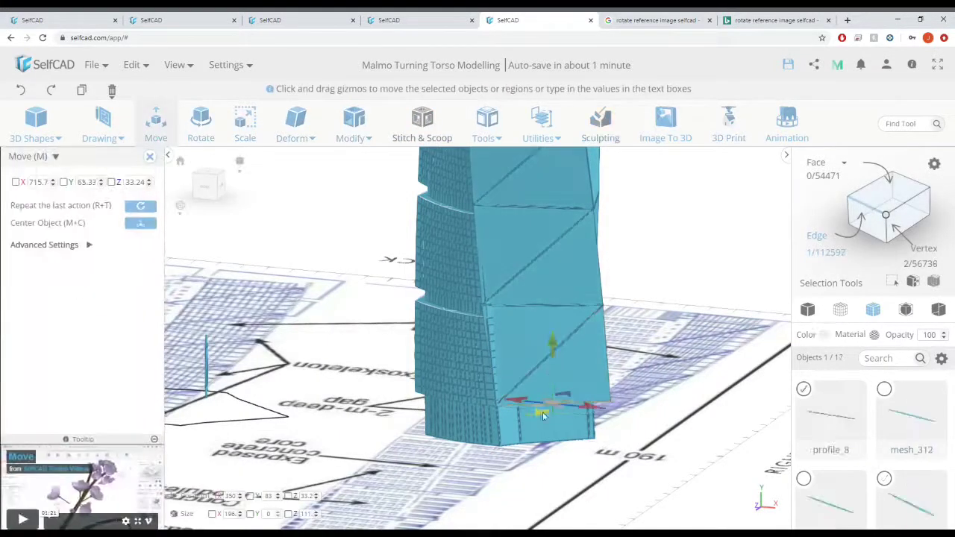
key(Return)
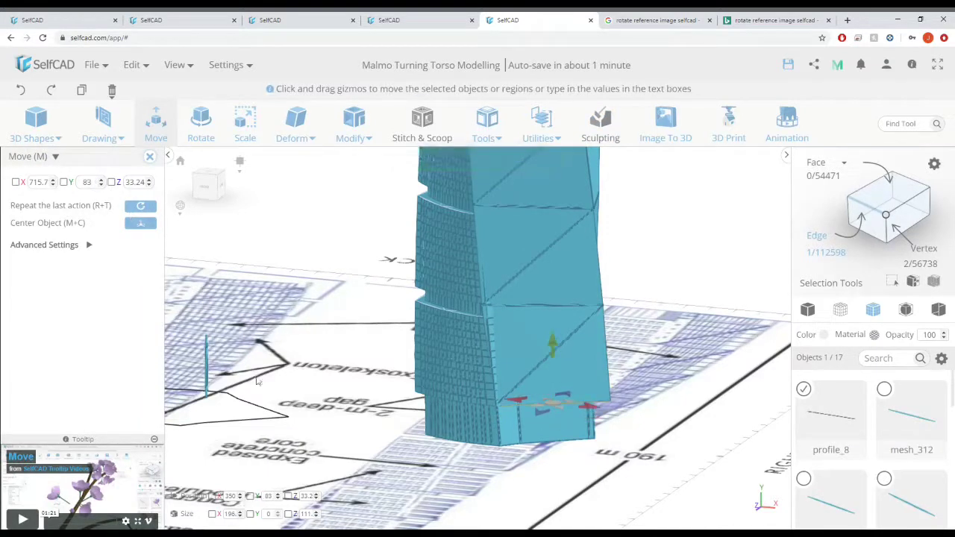
click(151, 158)
- Add the tapered rod to the selection and wrap it along the copied lowest edge with Follow Path
double_click(208, 366)
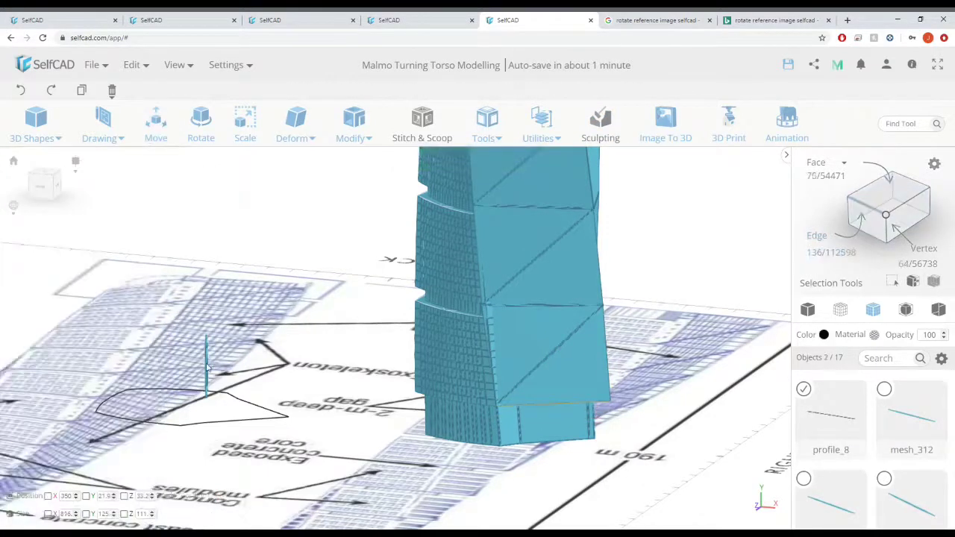
mouse_move(488, 133)
click(572, 311)
click(523, 305)
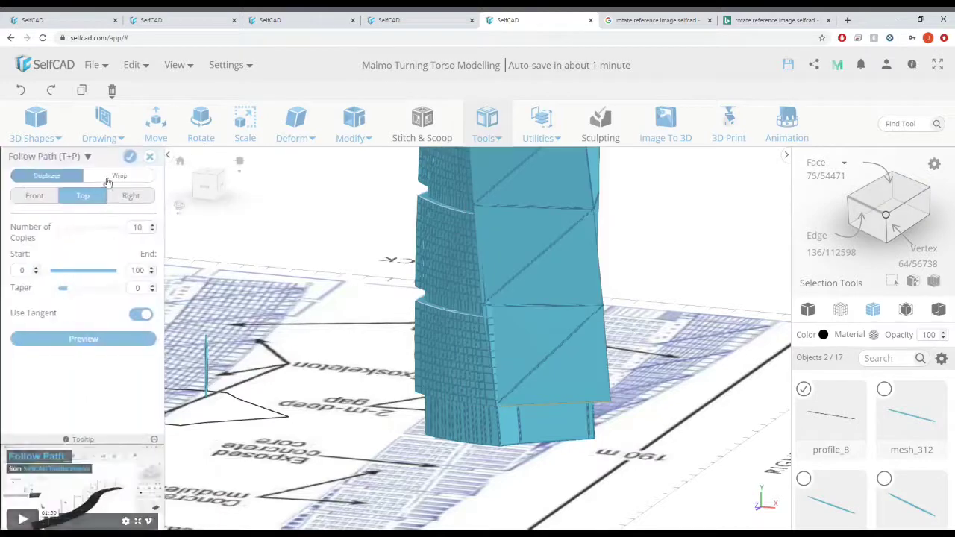
click(130, 158)
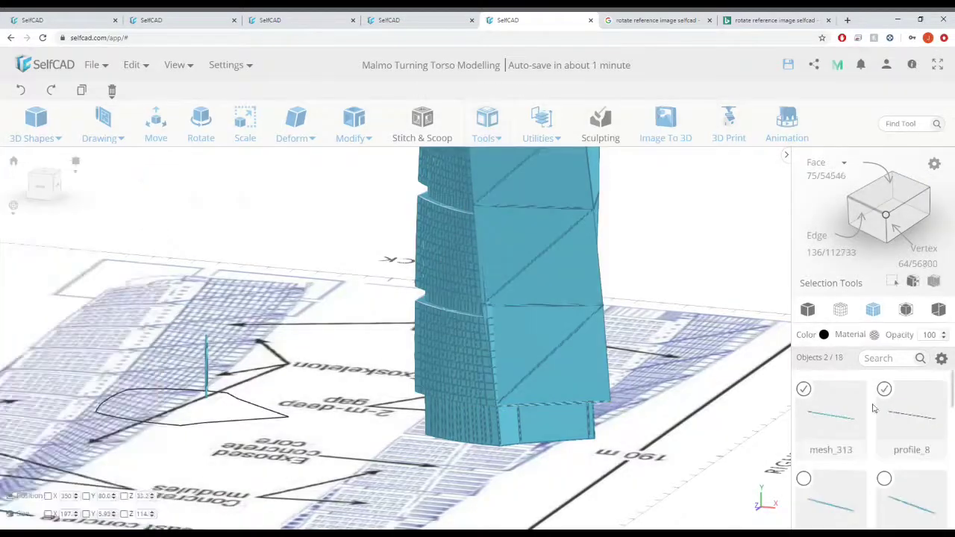
- Delete the single-edge profile_8 used as the path for the lowest brace
click(273, 387)
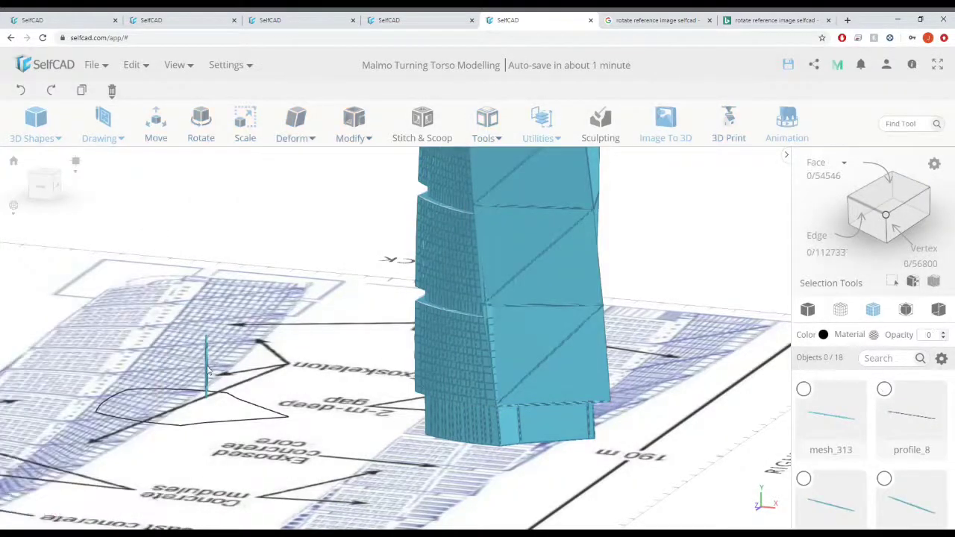
click(208, 367)
click(206, 371)
click(885, 388)
key(Delete)
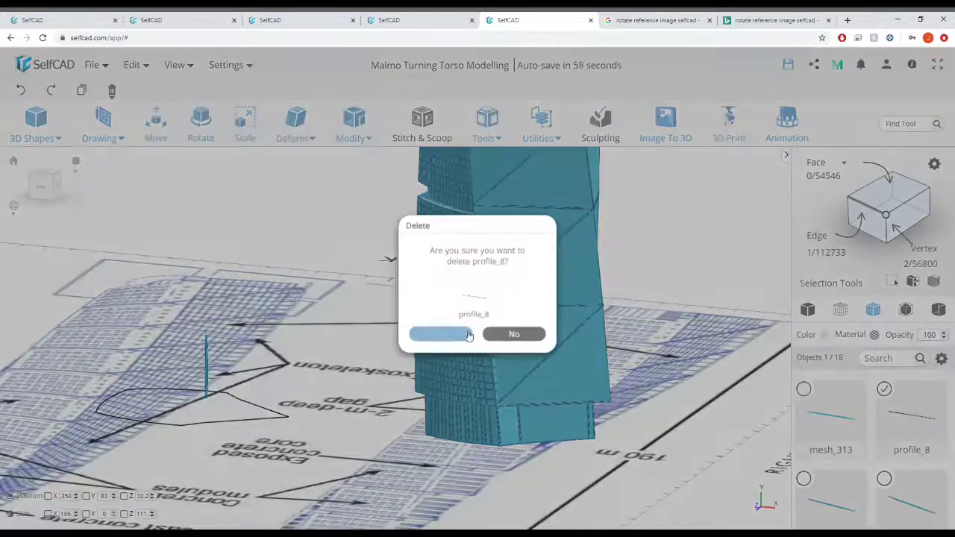
click(467, 333)
- Select the ten crosswise braces, mesh_304 to mesh_313, and merge them into one object
click(805, 391)
click(887, 392)
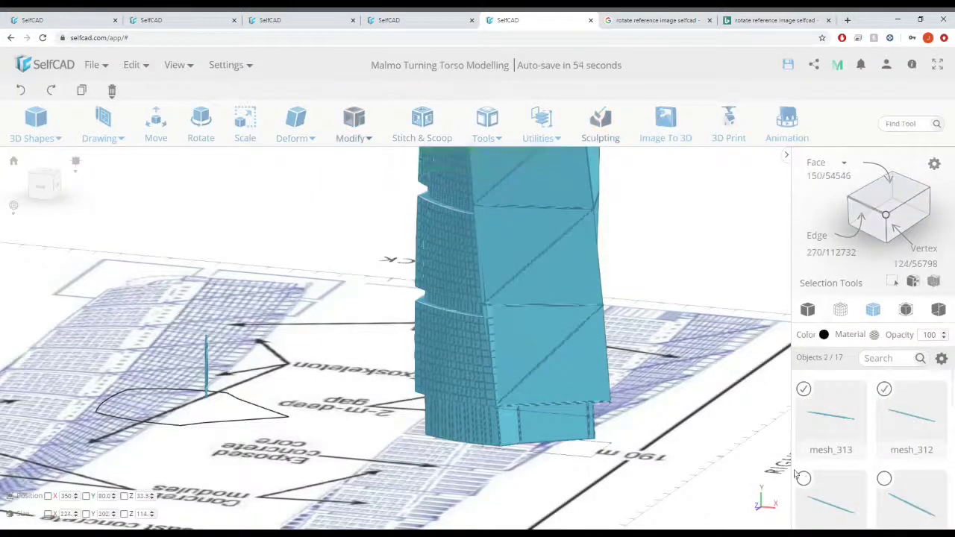
click(888, 482)
scroll(873, 493, down, 1)
click(806, 520)
click(887, 521)
scroll(870, 489, down, 3)
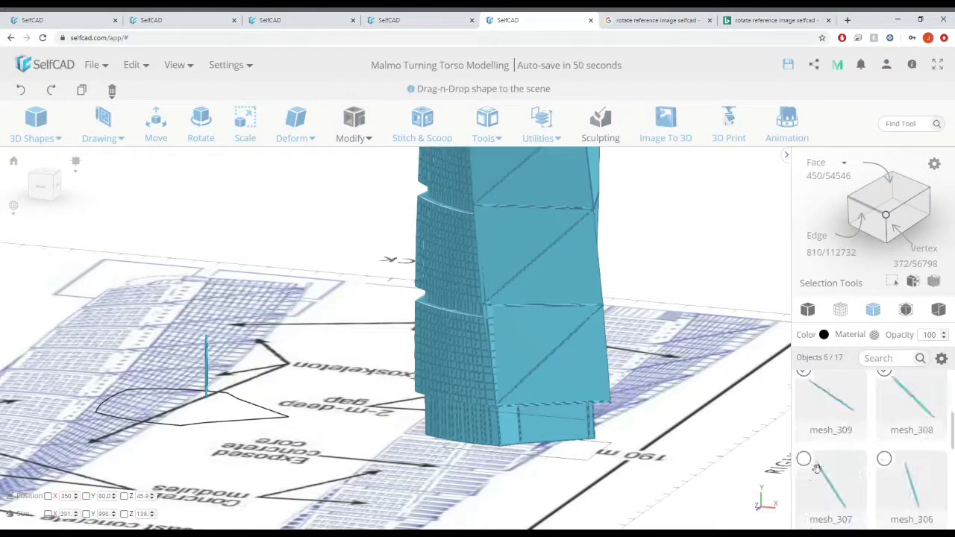
scroll(807, 440, down, 1)
click(887, 418)
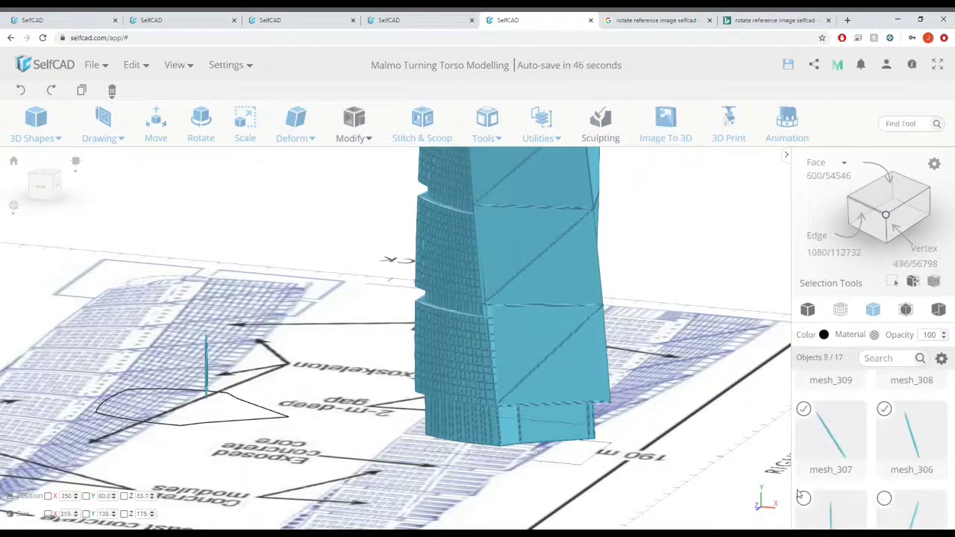
click(806, 501)
click(887, 500)
scroll(858, 477, down, 2)
scroll(812, 479, up, 1)
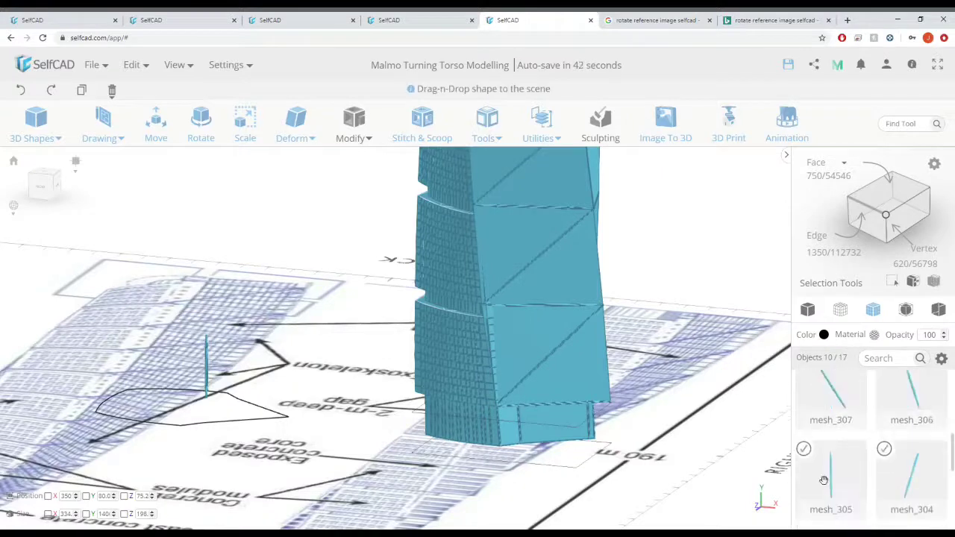
scroll(662, 351, down, 5)
click(499, 140)
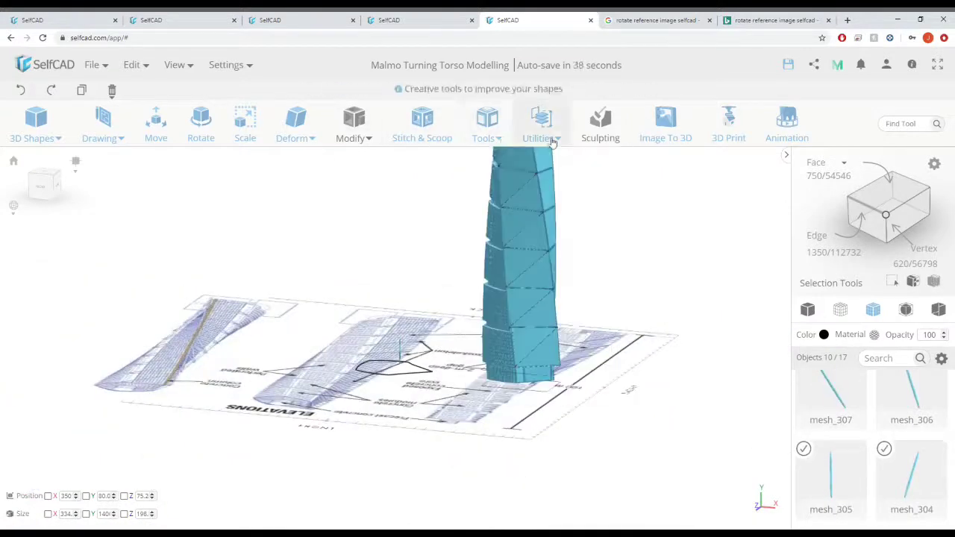
click(542, 137)
click(578, 347)
click(131, 65)
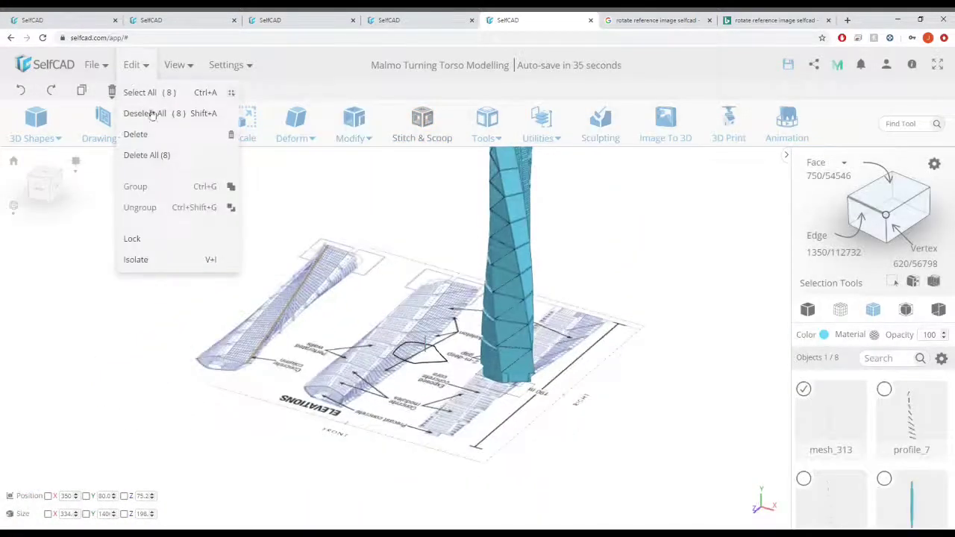
click(147, 149)
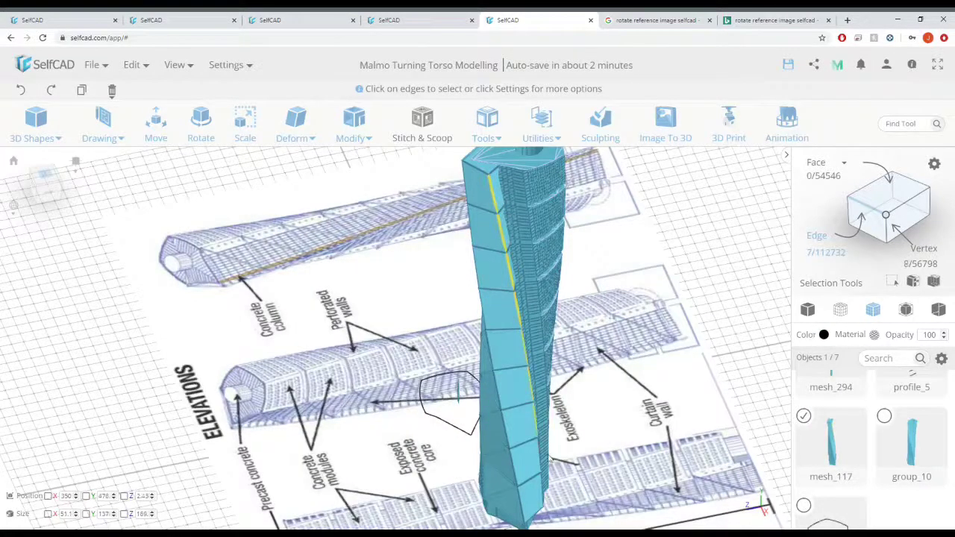
- Complete the selection of nine vertical edges along the column's corner and move them horizontally to about X 773, Z -142
click(542, 492)
right_drag(548, 478, 529, 498)
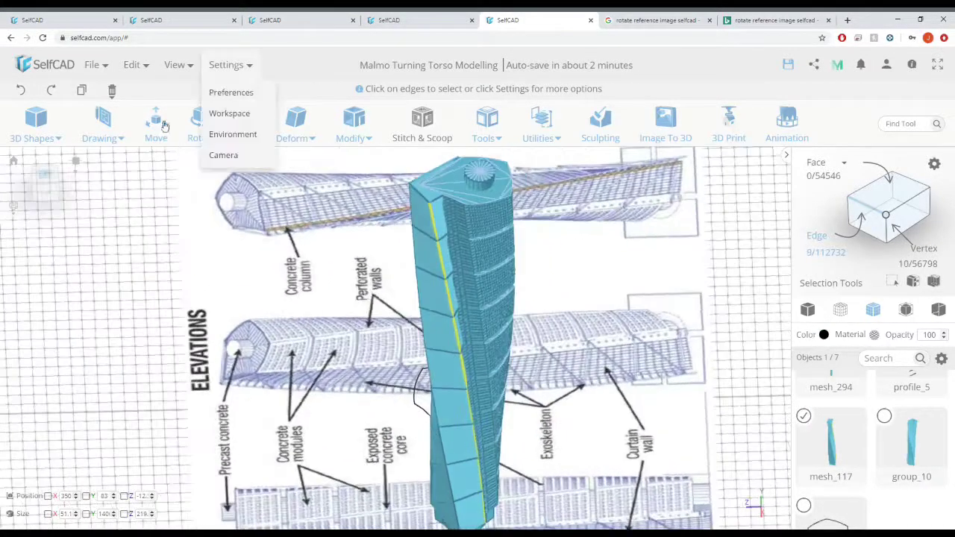
click(159, 127)
right_drag(486, 379, 482, 369)
drag(520, 509, 547, 503)
middle_drag(547, 503, 549, 474)
drag(482, 443, 484, 451)
drag(555, 496, 562, 497)
scroll(571, 471, down, 3)
right_drag(581, 440, 401, 356)
middle_drag(400, 356, 422, 374)
scroll(422, 373, up, 3)
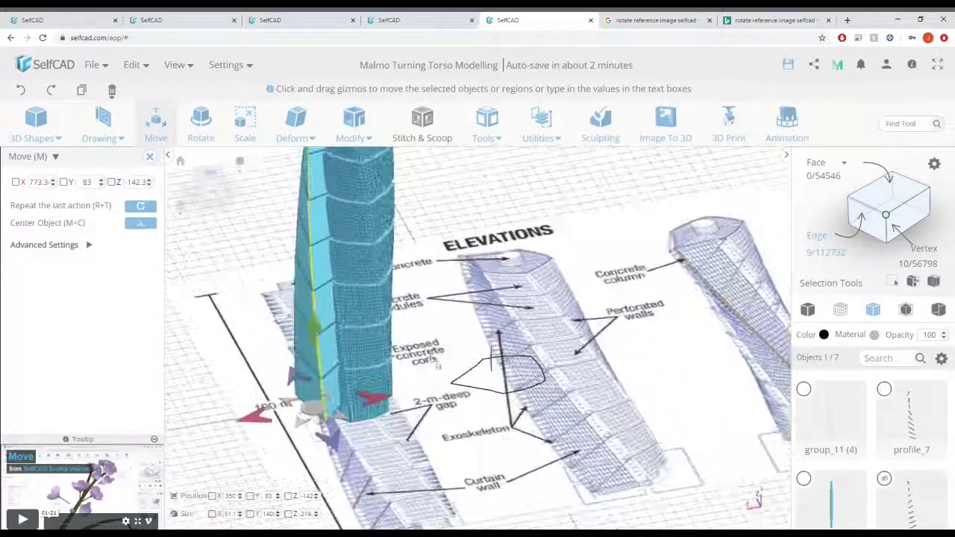
mouse_move(422, 374)
right_down()
mouse_move(537, 373)
mouse_move(656, 348)
mouse_move(634, 323)
mouse_move(470, 327)
right_up()
middle_drag(471, 327, 525, 359)
scroll(440, 373, up, 3)
- Undo the last change, select the lowest vertical corner edge and move it horizontally to about X 669, Z -151
click(407, 427)
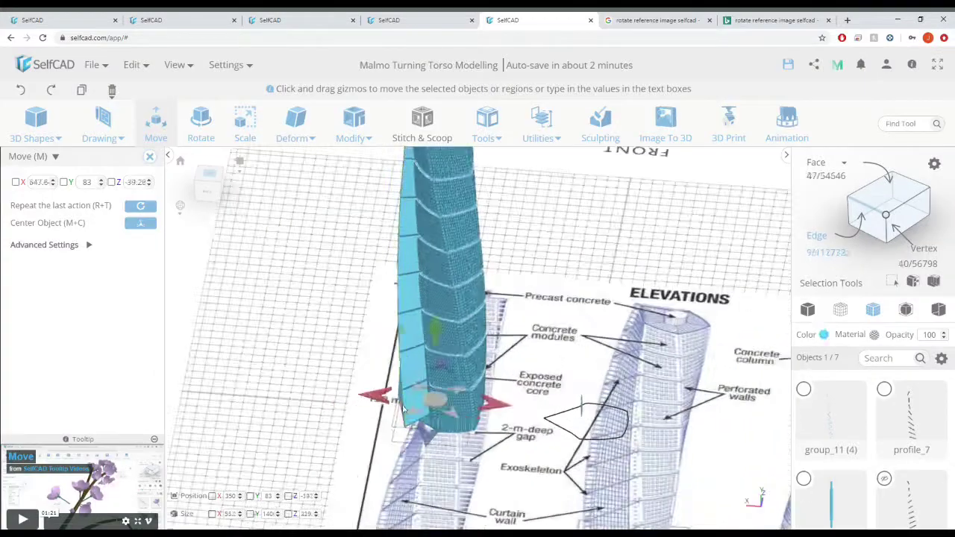
click(404, 419)
scroll(403, 383, up, 3)
key(ctrl+z)
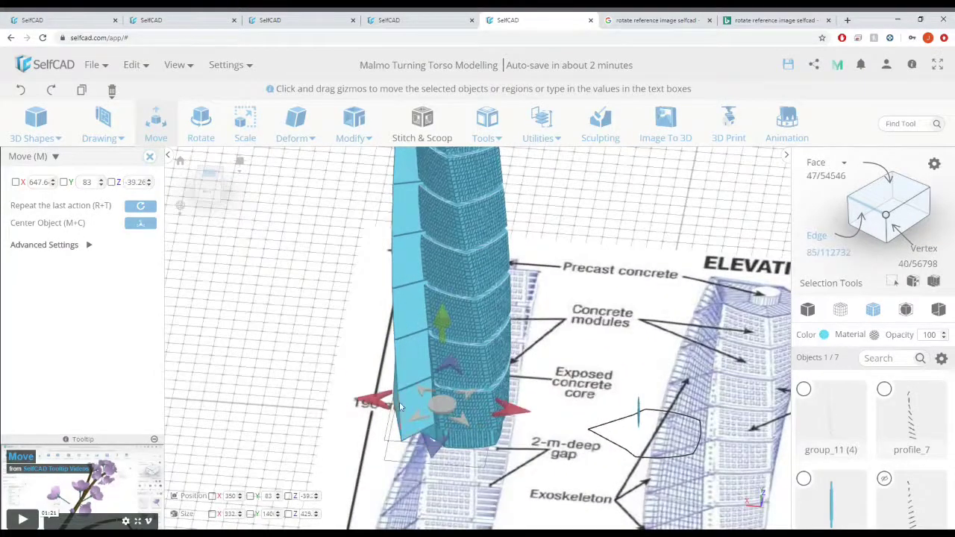
click(400, 408)
drag(425, 430, 456, 411)
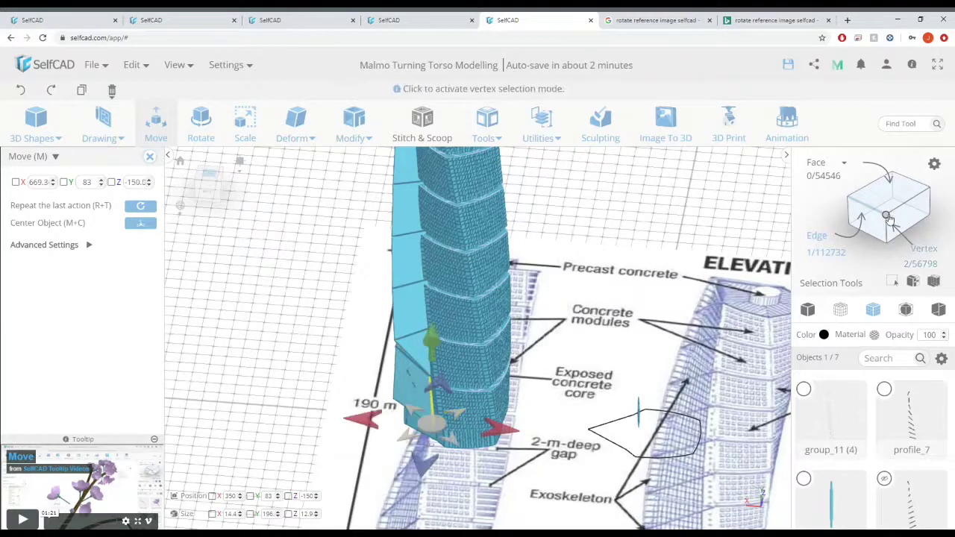
- Select the third vertical corner edge from the base and move it horizontally to about X 698, Z -163
click(401, 320)
click(396, 327)
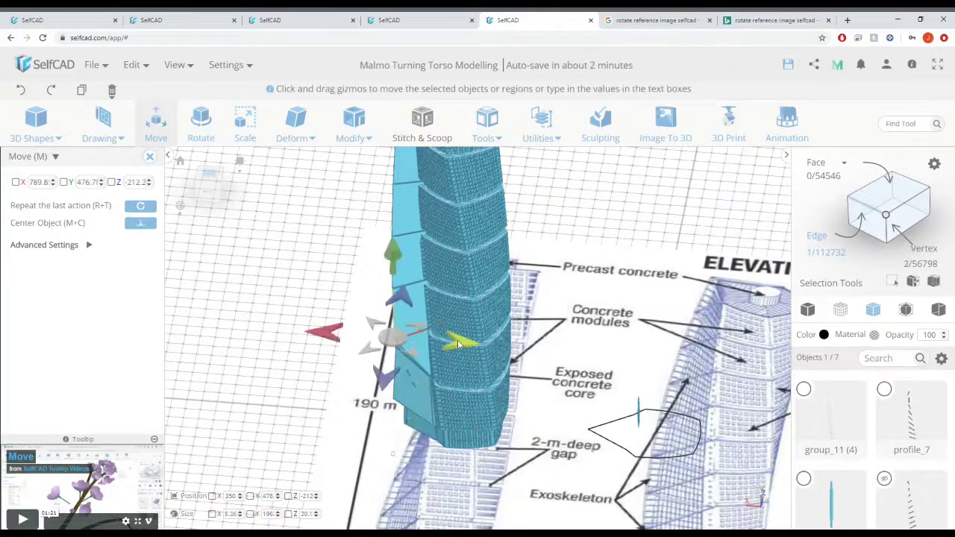
drag(454, 341, 476, 344)
right_drag(606, 310, 621, 317)
drag(421, 335, 453, 319)
right_drag(478, 319, 534, 302)
mouse_move(515, 326)
mouse_down()
mouse_move(550, 306)
mouse_move(528, 336)
mouse_up()
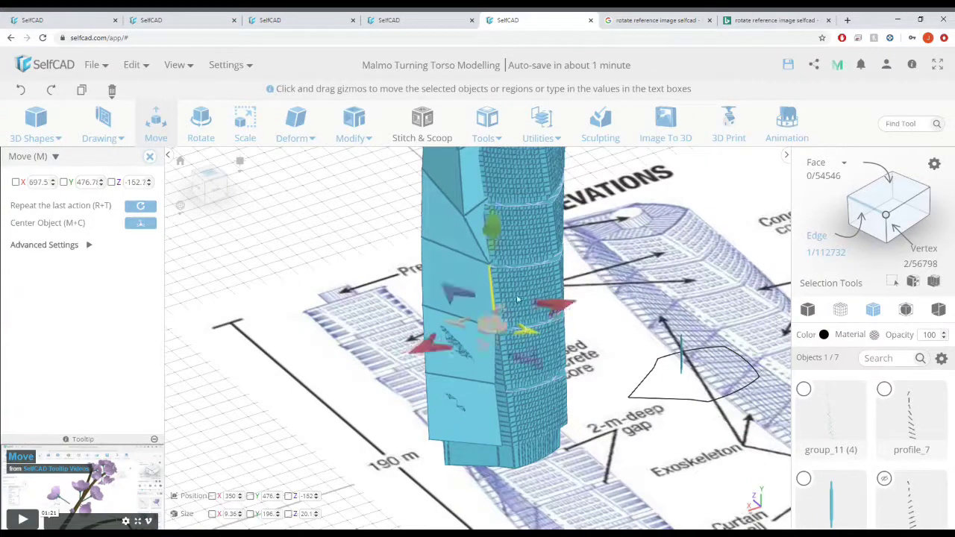
- Try shifting another vertical corner edge near the base, and undo the last edge moves
scroll(530, 339, up, 1)
right_drag(531, 343, 556, 329)
click(530, 397)
drag(568, 454, 574, 459)
right_drag(612, 413, 558, 414)
scroll(665, 372, down, 2)
click(887, 215)
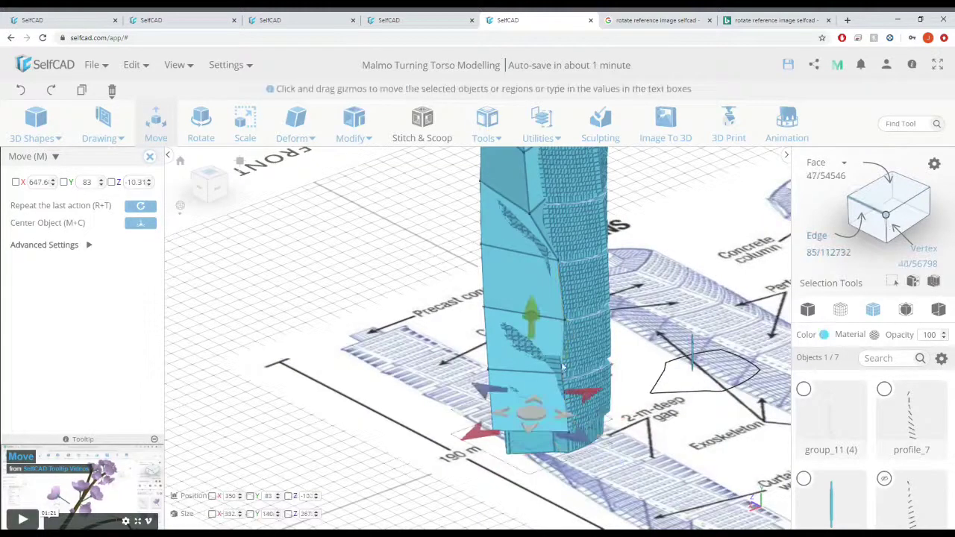
click(565, 322)
key(ctrl+z)
key(ctrl+z)
key(ctrl+z)
key(ctrl+z)
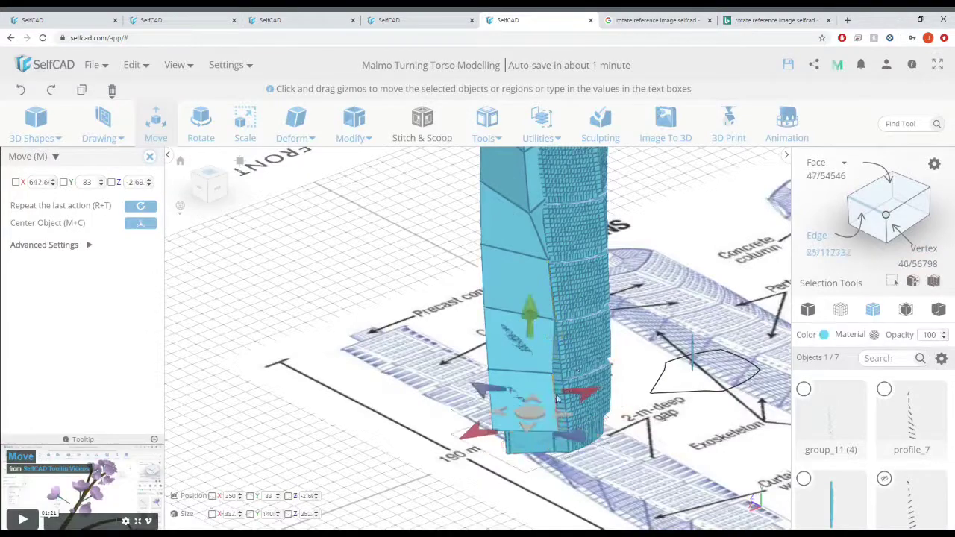
- Reselect the lowest vertical corner edge and move it horizontally to about X 659, Z -182
click(556, 396)
drag(588, 434, 559, 453)
right_drag(589, 448, 571, 446)
scroll(565, 443, up, 3)
drag(562, 440, 566, 441)
right_drag(698, 412, 673, 412)
scroll(433, 292, down, 2)
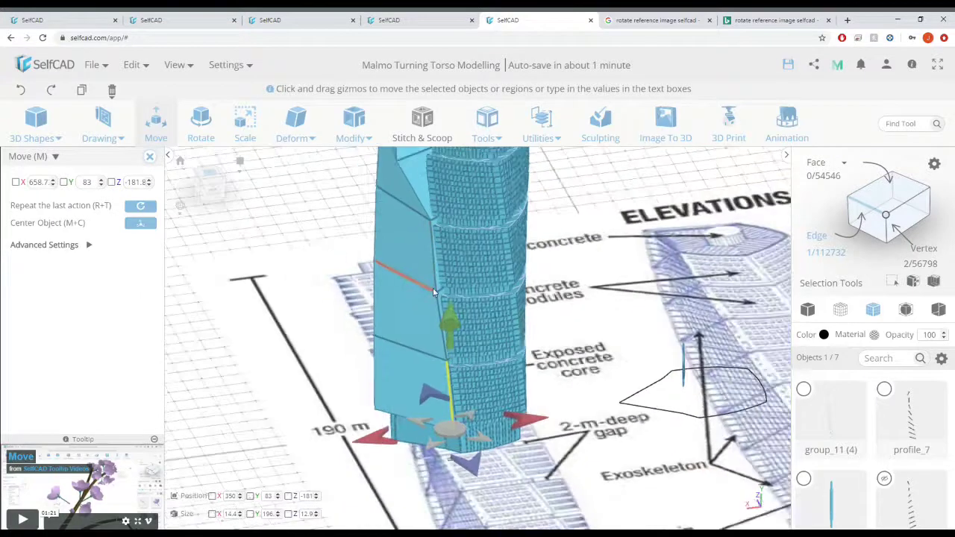
- Change to vertex selection on the column, pick the corner vertex at Y 476 and move it horizontally to about X 682, Z -162
click(888, 218)
click(272, 216)
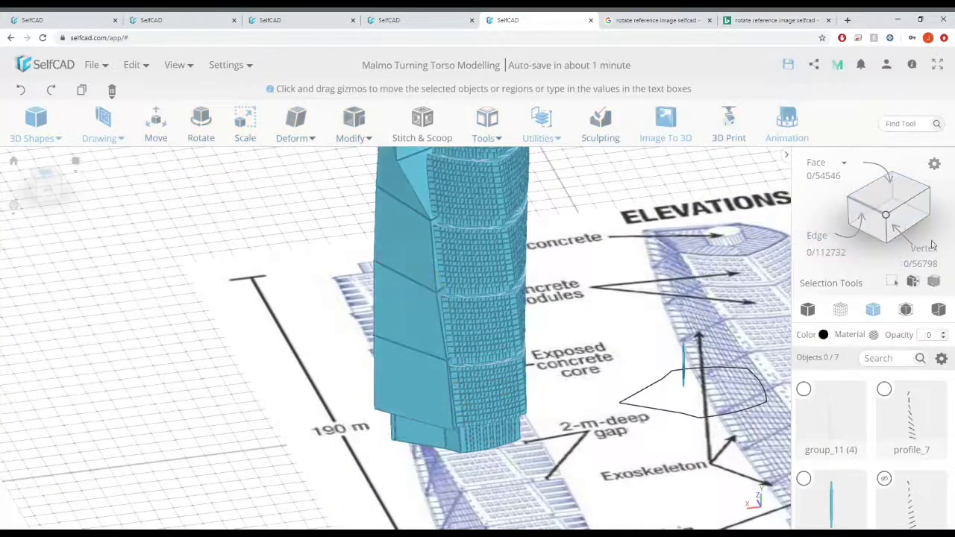
click(886, 219)
click(406, 281)
scroll(844, 443, down, 4)
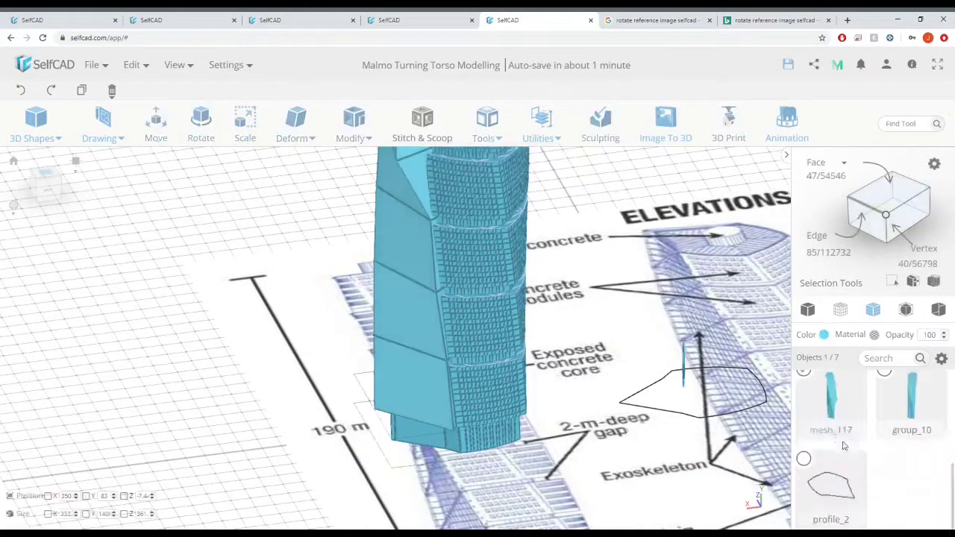
scroll(844, 443, up, 2)
click(437, 291)
scroll(439, 286, up, 2)
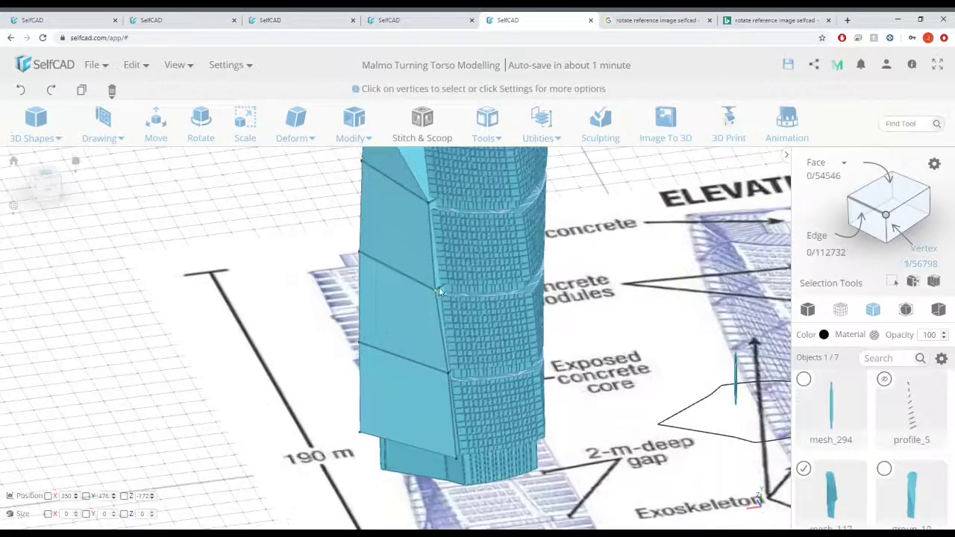
scroll(439, 286, down, 2)
click(154, 124)
scroll(451, 278, up, 3)
drag(446, 276, 451, 274)
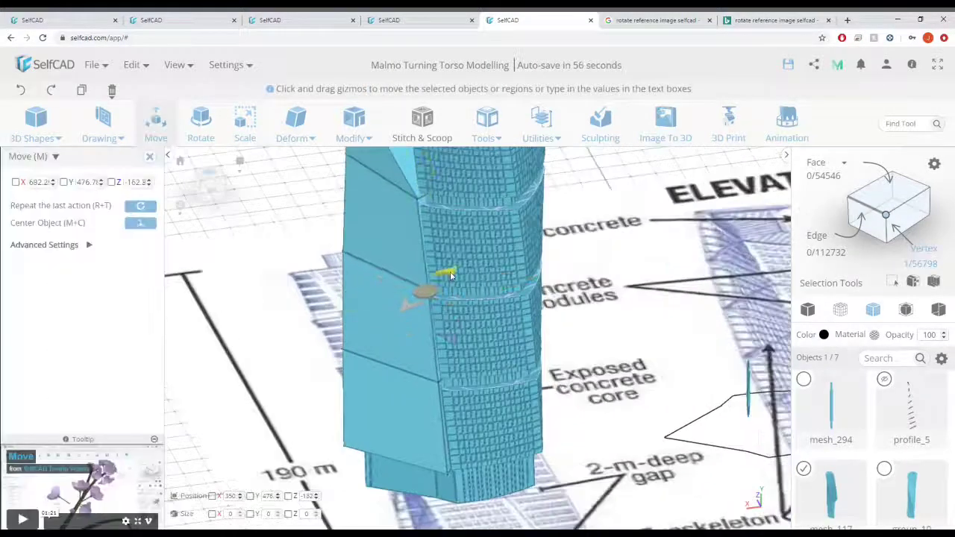
right_drag(451, 275, 471, 363)
click(392, 208)
drag(442, 364, 450, 350)
key(ctrl+z)
- Select the corner vertex at Y 870 and move it horizontally to about X 718, Z -119
click(393, 210)
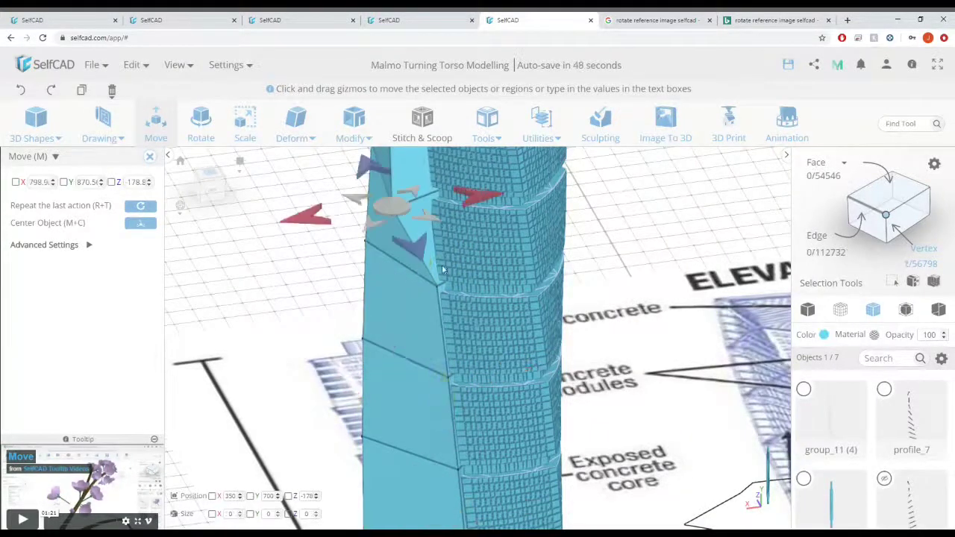
drag(412, 194, 442, 174)
right_drag(442, 174, 443, 179)
mouse_move(444, 175)
mouse_down()
mouse_move(461, 202)
mouse_move(447, 179)
mouse_up()
- Select only the corner vertex at Y 1067 and move it horizontally to about X 728, Z -82
middle_drag(515, 182, 545, 263)
click(419, 201)
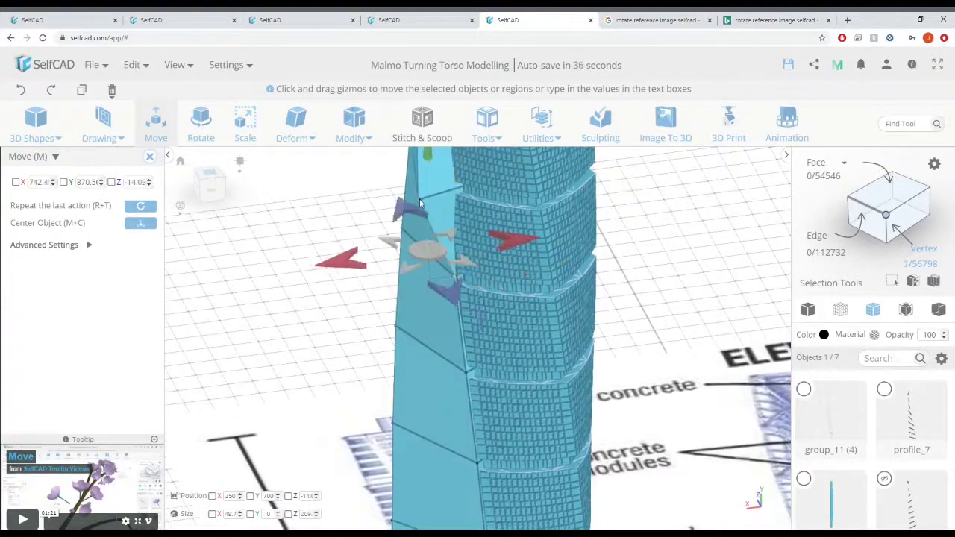
click(388, 192)
click(418, 203)
drag(445, 182, 466, 175)
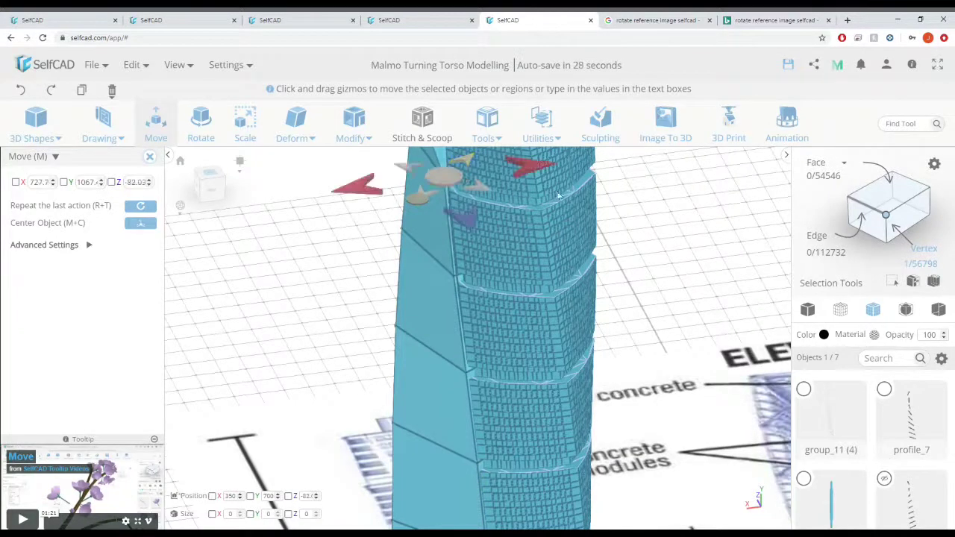
middle_drag(467, 172, 475, 209)
- Select the corner vertex at Y 1264 and move it horizontally to about X 729, Z -61
click(429, 183)
click(359, 215)
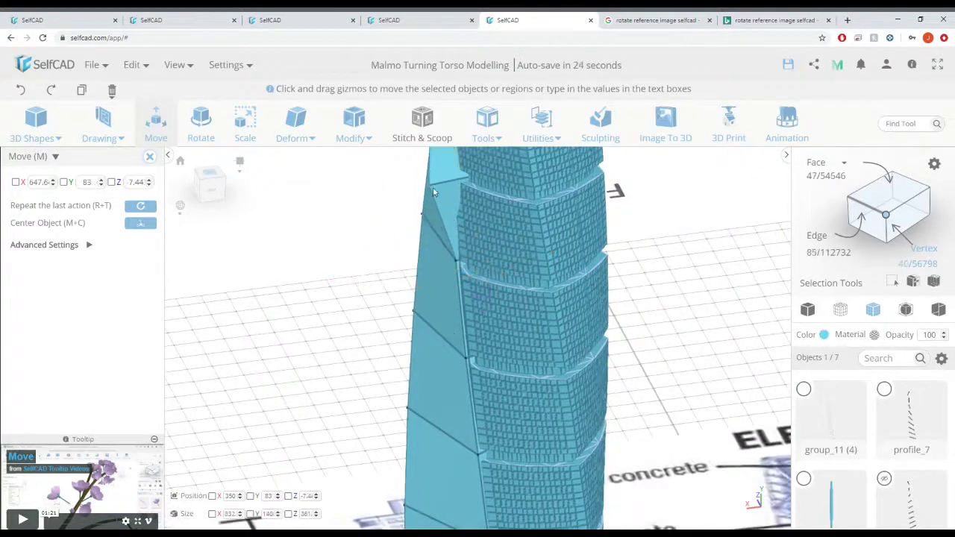
click(430, 184)
click(467, 168)
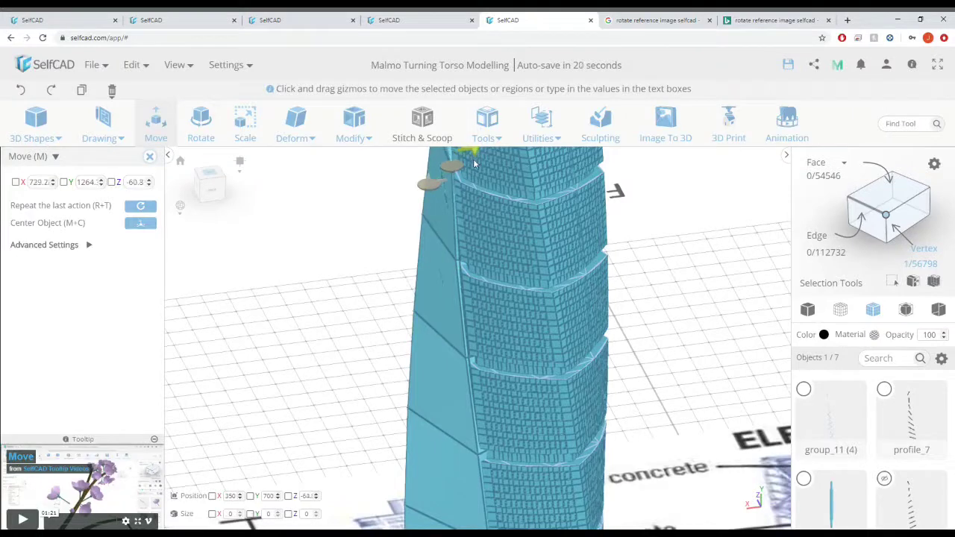
drag(475, 163, 475, 164)
- Nudge the corner vertex at Y 1067 horizontally to about X 724, and reselect the one at Y 870
click(389, 245)
scroll(460, 264, up, 2)
click(456, 257)
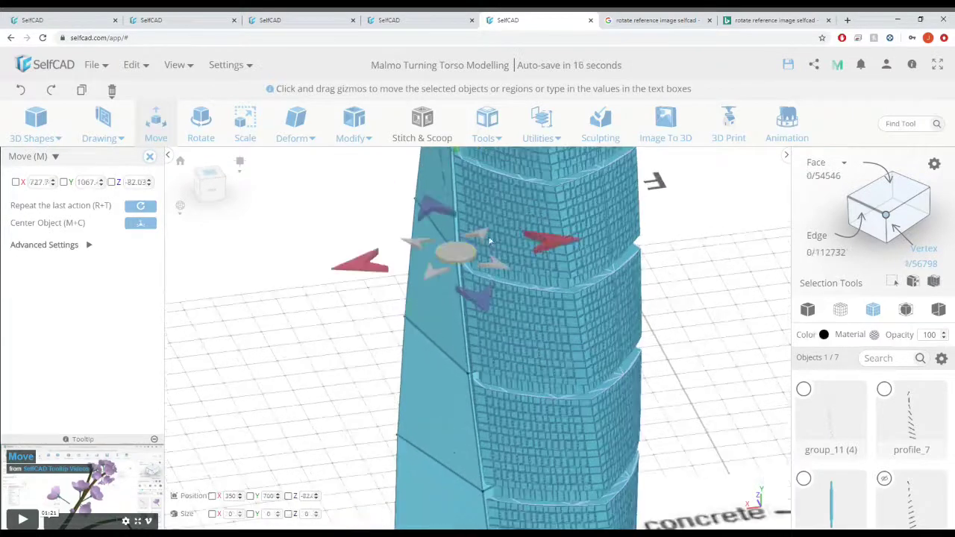
drag(482, 235, 485, 233)
scroll(478, 250, down, 3)
click(337, 345)
scroll(480, 346, up, 2)
click(479, 342)
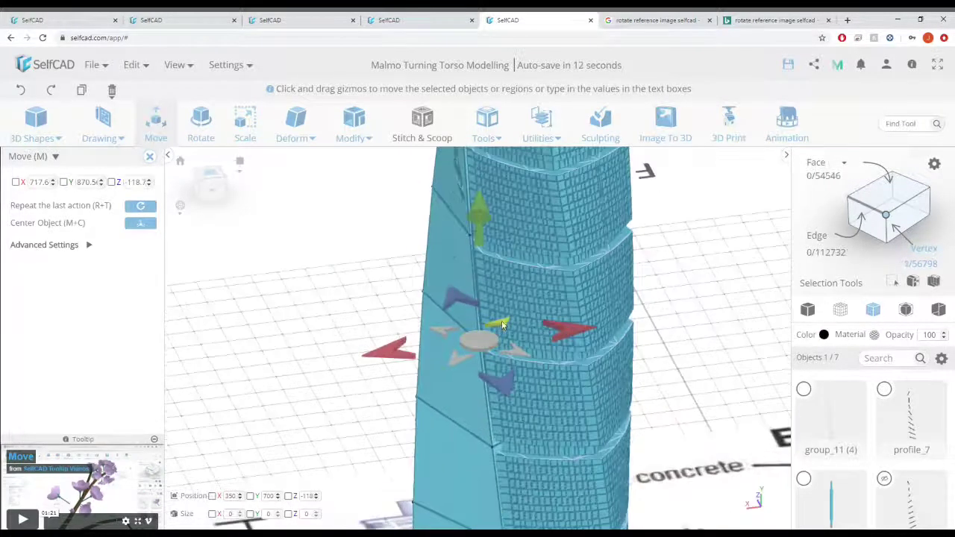
scroll(440, 335, down, 3)
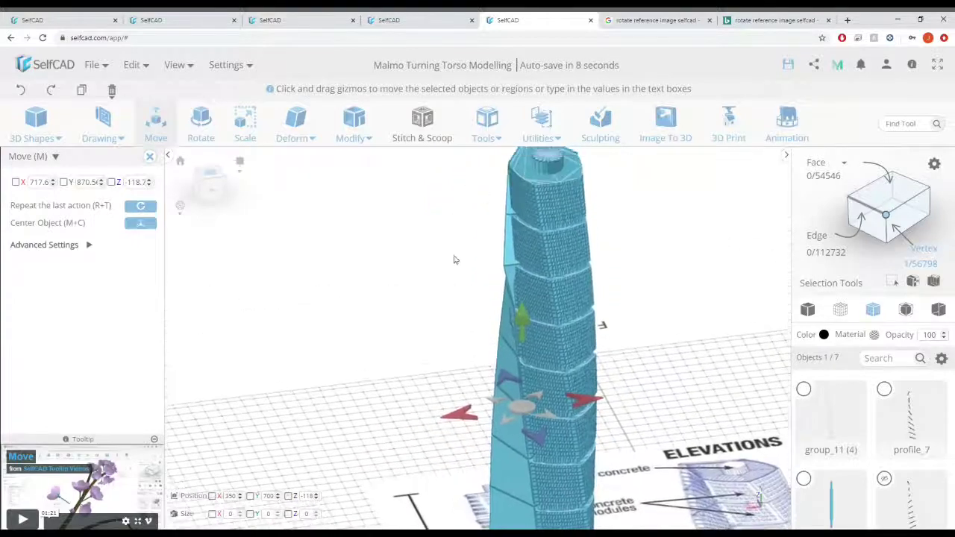
- Select the corner vertex at Y 1461 and move it horizontally to about X 746, Z -59
click(602, 324)
scroll(503, 264, up, 2)
click(501, 252)
drag(517, 244, 528, 239)
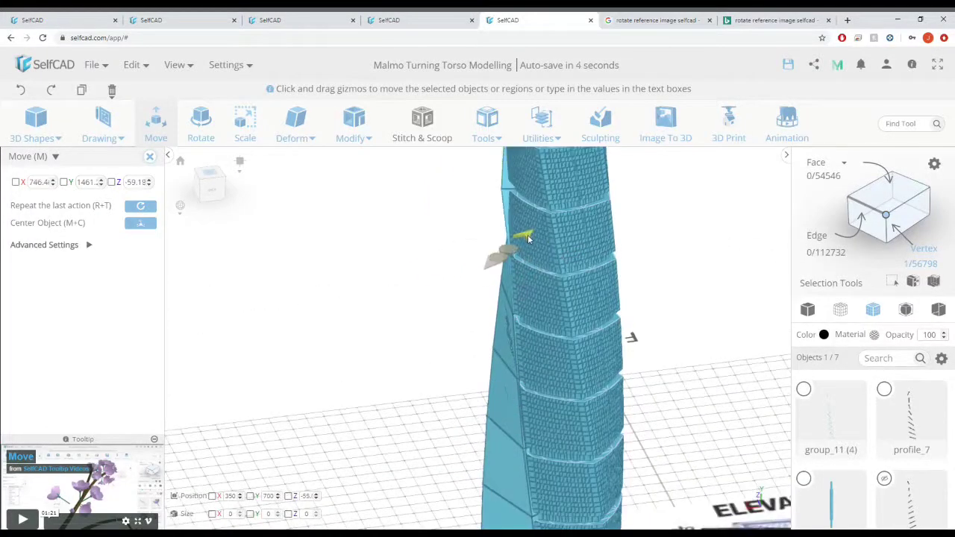
- Select the corner vertex at Y 1658 and move it horizontally to about X 743, Z -46
click(502, 189)
scroll(650, 365, down, 2)
scroll(532, 214, up, 2)
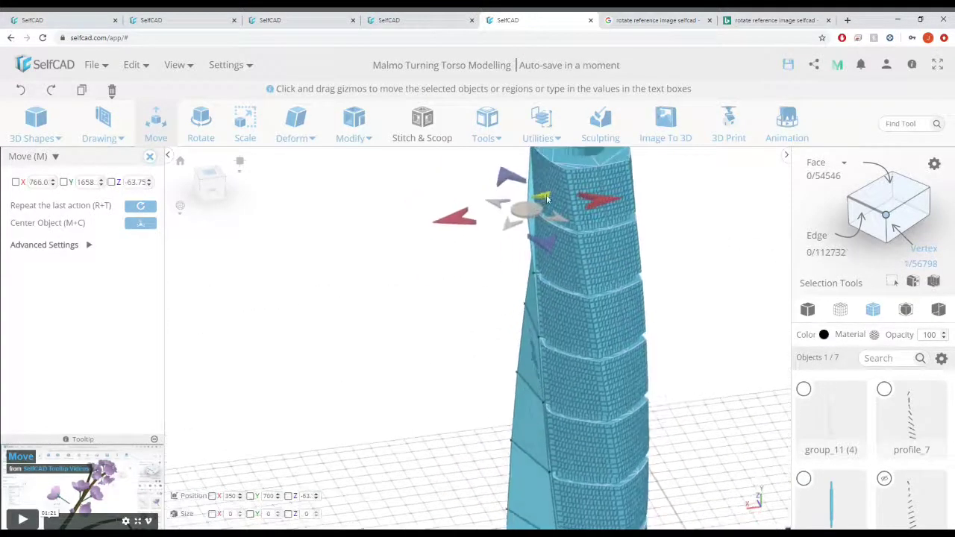
drag(547, 198, 552, 195)
- Reselect the corner vertex at Y 1461 and shift it horizontally to about X 732, Z -45
right_drag(553, 199, 622, 287)
click(697, 297)
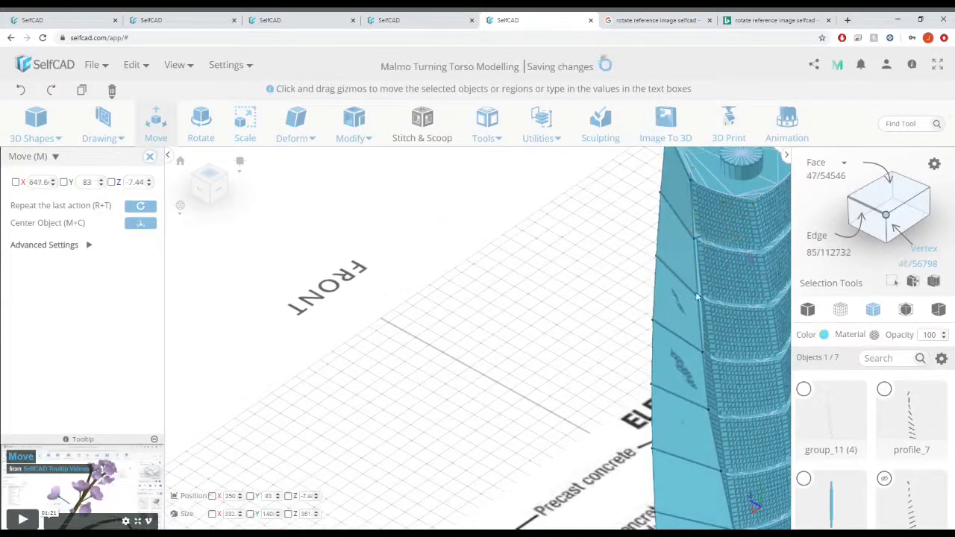
drag(699, 281, 699, 272)
right_drag(595, 277, 411, 276)
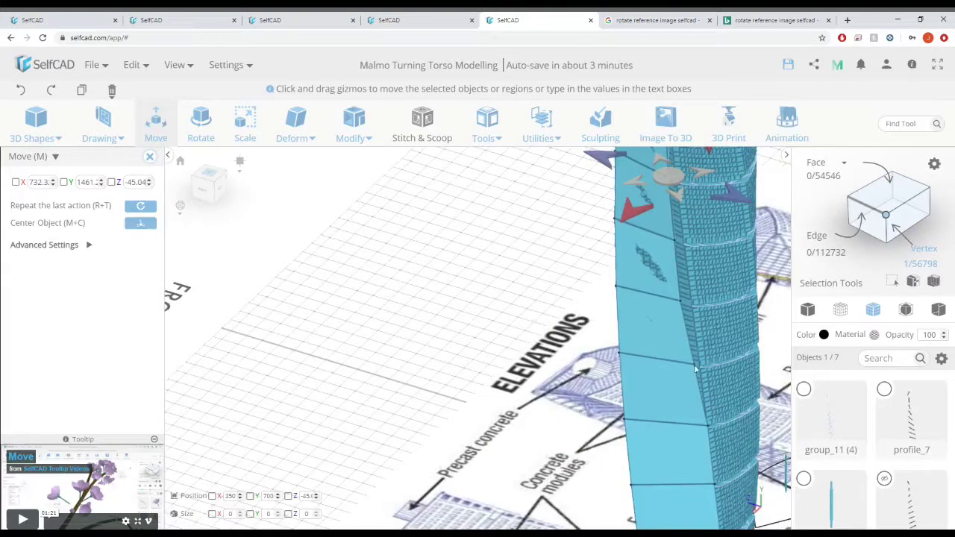
- Reselect the corner vertex at Y 870 and shift it slightly in the horizontal plane
click(672, 365)
scroll(694, 367, up, 2)
click(700, 358)
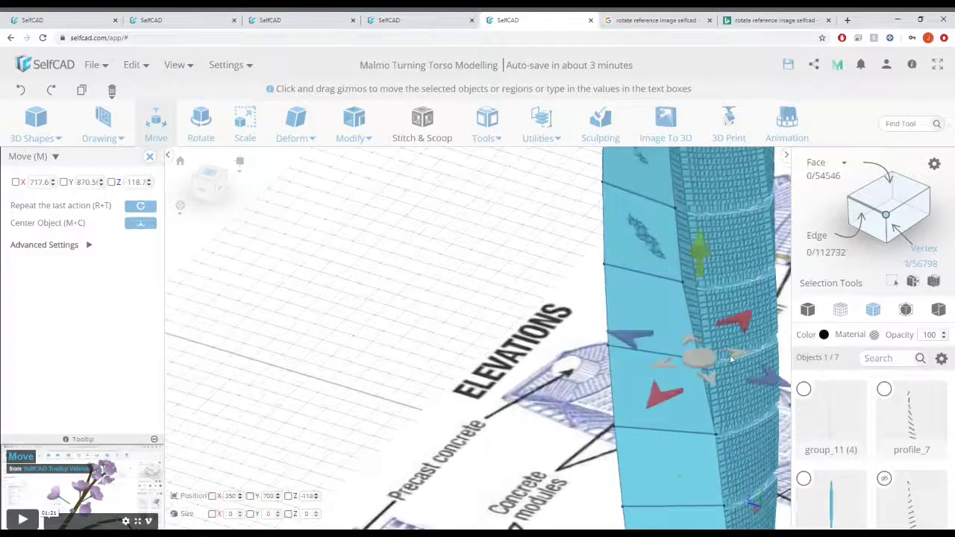
drag(730, 361, 779, 388)
- Reselect the corner vertex at Y 1067 and move it to about Z -113
click(680, 283)
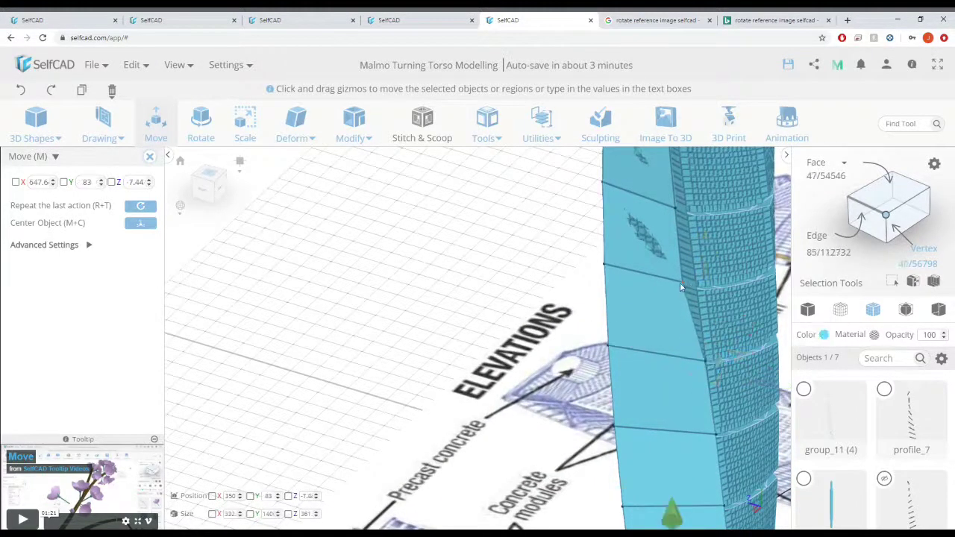
click(679, 282)
drag(745, 305, 762, 313)
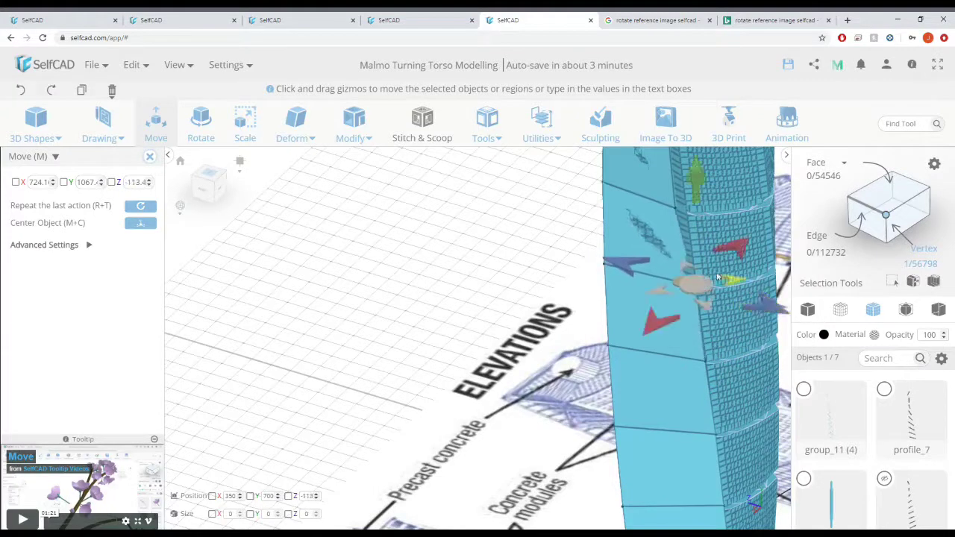
- Shift the corner vertex at Y 1264 along X and Z, and move the one at Y 1067 to about X 729
click(678, 213)
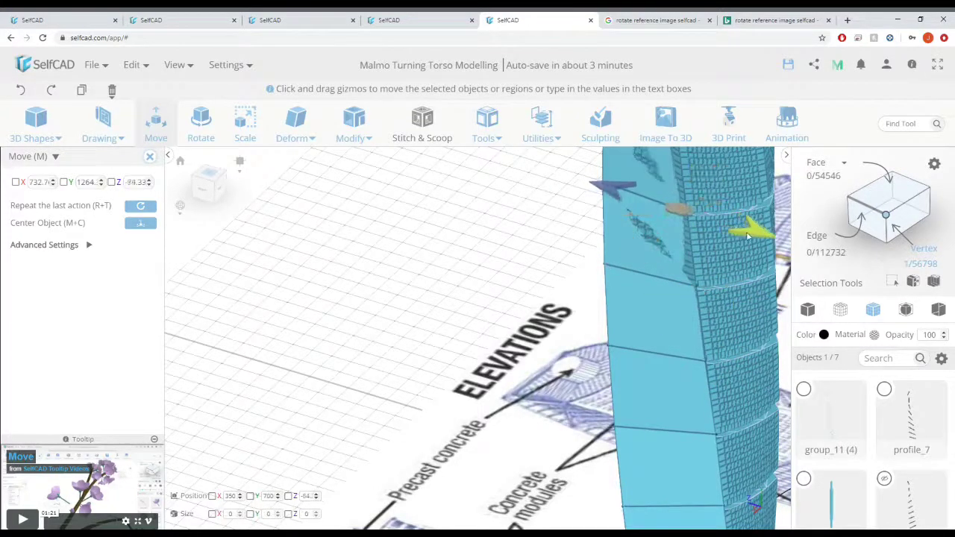
drag(651, 246, 645, 250)
drag(748, 231, 754, 234)
click(697, 288)
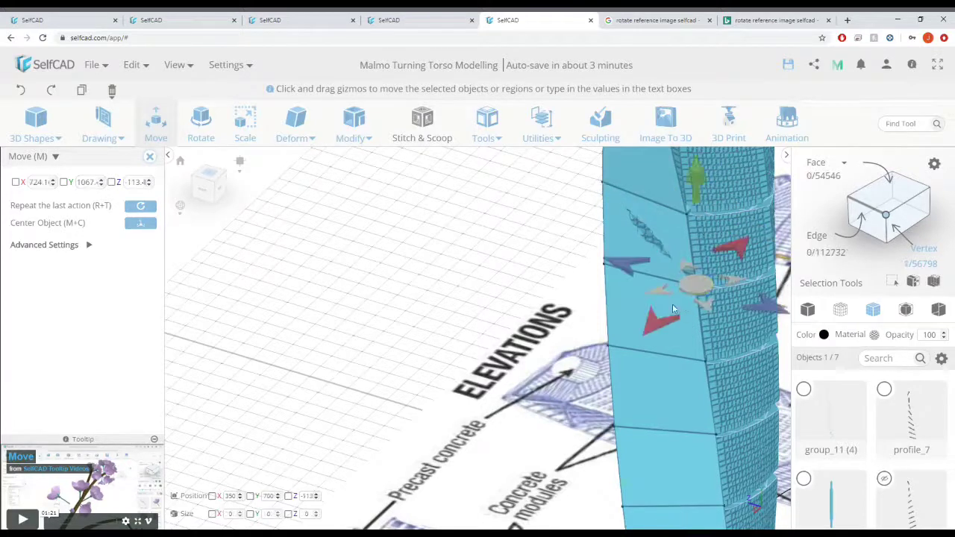
drag(668, 323, 663, 326)
- Move the corner vertex at Y 1461 along X and Z to about X 742, Z -70
middle_drag(636, 161, 628, 229)
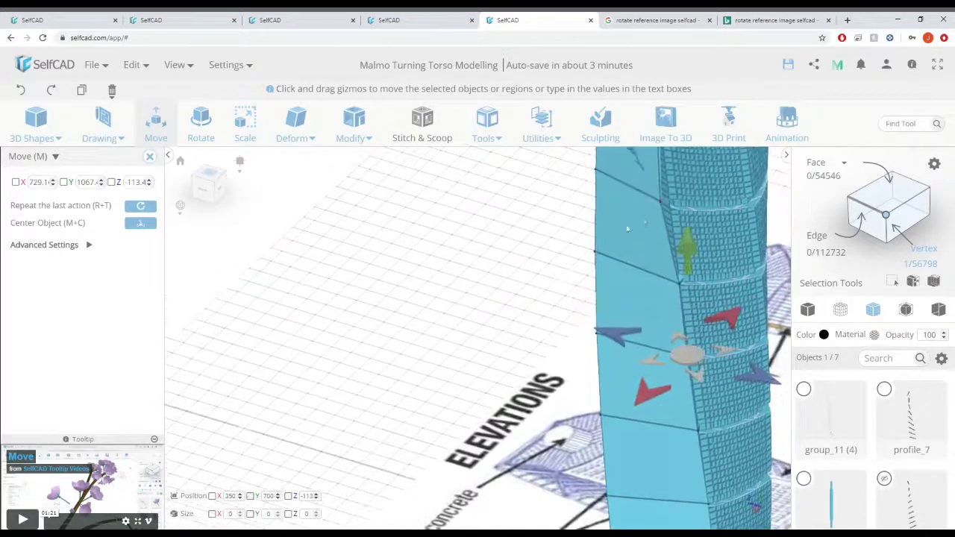
click(661, 202)
drag(736, 224, 738, 226)
drag(634, 242, 630, 246)
right_drag(720, 219, 755, 261)
drag(756, 260, 764, 264)
drag(669, 283, 665, 288)
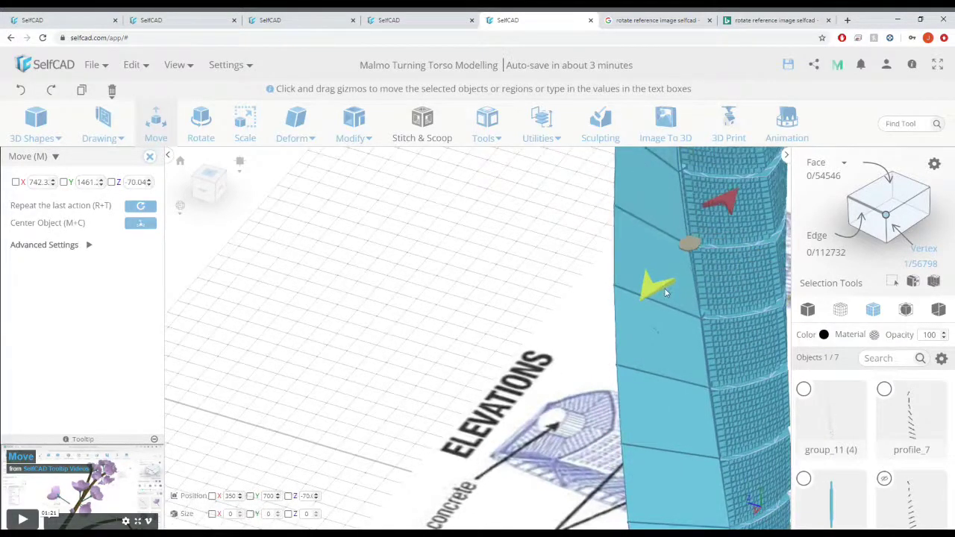
- Reselect the corner vertex at Y 1658, examine the reshaped corner along the whole tower, and end the move
middle_drag(576, 220, 565, 283)
click(667, 232)
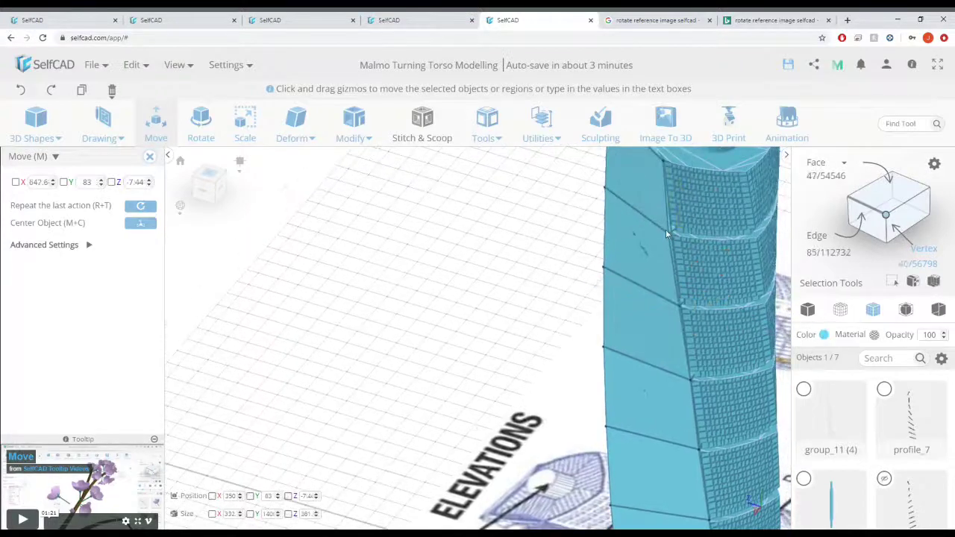
click(668, 235)
scroll(703, 193, down, 5)
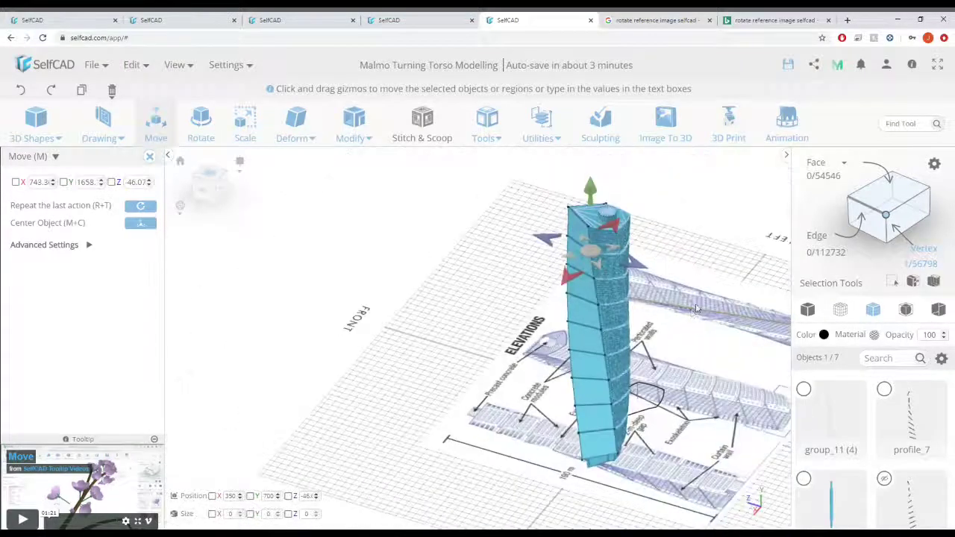
right_drag(429, 306, 410, 270)
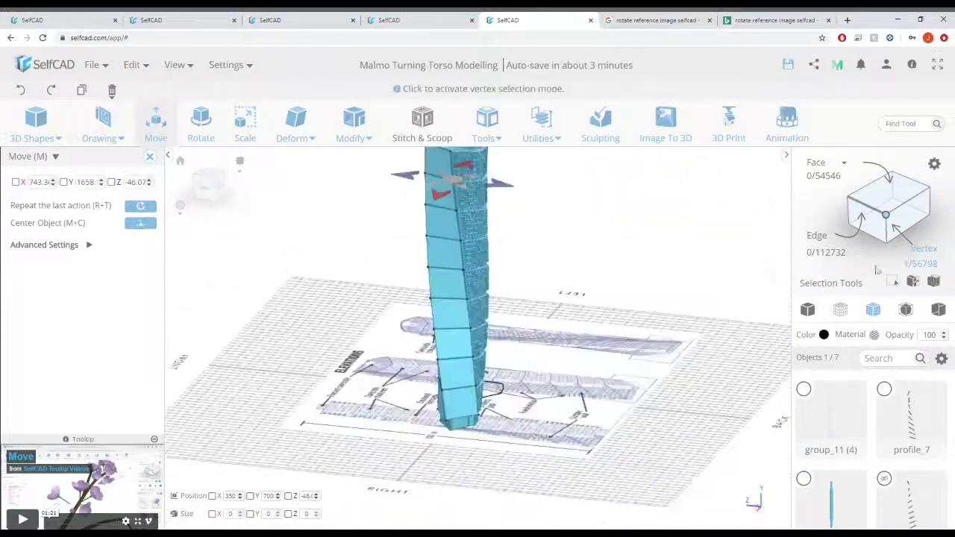
middle_drag(373, 238, 373, 263)
key(Escape)
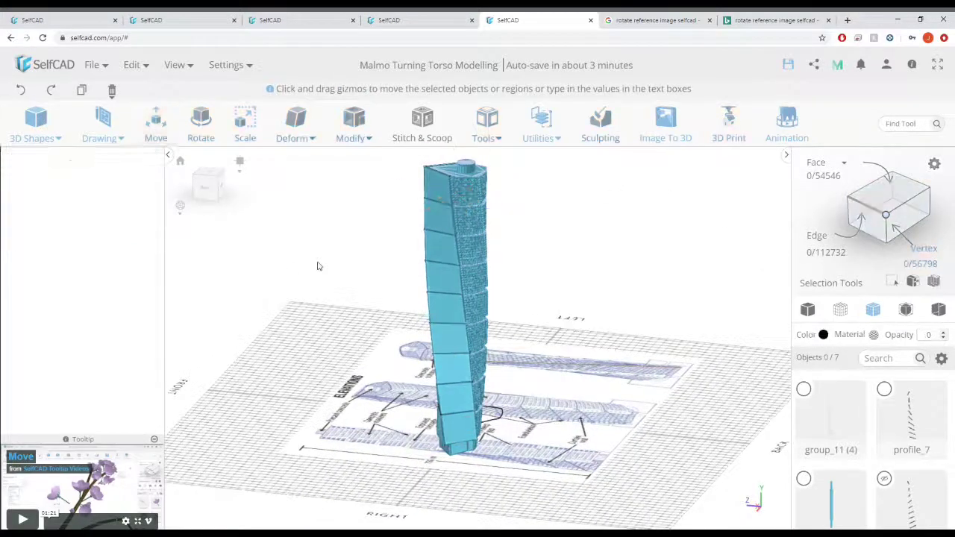
- Use Add Details on the column mesh to draw diagonal edges across the two lowest flat side panels, from upper left to lower right
click(364, 133)
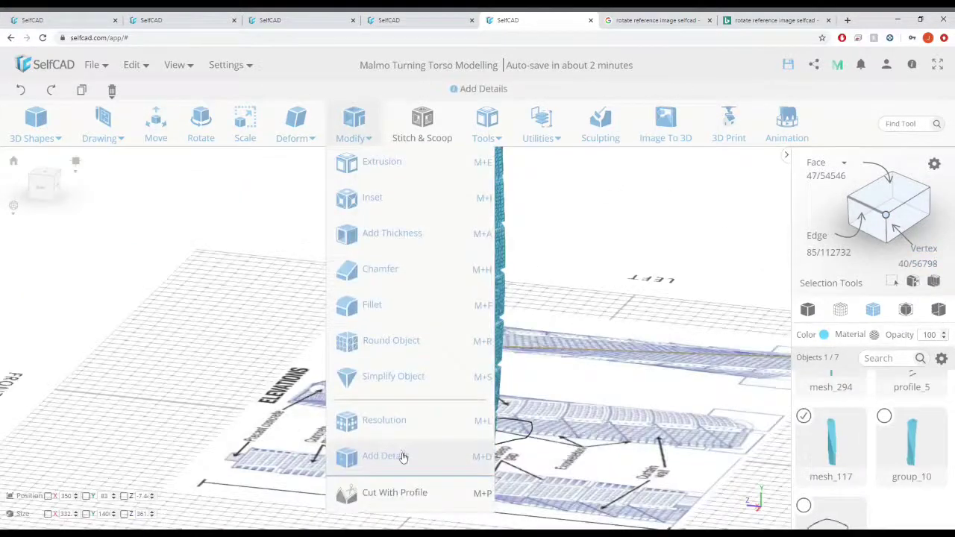
click(403, 454)
scroll(343, 381, up, 2)
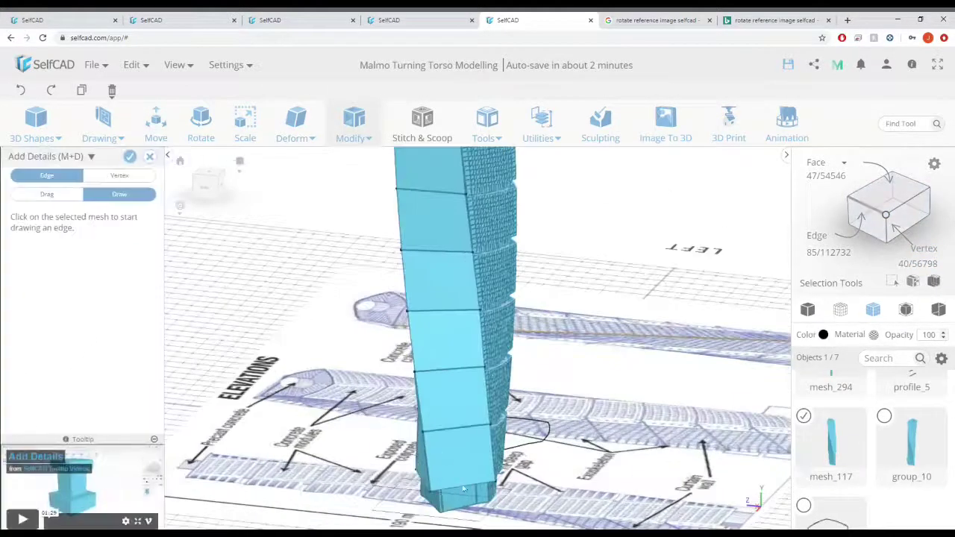
scroll(427, 440, up, 3)
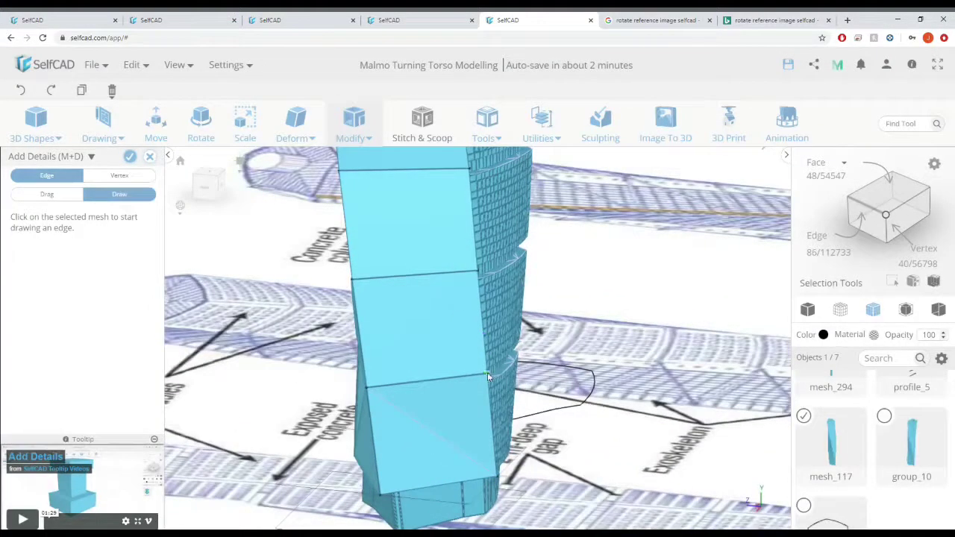
click(353, 282)
middle_drag(478, 273, 489, 302)
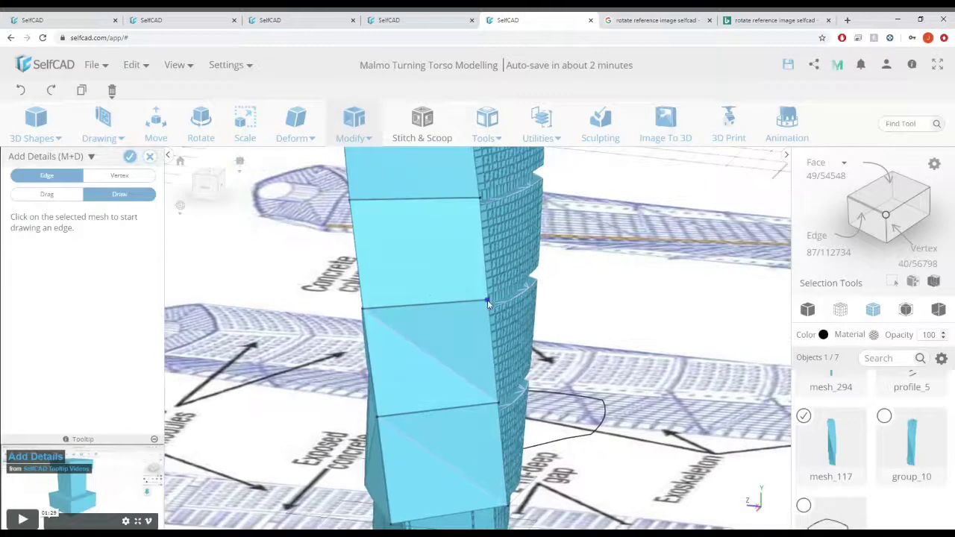
- Draw matching diagonal edges across the third, fourth and fifth flat side panels from the base
click(350, 201)
middle_drag(381, 200, 396, 293)
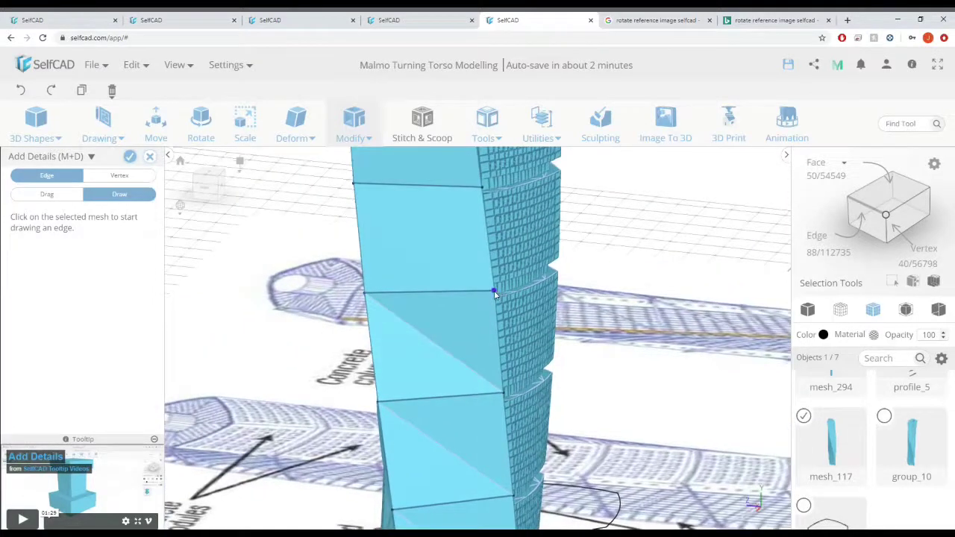
click(354, 188)
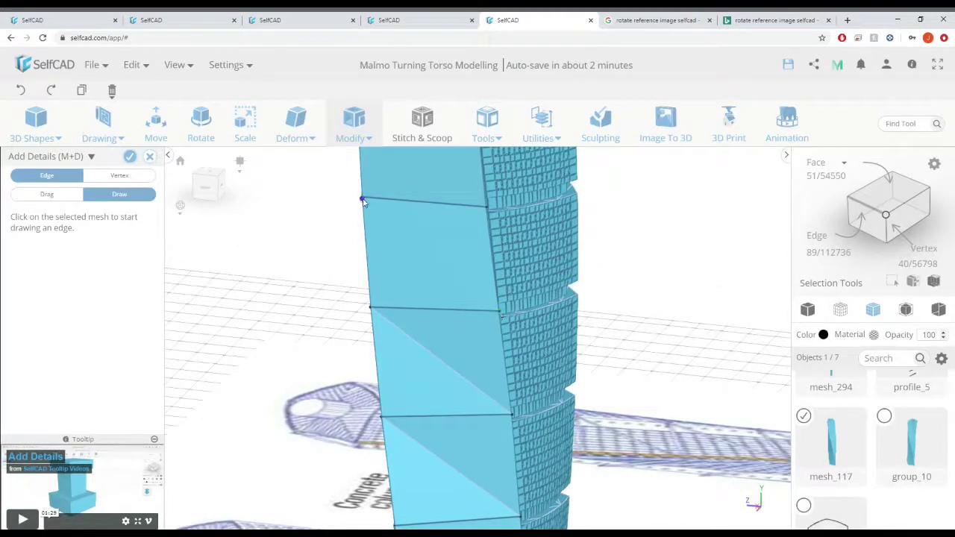
scroll(364, 204, up, 3)
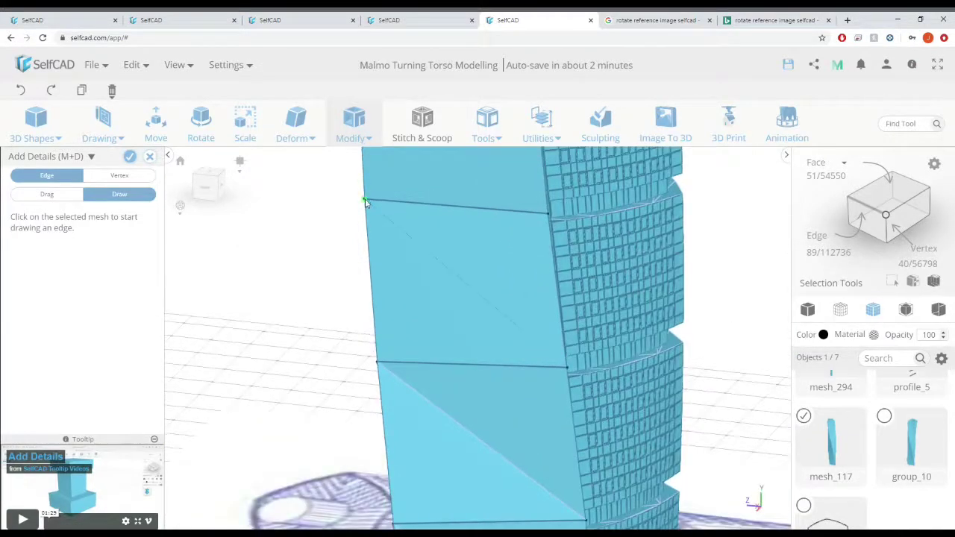
click(366, 202)
middle_drag(365, 203, 370, 297)
middle_drag(503, 270, 517, 350)
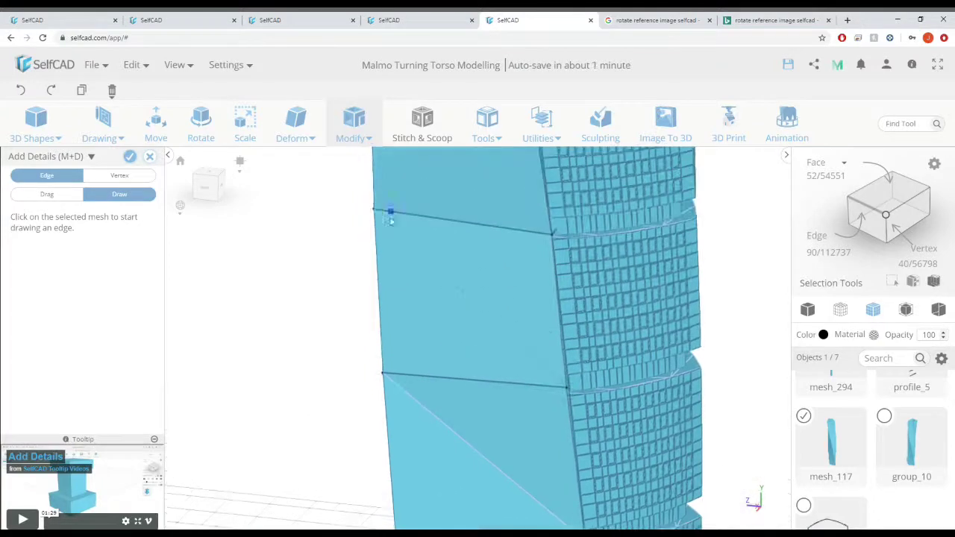
- Draw diagonal edges from upper left to lower right across the remaining flat side panels up to the tower's top and apply the details
click(374, 214)
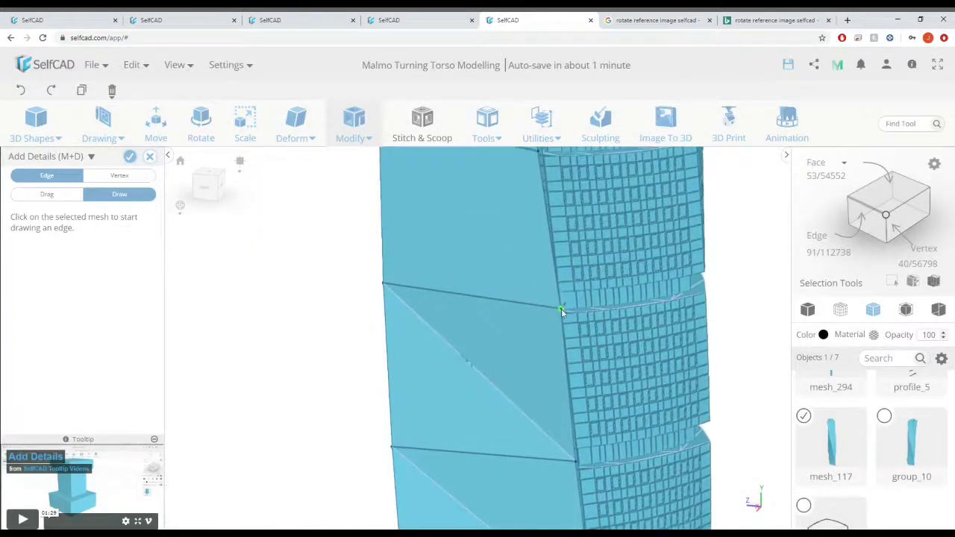
middle_drag(561, 311, 580, 396)
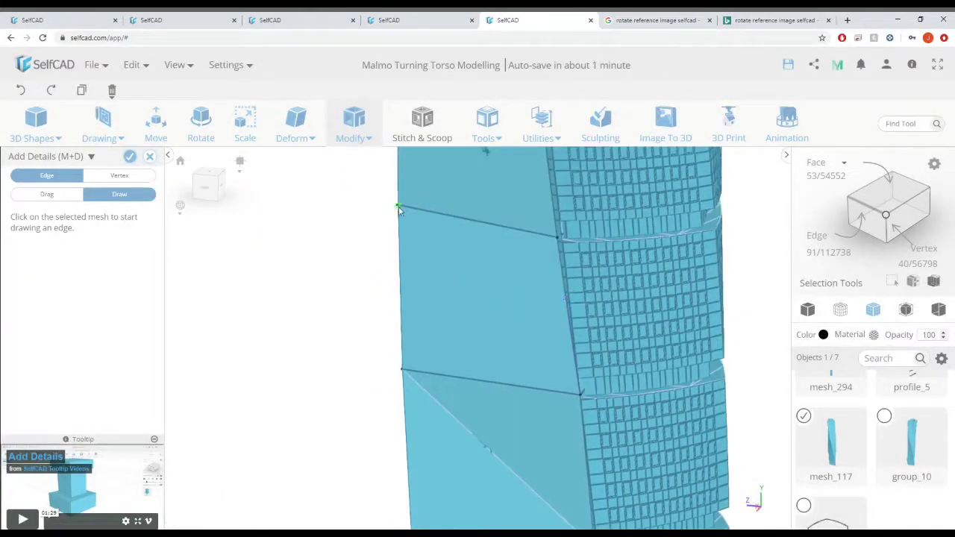
click(400, 206)
middle_drag(563, 235, 580, 346)
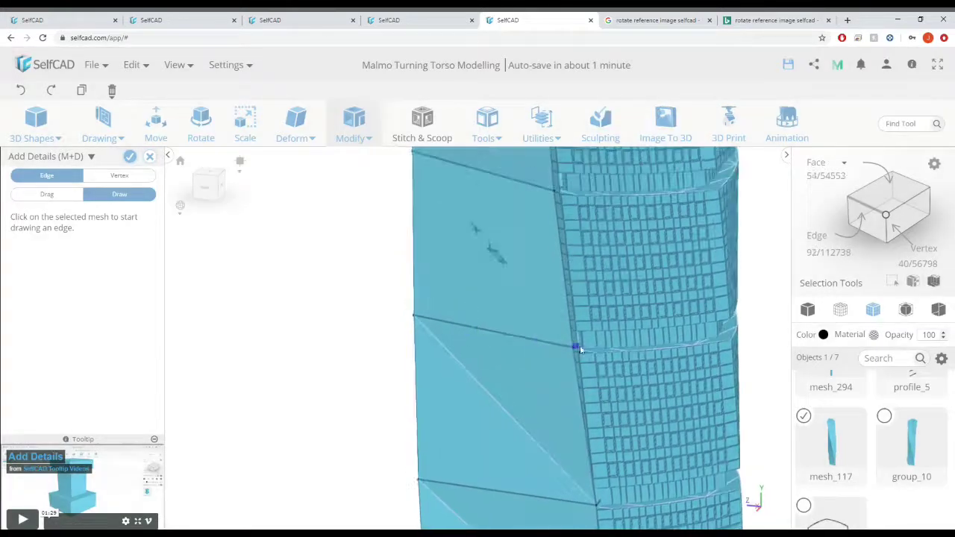
click(412, 155)
middle_drag(469, 220, 514, 330)
click(570, 290)
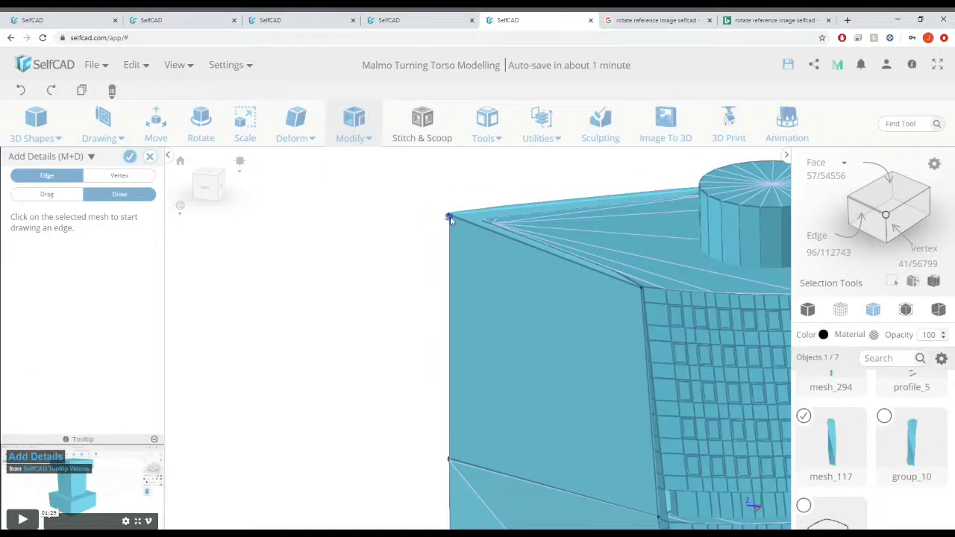
scroll(448, 216, down, 10)
scroll(640, 310, down, 3)
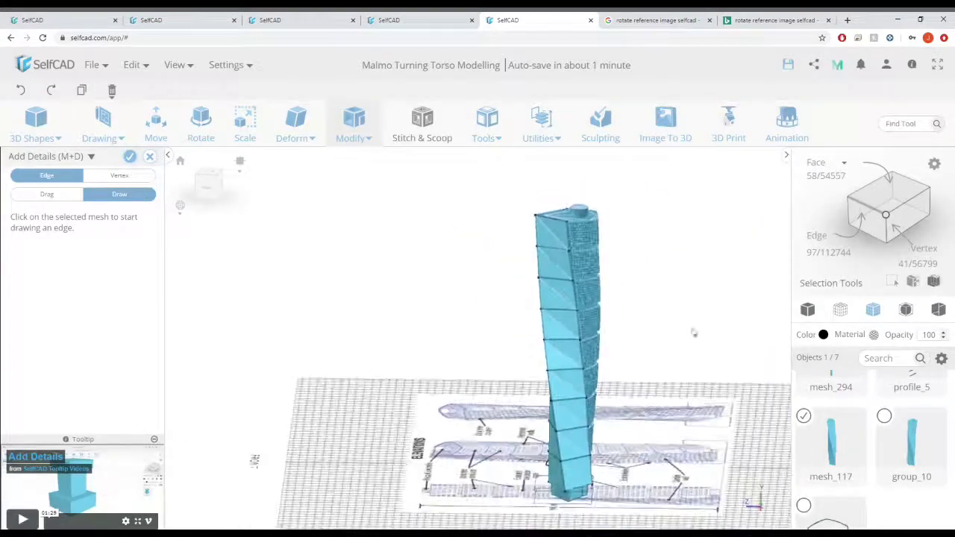
click(130, 158)
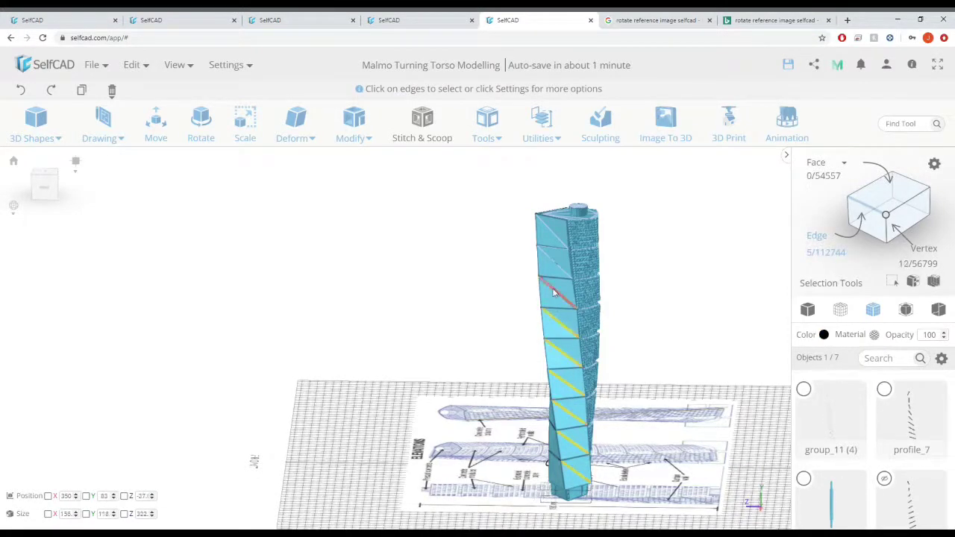
- Copy the nine selected diagonal panel edges as a separate profile and set the copy's Y position to 83
right_drag(643, 341, 697, 354)
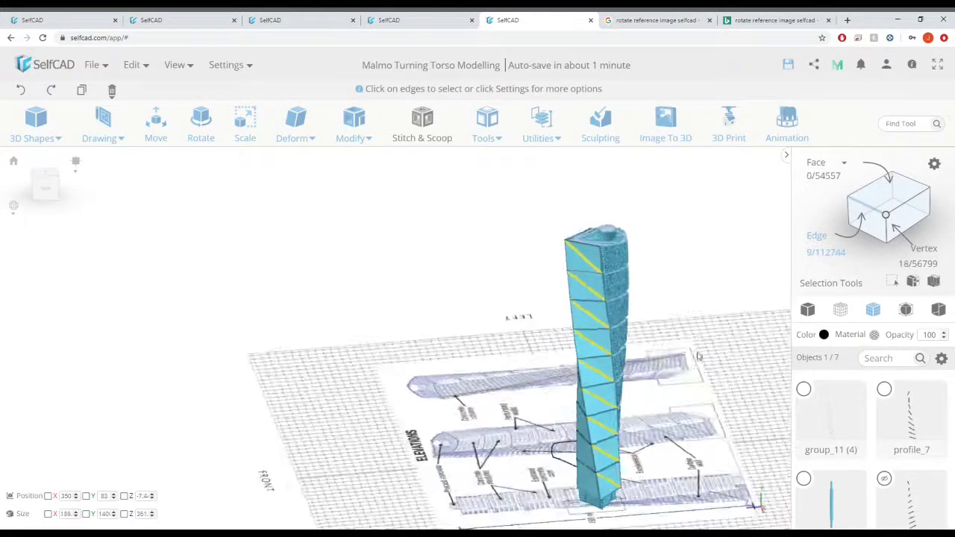
middle_drag(697, 354, 682, 327)
click(156, 126)
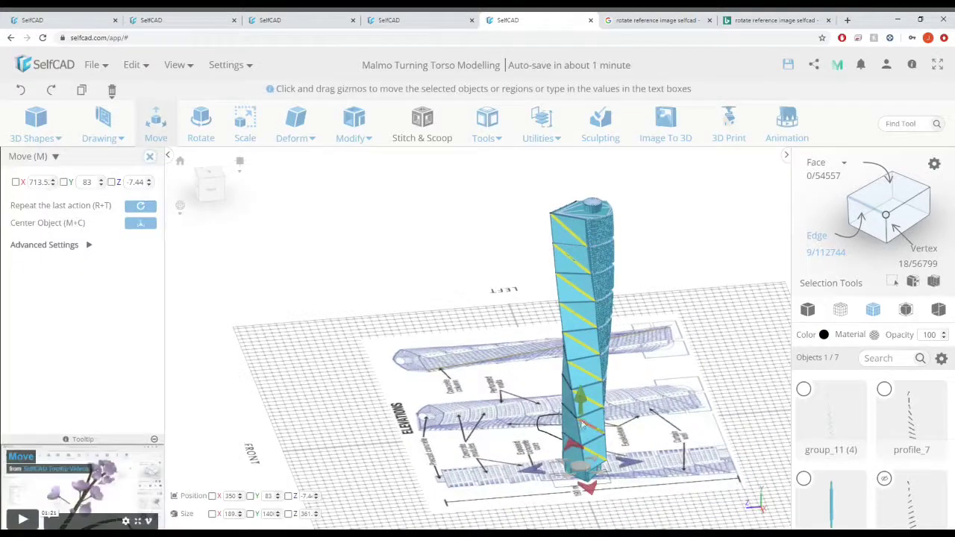
key(ctrl+c)
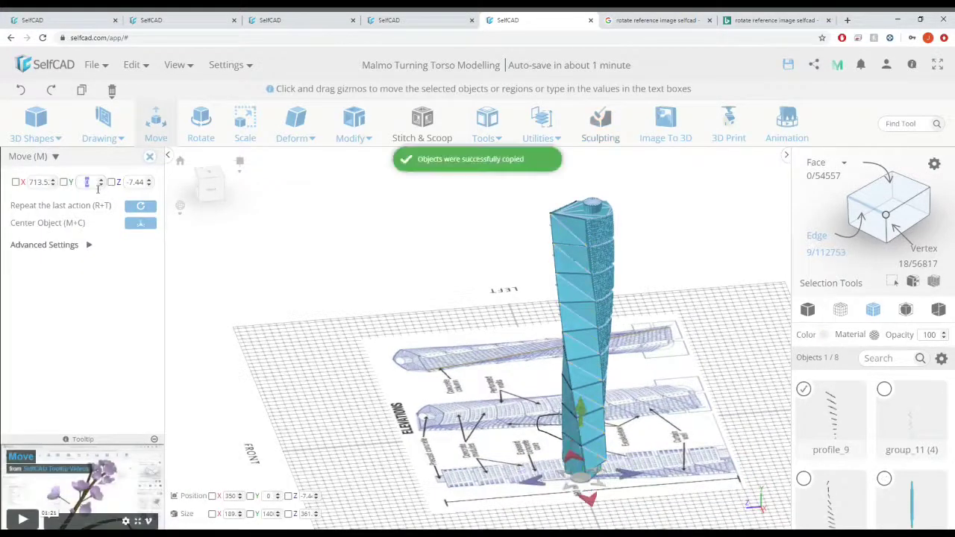
text(83)
- Add mesh_294 to the selection and wrap it along the copied diagonal edges with Follow Path in Wrap mode
scroll(850, 480, down, 1)
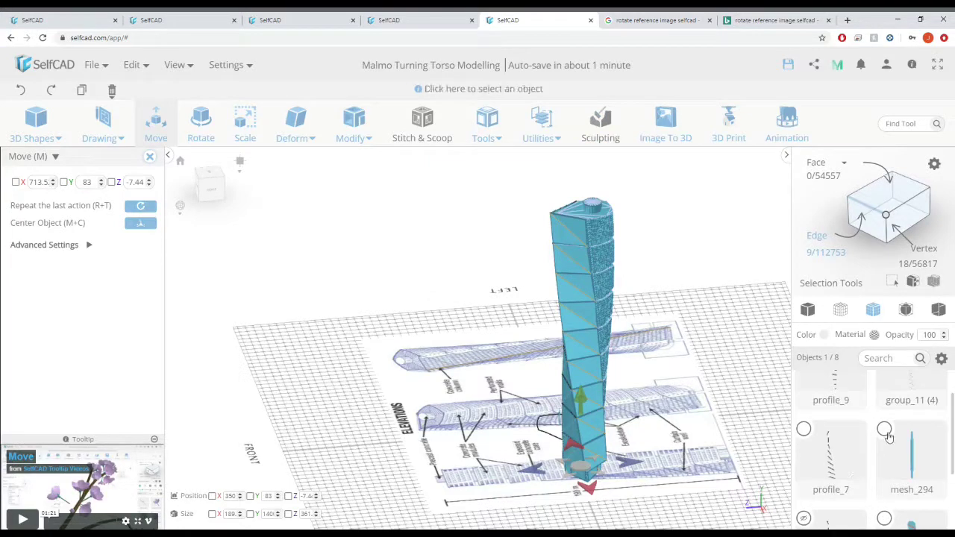
scroll(888, 438, up, 1)
click(884, 478)
right_drag(437, 242, 506, 279)
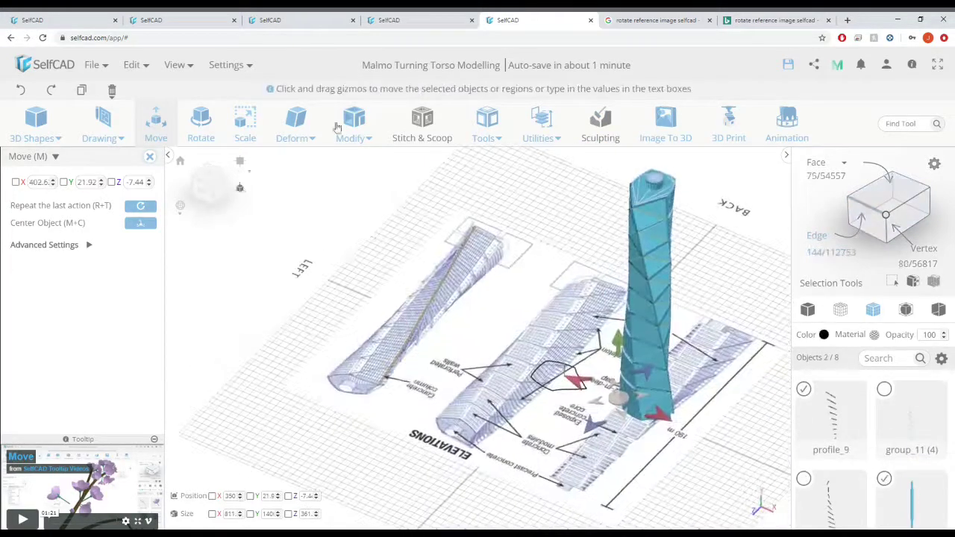
mouse_move(488, 137)
click(597, 309)
scroll(612, 373, up, 5)
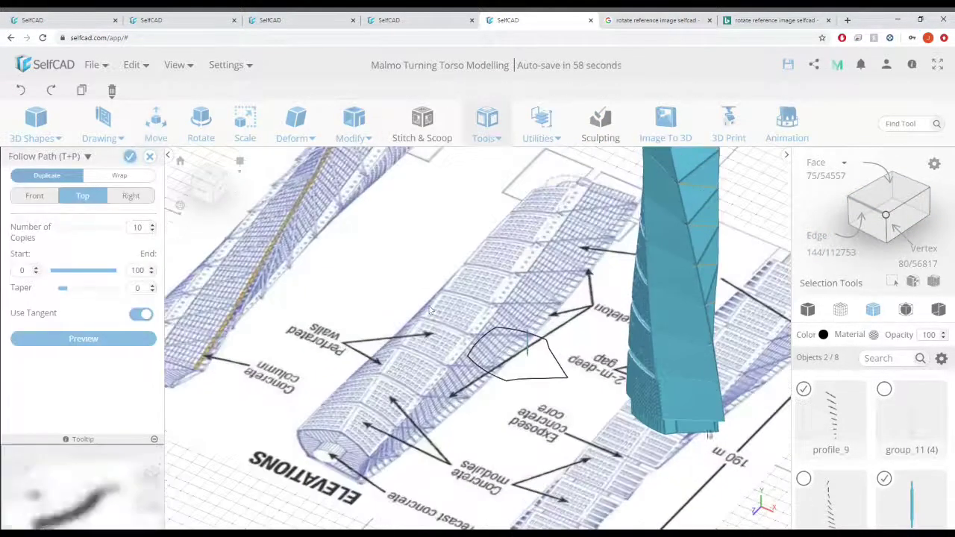
right_drag(589, 358, 508, 328)
click(108, 177)
right_drag(407, 345, 413, 358)
scroll(424, 370, up, 5)
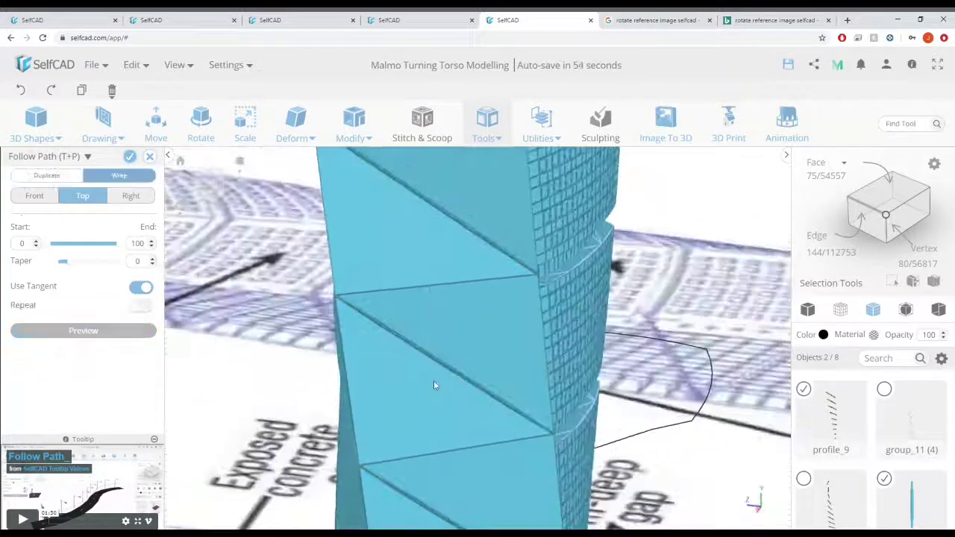
scroll(435, 383, down, 5)
click(129, 157)
- Leave the diagonal profile_9 out of the selection and merge the wrapped diagonal brace meshes into one object
right_drag(541, 400, 590, 403)
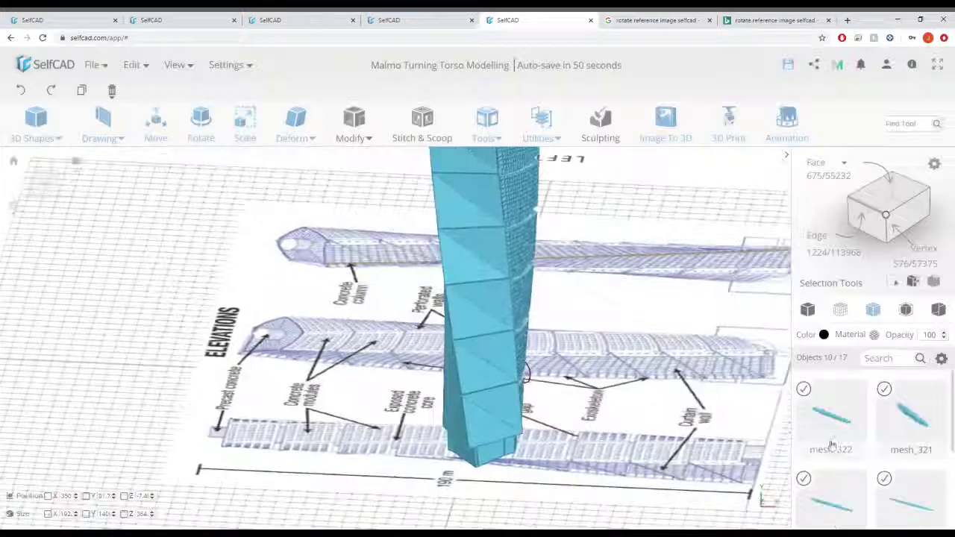
click(542, 119)
click(593, 352)
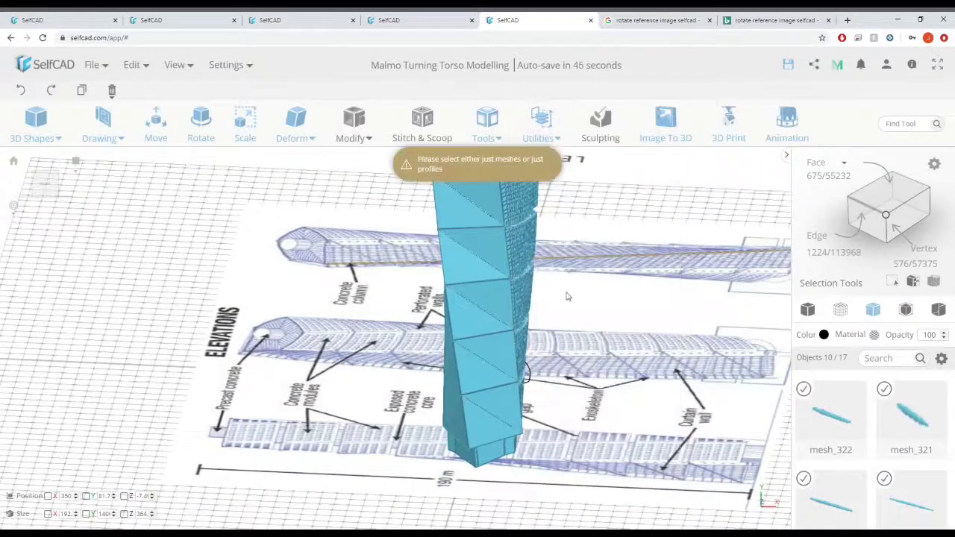
scroll(703, 319, down, 3)
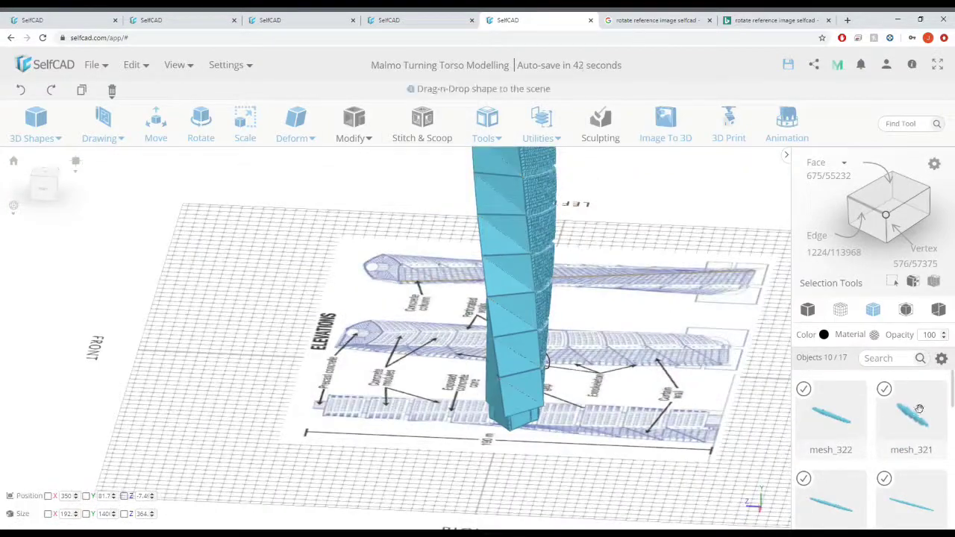
scroll(914, 426, down, 5)
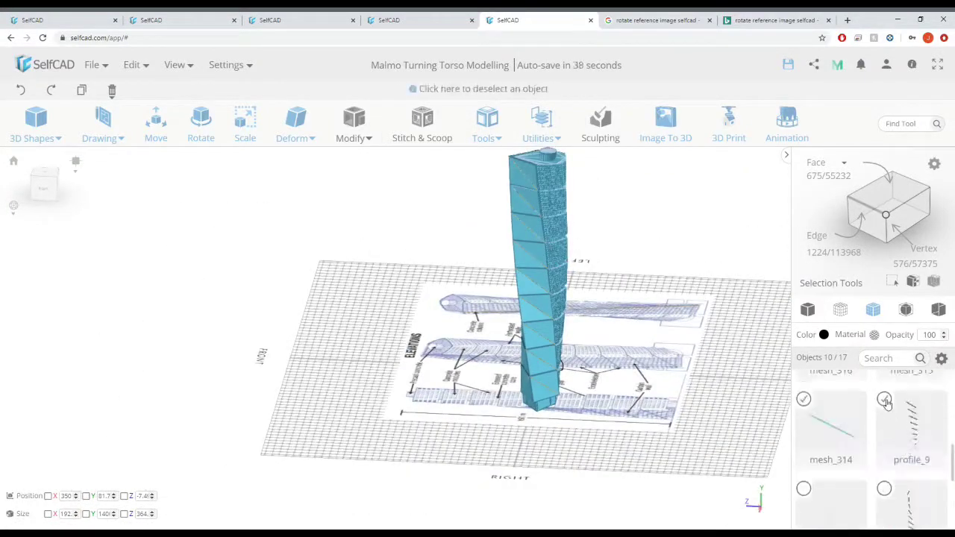
drag(348, 295, 452, 262)
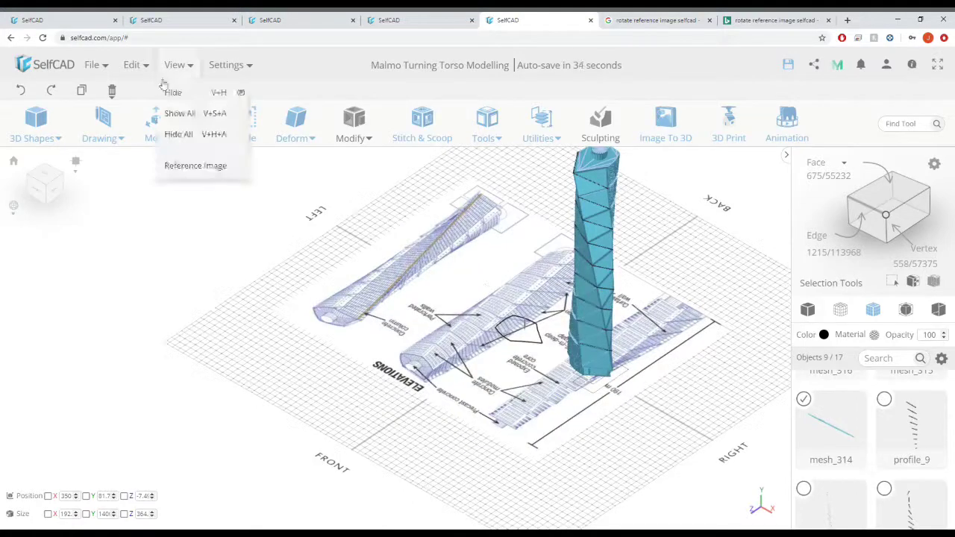
mouse_move(488, 126)
click(542, 127)
click(593, 350)
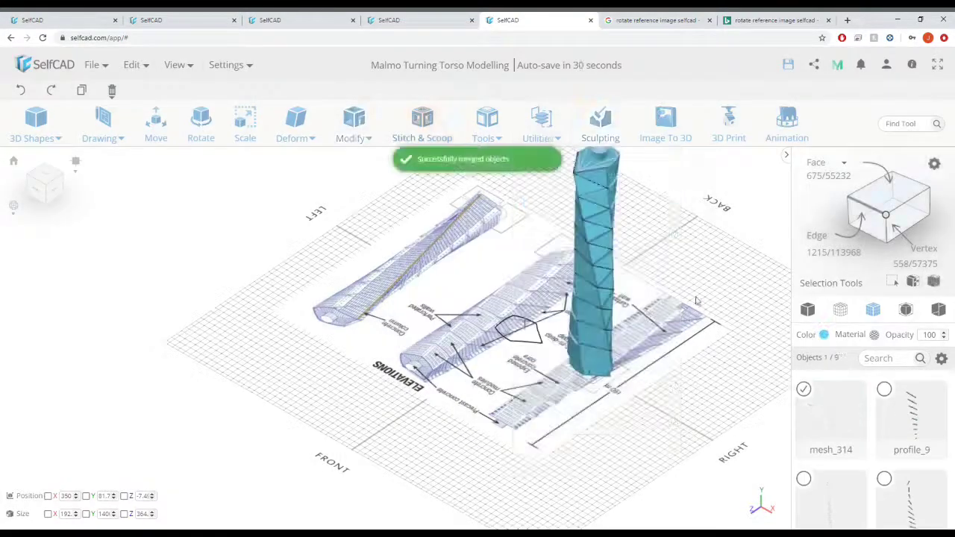
- Inspect the merged diagonal bracing on the tower and select only the column mesh, mesh_117
drag(747, 205, 560, 219)
scroll(560, 219, up, 3)
scroll(909, 490, down, 3)
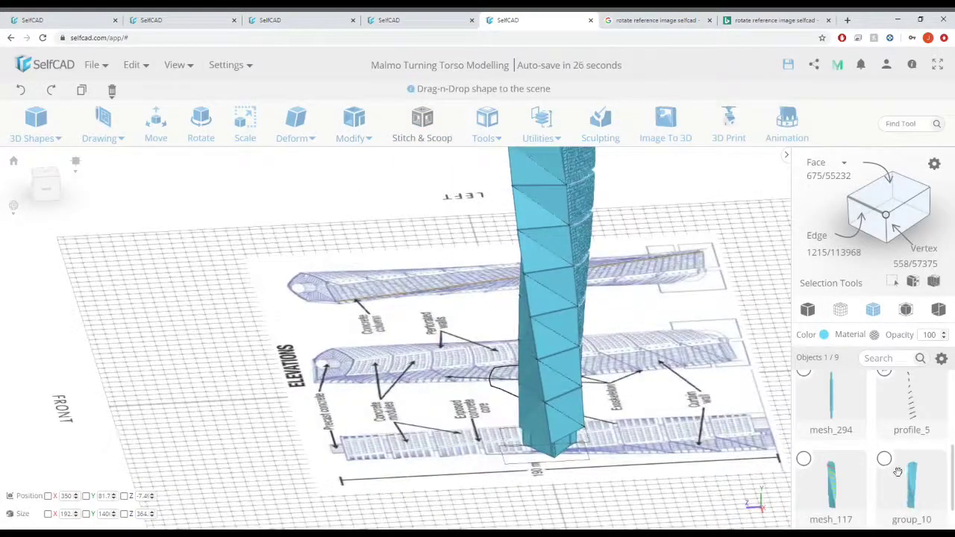
click(808, 466)
click(720, 180)
click(810, 463)
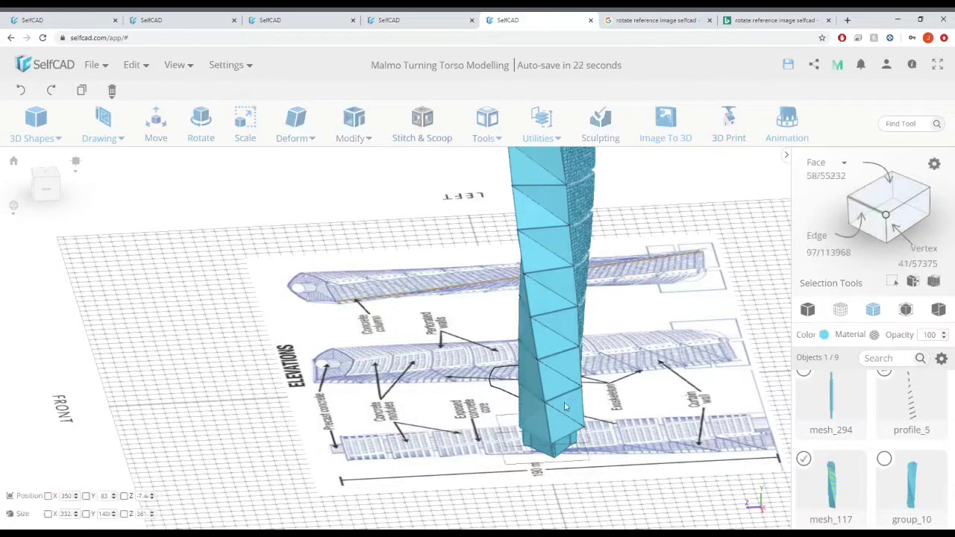
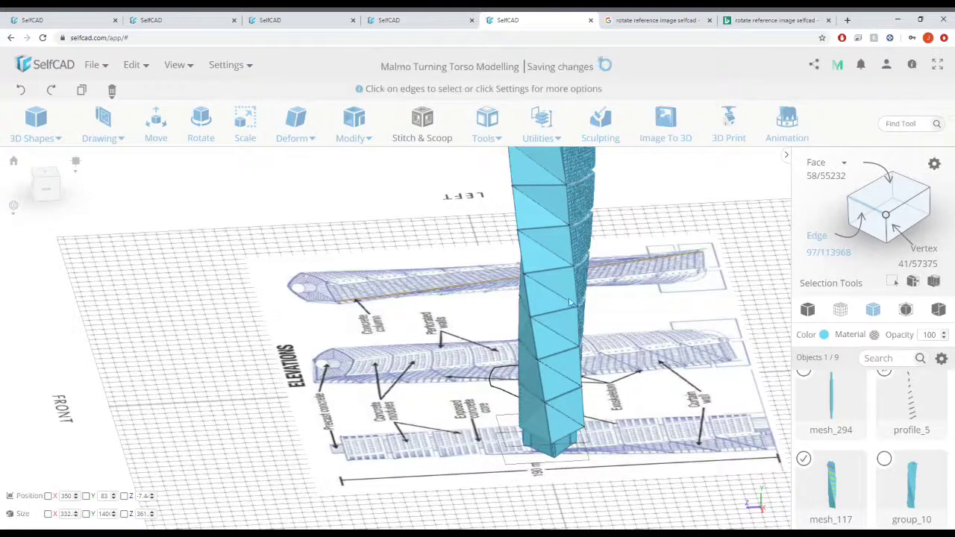
- Select the ten horizontal edges that separate the flat side panels of the column, from the base to the top rim
scroll(573, 402, up, 3)
click(574, 401)
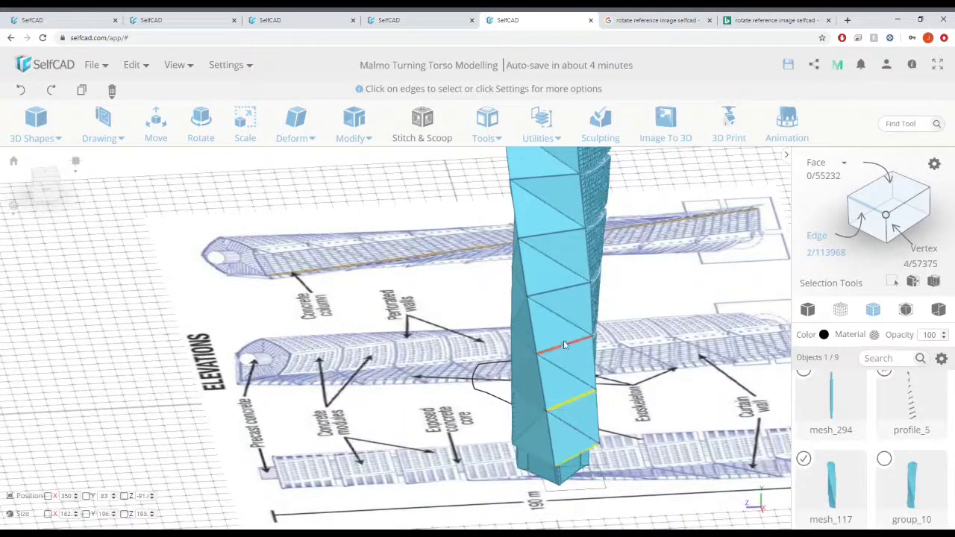
click(555, 175)
right_drag(555, 176, 556, 257)
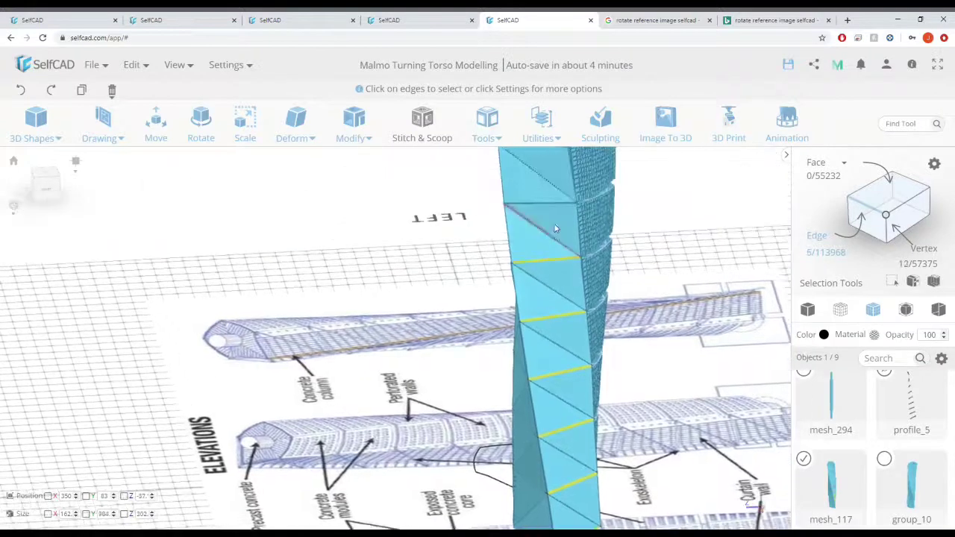
click(561, 208)
right_drag(561, 207, 561, 282)
right_drag(553, 212, 558, 268)
click(537, 221)
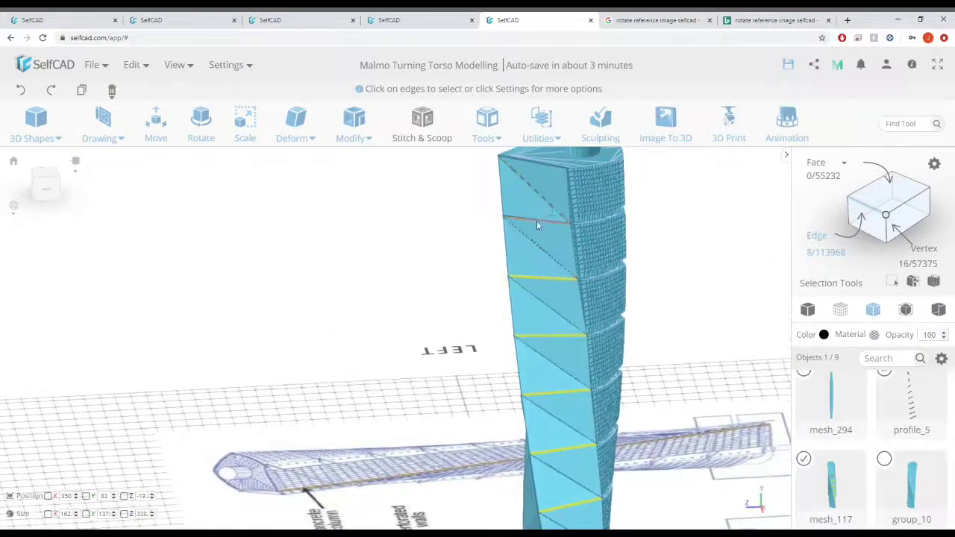
click(550, 166)
- Copy the selected horizontal edges as a separate profile and set the copy's Y position to 83
click(156, 125)
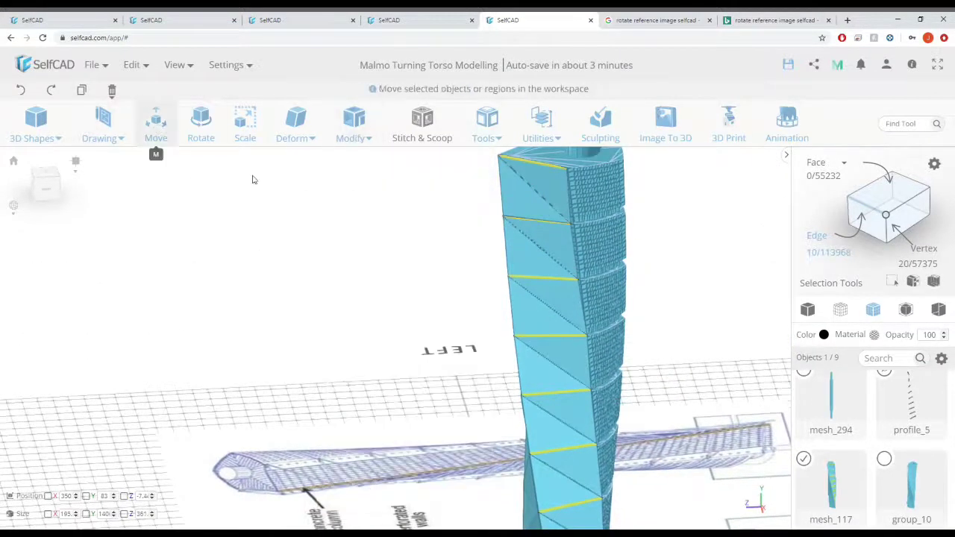
scroll(546, 378, down, 5)
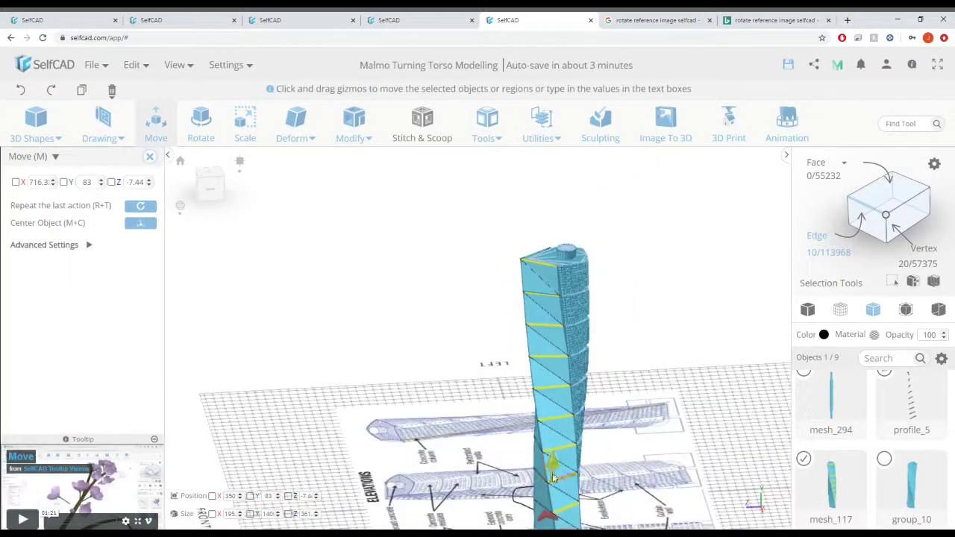
key(ctrl+c)
click(93, 184)
text(8)
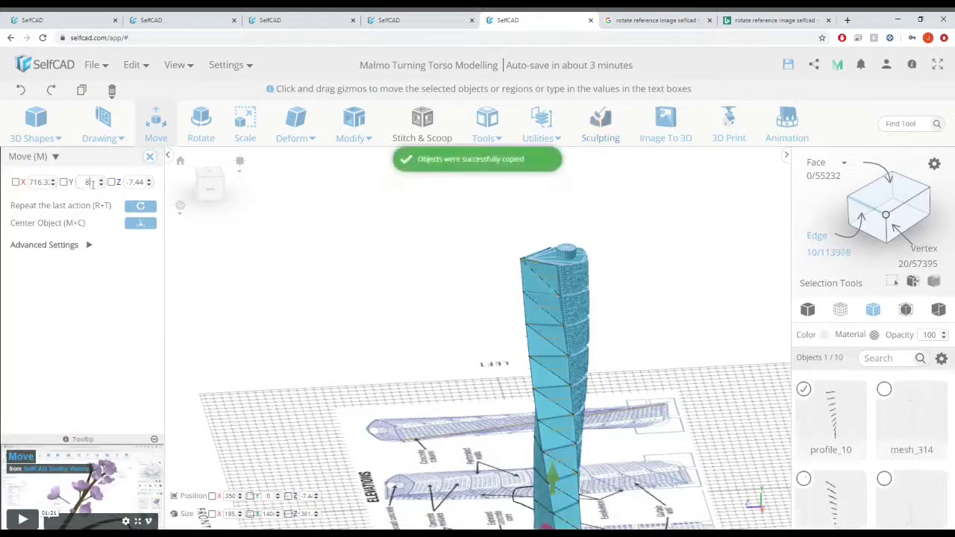
text(3)
- Add mesh_294 to the selection and wrap it along the copied horizontal edges with Follow Path in Wrap mode
scroll(902, 442, down, 3)
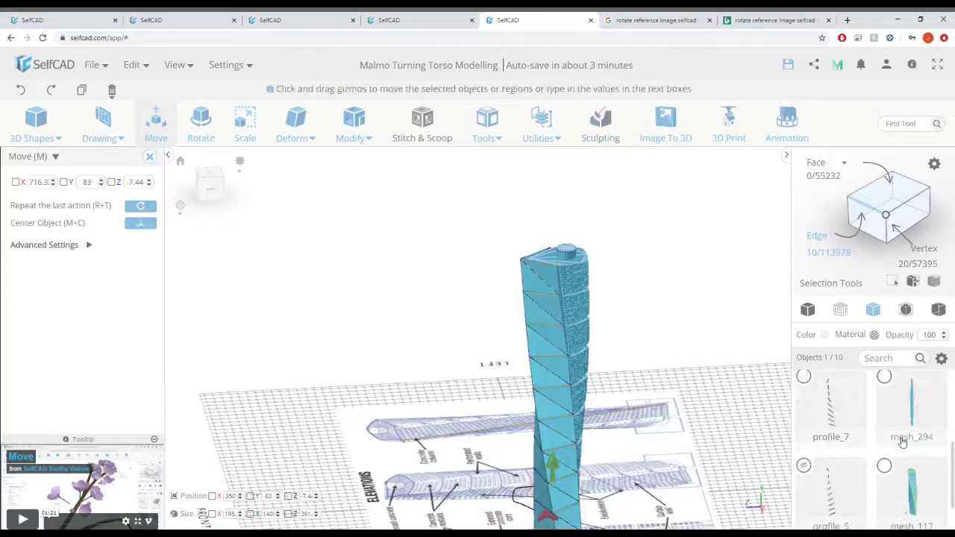
click(885, 377)
click(486, 129)
click(535, 306)
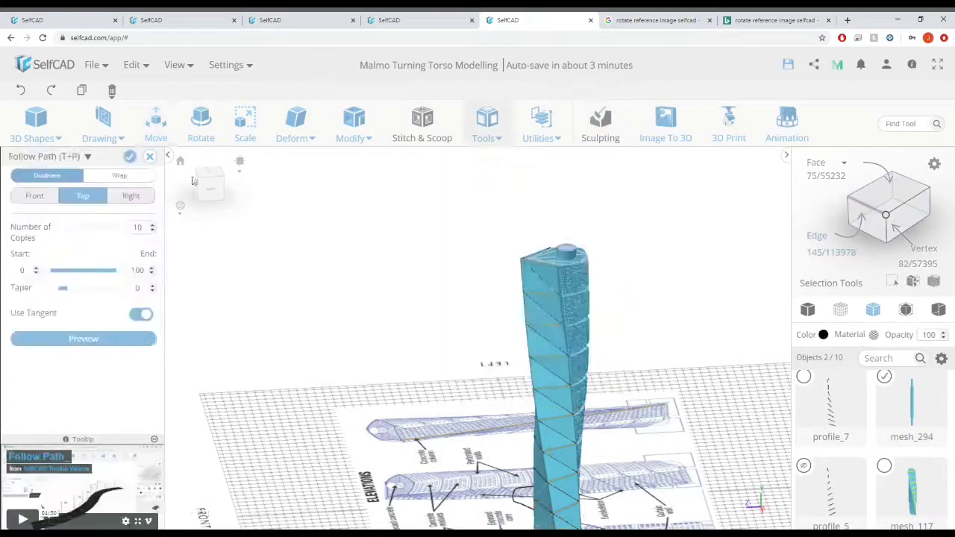
click(130, 177)
scroll(603, 455, up, 4)
click(131, 158)
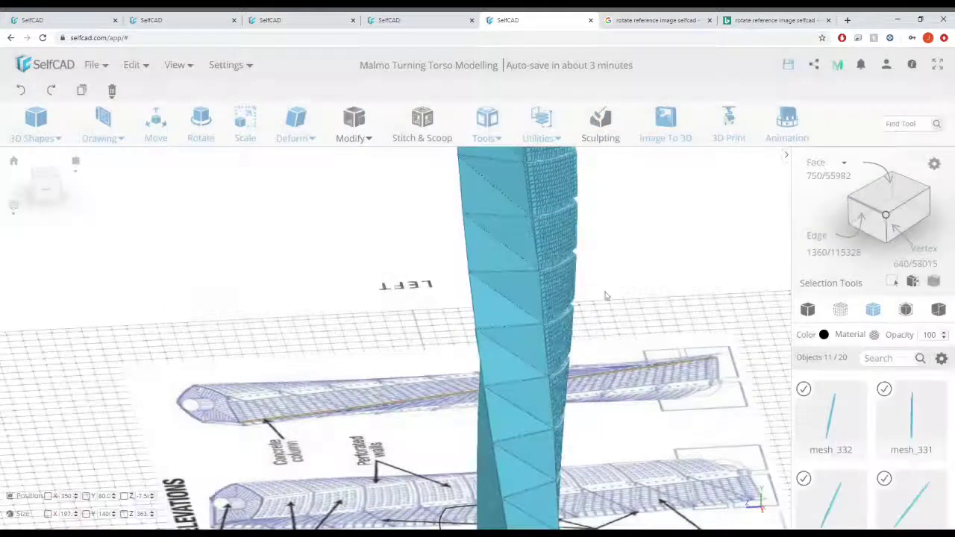
- Deselect the horizontal edge profile_10 and merge the wrapped horizontal brace meshes into one object
scroll(607, 297, down, 4)
scroll(918, 462, down, 6)
scroll(934, 445, down, 1)
scroll(925, 440, up, 1)
click(807, 390)
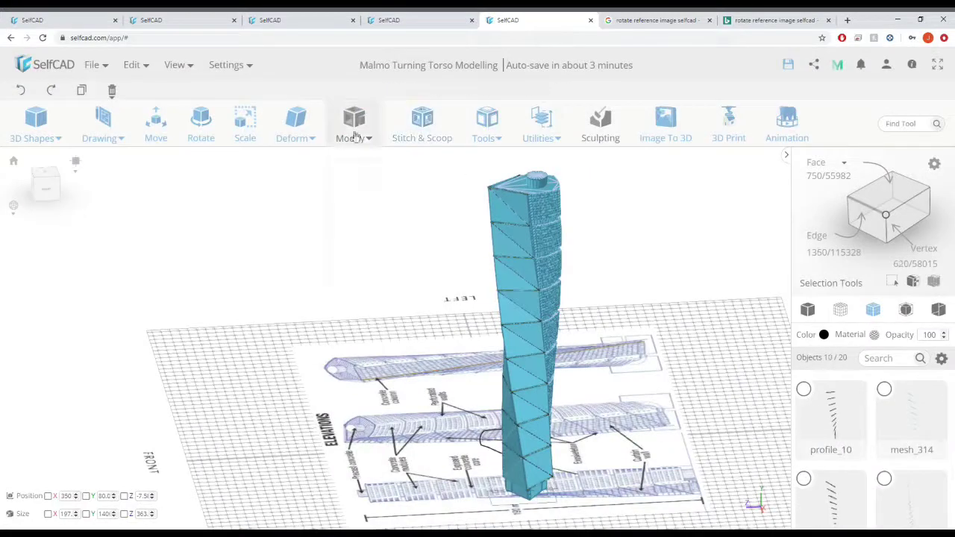
mouse_move(542, 134)
click(592, 357)
- Hide the column mesh_117, examine the wrapped braces on the tower, and show the column again
scroll(865, 448, down, 4)
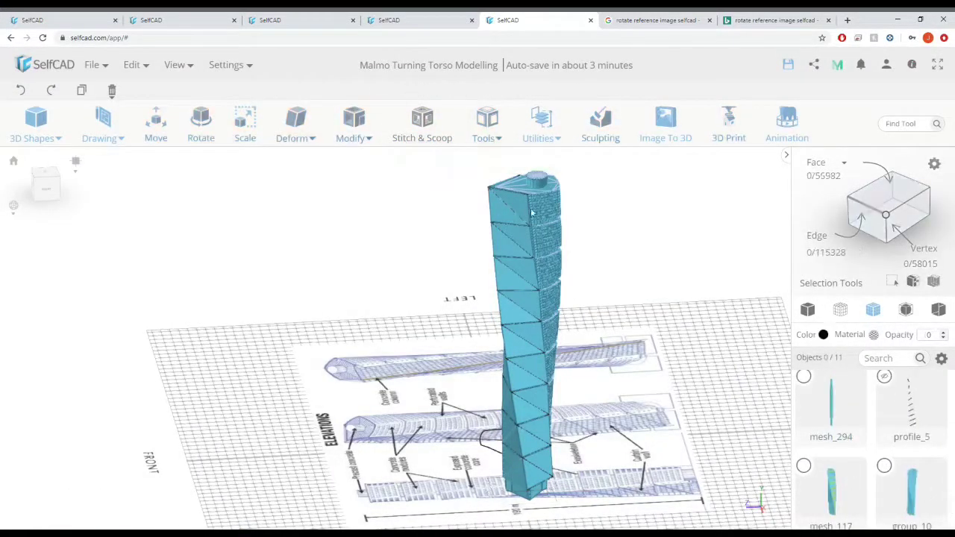
scroll(902, 479, down, 2)
scroll(895, 474, up, 1)
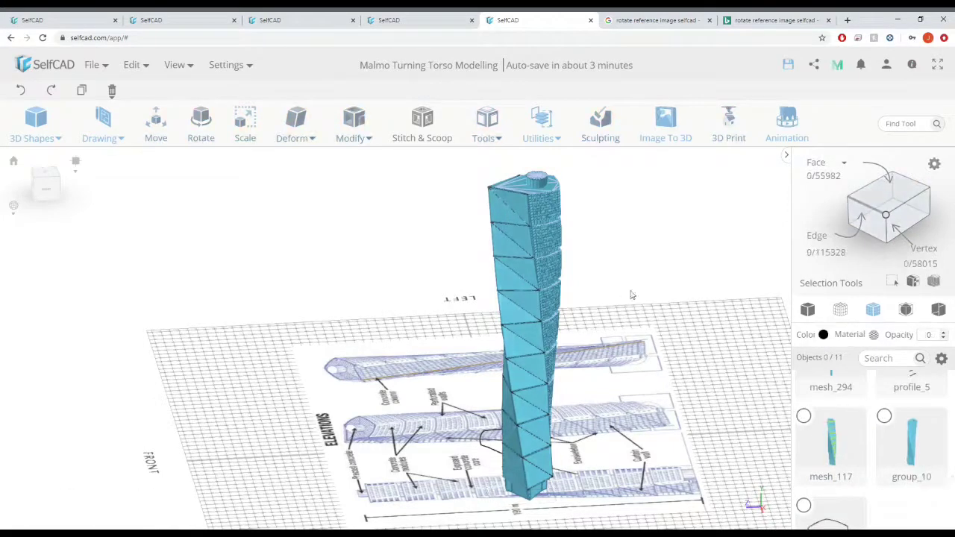
click(806, 420)
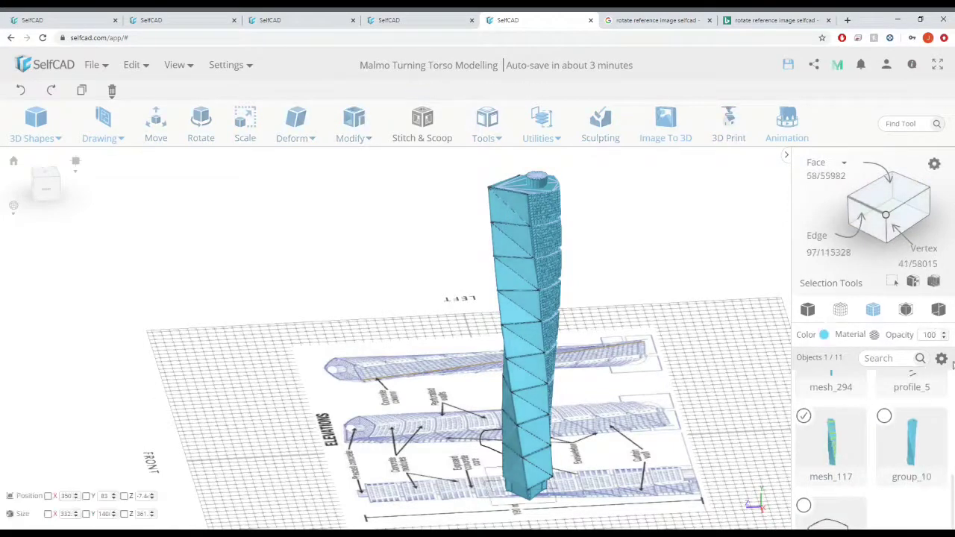
click(941, 359)
click(930, 404)
right_drag(608, 278, 626, 330)
scroll(625, 331, up, 3)
scroll(676, 314, up, 1)
middle_drag(677, 258, 688, 295)
click(804, 416)
- Select the nine edges running down the twisted corner of the column mesh_117, from the top rim to the base
scroll(691, 294, down, 2)
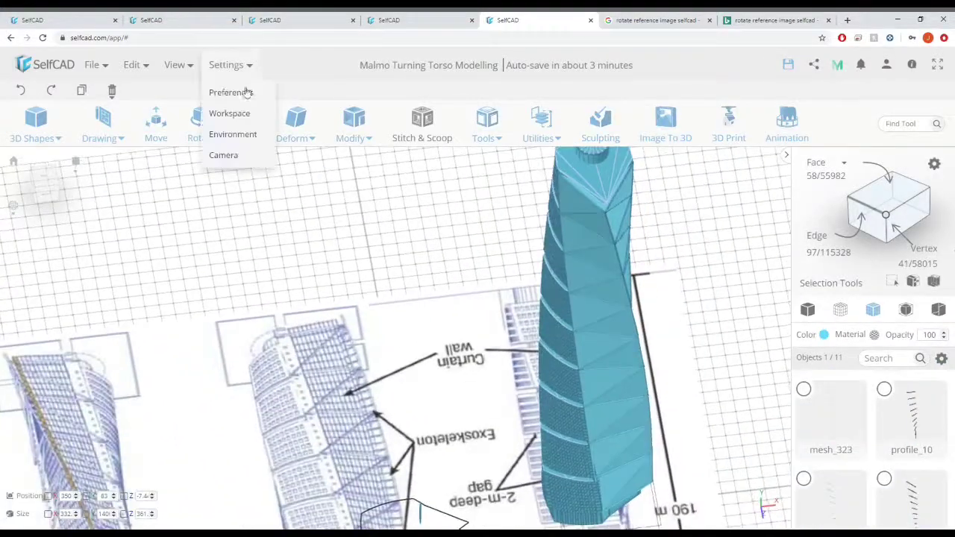
scroll(831, 422, down, 6)
scroll(815, 400, up, 2)
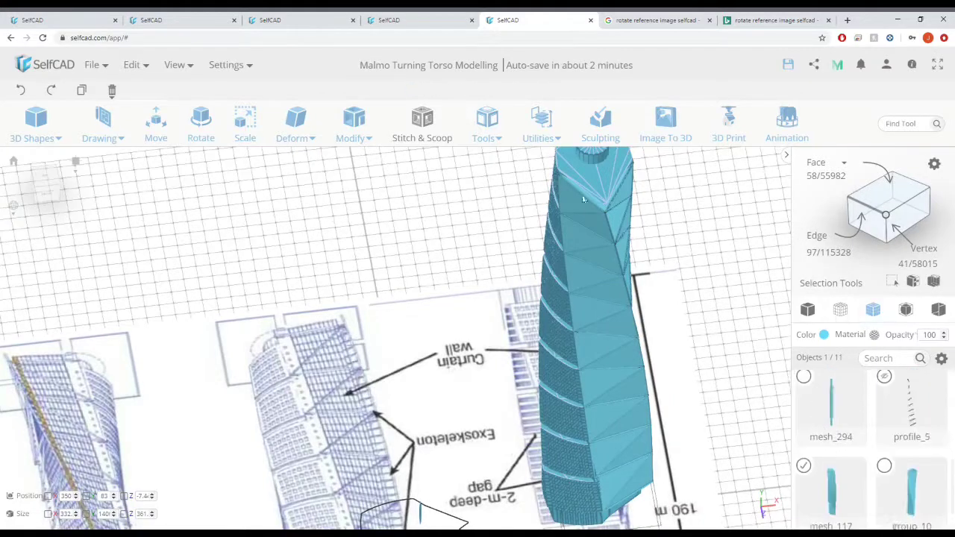
scroll(652, 224, up, 3)
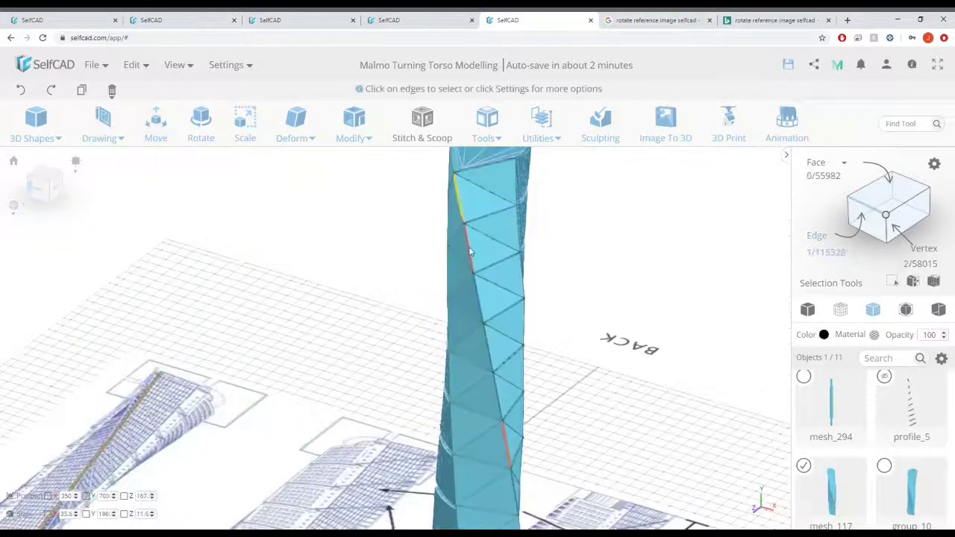
click(472, 267)
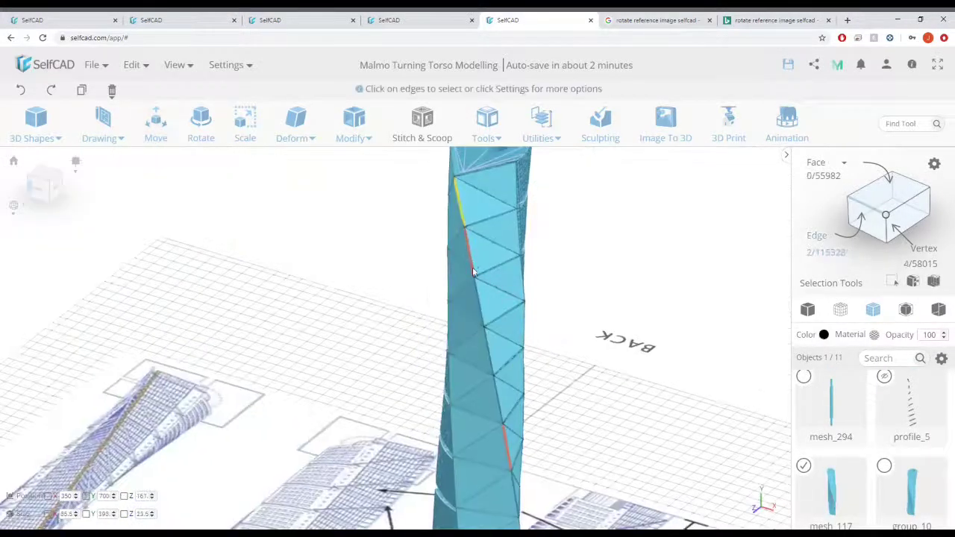
click(503, 416)
right_drag(549, 425, 521, 427)
right_drag(538, 343, 522, 399)
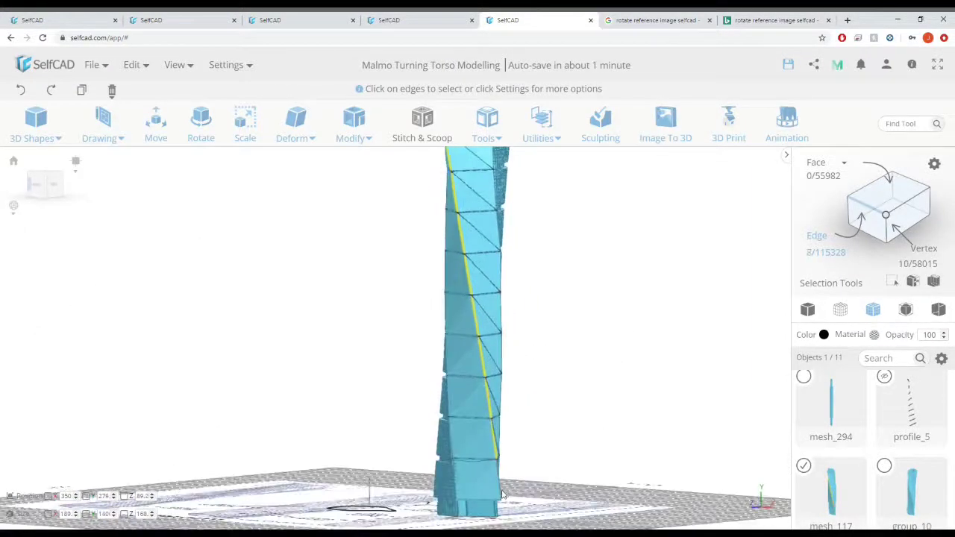
right_drag(515, 468, 613, 435)
scroll(613, 431, down, 5)
right_drag(606, 335, 583, 375)
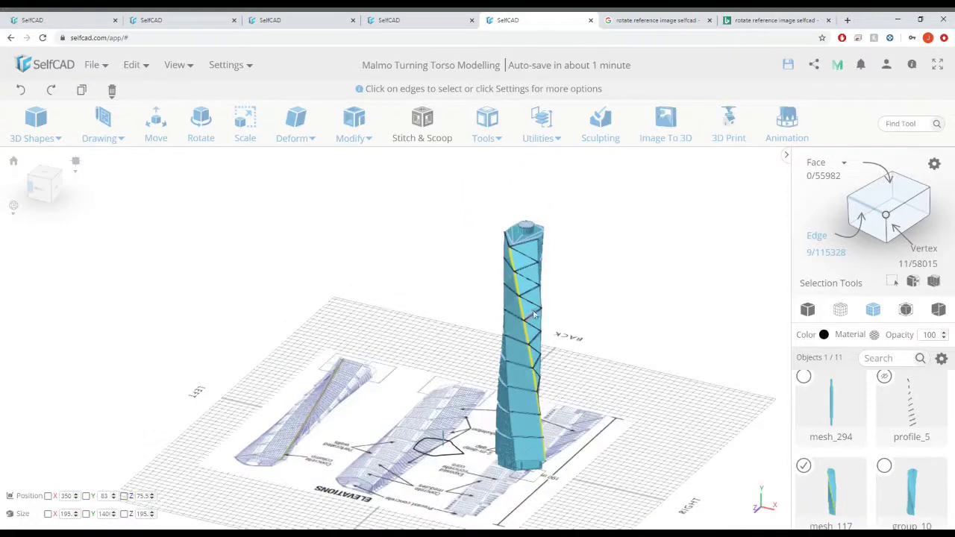
scroll(552, 364, up, 5)
- Copy the selected corner edges as a separate profile and set the copy's Y position to 83
key(m)
right_drag(594, 444, 638, 400)
right_drag(652, 366, 350, 376)
key(ctrl+c)
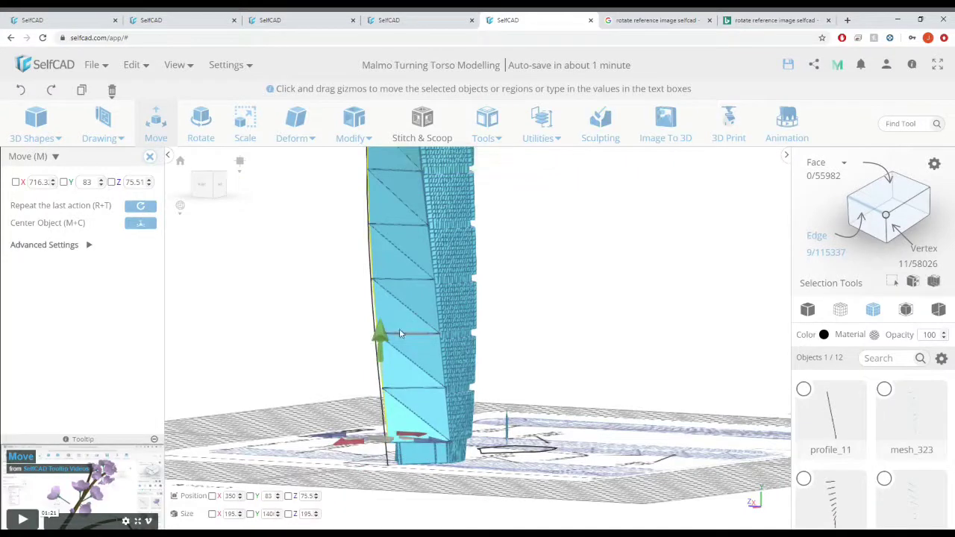
key(ctrl+c)
click(96, 186)
text(83)
key(Return)
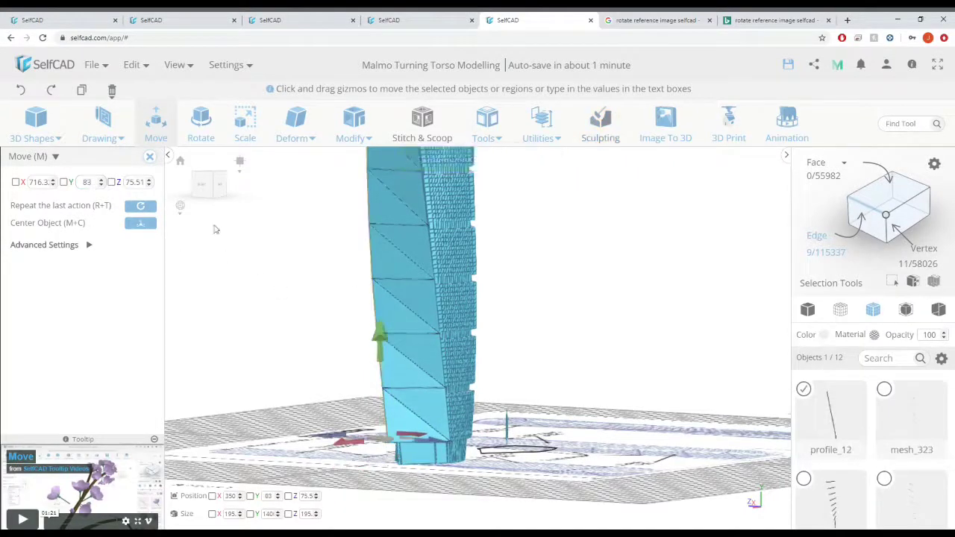
mouse_move(46, 137)
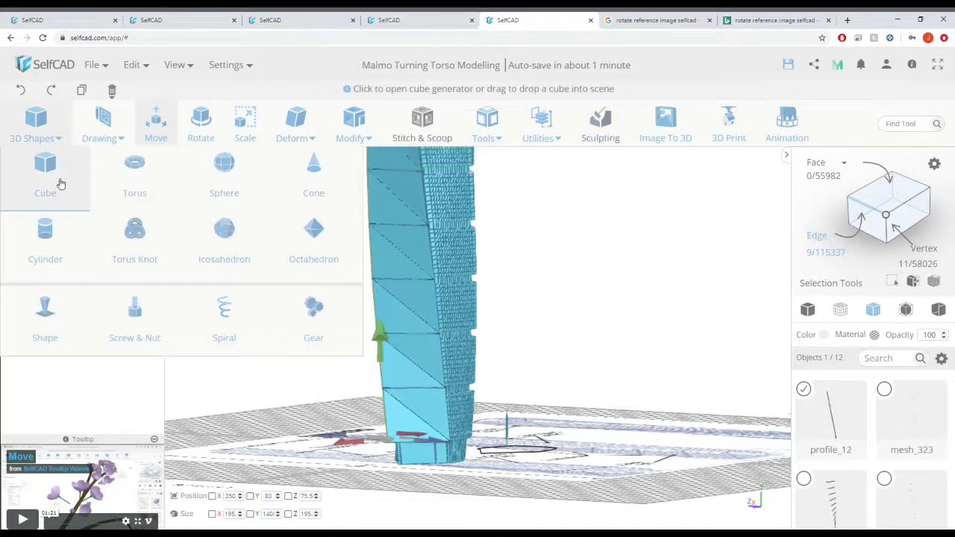
click(32, 245)
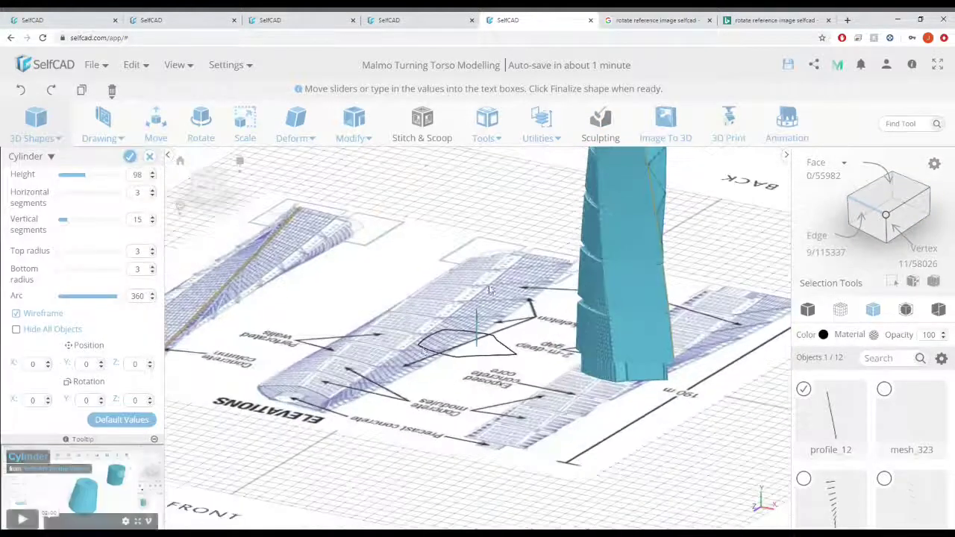
click(130, 156)
key(Delete)
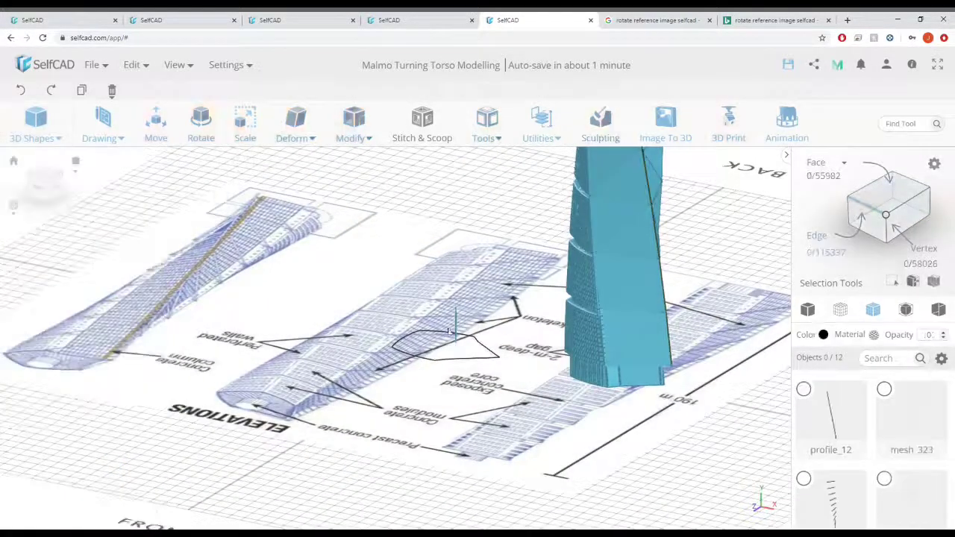
- Create a cylinder with height 98, 3 horizontal segments, 15 vertical segments, and top and bottom radius 3
click(27, 113)
click(49, 240)
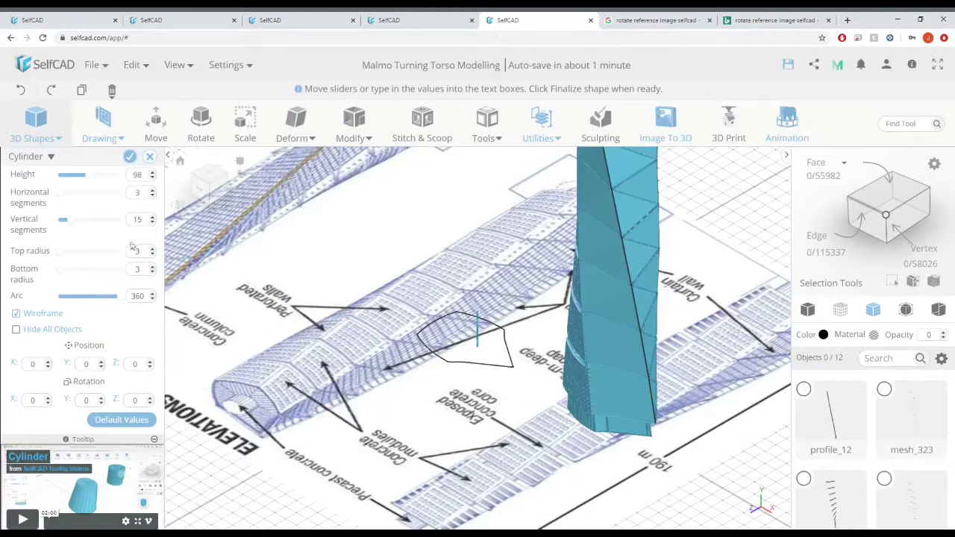
click(129, 156)
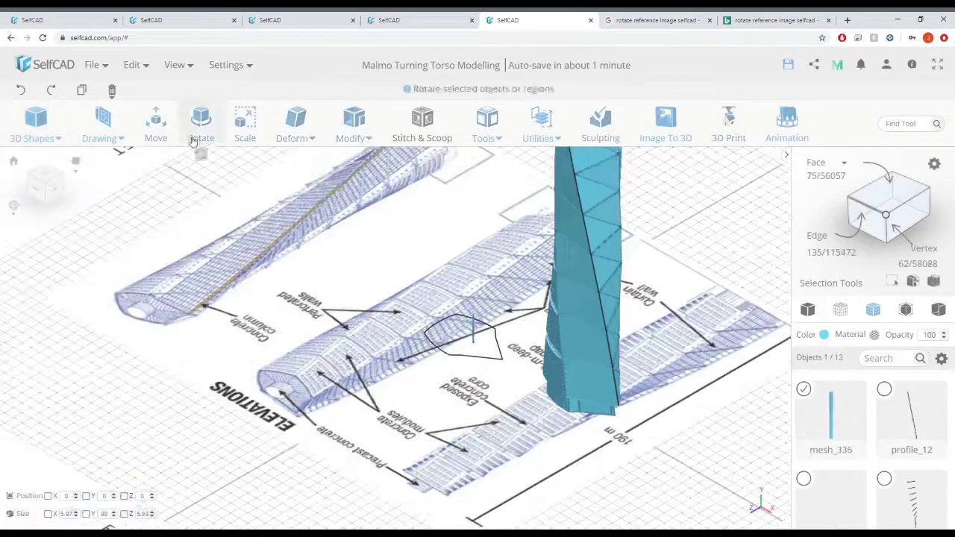
- Add profile_12 to the selection and wrap the cylinder along the copied corner edge with Follow Path in Wrap mode
click(156, 123)
click(890, 390)
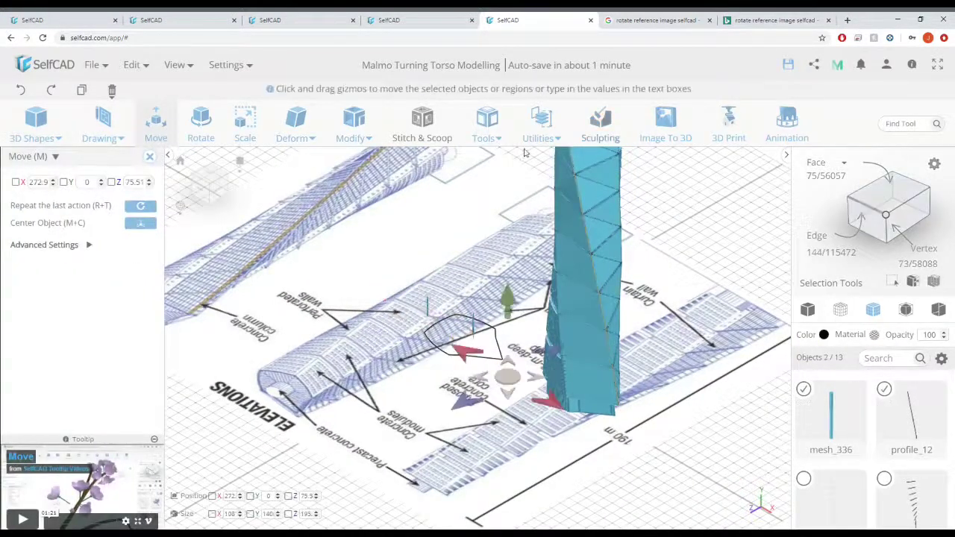
mouse_move(495, 137)
click(533, 306)
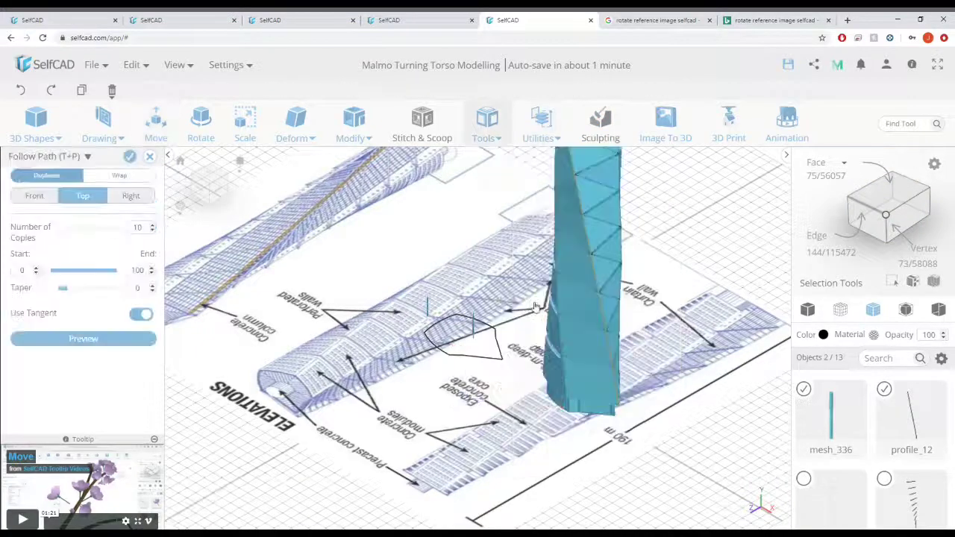
click(141, 179)
scroll(399, 281, up, 4)
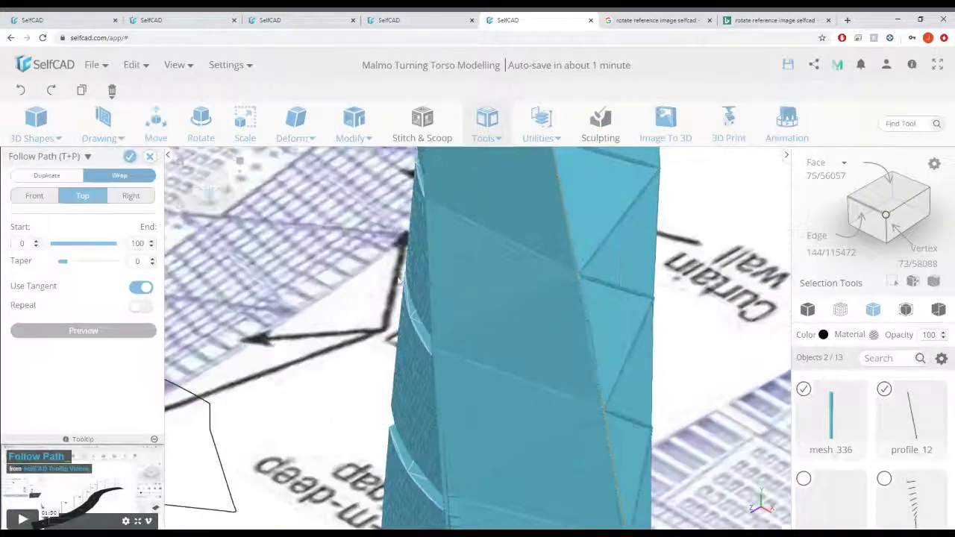
scroll(396, 344, down, 7)
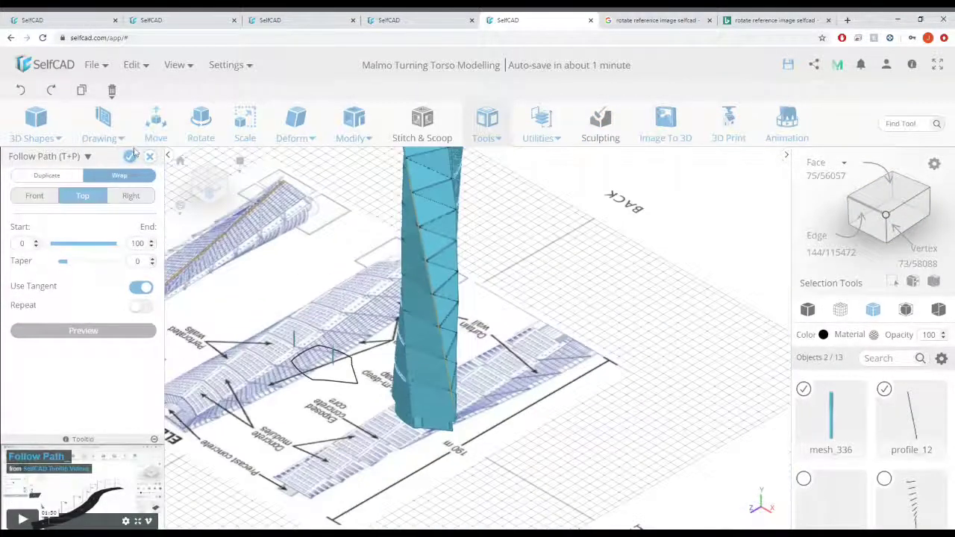
click(129, 157)
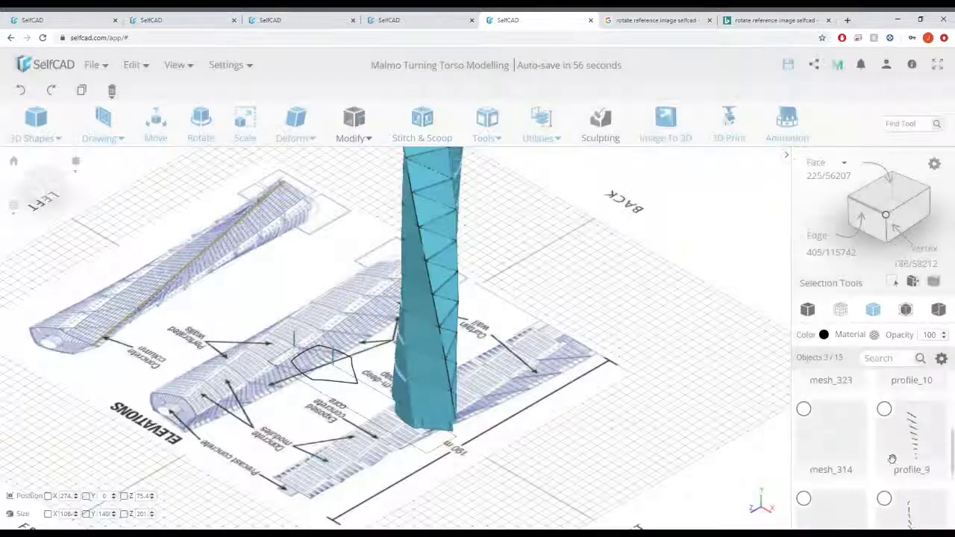
- Deselect the other objects and hide the column mesh_117
click(804, 430)
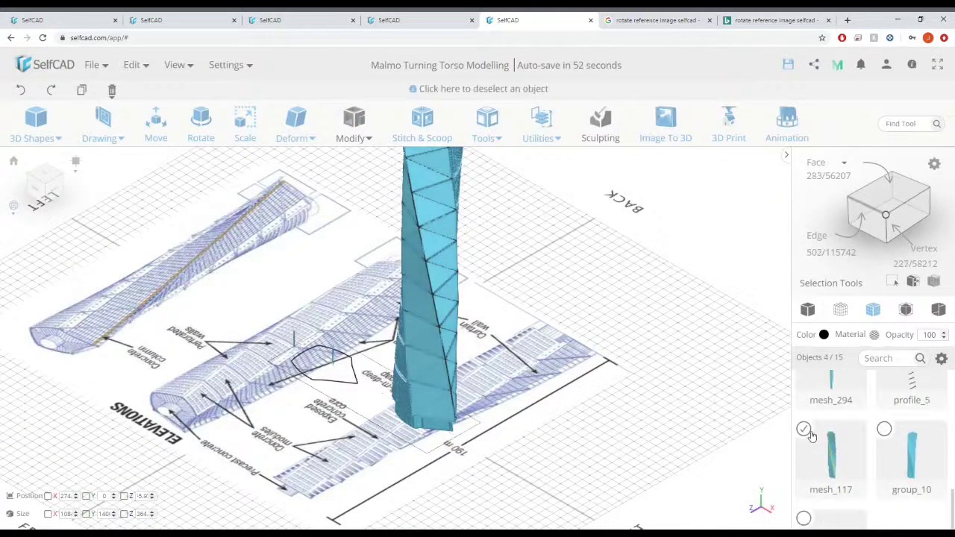
click(805, 430)
click(804, 430)
click(942, 359)
click(924, 397)
right_drag(605, 345, 627, 340)
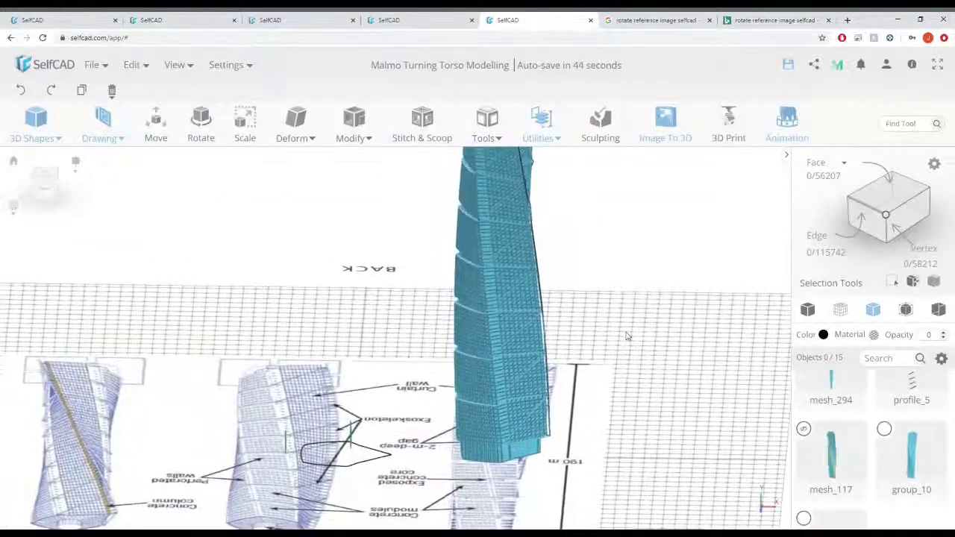
- Select the brace objects mesh_314, mesh_323, mesh_337 and group_11 and group them into one exoskeleton
scroll(859, 421, up, 1)
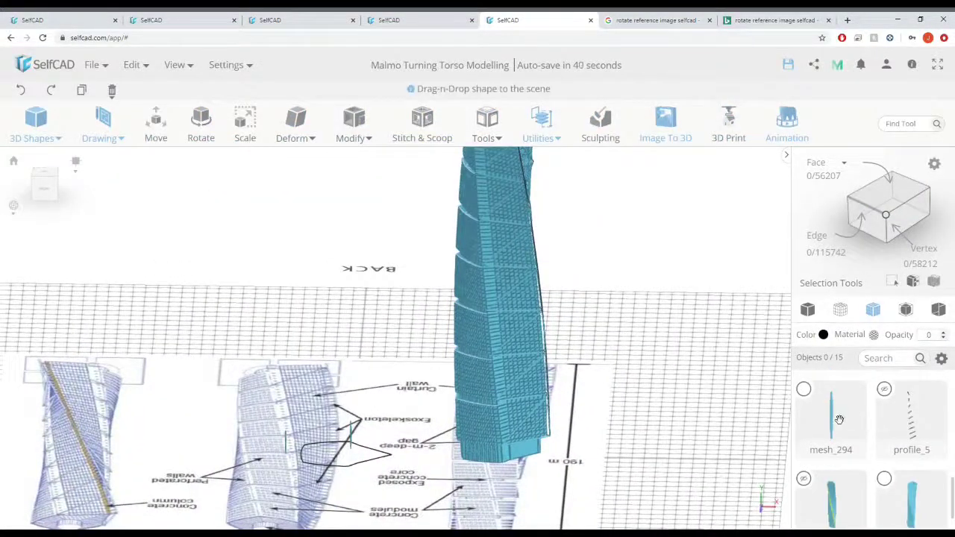
scroll(839, 419, up, 6)
right_drag(775, 411, 786, 414)
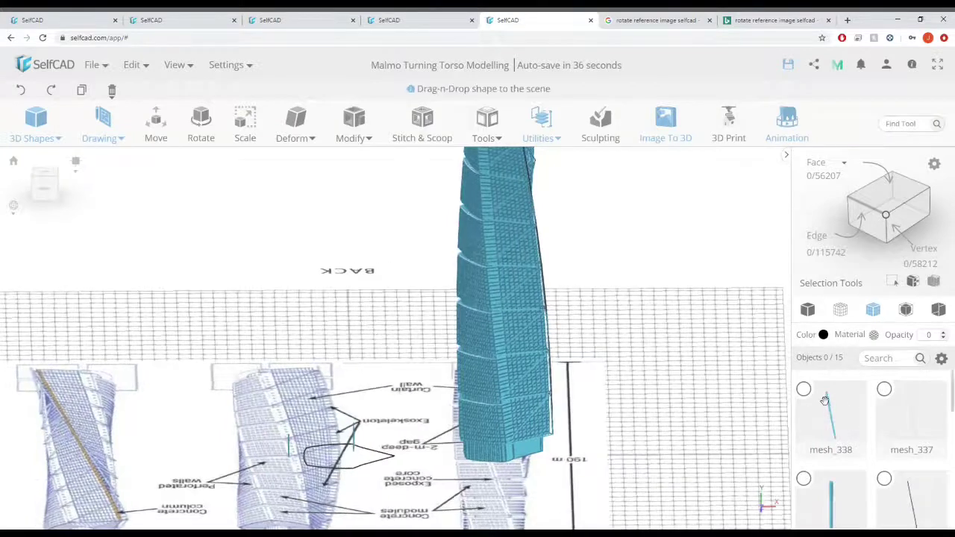
scroll(880, 439, down, 1)
scroll(746, 436, down, 3)
scroll(877, 441, down, 3)
click(804, 457)
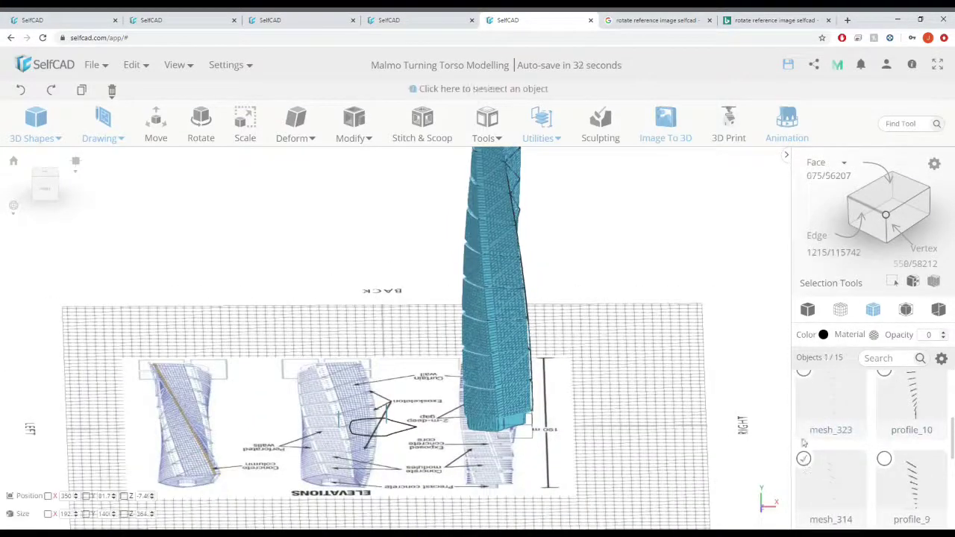
scroll(803, 444, up, 1)
click(806, 421)
scroll(832, 440, up, 2)
scroll(834, 442, down, 3)
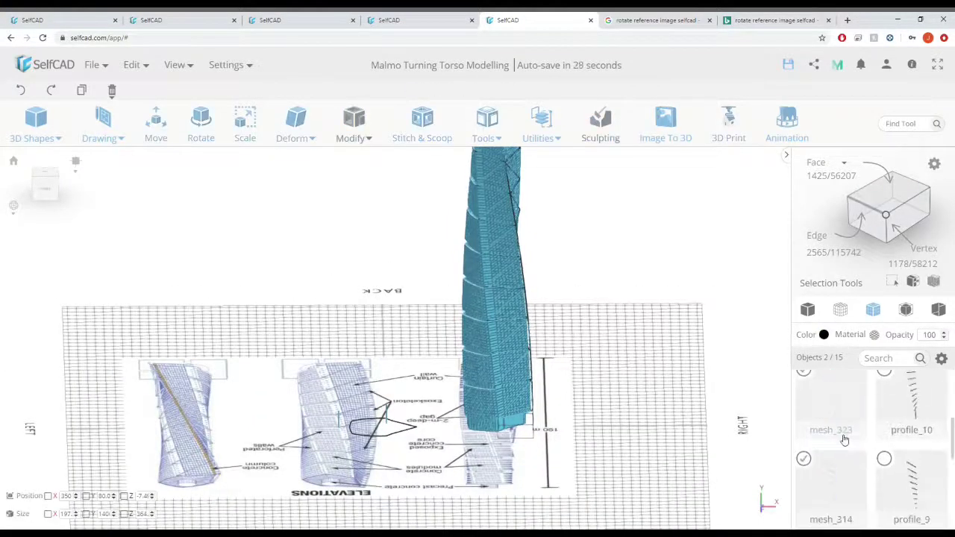
scroll(845, 440, up, 3)
click(887, 393)
scroll(910, 450, down, 6)
scroll(834, 459, up, 1)
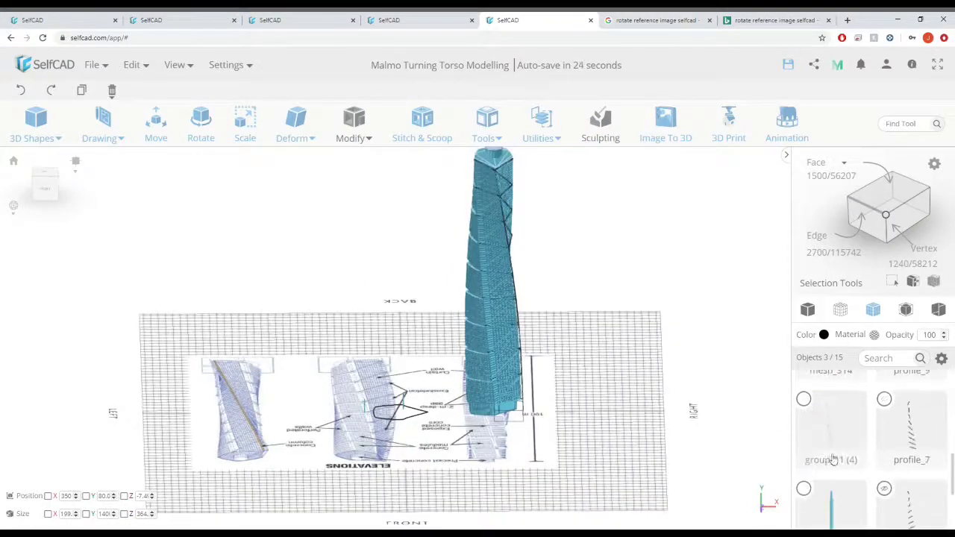
scroll(833, 458, up, 1)
click(805, 448)
scroll(853, 449, up, 2)
scroll(854, 449, down, 6)
scroll(857, 450, up, 2)
mouse_move(140, 56)
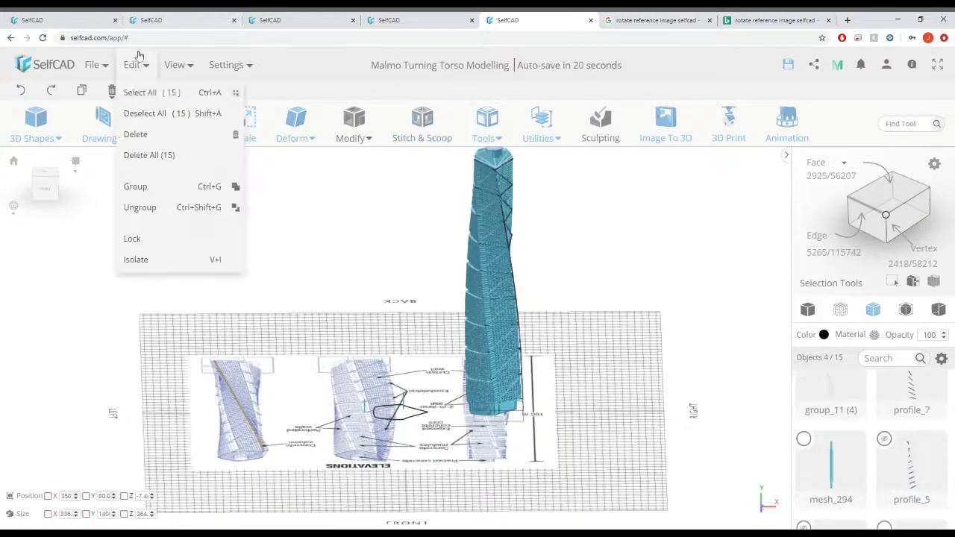
click(170, 187)
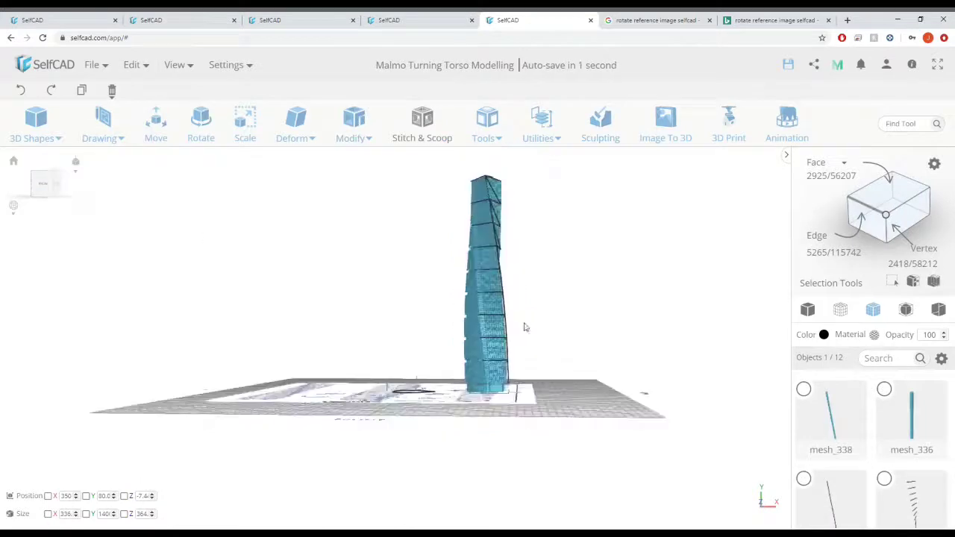
- Add the building's main facade mesh to the selection and set the color to white
right_drag(527, 327, 375, 319)
scroll(420, 320, up, 4)
scroll(446, 314, down, 3)
scroll(375, 320, up, 3)
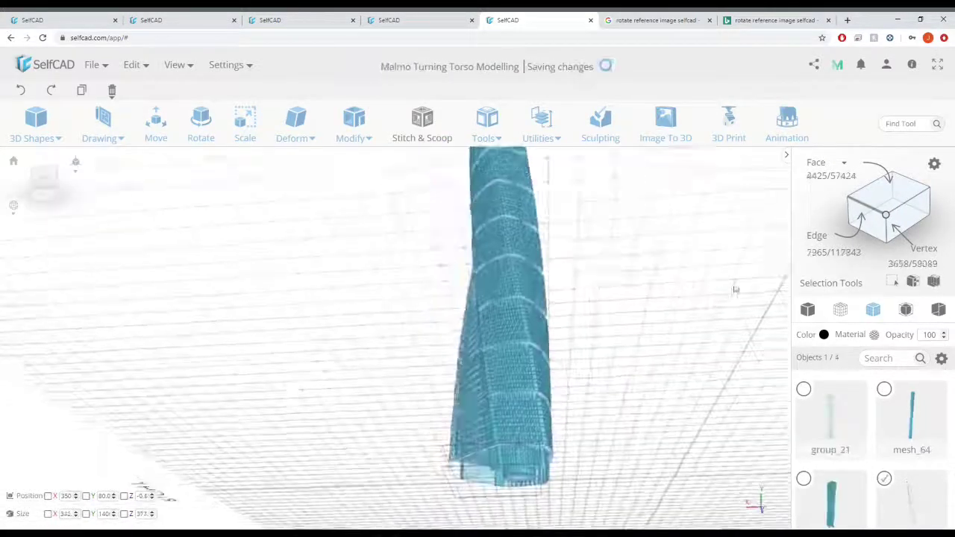
right_drag(736, 286, 546, 363)
drag(546, 363, 612, 385)
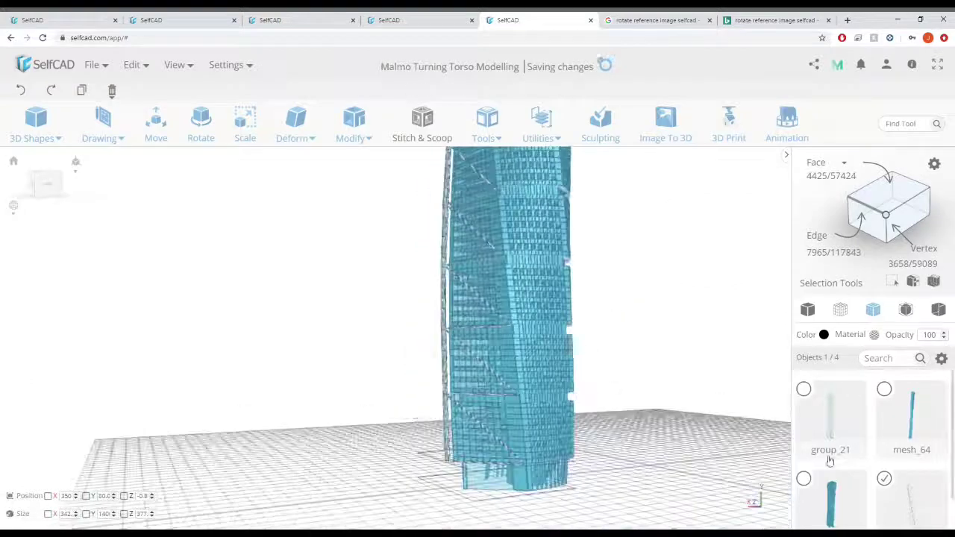
click(827, 483)
click(824, 335)
click(836, 485)
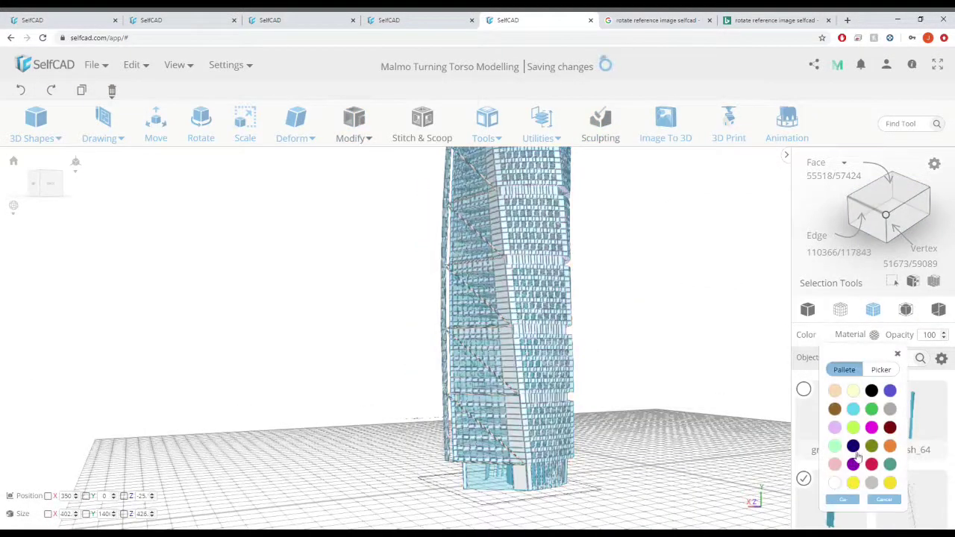
right_drag(668, 365, 735, 375)
- Deselect the facade mesh, select only the exoskeleton group and set its color to gray
click(804, 480)
click(885, 480)
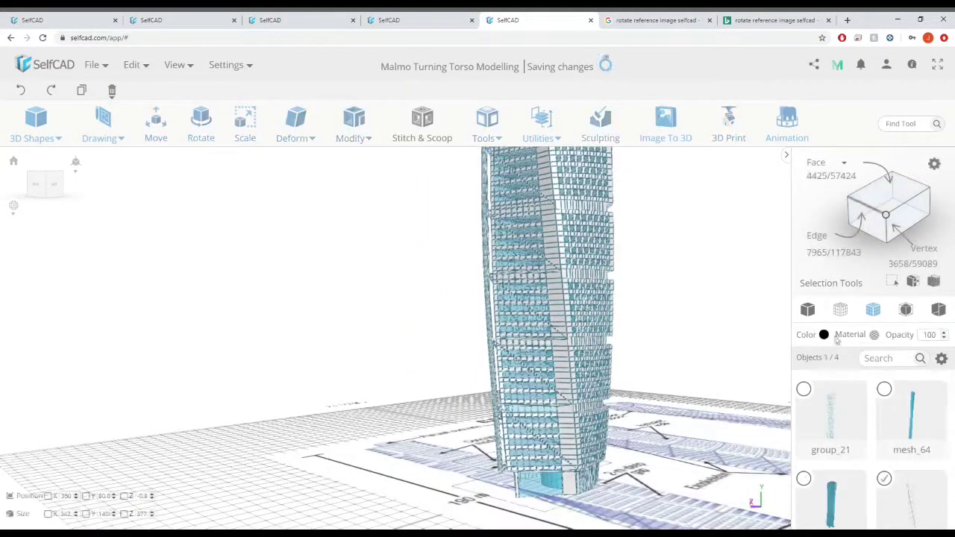
click(824, 334)
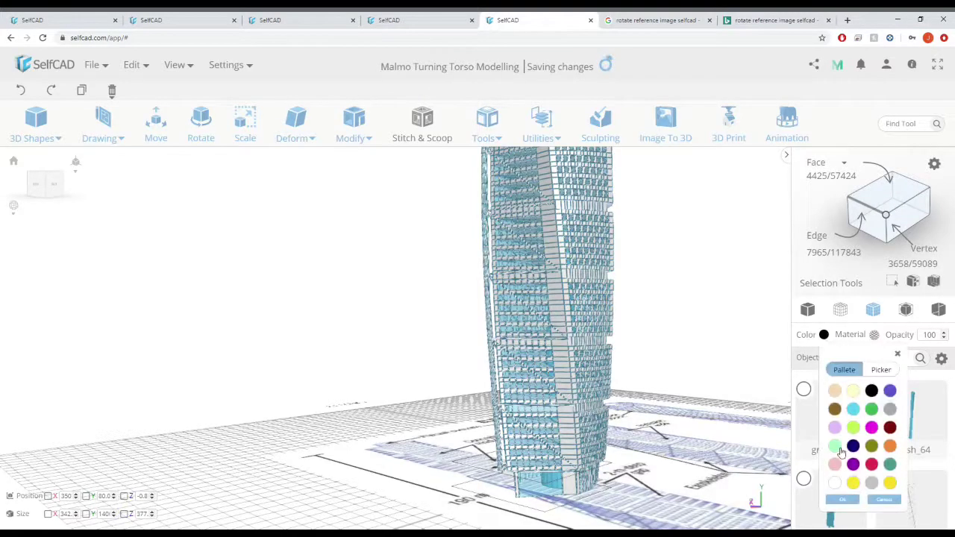
click(891, 410)
right_drag(761, 372, 903, 341)
right_drag(571, 365, 631, 376)
scroll(655, 363, down, 3)
click(842, 500)
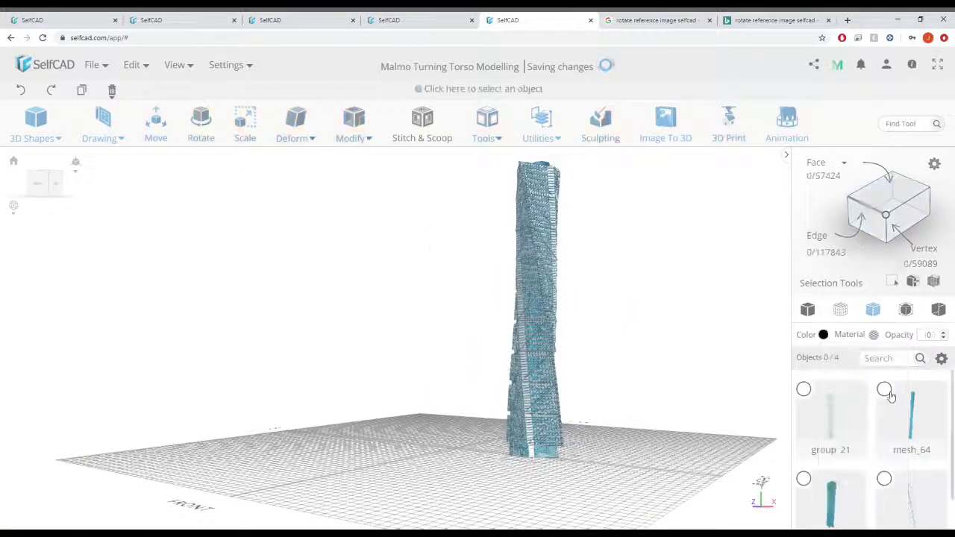
- Leave all objects deselected and switch the display to solid shading without wireframe edges
click(890, 392)
click(826, 336)
click(628, 331)
right_drag(627, 331, 706, 349)
click(809, 311)
scroll(635, 366, up, 2)
right_drag(635, 365, 710, 334)
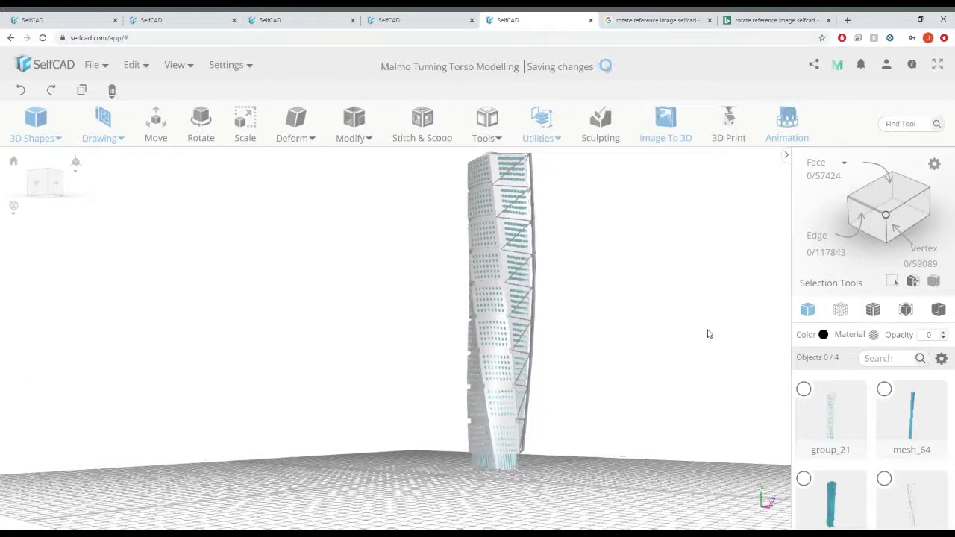
right_drag(657, 294, 607, 296)
right_drag(664, 321, 321, 364)
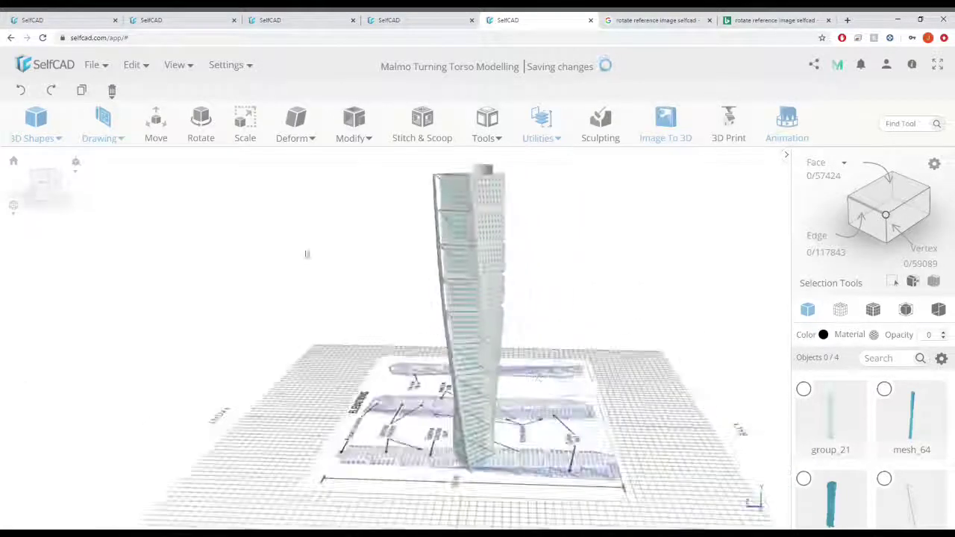
- Set the ground-plane elevations reference image's opacity to 0 and hide the image
mouse_move(195, 67)
click(188, 165)
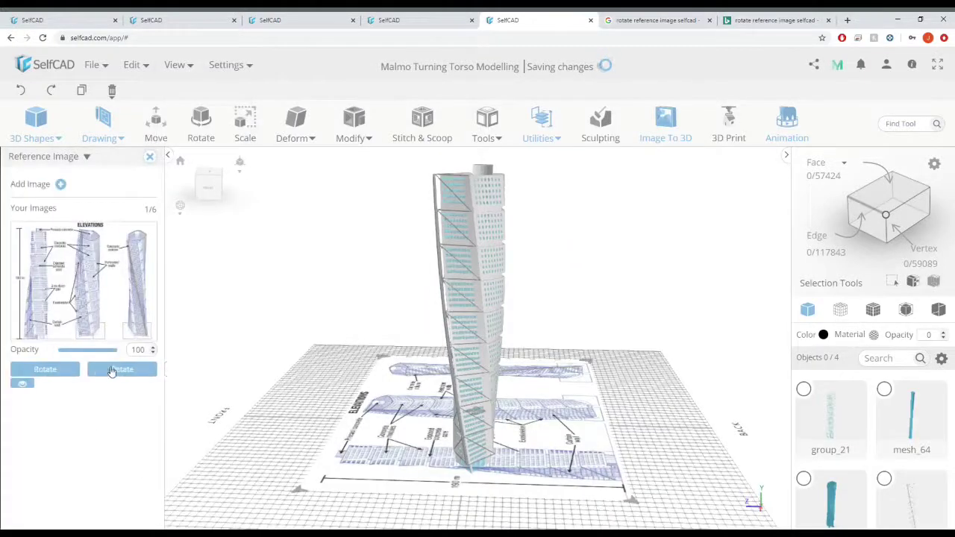
click(59, 349)
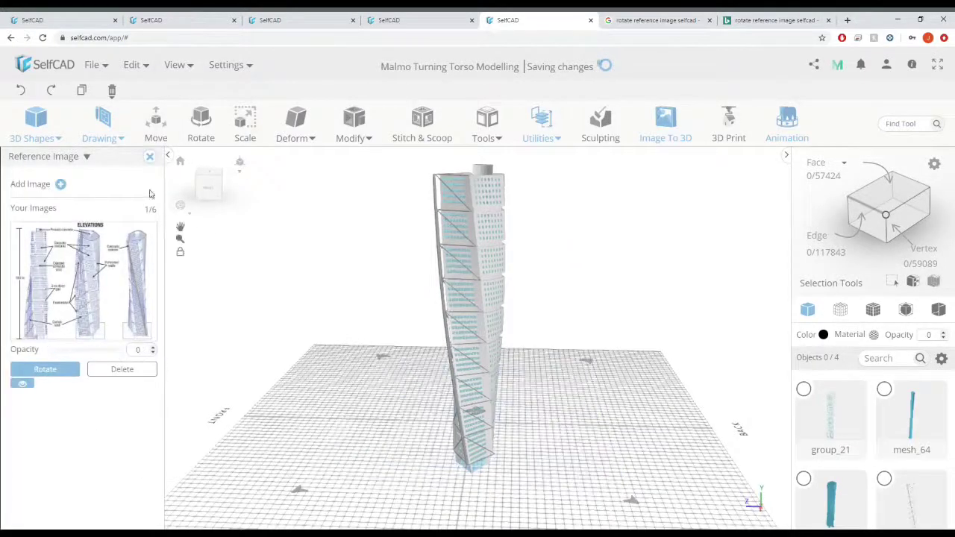
drag(58, 351, 139, 355)
click(27, 383)
click(150, 157)
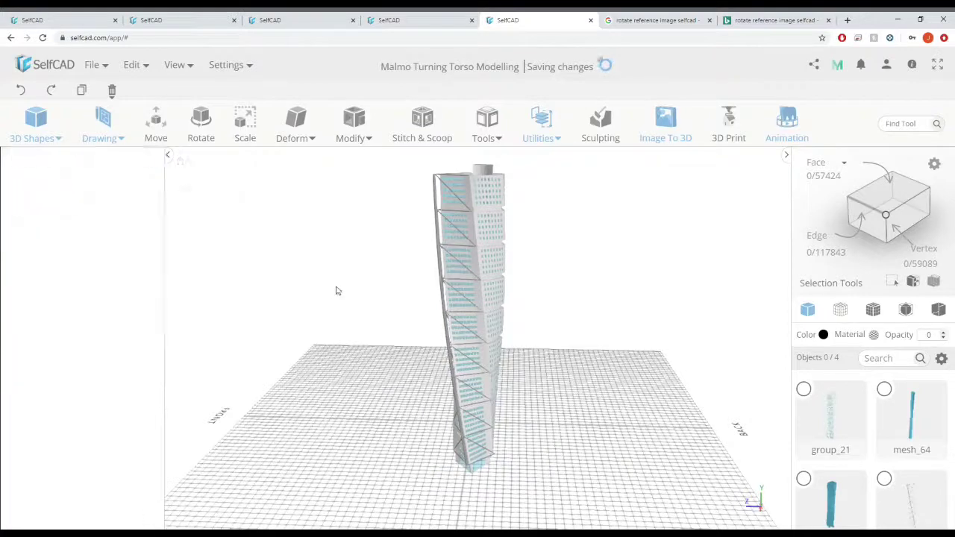
- Select all four building objects, including group_21 and mesh_64, and group them into a single tower
right_drag(336, 290, 494, 291)
drag(493, 291, 318, 303)
right_drag(401, 335, 362, 325)
scroll(362, 325, down, 3)
click(805, 391)
click(885, 391)
click(805, 482)
click(885, 480)
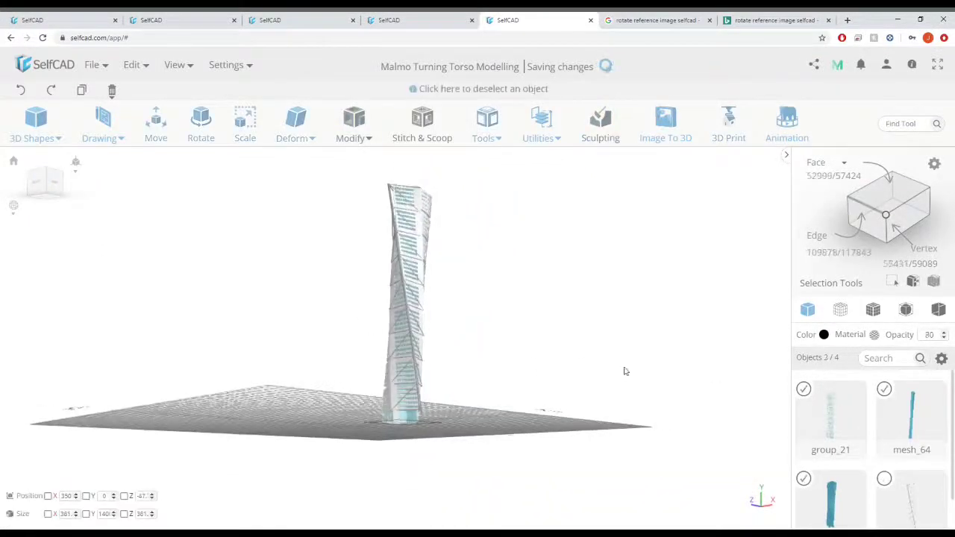
drag(625, 371, 497, 376)
click(131, 65)
click(133, 185)
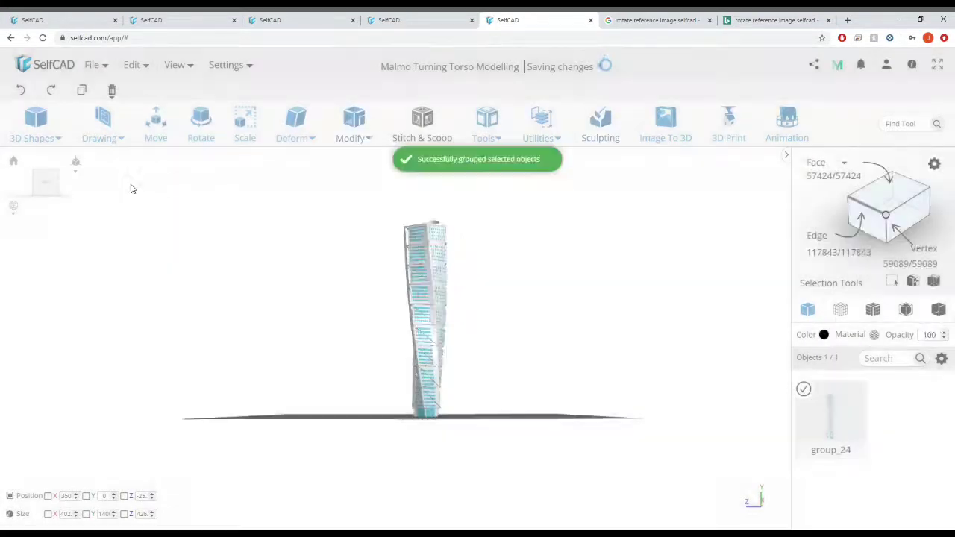
- Duplicate the grouped tower and move the copy along Z to about -1126
click(156, 124)
scroll(477, 263, down, 2)
drag(486, 265, 448, 292)
scroll(475, 358, up, 2)
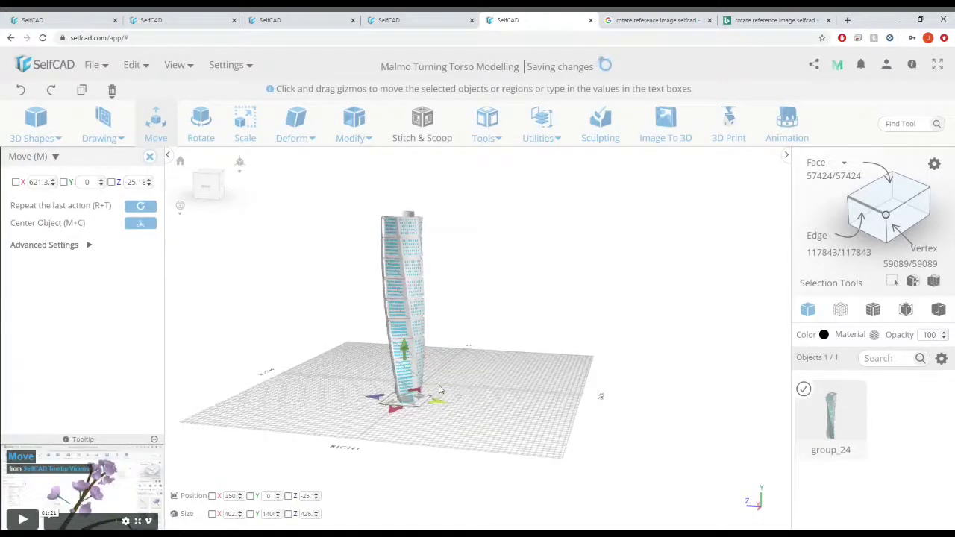
scroll(438, 390, up, 3)
key(ctrl+c)
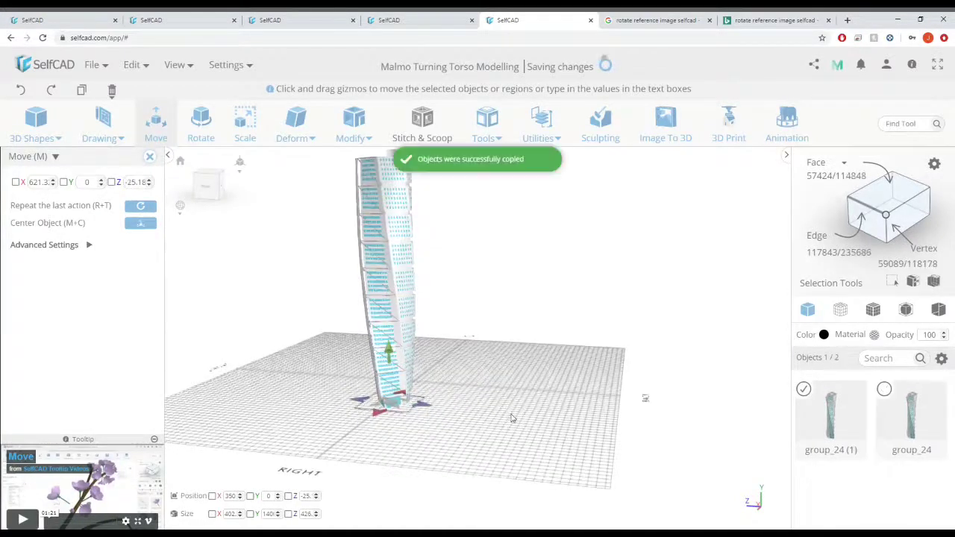
mouse_move(501, 327)
mouse_down()
mouse_move(514, 309)
mouse_move(489, 337)
mouse_up()
drag(424, 414, 538, 441)
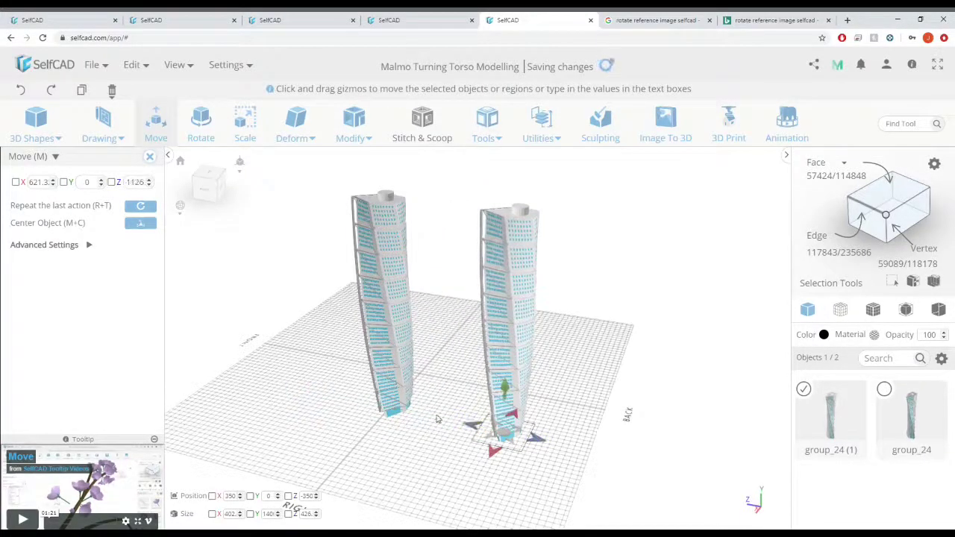
- Duplicate the moved tower and place the new copy on the opposite side at about Z 1009
key(ctrl+c)
scroll(473, 427, down, 3)
drag(475, 381, 291, 346)
right_drag(482, 426, 443, 394)
middle_drag(674, 355, 738, 440)
scroll(728, 458, up, 2)
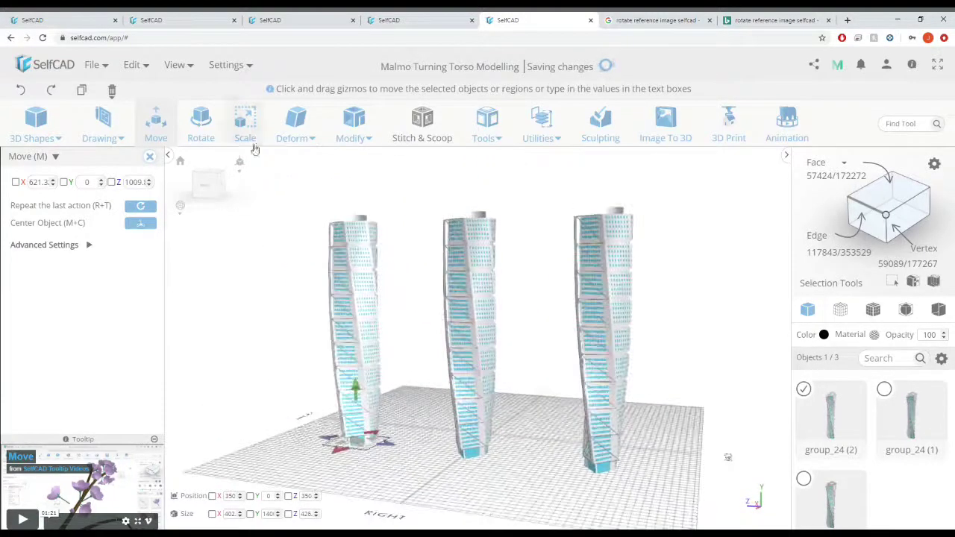
right_drag(527, 389, 518, 373)
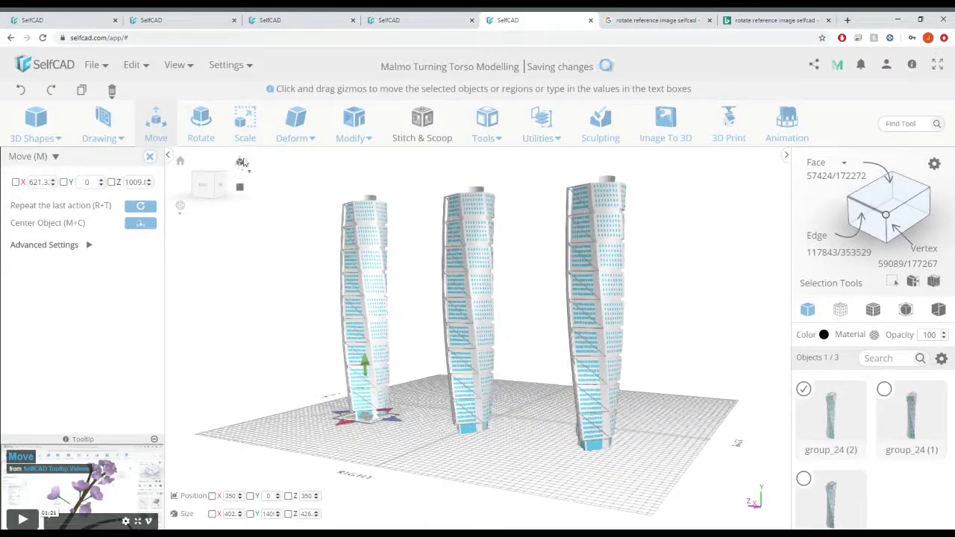
- Taper the tower copy group_24 (2) with the Bottom origin so it narrows toward its top
mouse_move(292, 140)
click(304, 197)
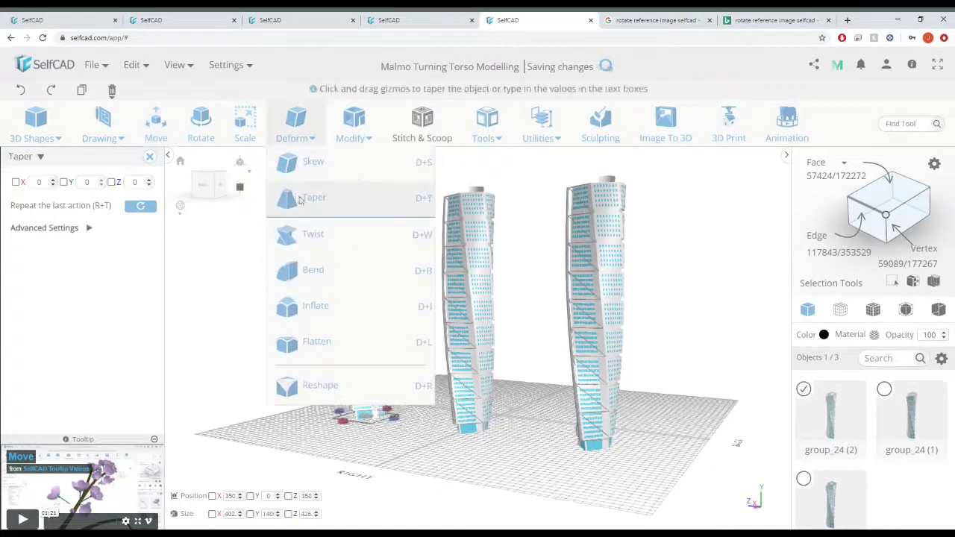
scroll(384, 414, up, 1)
drag(366, 416, 370, 418)
right_drag(369, 449, 370, 421)
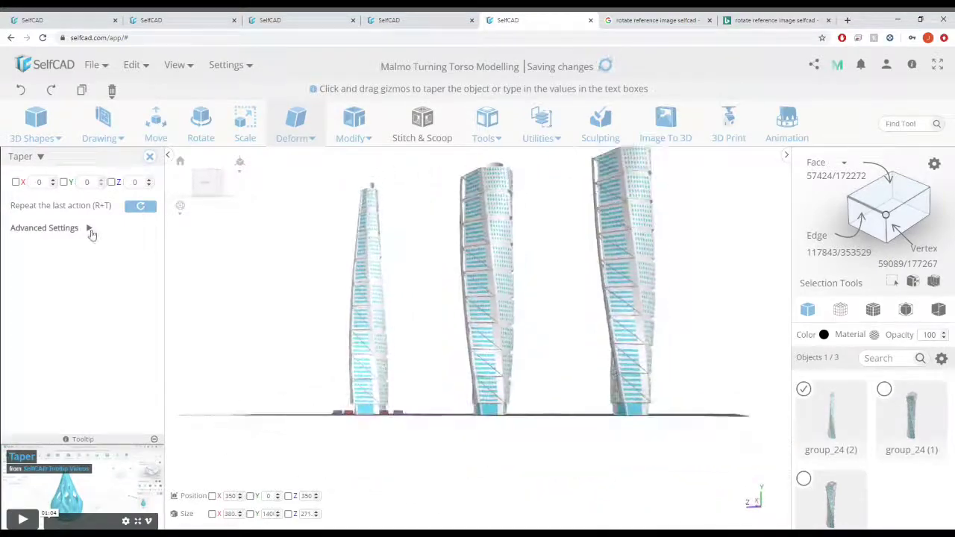
- Set the Taper origin to Top and widen the base of group_24 (2)
click(90, 230)
right_drag(240, 237, 238, 245)
click(124, 272)
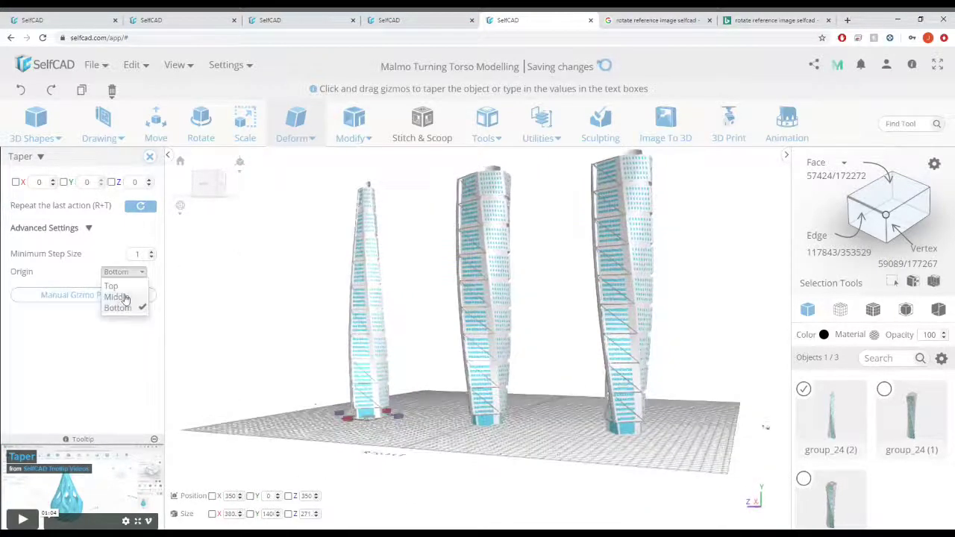
click(118, 285)
drag(361, 184, 357, 197)
right_drag(590, 321, 434, 333)
click(150, 157)
- Try bending the tower copy group_24 (1) with the Bend origin set to Top, and undo the bend
click(772, 380)
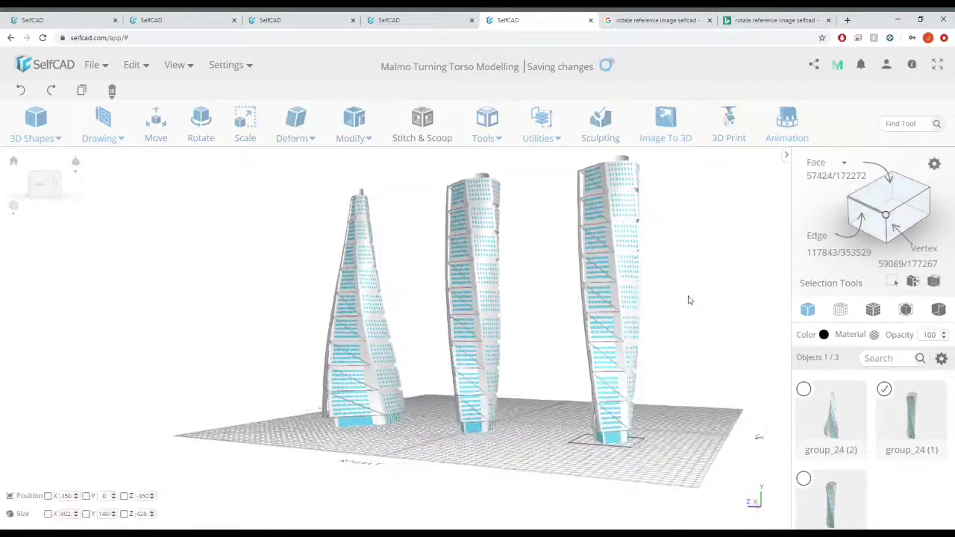
mouse_move(286, 144)
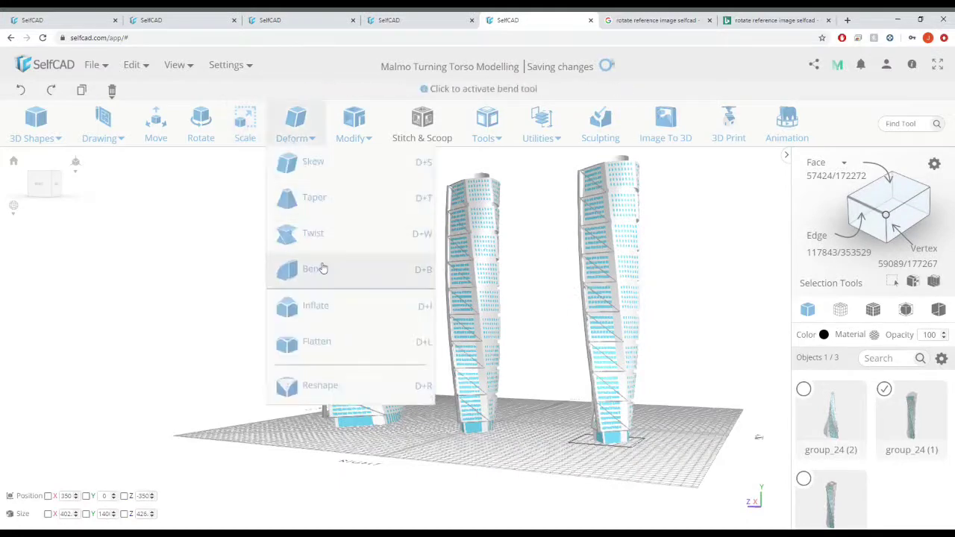
click(312, 268)
click(145, 278)
click(132, 295)
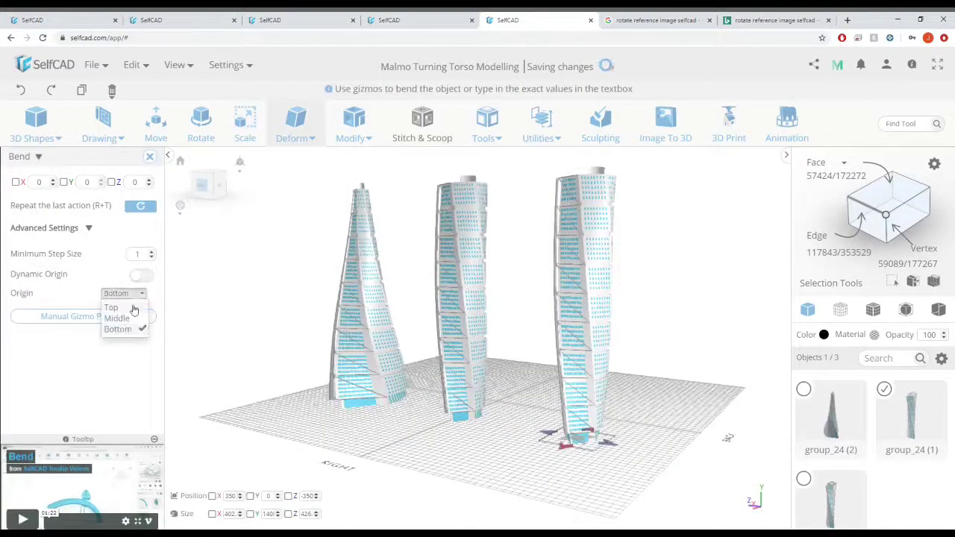
click(133, 308)
drag(623, 169, 618, 172)
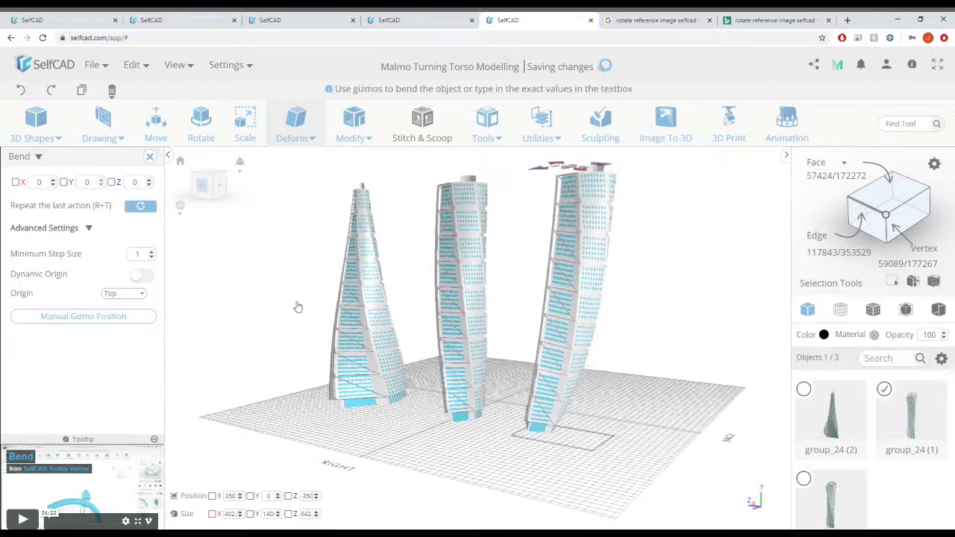
key(ctrl+z)
- Bend group_24 (1) with the origin set to Middle, to an overall Z size of about 559
click(135, 294)
click(133, 319)
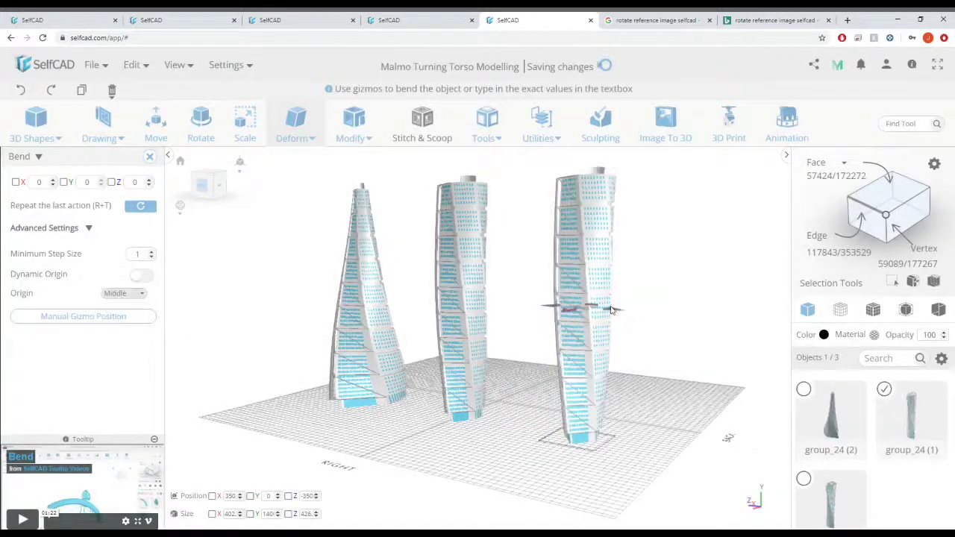
mouse_move(613, 310)
mouse_down()
mouse_move(620, 314)
mouse_move(610, 313)
mouse_up()
mouse_move(672, 349)
right_down()
mouse_move(668, 358)
mouse_move(719, 346)
mouse_move(662, 360)
right_up()
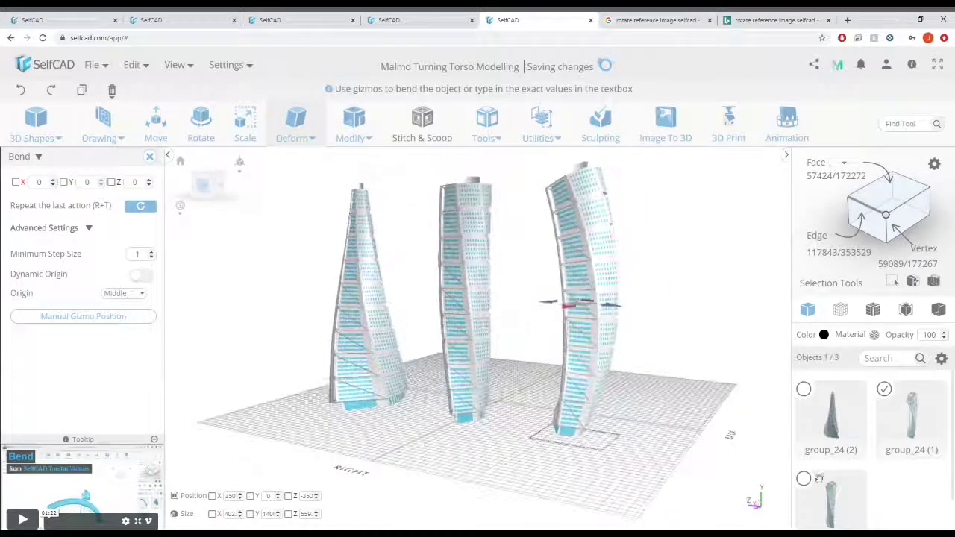
- Select only the middle tower group_24 and duplicate it in place with Move active
click(814, 474)
scroll(584, 338, down, 2)
right_drag(584, 338, 540, 343)
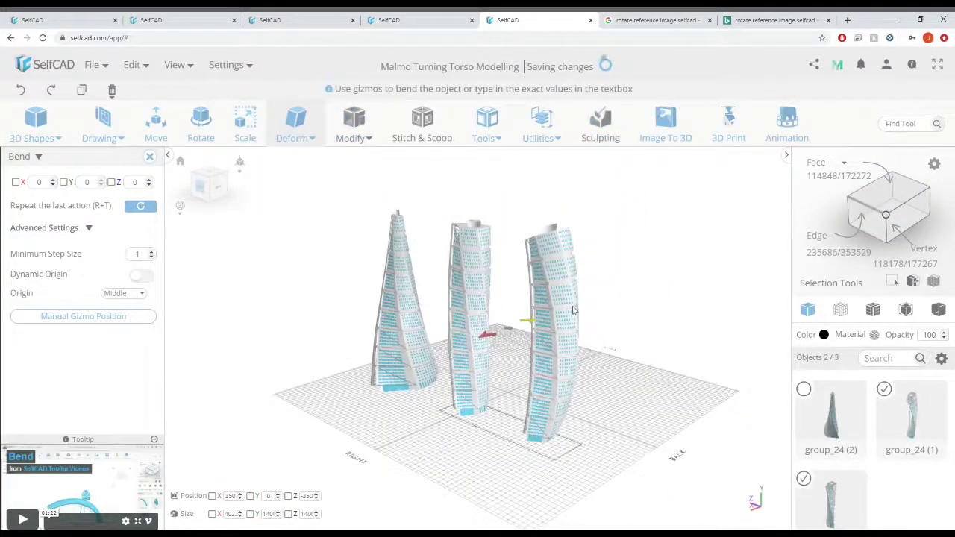
click(629, 330)
click(804, 477)
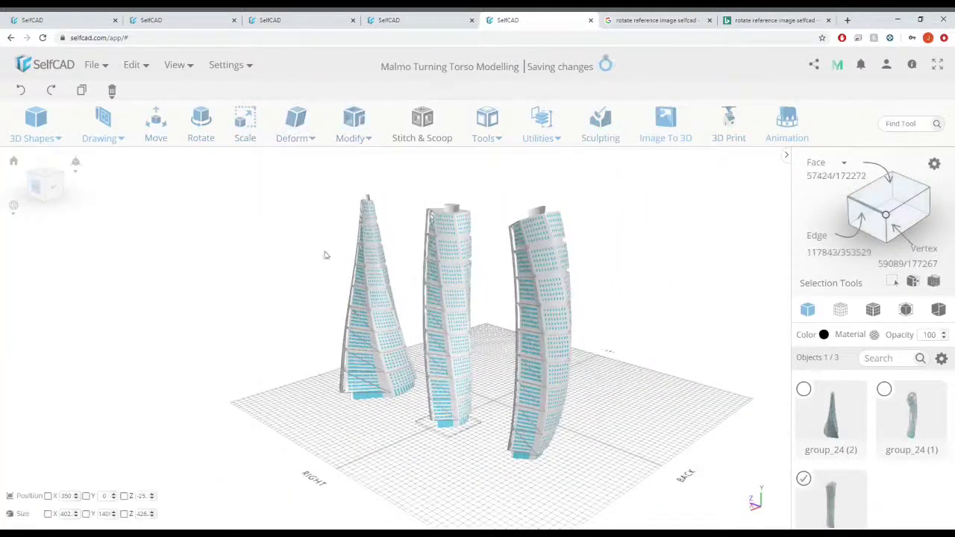
click(156, 125)
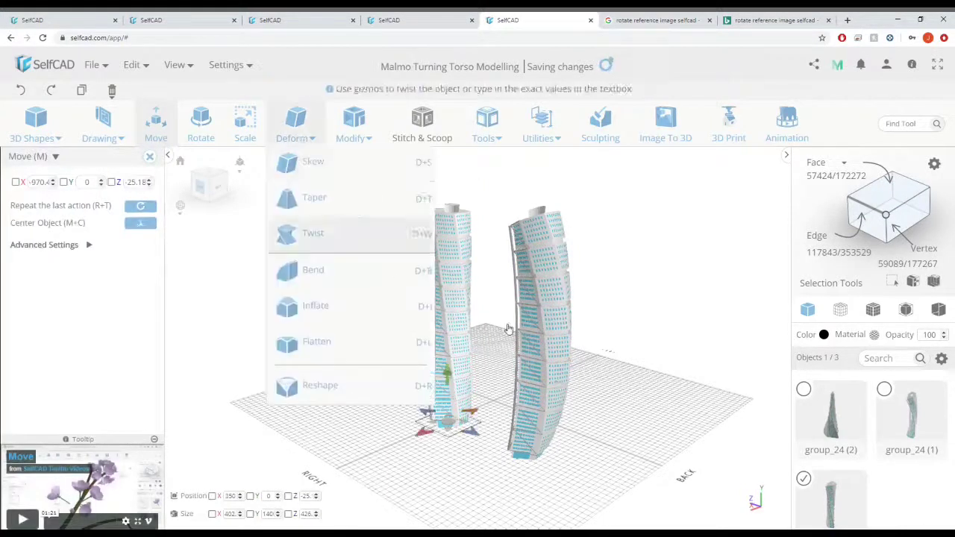
scroll(905, 502, down, 1)
- Try to move group_24 (3) and group_24 (1) together, undo the move and deselect them
click(905, 502)
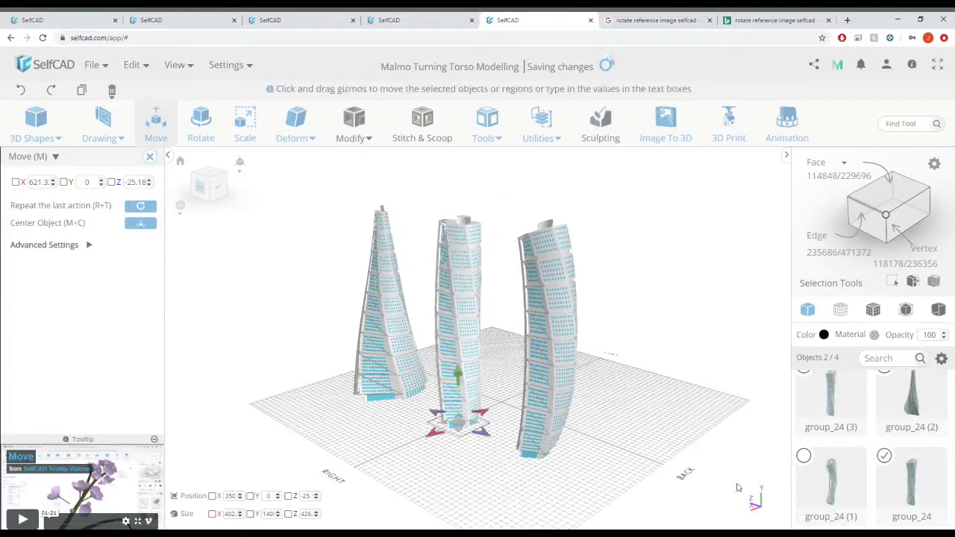
click(831, 485)
click(899, 484)
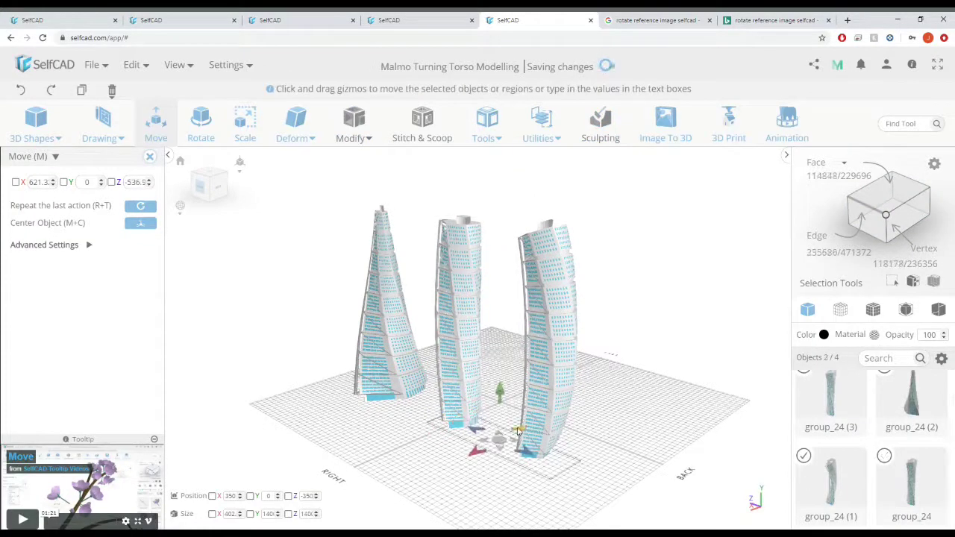
drag(518, 431, 635, 422)
key(ctrl+z)
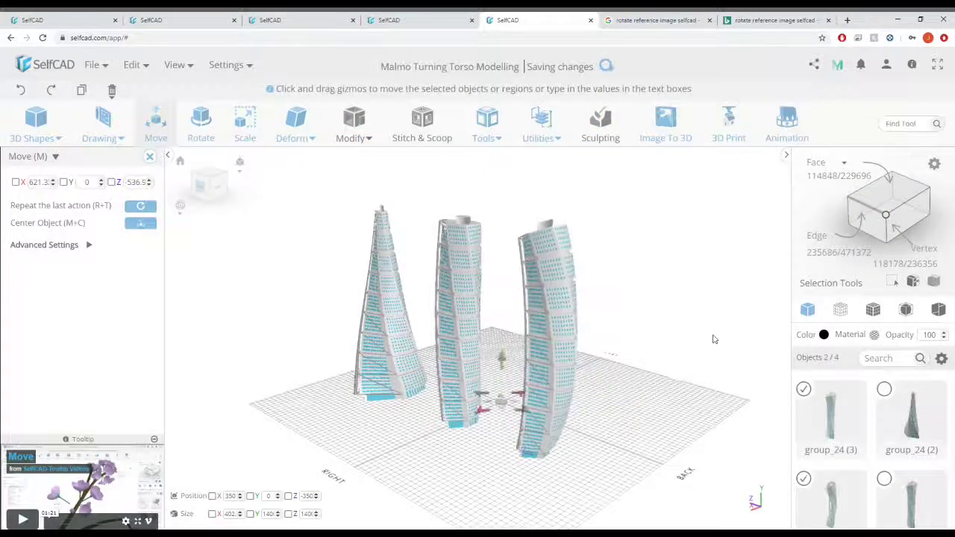
click(715, 340)
- Select only group_24 and move it along X to about -519.6, clear of the row of towers
scroll(840, 473, down, 1)
click(804, 458)
click(803, 458)
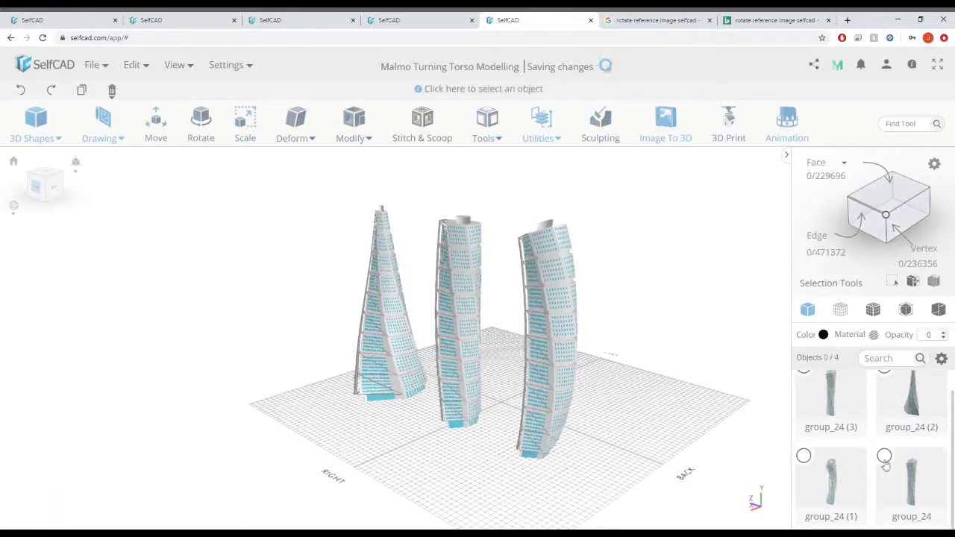
click(885, 457)
click(158, 121)
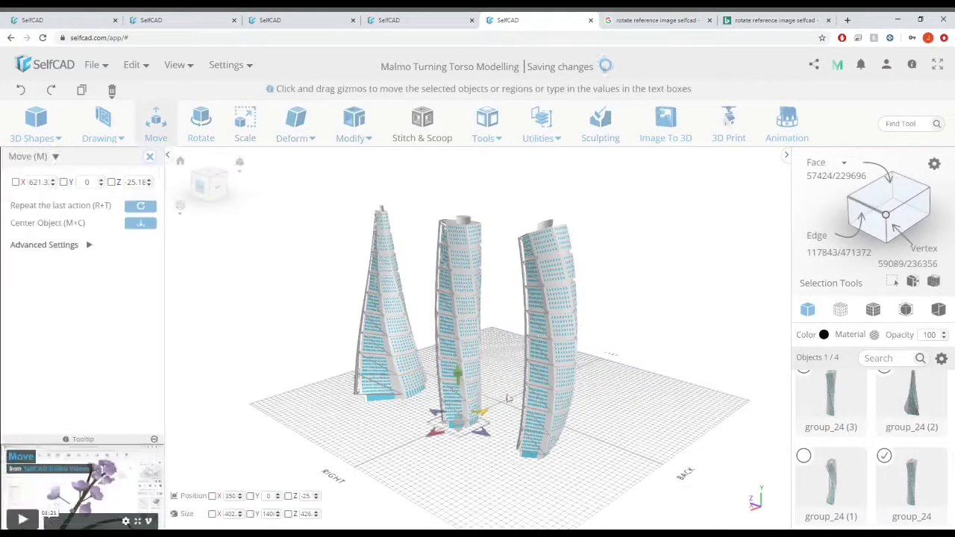
drag(508, 399, 535, 384)
right_drag(591, 413, 516, 399)
drag(529, 408, 567, 410)
right_drag(586, 412, 533, 373)
mouse_move(574, 323)
right_down()
mouse_move(555, 319)
mouse_move(574, 321)
right_up()
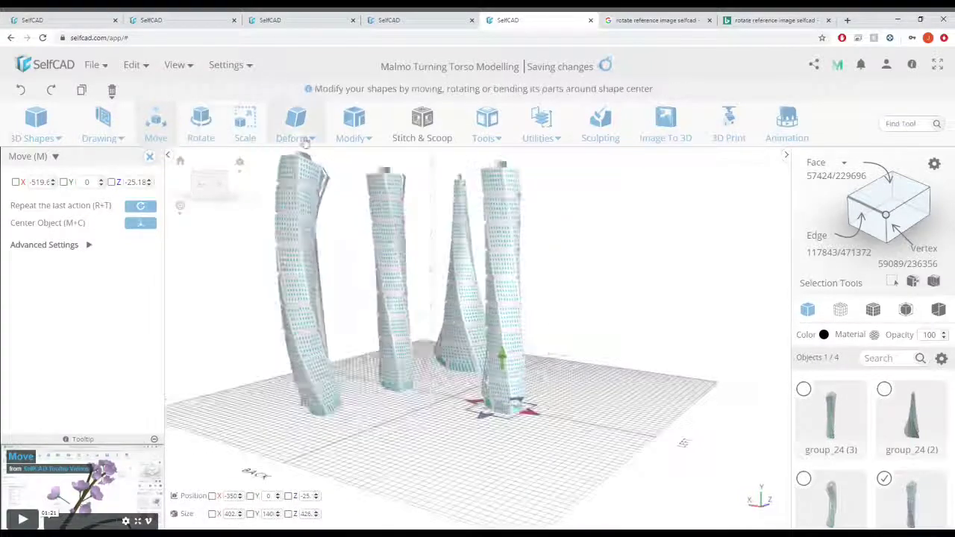
- Skew group_24 sideways along Z to an overall Z size of about 746
click(298, 139)
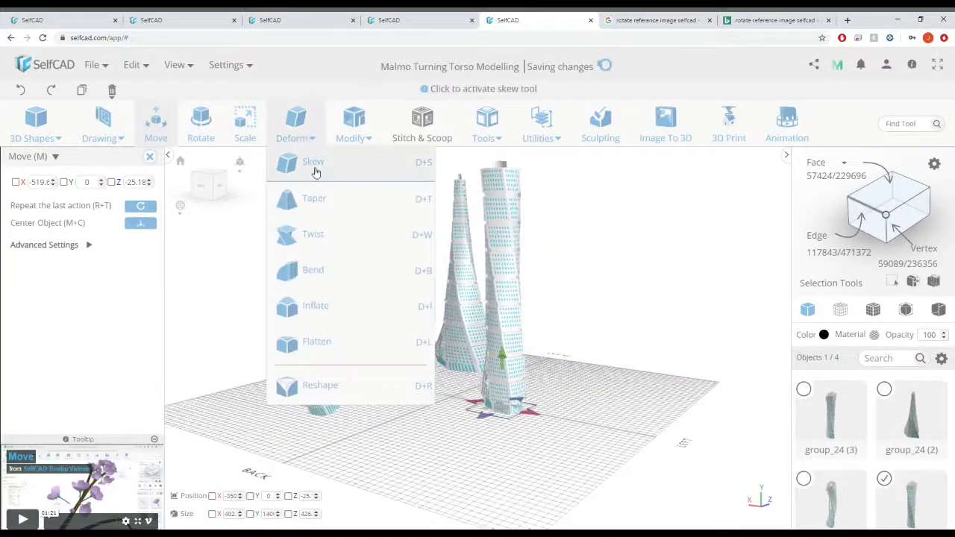
click(316, 173)
right_drag(623, 295, 533, 298)
drag(494, 404, 539, 396)
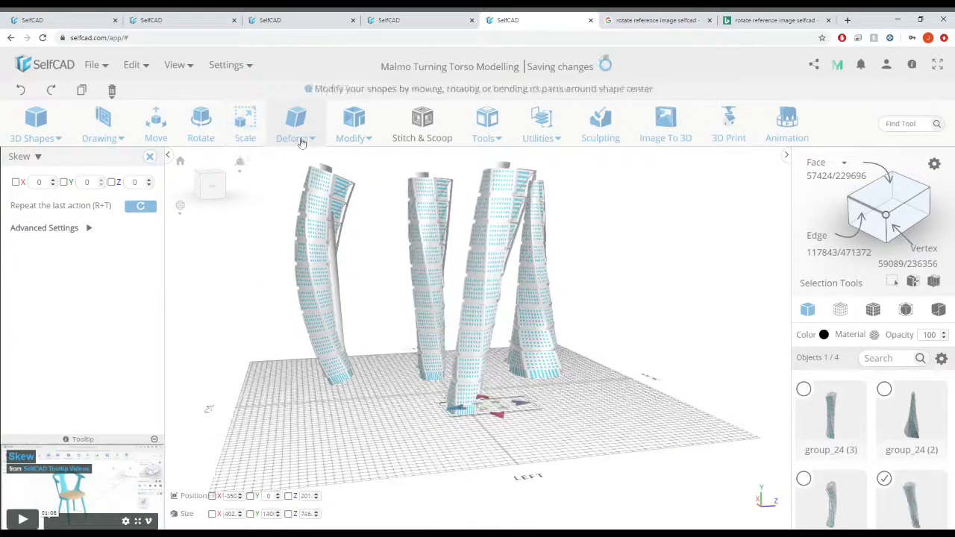
- Set the skew origin to Top and skew group_24 back along Z to an overall Z size of about 604
click(88, 228)
click(143, 273)
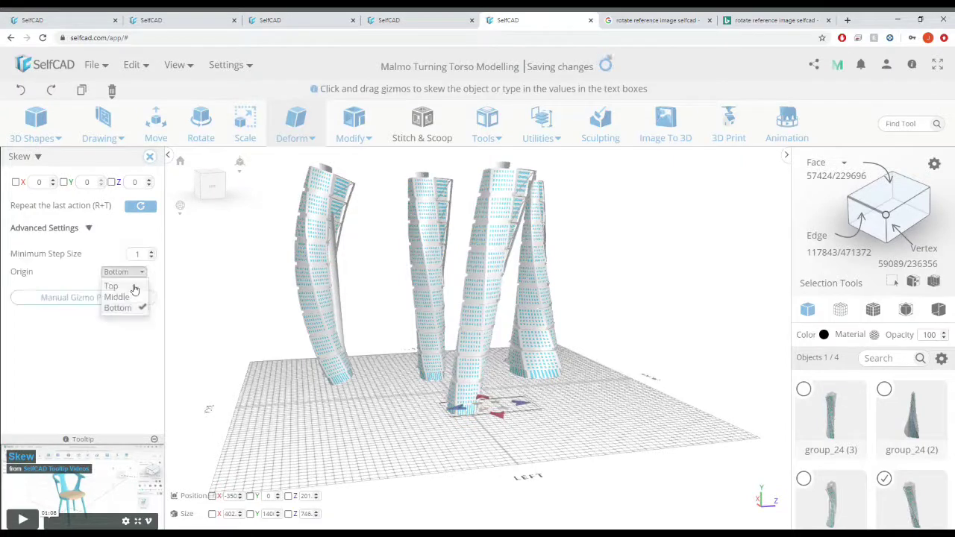
click(118, 285)
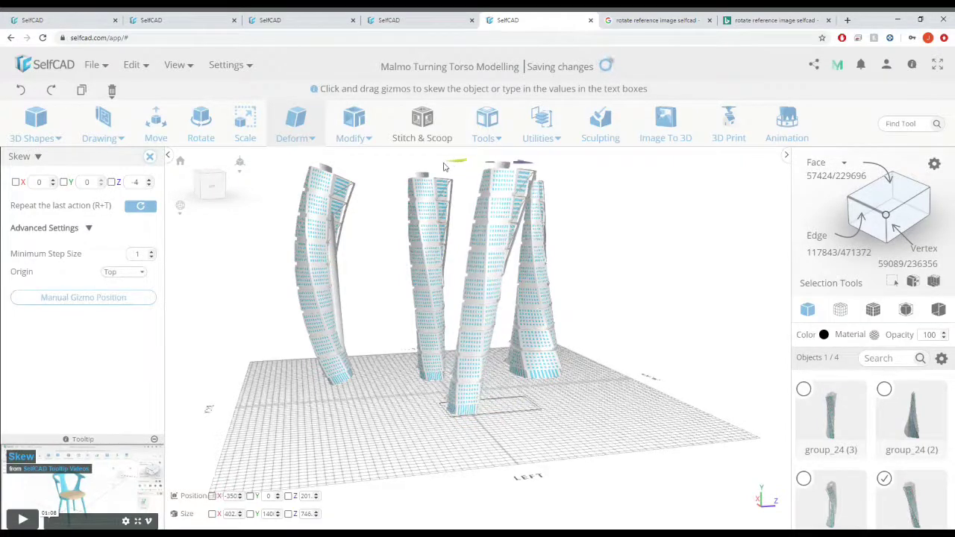
drag(444, 166, 443, 166)
right_drag(462, 165, 454, 166)
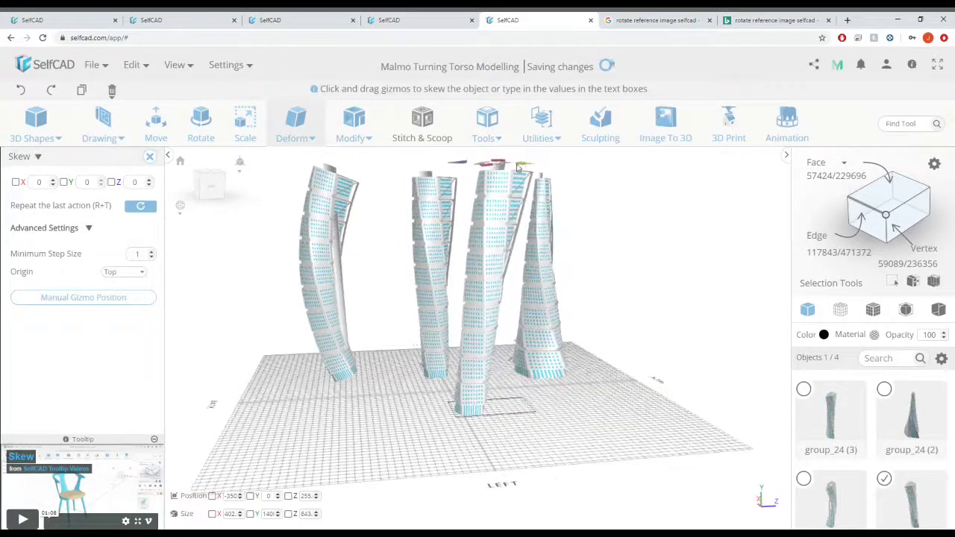
right_drag(517, 169, 501, 191)
- Adjust the skew of group_24 along X to an overall X size of about 401 and close Skew
drag(454, 191, 496, 214)
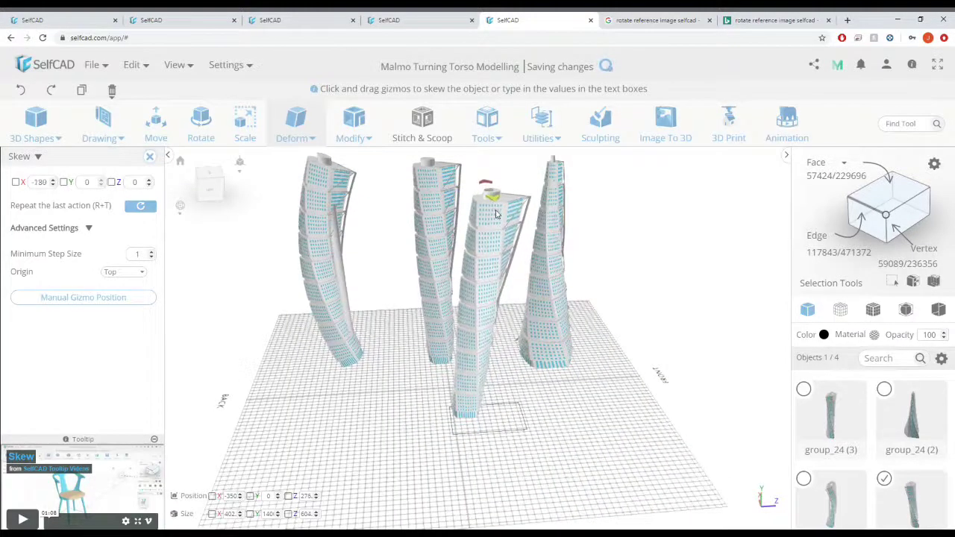
mouse_move(610, 269)
right_down()
mouse_move(602, 251)
mouse_move(625, 264)
right_up()
drag(539, 249, 521, 238)
right_drag(620, 340, 670, 328)
mouse_move(311, 135)
scroll(831, 483, down, 1)
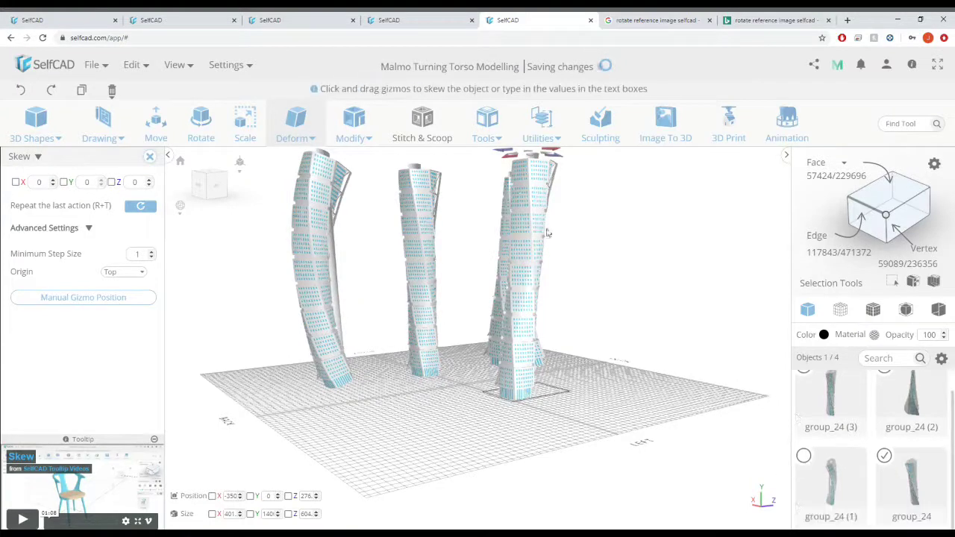
click(150, 157)
- Clear the current selection, select only the tower group_24 (3) and activate Move for it
click(805, 458)
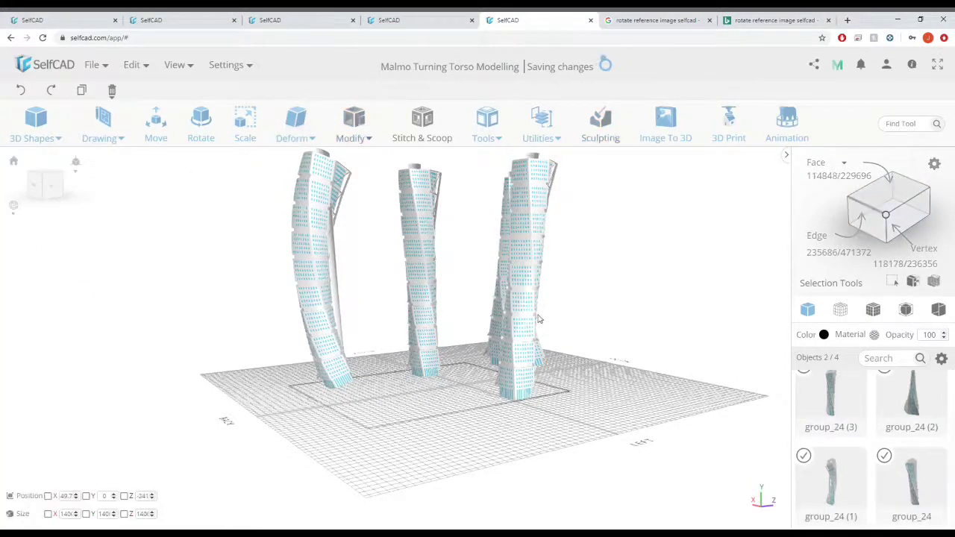
click(538, 319)
scroll(861, 443, up, 1)
scroll(896, 456, down, 1)
click(883, 460)
click(607, 344)
click(422, 288)
scroll(424, 289, down, 1)
scroll(840, 448, up, 1)
click(156, 129)
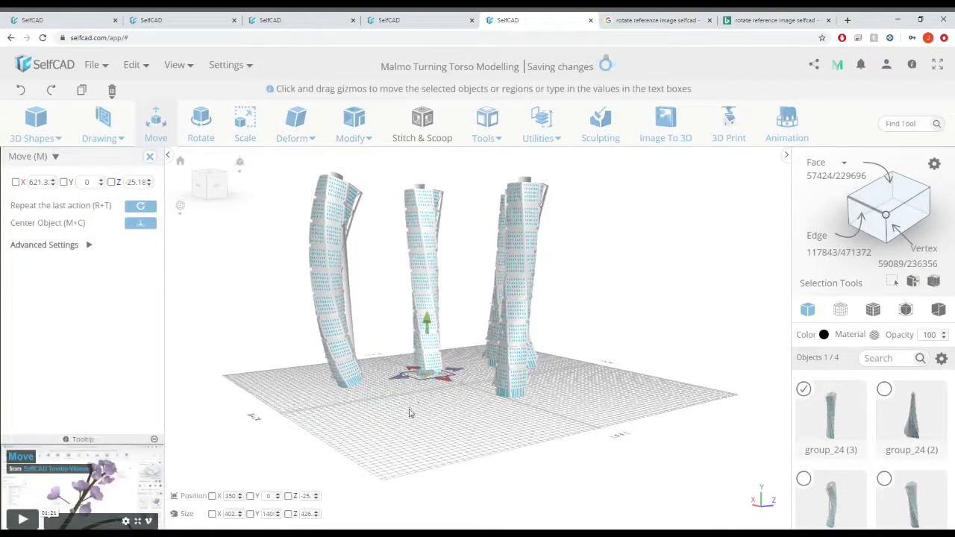
- Duplicate group_24 (3) and move the copy to the back corner of the grid at about X -350, Z -350
scroll(429, 408, up, 1)
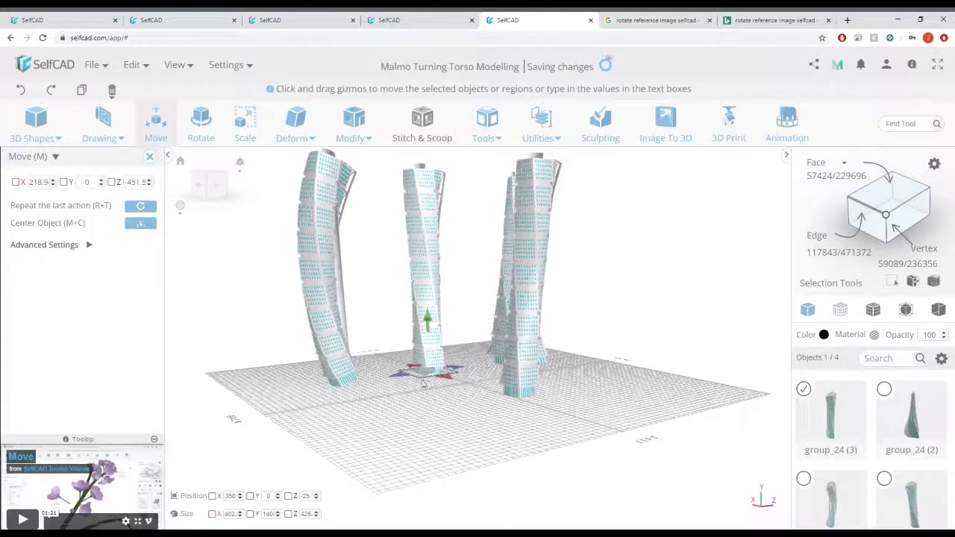
key(ctrl+c)
right_drag(423, 382, 431, 407)
drag(434, 360, 388, 463)
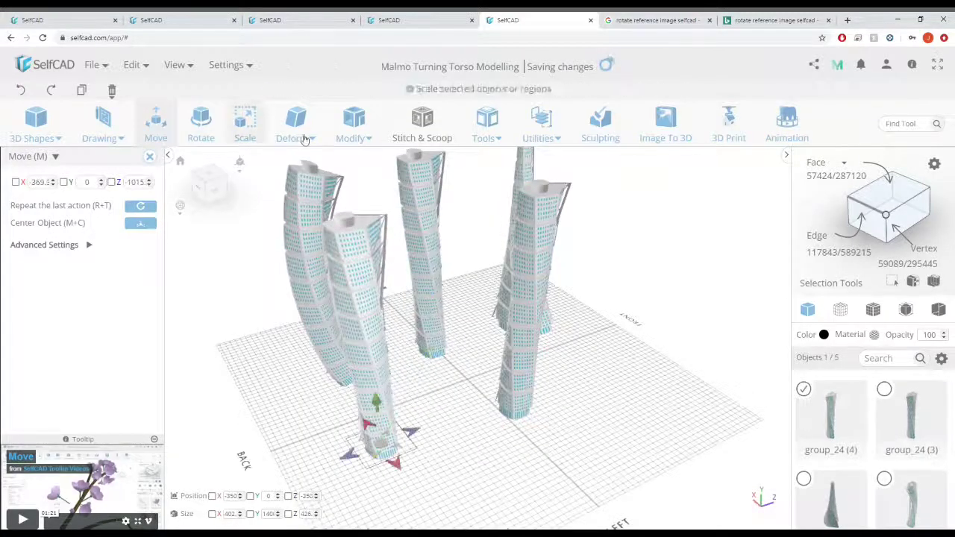
- Flatten the duplicated tower group_24 (4) along Z to a Z size of about 335
click(296, 124)
click(399, 333)
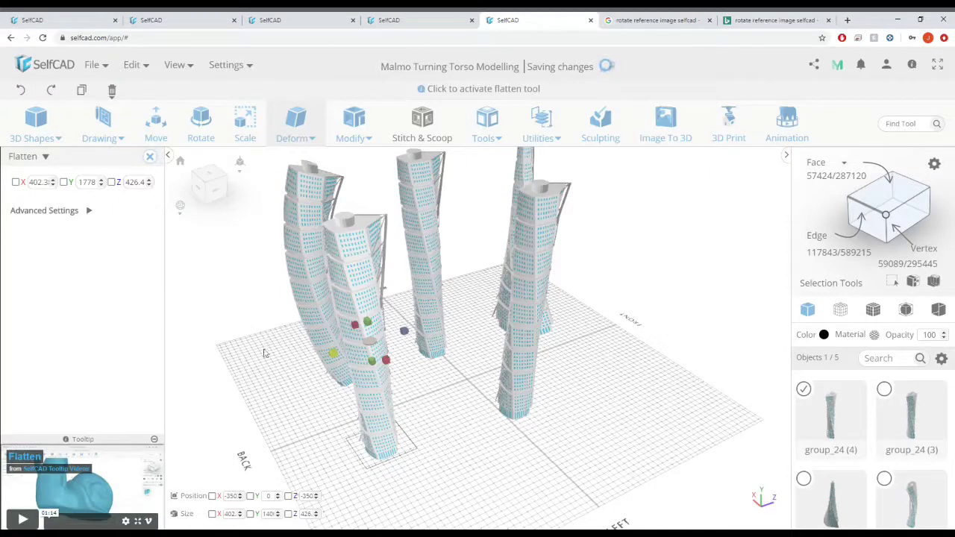
drag(265, 354, 331, 330)
right_drag(287, 366, 375, 347)
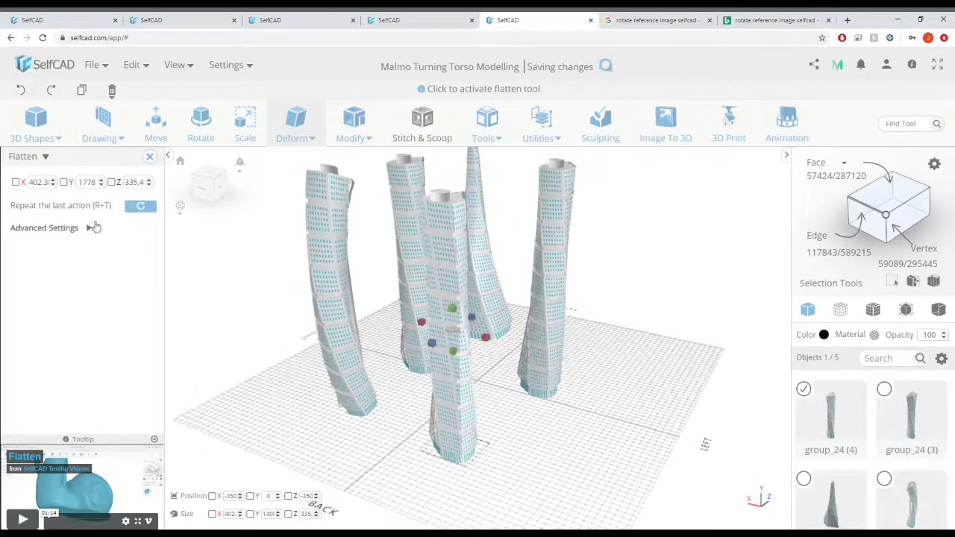
- Enable Symmetry and flatten group_24 (4) along X to an X size of about 242, then close Flatten
click(91, 227)
click(139, 254)
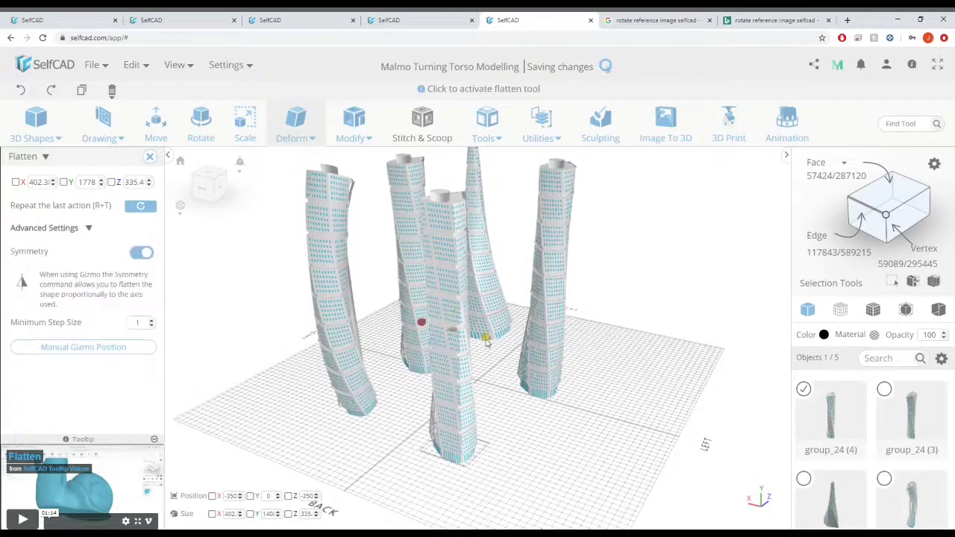
drag(487, 341, 480, 339)
right_drag(534, 429, 342, 431)
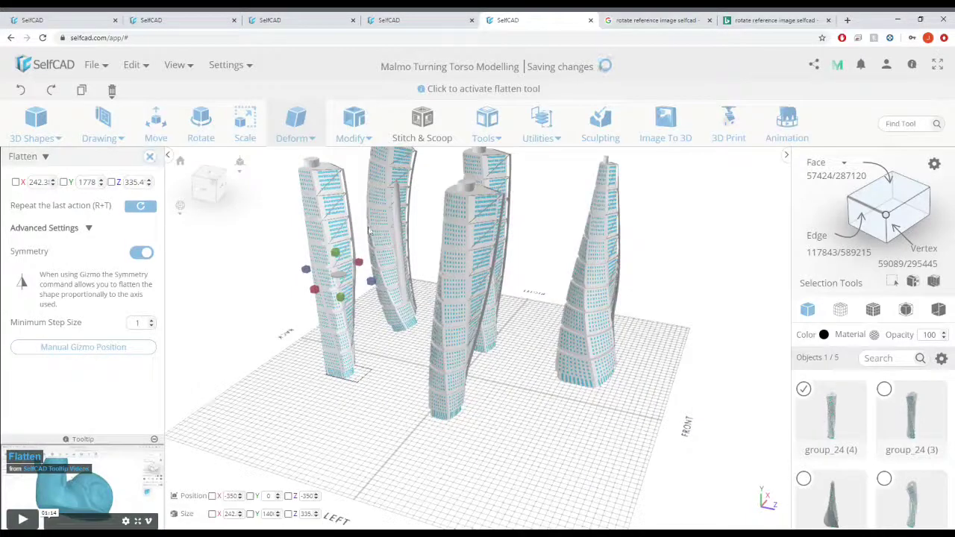
click(148, 157)
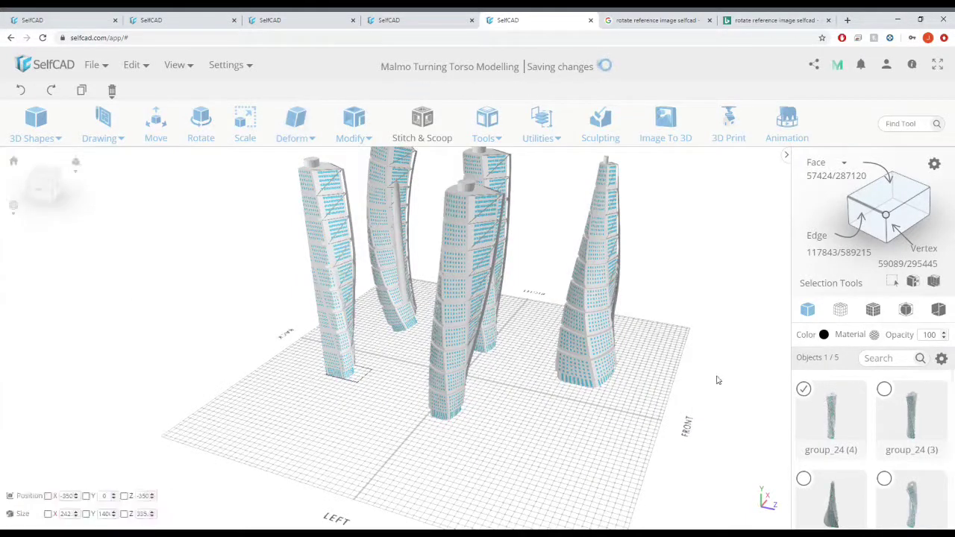
- Select only group_24 (3), duplicate it and move the copy to about X -350, Z 350
click(718, 380)
click(880, 410)
click(156, 127)
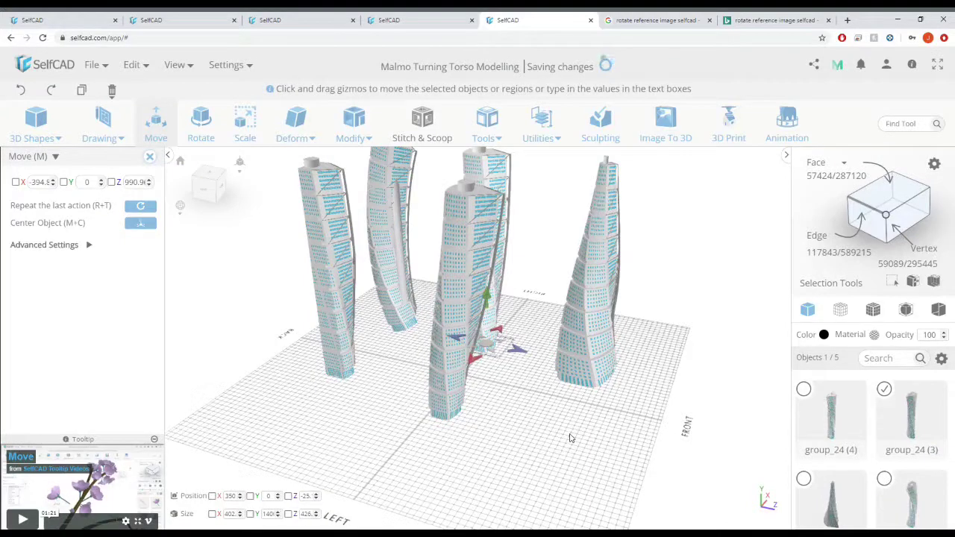
key(ctrl+c)
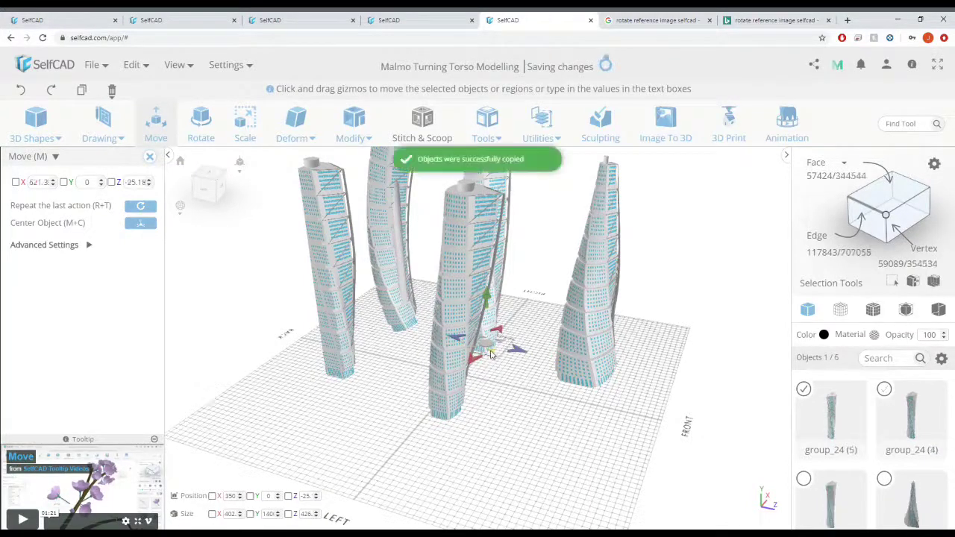
drag(490, 348, 568, 441)
- Inflate the new copy group_24 (5) to an overall Z size of about 473 with the origin set to Top
click(302, 140)
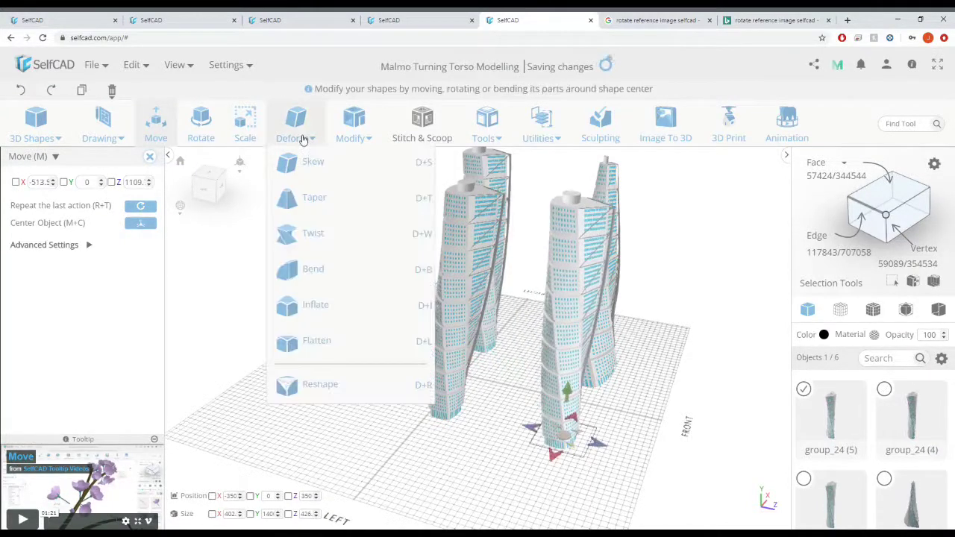
click(315, 304)
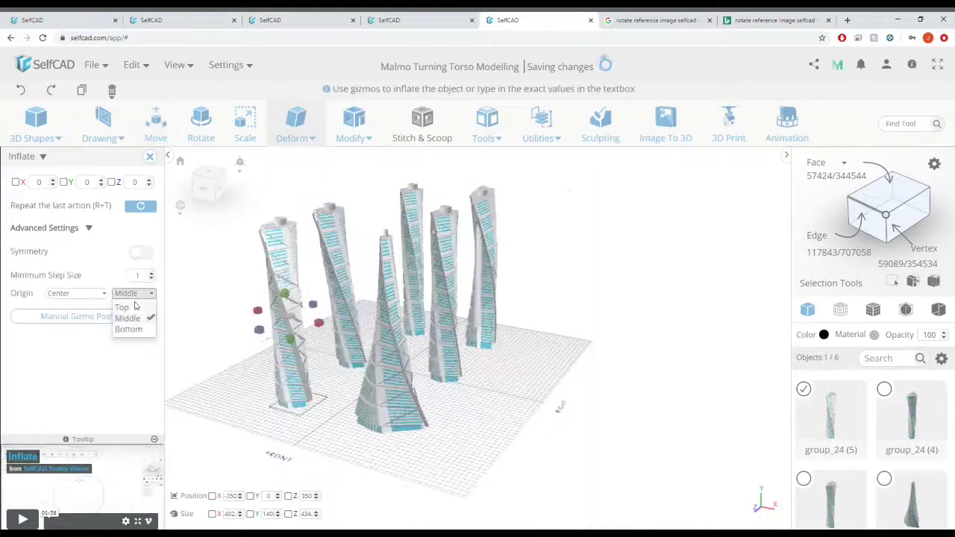
drag(273, 195, 276, 190)
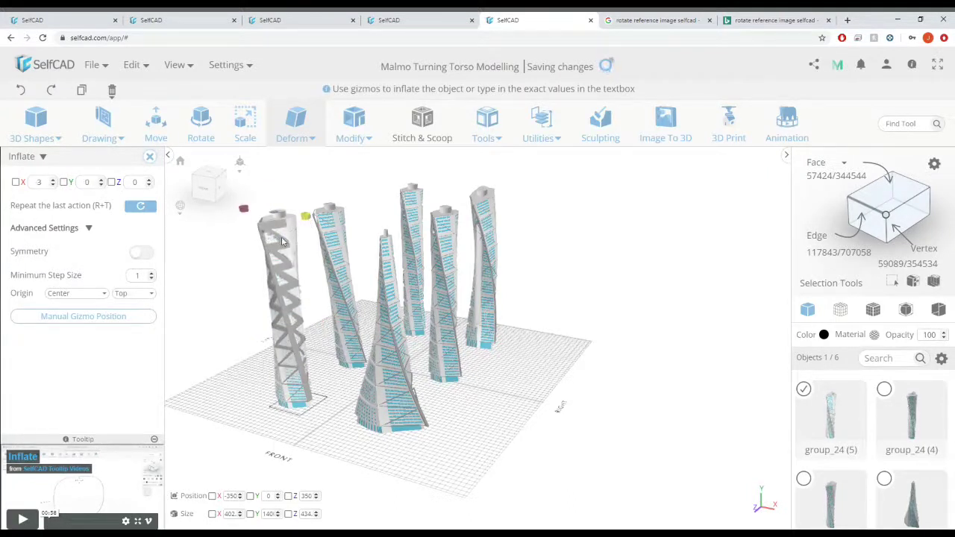
scroll(321, 258, up, 5)
middle_drag(321, 258, 363, 305)
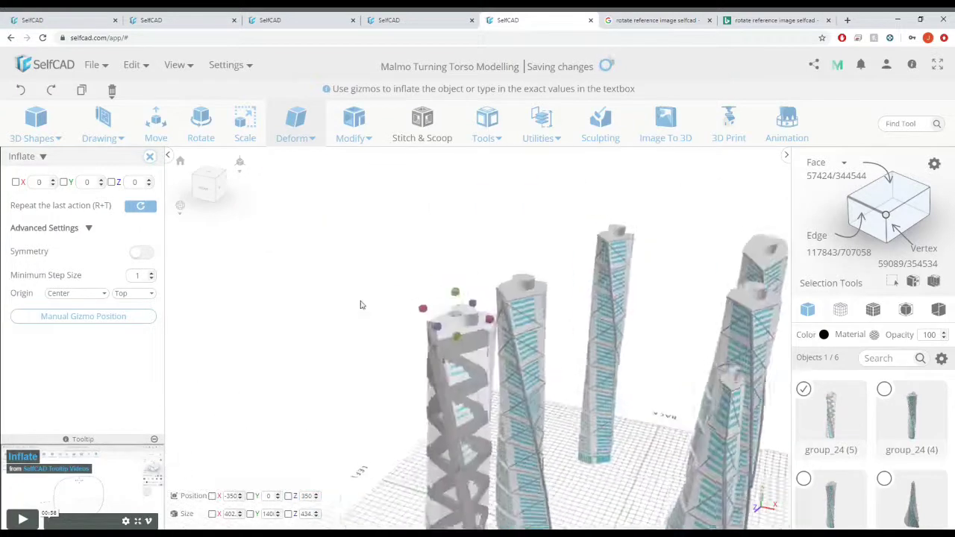
right_drag(363, 304, 309, 279)
drag(351, 263, 349, 261)
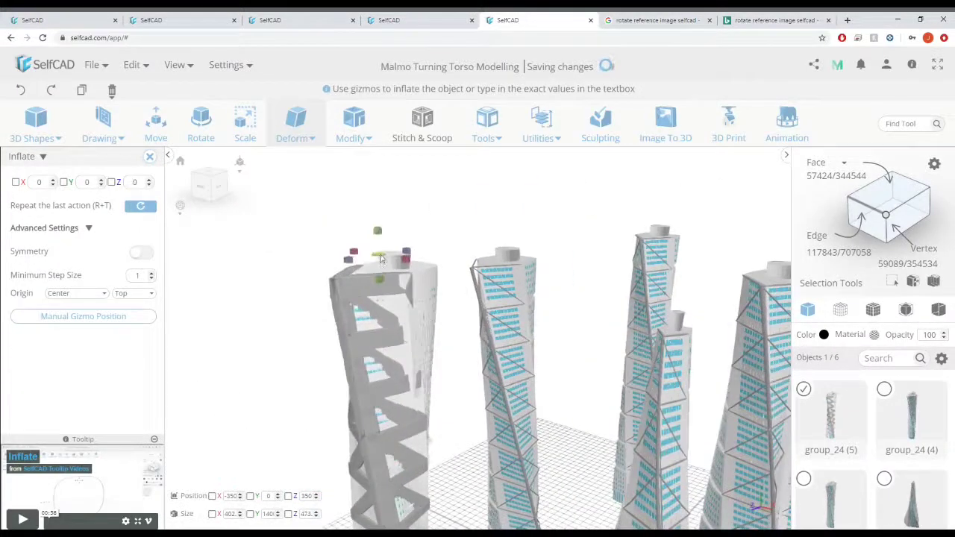
- Inflate group_24 (5) equally on all axes to about 568 in X and 714 in Z, comparing it with undo and redo
drag(405, 280, 437, 259)
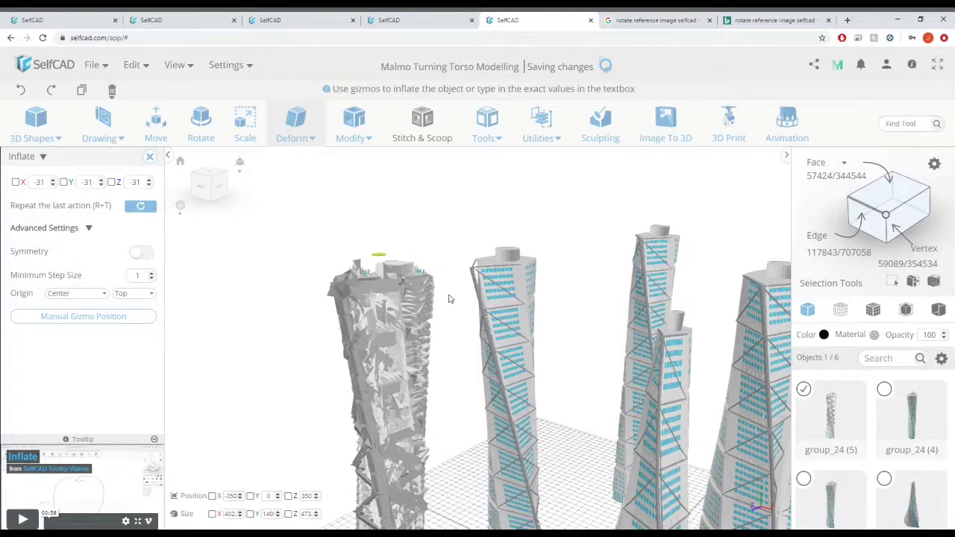
scroll(450, 299, down, 4)
key(ctrl+z)
key(ctrl+z)
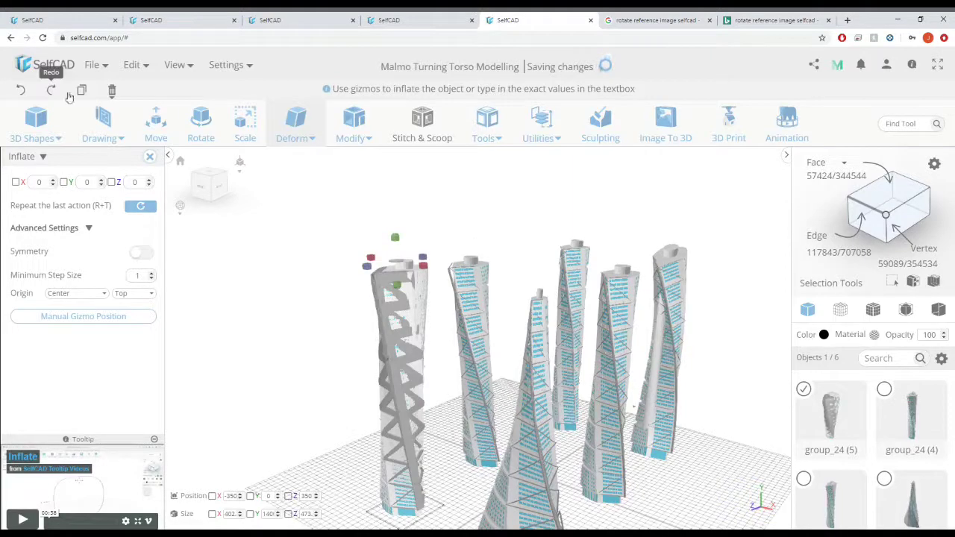
- Examine the inflated tower beside the others, temporarily displaying the mesh edges before returning to Mesh view
right_drag(288, 305, 181, 275)
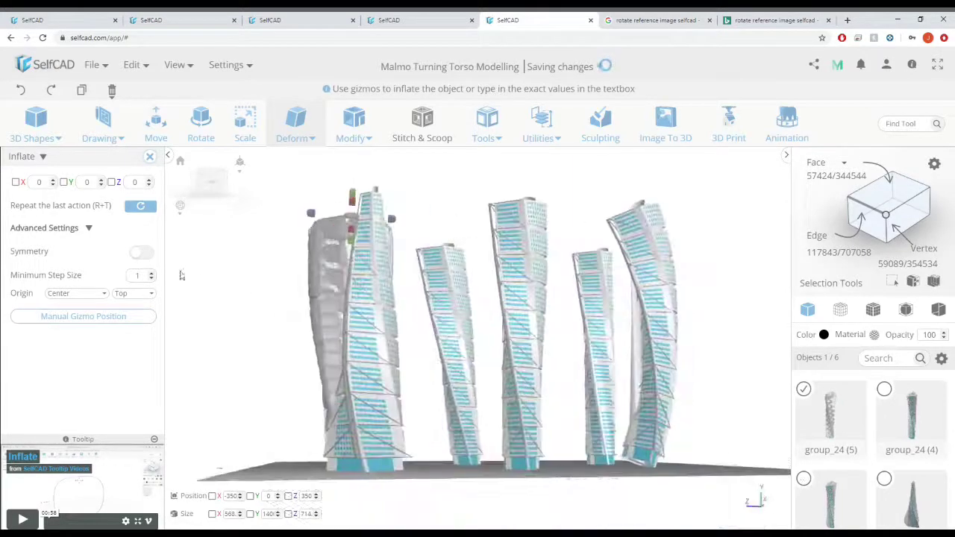
right_drag(373, 321, 297, 323)
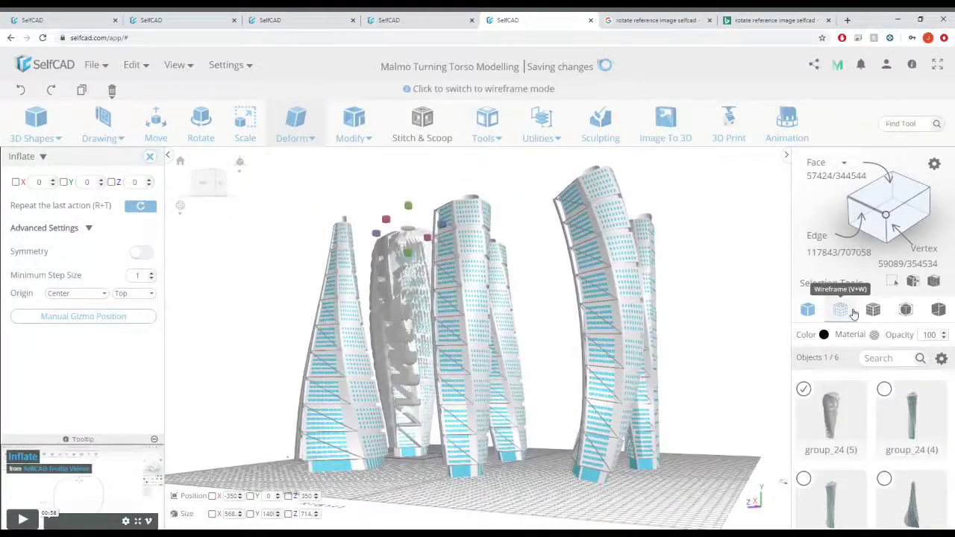
click(873, 312)
right_drag(503, 348, 456, 339)
click(808, 308)
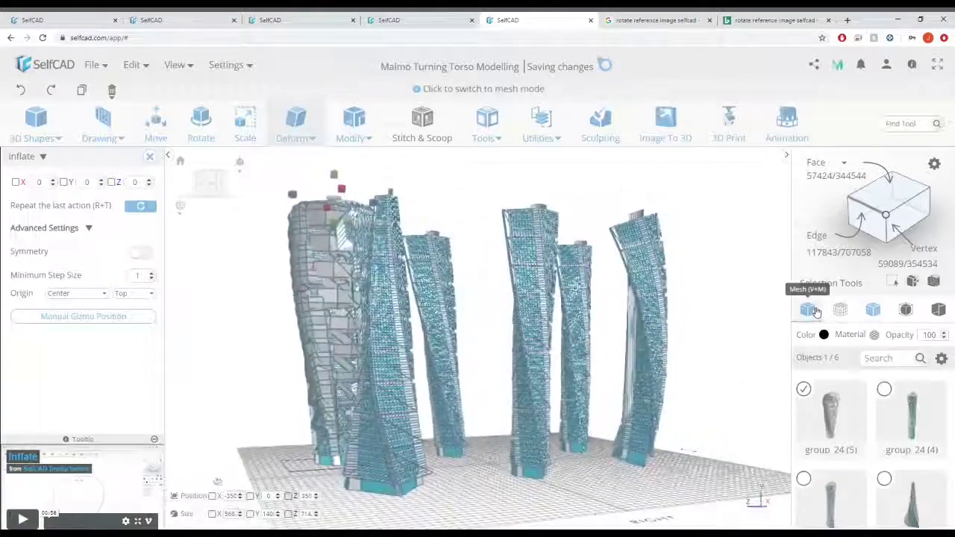
- Close Inflate, deselect everything and examine the six tower variations from several sides
click(898, 435)
right_drag(619, 480, 714, 374)
click(571, 464)
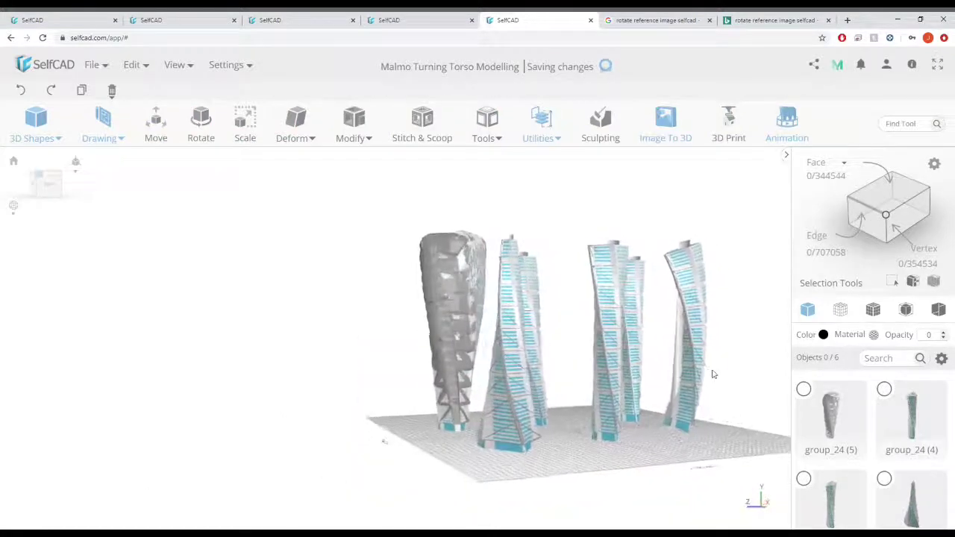
drag(714, 371, 545, 374)
right_drag(545, 374, 504, 427)
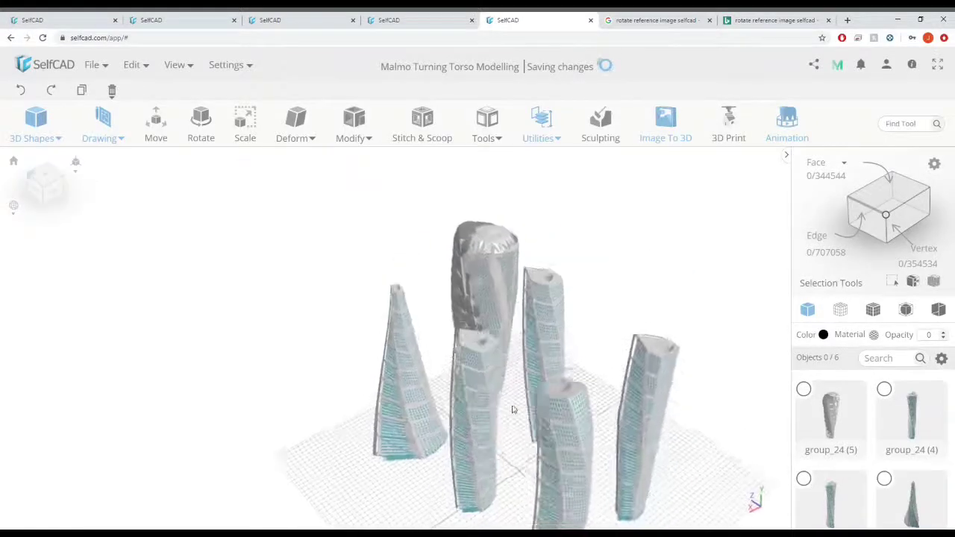
drag(512, 409, 625, 438)
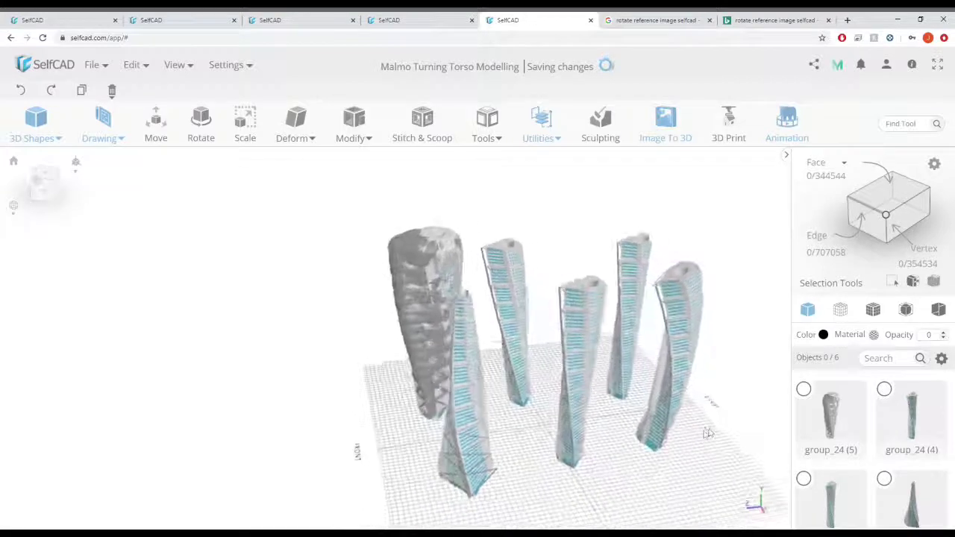
drag(708, 433, 712, 432)
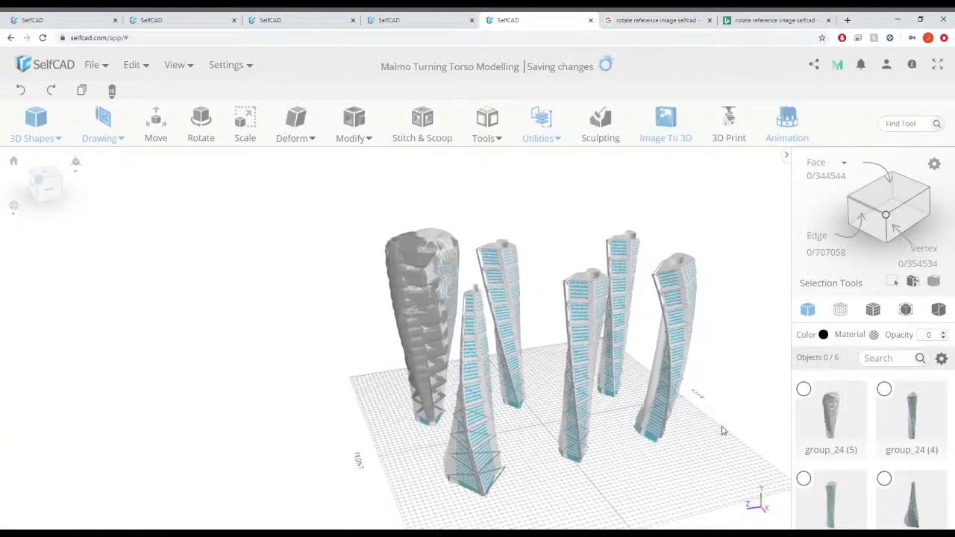
drag(722, 431, 549, 437)
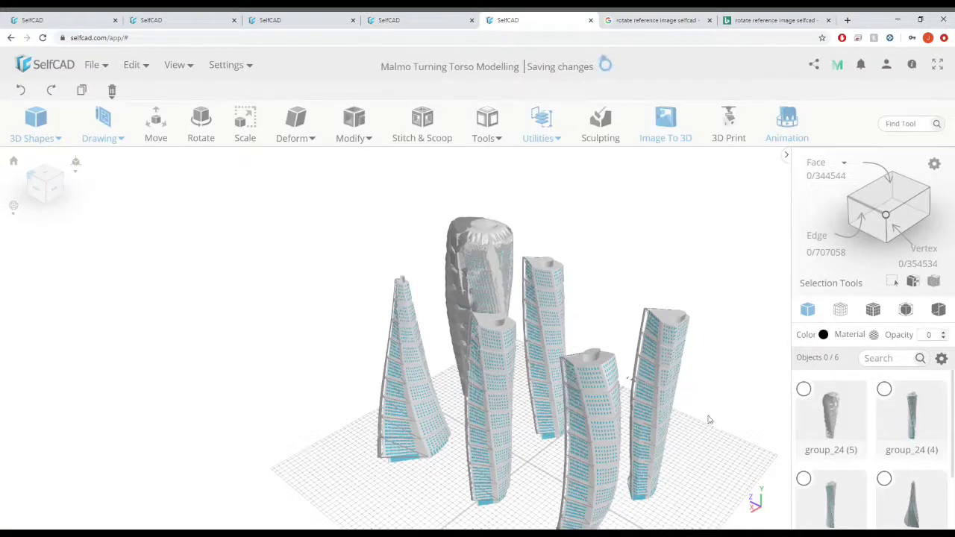
mouse_move(619, 309)
right_down()
mouse_move(619, 283)
mouse_move(617, 301)
right_up()
scroll(619, 283, down, 2)
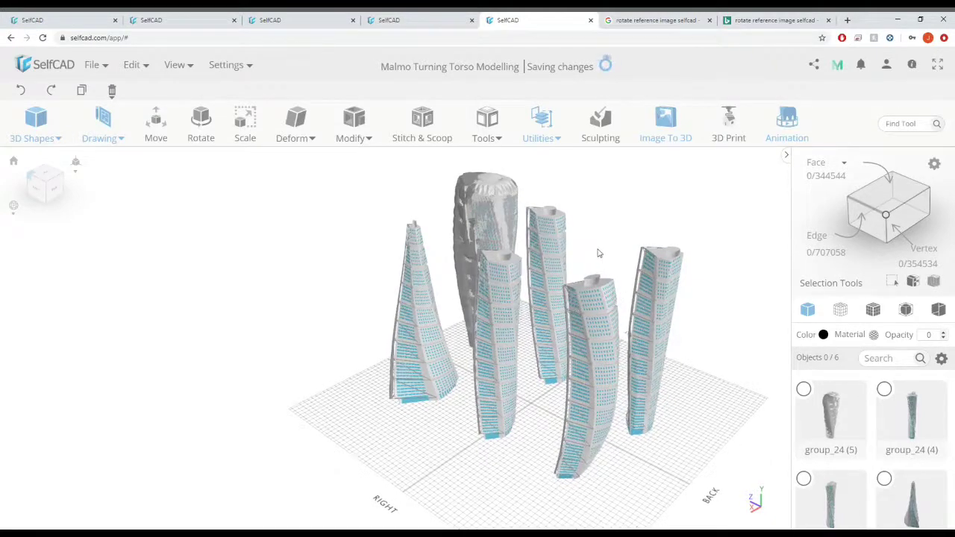
drag(597, 253, 512, 235)
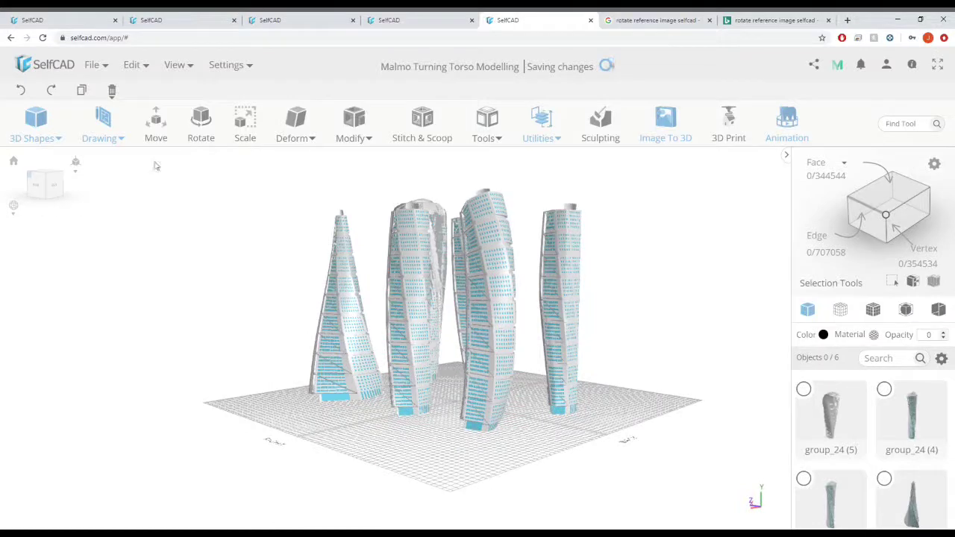
scroll(449, 271, up, 2)
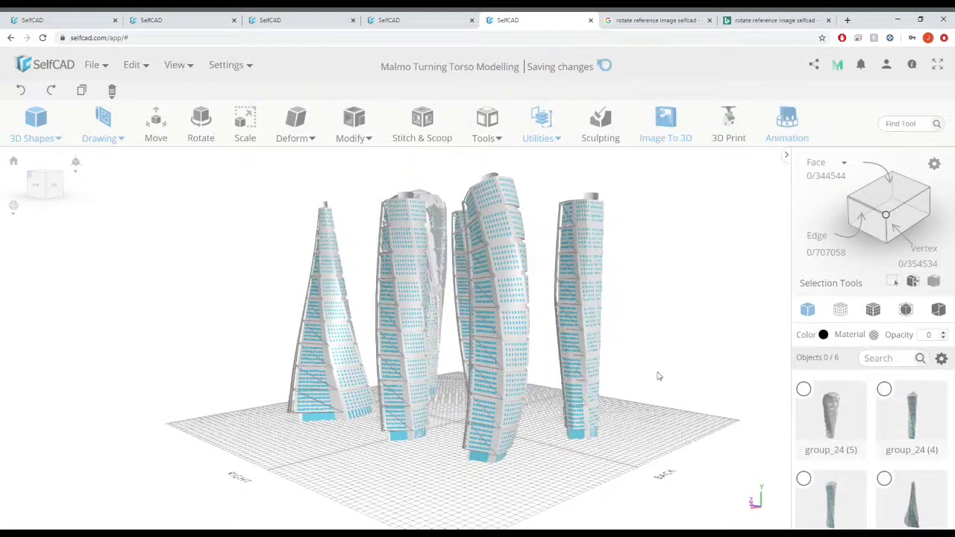
- Select and hide the inflated tower group_24 (5), and view the remaining towers together from a low angle
click(804, 389)
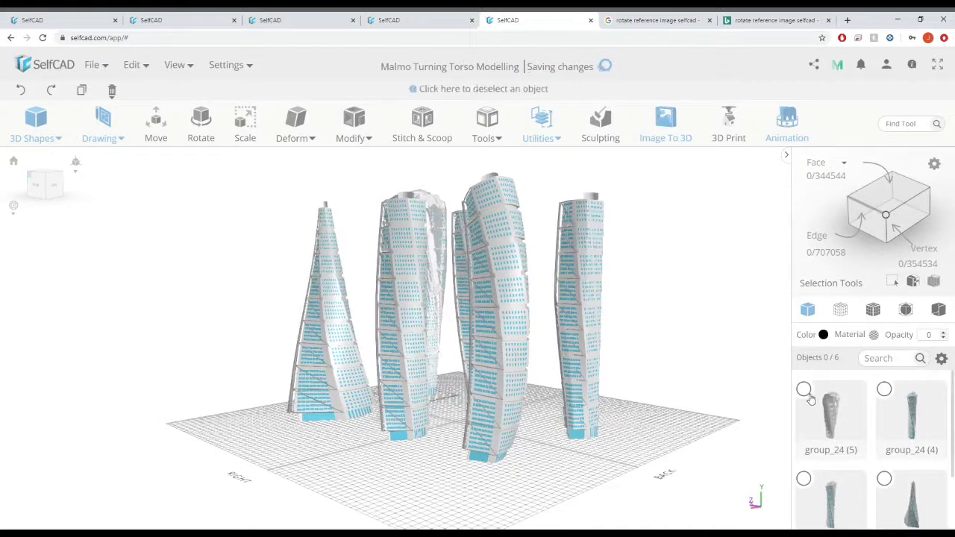
mouse_move(944, 364)
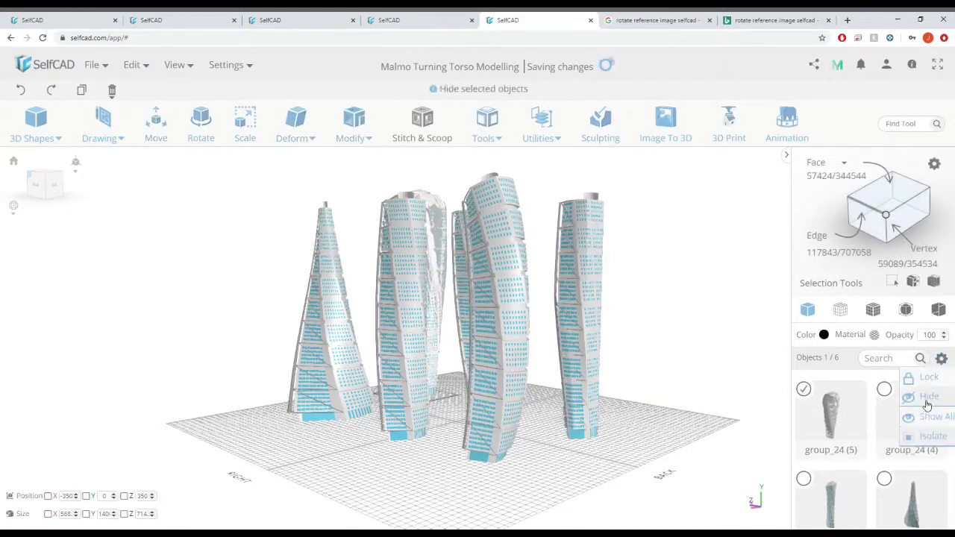
right_drag(647, 385, 803, 371)
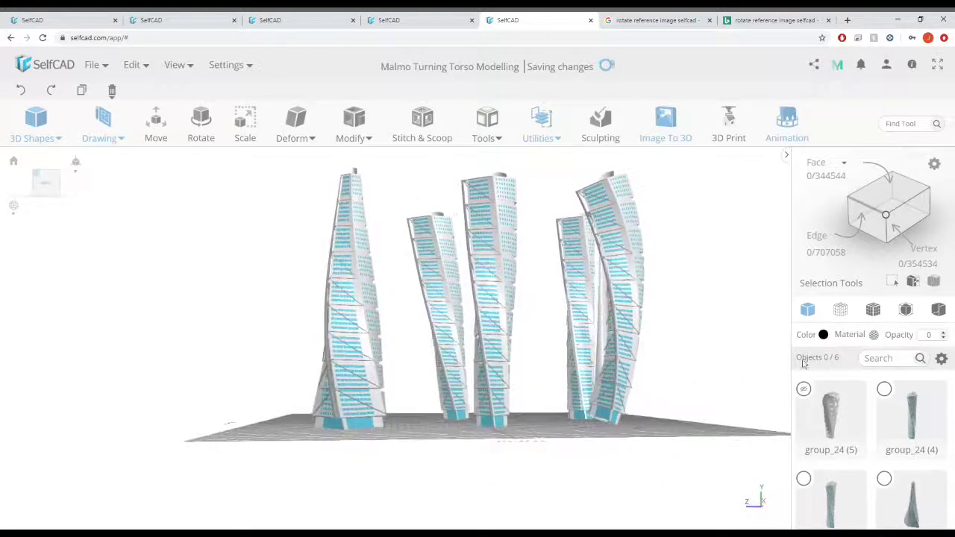
right_drag(591, 434, 622, 489)
mouse_move(696, 456)
right_down()
mouse_move(708, 448)
mouse_move(695, 448)
right_up()
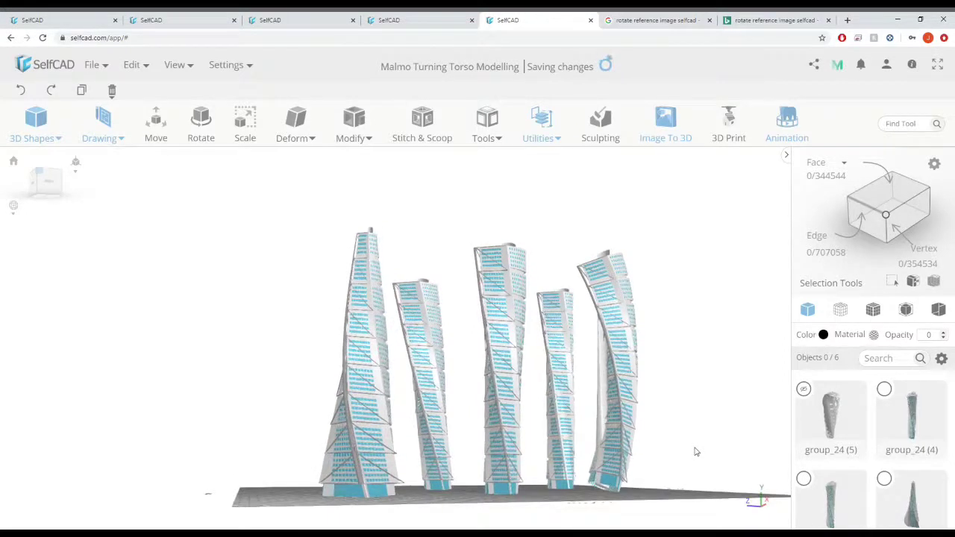
middle_drag(695, 448, 675, 447)
right_drag(675, 446, 685, 451)
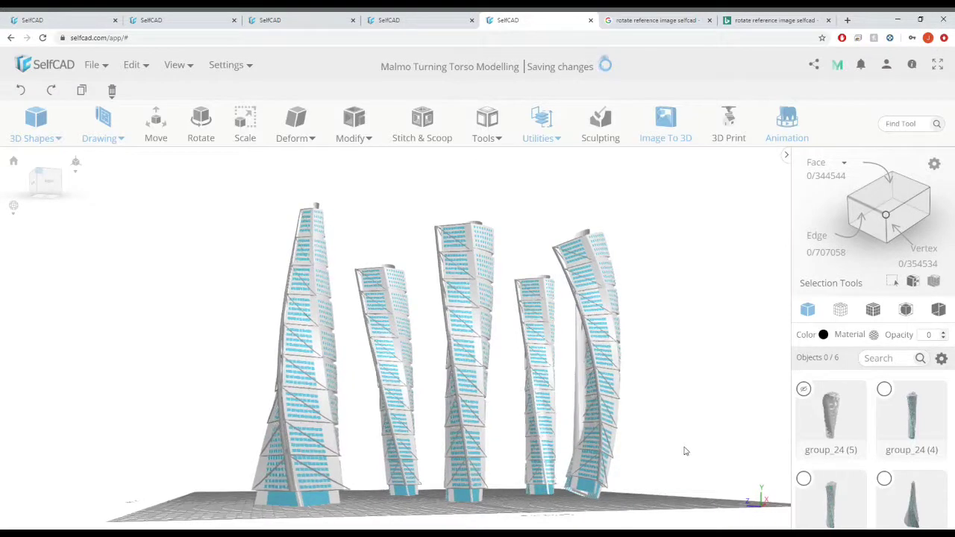